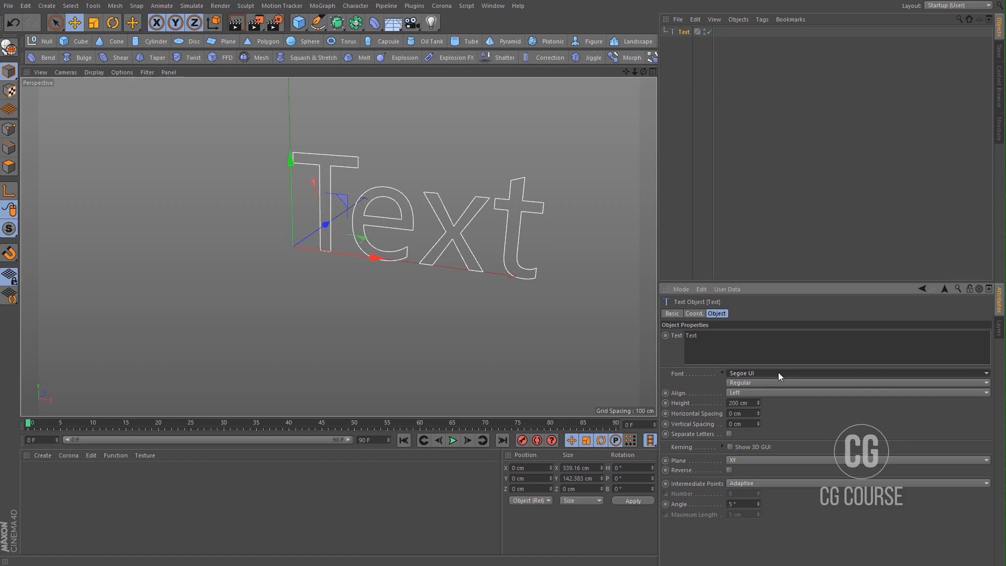
- Set the text spline's font to Nexa Bold and replace its content with 3
click(778, 372)
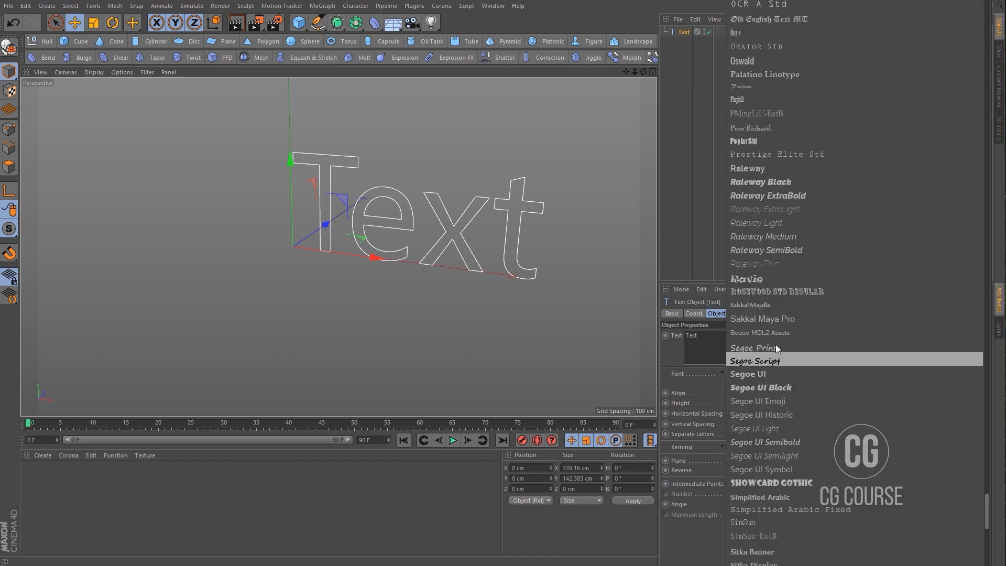
scroll(778, 298, up, 10)
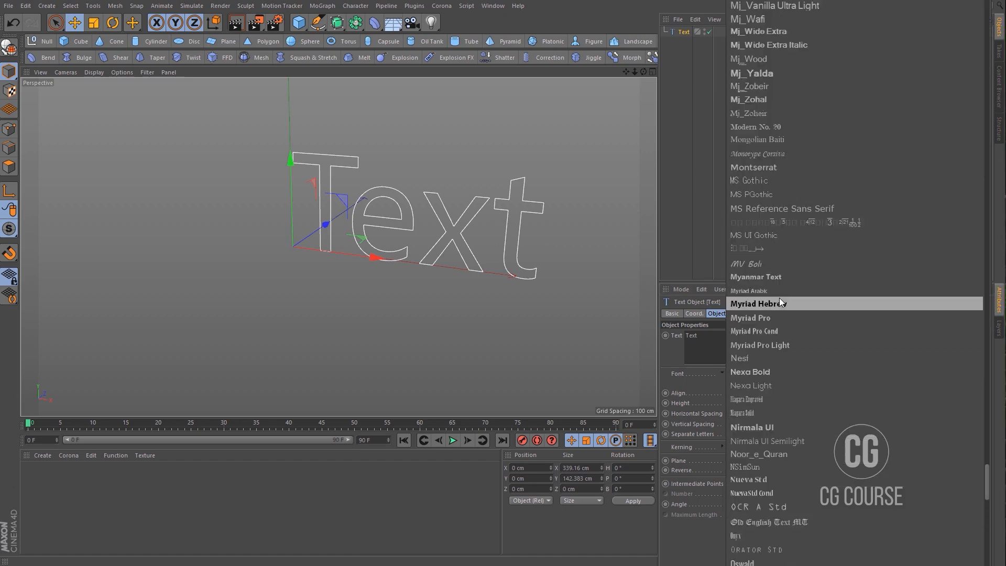
click(768, 371)
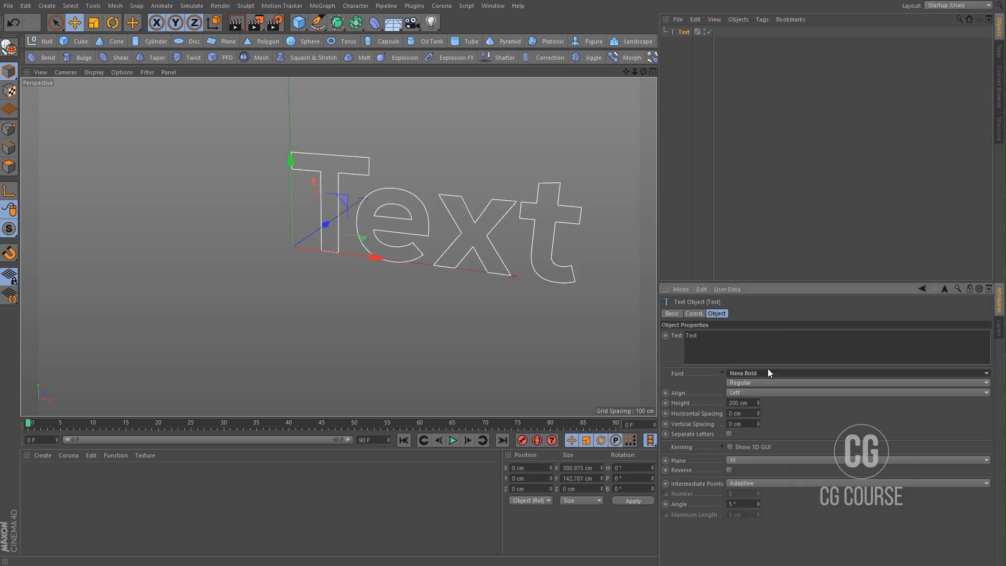
alt+middle_drag(473, 202, 457, 212)
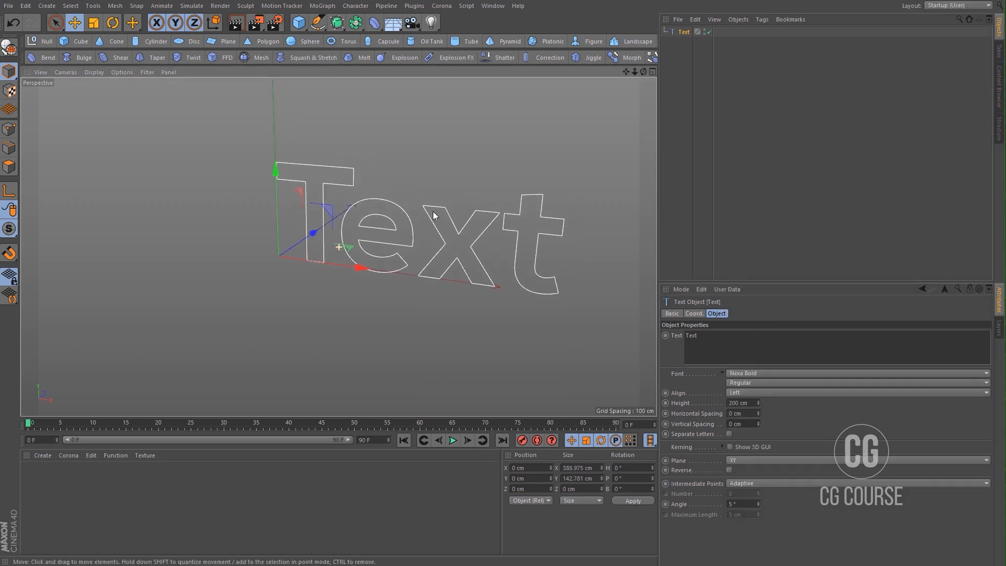
double_click(720, 340)
text(3)
click(673, 248)
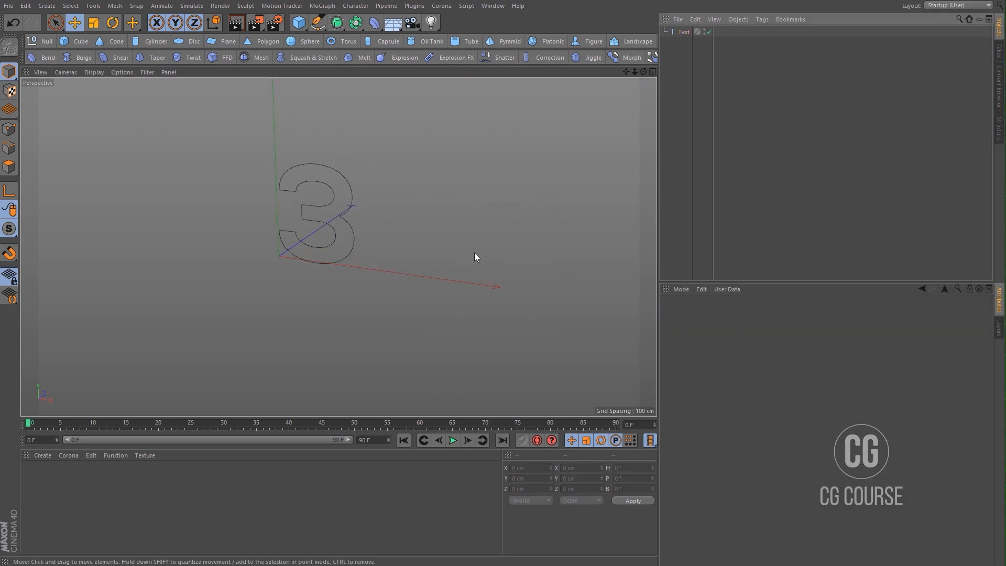
- Duplicate the text spline of the 3 and disable the original
alt+drag(350, 234, 320, 218)
click(684, 32)
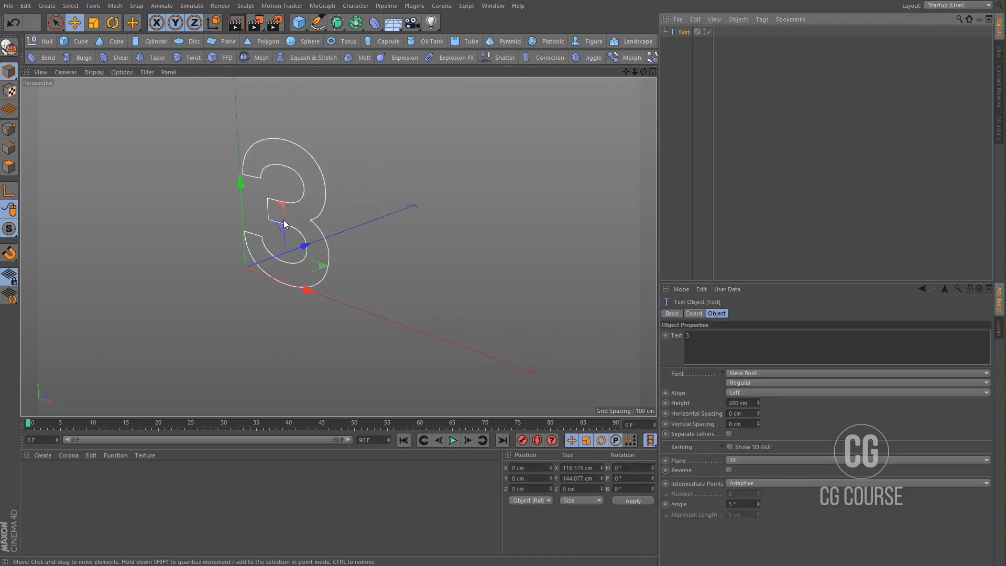
ctrl+drag(684, 32, 708, 42)
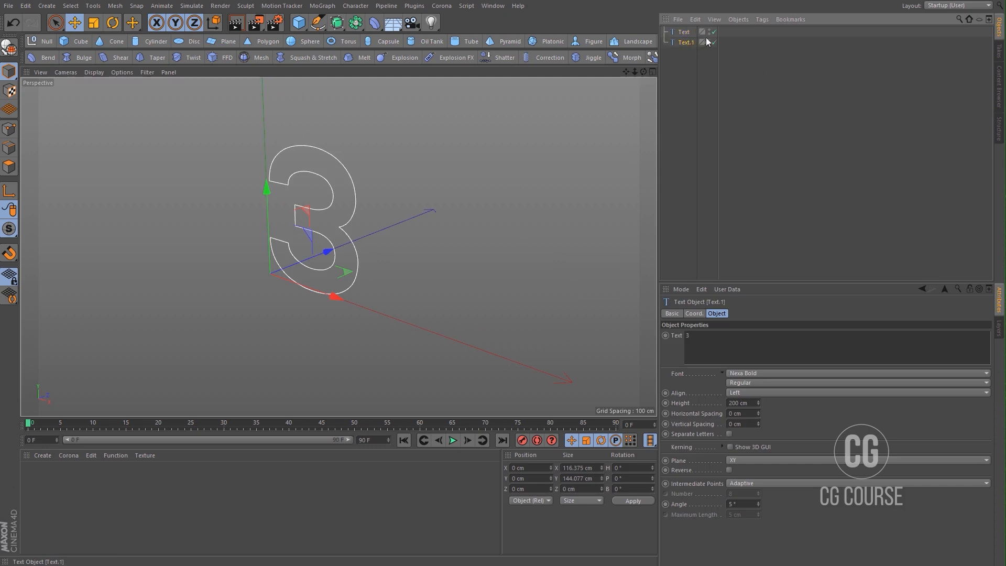
click(713, 32)
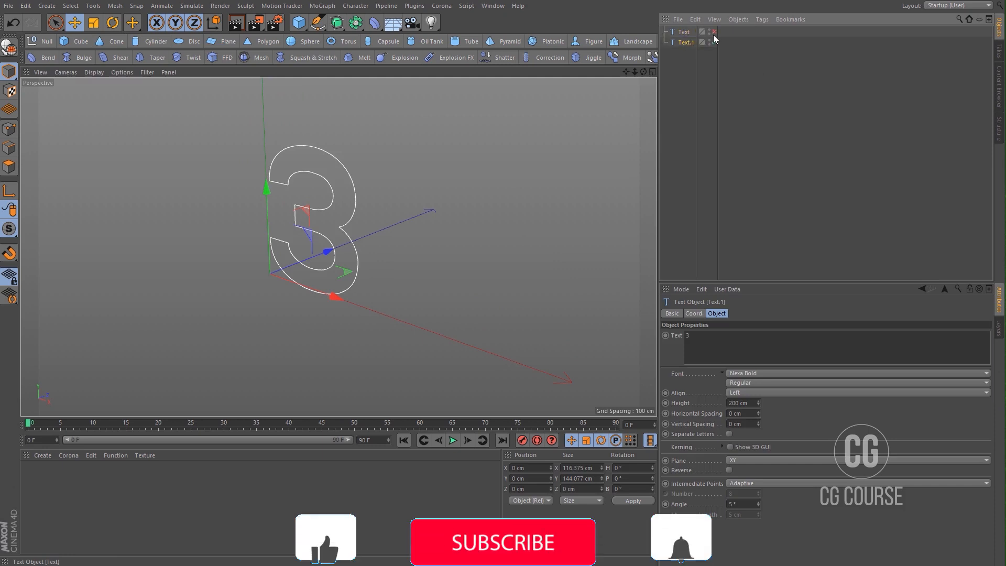
- Add a Rectangle spline around the 3 and make it editable
click(318, 31)
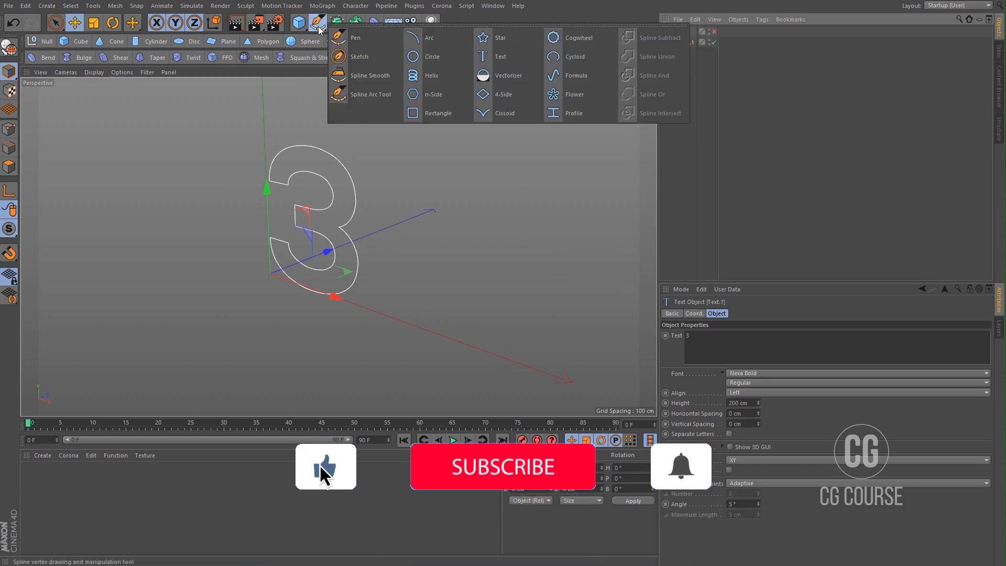
click(435, 113)
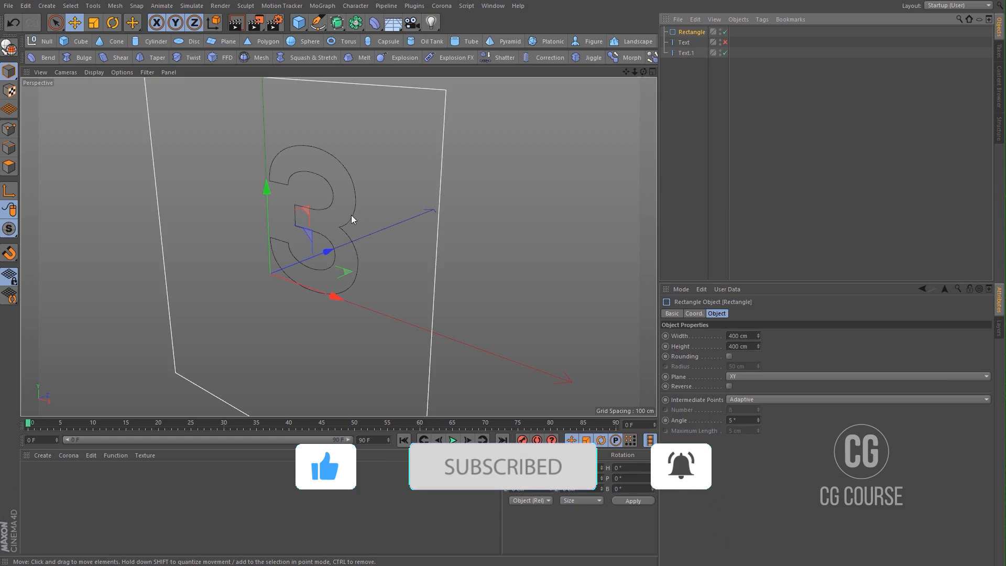
alt+drag(323, 202, 131, 117)
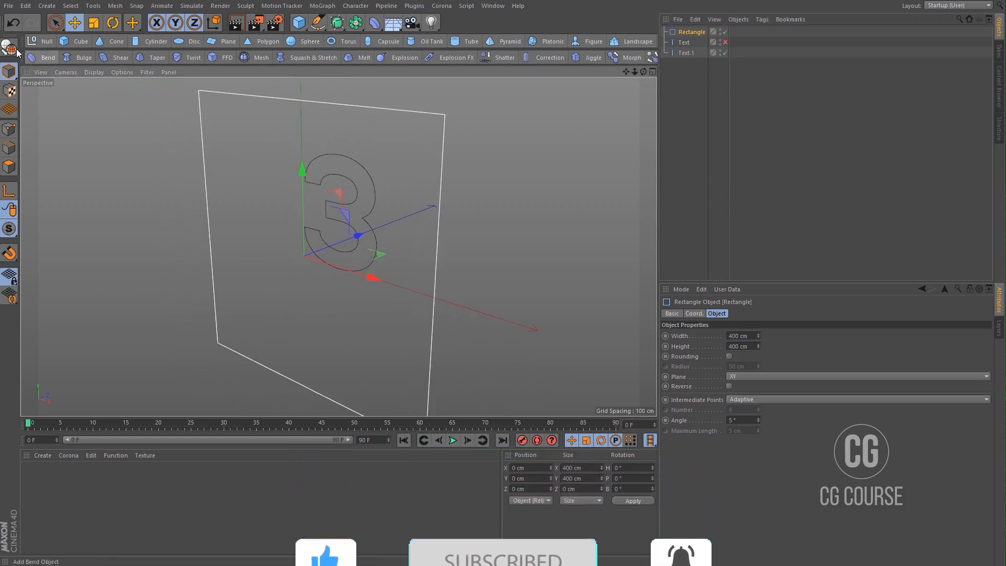
key(c)
- Scale the rectangle along X into a tall strip about 38 cm wide
alt+drag(382, 227, 391, 216)
key(t)
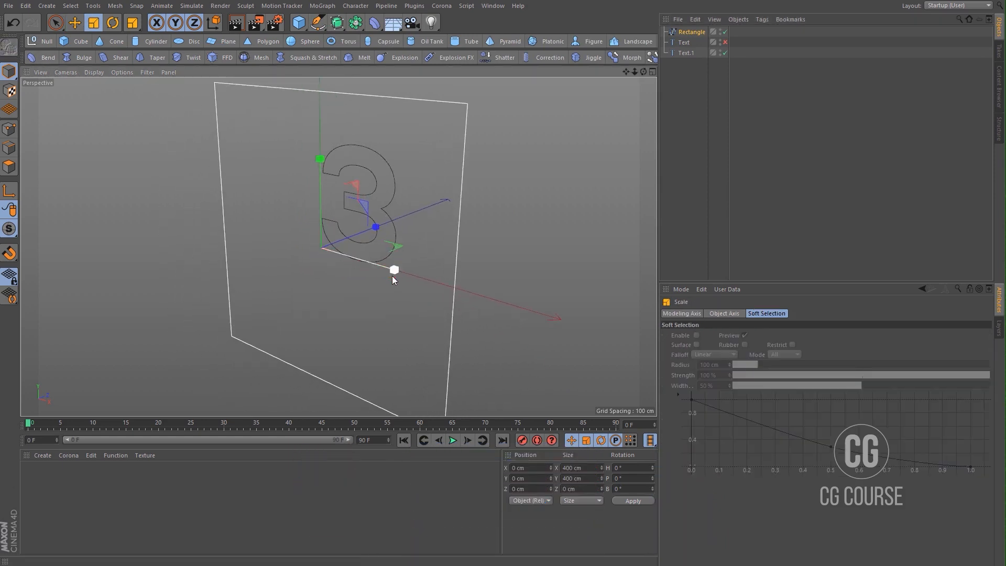
drag(404, 273, 308, 259)
- Rotate the rectangle strip by setting its bank rotation to 45°
key(r)
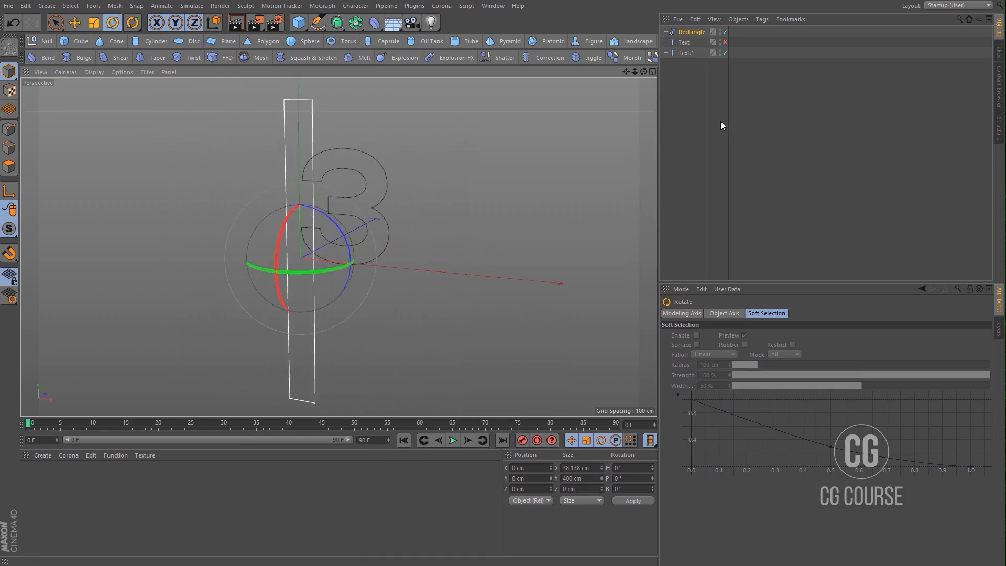
click(691, 32)
click(693, 313)
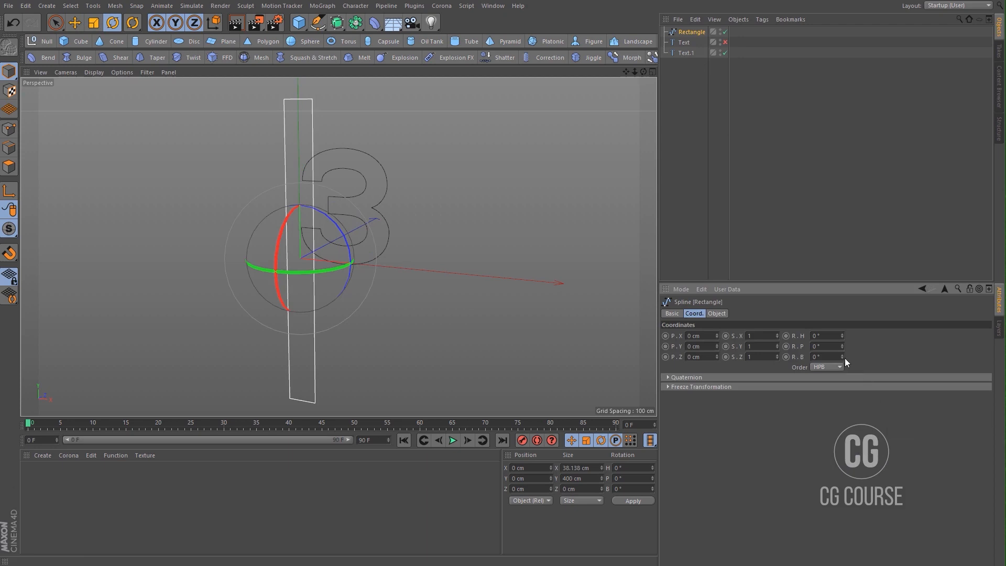
drag(842, 357, 800, 361)
text(45)
key(Return)
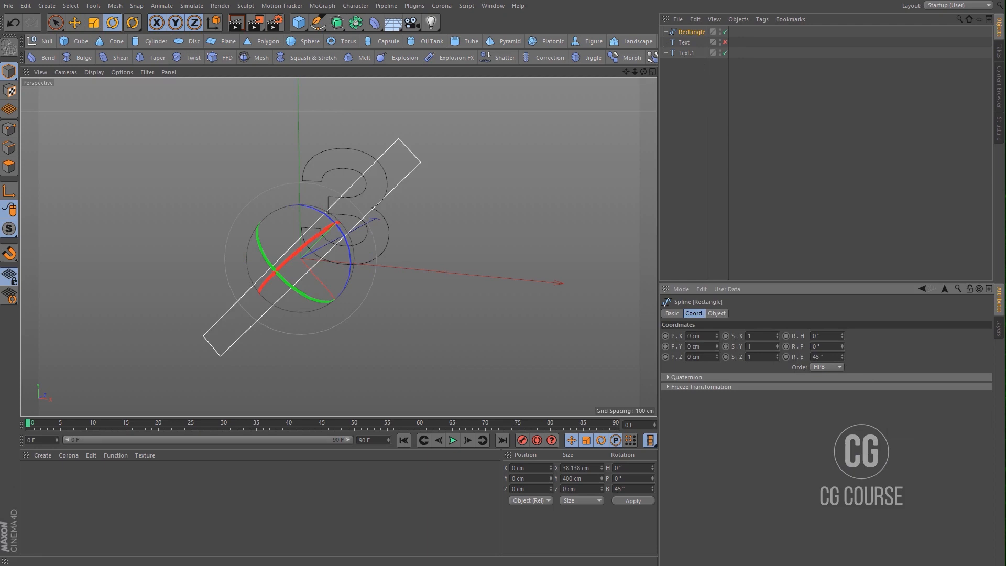
click(690, 127)
- Add a Spline Mask object to the scene
click(335, 23)
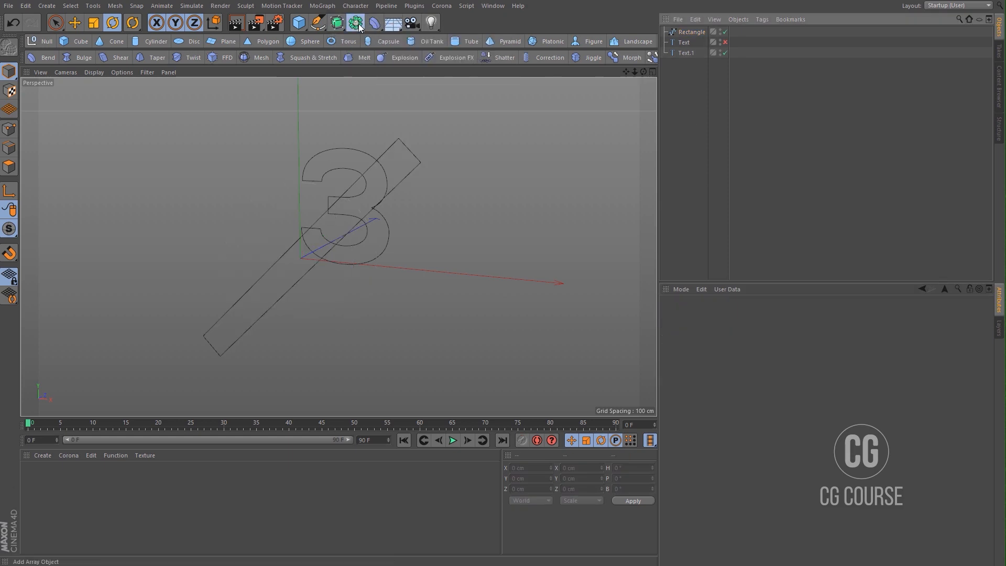
click(358, 24)
click(399, 54)
click(685, 96)
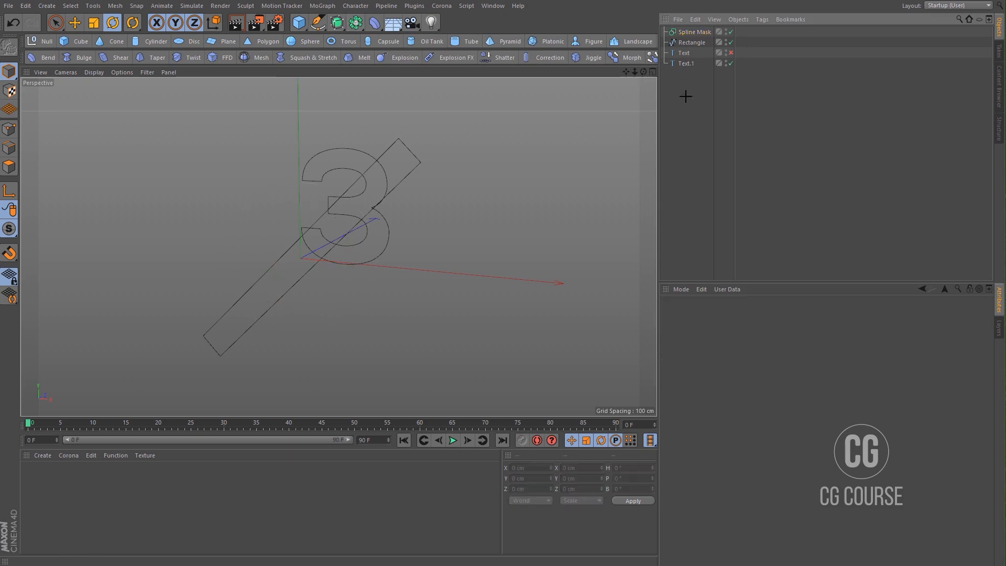
- Move the disabled text to the end of the hierarchy and nest the Rectangle and Text.1 under the Spline Mask
click(683, 54)
drag(684, 59, 686, 95)
click(684, 53)
shift+click(685, 44)
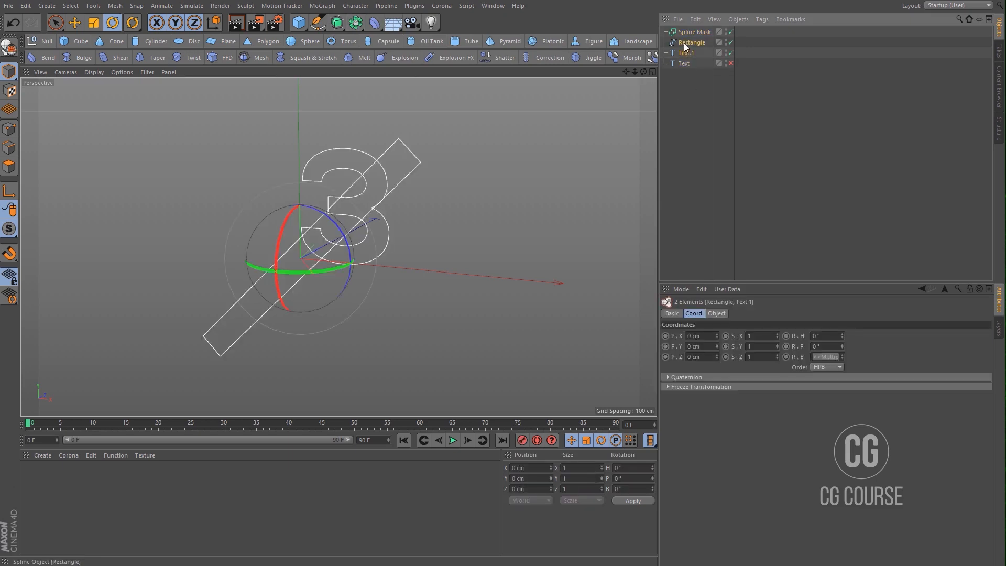
drag(687, 31, 687, 31)
click(688, 55)
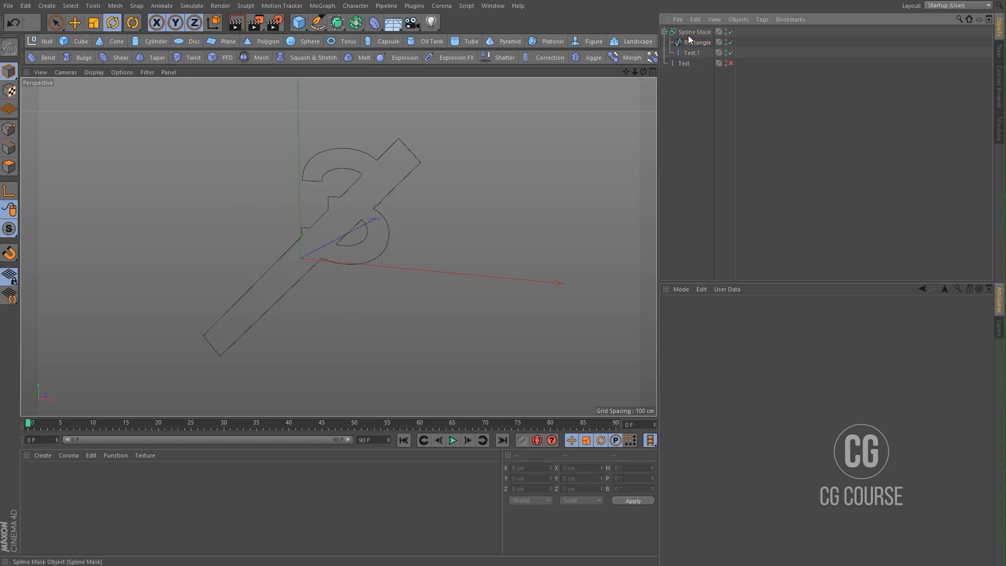
- Set the Spline Mask's mode to A subtract B
click(688, 35)
click(717, 314)
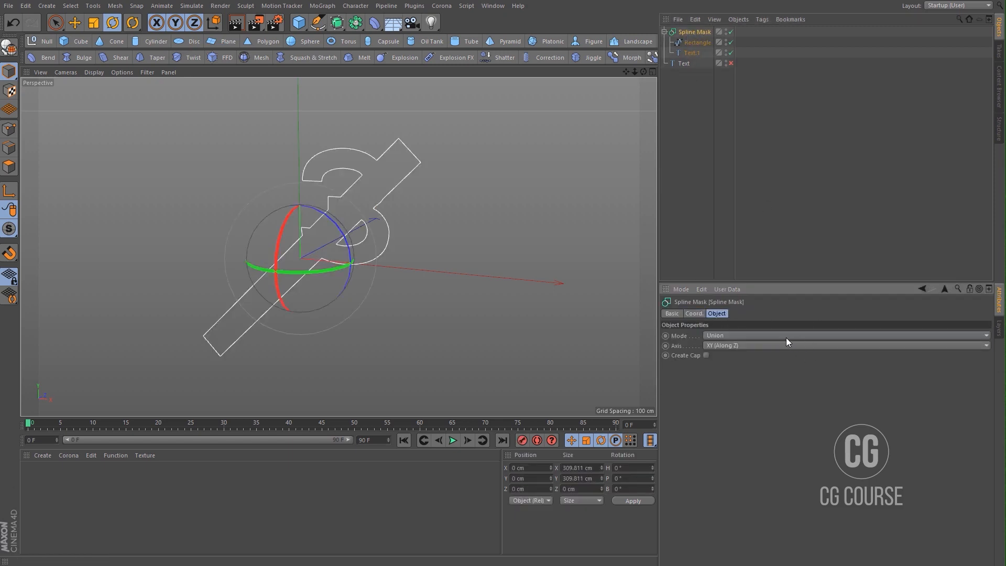
scroll(786, 338, down, 1)
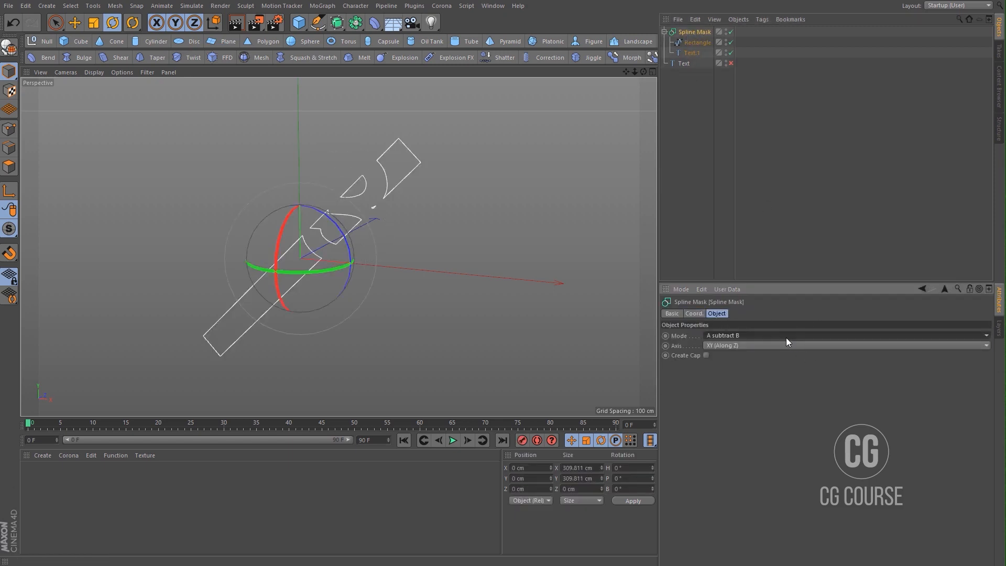
scroll(786, 338, down, 1)
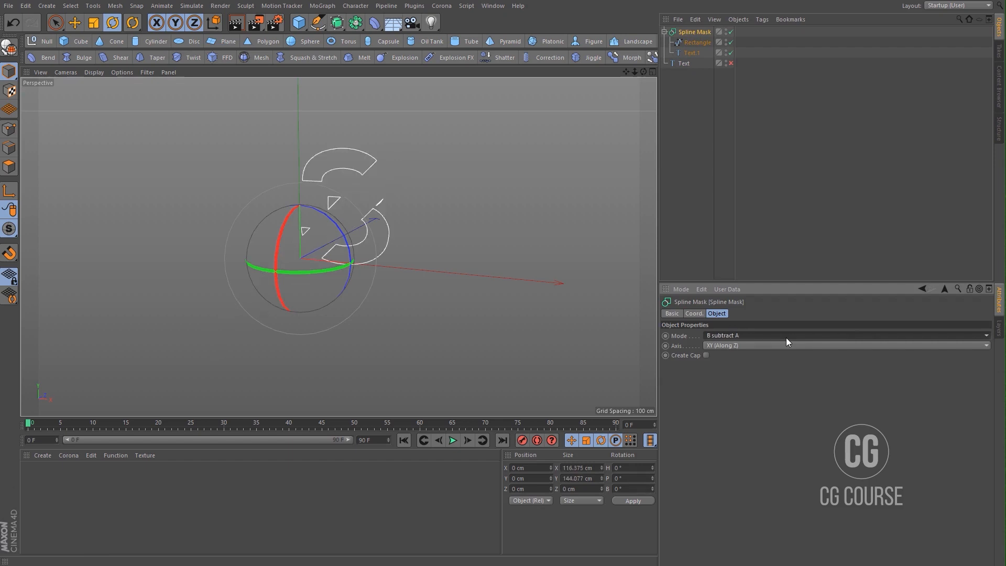
scroll(786, 338, up, 1)
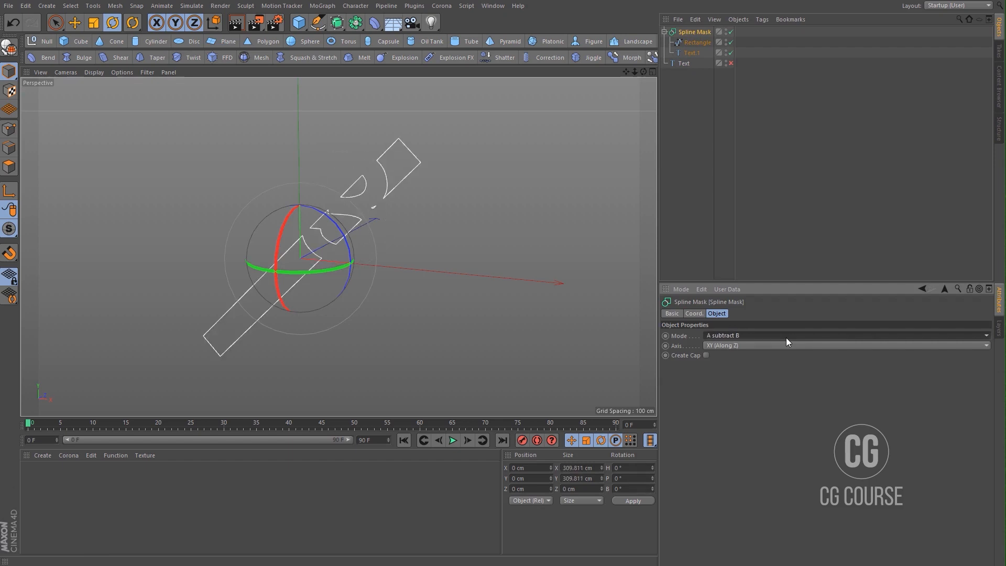
alt+drag(373, 207, 367, 214)
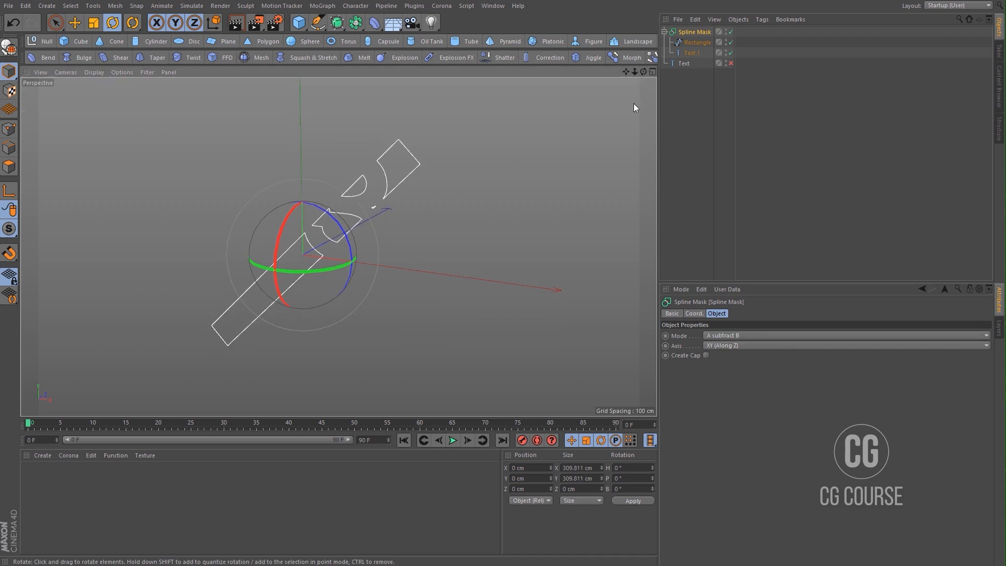
- Narrow the mask's rectangle to about 22 cm and move it to about X 31.6 cm, Y -8.8 cm
click(688, 44)
key(e)
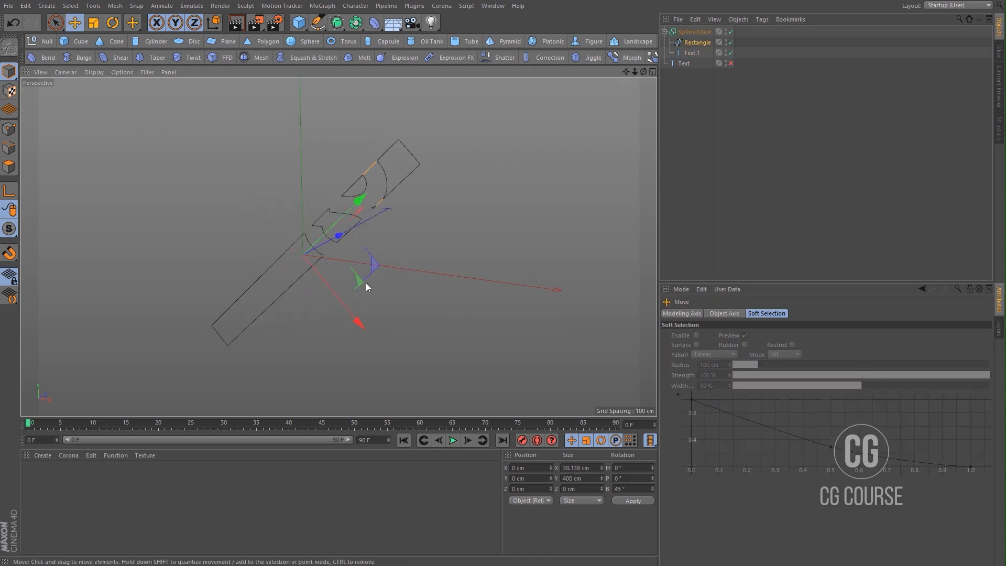
drag(345, 305, 335, 323)
key(t)
key(e)
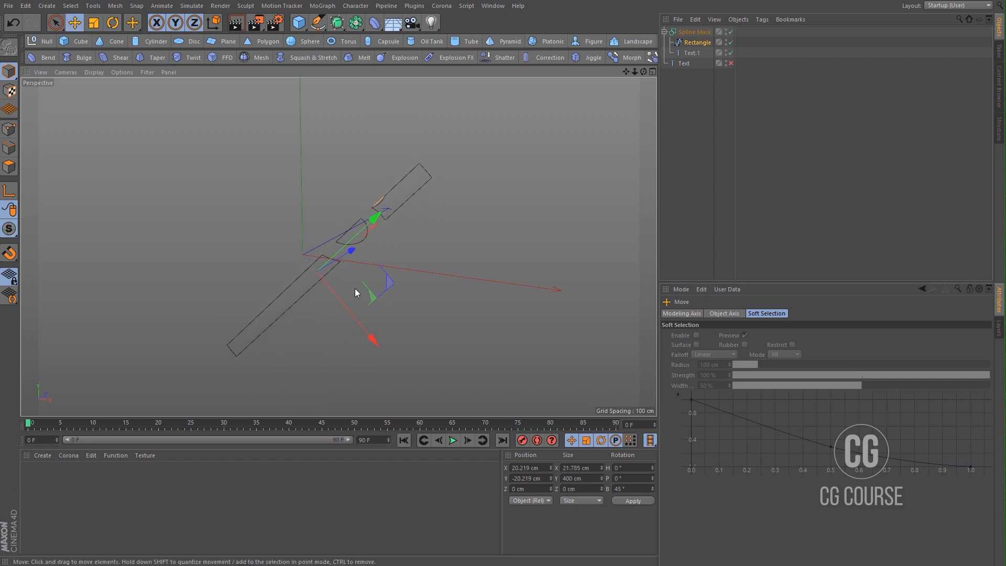
alt+drag(355, 288, 348, 289)
drag(361, 228, 370, 221)
- Duplicate the Spline Mask together with its rectangle and text children
click(665, 32)
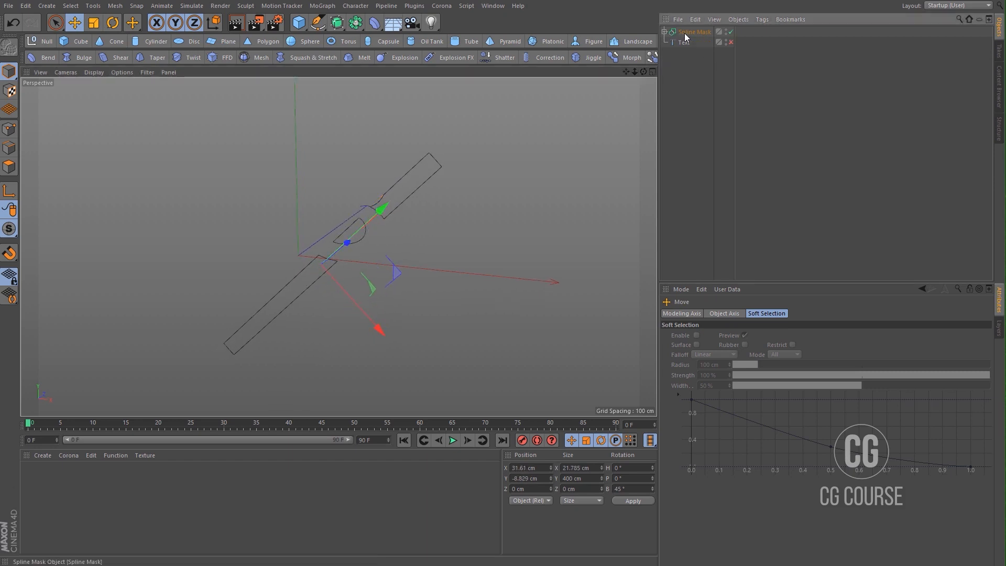
click(687, 33)
ctrl+drag(685, 33, 686, 28)
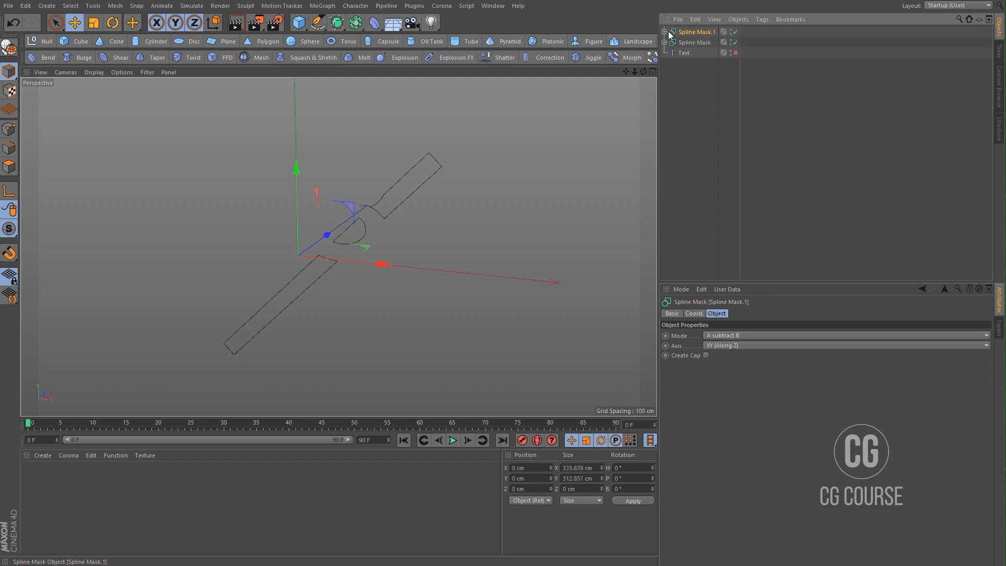
- Resize the rectangle in Spline Mask.1 to about 13 x 292 cm and move it to about X 37.6 cm, Y 49 cm
click(665, 32)
click(690, 42)
drag(378, 322, 325, 294)
key(t)
mouse_move(356, 176)
mouse_down()
mouse_move(335, 202)
mouse_move(362, 186)
mouse_up()
key(e)
key(t)
drag(364, 249, 378, 278)
key(e)
- Duplicate Spline Mask.1 and shift the copy's rectangle diagonally up and left across the upper part of the 3
click(664, 32)
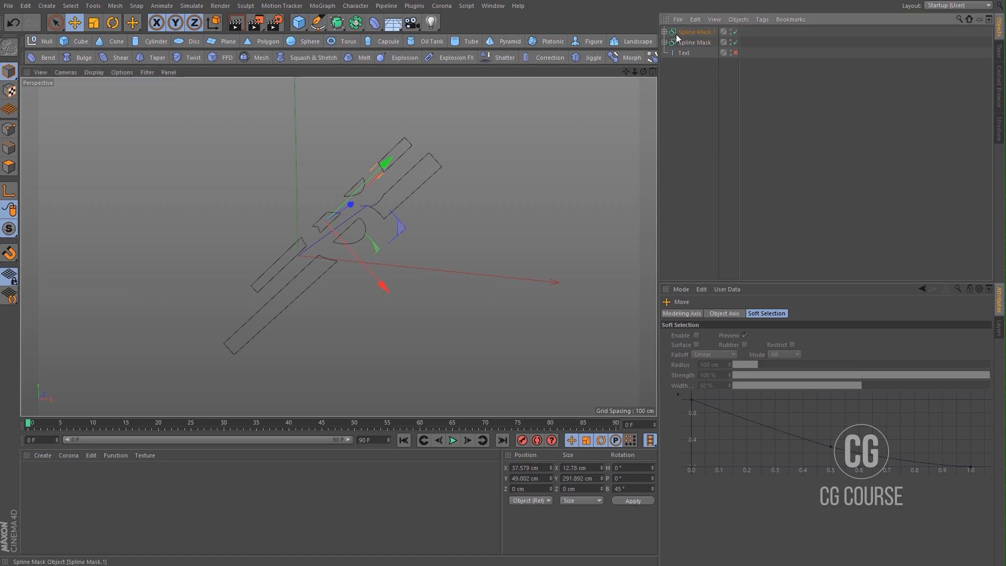
click(690, 33)
ctrl+drag(690, 32, 689, 27)
click(665, 32)
click(697, 43)
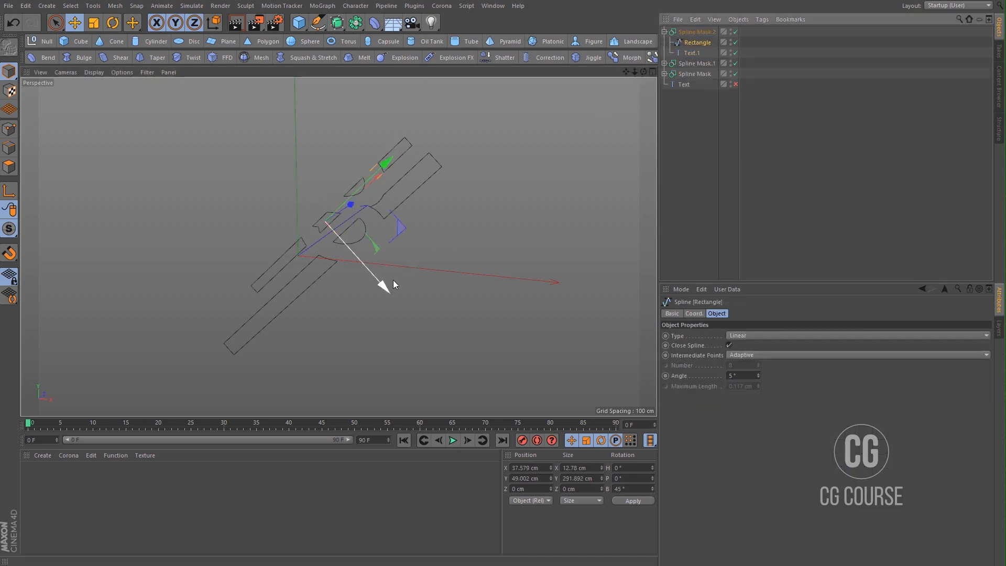
drag(387, 283, 357, 266)
click(388, 236)
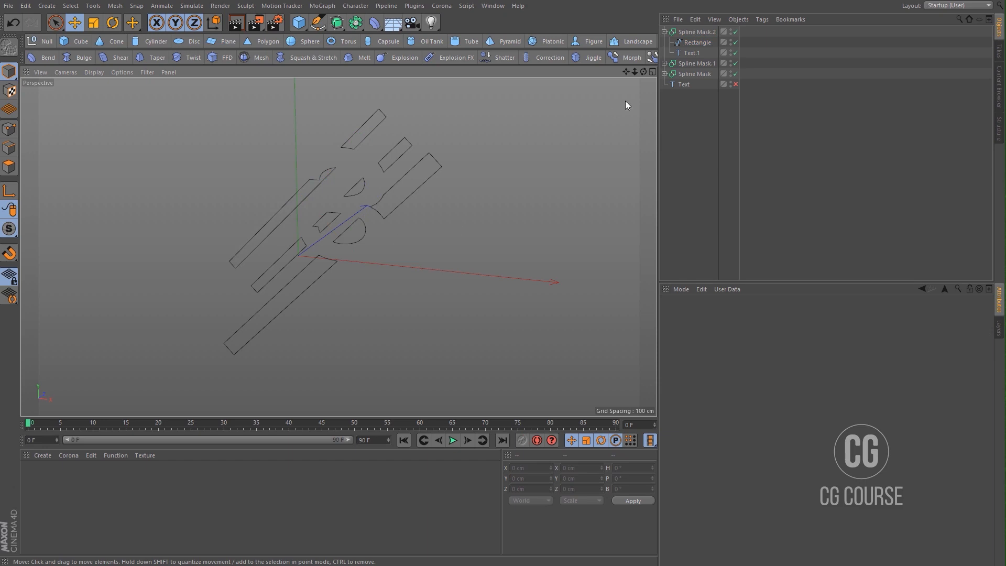
- Place the original text spline of the 3 in an Extrude object and enable the text again
click(664, 32)
click(683, 64)
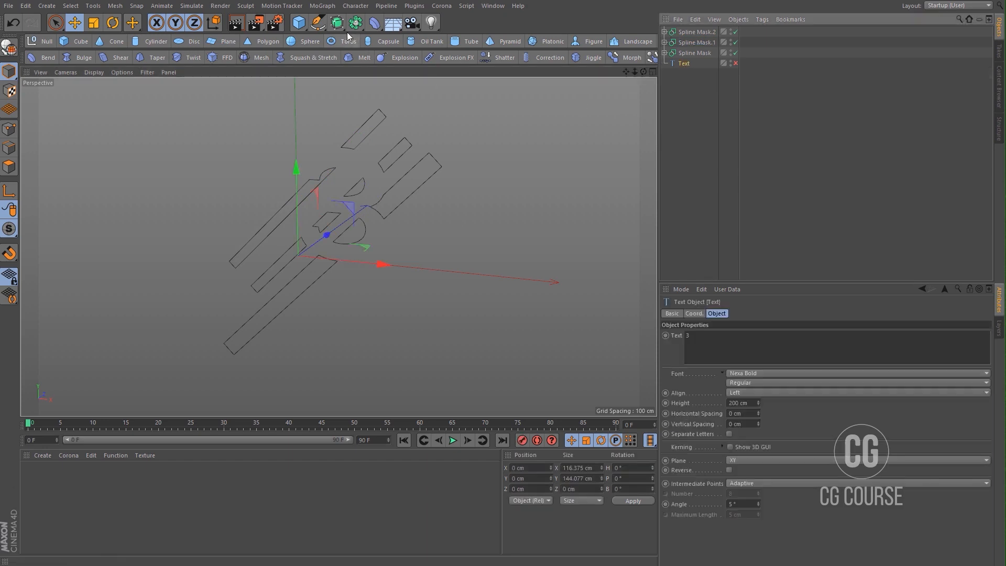
drag(337, 22, 449, 43)
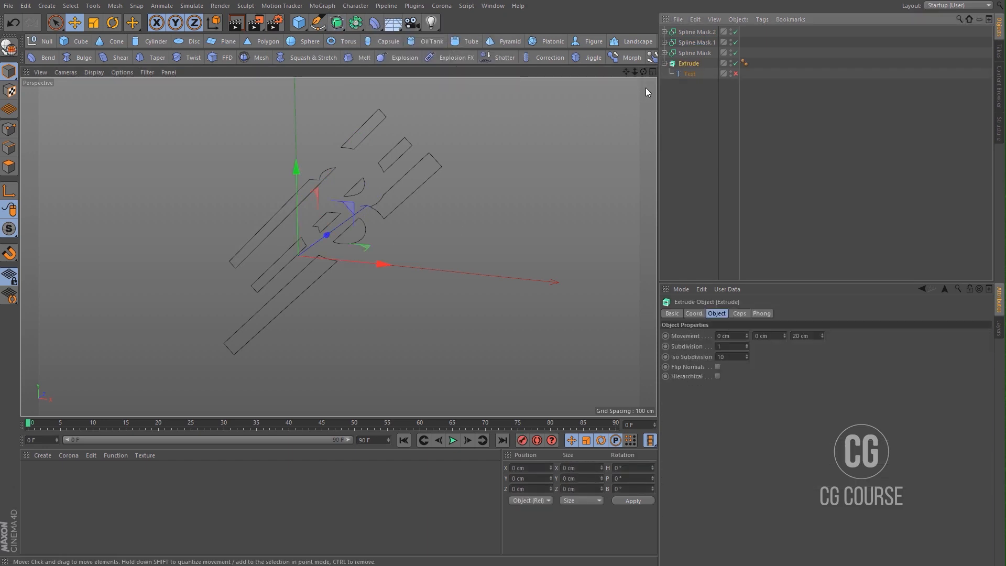
click(736, 74)
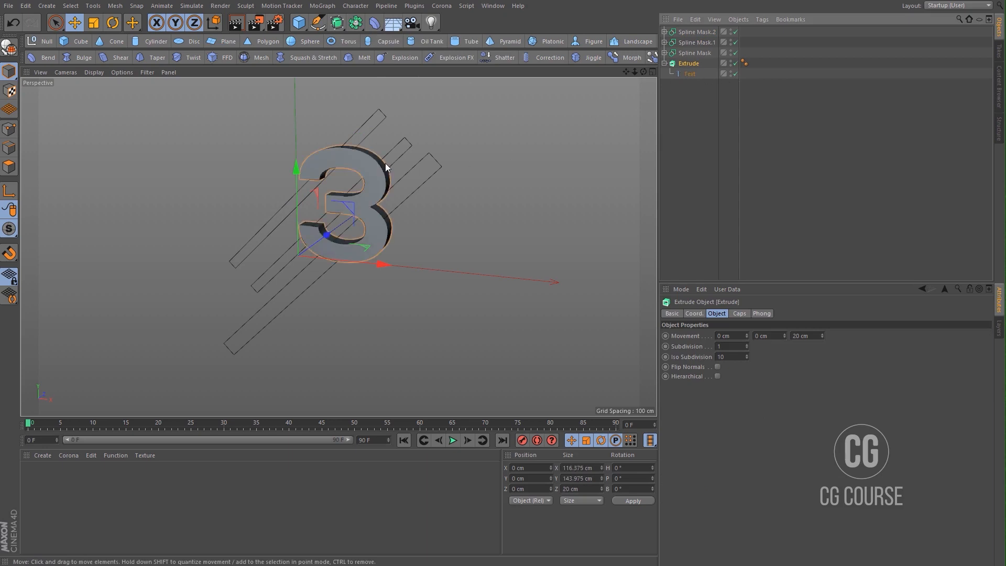
alt+drag(293, 192, 360, 196)
alt+right_drag(360, 198, 391, 193)
alt+drag(379, 221, 377, 219)
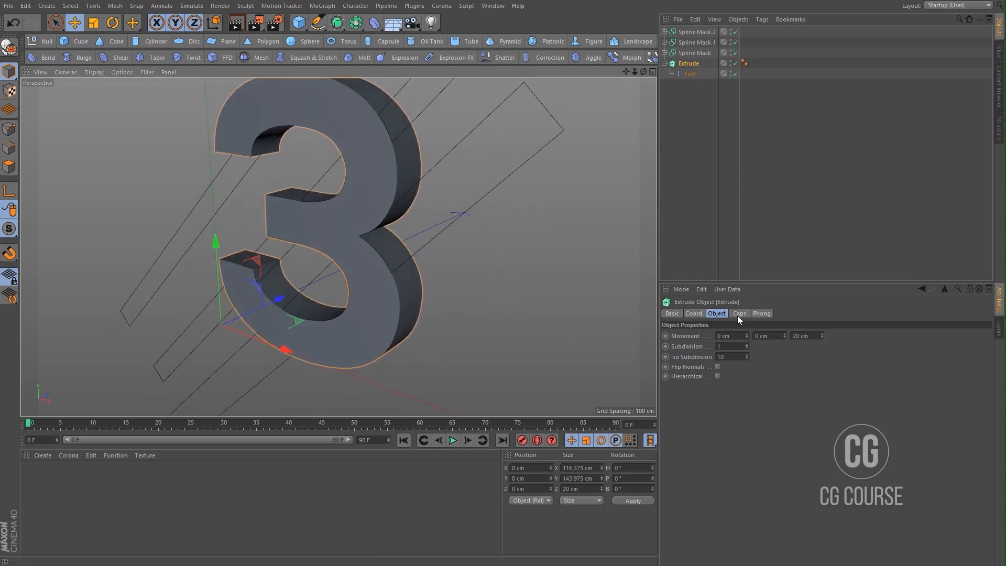
- Give the 3's Extrude object a start Fillet Cap with a radius of 0.5 cm and 5 steps
alt+drag(449, 276, 533, 283)
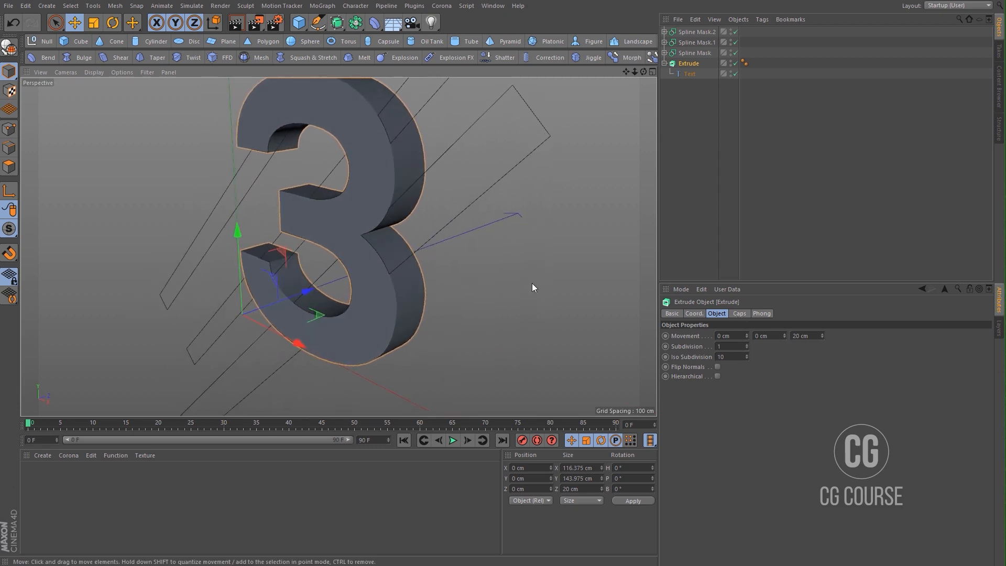
click(739, 314)
click(763, 335)
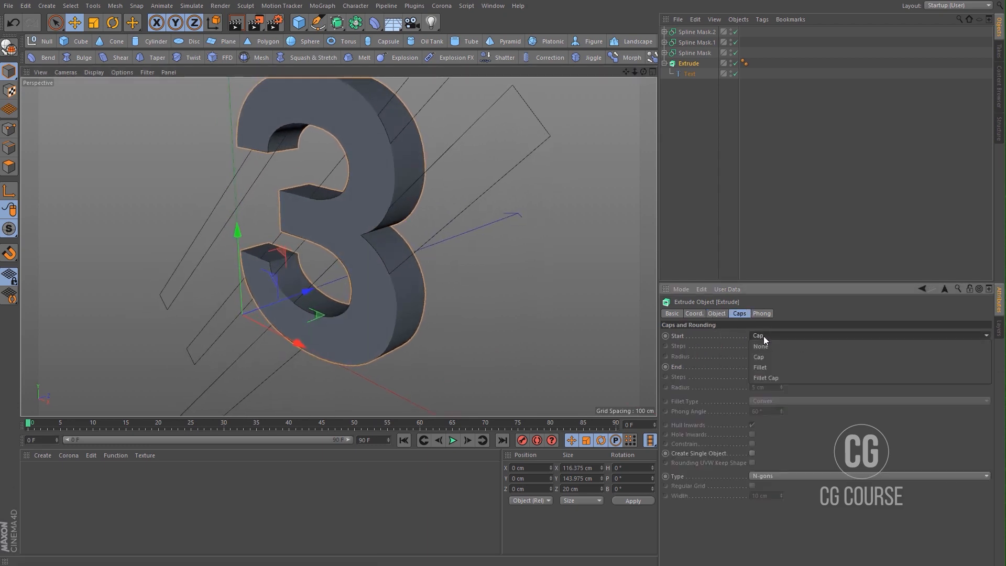
click(775, 376)
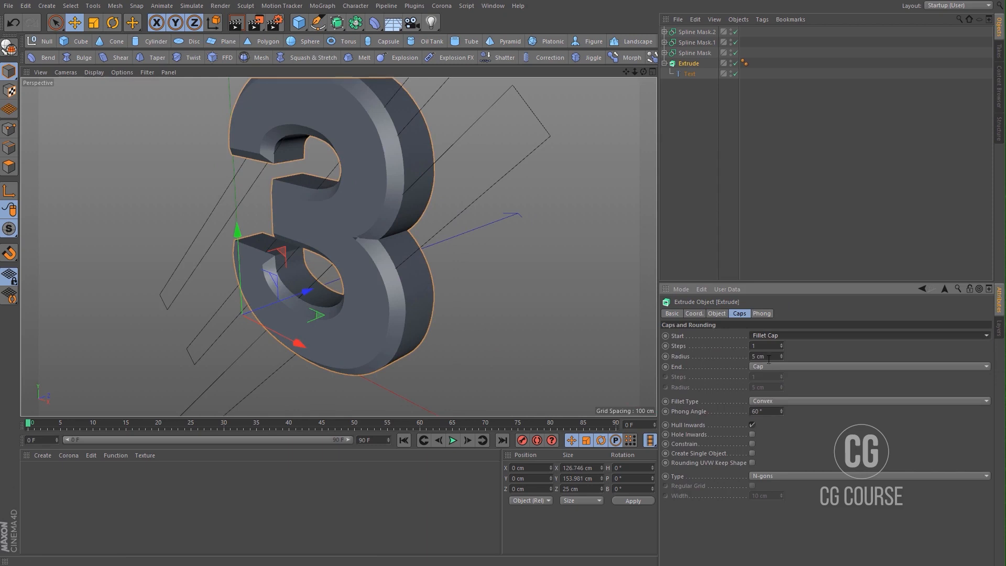
double_click(768, 357)
text(0.5)
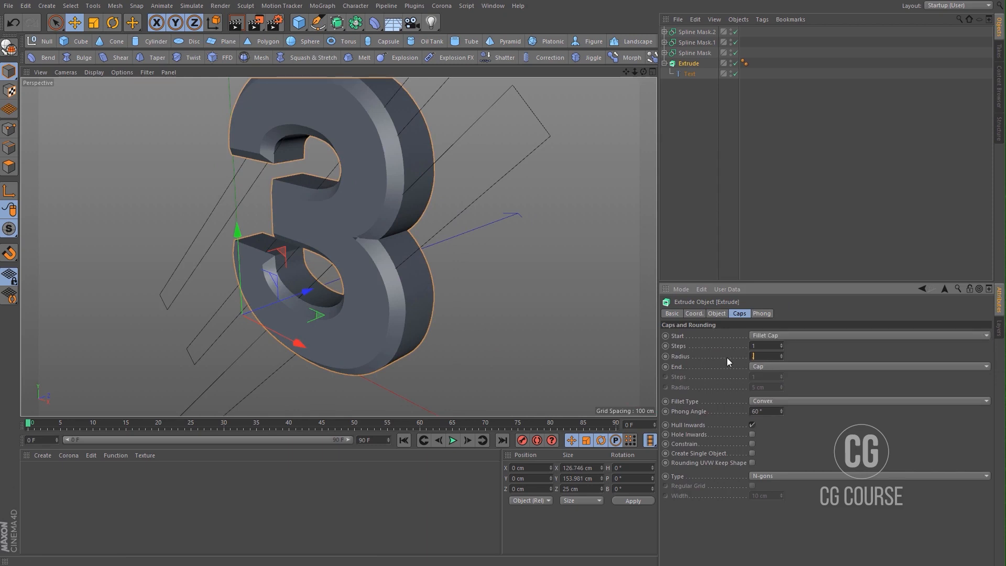
key(Return)
double_click(755, 345)
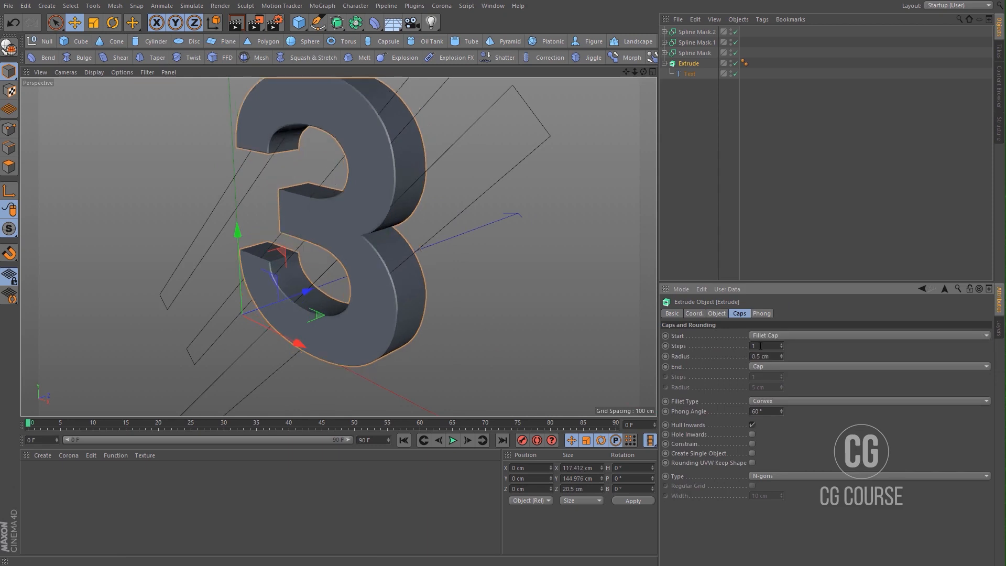
text(5)
key(Return)
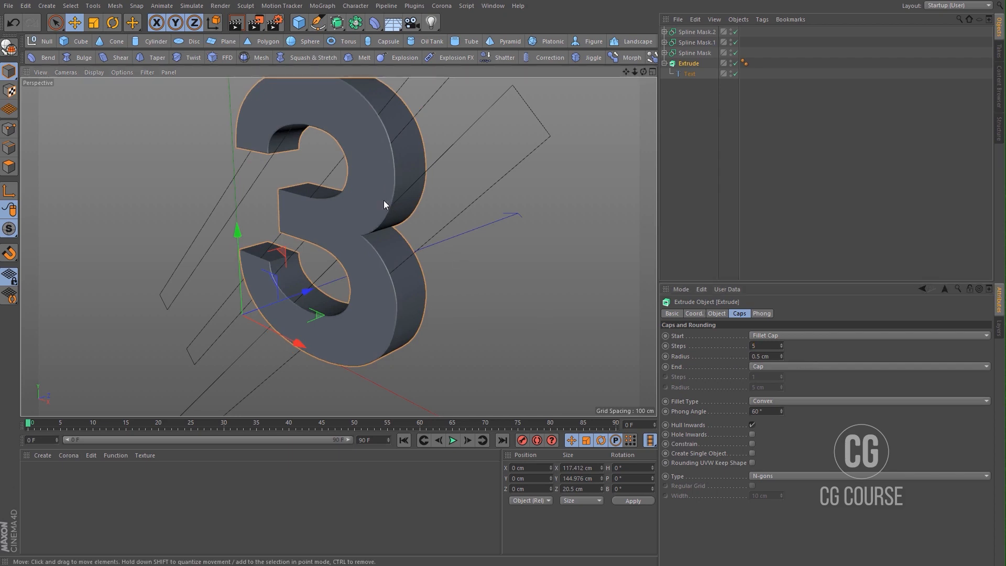
alt+drag(383, 201, 388, 230)
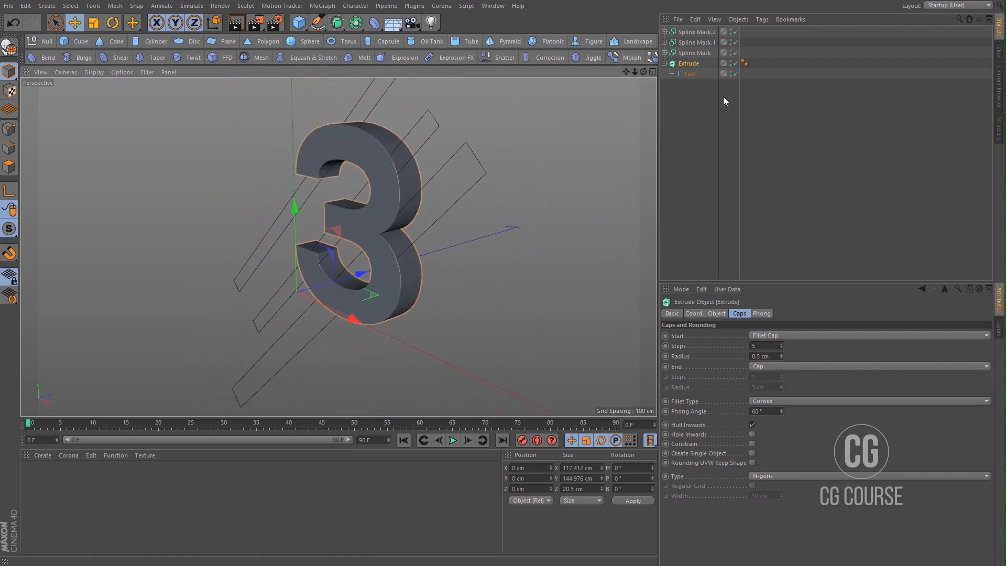
- Make three copies of the Extrude object without the text child and nest one Spline Mask in each
click(664, 63)
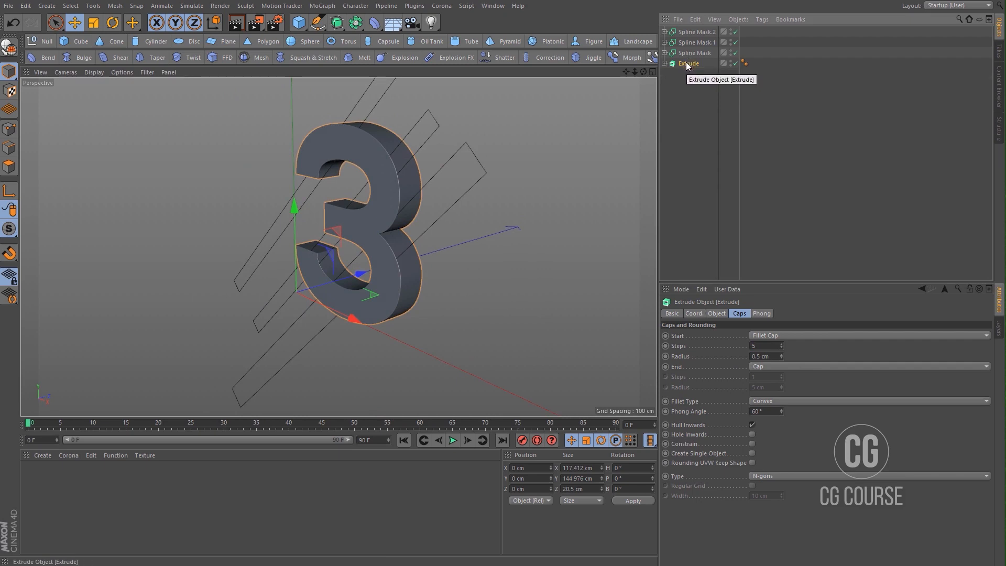
drag(688, 61, 680, 33)
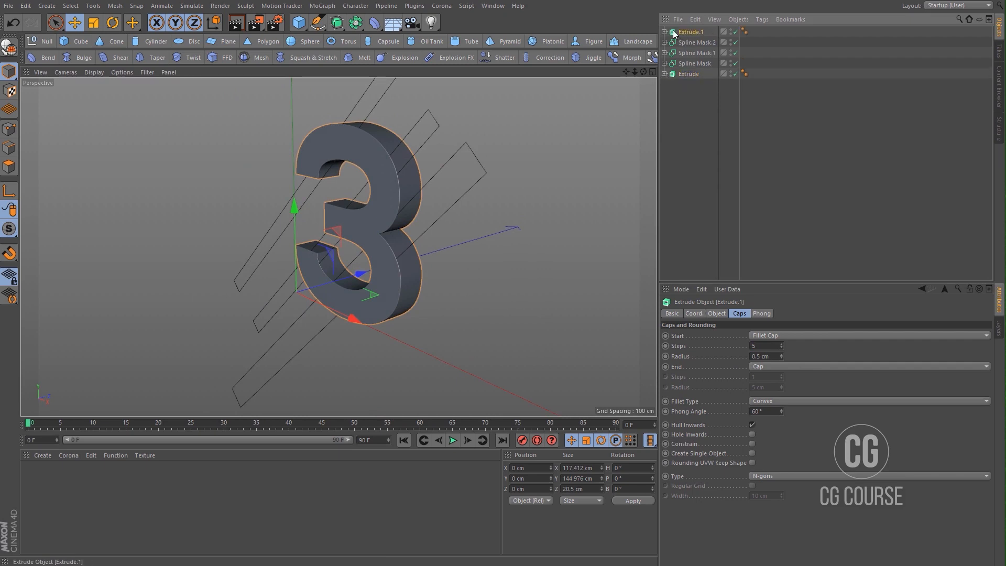
click(665, 32)
click(689, 42)
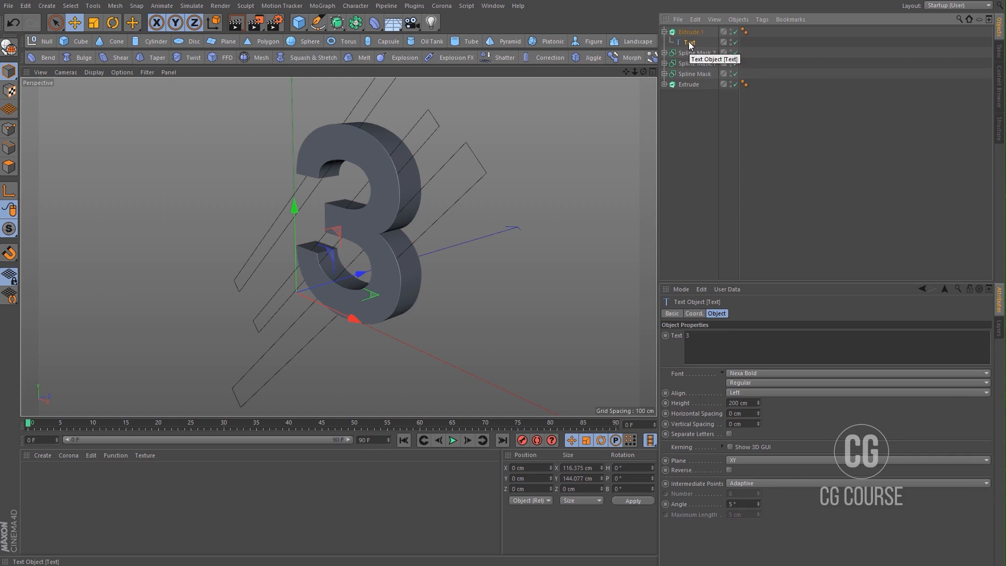
key(Delete)
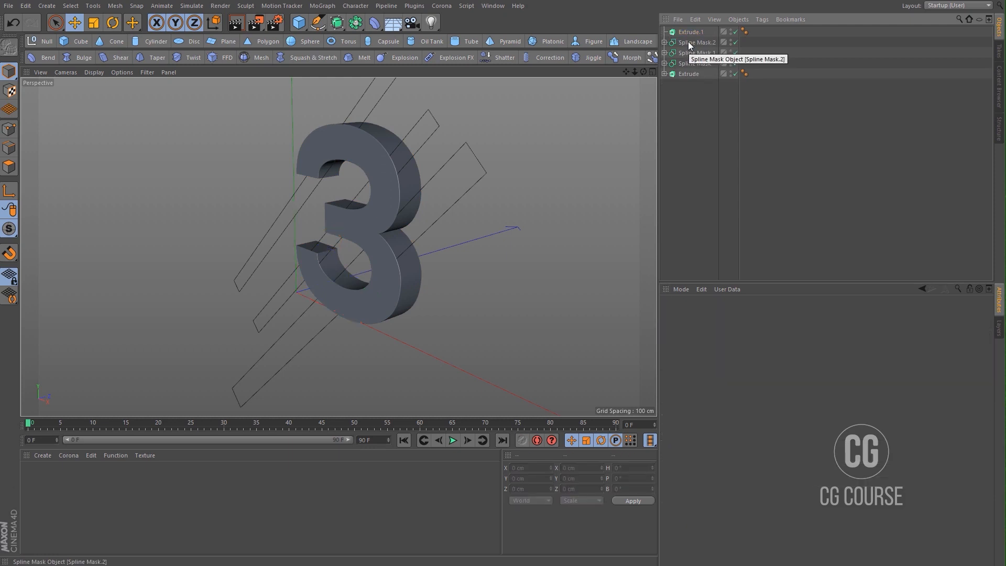
click(688, 32)
ctrl+drag(687, 35, 689, 74)
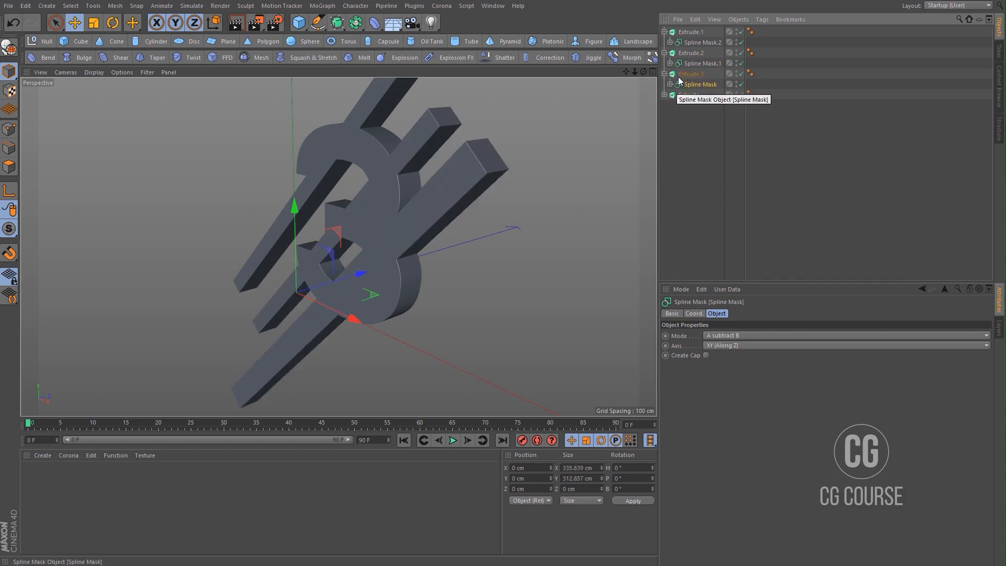
- Set the mode of all three Spline Masks to And
click(694, 44)
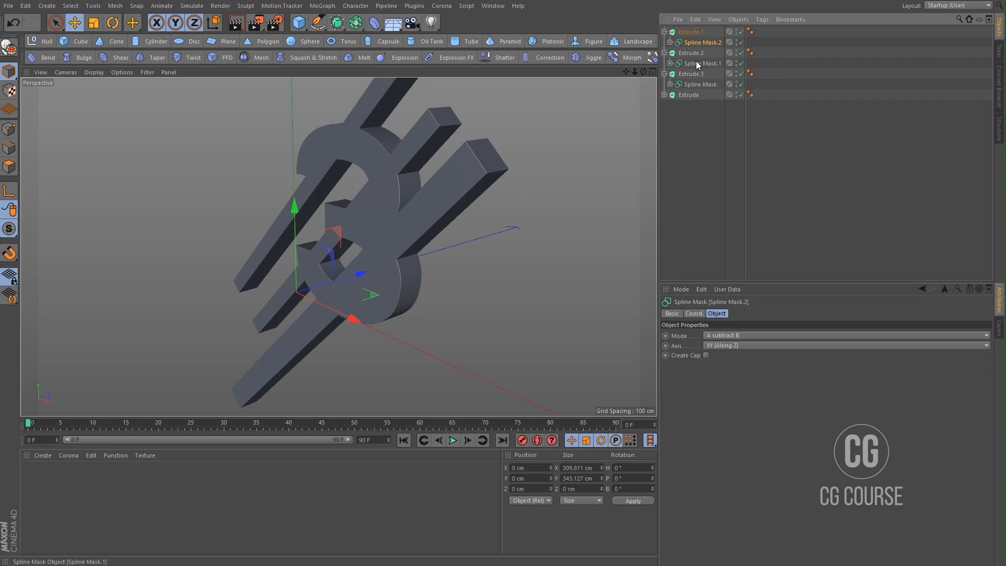
ctrl+click(696, 63)
ctrl+click(696, 85)
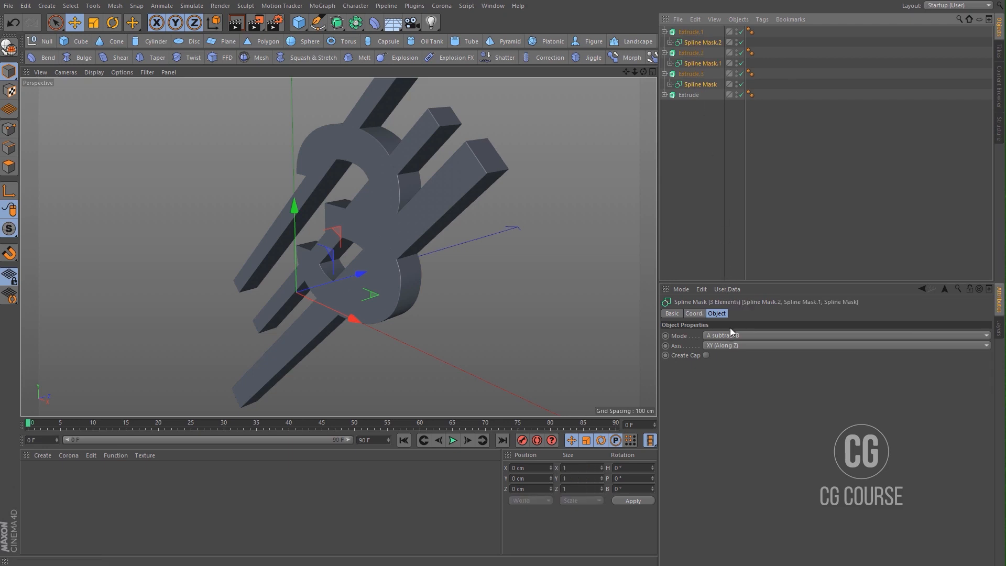
click(730, 337)
- Move the full 3's Extrude object back along Z to about 21.5 cm, behind the stripes
click(691, 96)
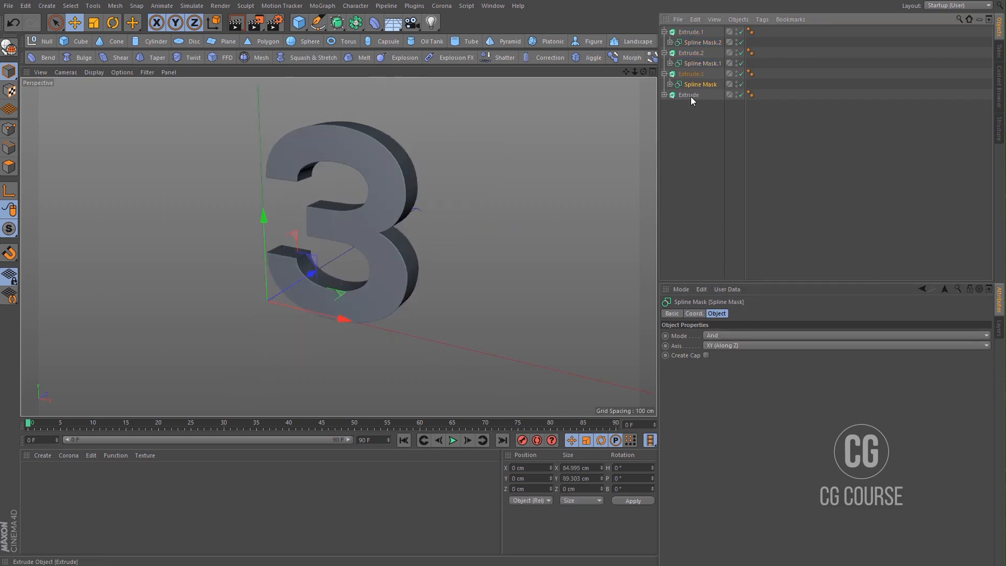
middle_click(363, 285)
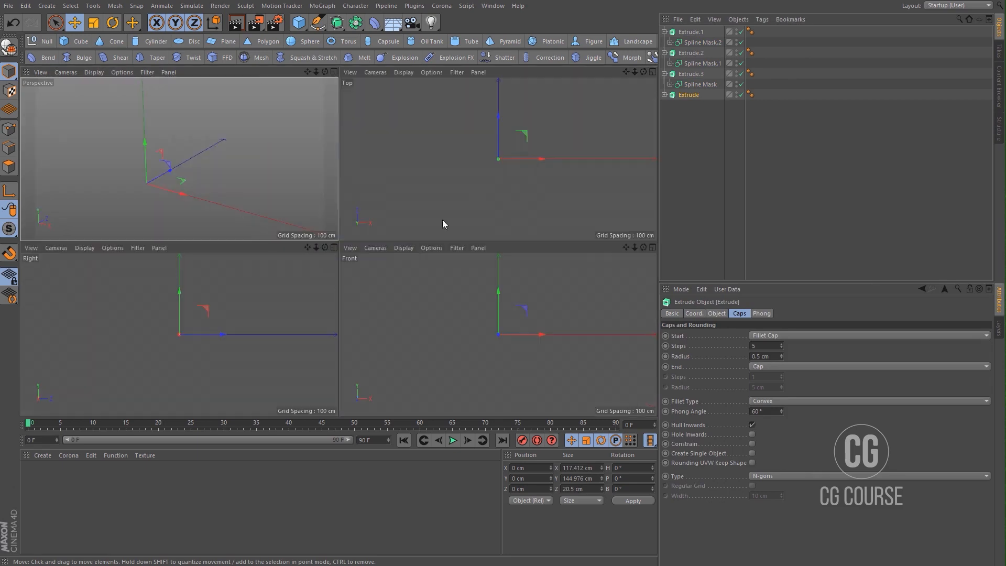
scroll(516, 137, up, 5)
drag(462, 174, 470, 156)
middle_click(302, 201)
alt+drag(302, 202, 549, 126)
scroll(341, 199, up, 3)
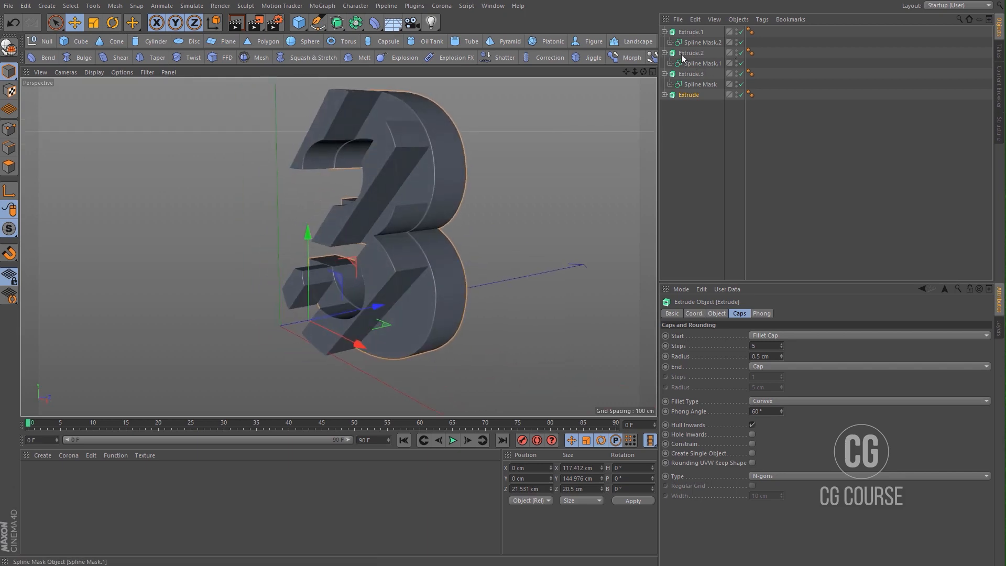
- Set the Z extrusion movement of Extrude.1, Extrude.2 and Extrude.3 to 5 cm
click(685, 33)
ctrl+click(689, 53)
ctrl+click(688, 74)
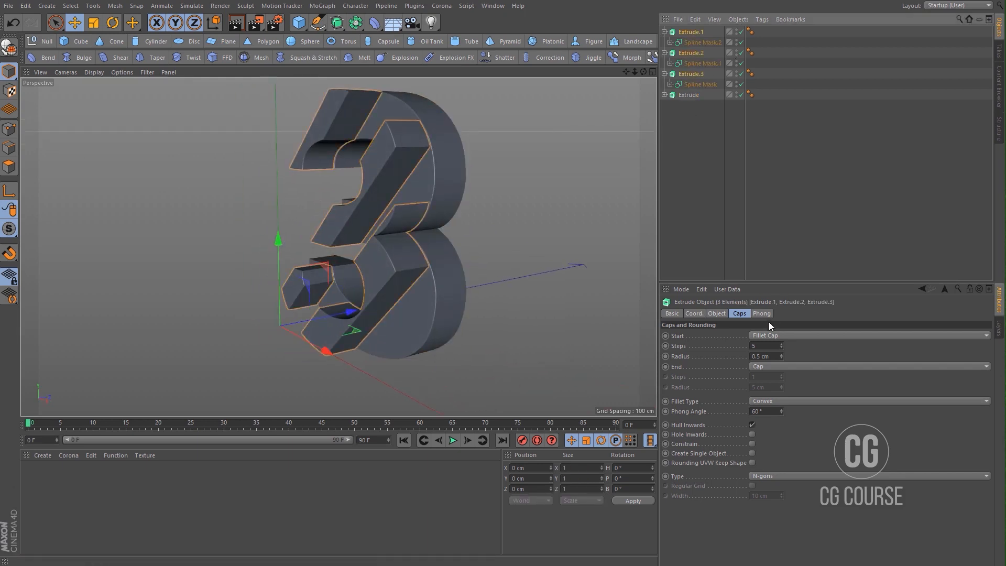
click(717, 314)
double_click(815, 338)
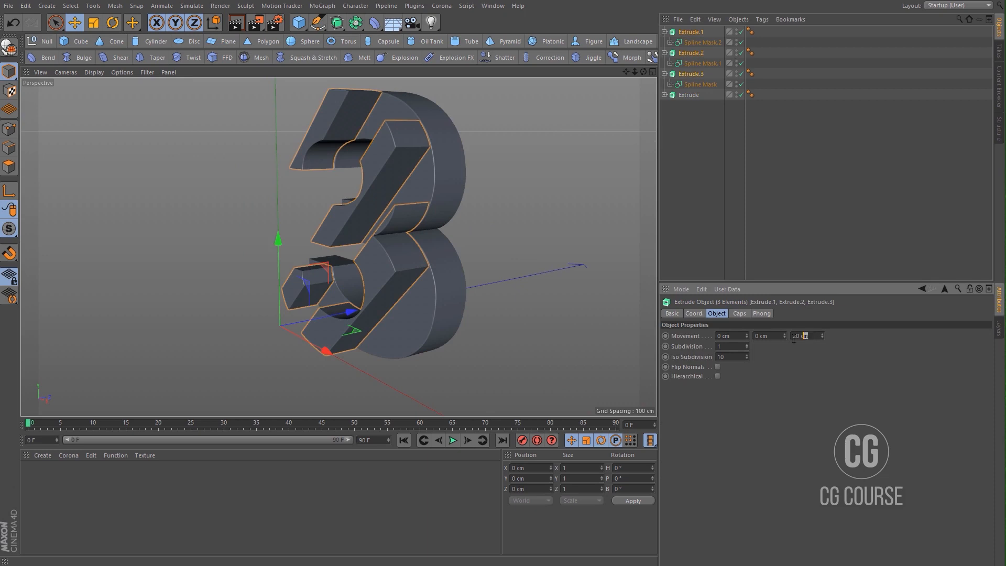
text(5)
key(Return)
- Move the three striped Extrude objects along Z to about 15.9 cm, against the front of the full 3
alt+drag(497, 346, 435, 248)
middle_click(435, 247)
scroll(505, 171, up, 1)
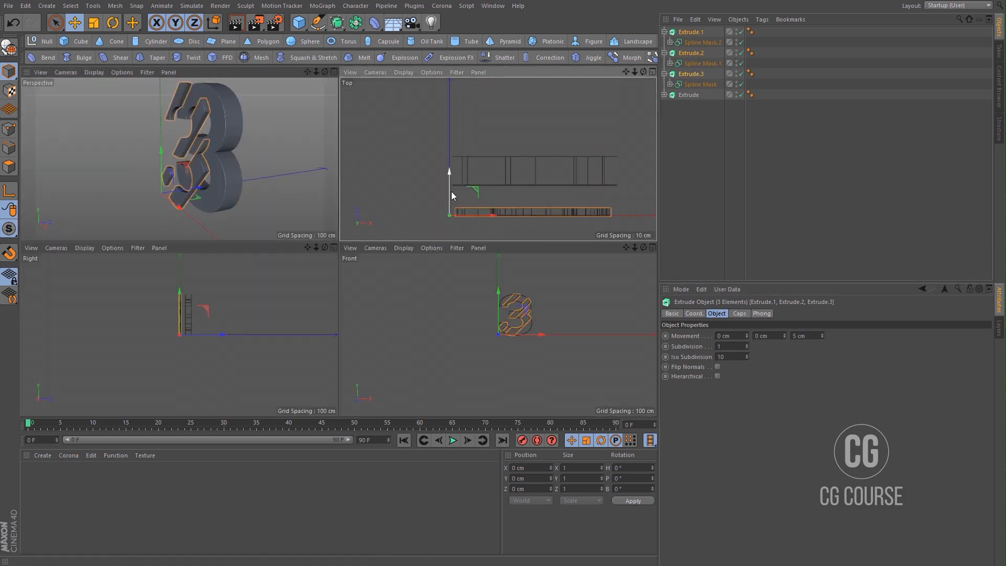
drag(451, 191, 467, 170)
alt+right_drag(461, 189, 552, 146)
drag(379, 200, 383, 192)
middle_click(298, 184)
alt+drag(367, 247, 565, 227)
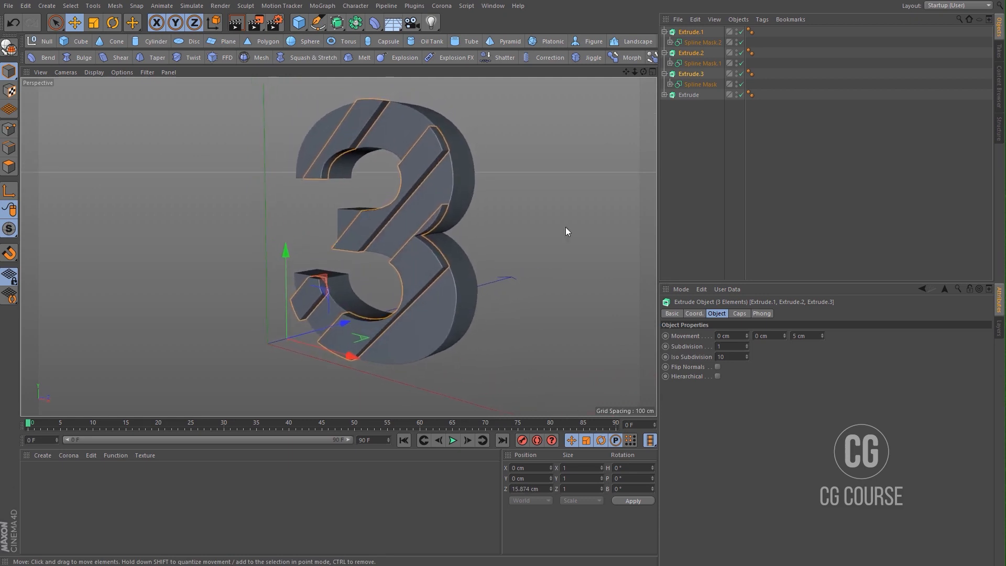
click(684, 200)
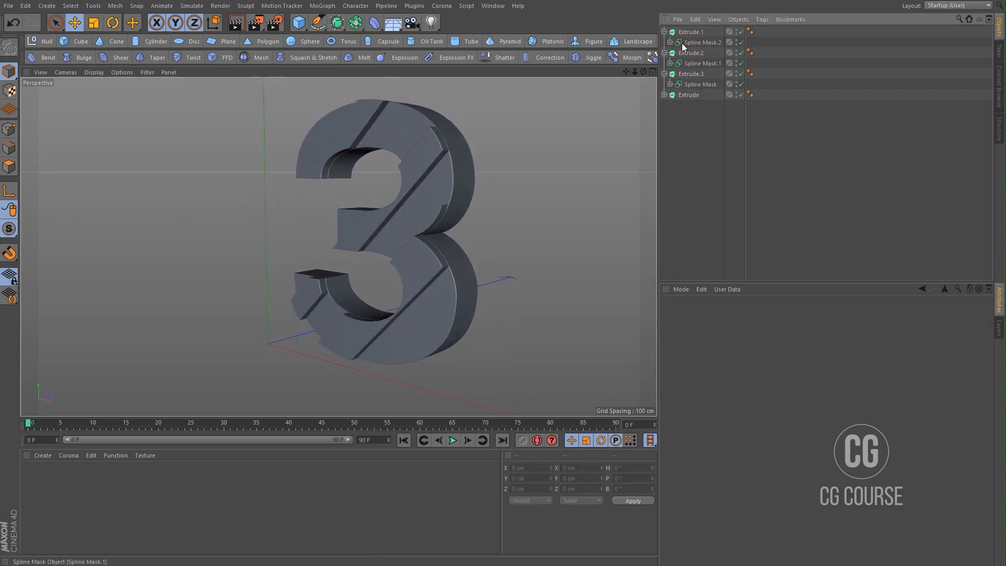
- Shift the rectangle of the lowest Spline Mask in Extrude.3 diagonally to about X 41.5 cm, Y -18.7 cm
click(687, 74)
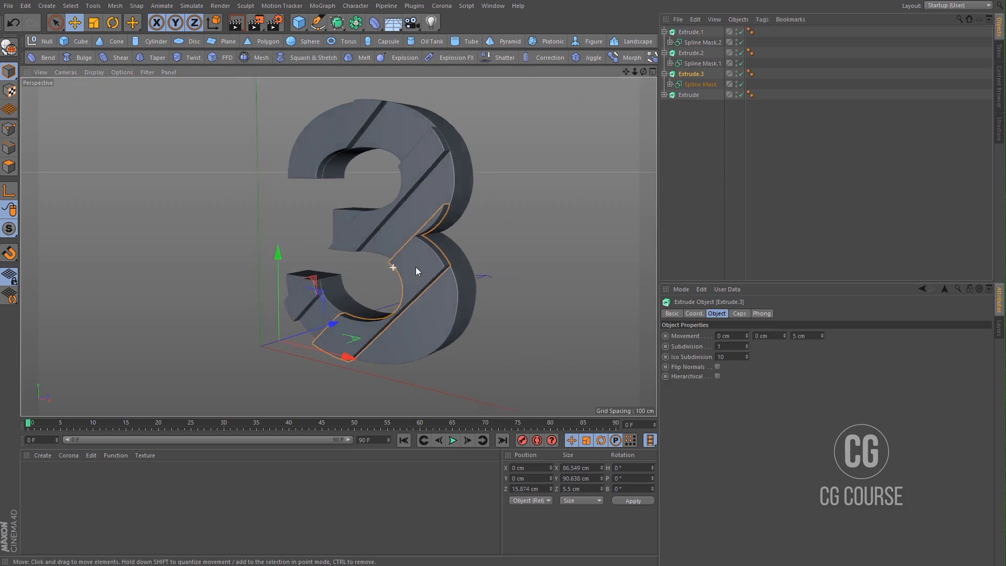
alt+drag(416, 266, 524, 236)
click(671, 83)
click(681, 94)
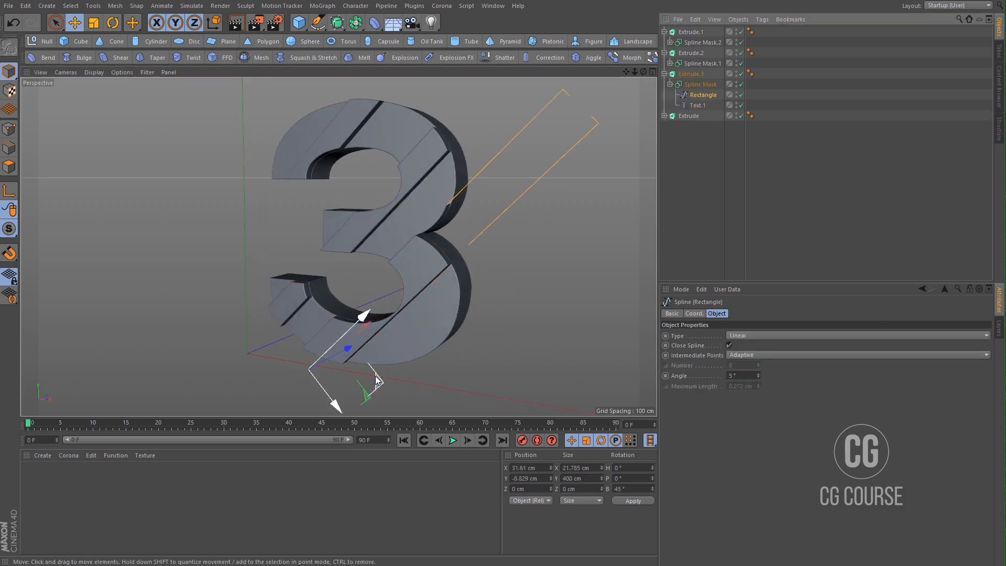
alt+middle_drag(428, 262, 439, 225)
drag(347, 369, 377, 379)
alt+middle_drag(477, 172, 496, 175)
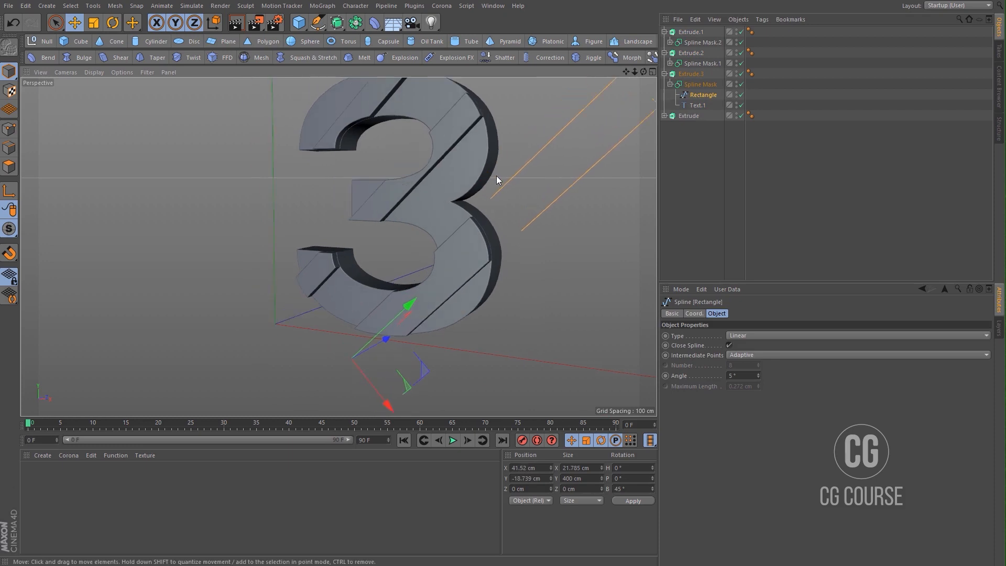
- Move the rectangle in Spline Mask.1 to about X 47.1 cm, Y 39.5 cm and widen it to about 18.4 cm
click(696, 84)
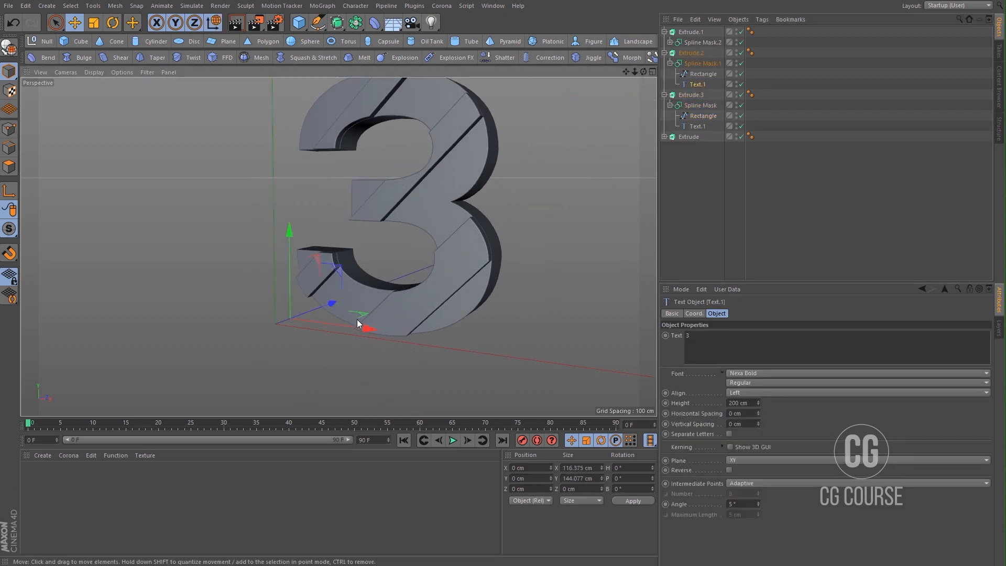
click(697, 74)
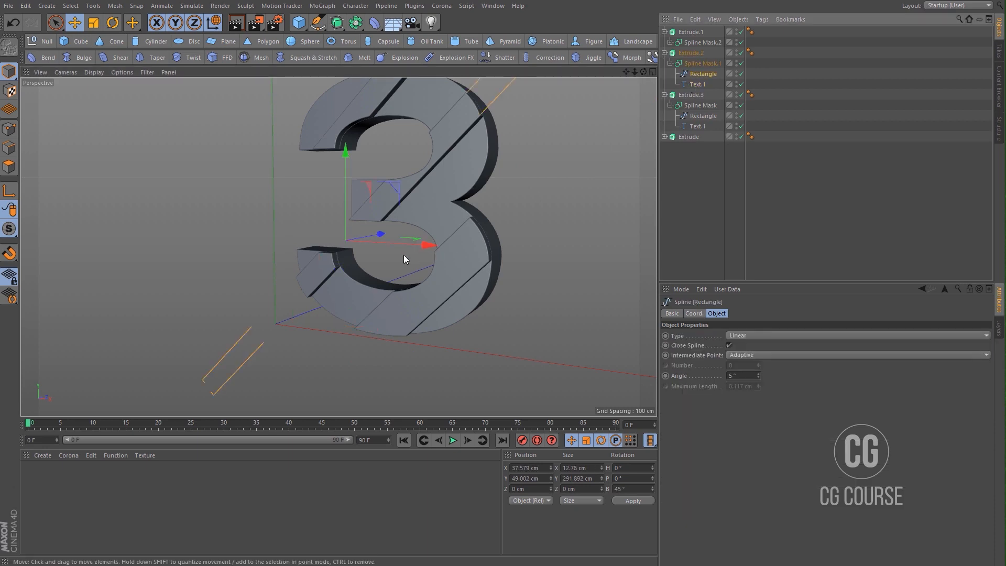
drag(401, 303, 428, 317)
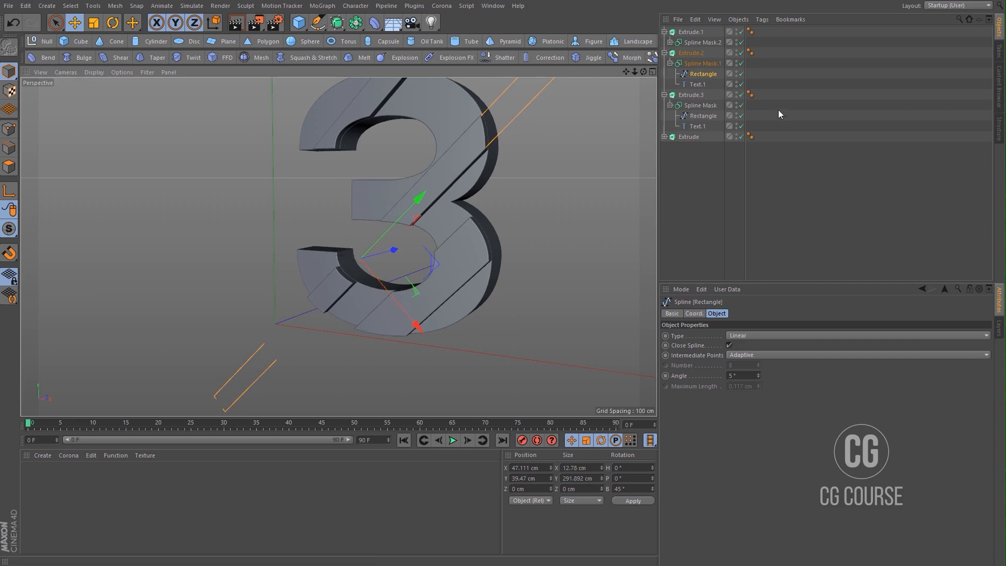
key(t)
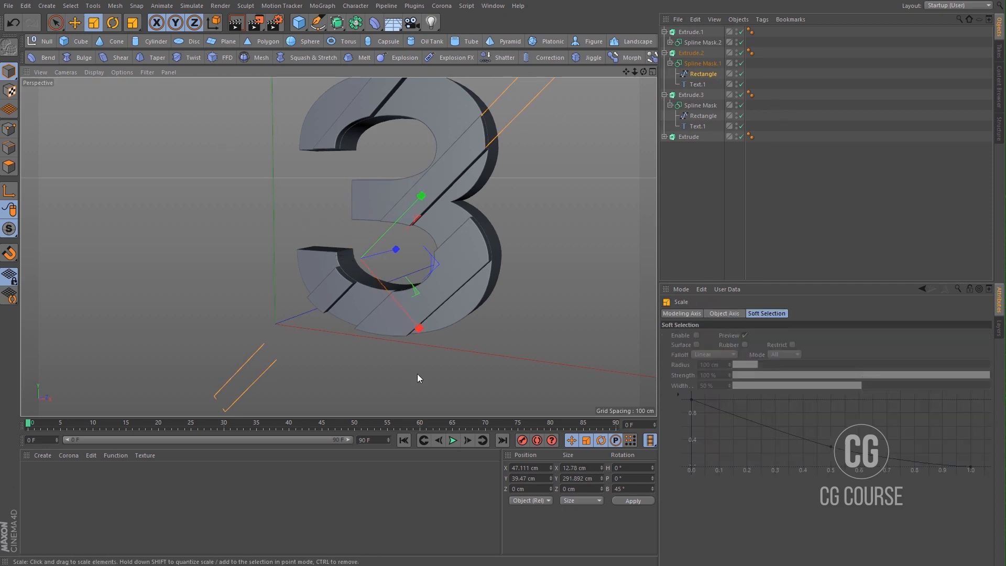
drag(420, 333, 452, 357)
alt+middle_drag(423, 209, 446, 239)
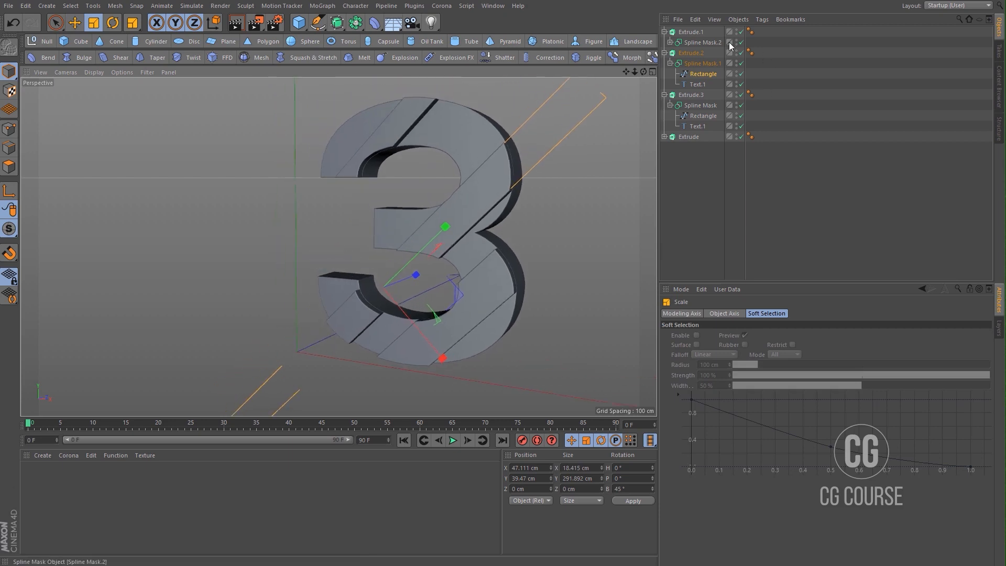
- Widen the rectangle in Spline Mask.2 and shift it diagonally down and right across the upper part of the 3
click(671, 42)
click(701, 53)
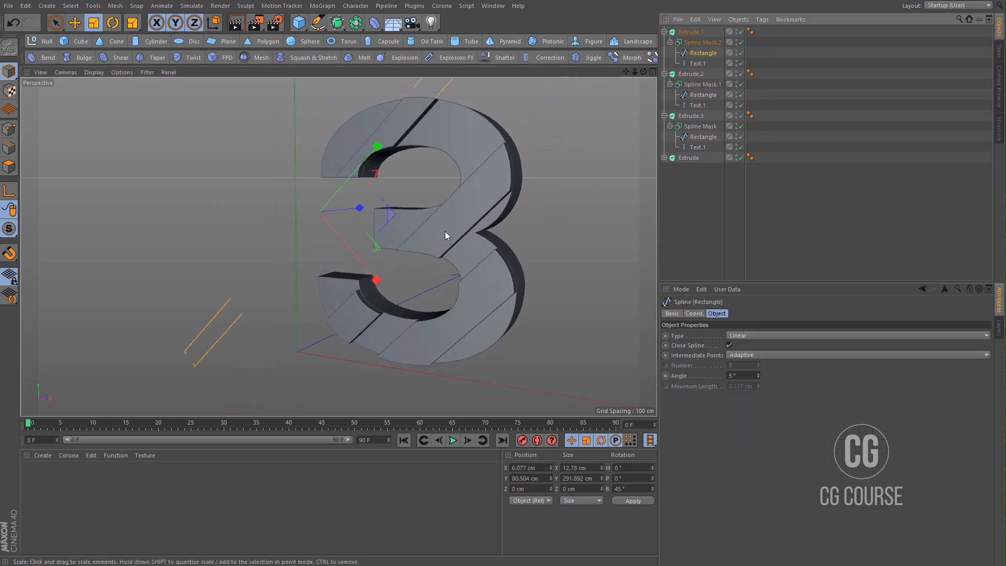
drag(379, 276, 402, 285)
key(e)
click(717, 197)
- Add a Cube primitive to the scene
alt+drag(401, 187, 425, 125)
alt+right_drag(426, 125, 494, 90)
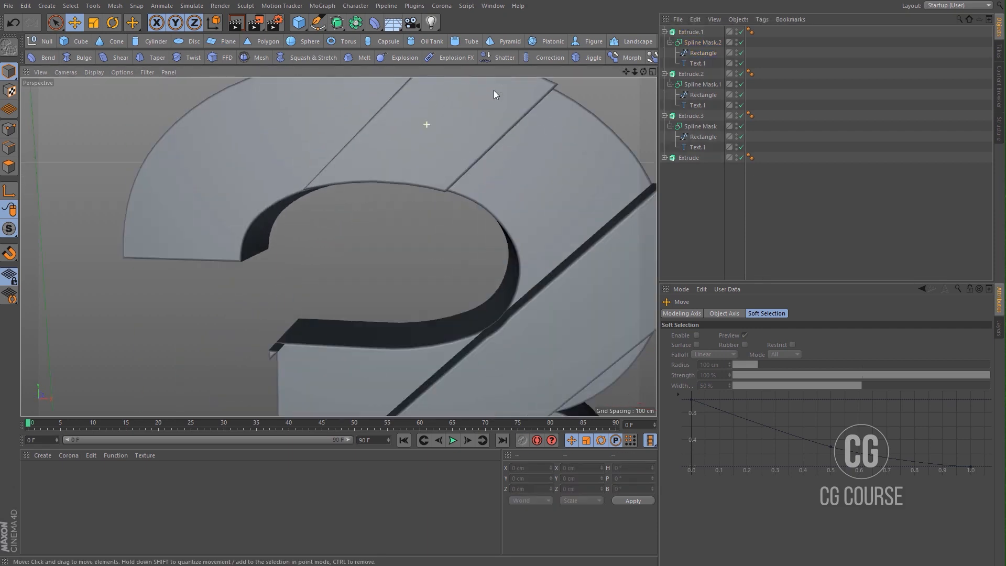
alt+drag(484, 108, 489, 147)
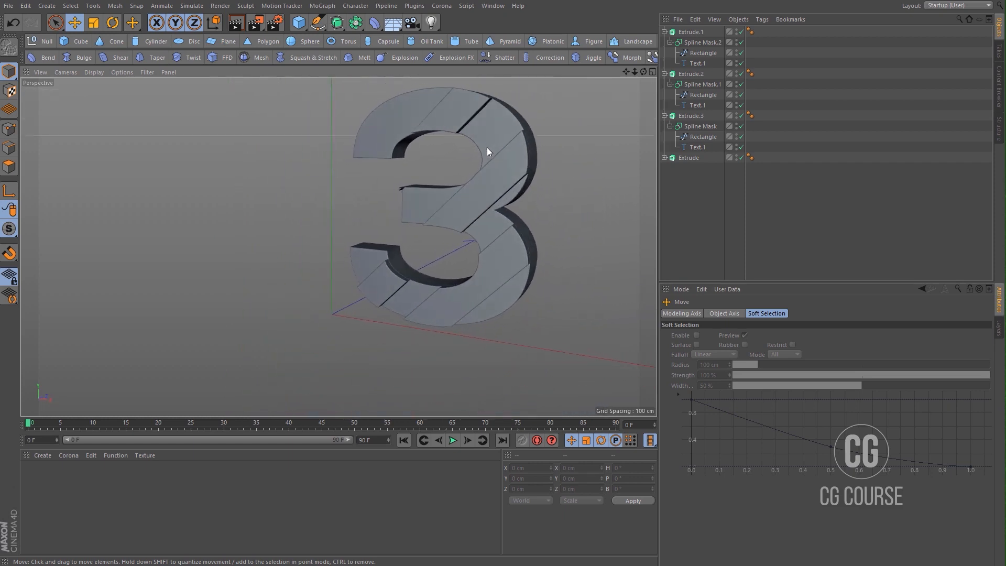
alt+middle_drag(492, 165, 333, 197)
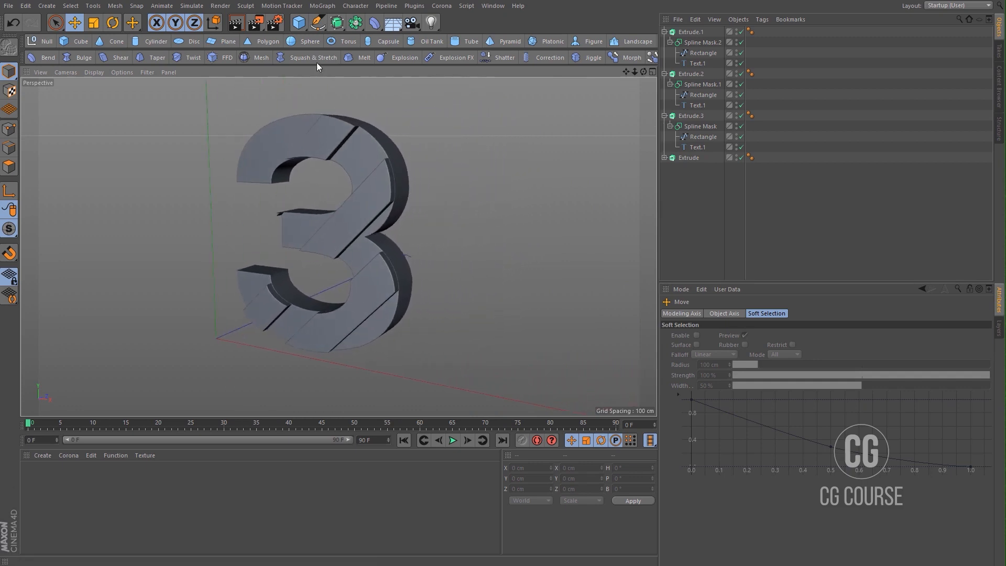
click(301, 24)
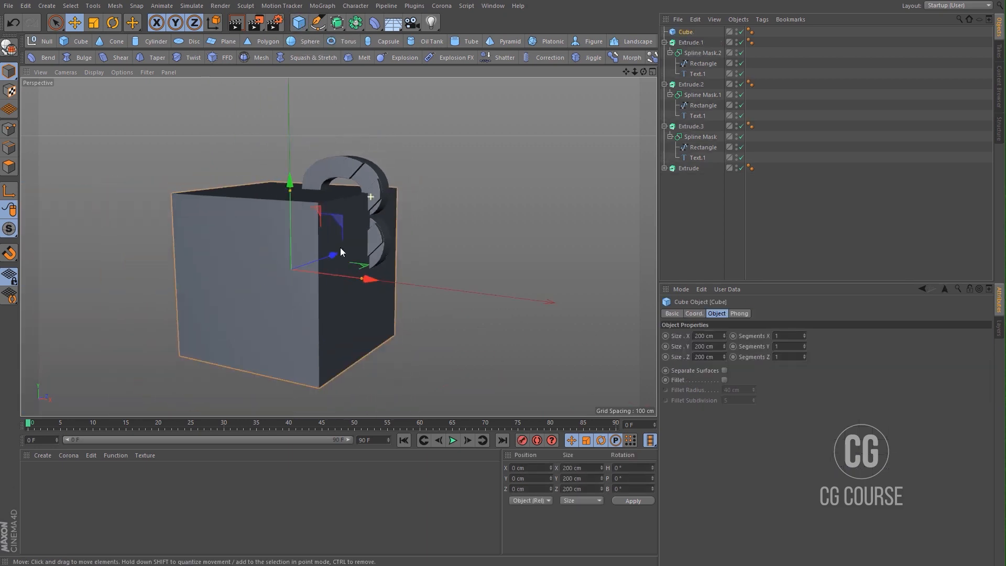
- Group all four Extrude objects of the number into one null and name it 3
click(664, 42)
click(664, 52)
click(664, 63)
drag(680, 89, 698, 42)
key(alt+g)
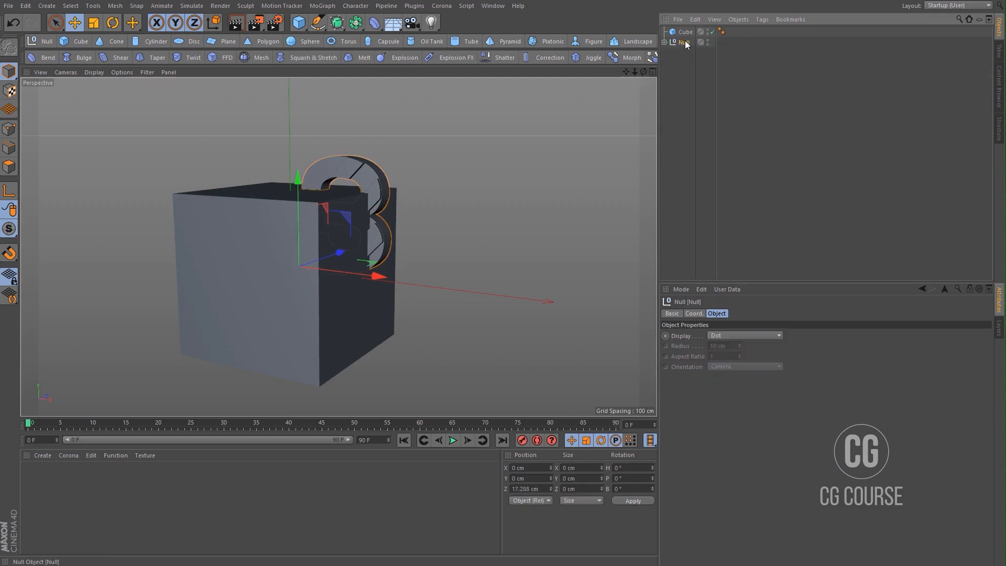
double_click(684, 42)
text(3)
key(Return)
- Group the three stripe extrudes, Extrude.1 to Extrude.3, into a null named 3-BG inside the 3 group
click(664, 42)
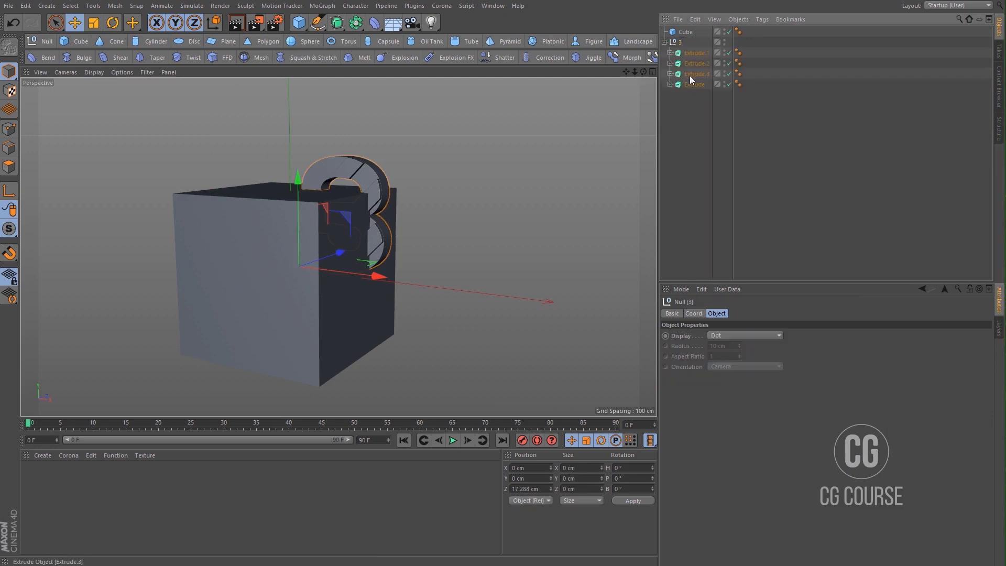
click(689, 76)
shift+click(688, 55)
key(alt+g)
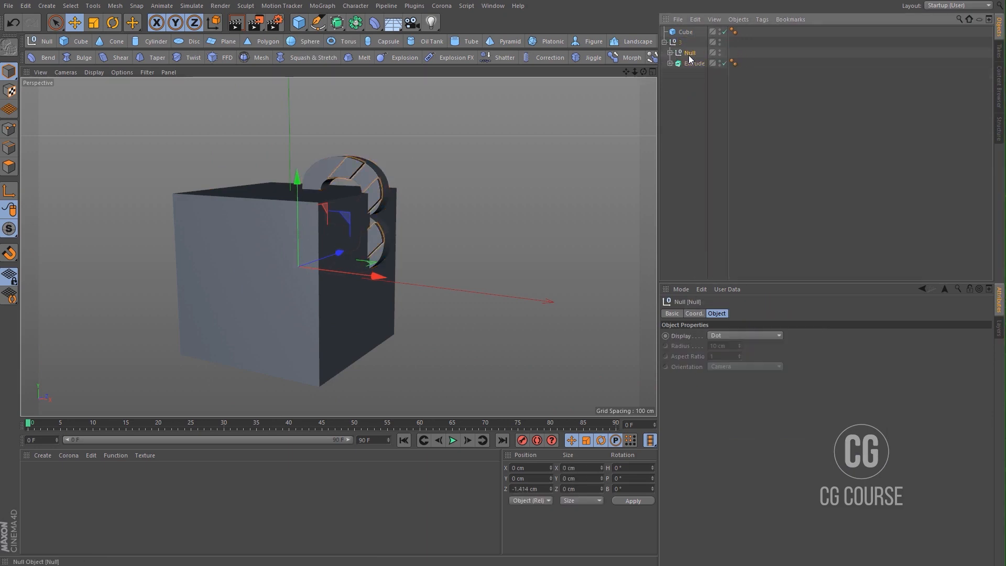
double_click(690, 53)
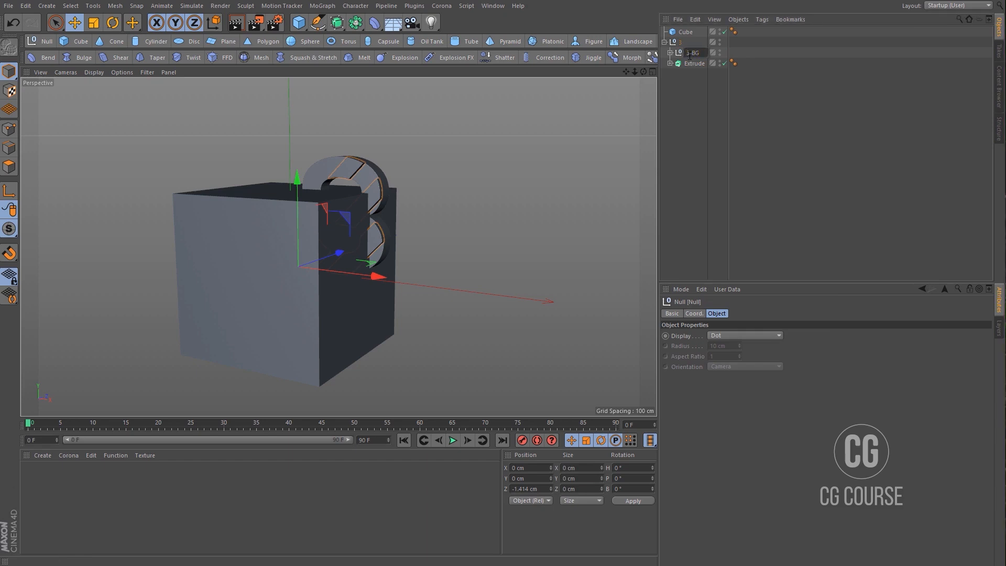
key(Return)
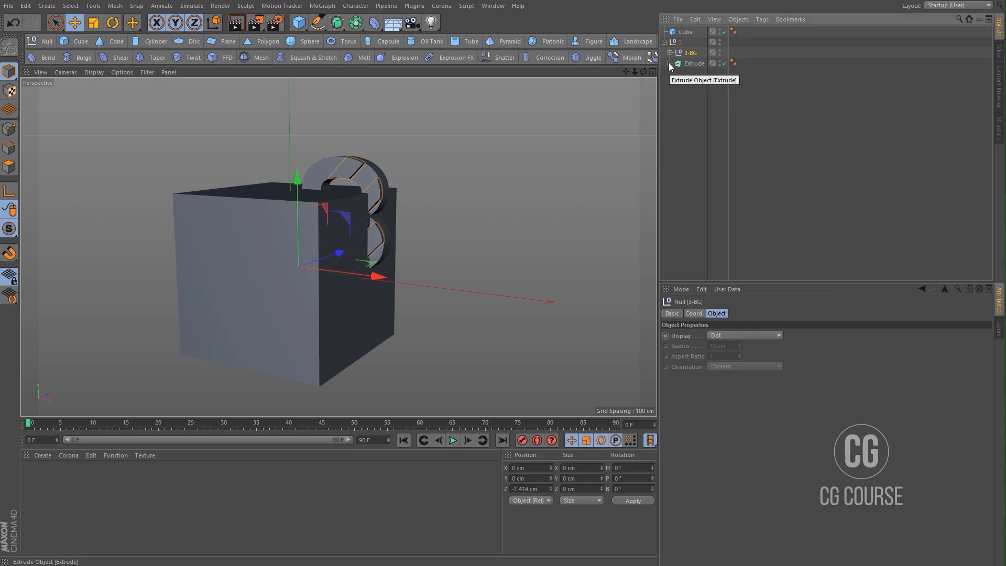
- Rename the remaining Extrude object in the 3 group as 3 and collapse the group
double_click(695, 63)
text(3)
key(Return)
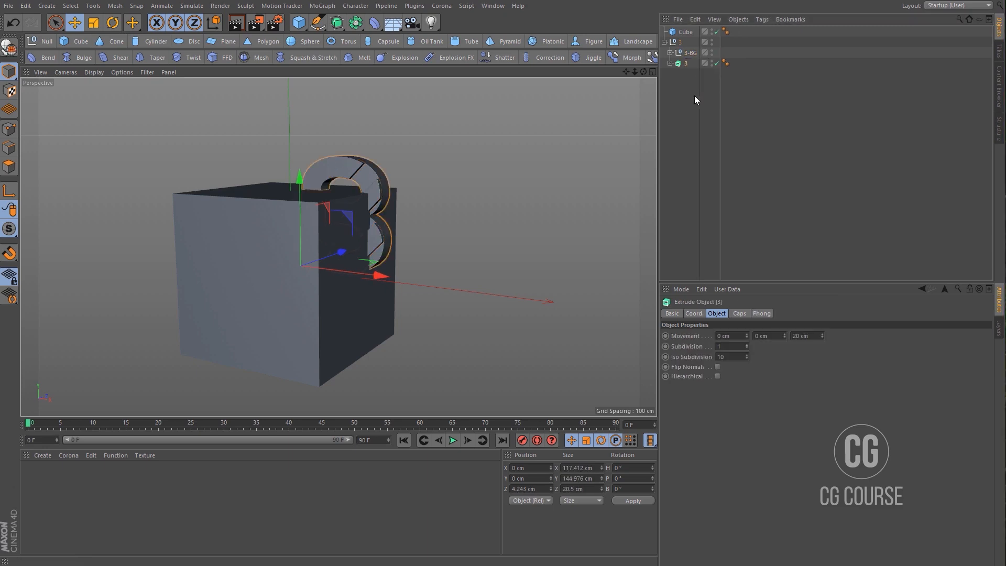
click(665, 42)
- Centre the 3 group on the cube in the front view, at about X -59.3 cm, Y -70.4 cm
click(678, 42)
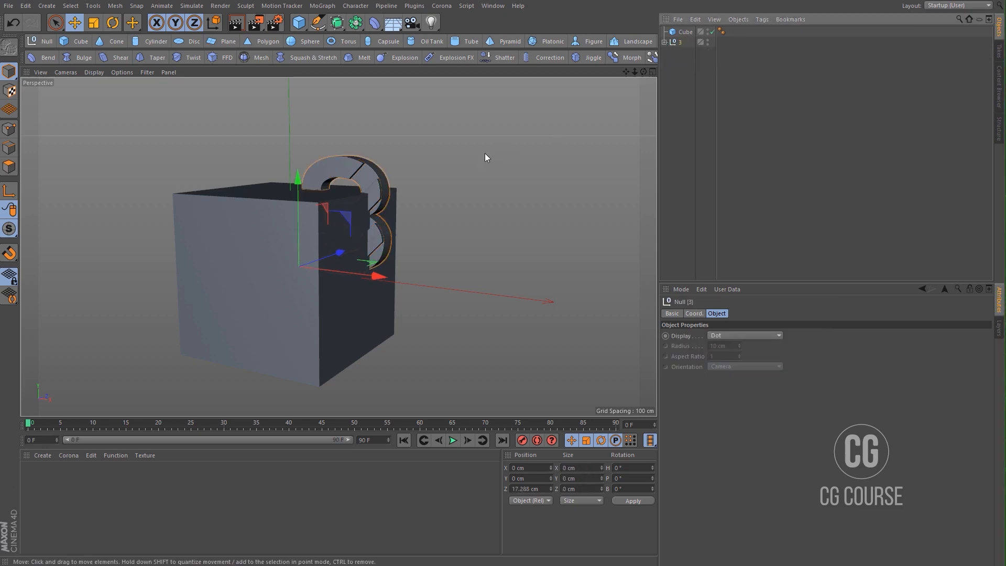
middle_click(458, 193)
drag(529, 315, 509, 335)
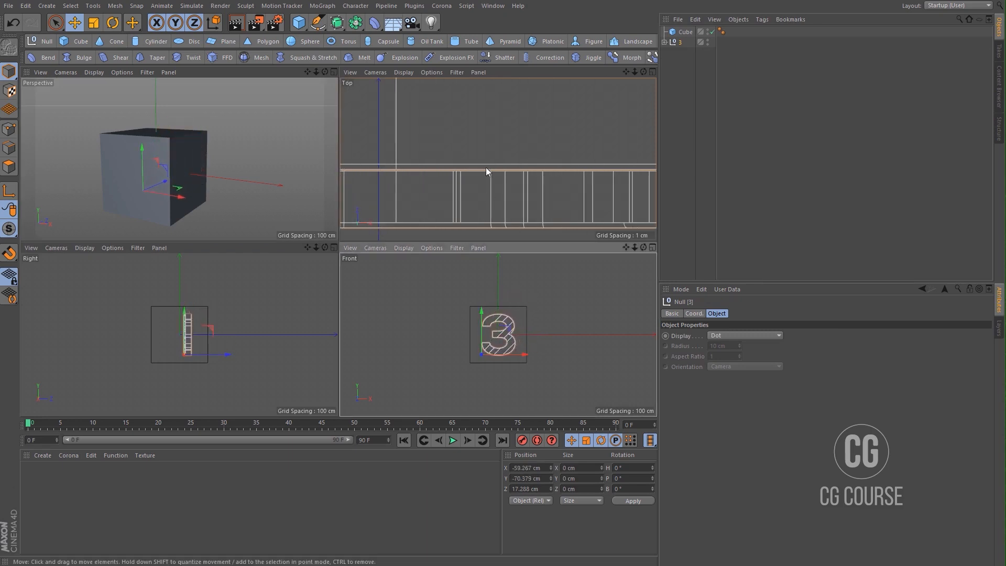
- Move the 3 group along Z to about -124.4 cm, placing it on the cube's front face
scroll(486, 168, down, 6)
middle_drag(432, 183, 492, 173)
scroll(492, 174, down, 5)
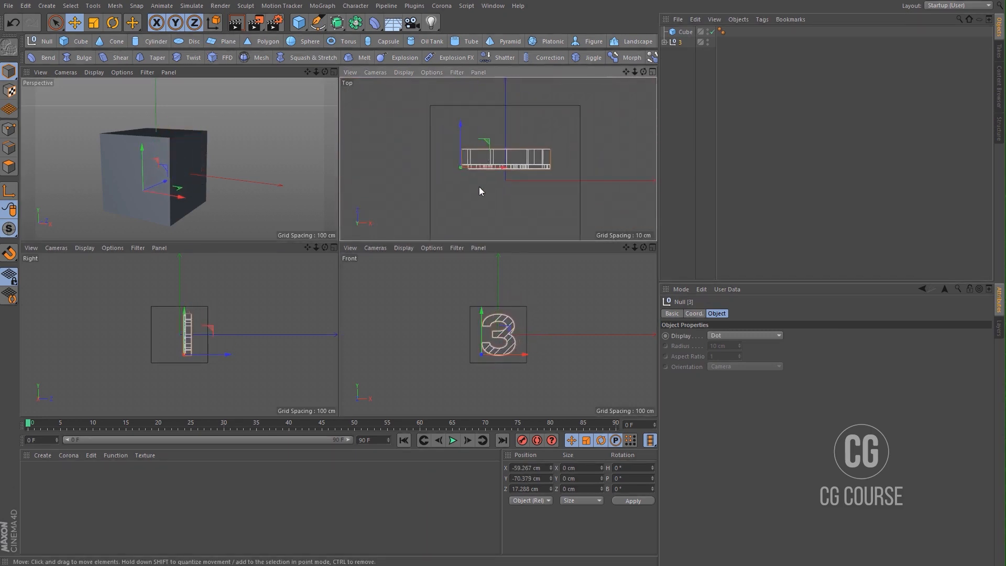
scroll(523, 143, down, 2)
drag(490, 112, 487, 178)
scroll(512, 223, up, 12)
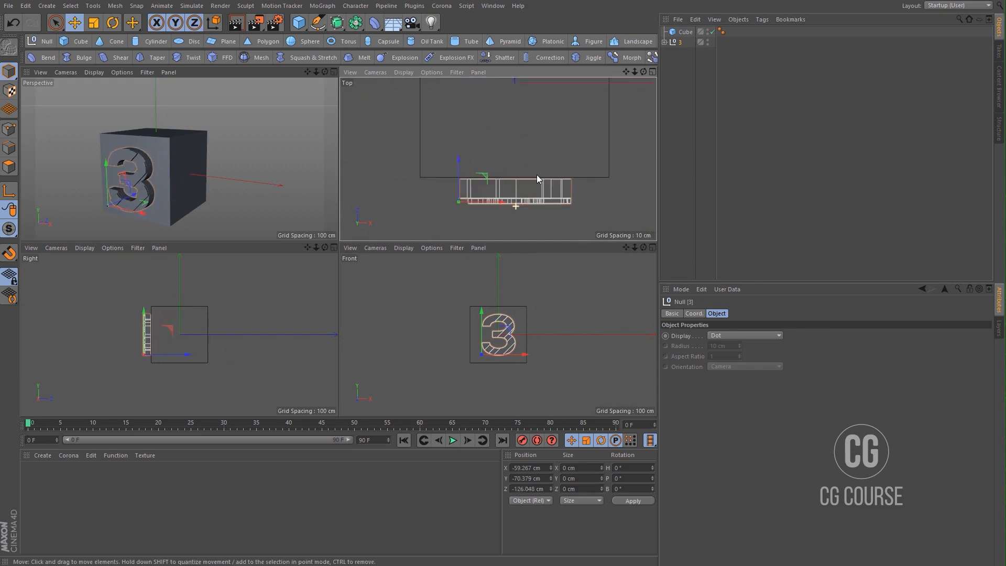
alt+right_drag(499, 136, 502, 134)
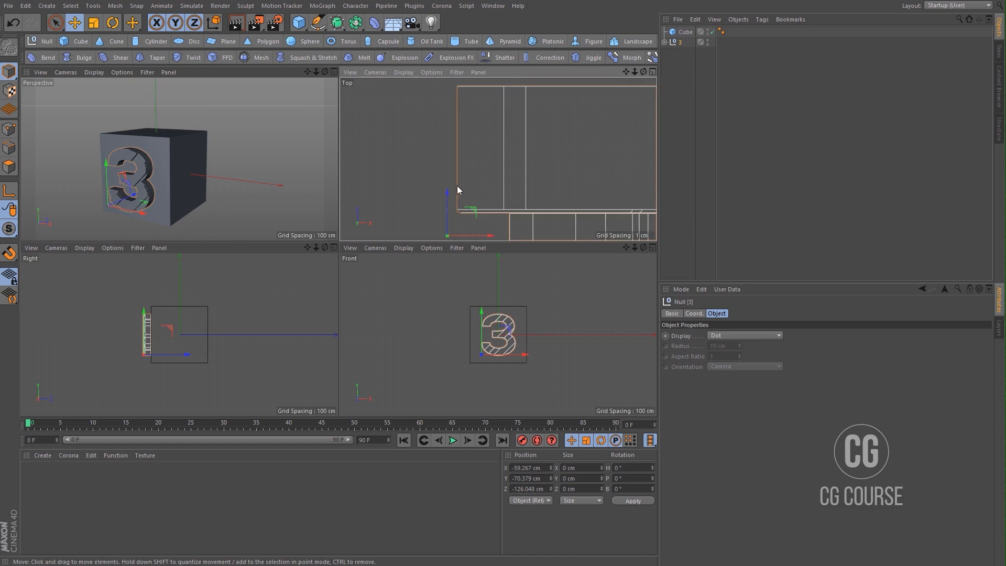
alt+middle_drag(498, 159, 485, 178)
drag(448, 213, 455, 203)
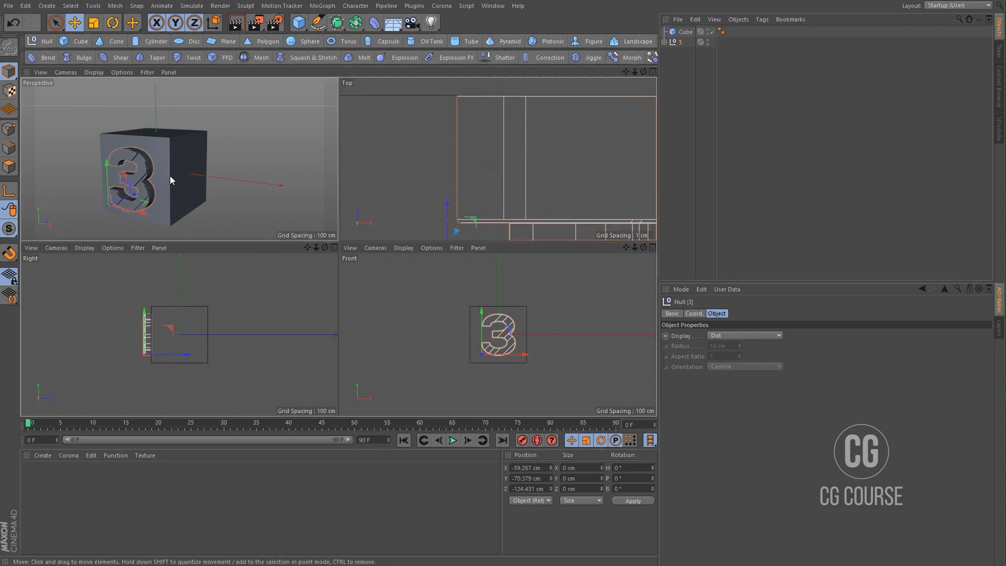
- Scale the cube down uniformly to about 174.6 cm so it fits the number more closely
middle_click(170, 175)
alt+drag(261, 256, 315, 232)
alt+right_drag(299, 246, 296, 247)
alt+drag(295, 246, 303, 246)
click(358, 229)
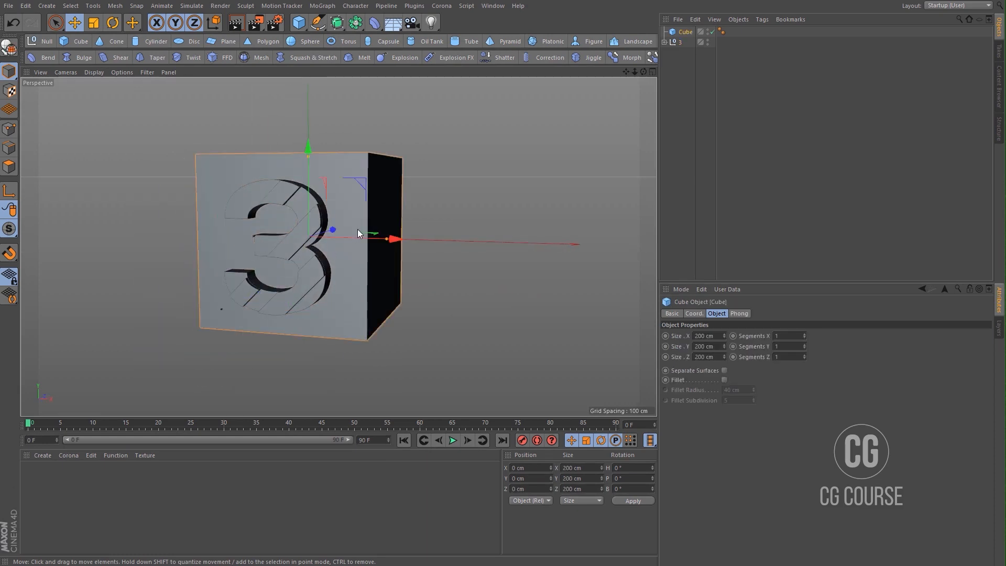
key(t)
drag(448, 191, 385, 207)
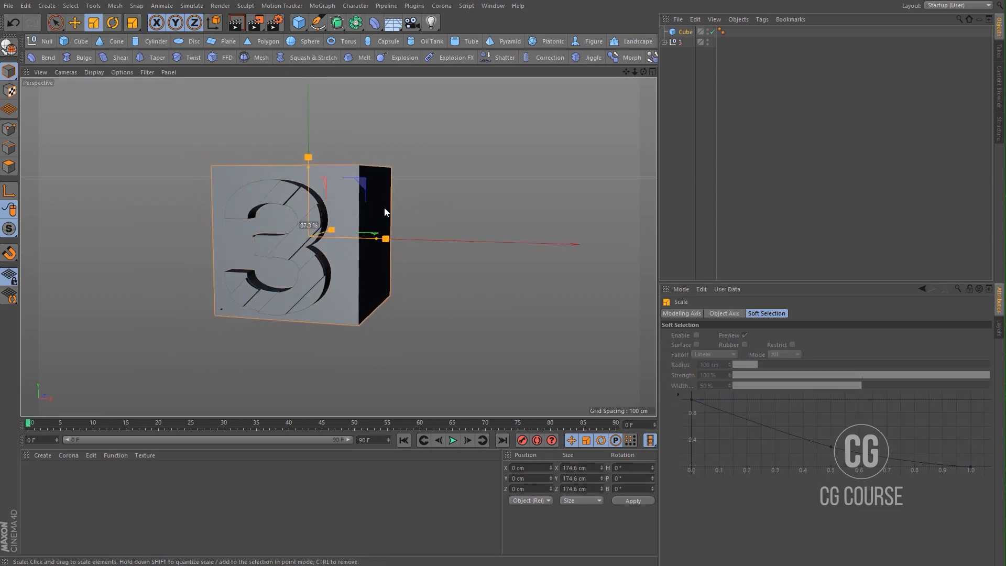
- Enable the fillet on the cube and set its radius to 1 cm
alt+drag(289, 225, 251, 242)
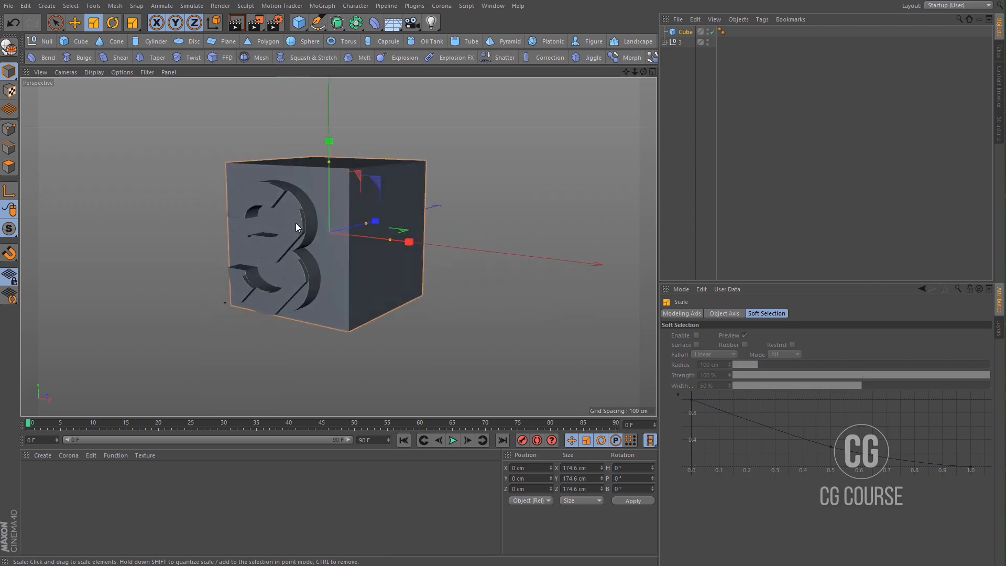
alt+right_drag(297, 223, 379, 181)
click(686, 31)
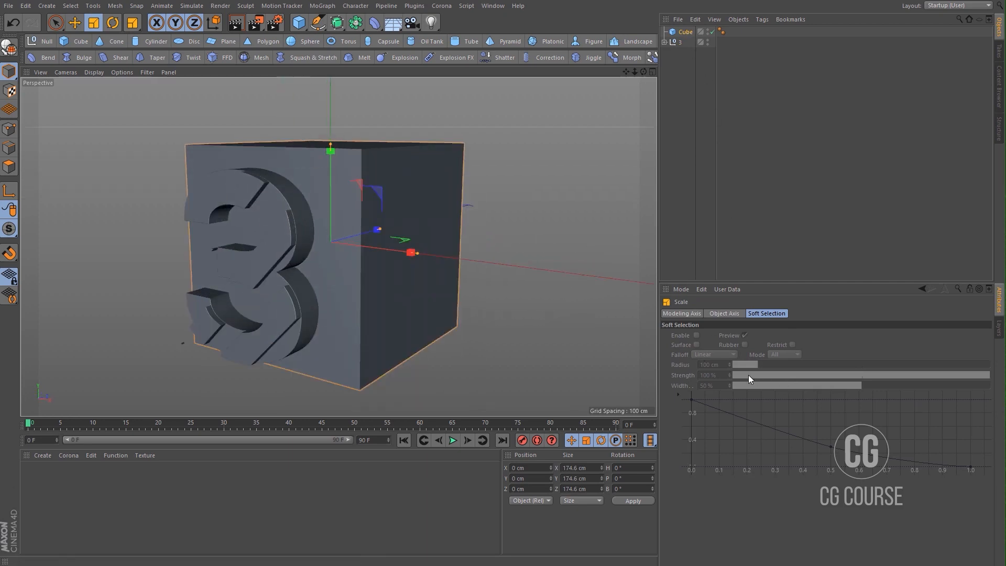
click(723, 315)
click(686, 33)
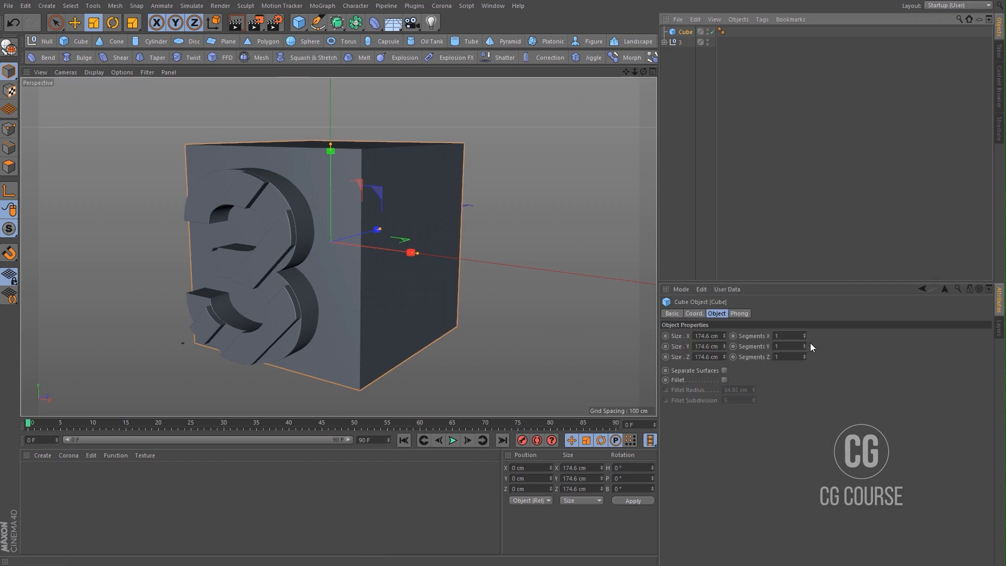
click(723, 380)
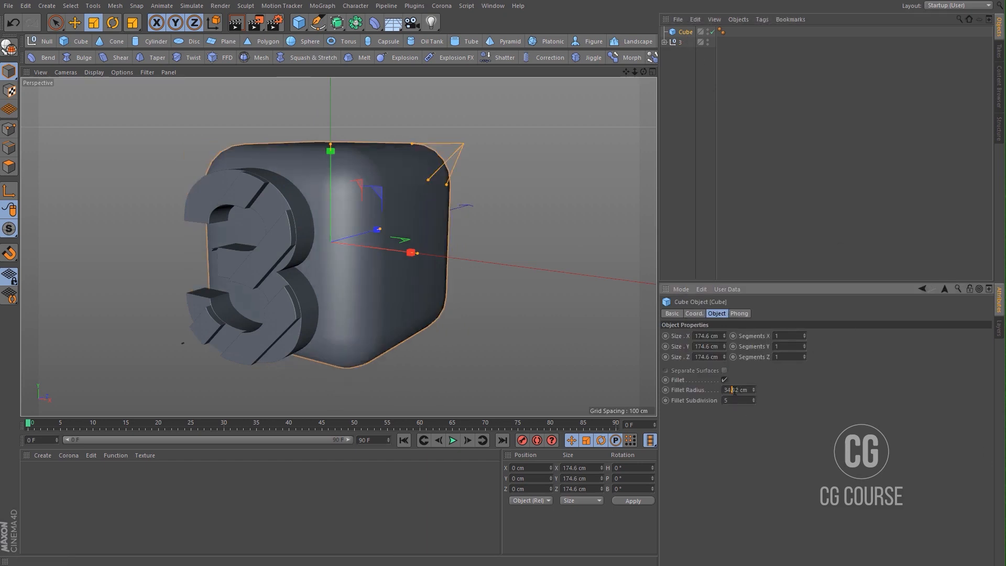
double_click(734, 390)
text(1)
key(Return)
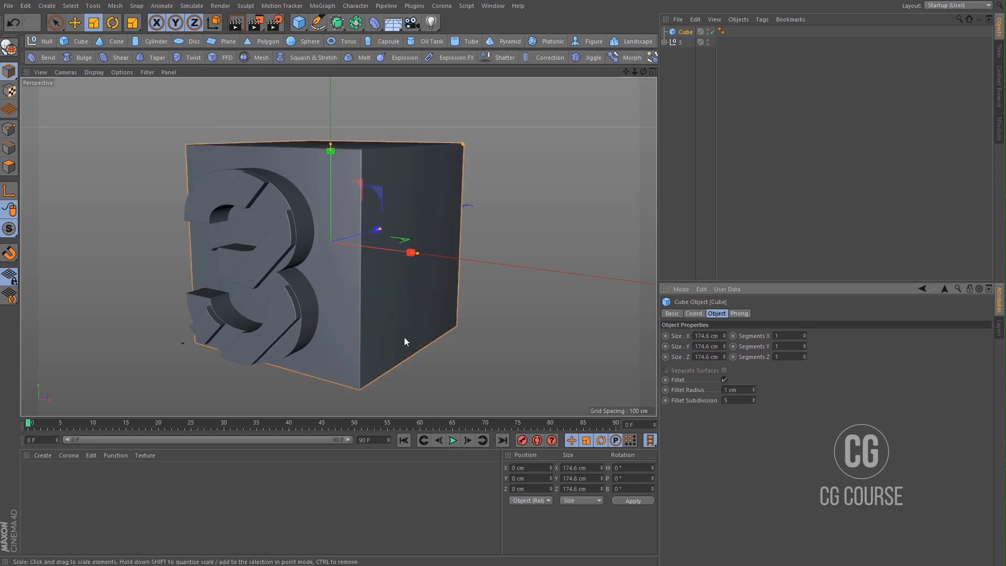
- Move the 3 group along Z to about -111.6 cm, closing the gap to the smaller cube's front face
alt+drag(319, 294, 232, 290)
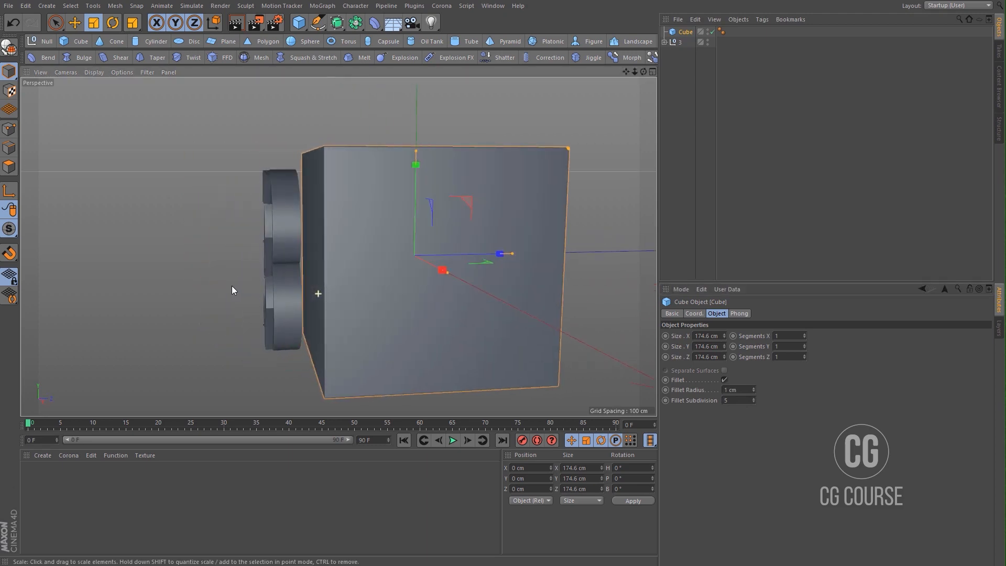
middle_click(363, 231)
alt+right_drag(510, 163, 533, 192)
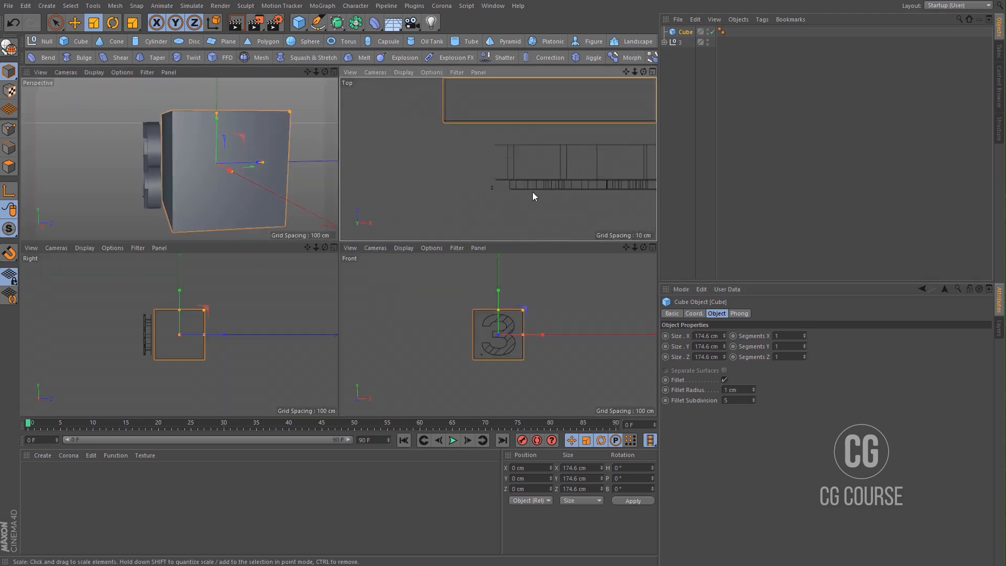
alt+middle_drag(532, 192, 518, 208)
click(681, 42)
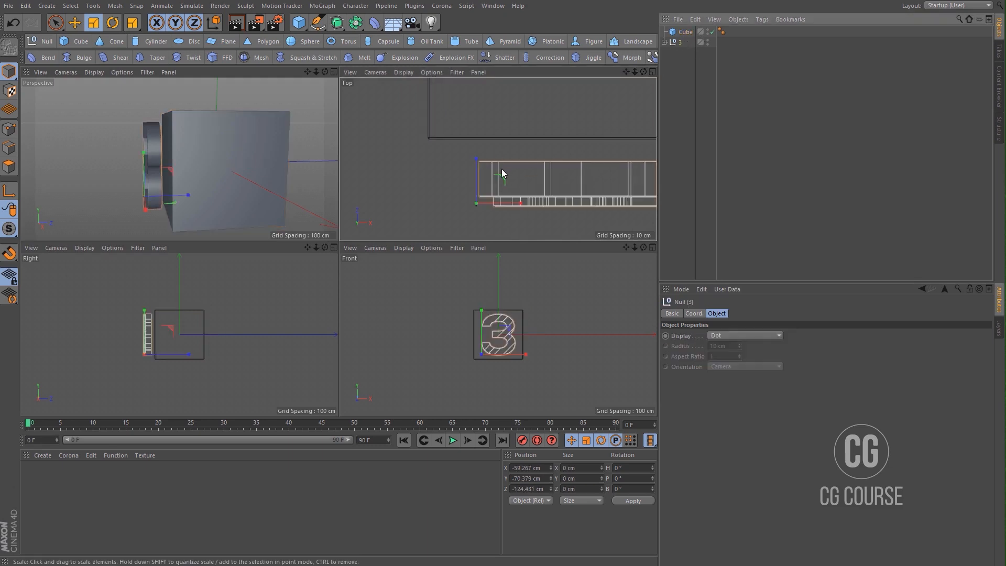
key(e)
drag(477, 171, 490, 150)
scroll(522, 124, up, 5)
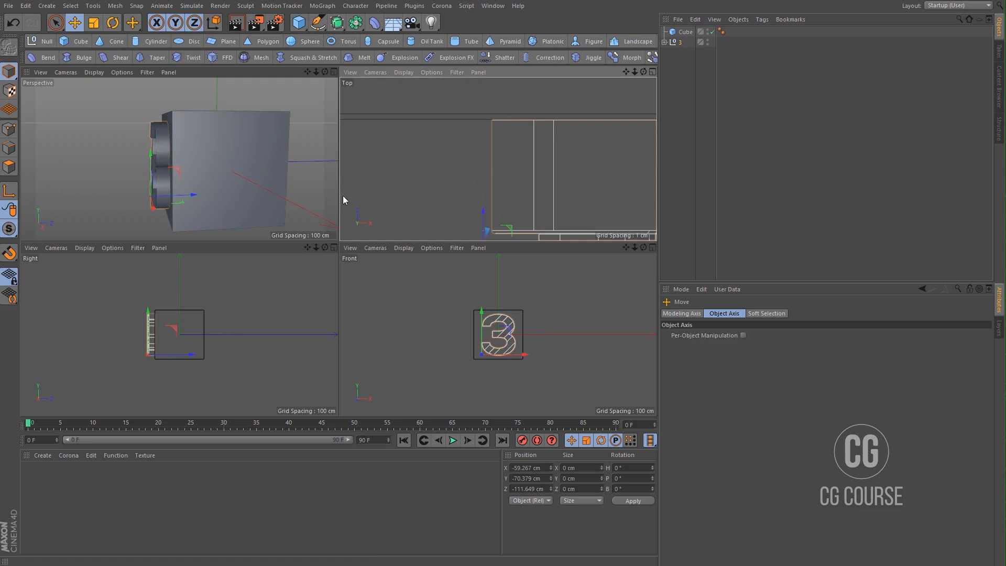
- Add a Camera to the scene from an angled front view of the cube and look through it
middle_click(280, 183)
alt+drag(280, 183, 378, 220)
click(413, 22)
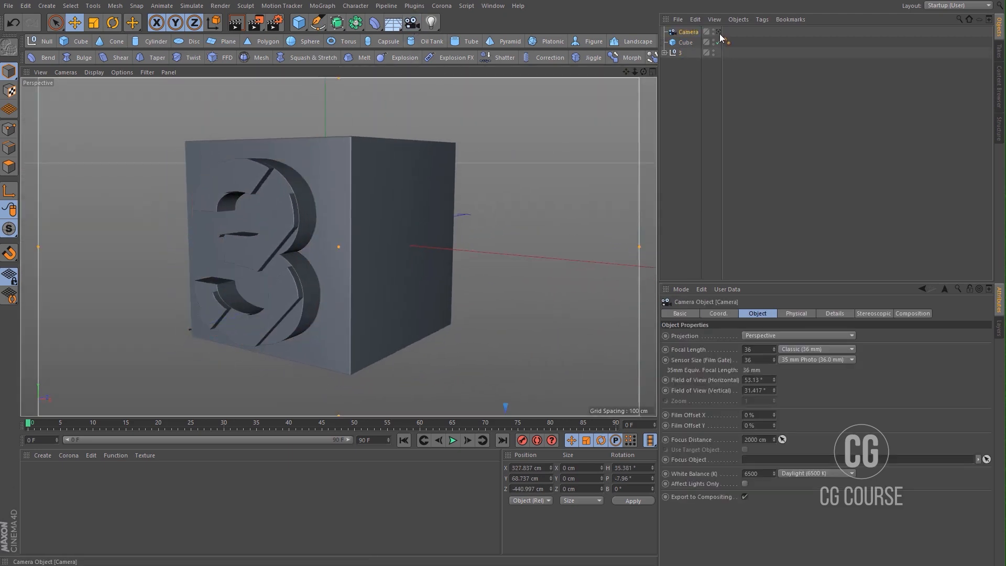
click(719, 32)
- Frame the cube from a low corner angle, placing the camera at about X 406.7 cm, Y -60.2 cm, Z -533.8 cm
alt+right_drag(351, 232, 357, 246)
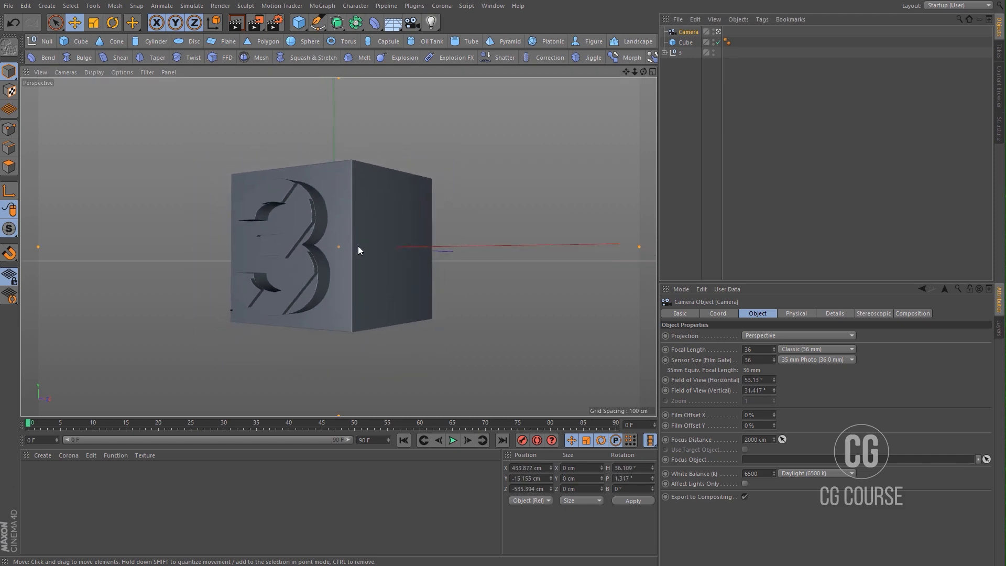
alt+middle_drag(354, 250, 345, 252)
alt+drag(345, 252, 344, 242)
alt+right_drag(345, 243, 349, 247)
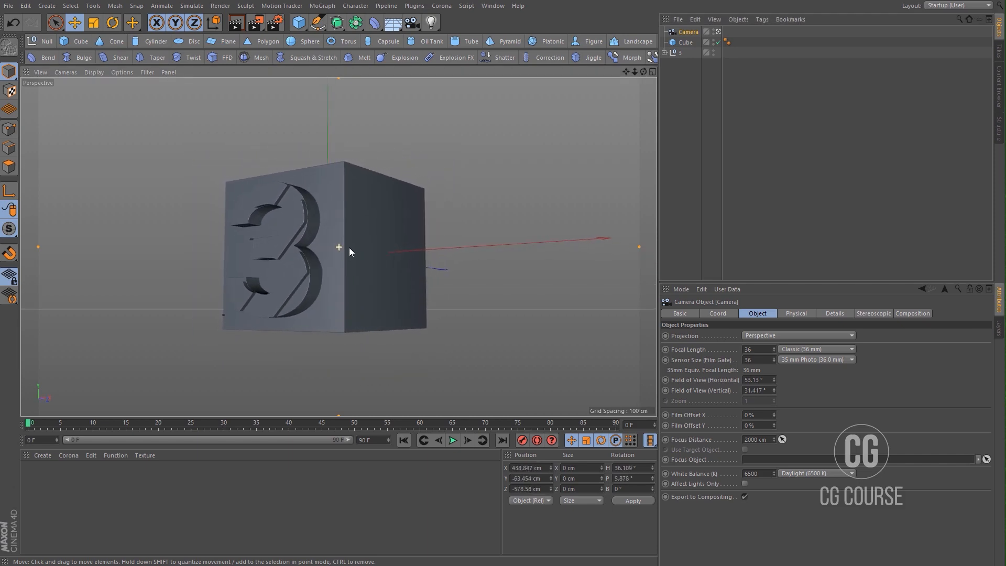
alt+middle_drag(349, 248, 351, 244)
alt+right_drag(351, 243, 355, 246)
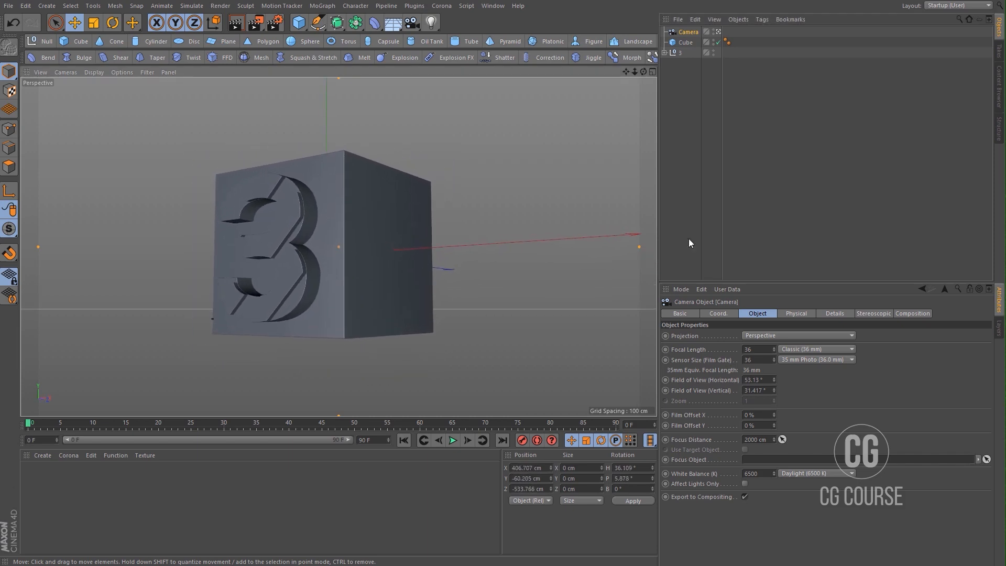
click(687, 173)
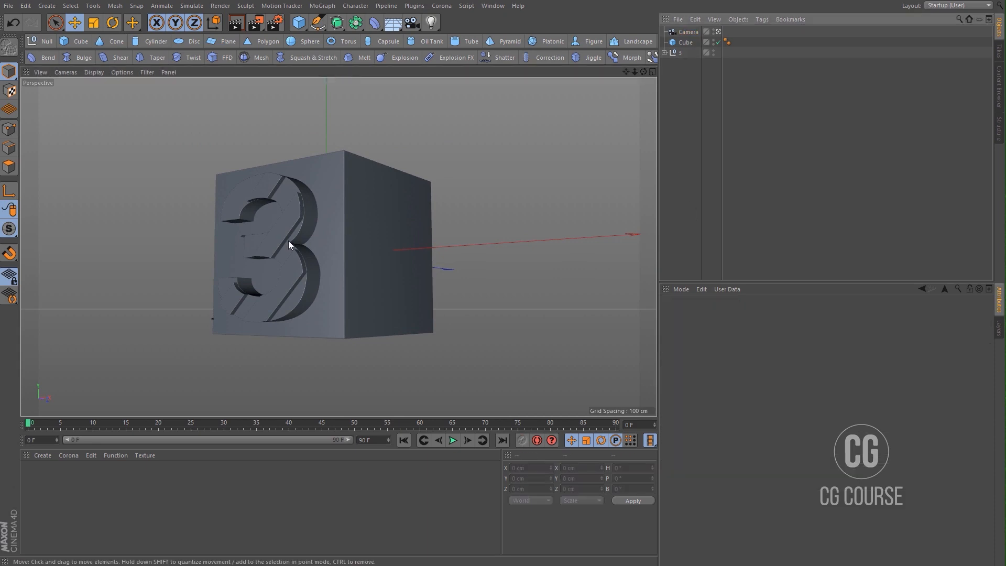
- Duplicate the Extrude named 3, with its Text spline, out of the 3 group to the top level of the hierarchy
ctrl+click(665, 52)
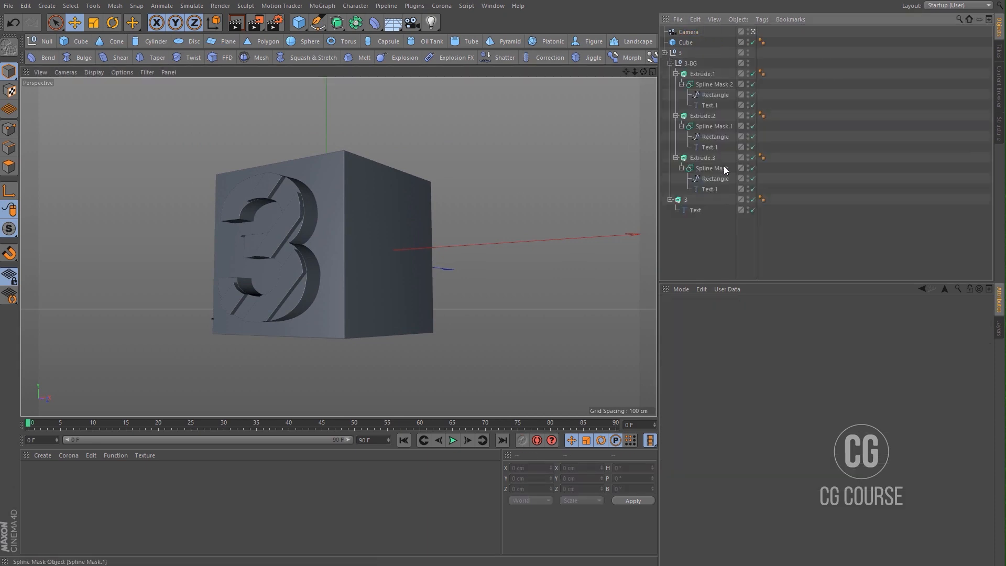
click(675, 74)
click(676, 85)
click(675, 95)
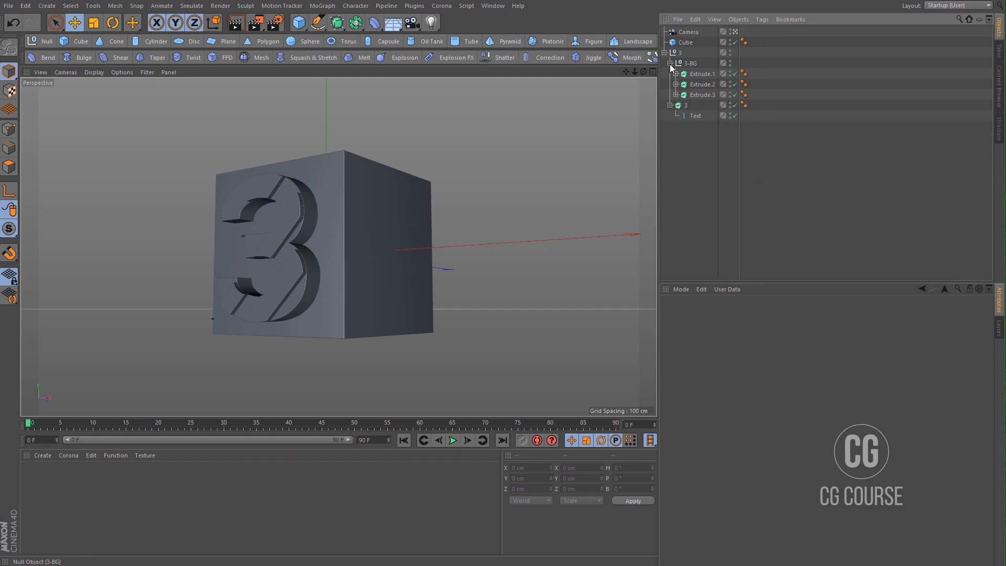
click(670, 63)
click(688, 84)
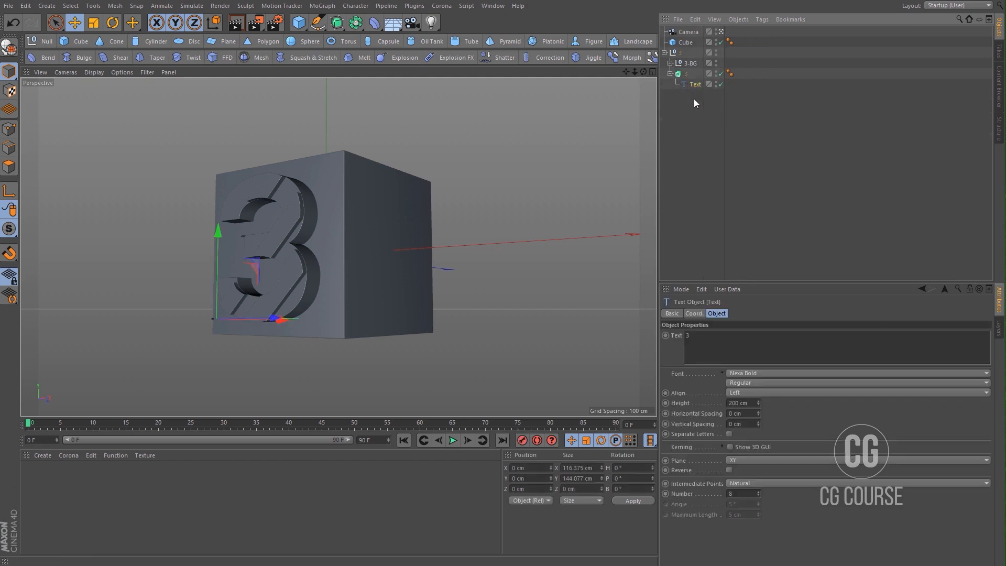
click(687, 76)
ctrl+drag(686, 76, 683, 110)
- Rename the copied Extrude as D and change its Text spline to the letter D
click(665, 53)
double_click(683, 64)
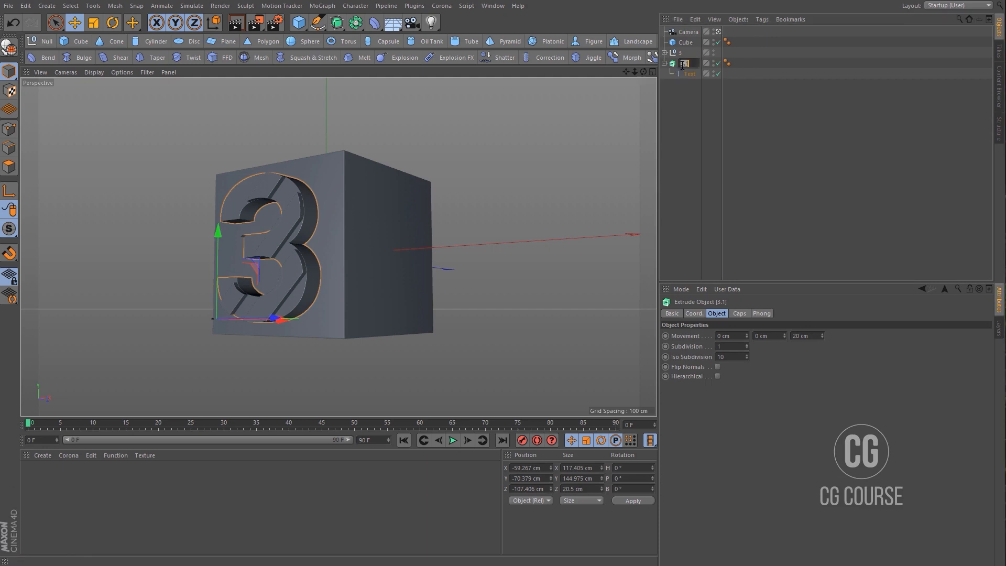
text(D)
key(Return)
click(689, 75)
drag(706, 338, 680, 339)
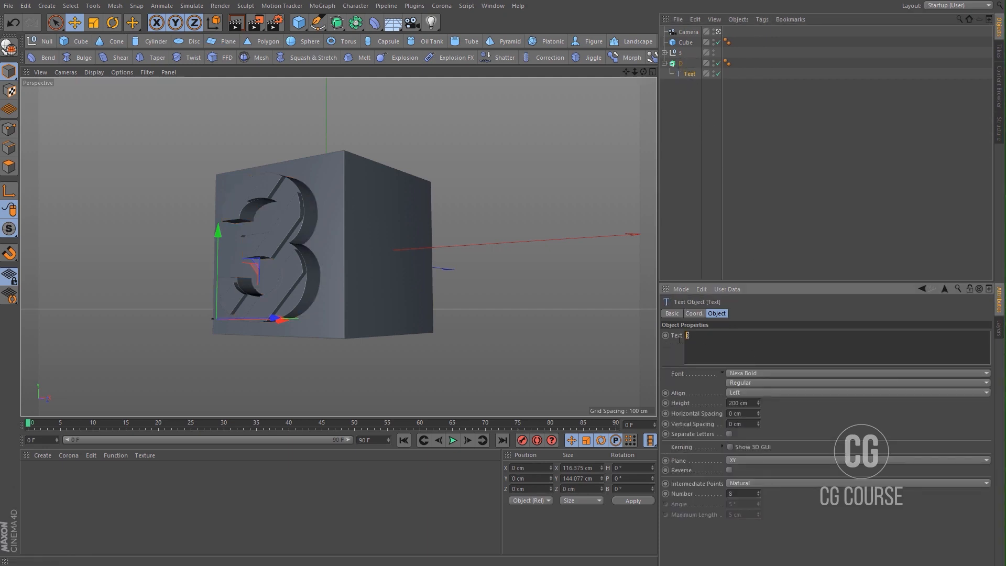
click(679, 235)
- Rotate the D Extrude to a 90° heading and move it onto the cube face to the right of the 3
click(681, 64)
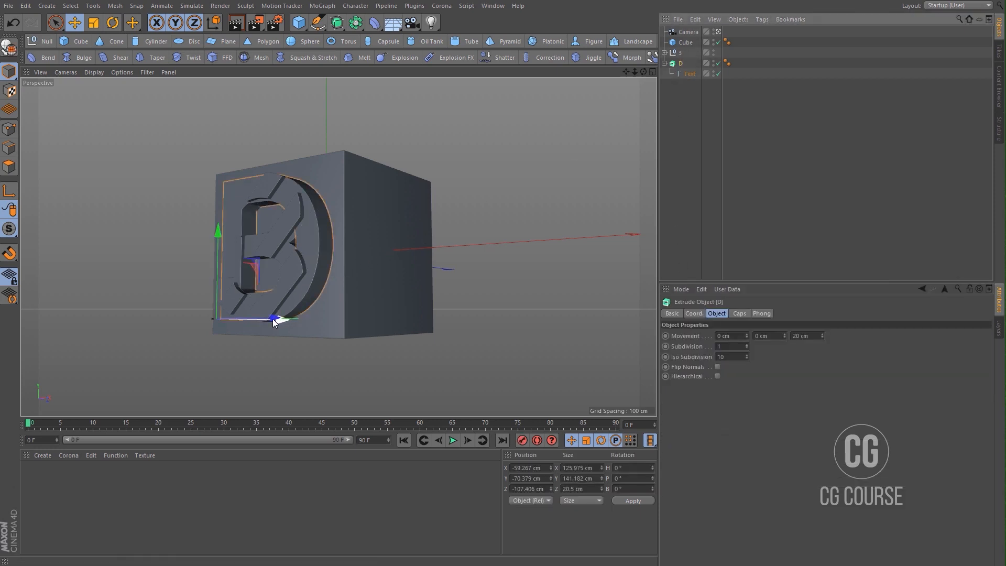
middle_click(329, 299)
scroll(529, 165, down, 8)
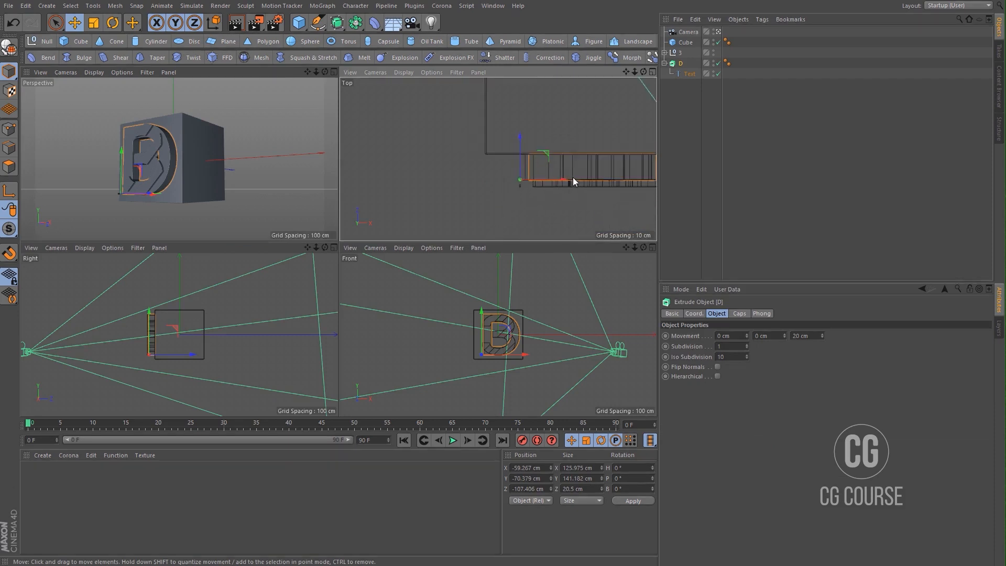
alt+middle_drag(573, 177, 526, 189)
scroll(523, 161, down, 6)
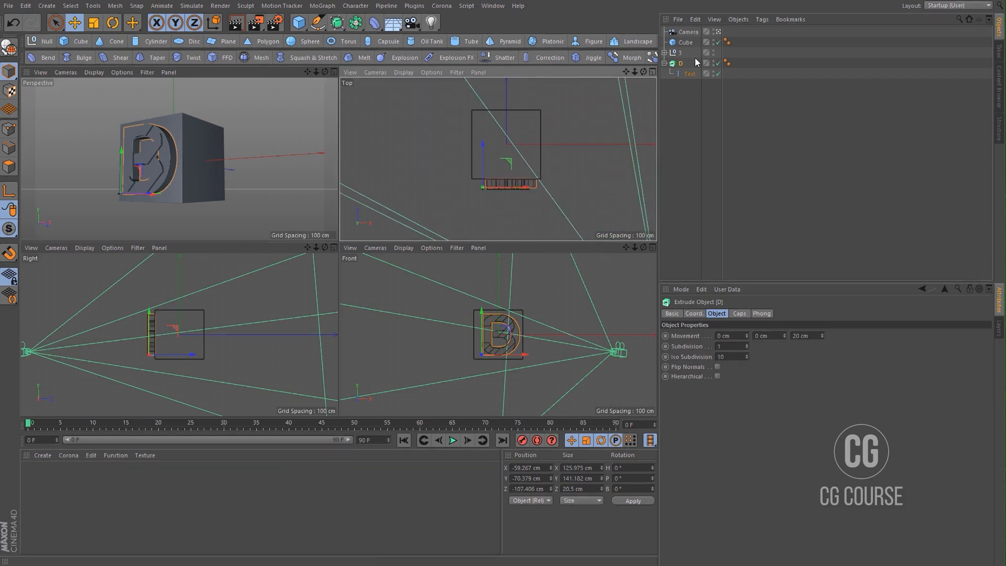
click(714, 31)
key(r)
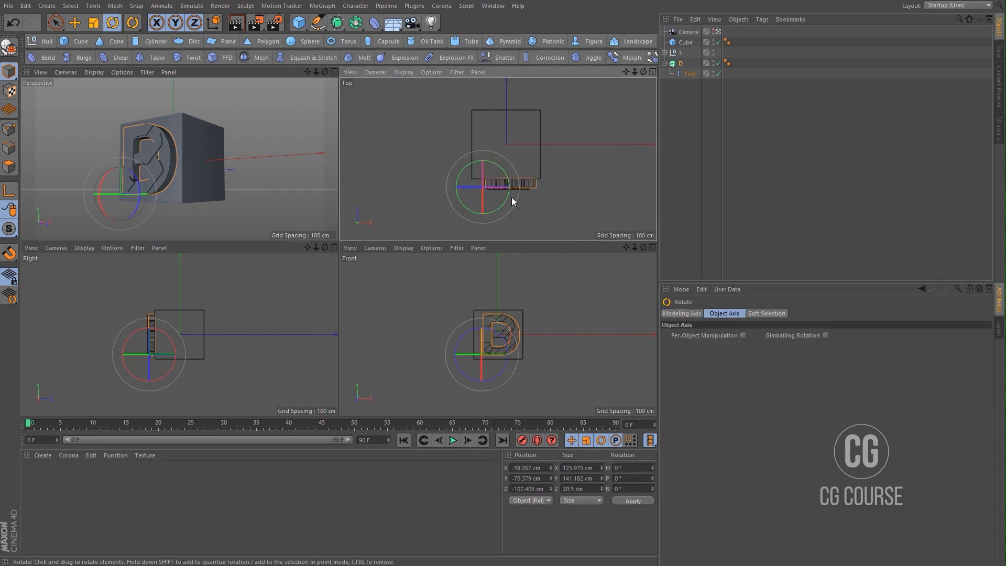
drag(503, 204, 525, 152)
key(e)
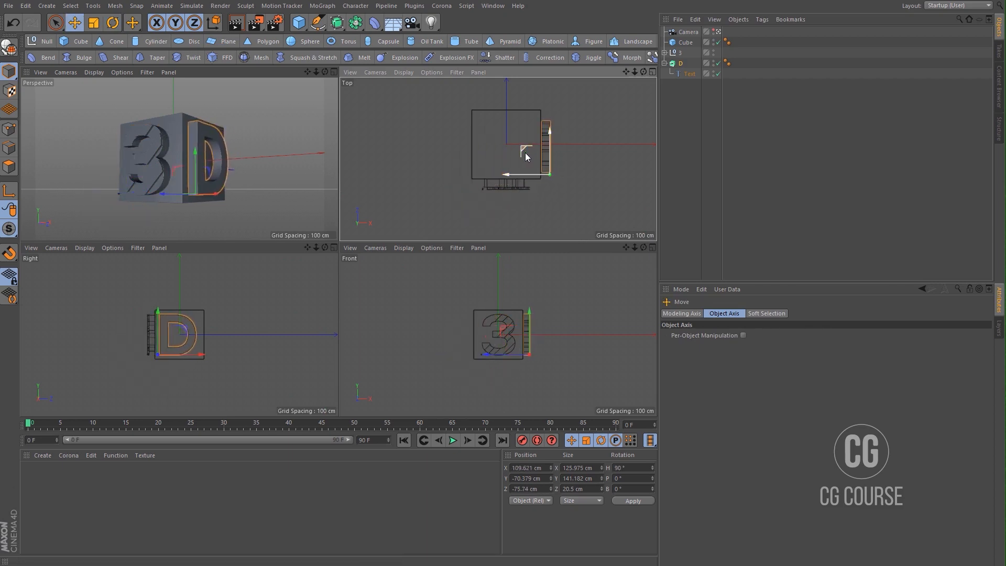
- Fit the D Extrude against the cube's side face and centre it there, at about X 107.8 cm and Z -62.4 cm
scroll(593, 120, up, 5)
alt+middle_drag(531, 185, 548, 166)
scroll(545, 172, up, 3)
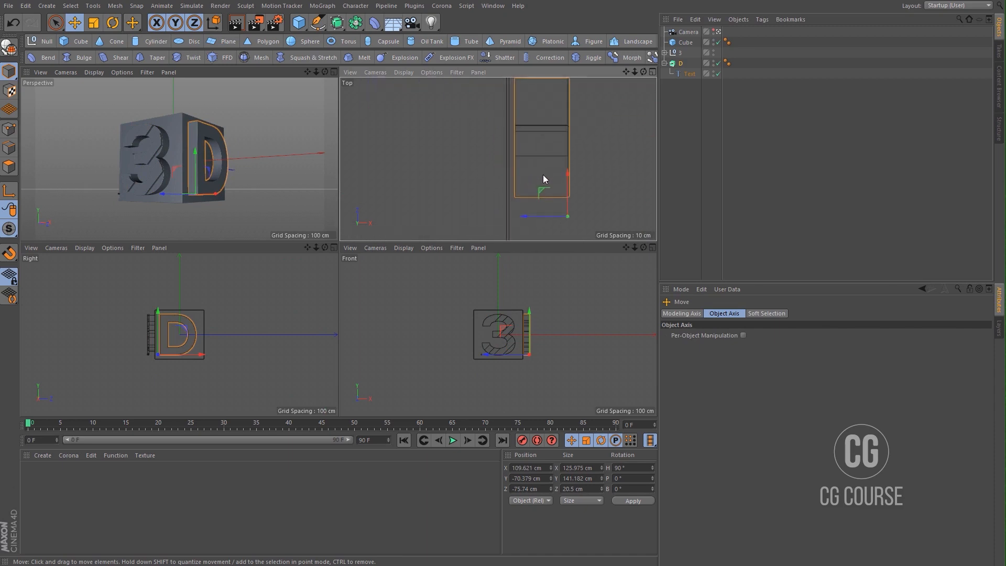
alt+middle_drag(541, 200, 550, 182)
drag(544, 198, 540, 198)
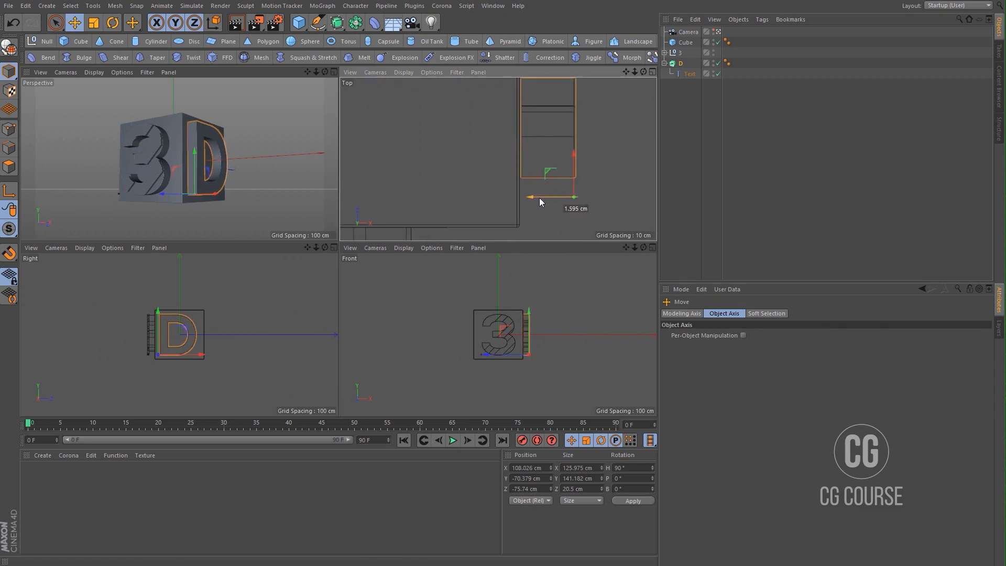
middle_click(205, 335)
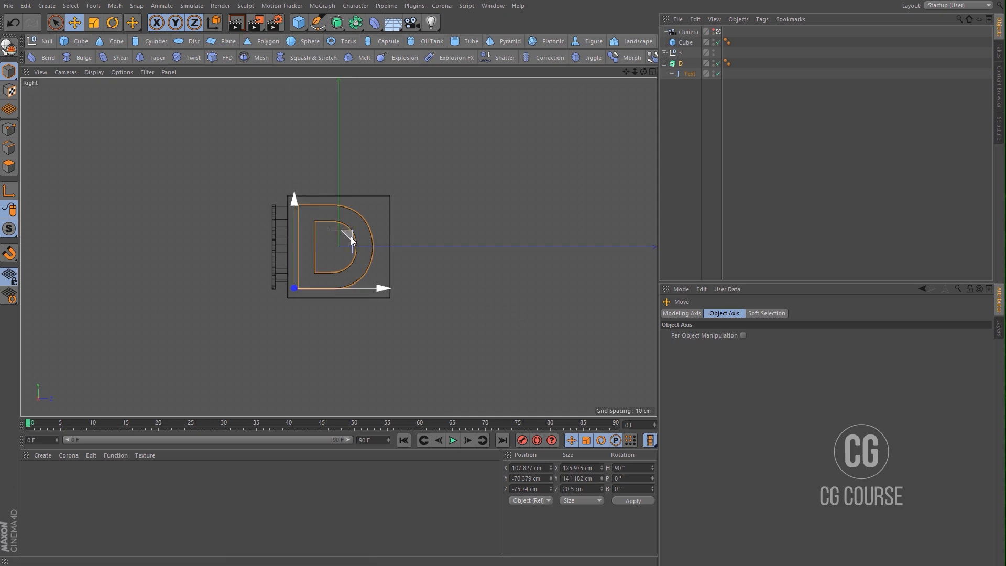
drag(364, 287, 372, 287)
middle_click(492, 273)
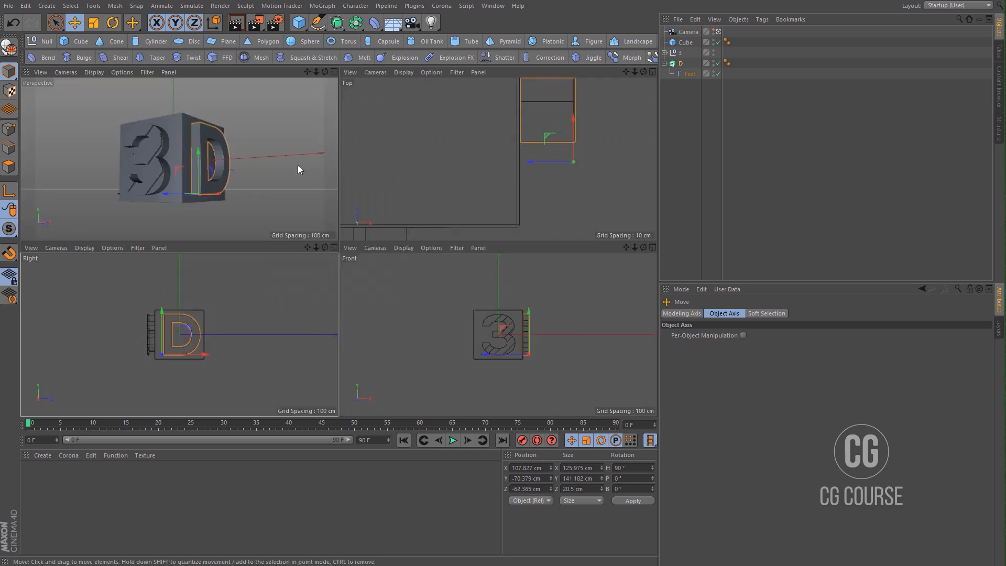
middle_click(298, 165)
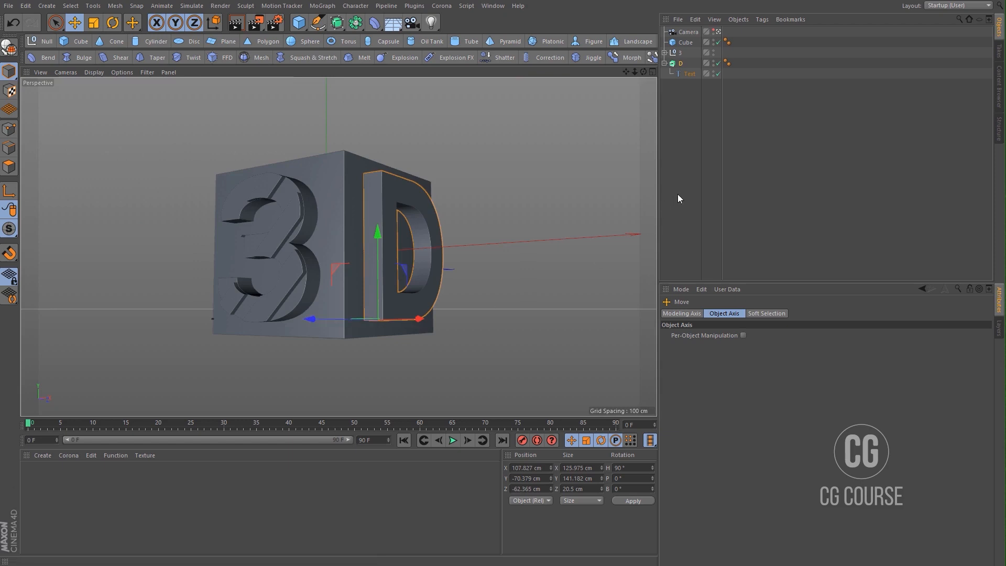
click(568, 250)
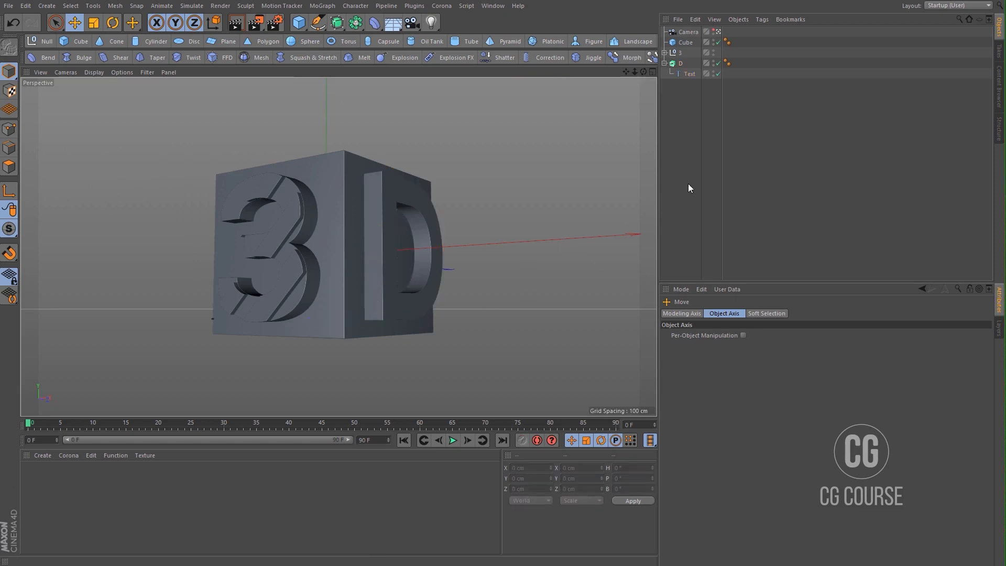
- Add a Rectangle spline, turn it to a 90° heading and make it editable
click(321, 29)
click(434, 110)
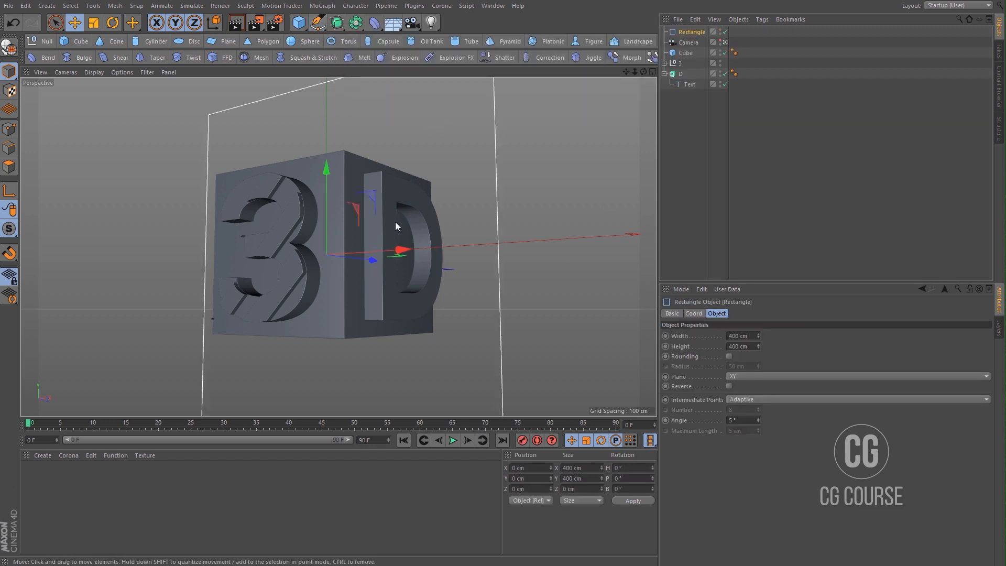
key(r)
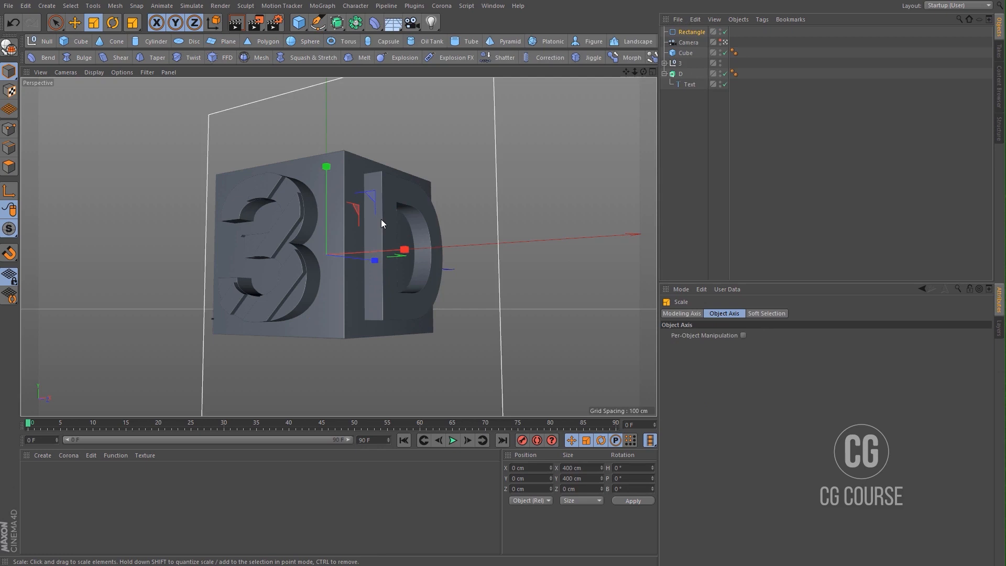
drag(312, 256, 416, 250)
click(412, 304)
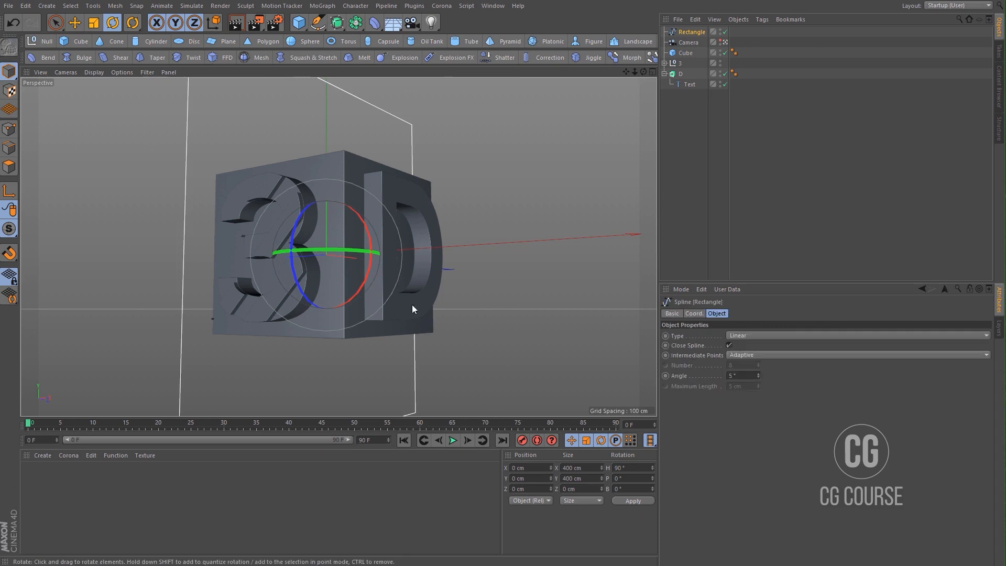
- Scale the Rectangle spline to about 47 by 227 cm and move it to about X 104.9 cm beside the D
key(t)
drag(326, 169, 327, 206)
mouse_move(367, 260)
mouse_down()
mouse_move(309, 257)
mouse_move(368, 259)
mouse_up()
key(e)
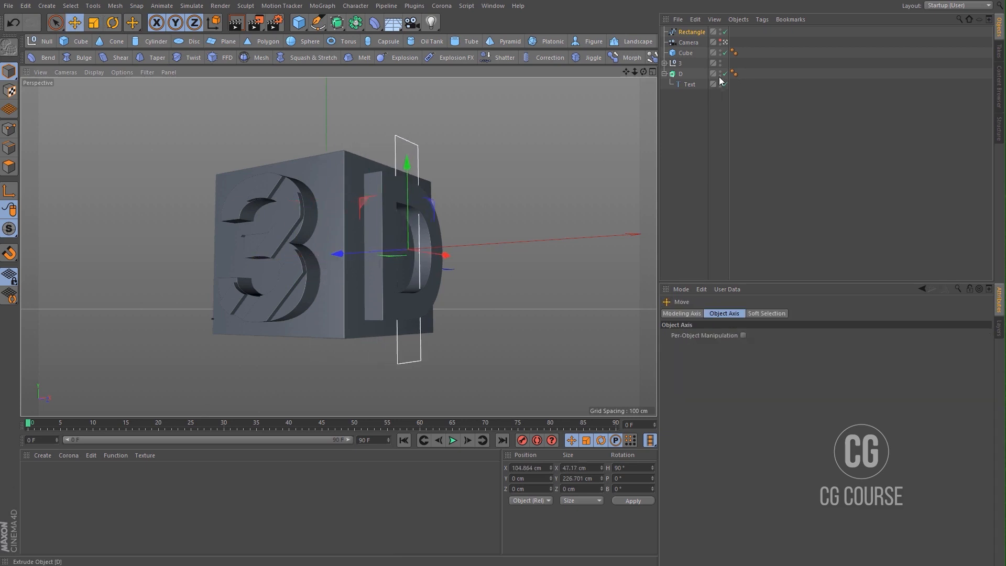
- Copy D's Text spline to the top level with the Rectangle directly above it, hide the D Extrude and stop looking through the Camera
drag(688, 84, 668, 77)
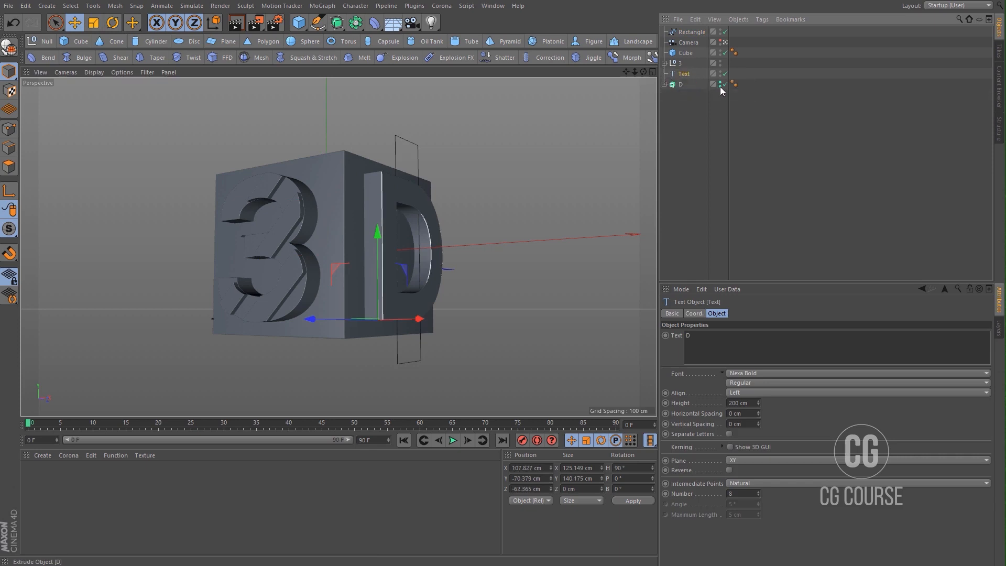
drag(687, 32, 682, 68)
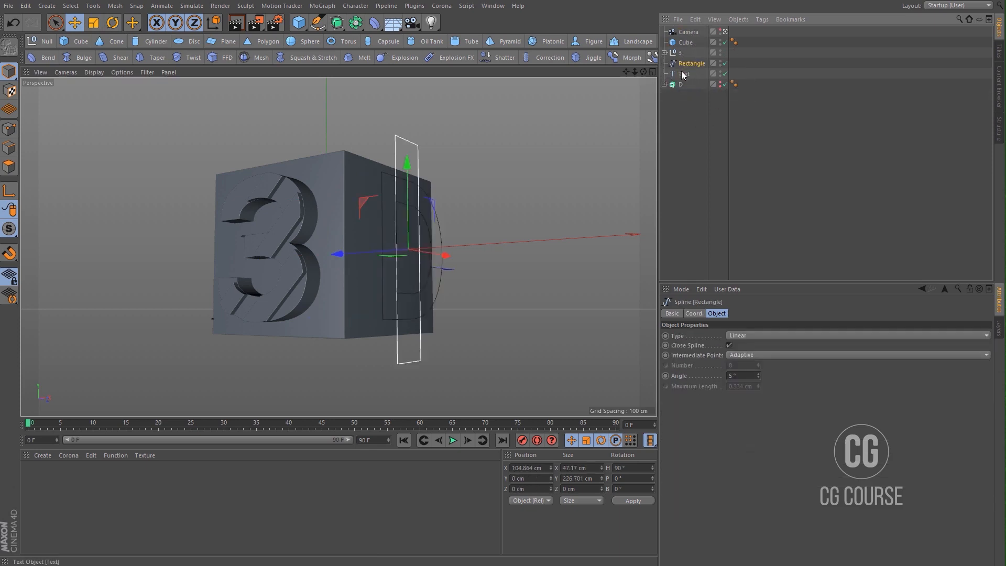
click(725, 32)
- Align the Rectangle with the Text spline by nesting it under Text, zeroing its X, Y and Z position, and moving it back out
alt+drag(422, 234, 462, 244)
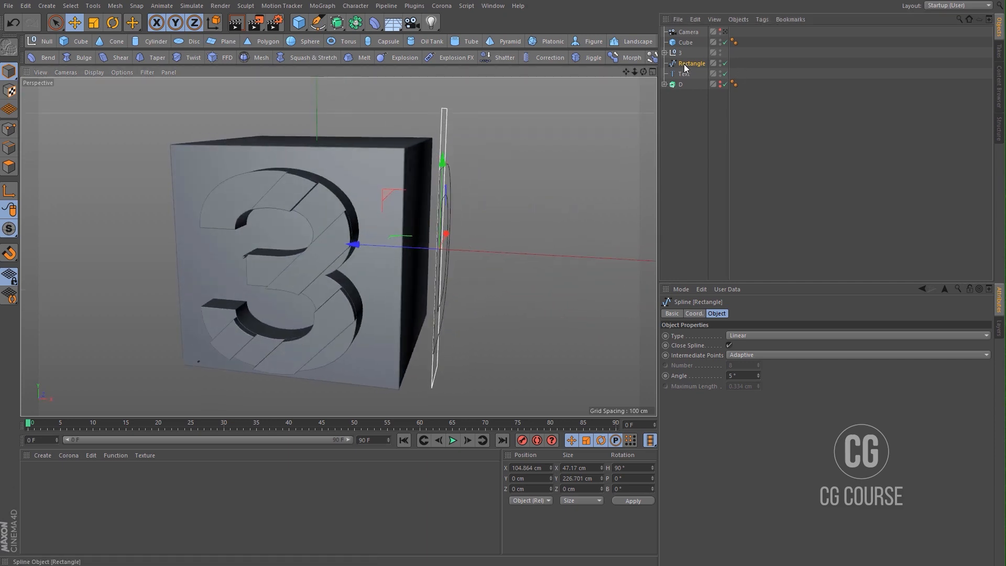
drag(684, 64, 684, 73)
click(697, 314)
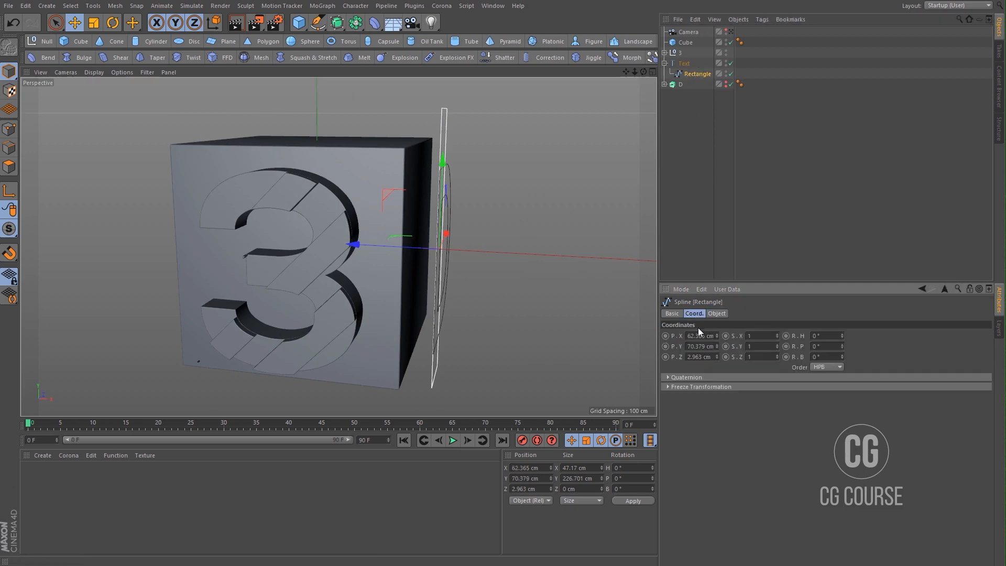
right_click(717, 336)
right_click(717, 347)
right_click(718, 357)
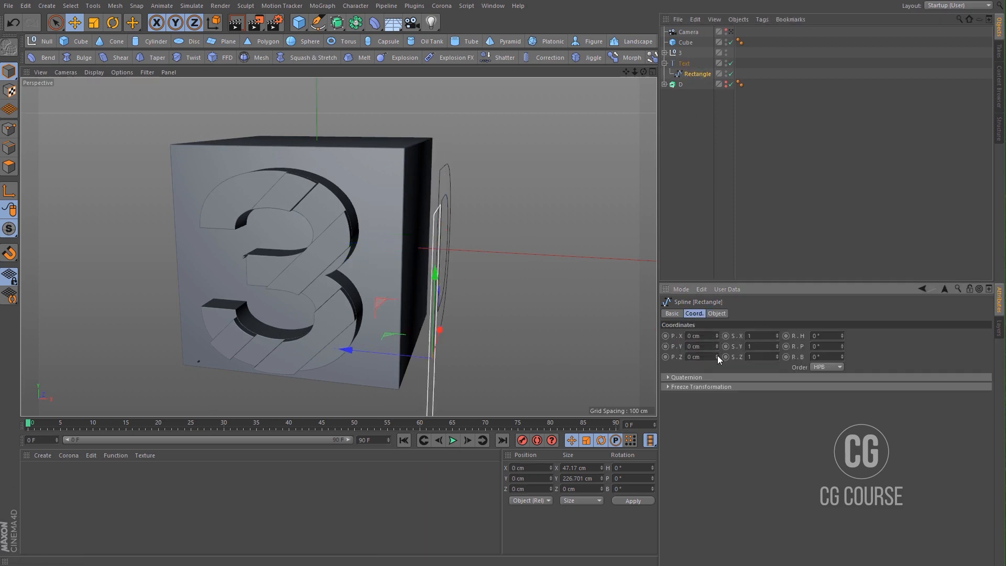
alt+drag(464, 246, 385, 247)
alt+right_drag(483, 260, 546, 261)
alt+middle_drag(546, 261, 482, 240)
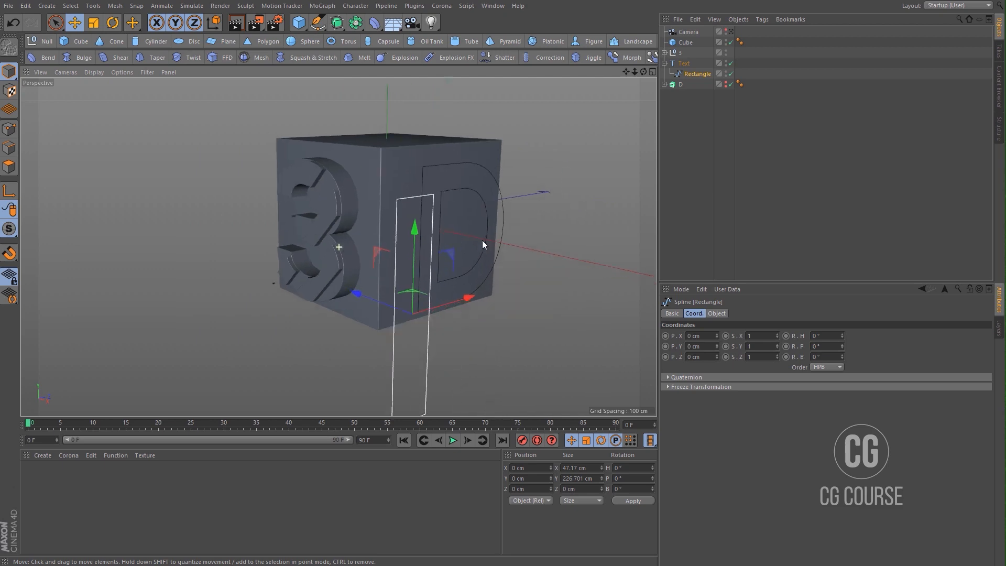
drag(693, 75, 680, 60)
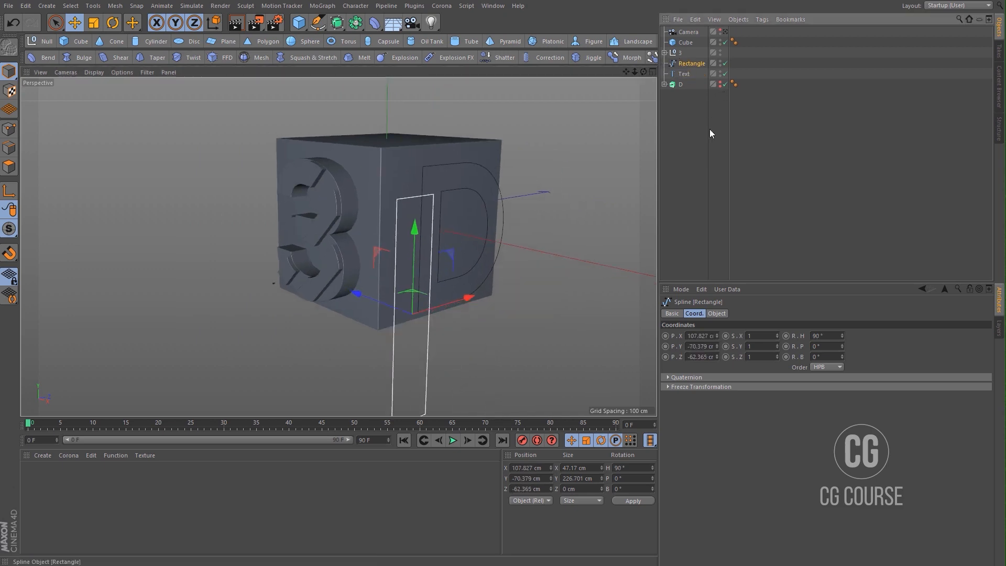
- Set the Rectangle's bank rotation to 45° and slide it diagonally across the D to about Y -11.7 cm, Z -3.7 cm
click(805, 357)
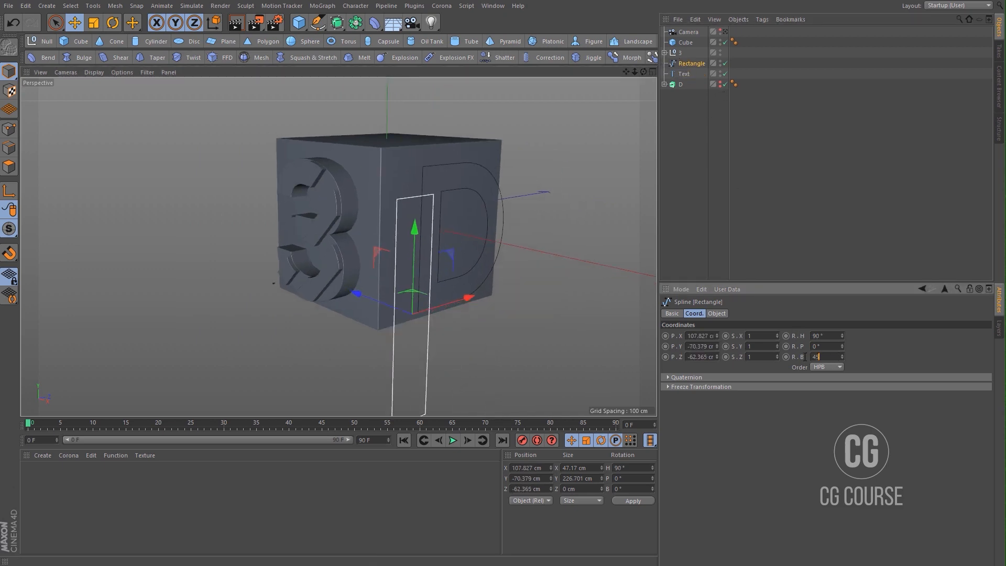
text(45)
key(Return)
alt+middle_drag(434, 273, 421, 274)
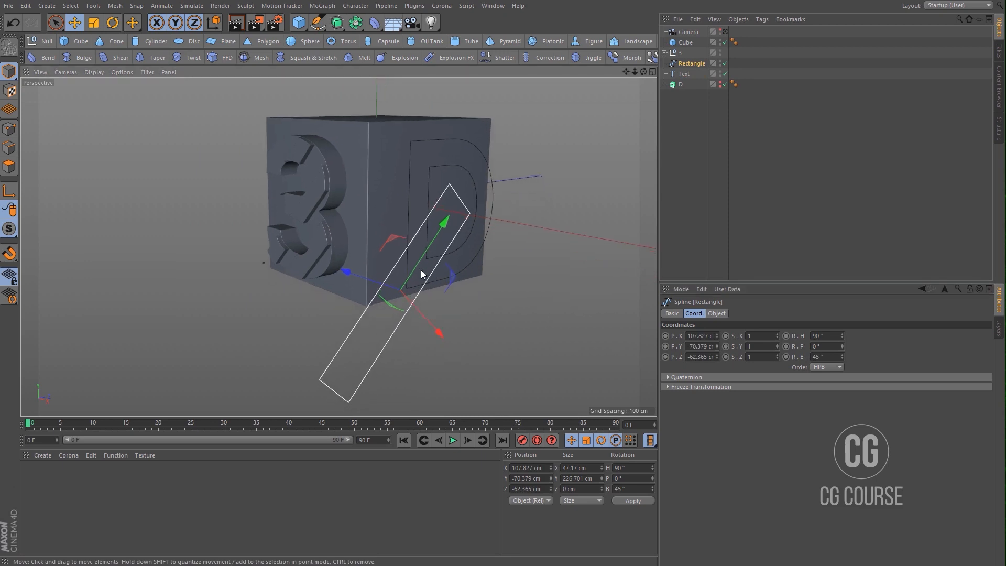
alt+drag(421, 271, 395, 270)
drag(446, 217, 498, 171)
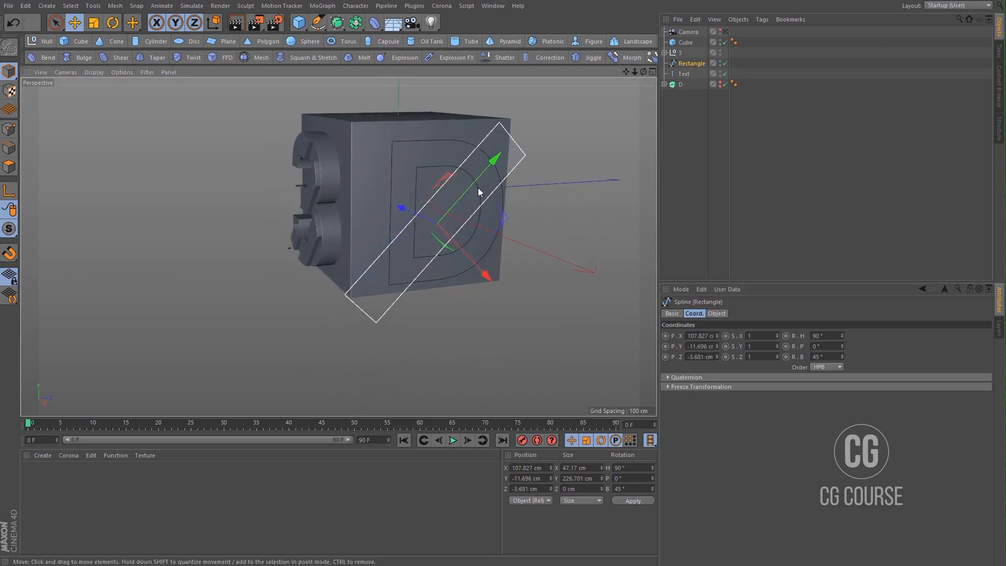
- Add a Spline Mask and nest the Rectangle and Text splines inside it
click(355, 23)
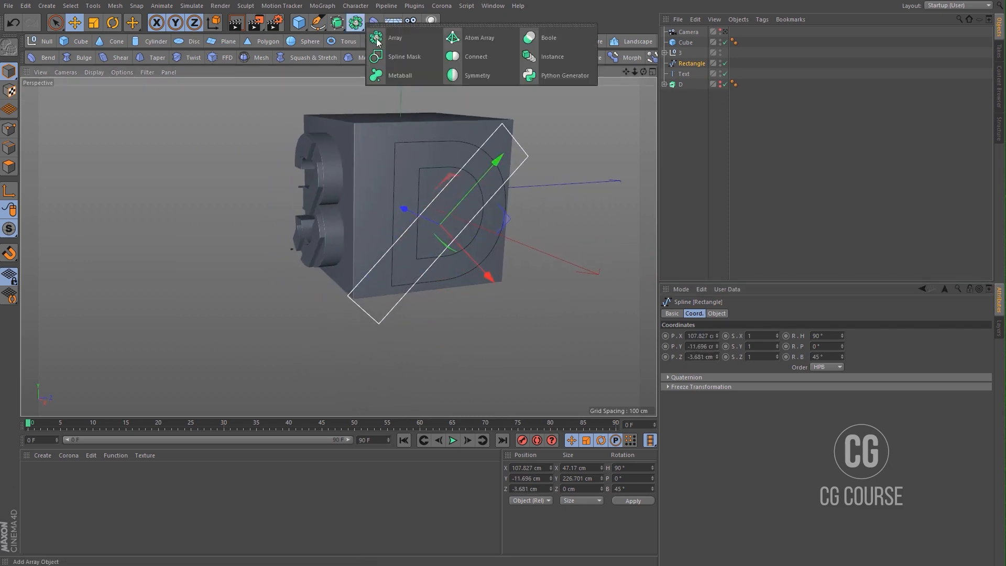
click(407, 58)
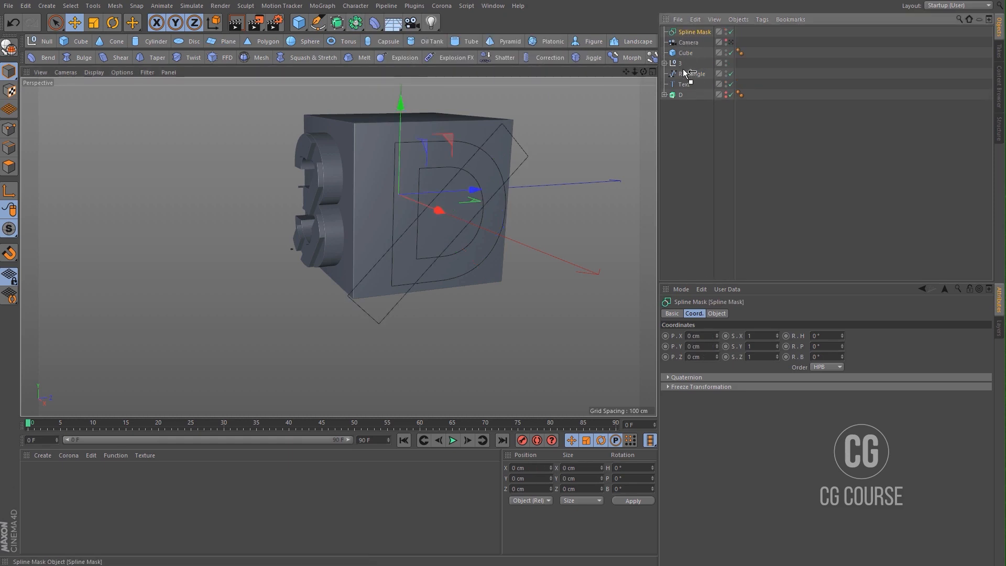
drag(684, 70, 691, 64)
click(684, 83)
shift+click(687, 75)
- Set the Spline Mask's mode to And and its axis to ZY (Along X)
click(693, 63)
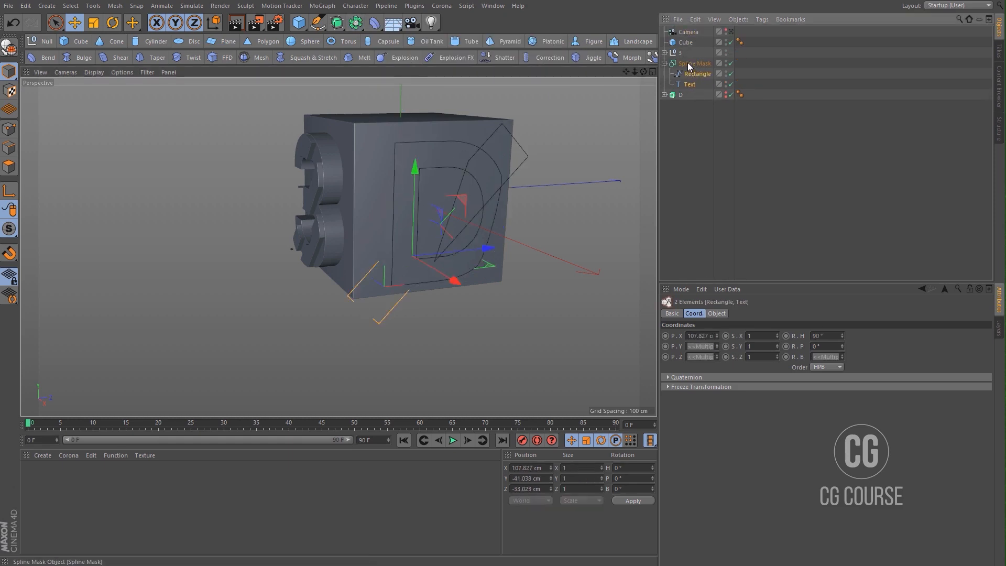
click(715, 313)
scroll(723, 335, down, 1)
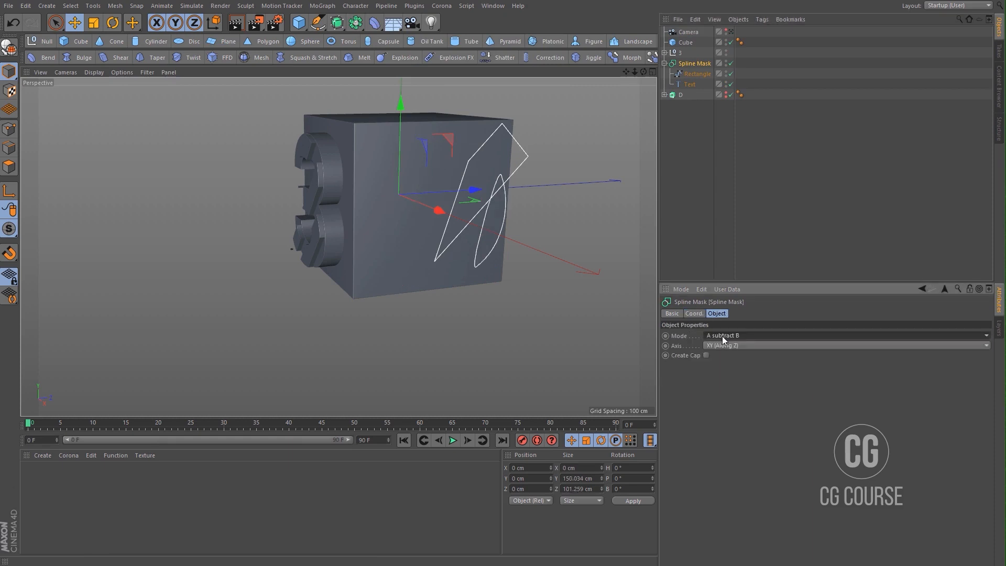
scroll(722, 335, down, 2)
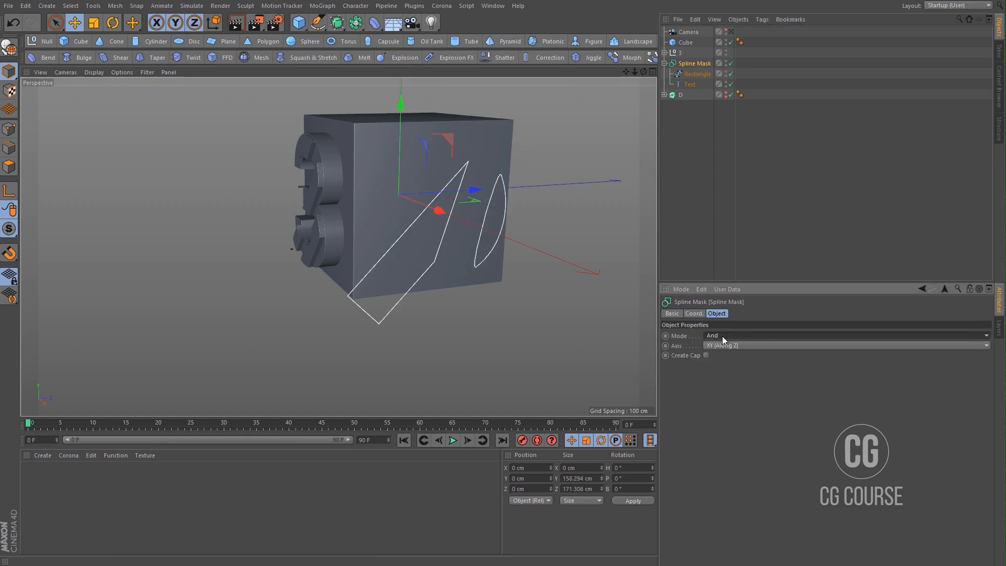
scroll(728, 344, down, 1)
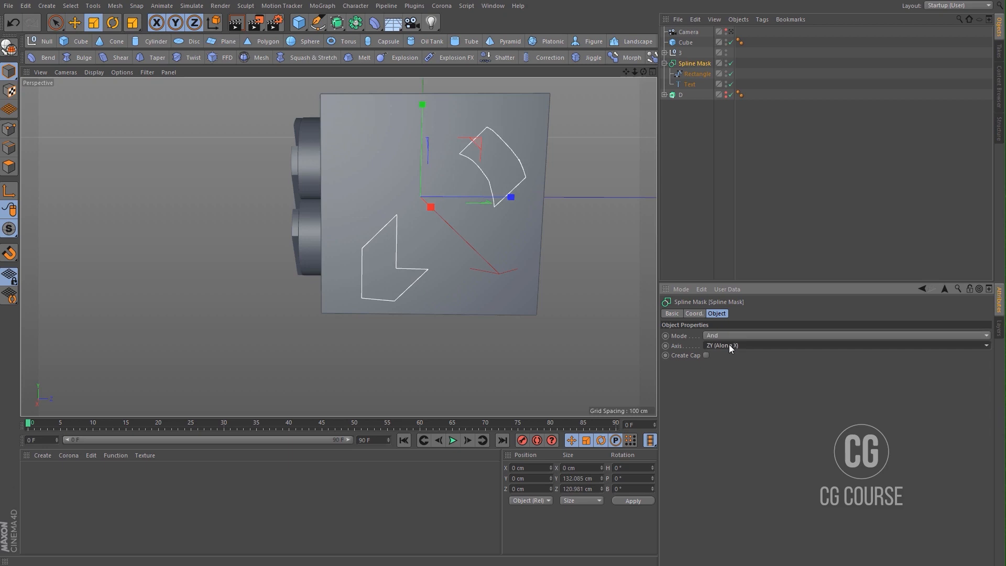
scroll(728, 344, up, 1)
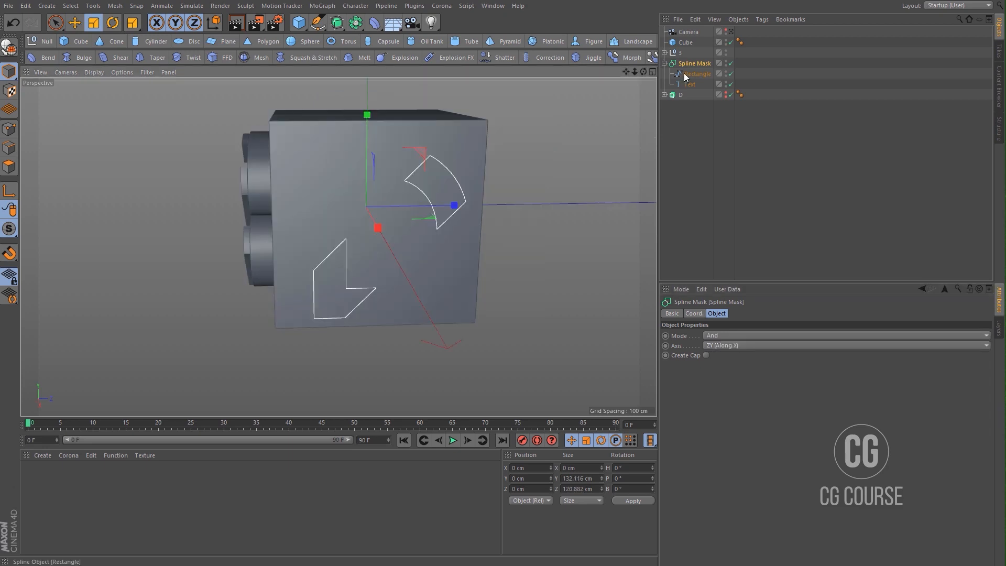
- Narrow the Rectangle to about 32 cm and move it over the D's upper corner, at about Y 25.7 cm, Z -41.1 cm
click(684, 73)
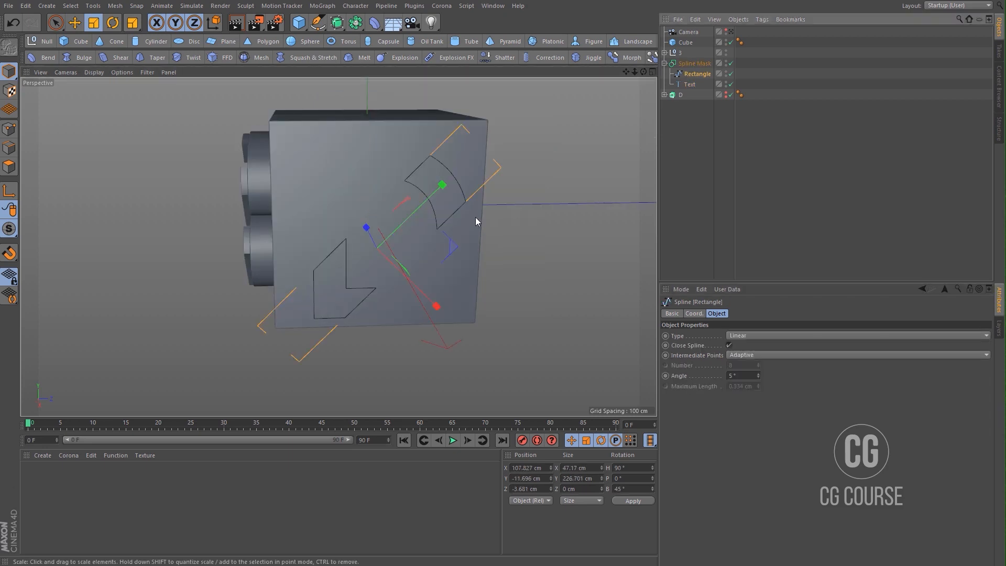
drag(439, 302, 369, 260)
key(e)
key(w)
- Collapse the Spline Mask hierarchy and duplicate the Spline Mask
click(665, 63)
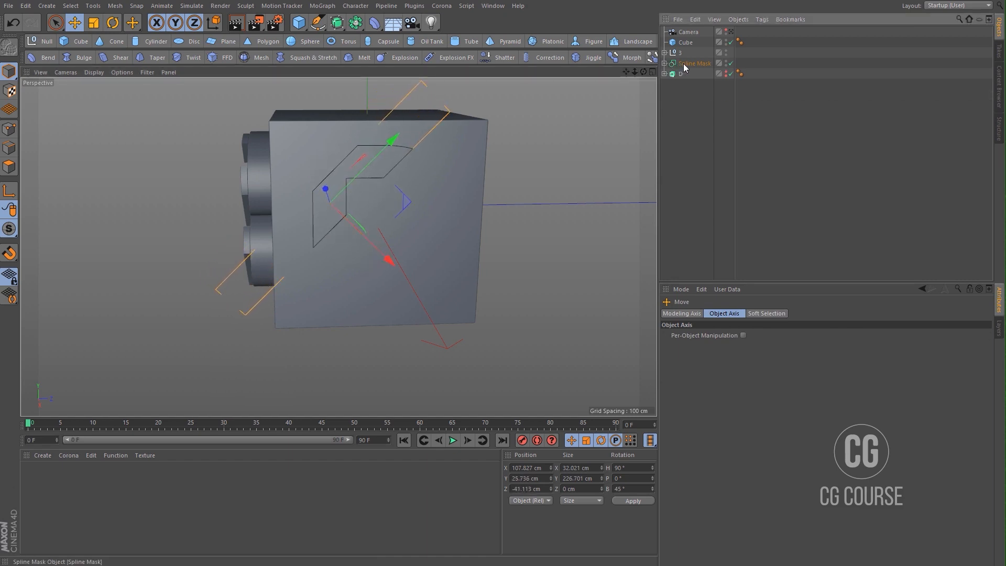
click(685, 64)
ctrl+drag(684, 58, 684, 58)
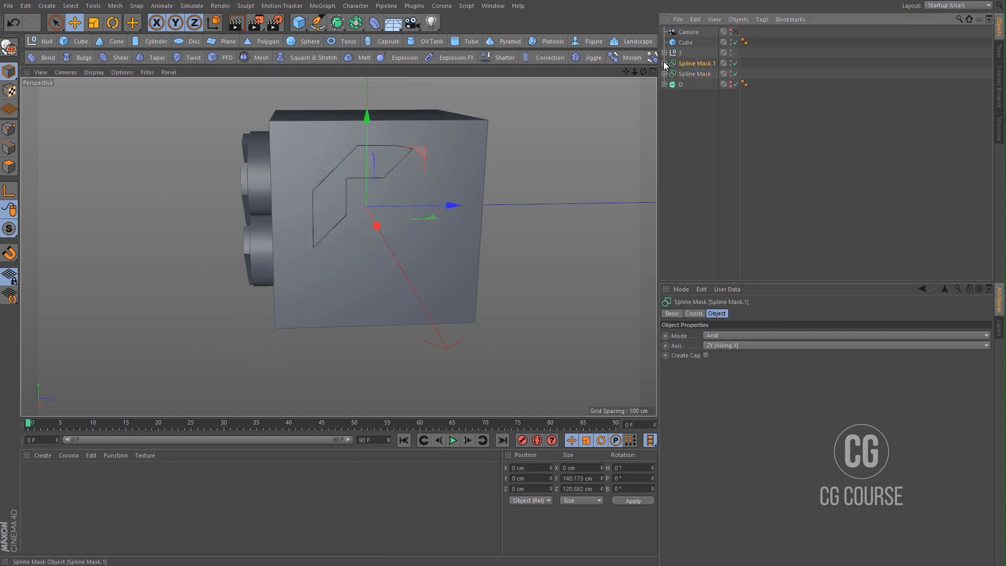
- Move the duplicated mask's Rectangle to about Y -3.7 cm, Z -11.7 cm and narrow it to about 23 cm
click(665, 63)
click(688, 73)
drag(391, 262, 415, 292)
key(t)
key(e)
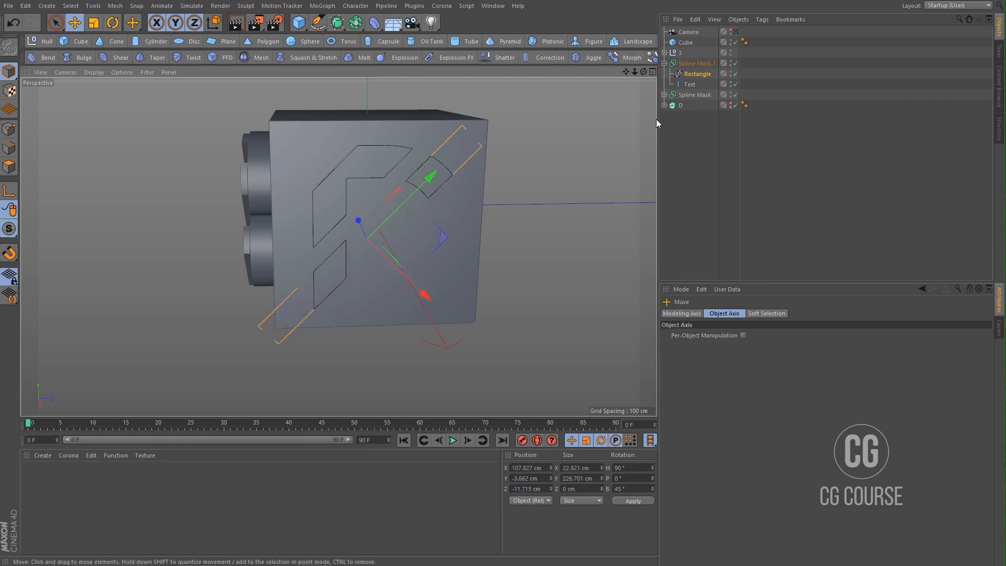
- Duplicate Spline Mask.1, move the copy's Rectangle to about Y -30.3 cm, Z 14.9 cm, and widen it to about 27 cm
click(690, 63)
ctrl+drag(687, 62, 680, 64)
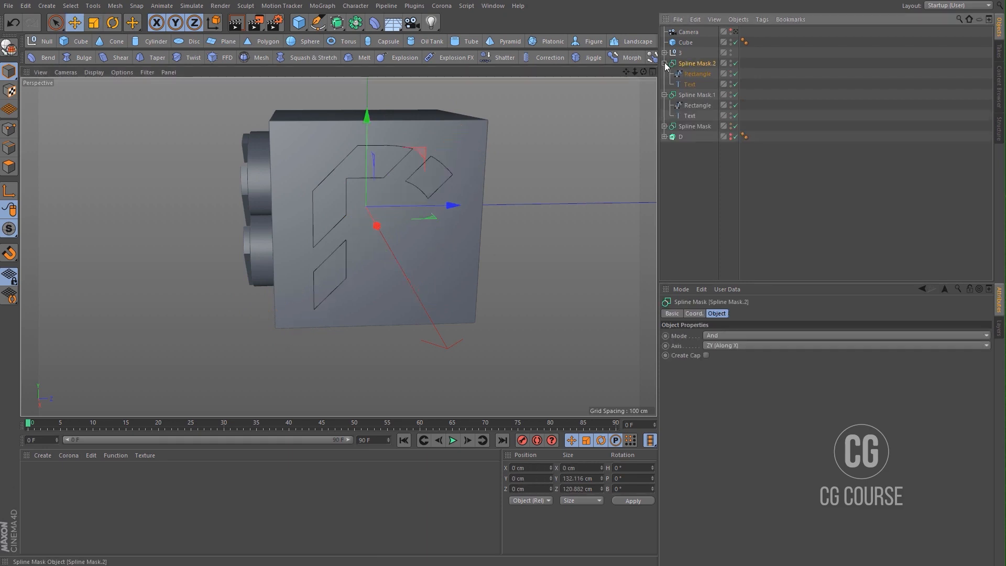
click(688, 78)
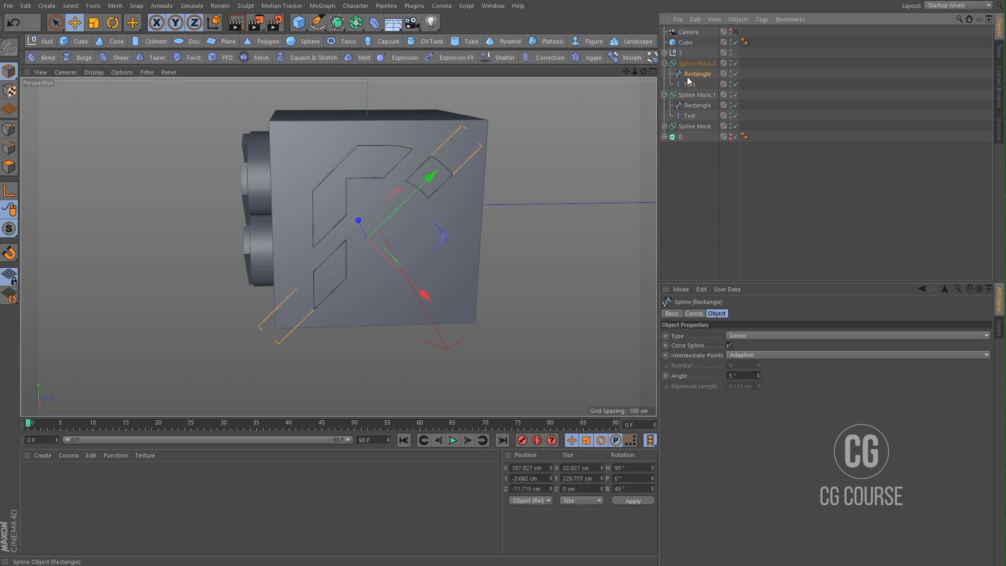
drag(424, 294, 457, 328)
key(t)
key(e)
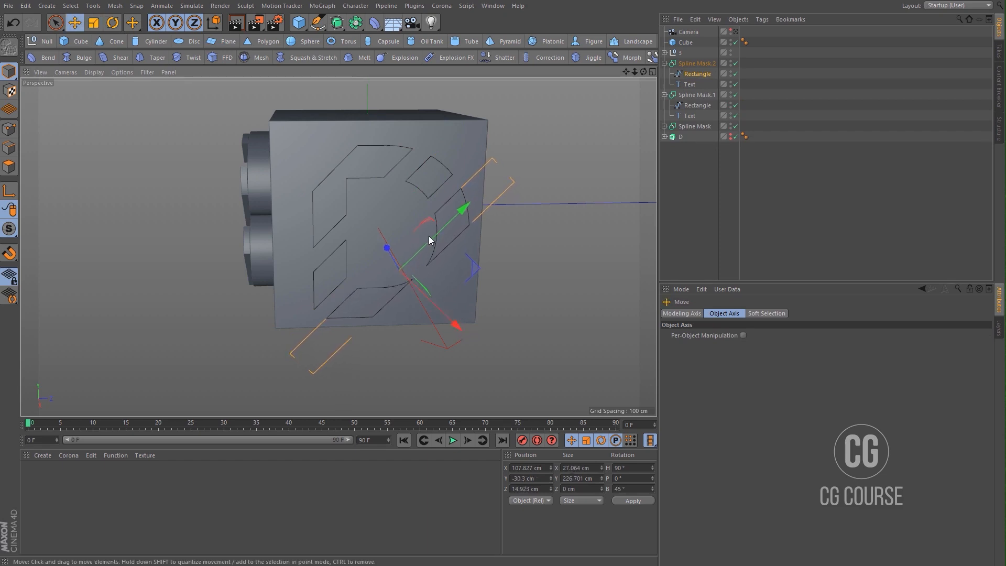
- Collapse the Spline Mask hierarchies, duplicate the D Extrude above them and delete the copy's Text spline
alt+drag(428, 240, 472, 225)
click(664, 62)
click(665, 74)
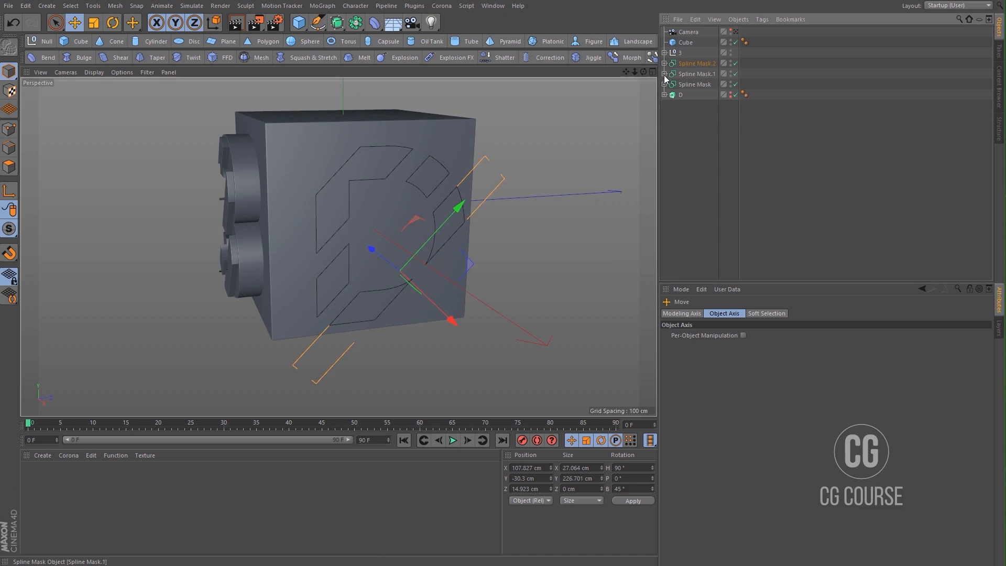
click(680, 96)
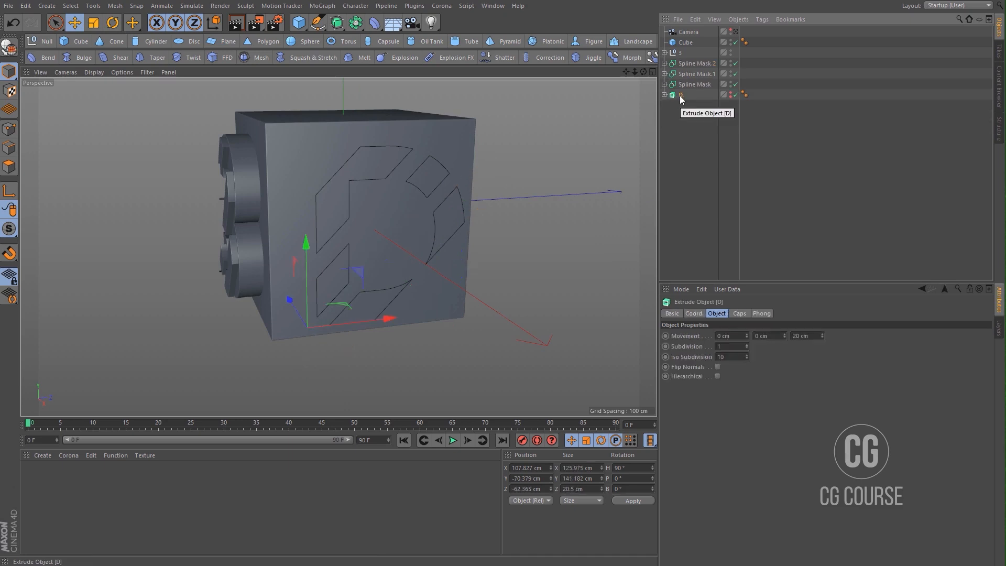
drag(681, 95, 672, 65)
click(665, 64)
click(688, 74)
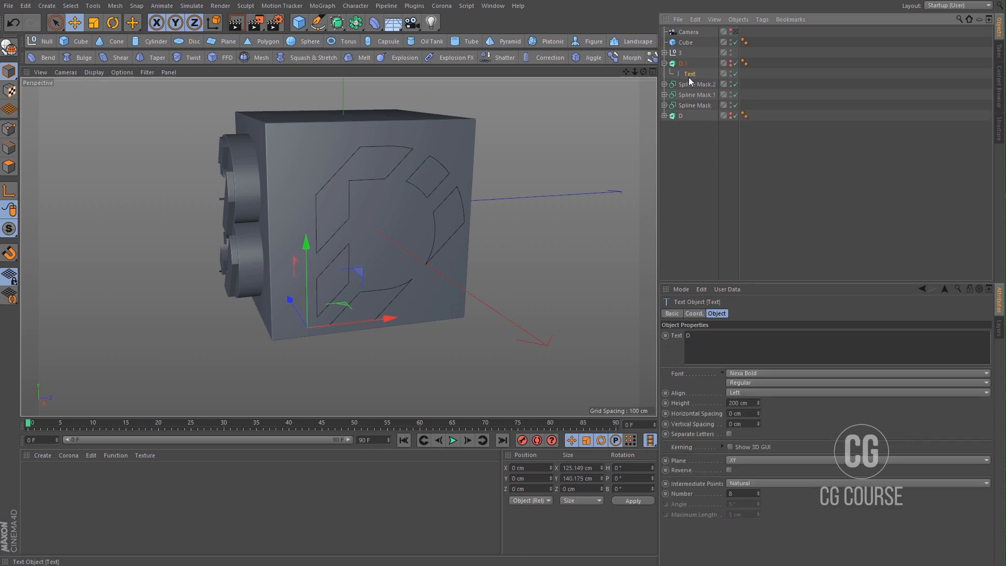
key(Delete)
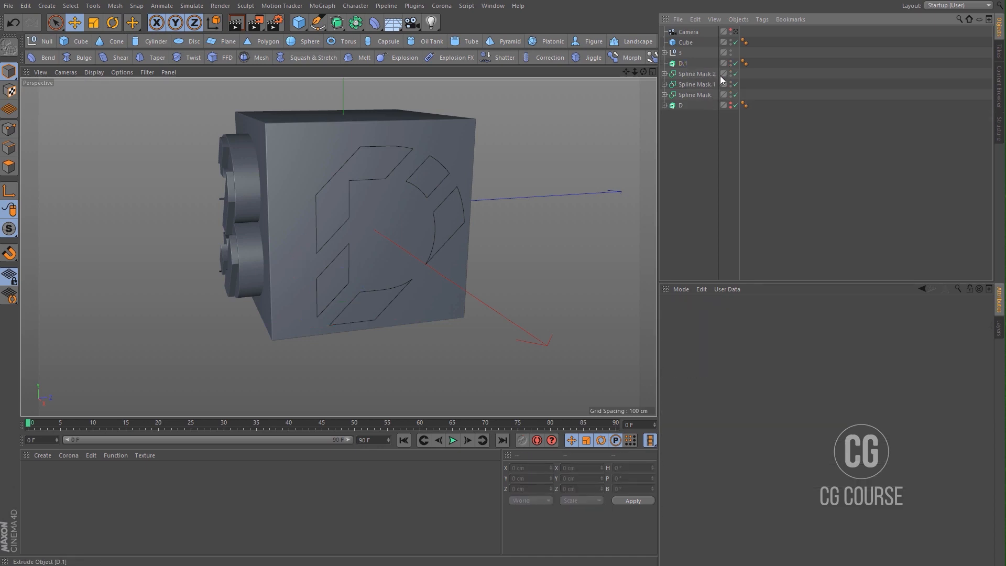
- Duplicate the empty D.1 Extrude so there are three, and nest each Spline Mask inside its own Extrude
mouse_move(682, 64)
ctrl+mouse_down()
mouse_move(687, 83)
mouse_move(684, 65)
ctrl+mouse_up()
mouse_move(686, 105)
mouse_down()
mouse_move(684, 87)
mouse_move(683, 105)
mouse_up()
alt+drag(421, 193, 442, 200)
- Set the Z movement of the three striped Extrudes D.1, D.2 and D.3 to 5 cm
click(681, 64)
ctrl+click(683, 84)
ctrl+click(684, 104)
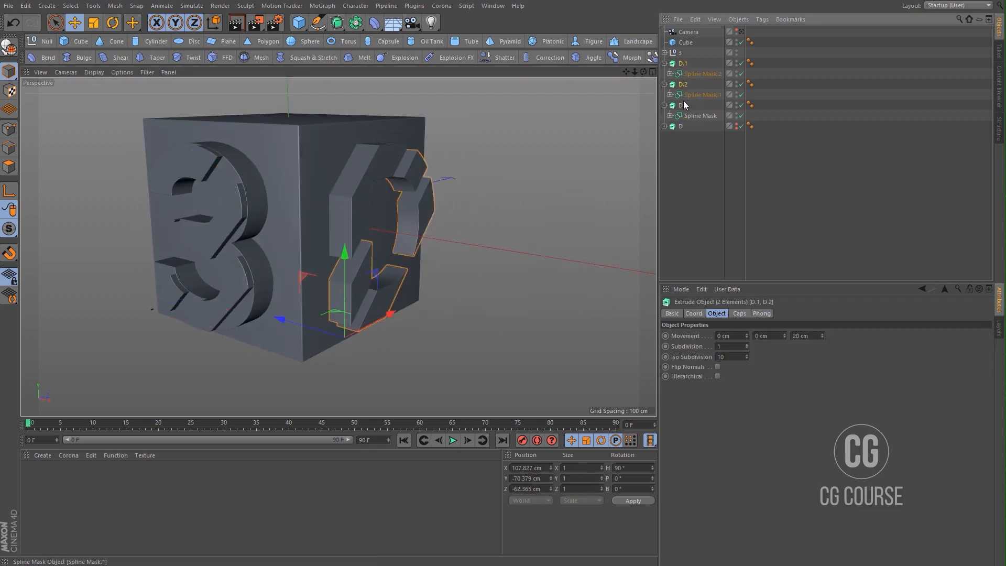
double_click(813, 336)
text(5)
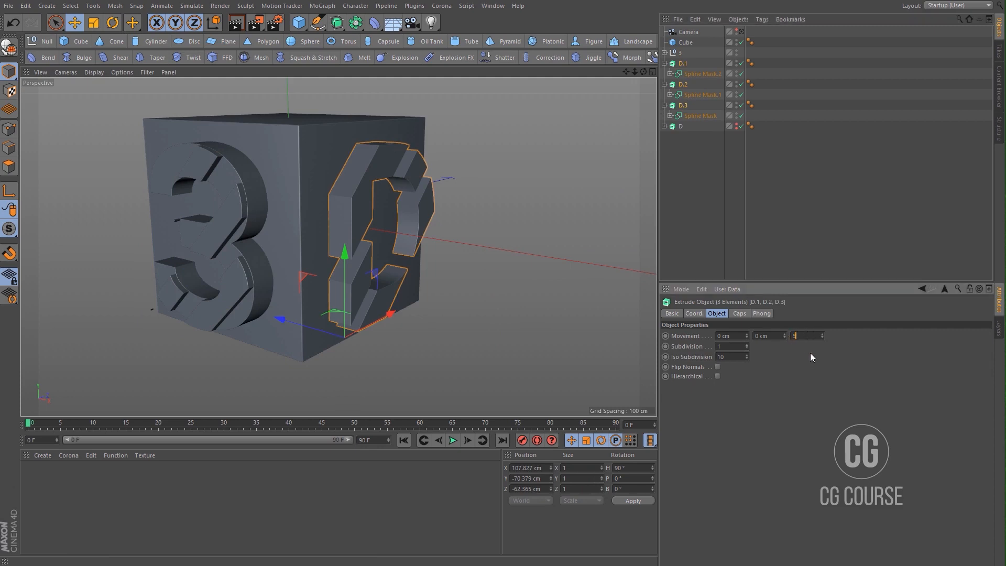
key(Return)
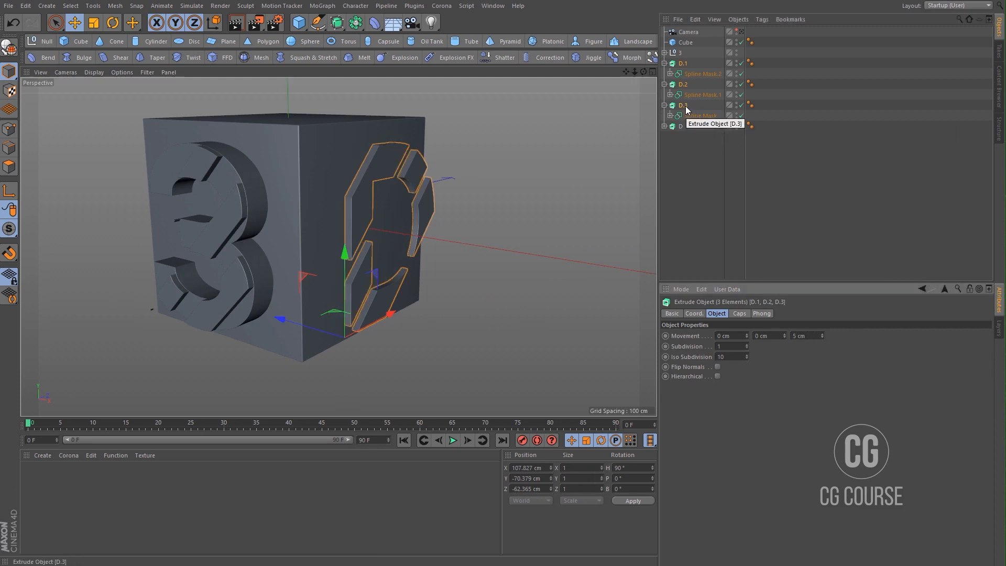
- Group the three striped Extrudes into a null and rename it D-Glass
key(alt+g)
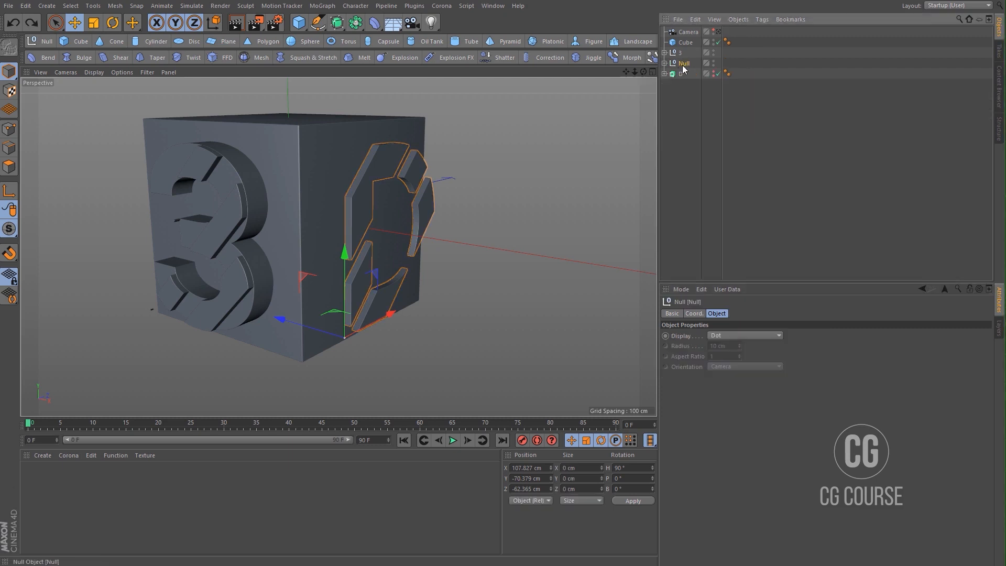
double_click(684, 63)
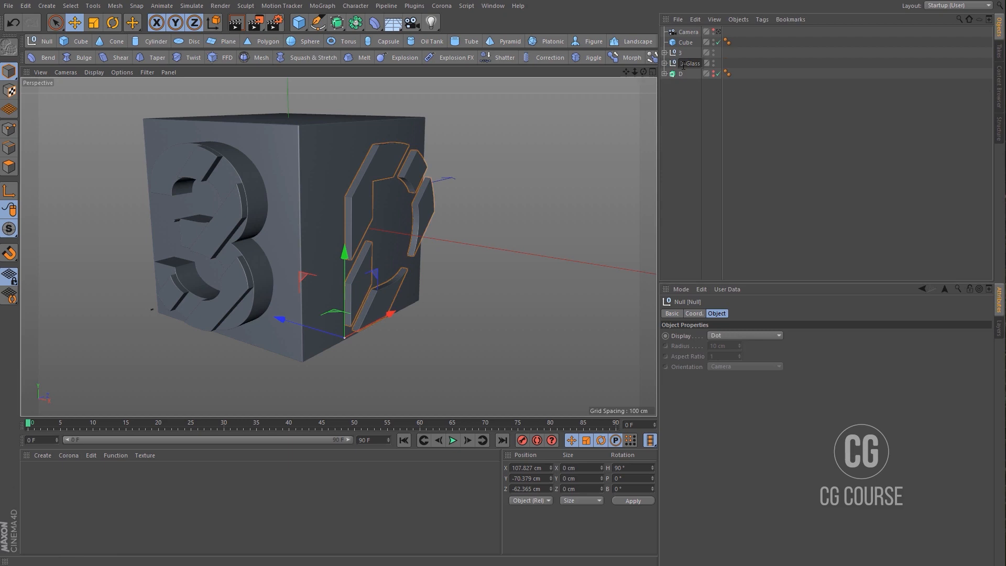
text(D-Glass)
key(Return)
- Make the original D Extrude visible again in the viewport and rename it D-BG
click(681, 74)
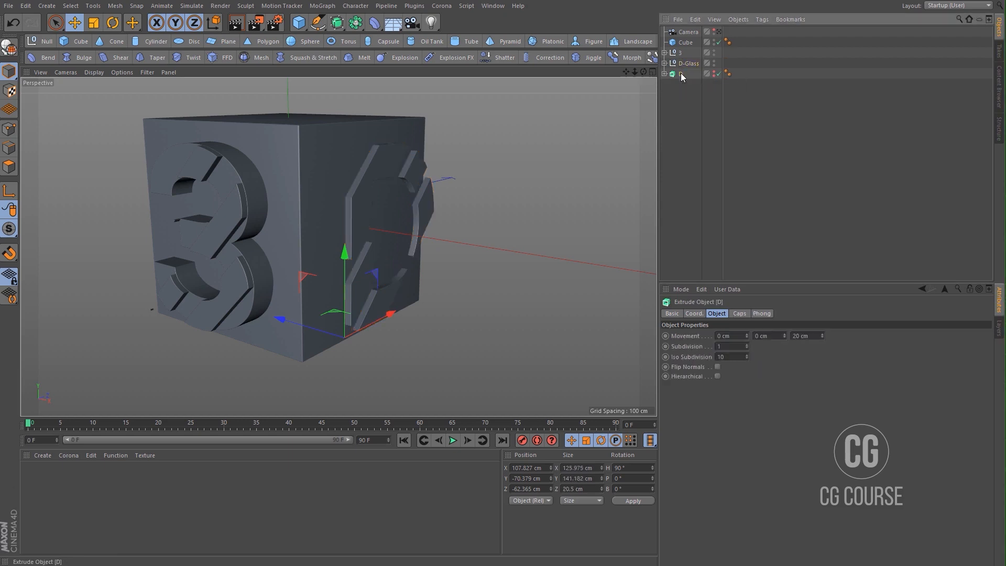
click(713, 74)
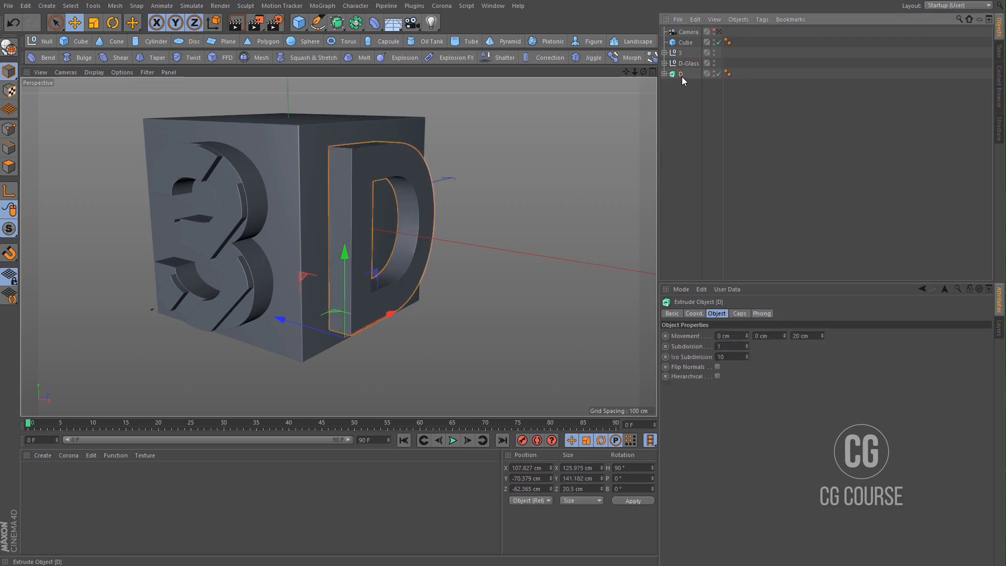
double_click(681, 74)
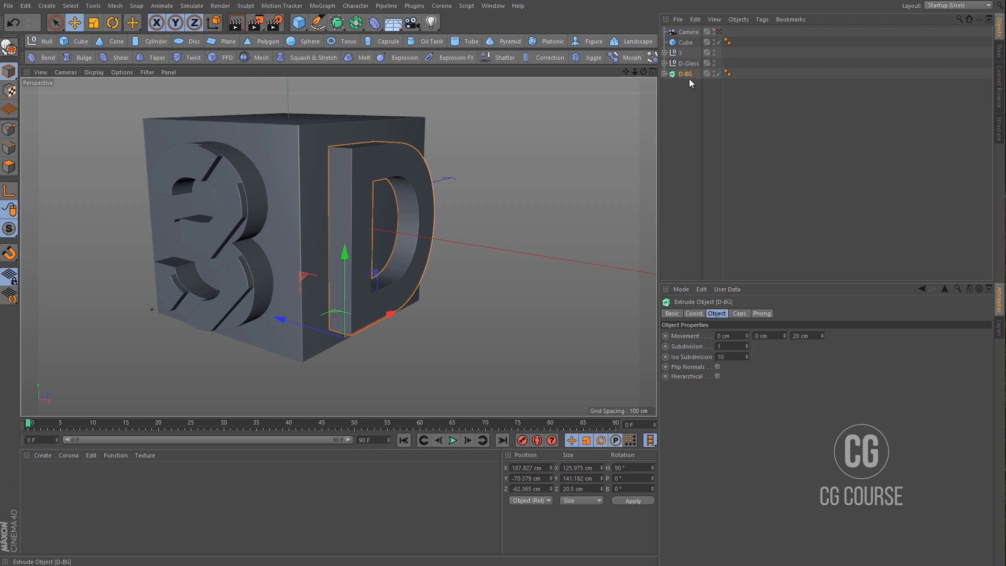
- Group D-Glass and D-BG into a null and rename it D
ctrl+click(699, 63)
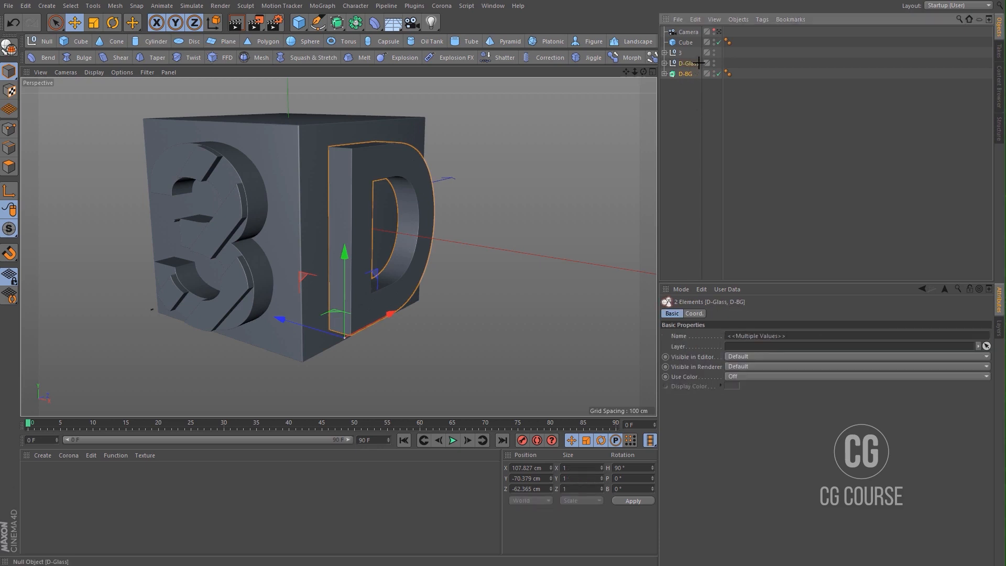
key(alt+g)
double_click(684, 64)
text(D)
key(Return)
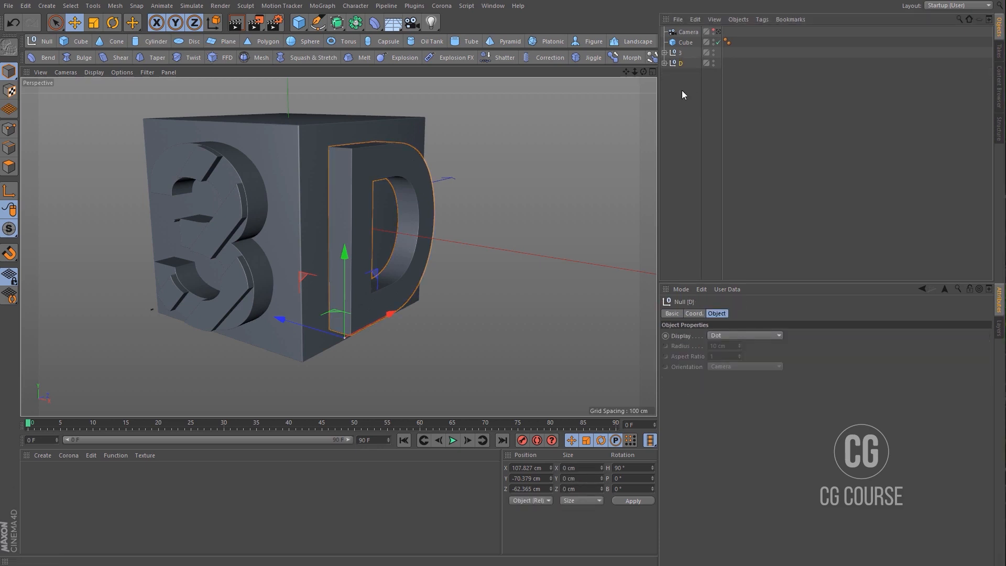
- Expand the 3 group and rename its 3-BG null as 3-Glass
click(665, 53)
click(670, 64)
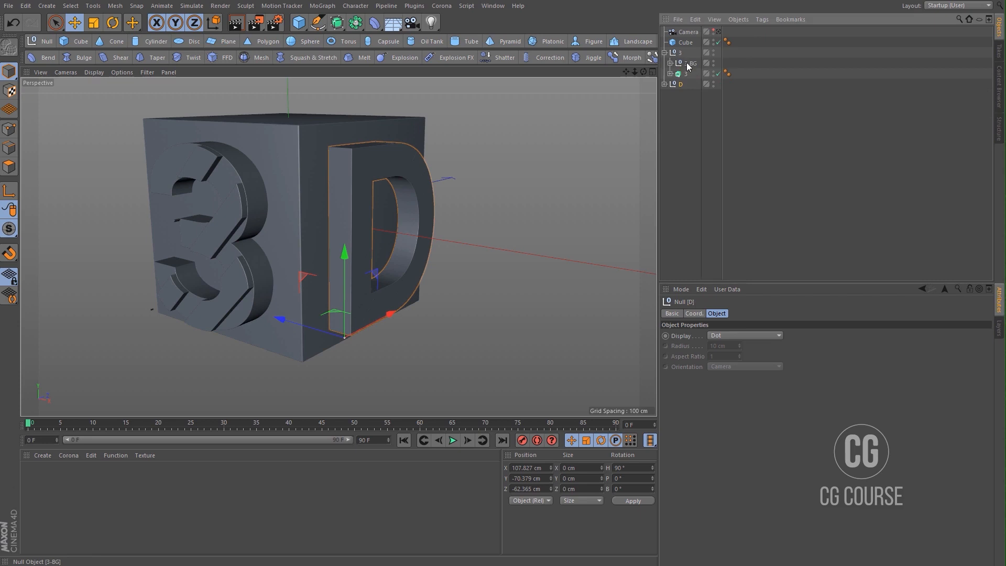
double_click(688, 64)
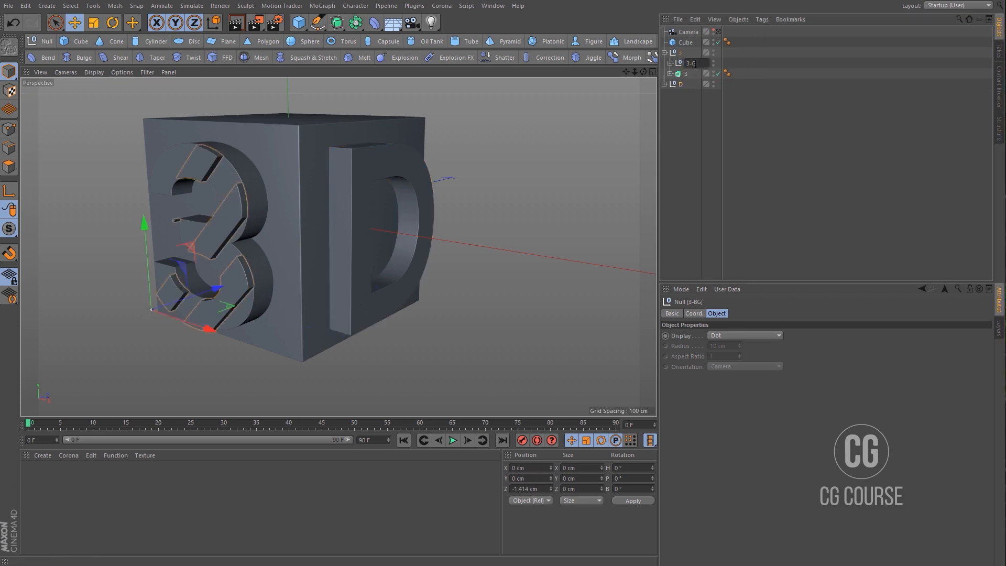
text(3-Glass)
key(Return)
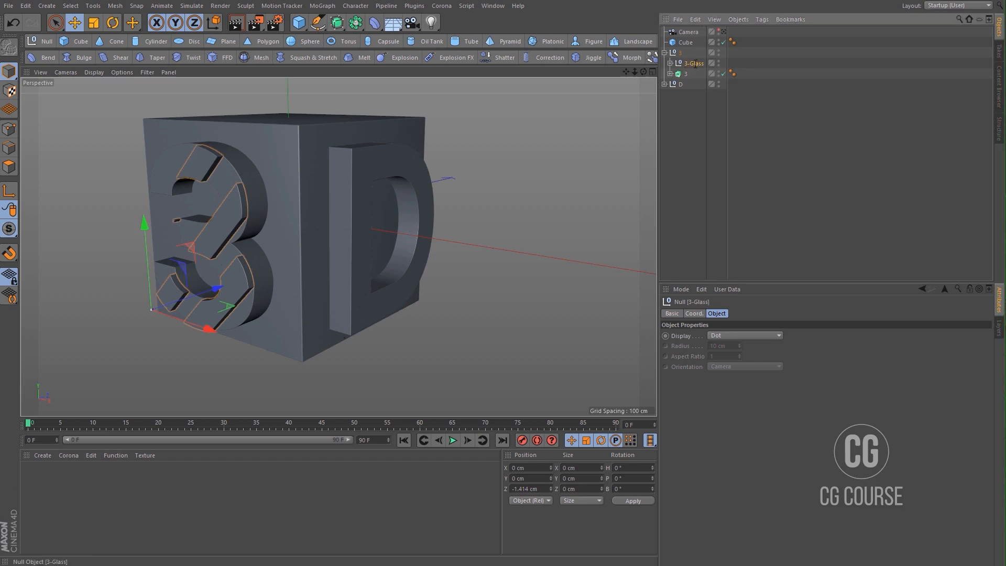
- Rename the 3 Extrude as 3-BG and collapse the 3 group
click(687, 74)
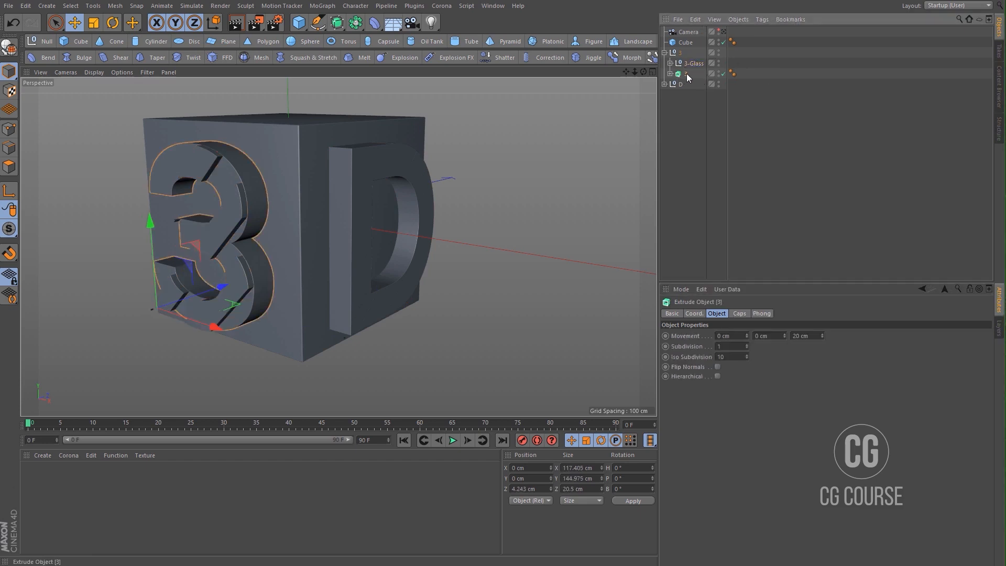
double_click(688, 75)
text(3-)
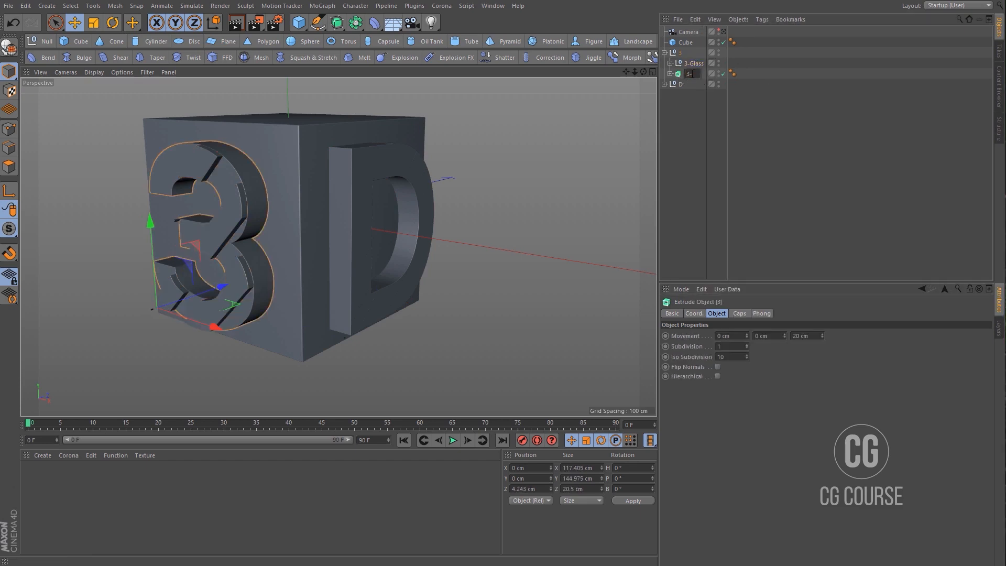
text(BG)
key(Return)
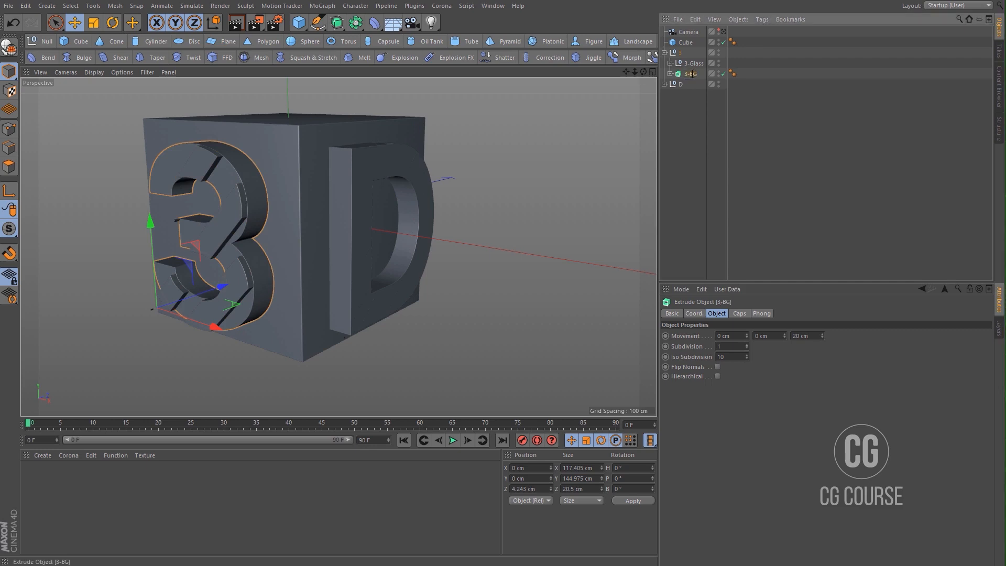
click(664, 53)
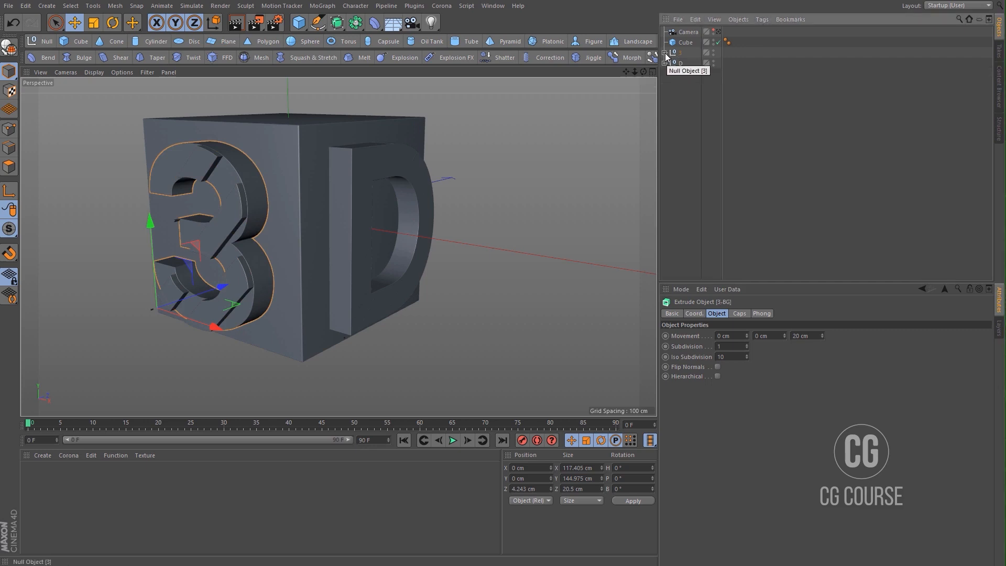
- Move D-Glass outward along its Z axis so it protrudes from the front of D-BG, fine-tuning it in the Top view
click(665, 63)
click(688, 75)
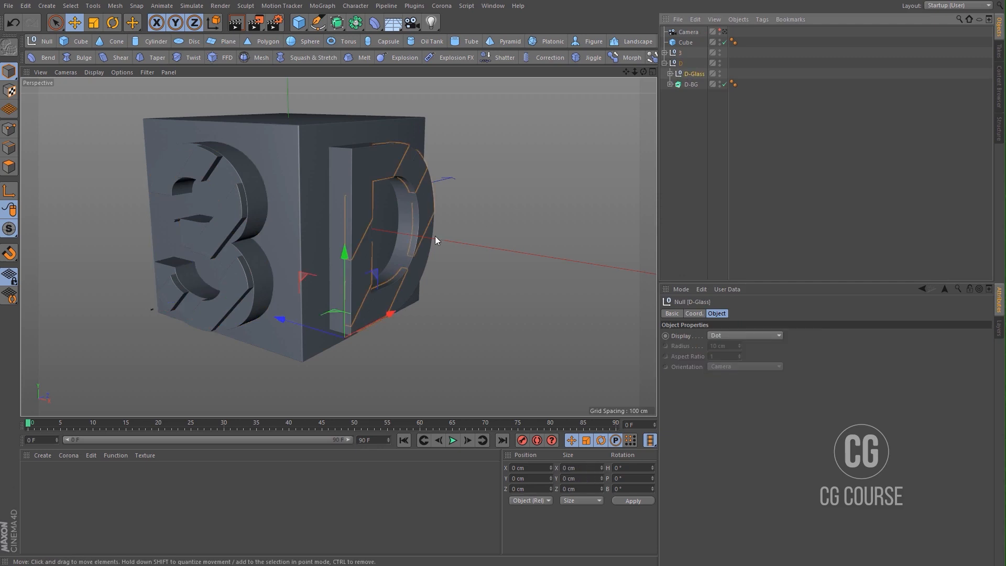
drag(299, 324, 341, 348)
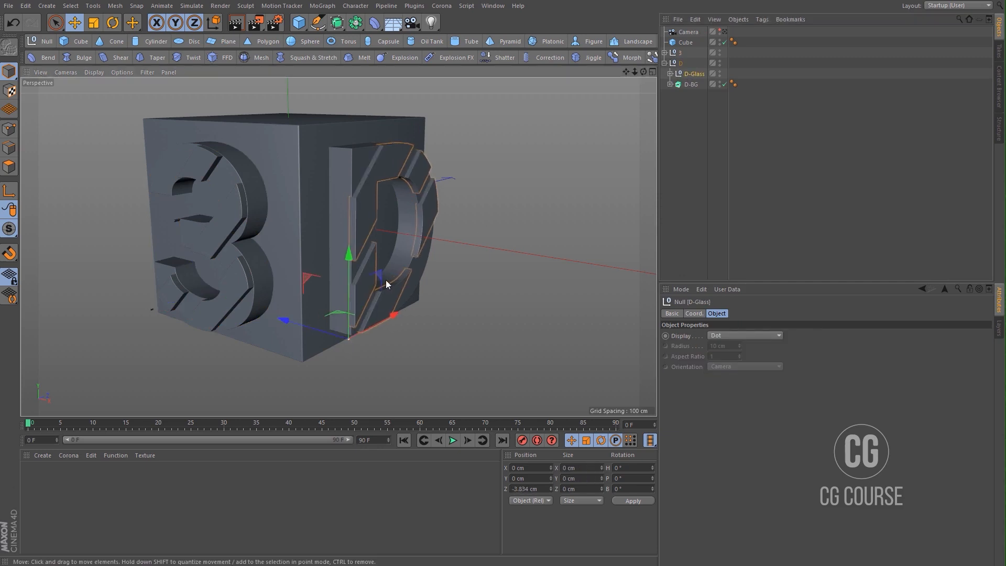
key(F5)
alt+middle_drag(578, 134, 542, 149)
scroll(542, 152, up, 3)
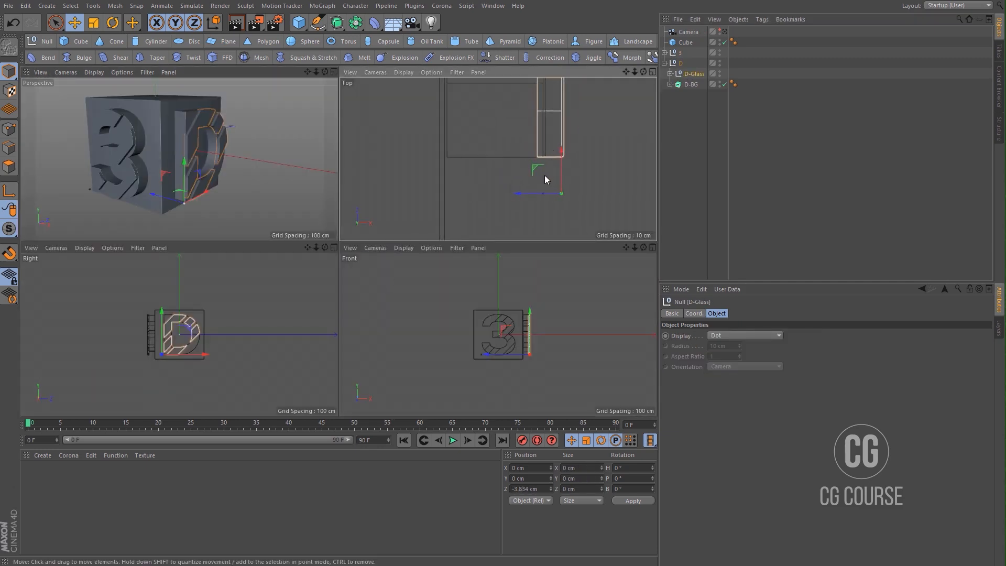
drag(528, 193, 540, 193)
- Nudge the whole D group slightly toward the cube in the Top view and return to the perspective view
click(681, 63)
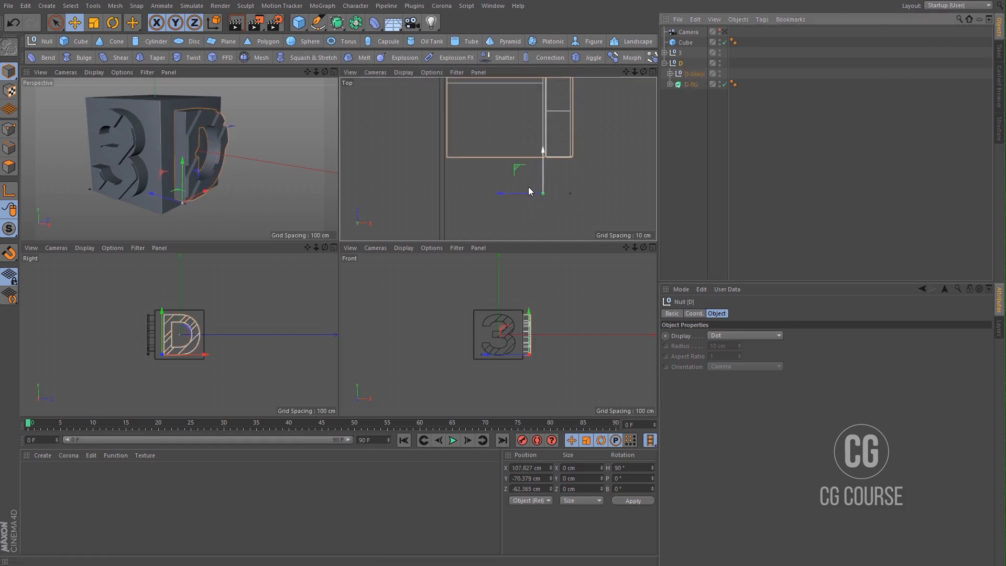
scroll(545, 215, up, 3)
drag(578, 216, 574, 216)
key(F1)
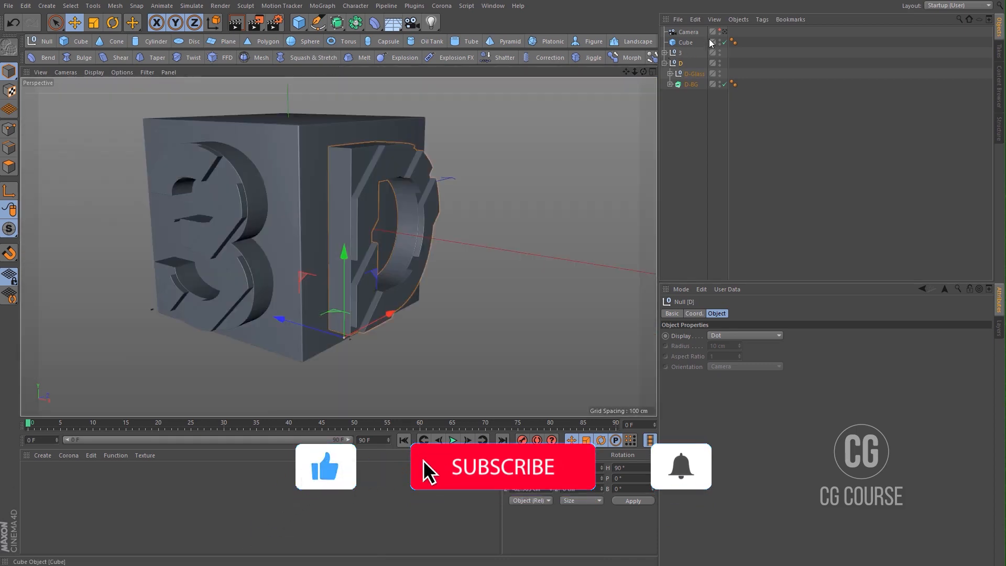
- View the scene through the Camera, render it to the Picture Viewer and enlarge the viewer window
click(725, 32)
click(693, 126)
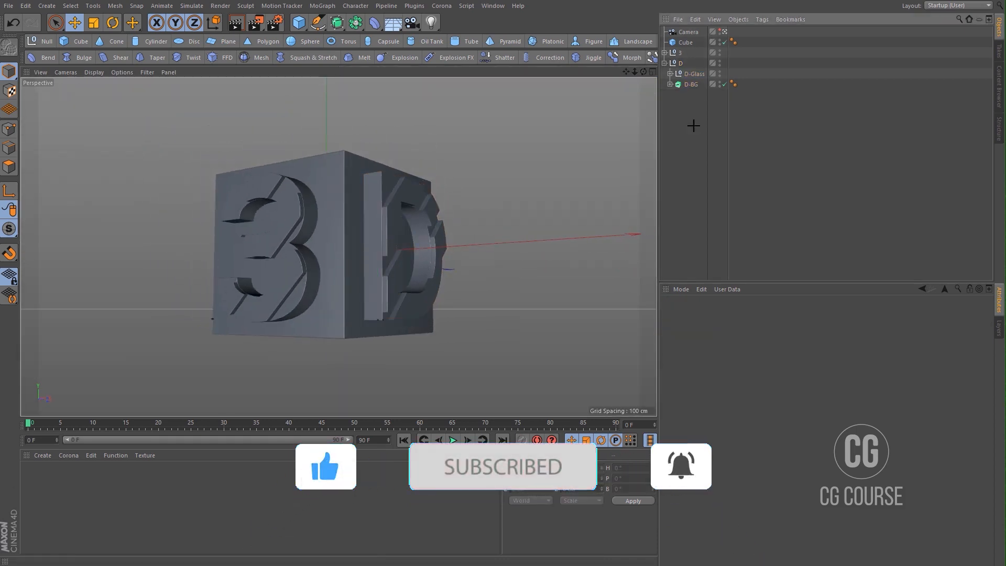
click(258, 22)
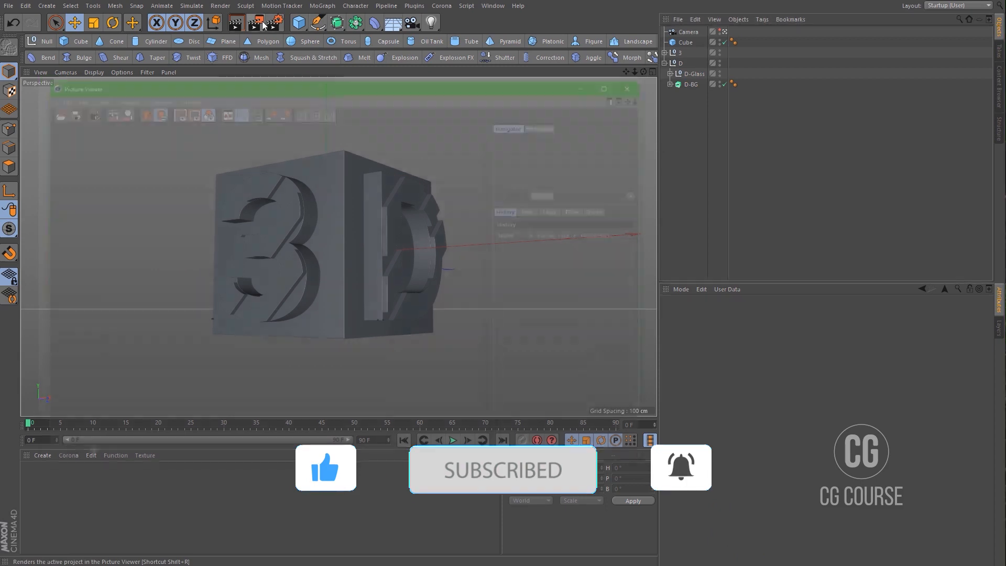
drag(338, 84, 421, 53)
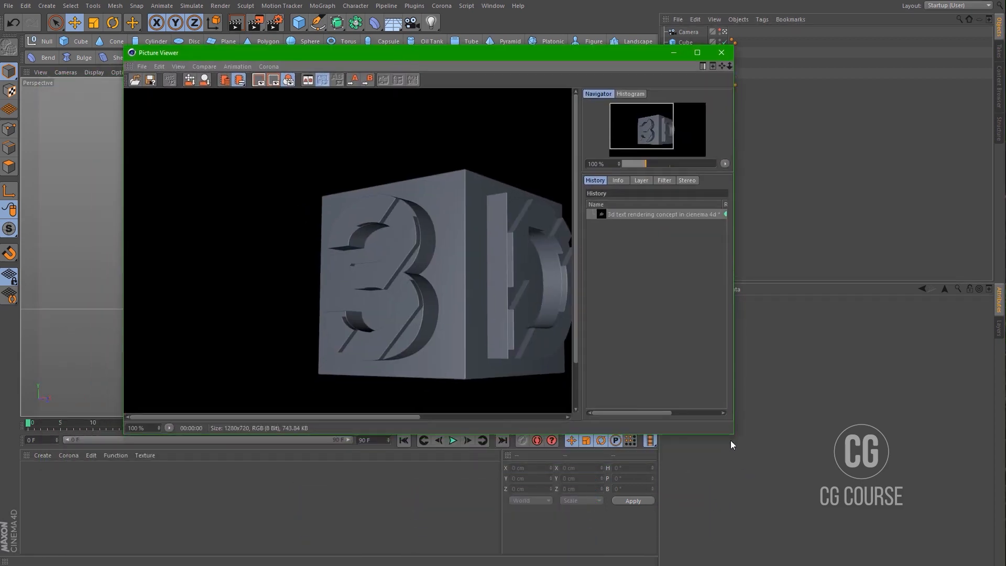
drag(733, 434, 886, 506)
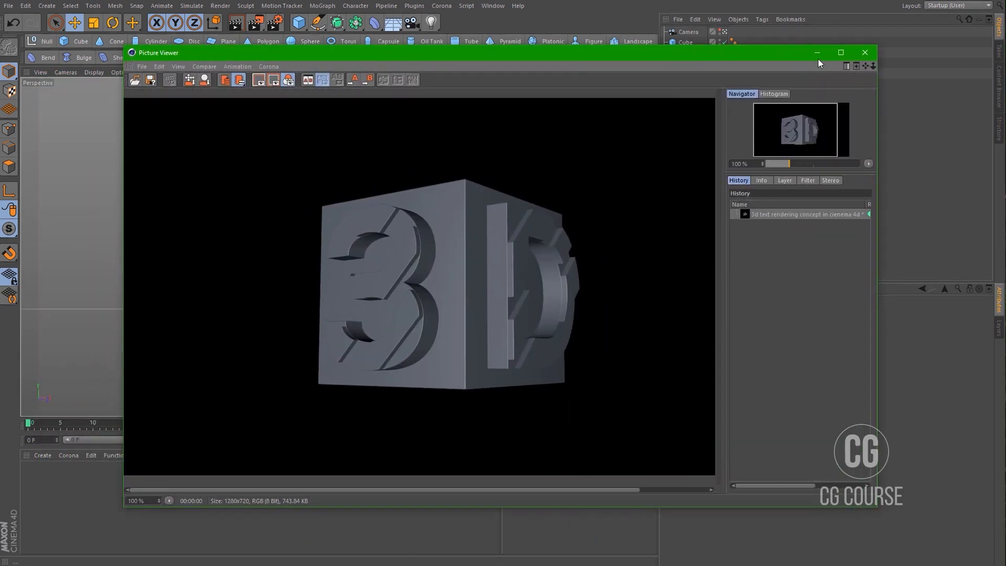
- Set the render anti-aliasing to Best and add the Ambient Occlusion effect in the render settings
click(271, 22)
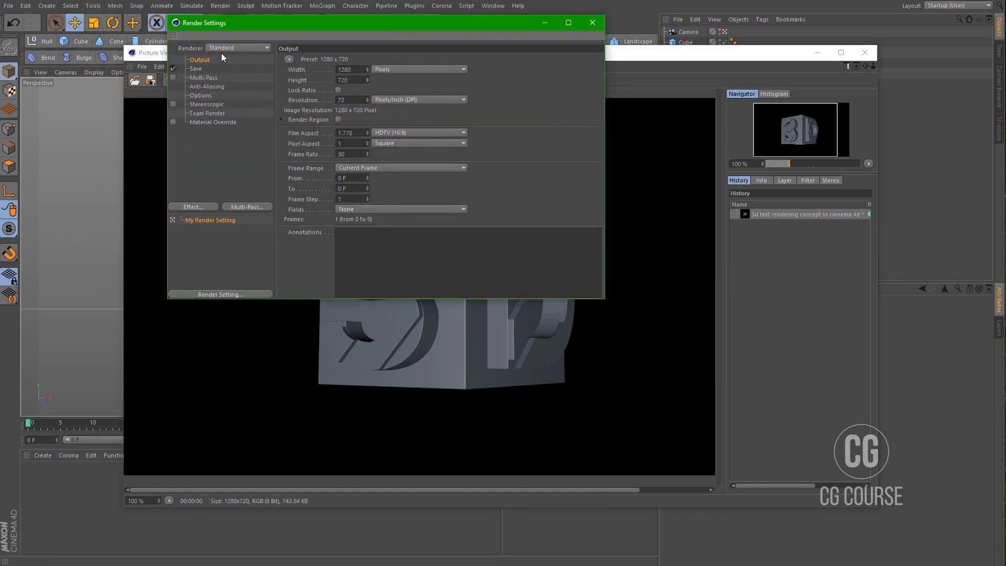
click(208, 87)
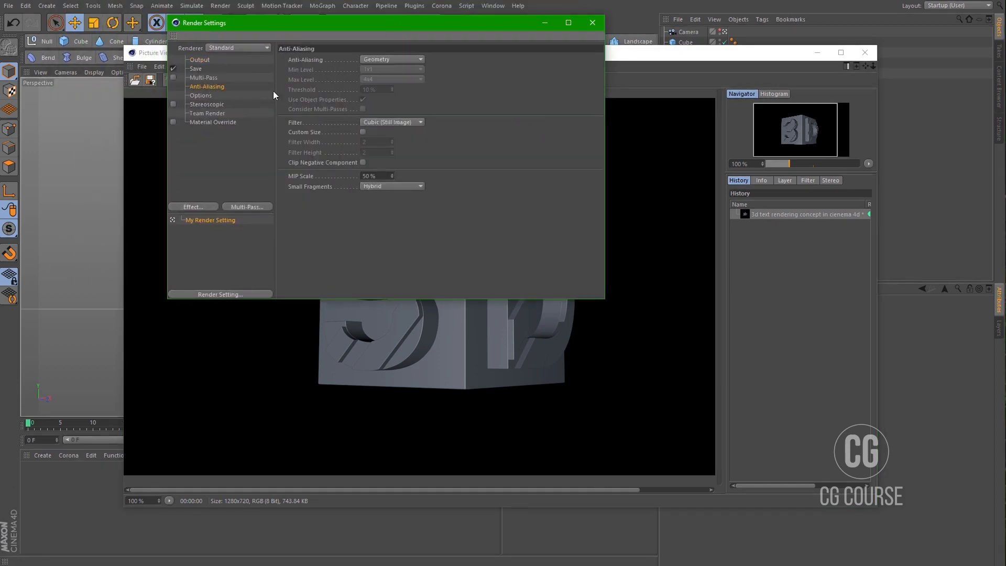
click(372, 61)
click(380, 90)
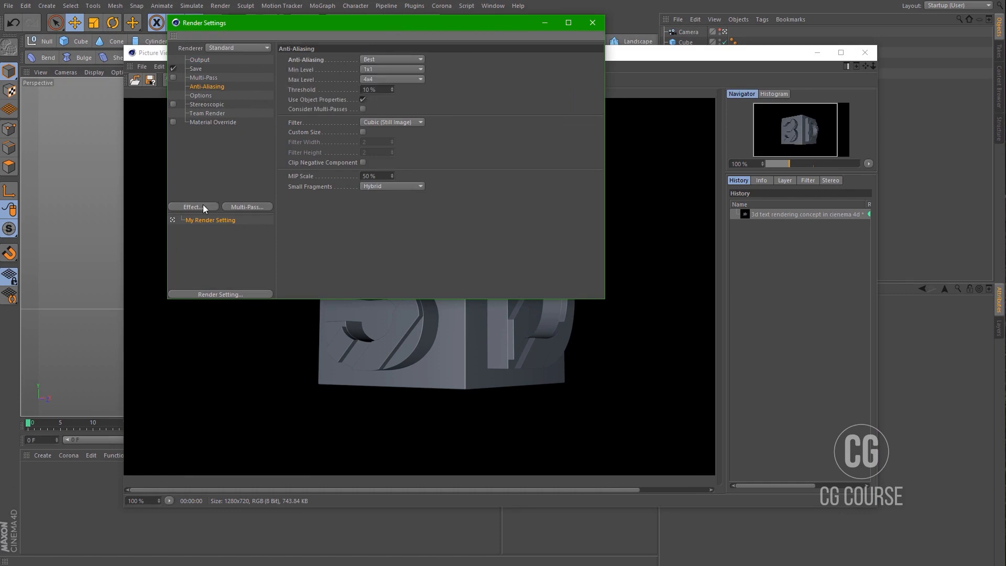
click(203, 207)
click(236, 271)
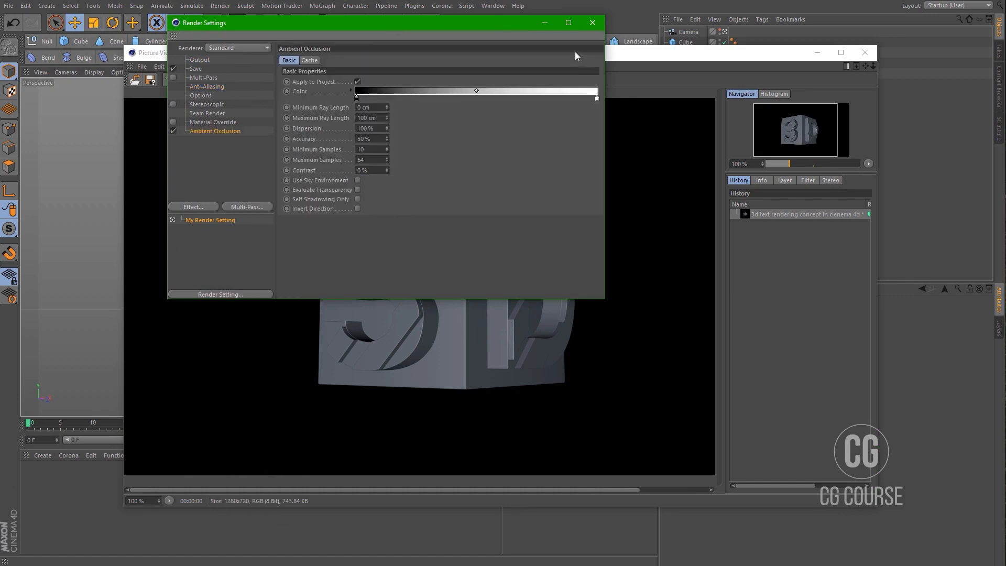
click(591, 23)
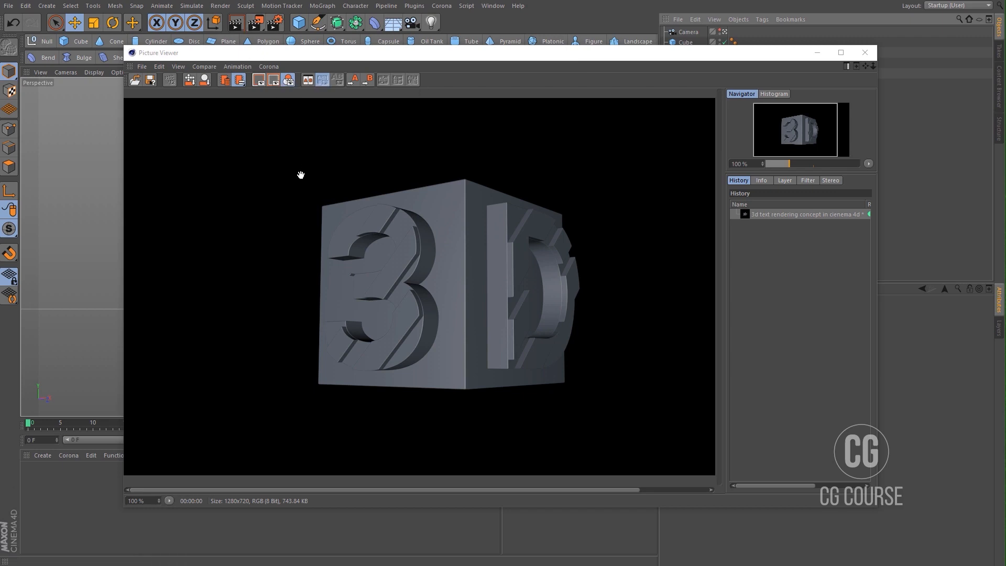
- Render the scene to the Picture Viewer with the new settings and orbit the camera slightly towards the D face
key(shift+r)
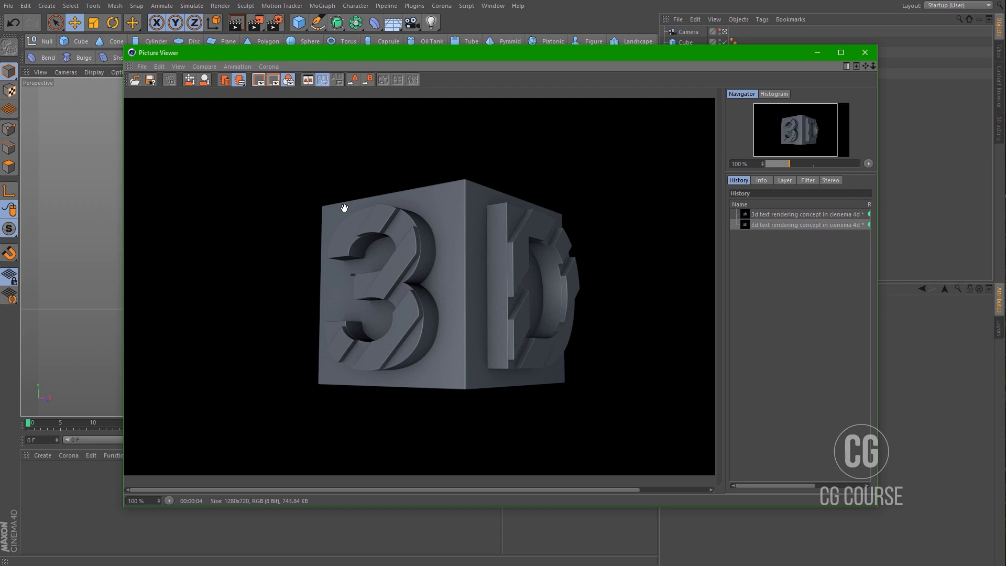
click(817, 53)
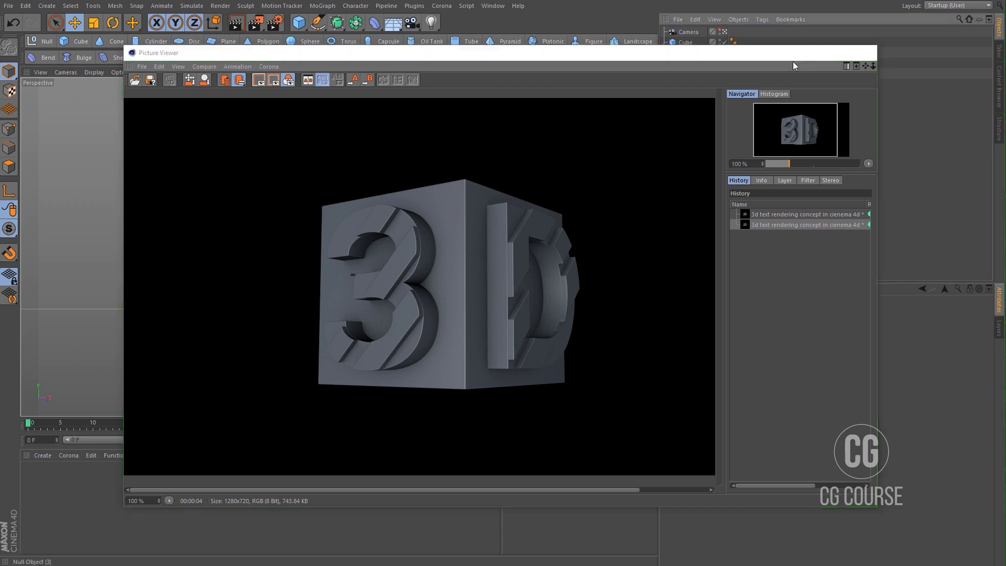
alt+drag(338, 226, 326, 227)
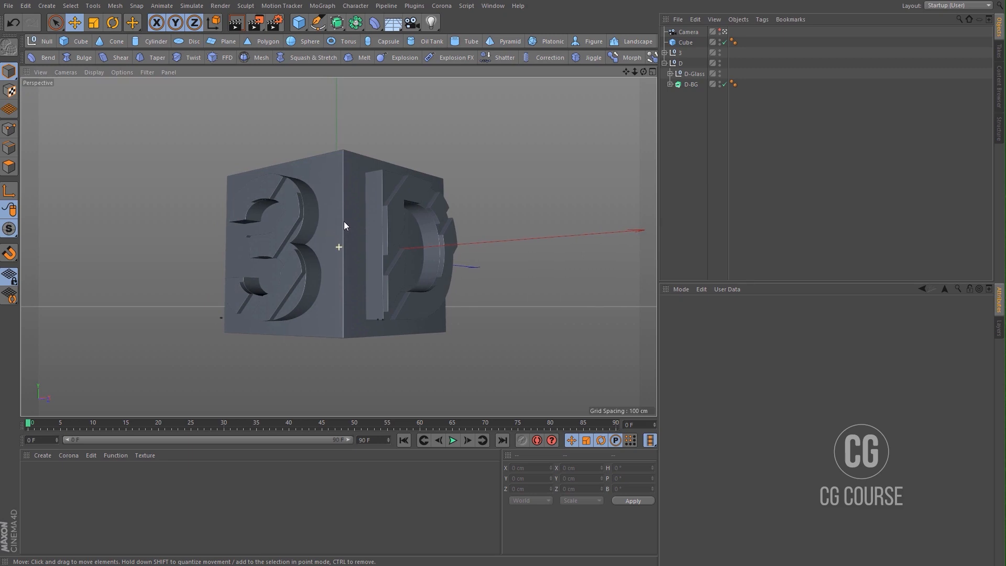
- Render the adjusted camera view to the Picture Viewer, enlarge its image area to inspect the whole frame, and minimize the viewer
click(256, 22)
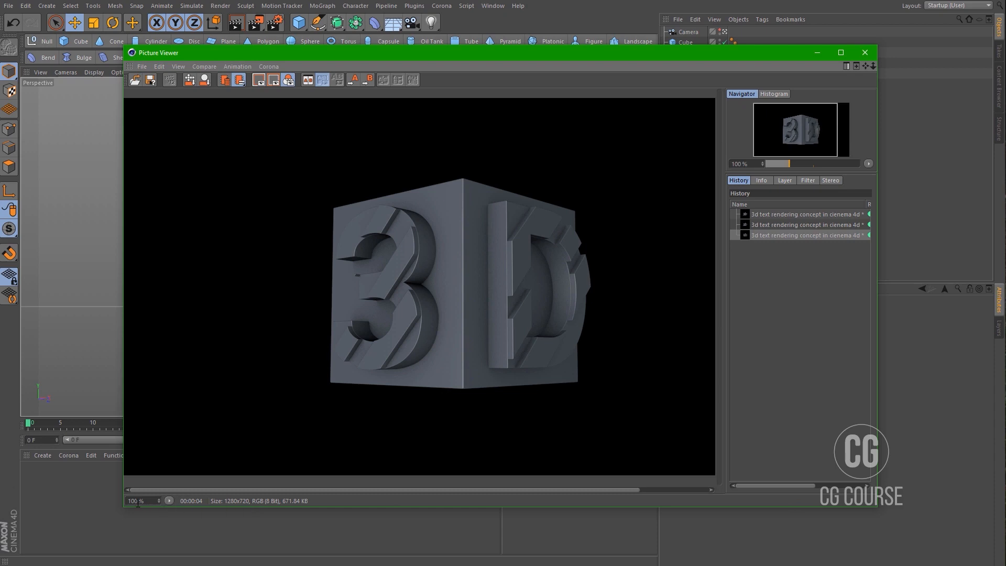
drag(123, 507, 32, 560)
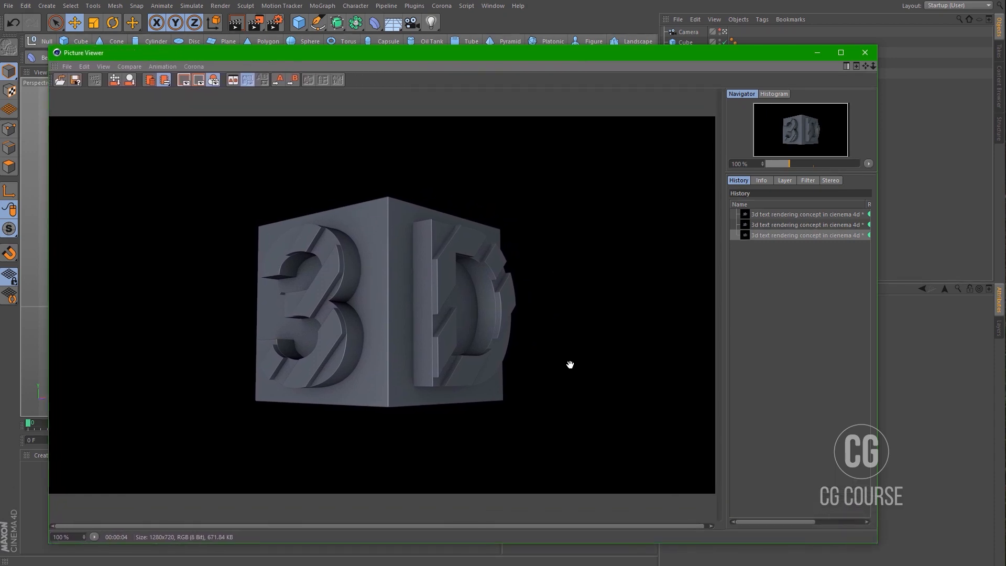
drag(724, 344, 784, 341)
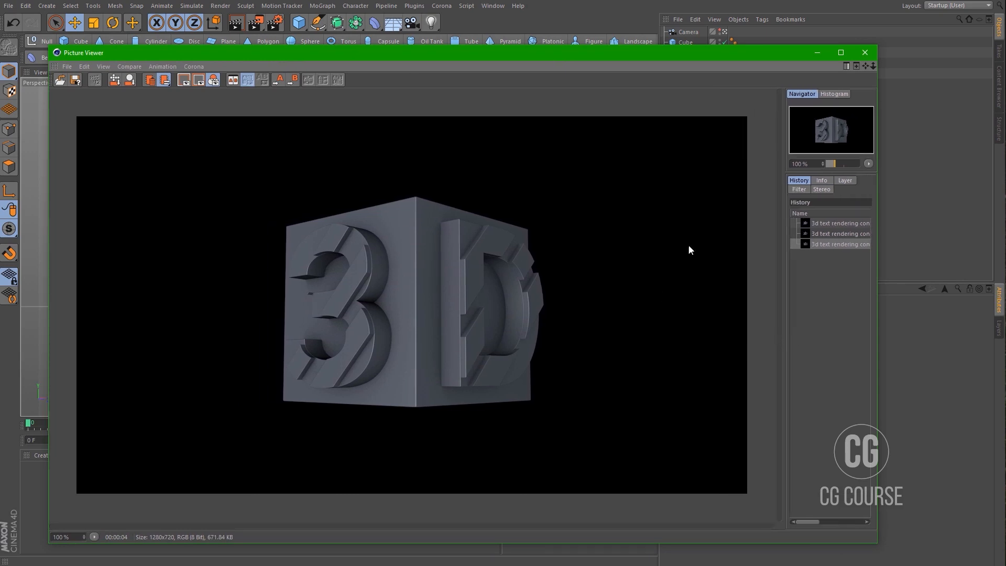
click(818, 53)
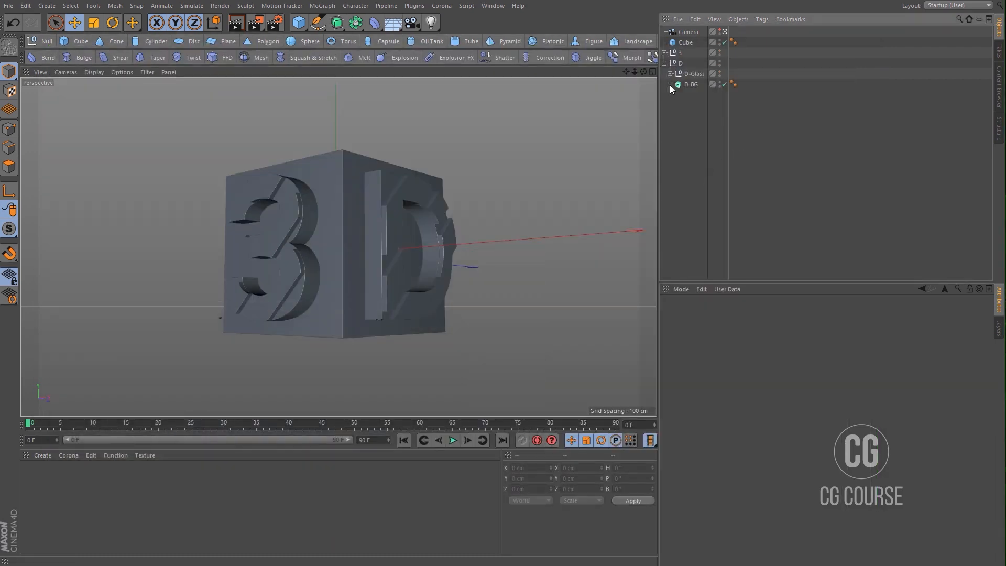
- Group the 3 and D nulls together and rename the new parent null as Text
click(663, 64)
drag(680, 92, 679, 52)
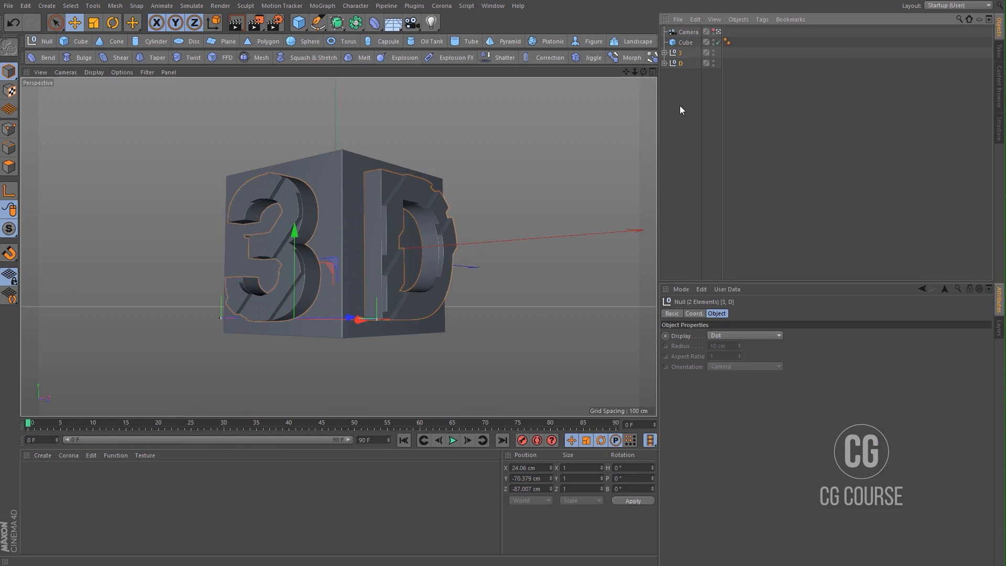
key(alt+g)
double_click(684, 53)
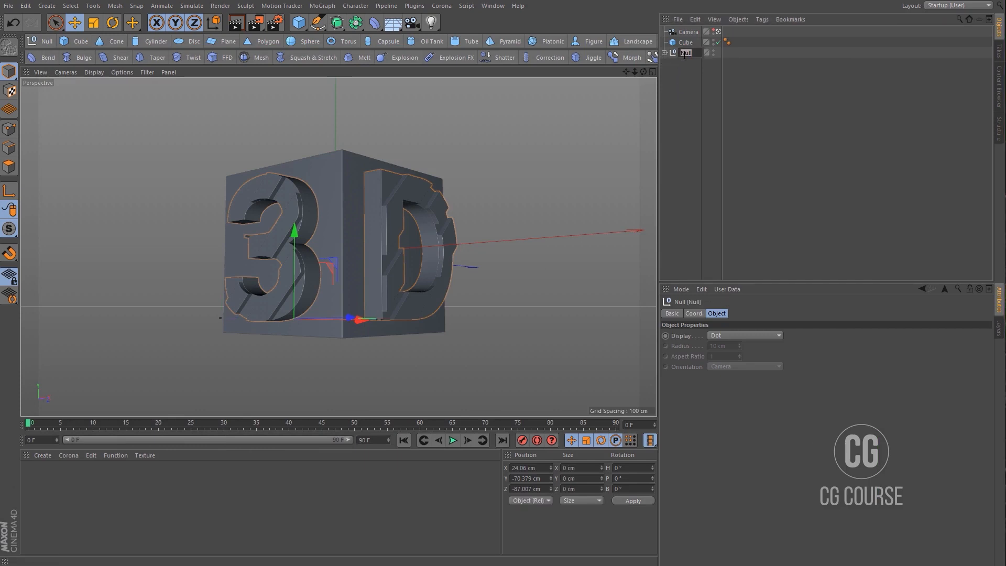
text(1)
text(ext)
key(Return)
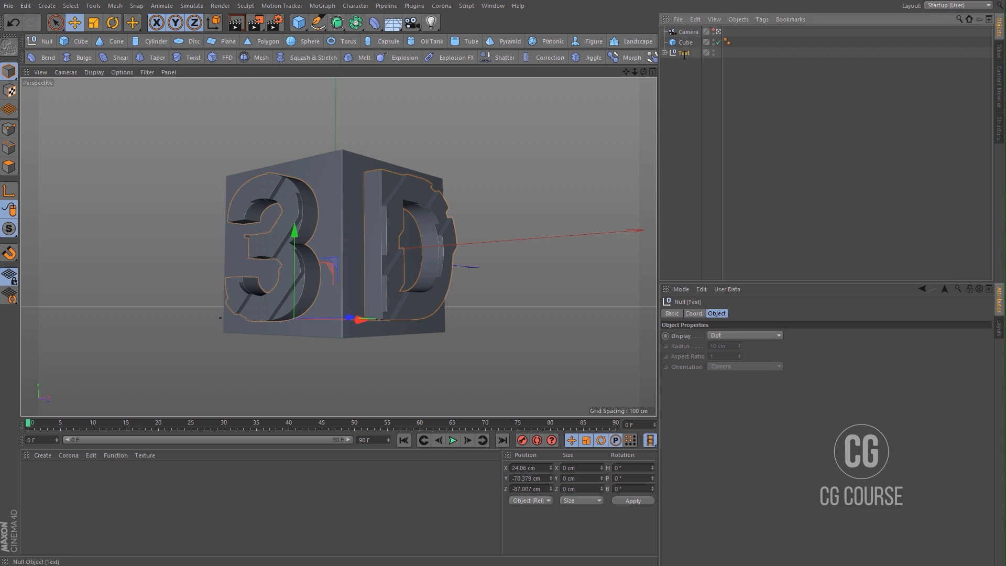
click(682, 93)
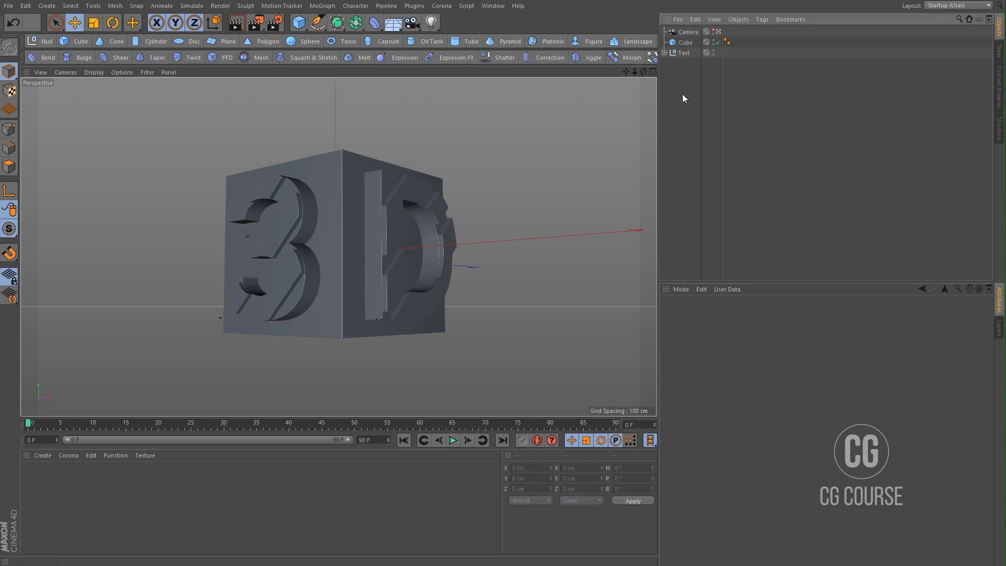
- Add a new cube at the centre of the scene and set its X and Z sizes to 50 cm
click(298, 22)
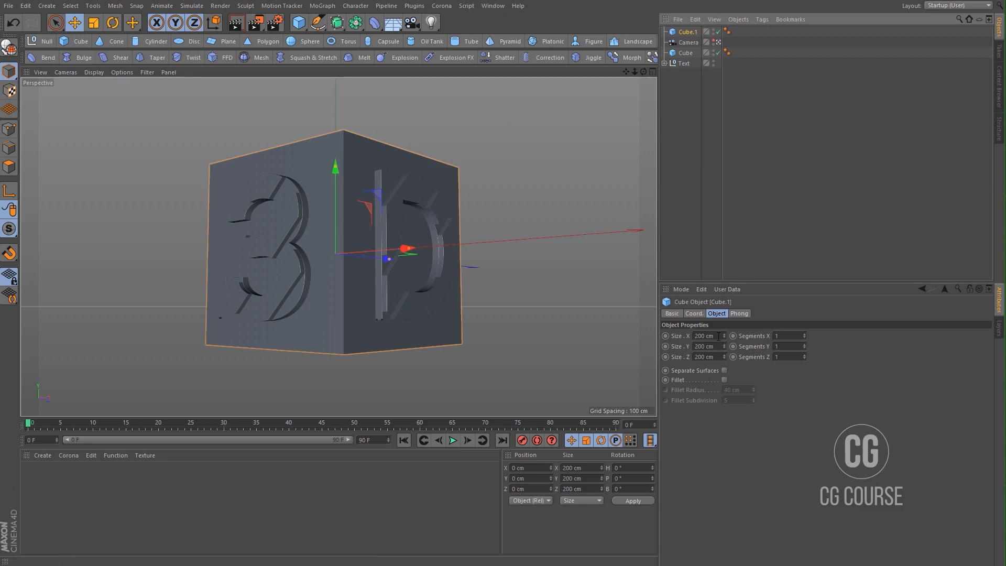
drag(719, 336, 685, 338)
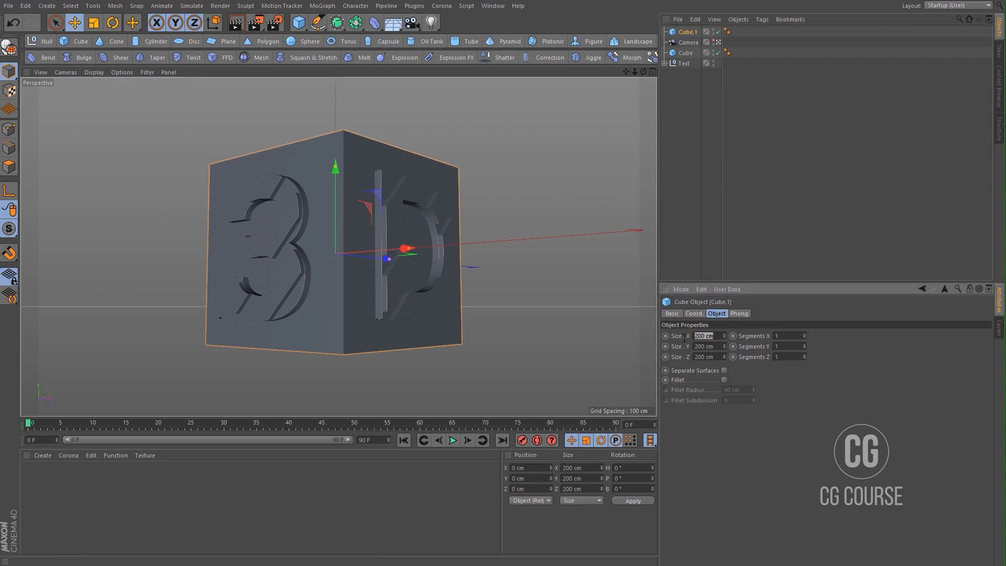
text(50)
drag(717, 357, 680, 359)
text(50)
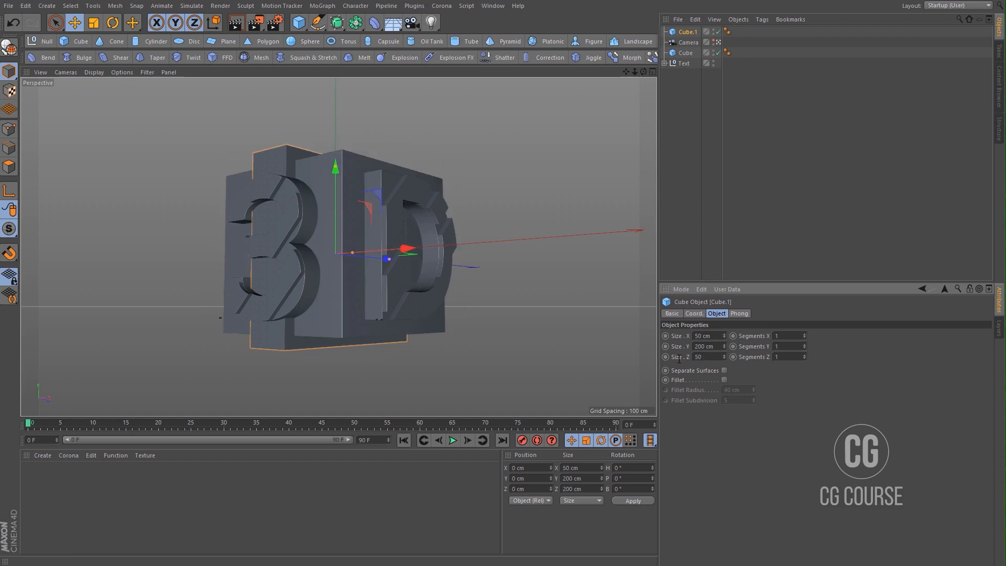
key(Return)
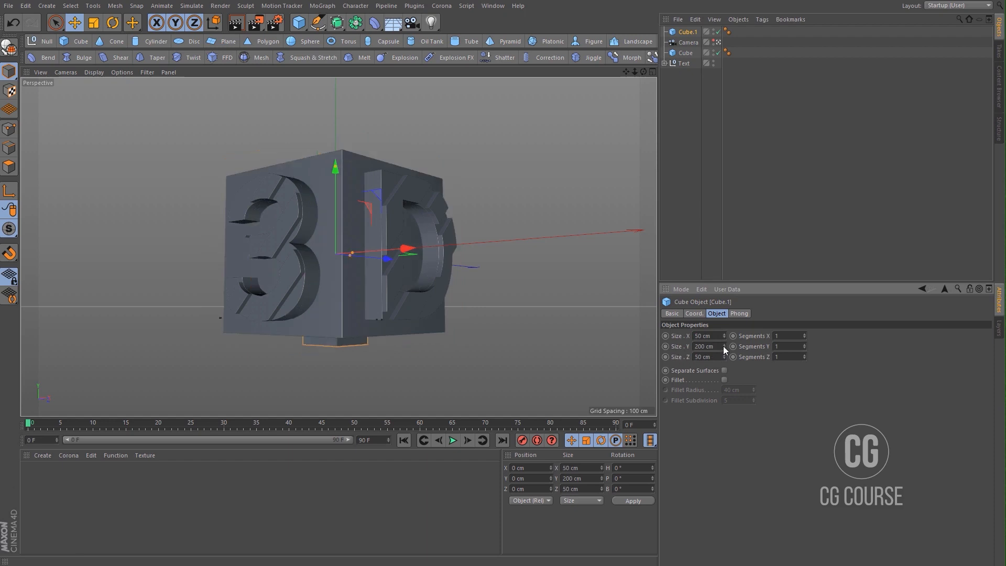
- Stretch the narrow cube's Y size to about 472 cm and enable its Fillet with a 1 cm radius
drag(723, 346, 724, 262)
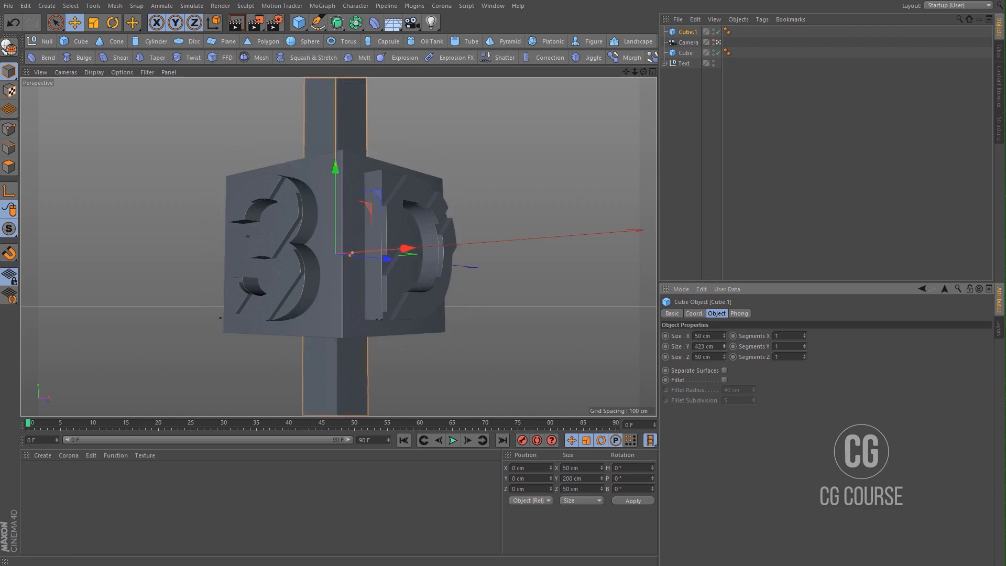
drag(723, 346, 721, 340)
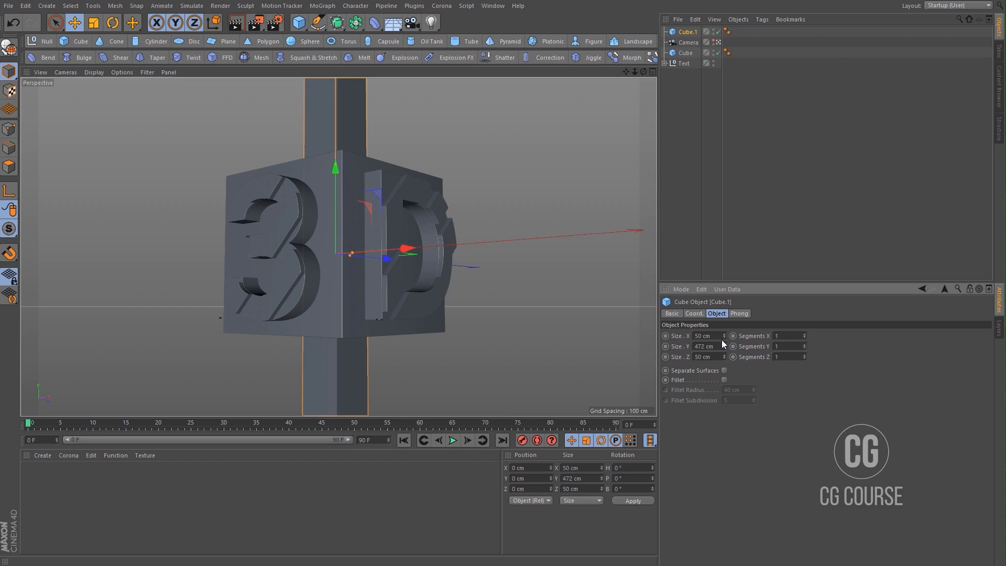
click(724, 380)
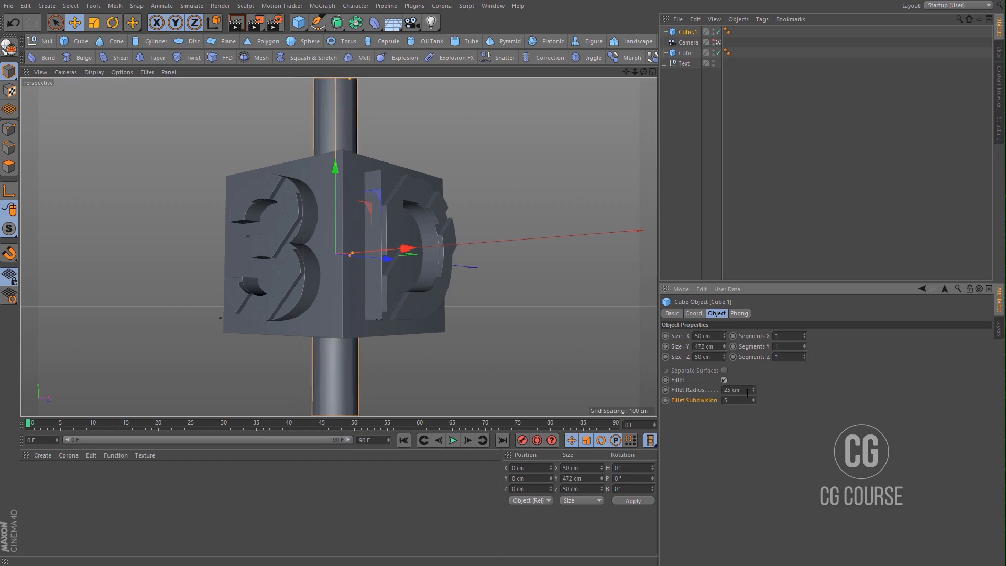
click(748, 392)
text(1)
key(Return)
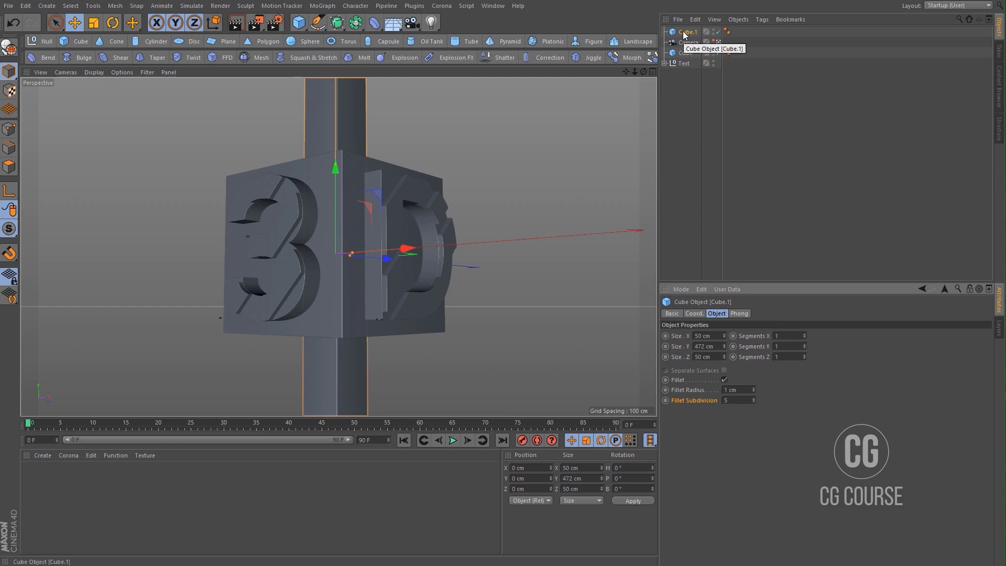
- Duplicate the tall filleted cube and set the copy's X and Z sizes to 90 cm
ctrl+drag(684, 34, 686, 40)
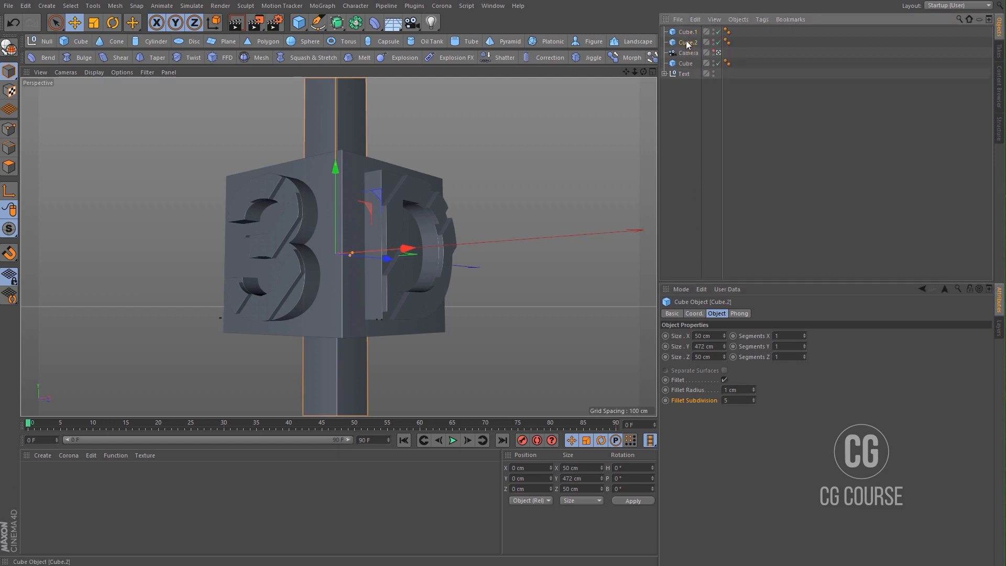
click(699, 336)
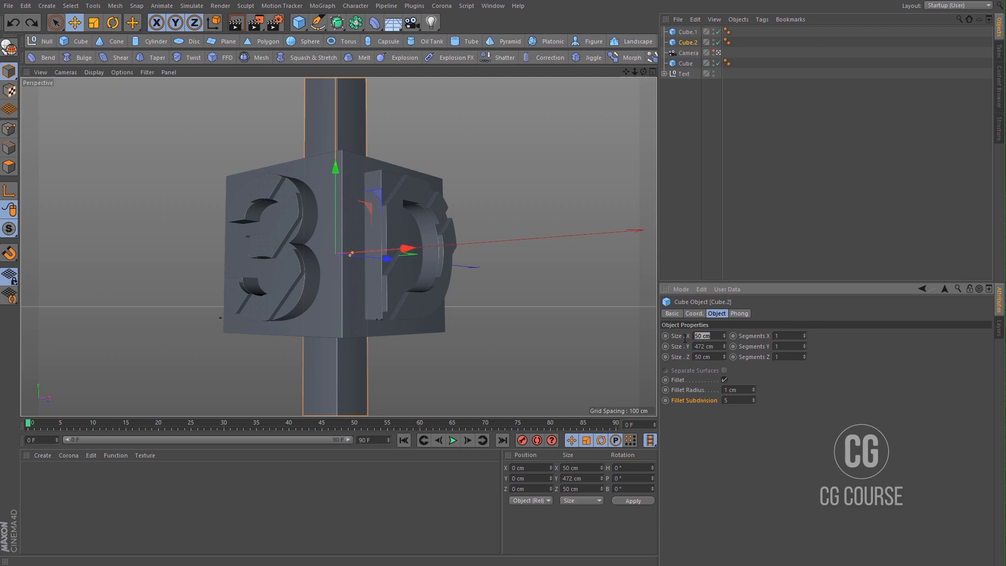
text(90)
click(702, 357)
text(90)
key(Return)
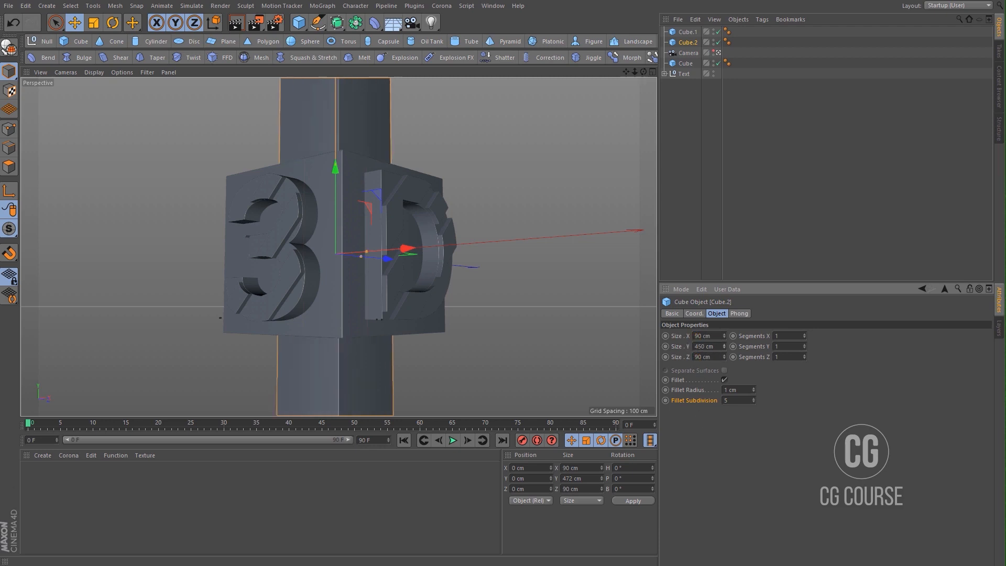
- Shorten the 90 cm wide cube's Y size to about 337 cm and shift the camera framing slightly
drag(724, 346, 724, 401)
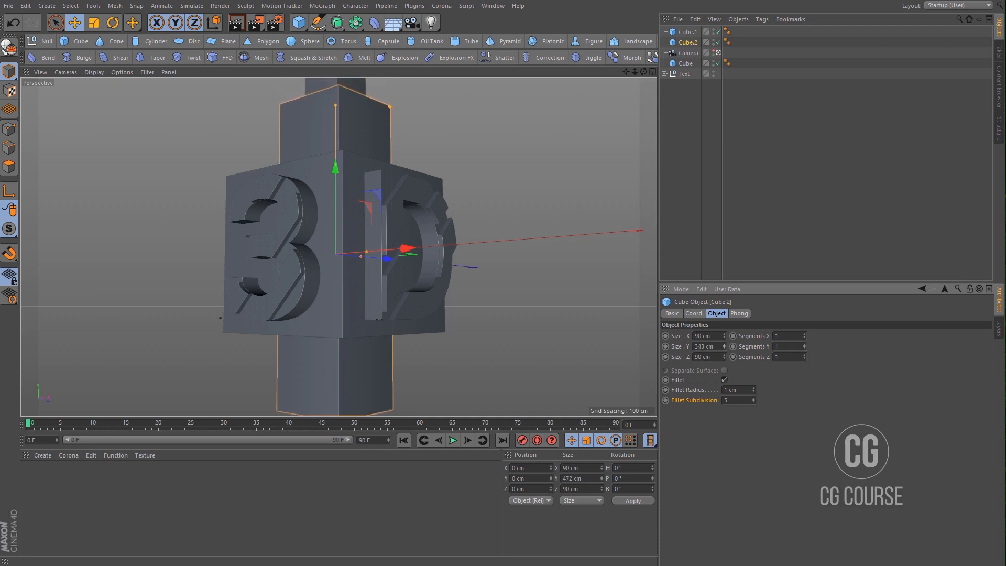
drag(724, 401, 724, 404)
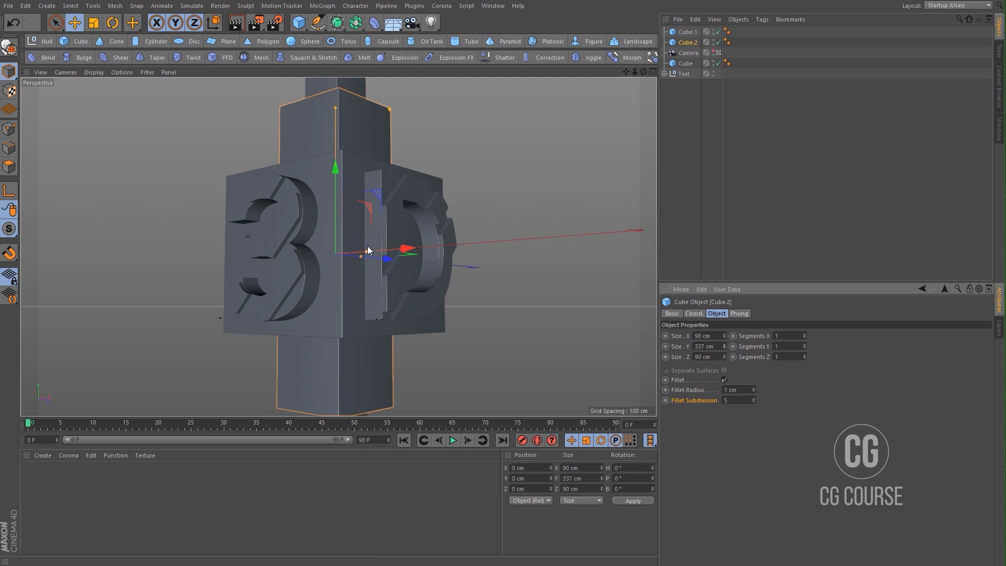
click(355, 240)
alt+middle_drag(355, 240, 354, 235)
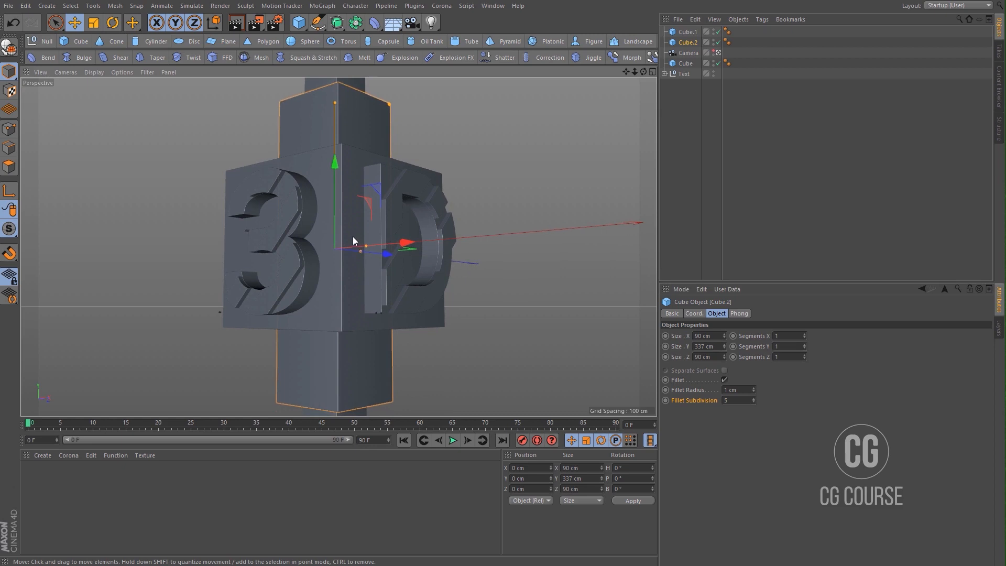
- Duplicate the 90 cm wide cube, setting the copy's X and Z sizes to 130 cm and its height to about 244 cm
drag(688, 42, 687, 52)
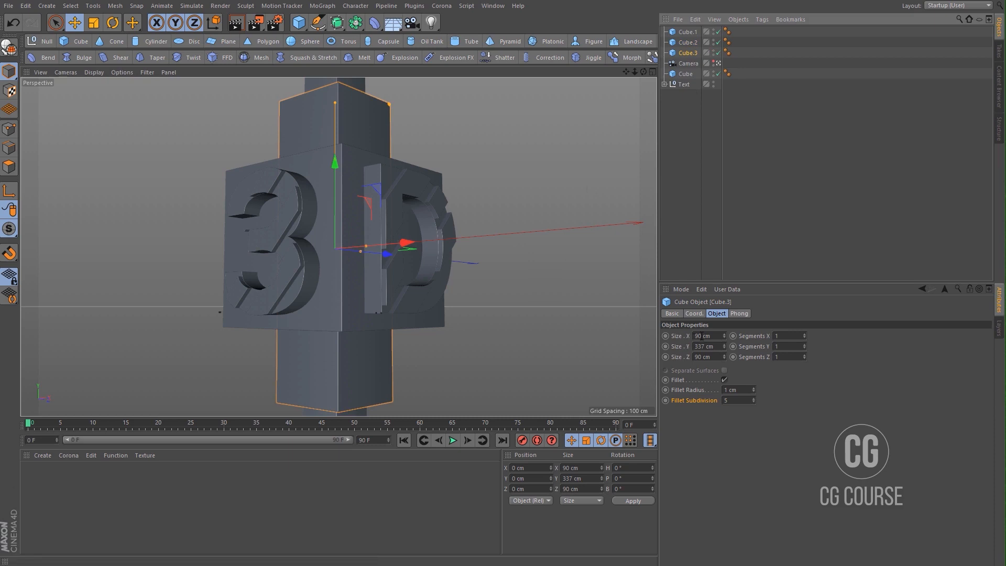
click(701, 336)
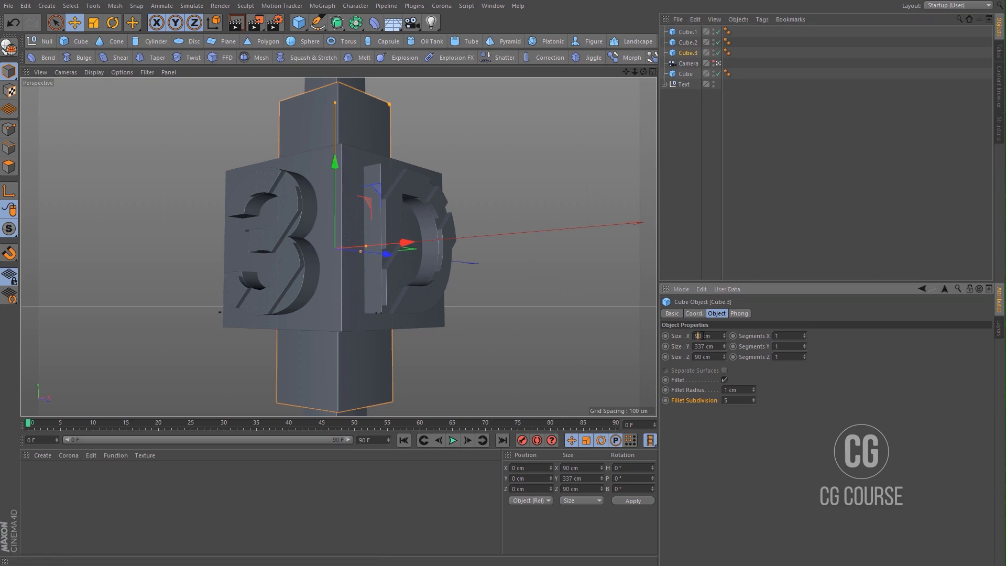
double_click(699, 335)
text(130)
double_click(700, 357)
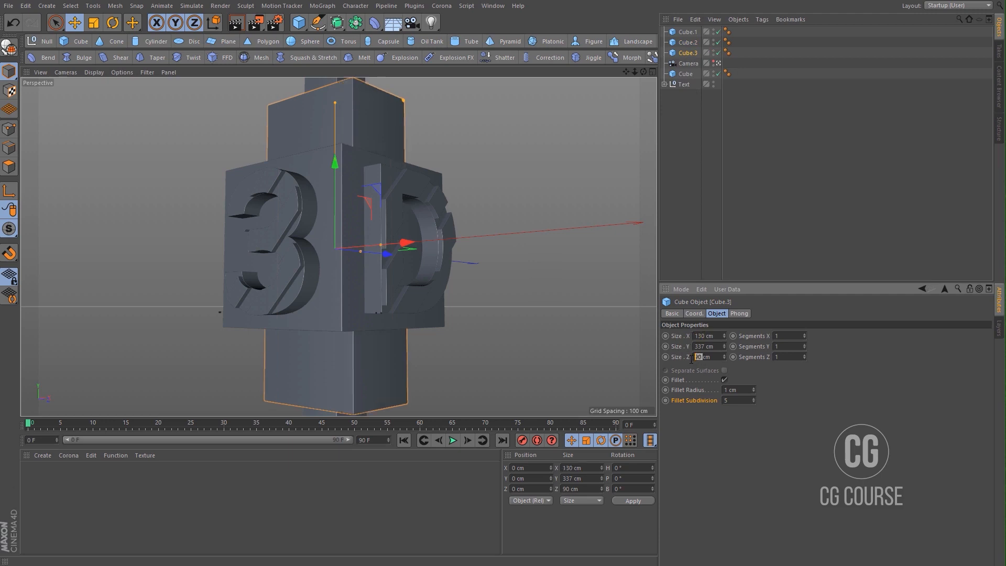
text(130)
key(Return)
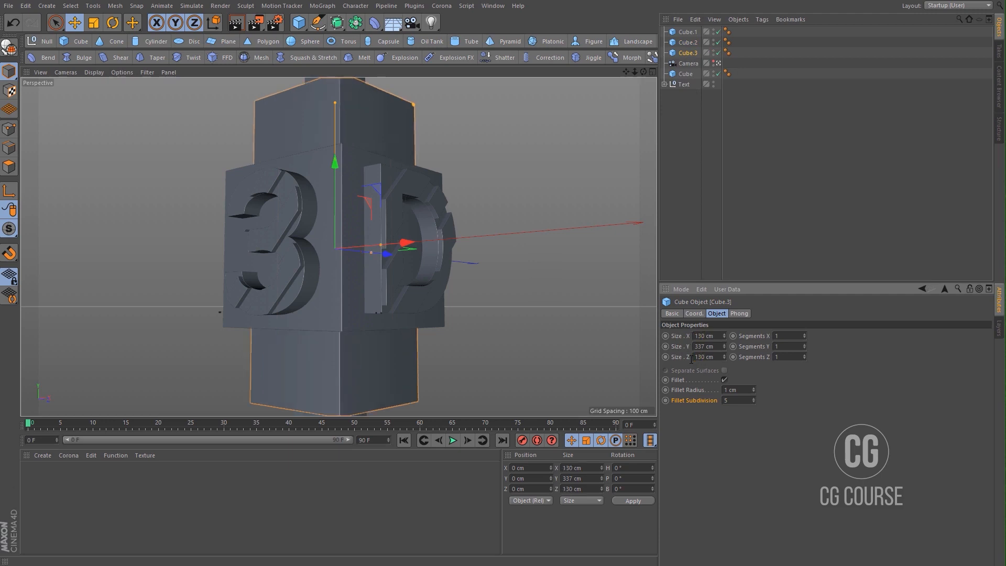
drag(334, 103, 334, 142)
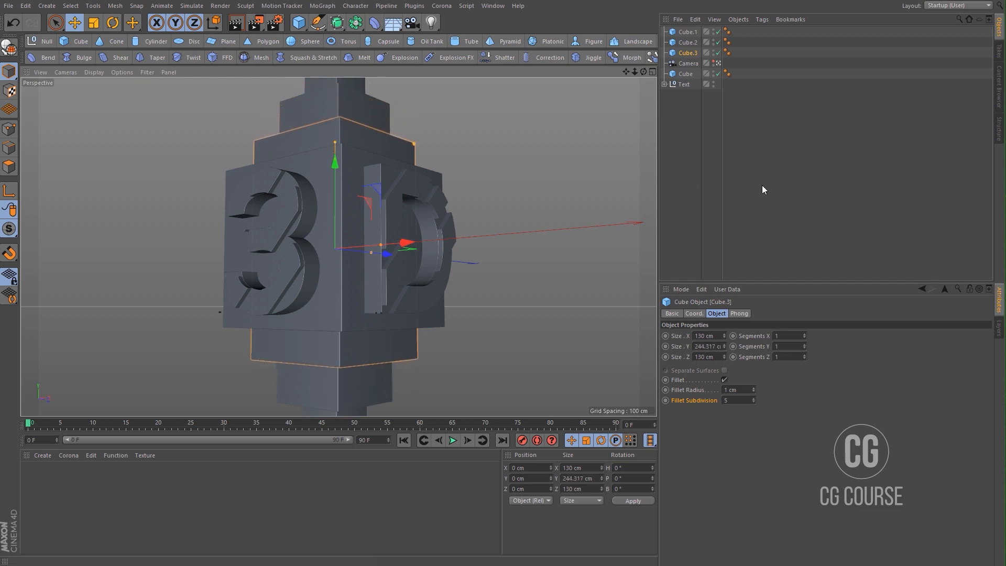
- Deselect the cube and test-render the stacked cubes and lettering through the camera
click(687, 181)
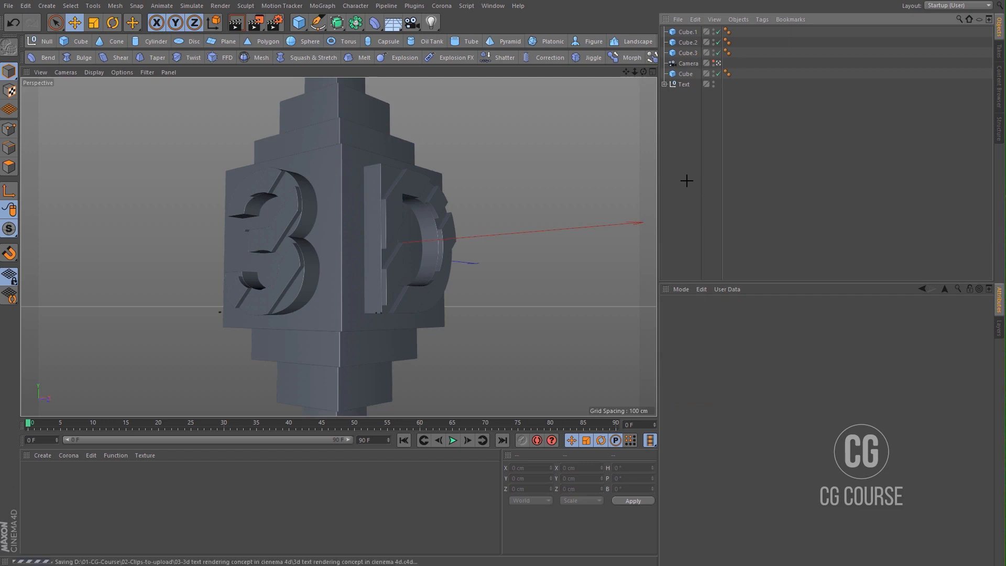
click(255, 21)
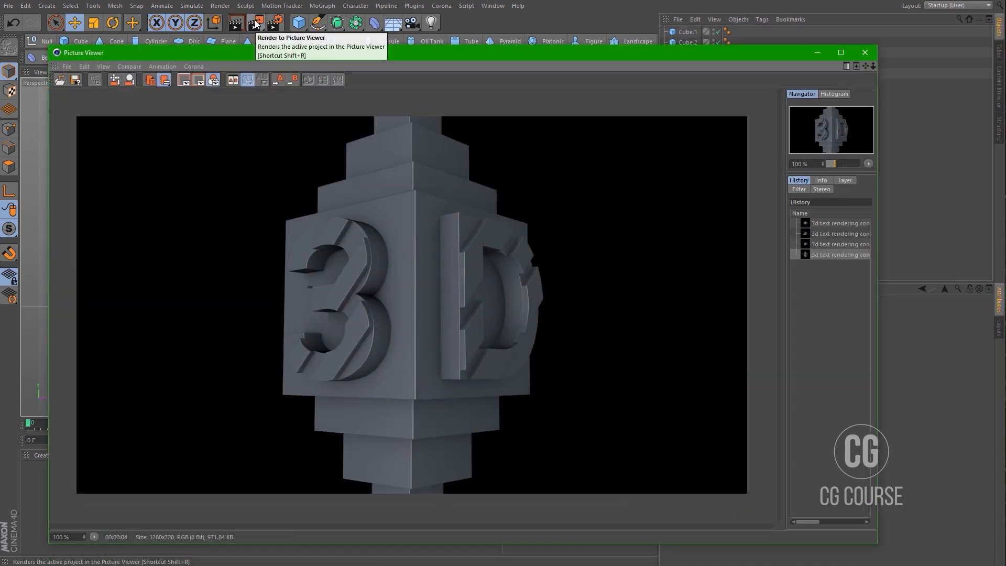
click(864, 53)
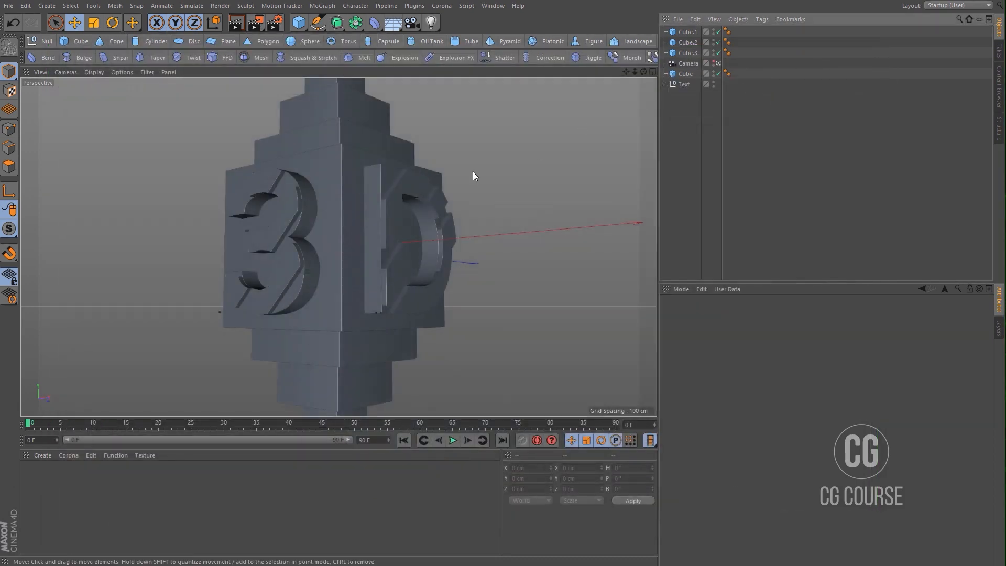
- Set the camera's pitch rotation to 0° and its heading rotation to 45°
click(697, 64)
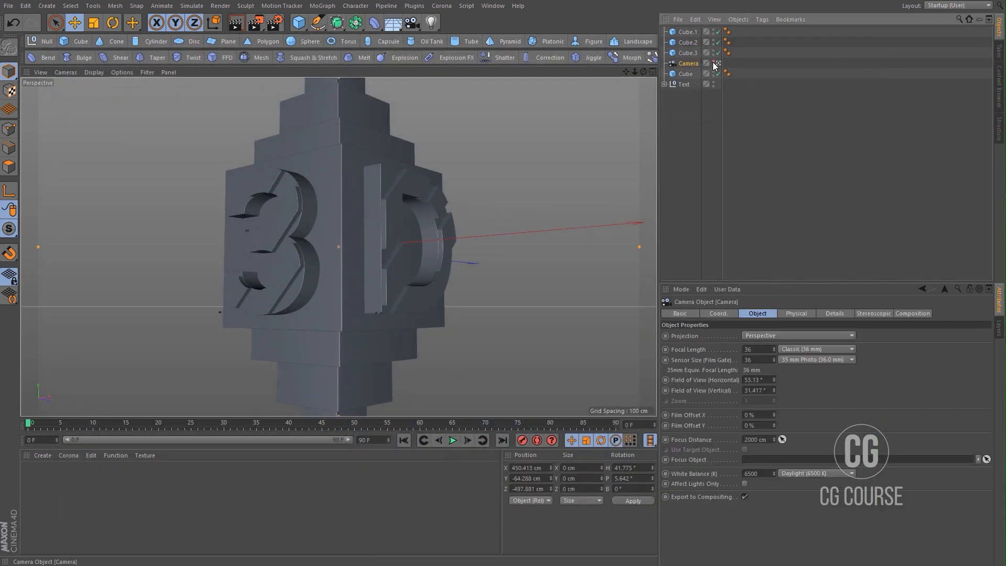
middle_click(507, 218)
scroll(471, 184, down, 8)
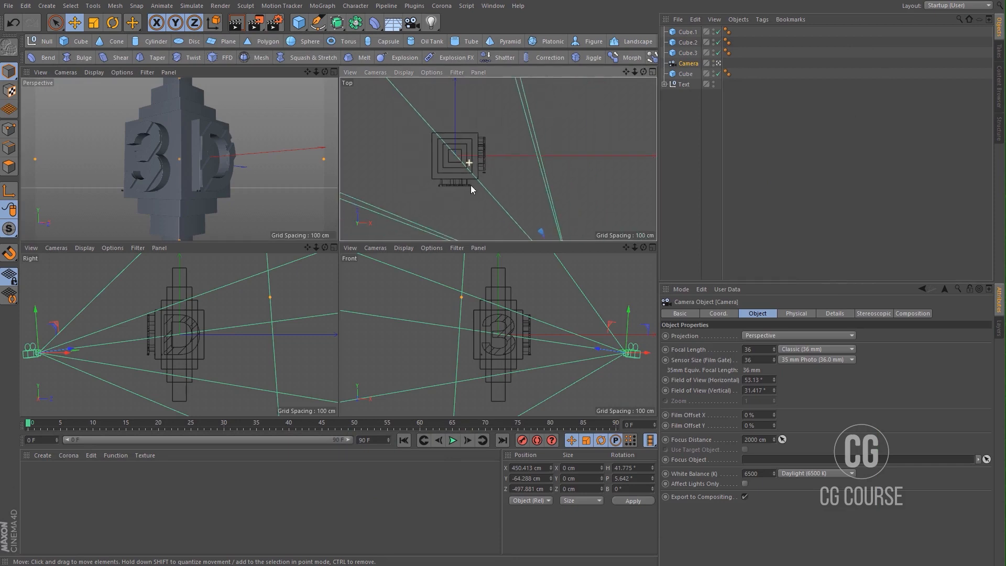
middle_drag(483, 178, 512, 185)
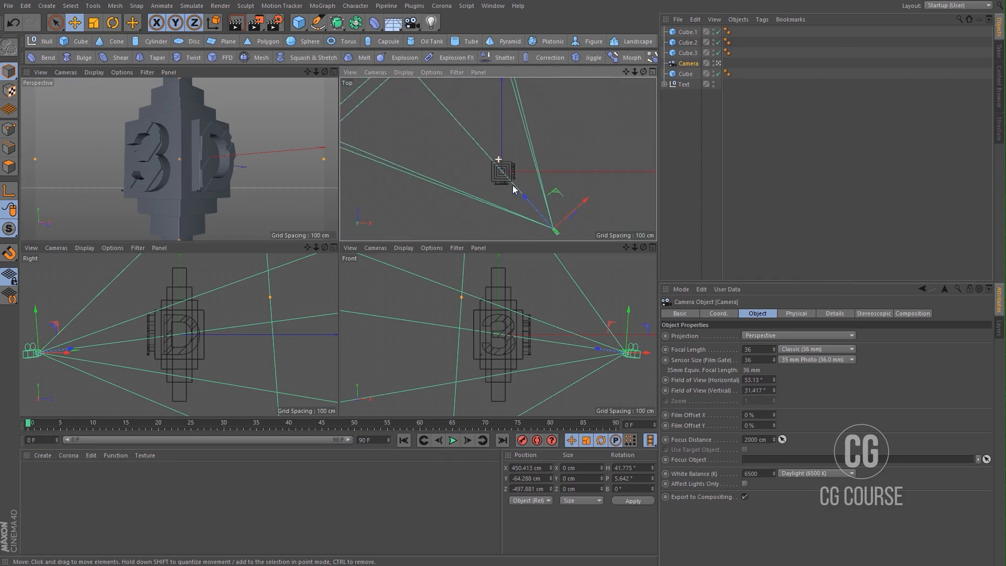
click(726, 313)
double_click(825, 346)
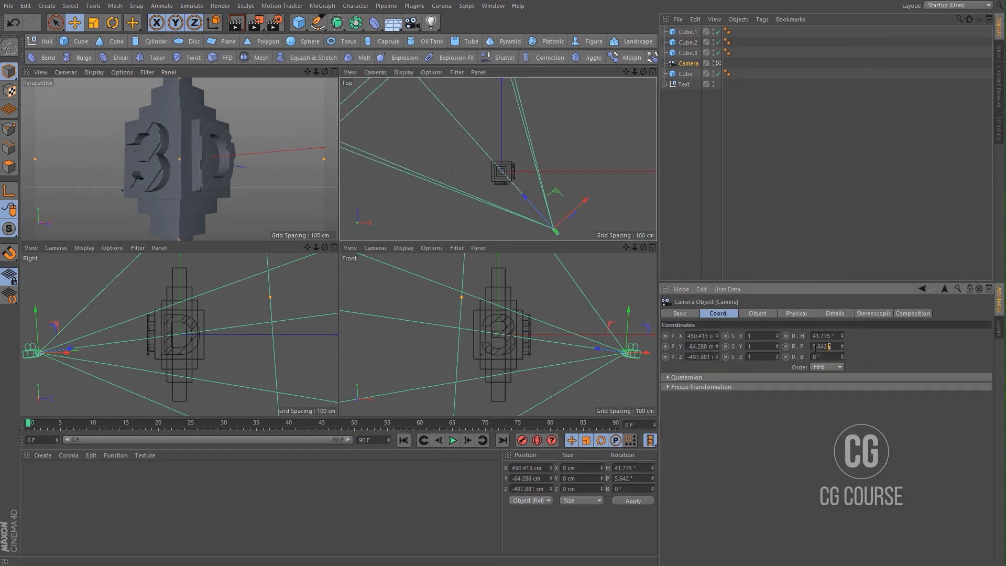
text(0)
key(Return)
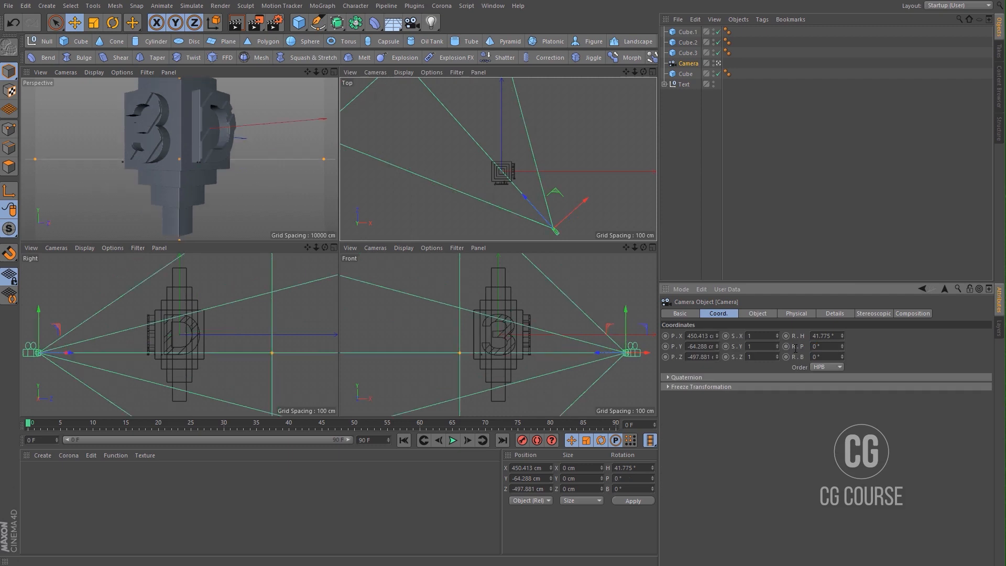
double_click(826, 335)
text(45)
key(Return)
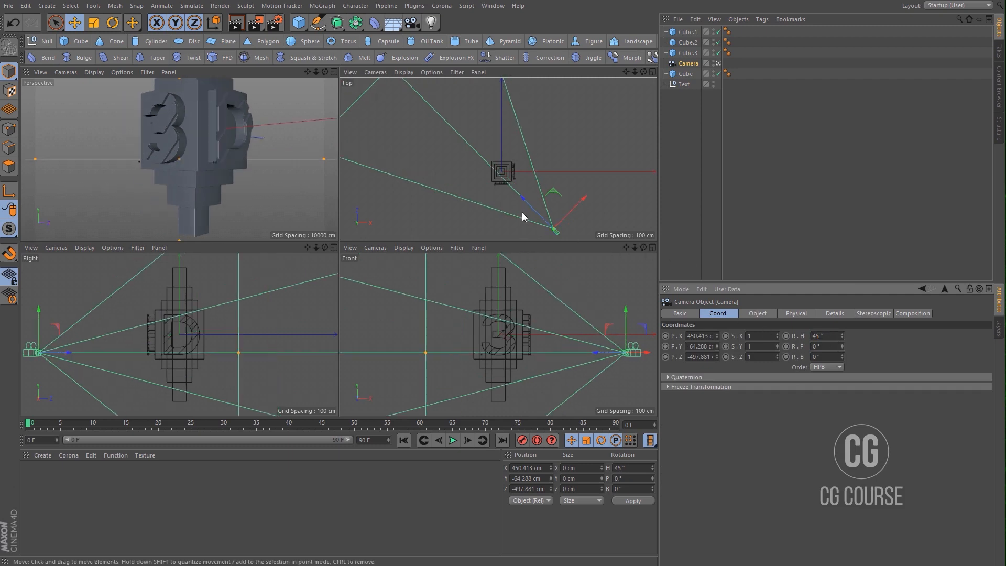
- Move the camera to about X 429 cm and Z -429 cm, aligned with the cube's corner, and raise it to about Y -3 cm
scroll(545, 212, up, 3)
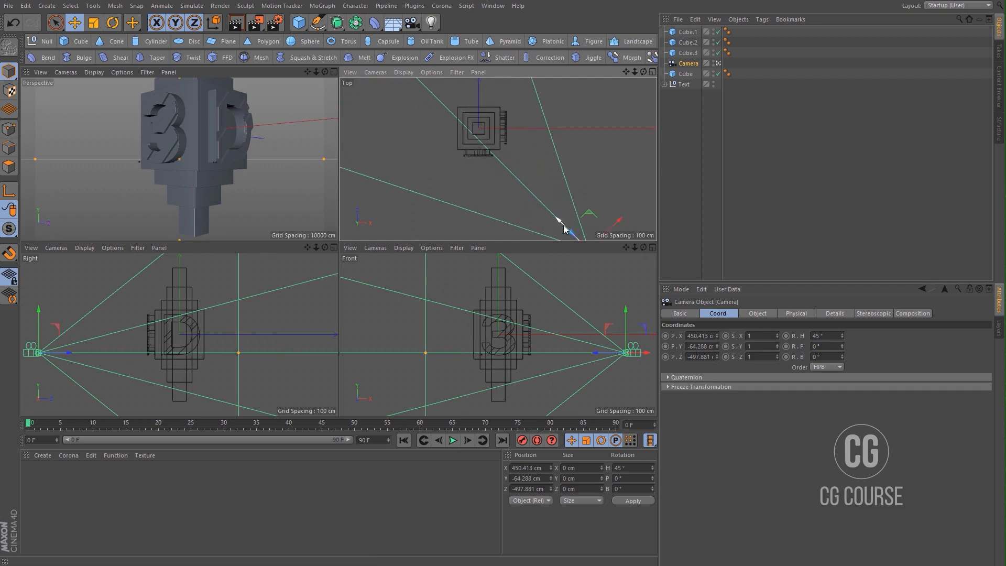
drag(562, 224, 496, 155)
scroll(503, 162, up, 3)
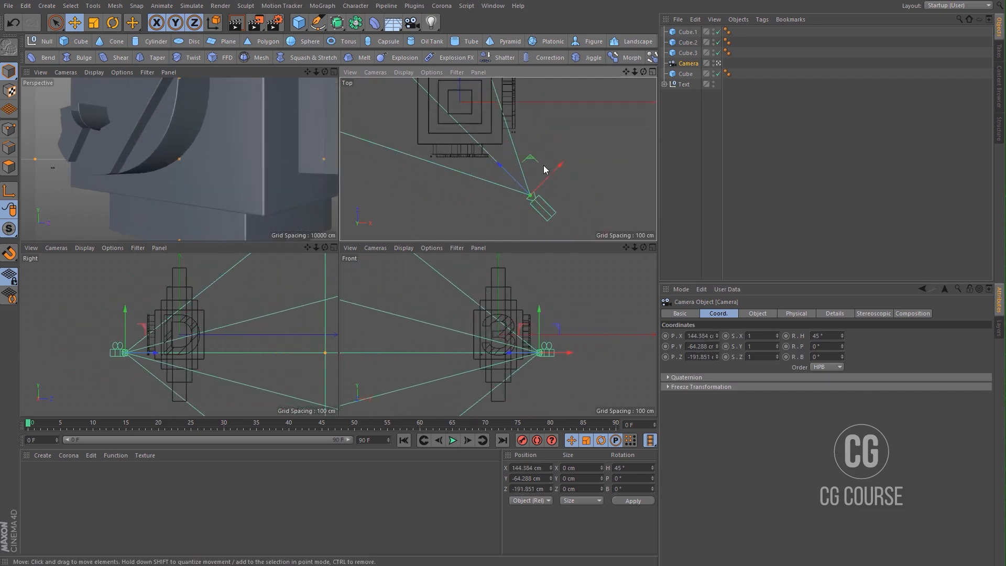
drag(548, 178, 637, 279)
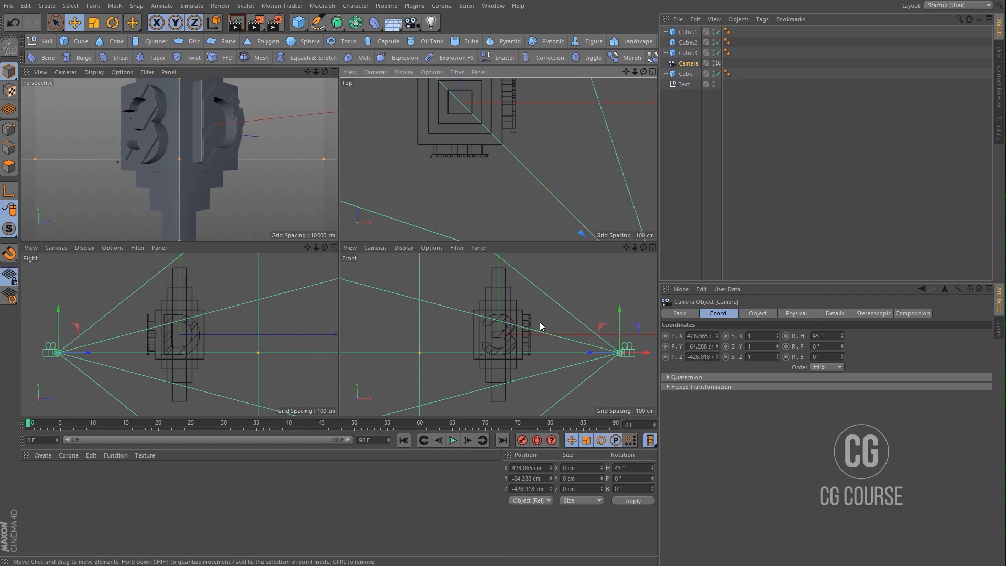
drag(618, 317, 624, 300)
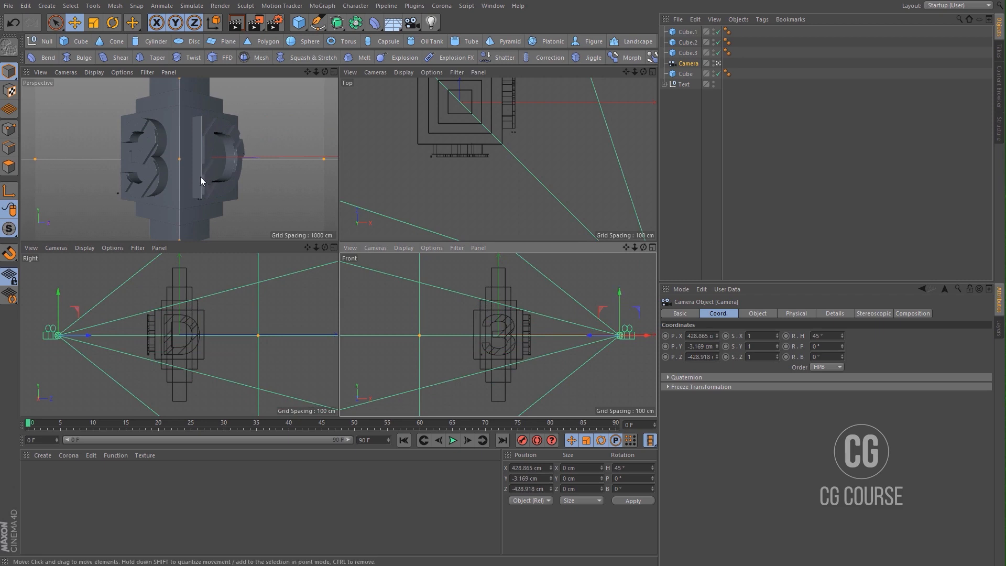
- Orbit the camera slightly below the cube and set its heading to 45° and its pitch to 8°
alt+drag(179, 159, 178, 145)
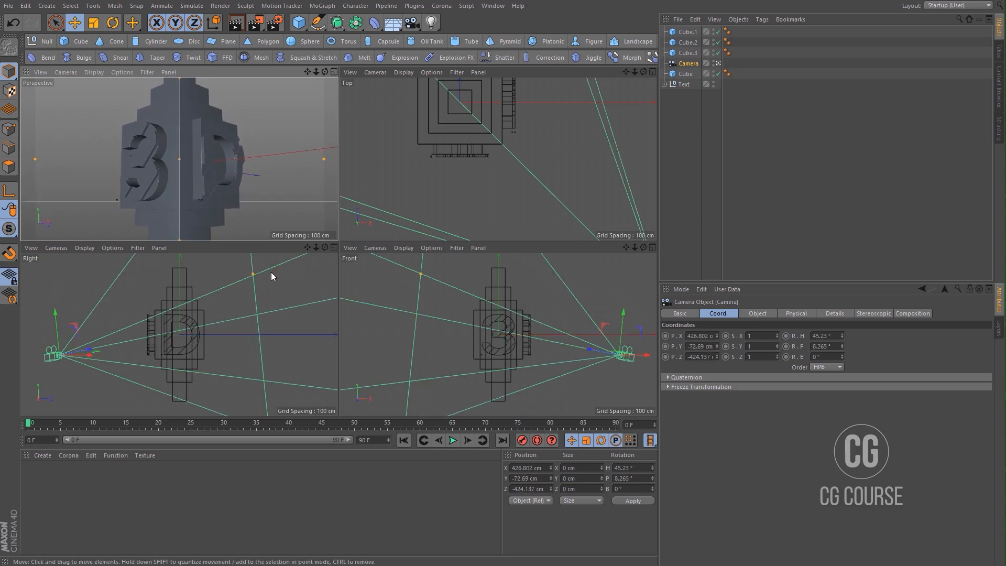
double_click(833, 336)
text(45)
key(Return)
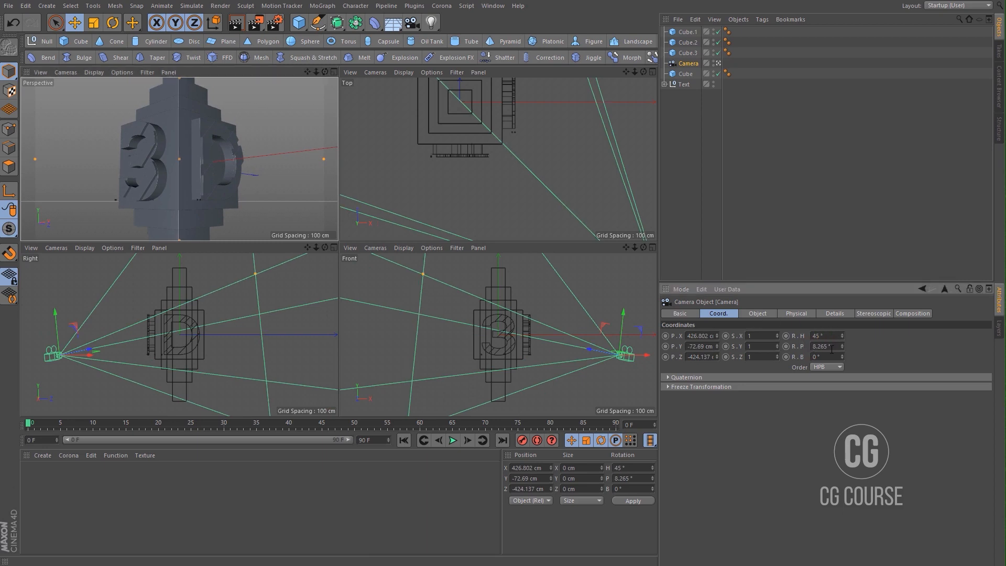
double_click(832, 348)
text(8)
key(Return)
- Pull the camera back to about X 450 cm, Y -77 cm, Z -448 cm and test-render the new framing
middle_click(209, 185)
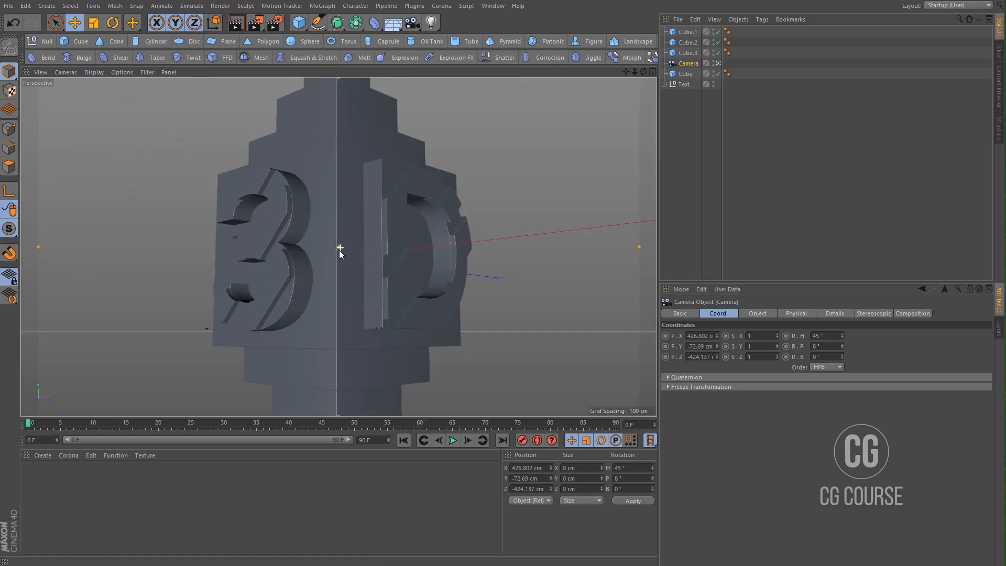
scroll(338, 250, down, 2)
scroll(338, 253, up, 1)
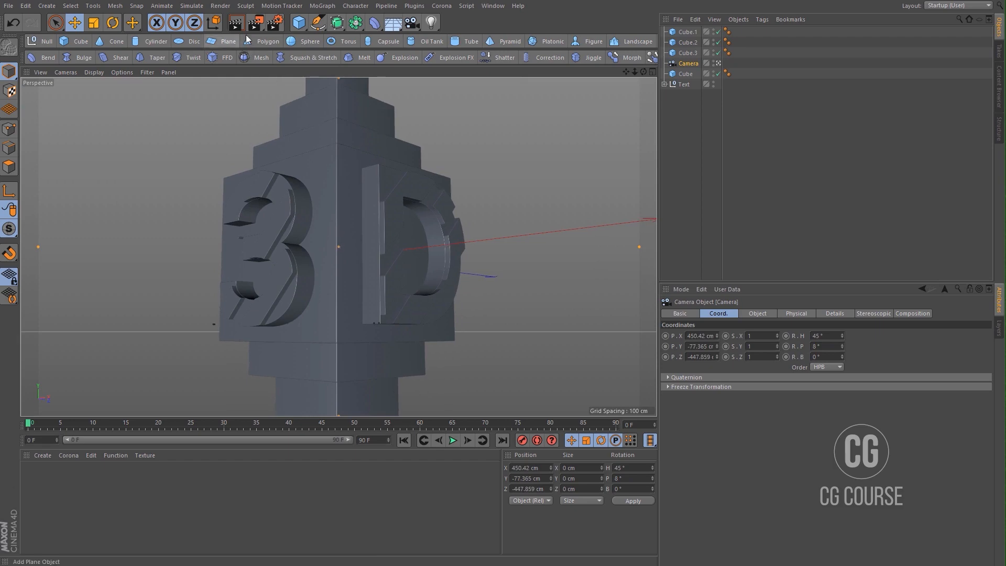
click(256, 22)
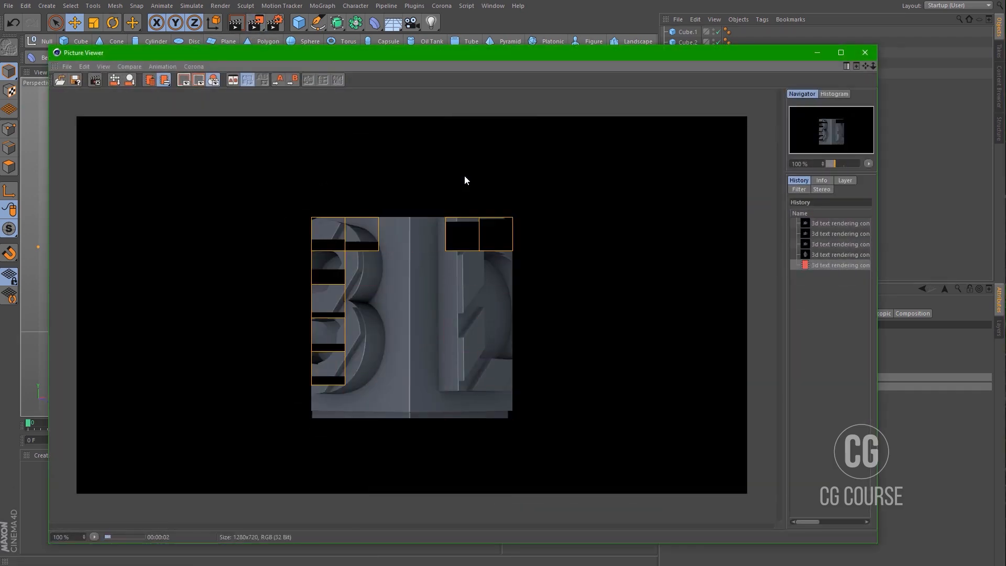
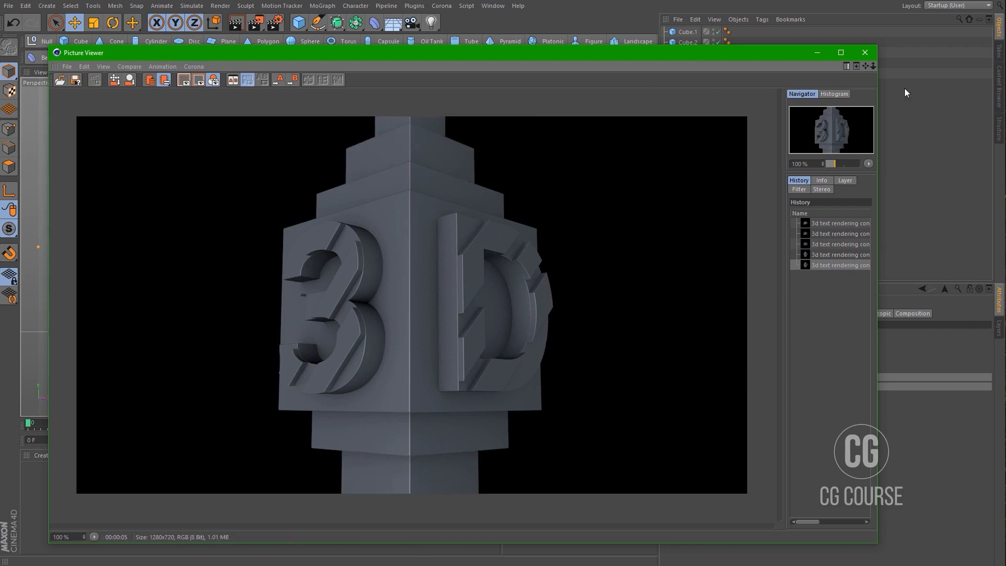
click(817, 52)
- Move the camera to the start of the object hierarchy and group the four cubes under one null
drag(693, 64, 688, 34)
click(684, 42)
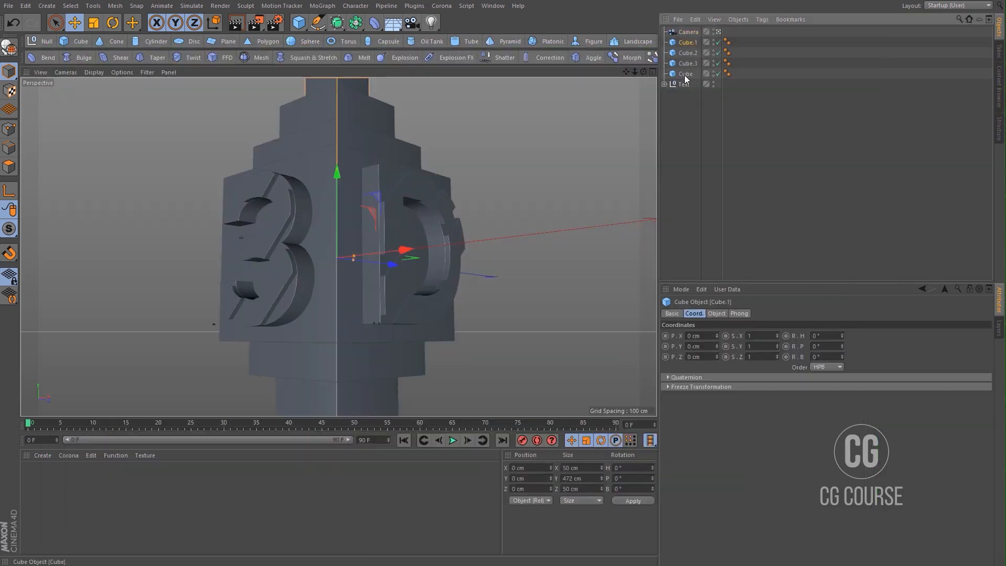
shift+click(685, 74)
key(alt+g)
- Rename the cubes' null BG-Cubes and place it below the Text group in the hierarchy
double_click(686, 42)
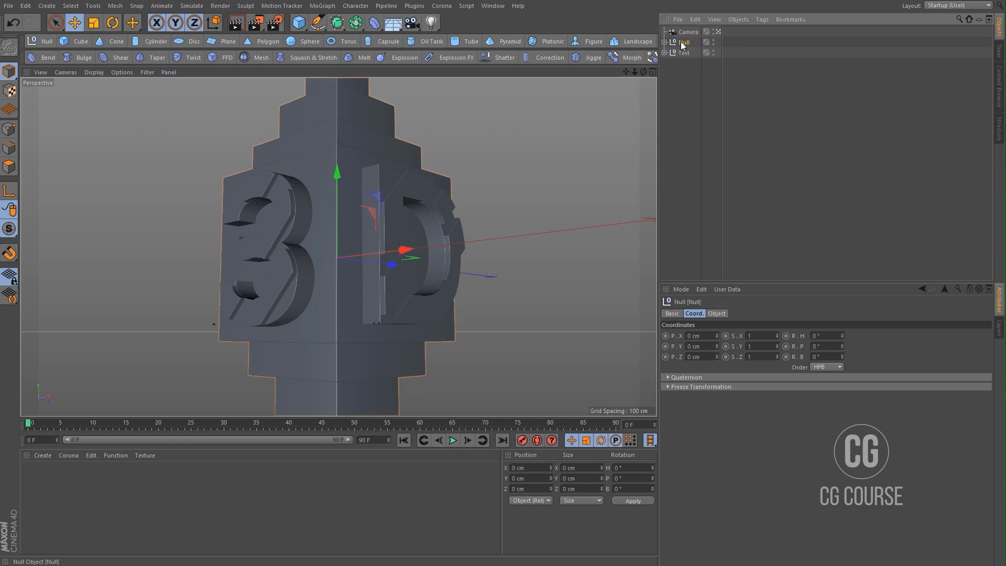
text(3D)
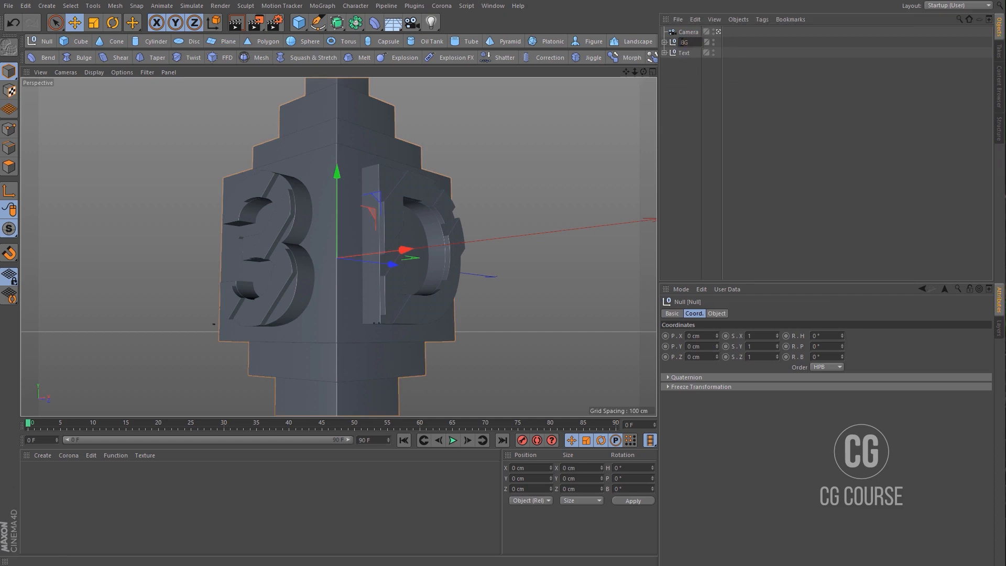
text(-Cubes)
key(Return)
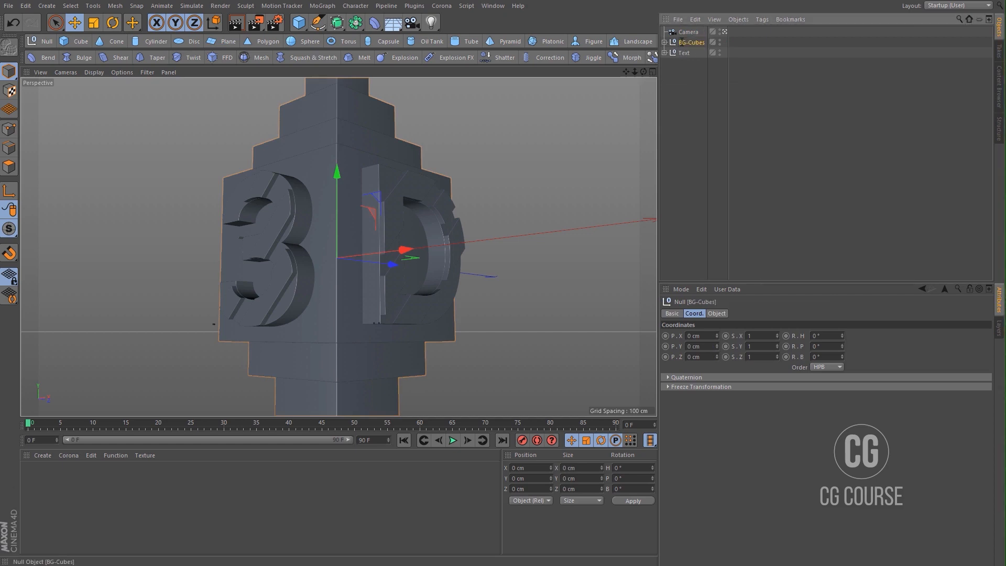
drag(692, 41, 685, 57)
click(688, 85)
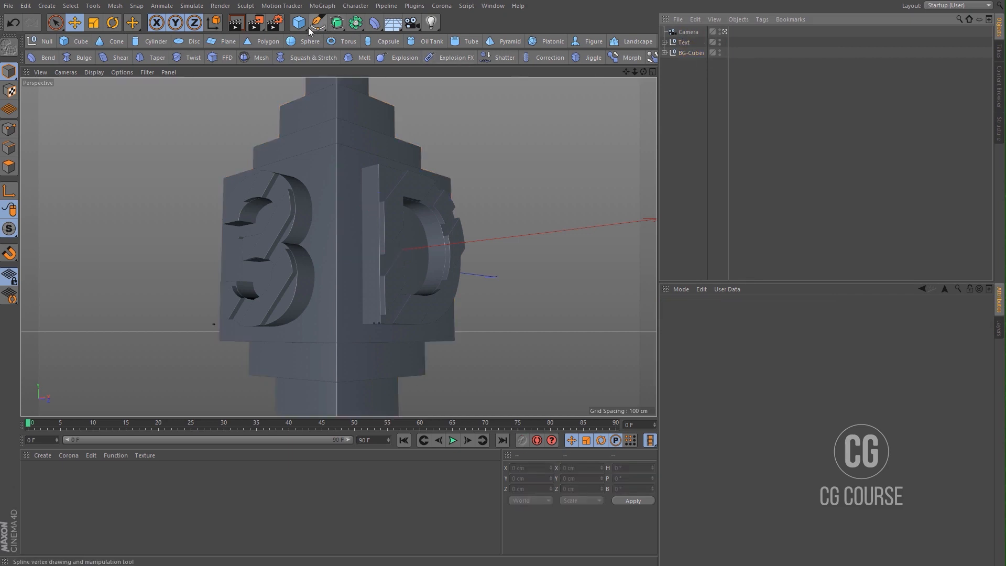
- Switch the renderer to Physical and enable Depth Of Field
click(274, 22)
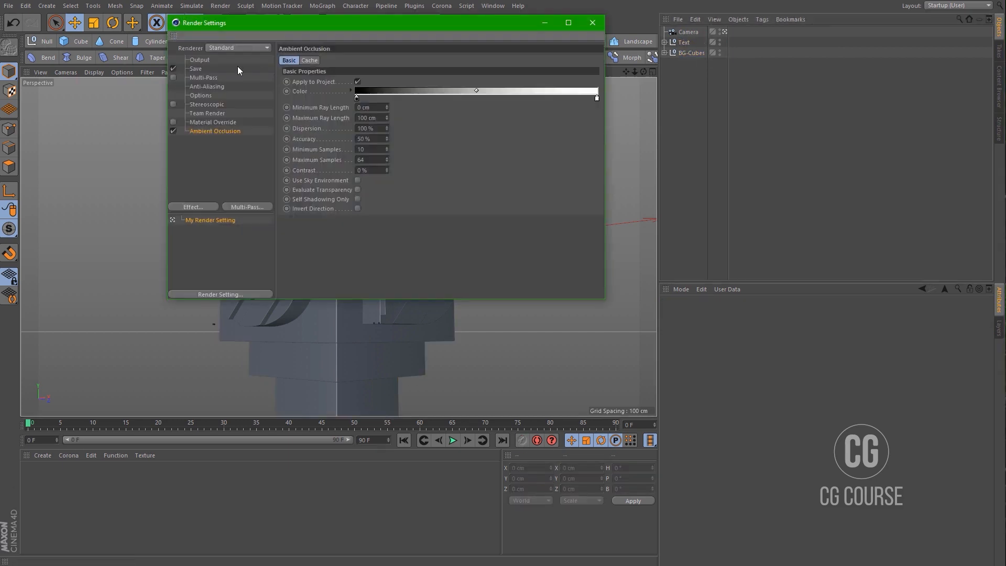
click(224, 50)
click(226, 68)
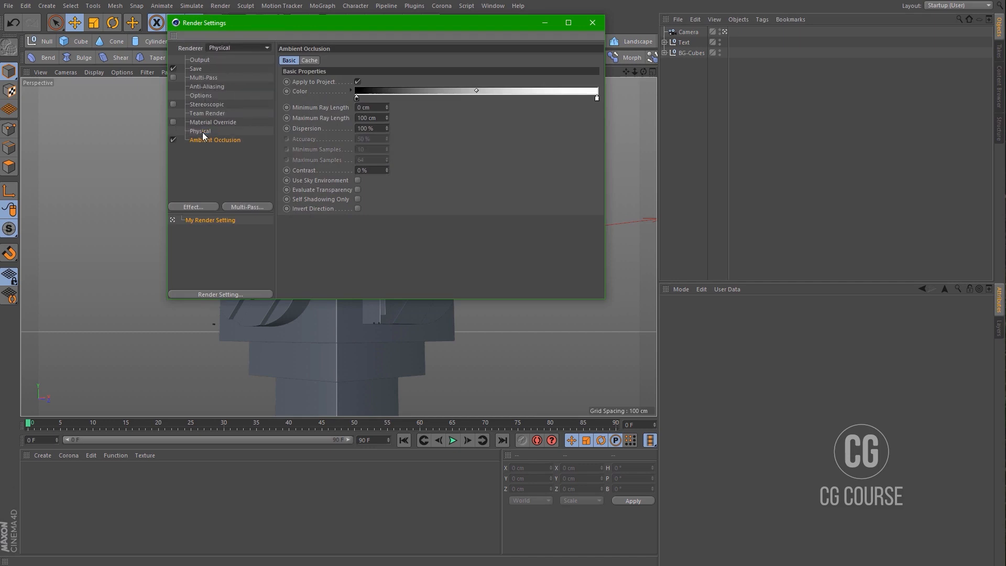
click(202, 131)
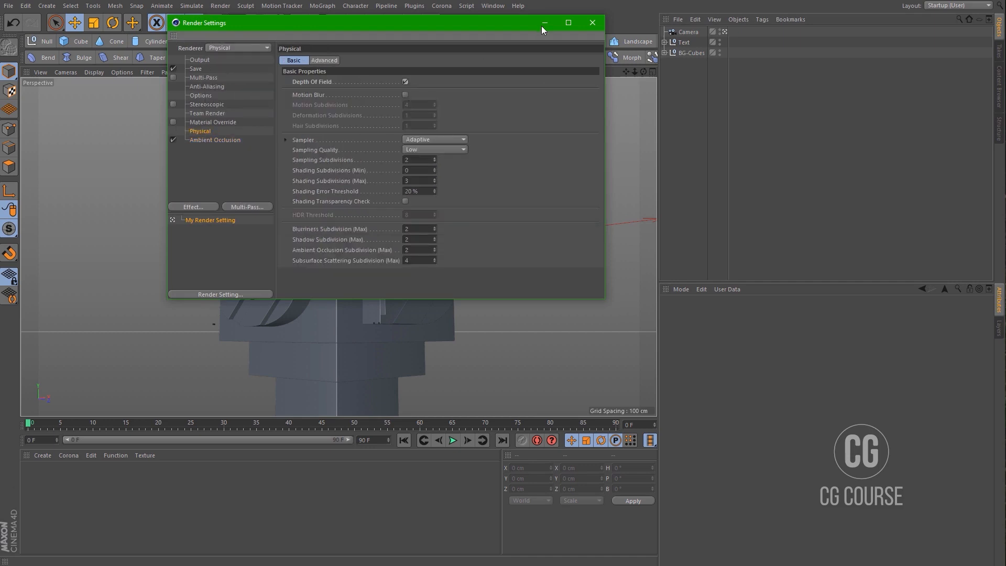
click(544, 23)
- Set the camera's F-Stop to 0.1 in its physical properties
click(688, 33)
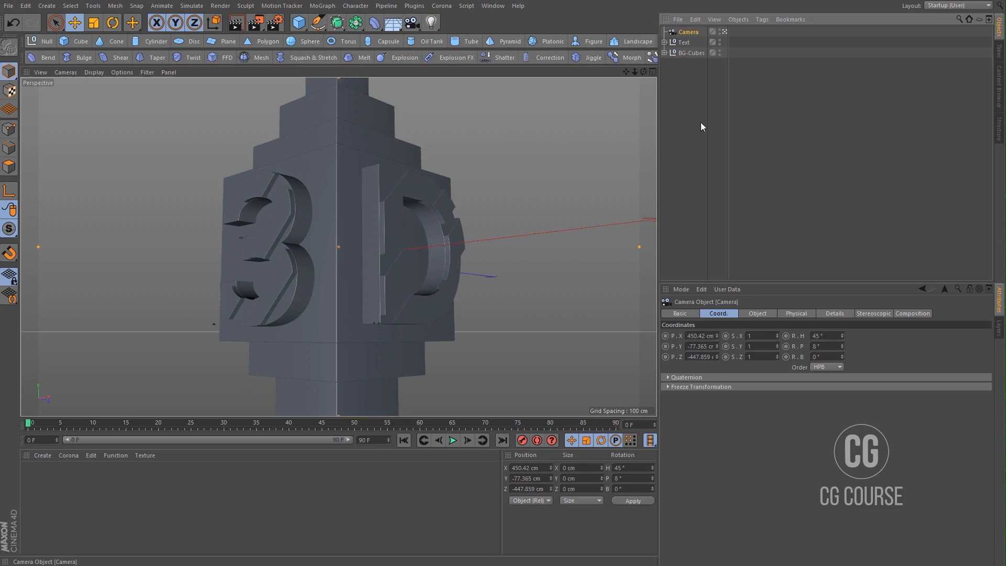
click(791, 313)
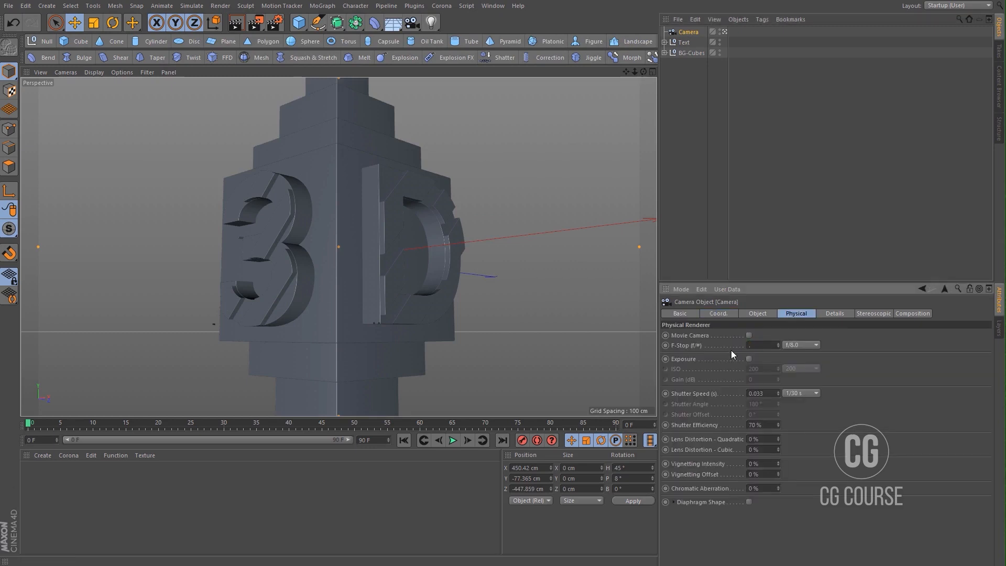
text(.1)
key(Return)
- Pull the camera's focus plane in to the cube's nearest vertical edge
middle_click(551, 302)
scroll(509, 171, down, 10)
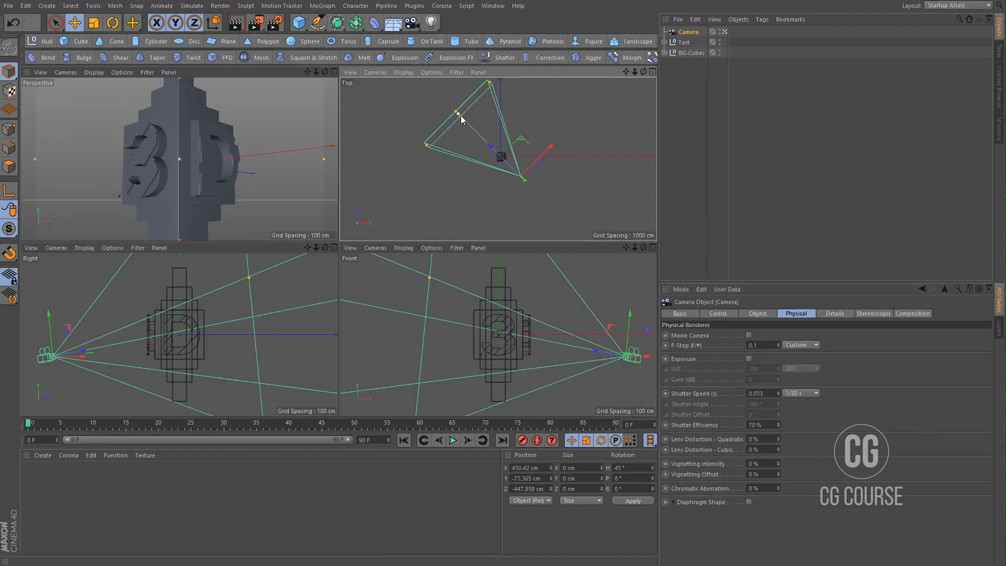
drag(460, 115, 527, 168)
scroll(503, 155, up, 8)
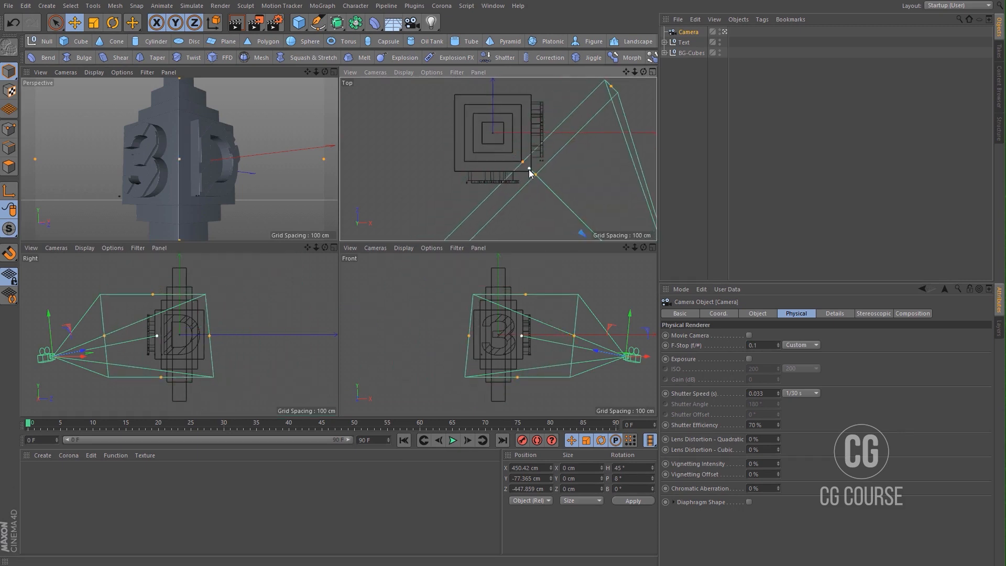
- Test-render the camera view to examine the depth of field on the lettering and blocks
middle_click(308, 153)
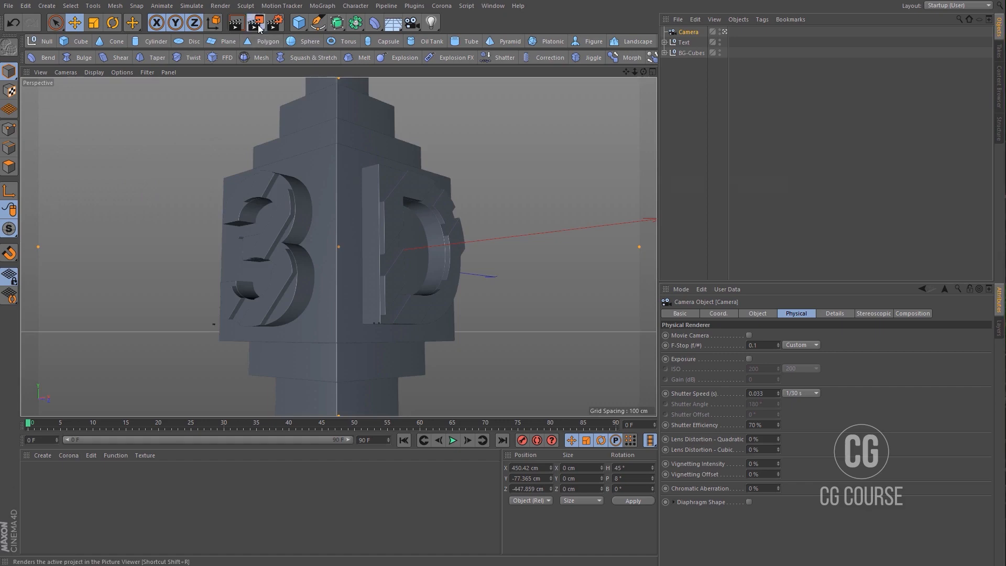
click(257, 24)
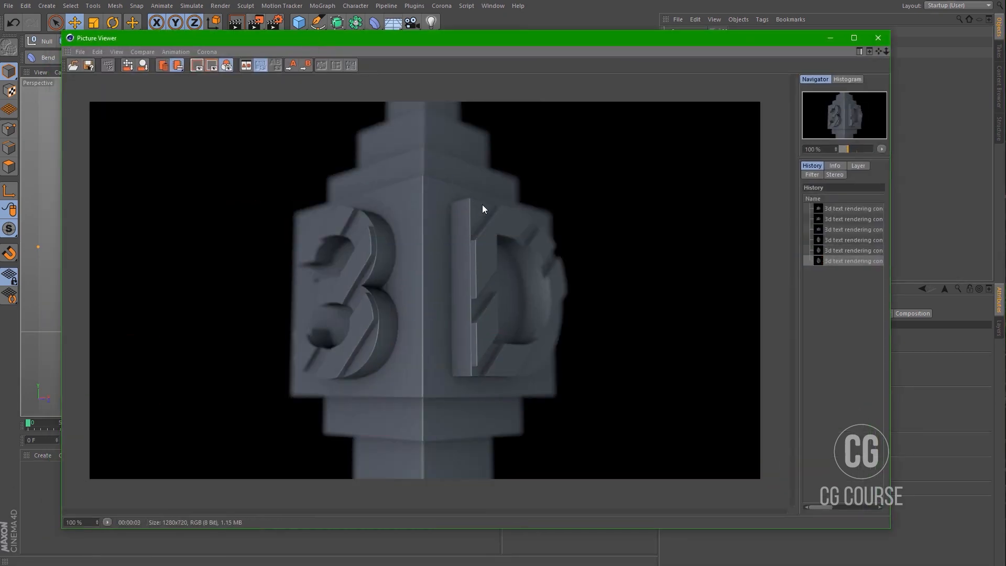
click(829, 38)
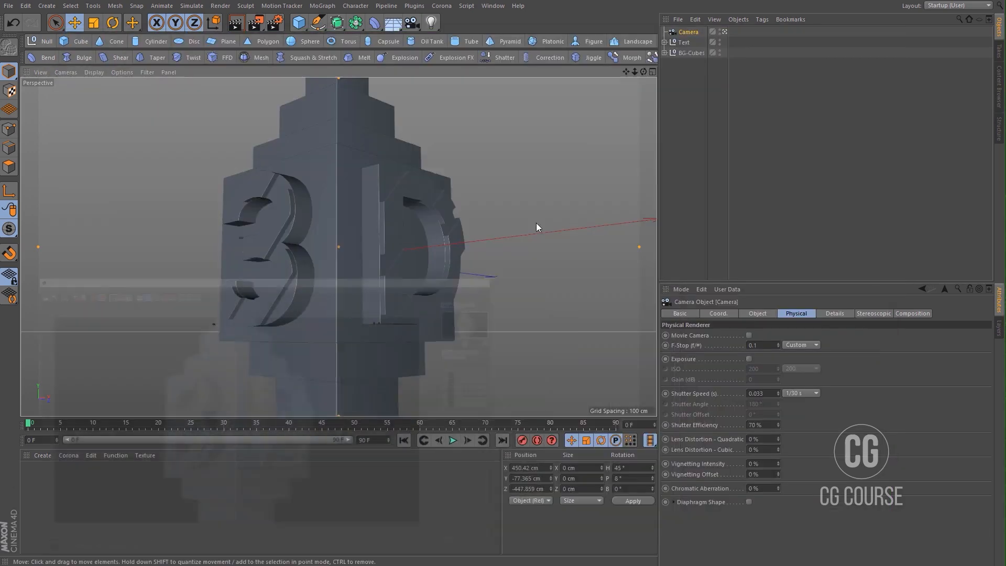
- Try the camera's focus plane deeper inside the cube, behind its nearest edge, and compare the test render with the previous one
middle_click(493, 215)
scroll(530, 181, up, 3)
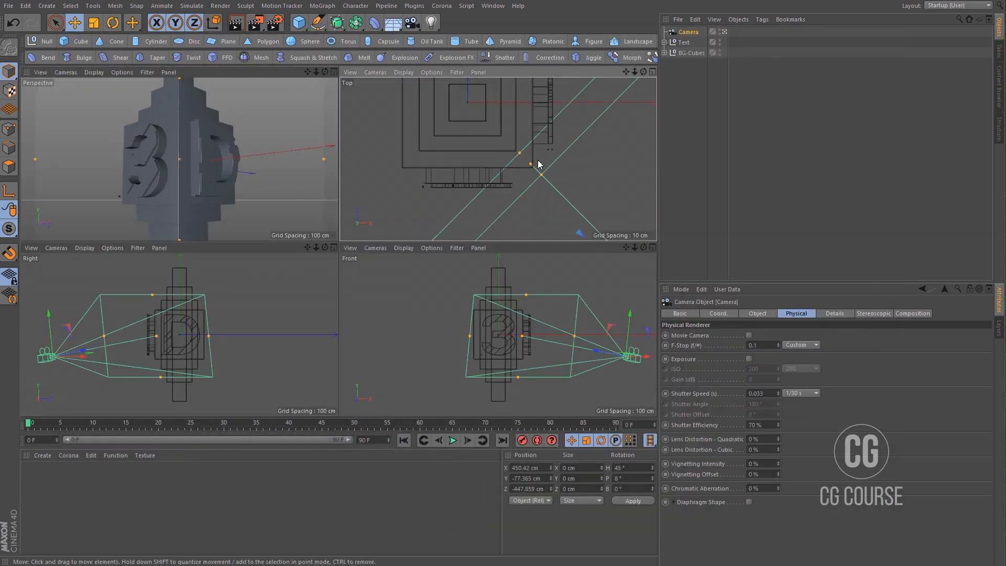
drag(523, 158, 498, 139)
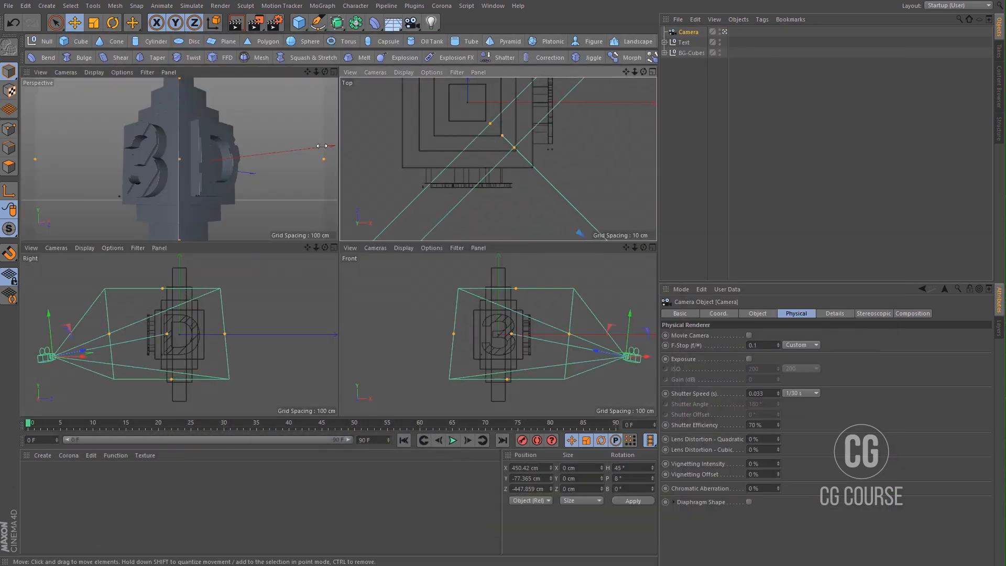
key(shift+r)
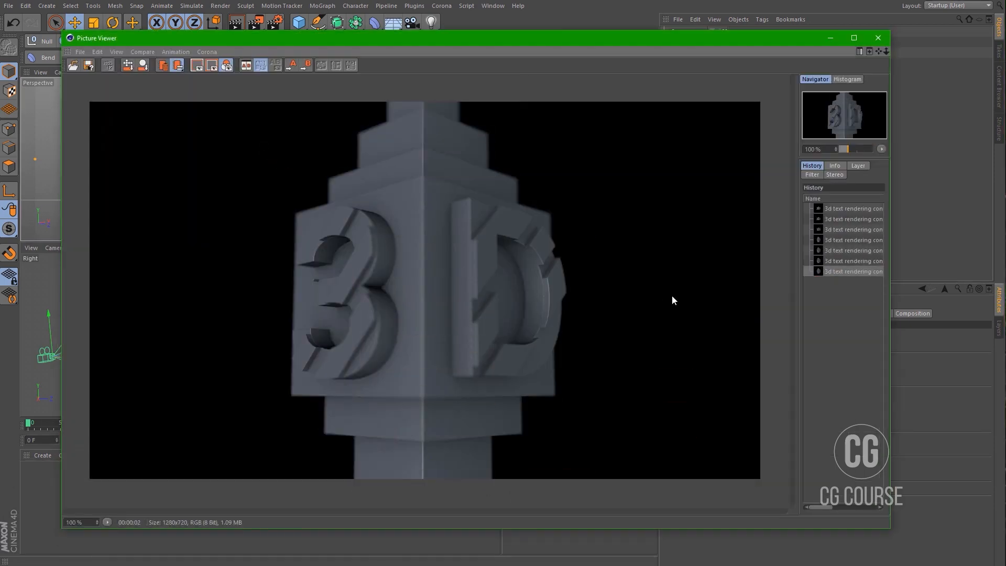
click(829, 271)
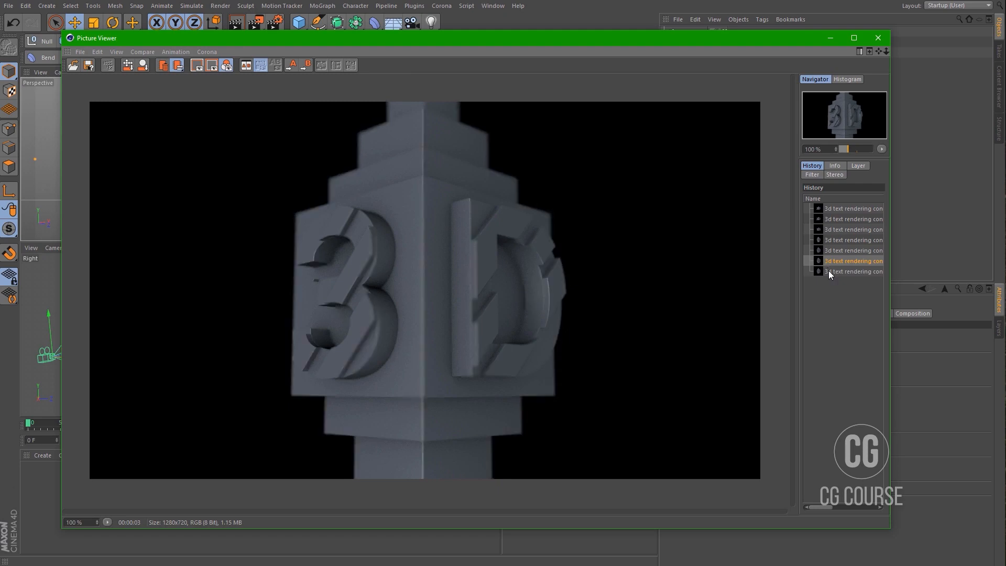
click(831, 261)
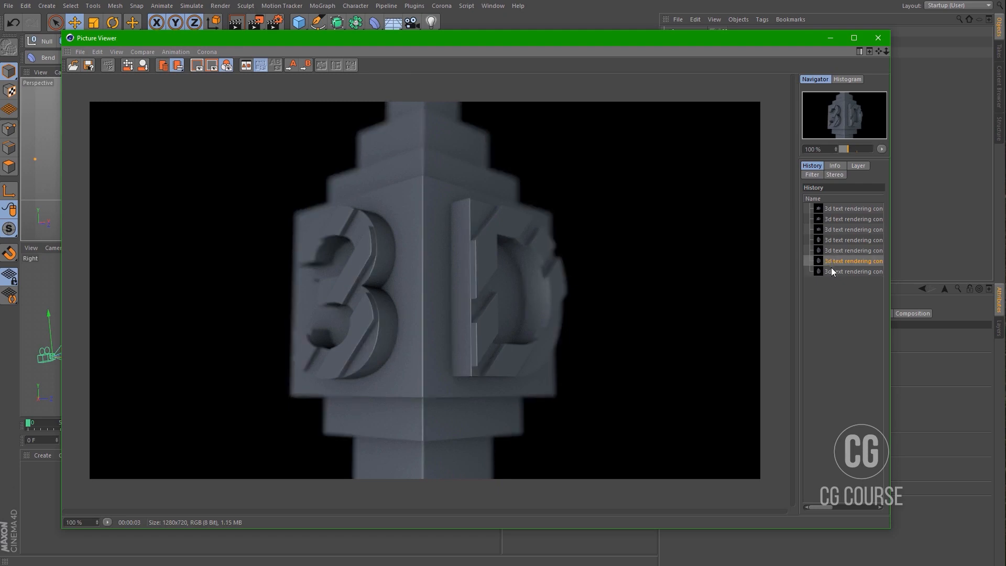
click(832, 271)
click(831, 38)
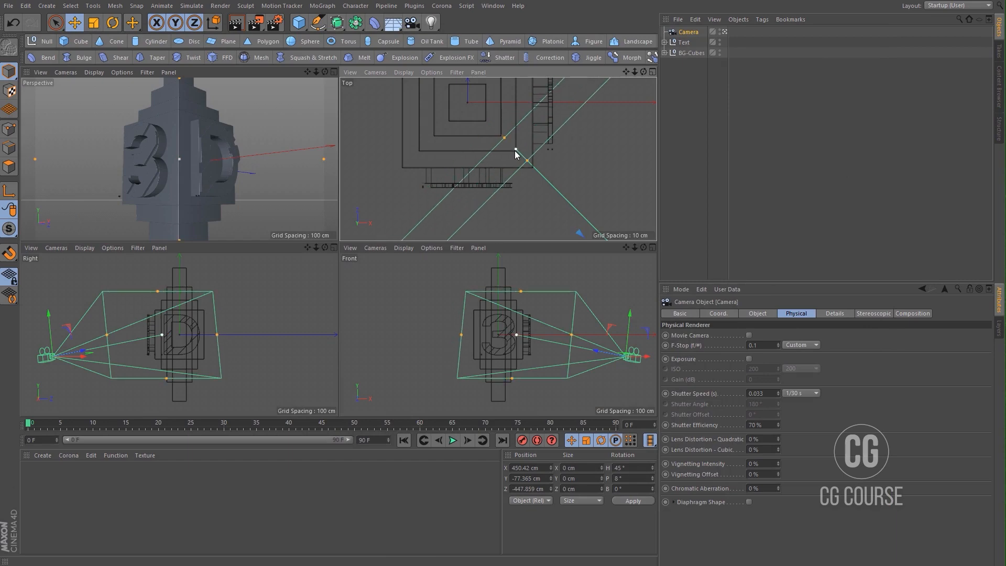
- Bring the focus plane slightly forward within the cube, test-render it, and compare the result with the earlier renders
key(shift+F6)
key(shift+r)
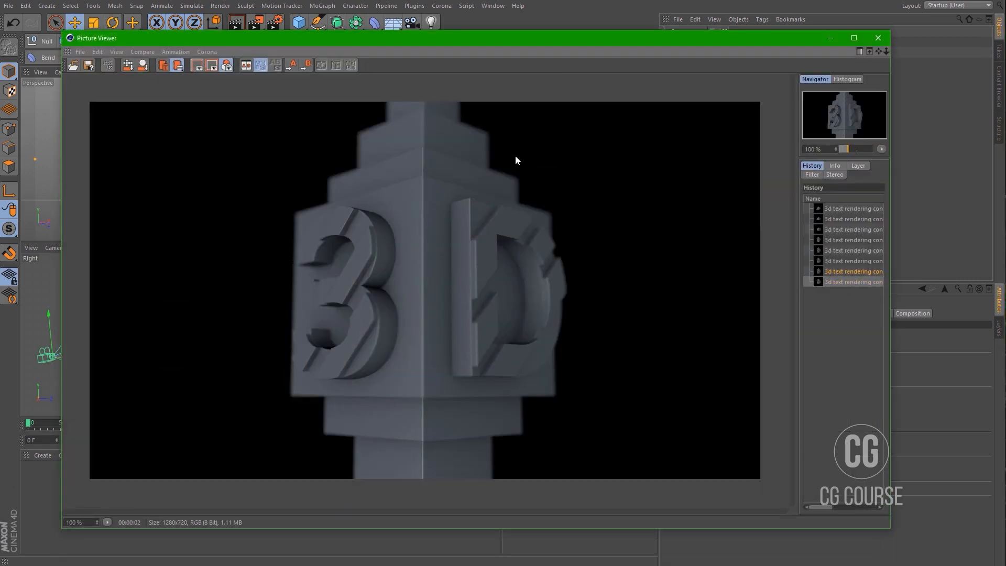
click(836, 271)
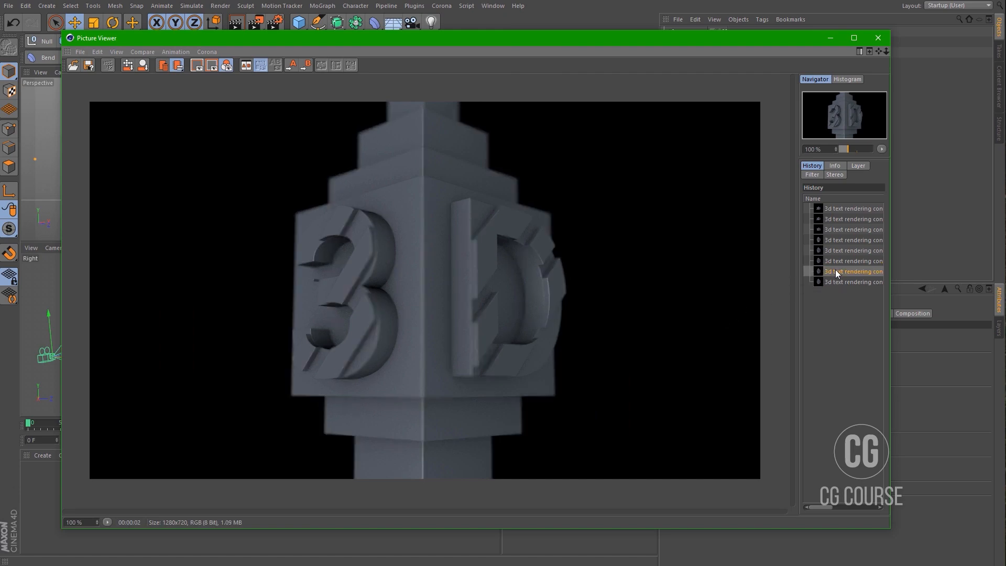
click(835, 282)
click(835, 272)
click(834, 261)
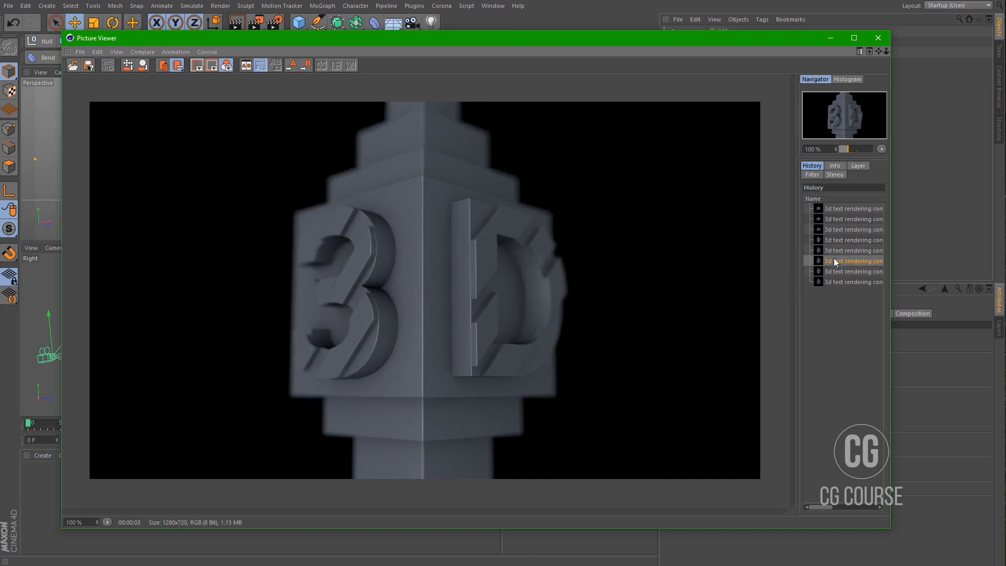
click(831, 38)
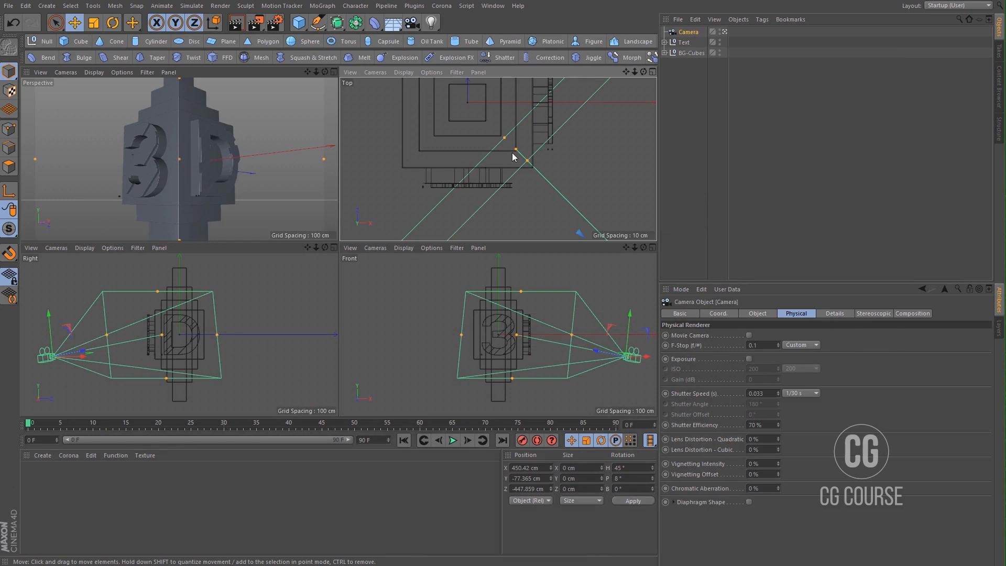
- Move the camera's focus plane forward onto the cube's nearest corner and test-render the view
drag(517, 151, 533, 171)
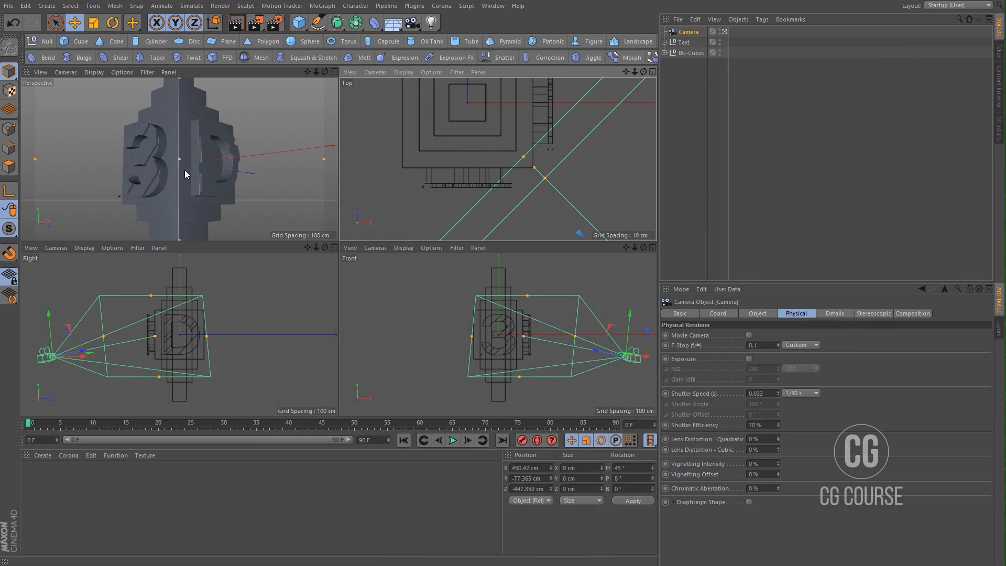
key(shift+r)
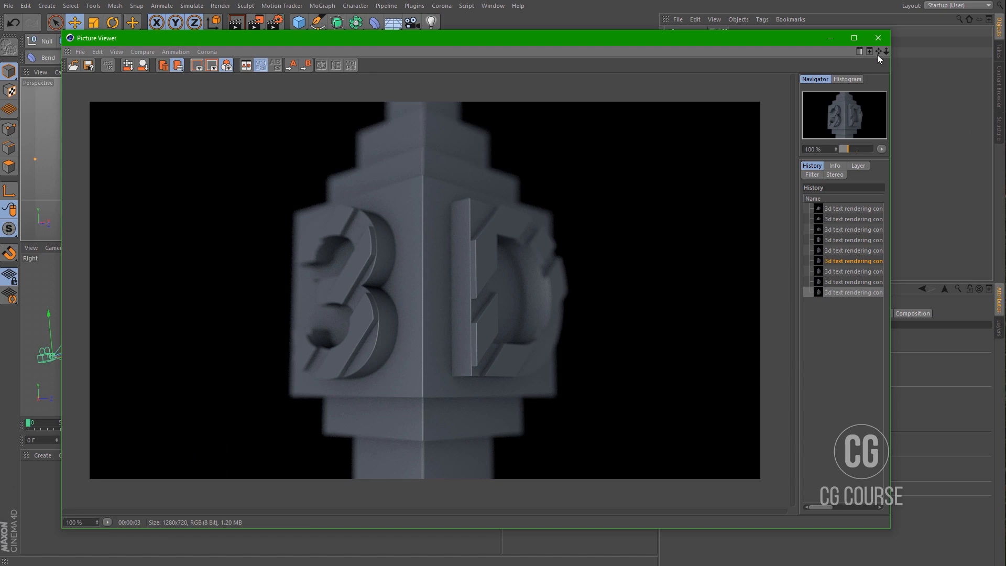
click(831, 38)
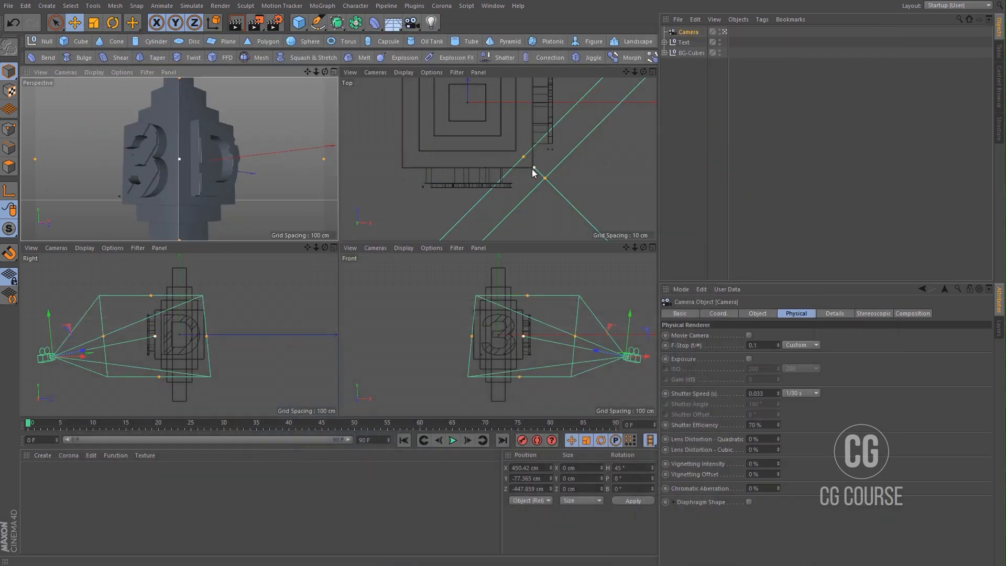
- Try the focus plane in front of the cube, towards the camera, test-render it, and undo the move
drag(532, 168, 564, 190)
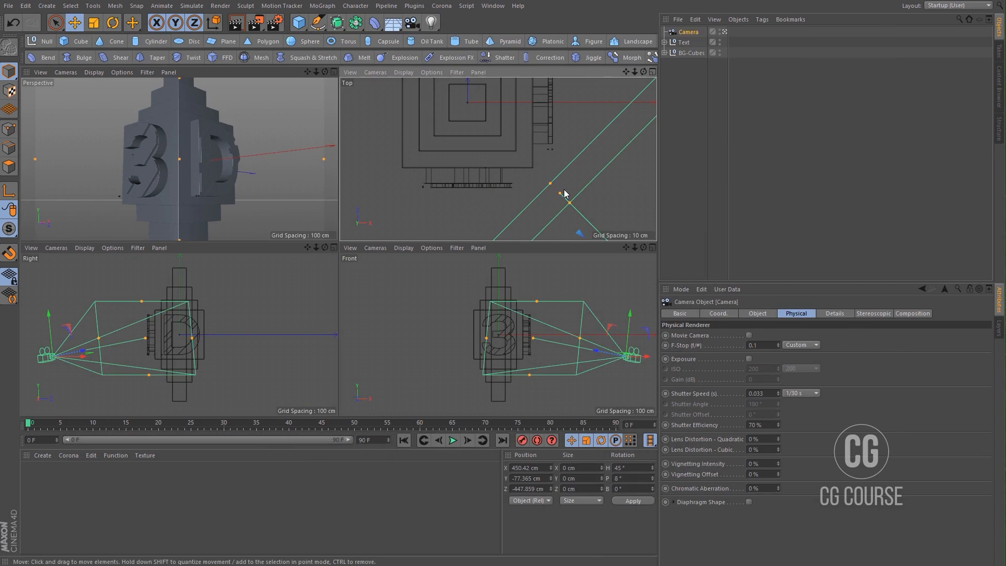
key(shift+r)
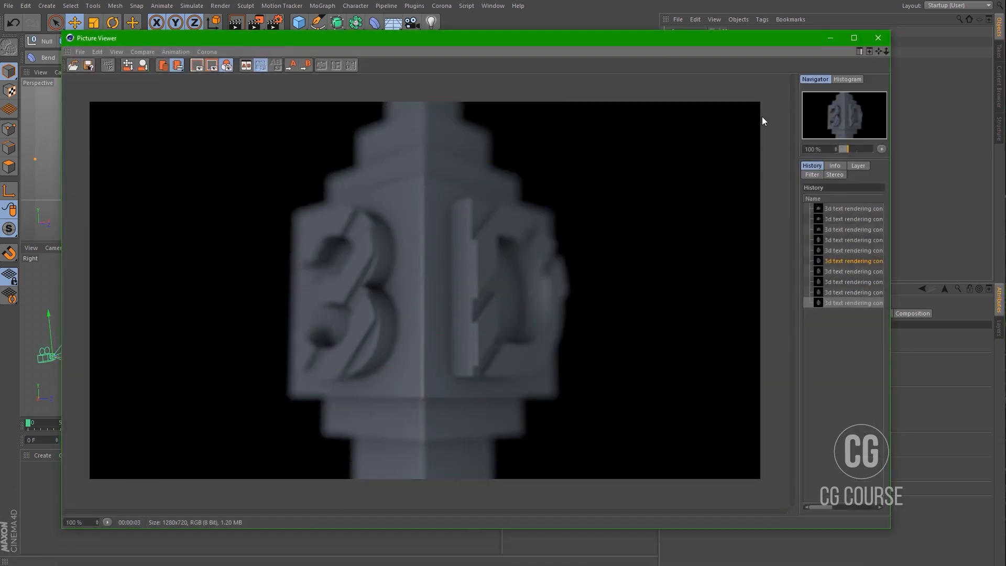
click(832, 41)
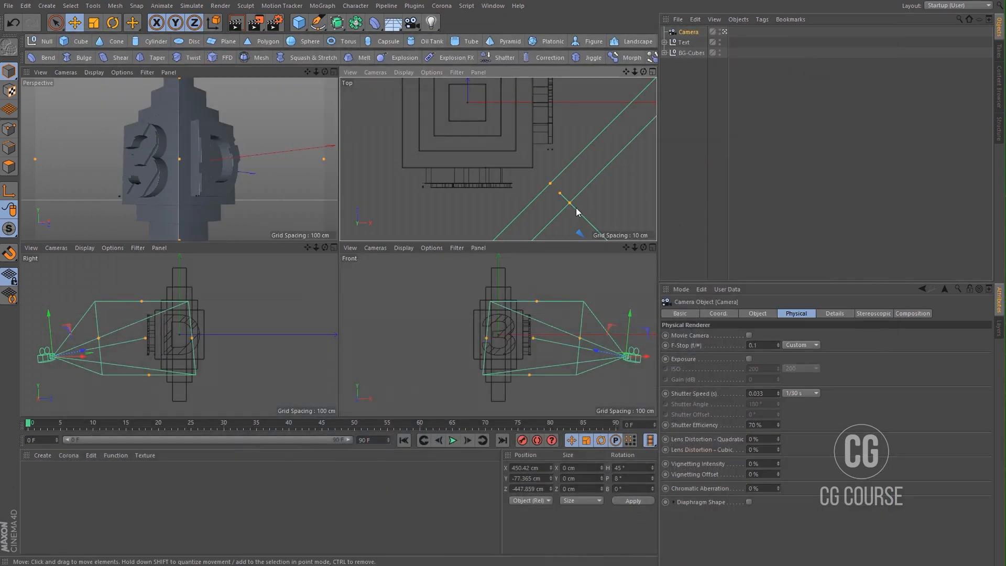
click(682, 33)
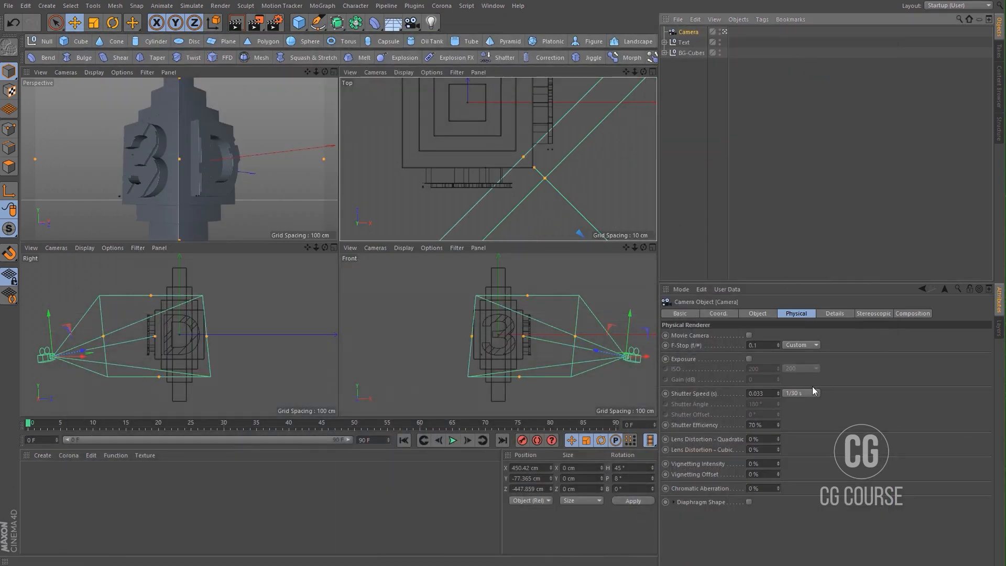
- Set the camera's F-Stop to 1 and test-render the view
double_click(763, 346)
text(1)
key(Return)
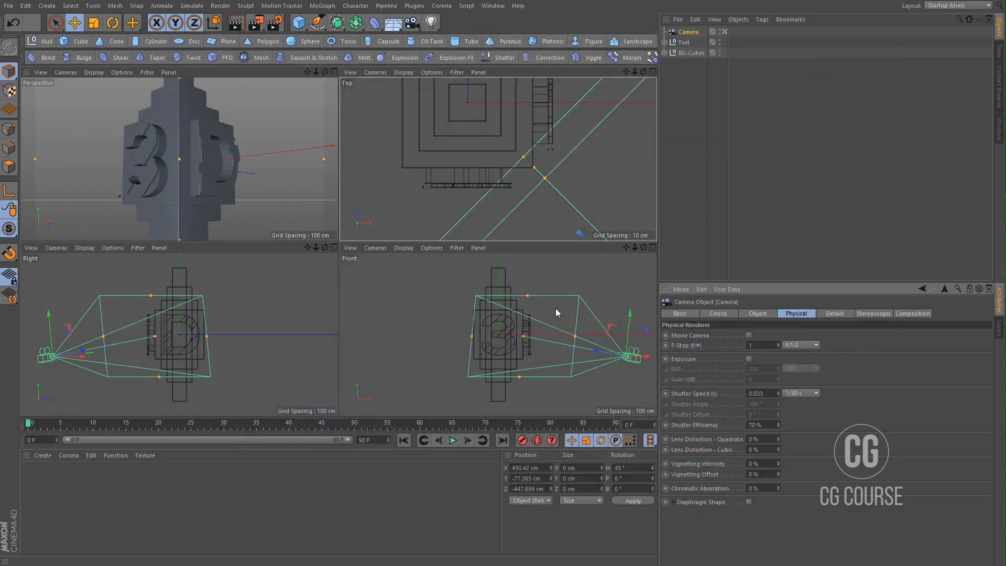
key(shift+r)
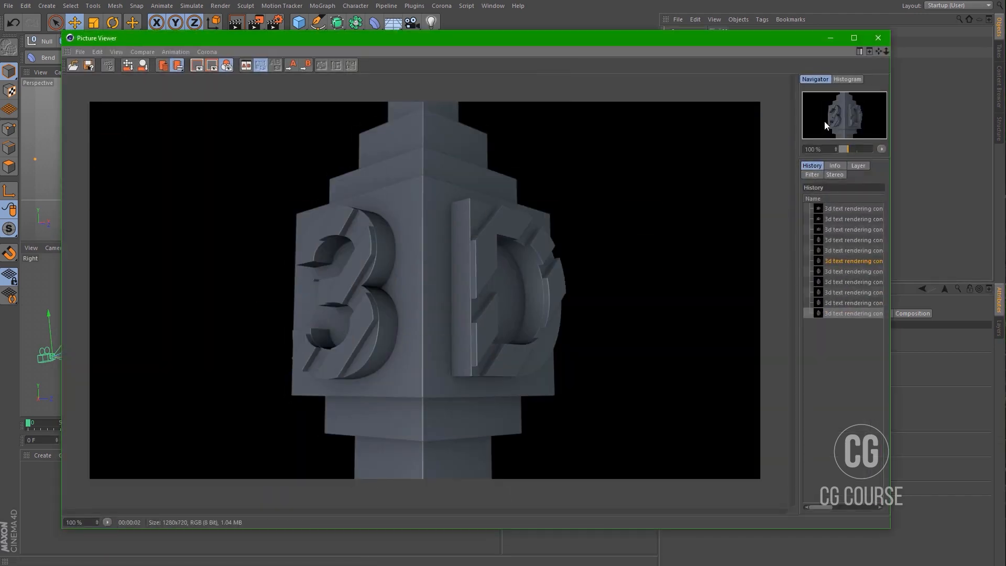
click(827, 41)
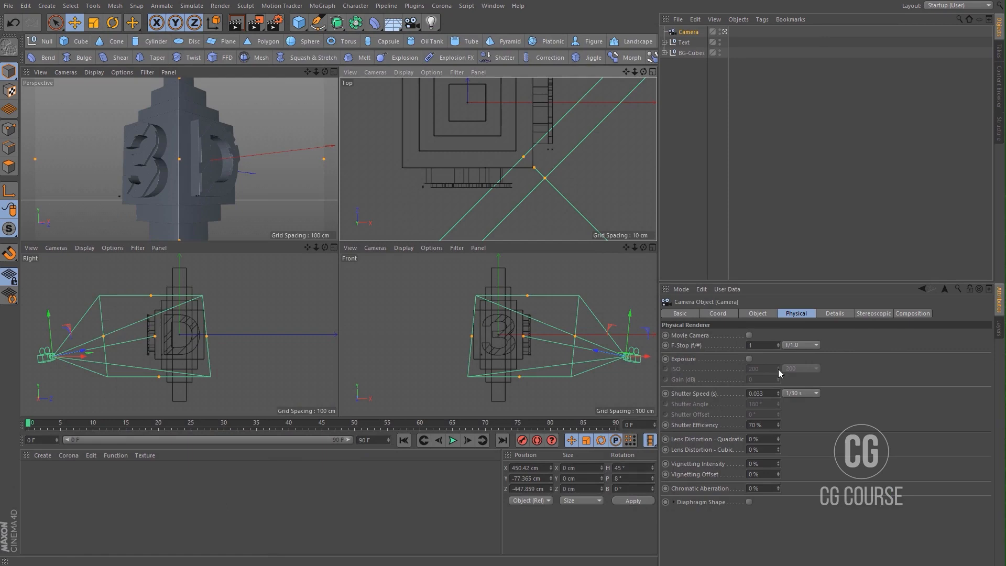
- Set the camera's F-Stop to 0.5 and render another test of the view
double_click(753, 346)
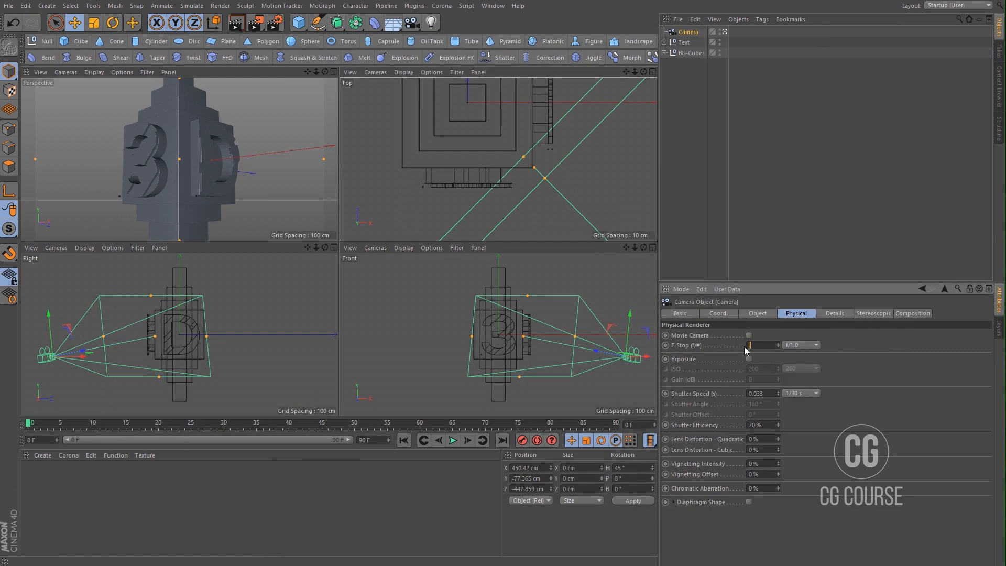
text(.1)
key(Return)
key(shift+r)
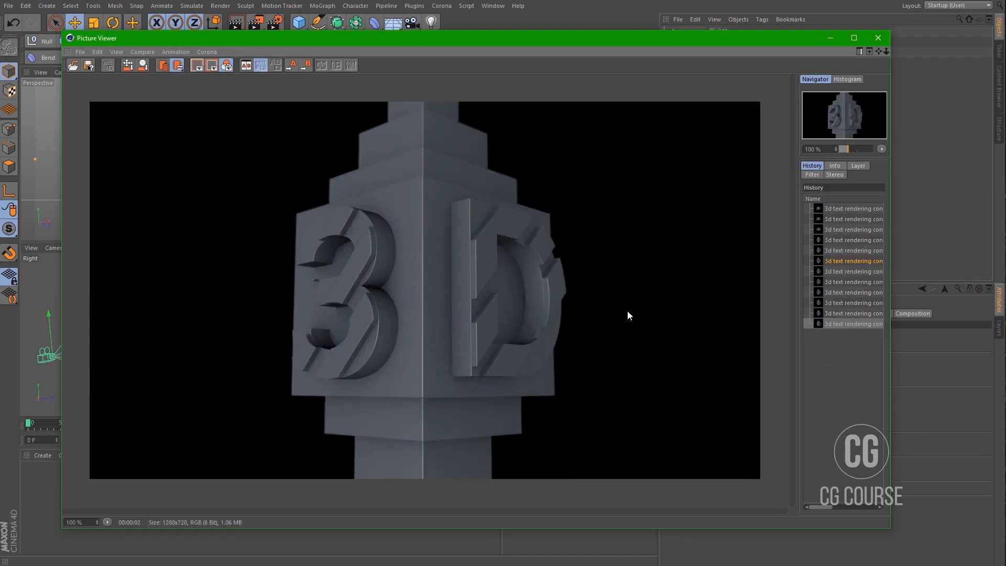
click(830, 38)
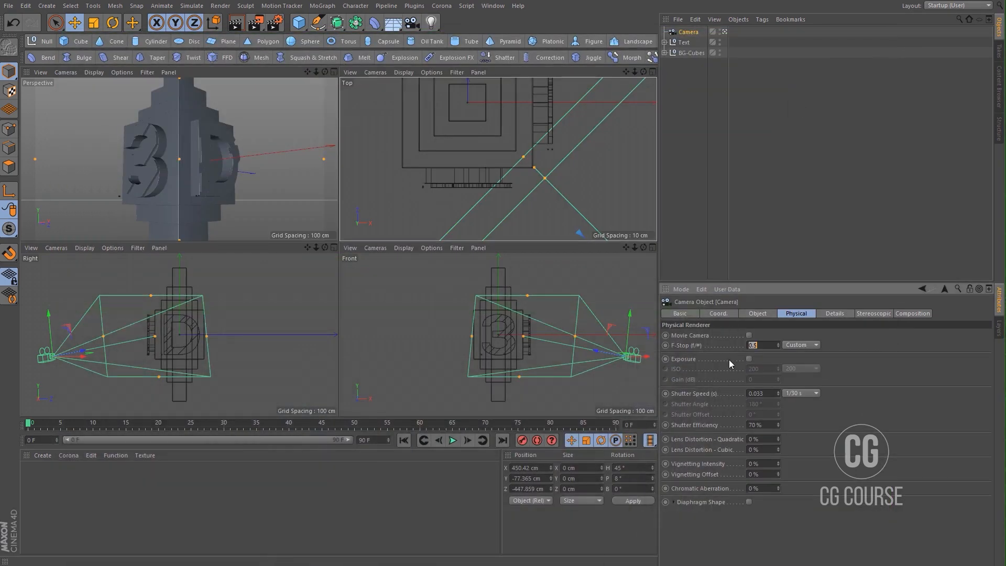
- Set the camera's F-Stop to 0.3 and test-render the depth of field
click(757, 346)
drag(753, 346, 760, 348)
text(3)
key(shift+r)
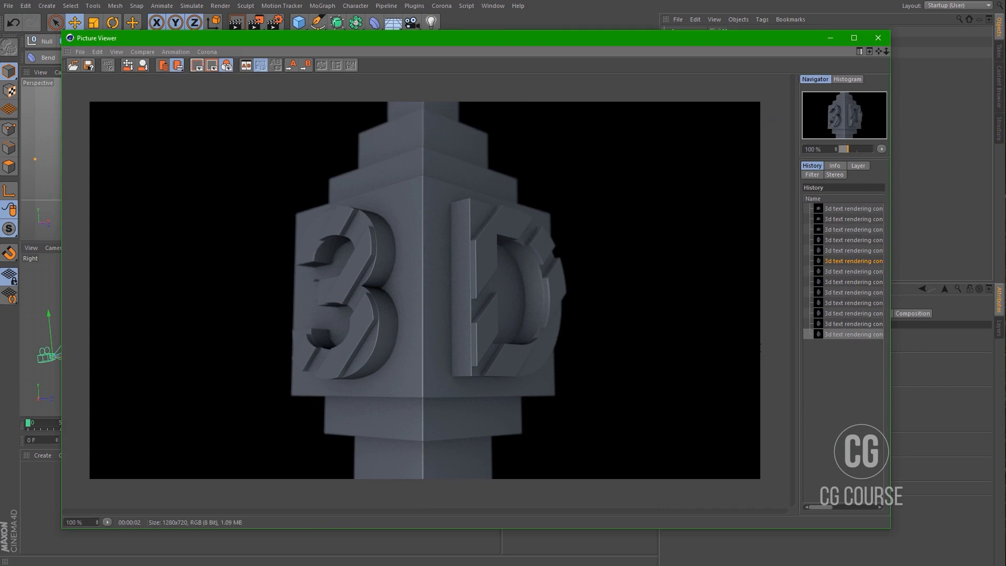
- Compare the latest test render's depth-of-field blur with the earlier renders in the history
click(844, 314)
click(841, 303)
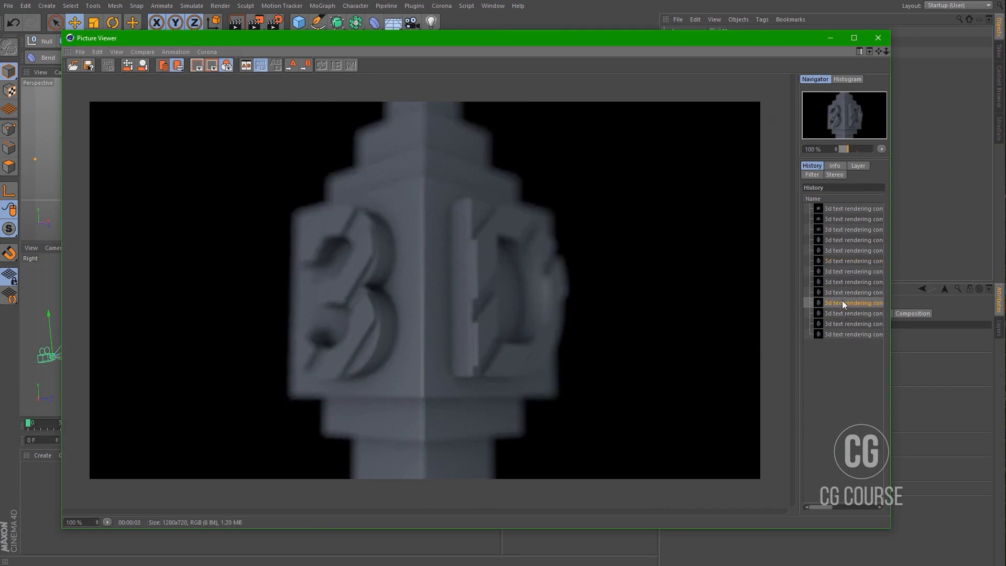
click(842, 293)
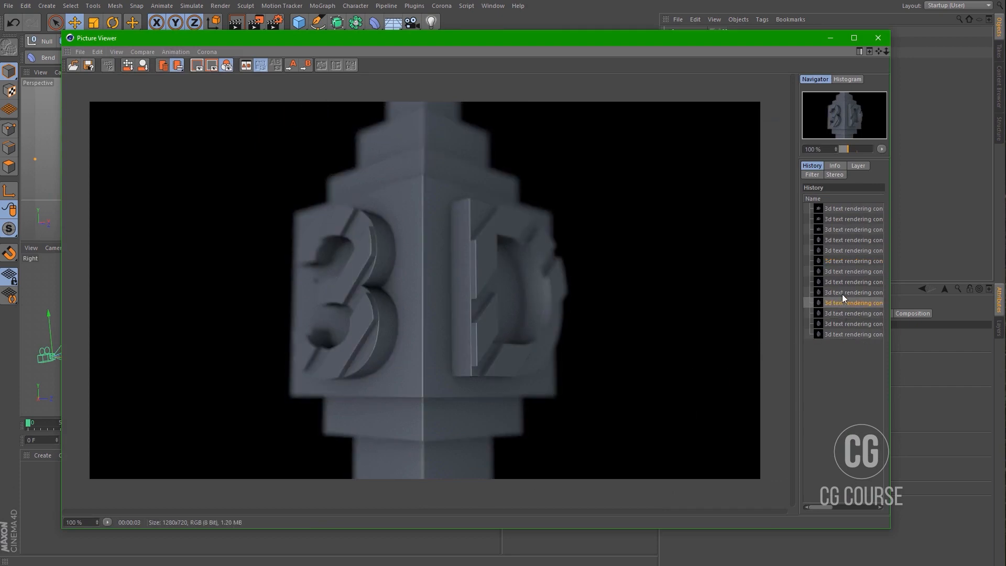
click(838, 334)
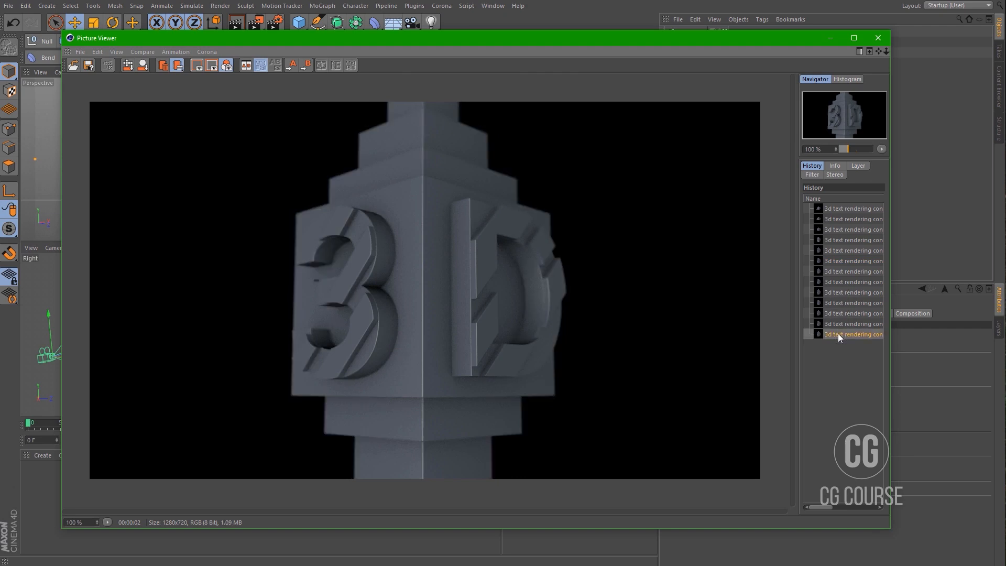
click(825, 33)
- Set the camera's F-Stop to 0.2 and test-render the depth of field
click(756, 346)
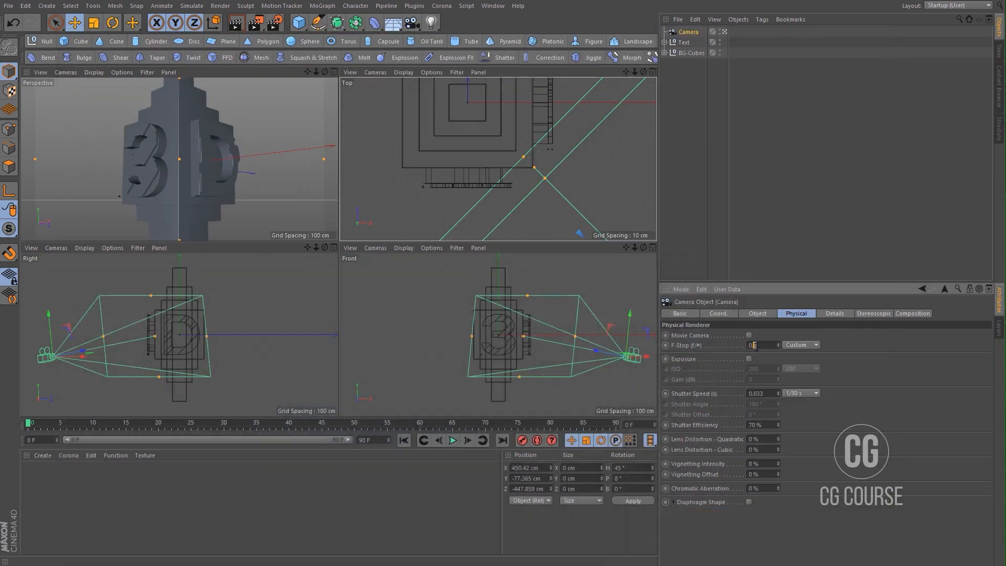
key(Return)
key(shift+r)
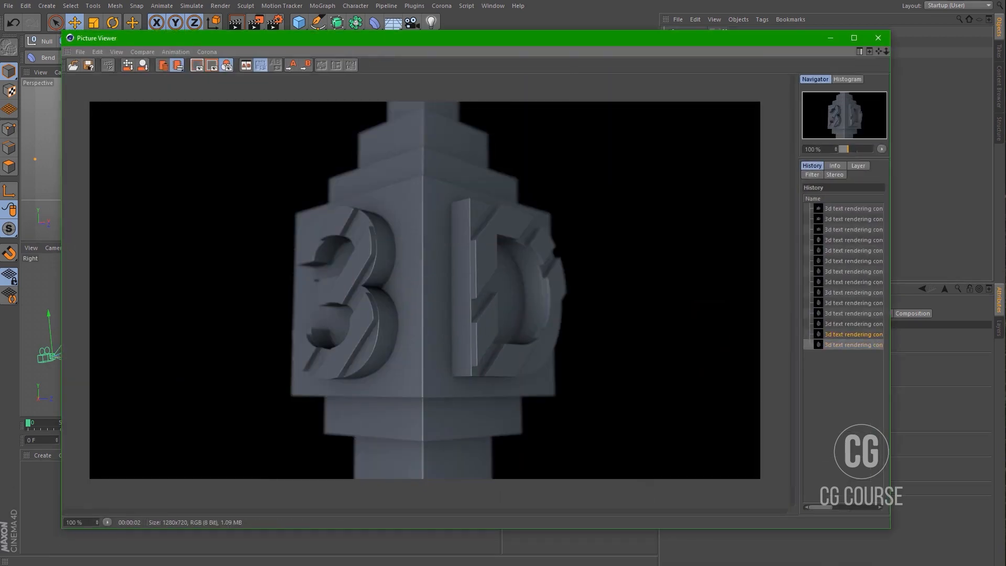
click(828, 40)
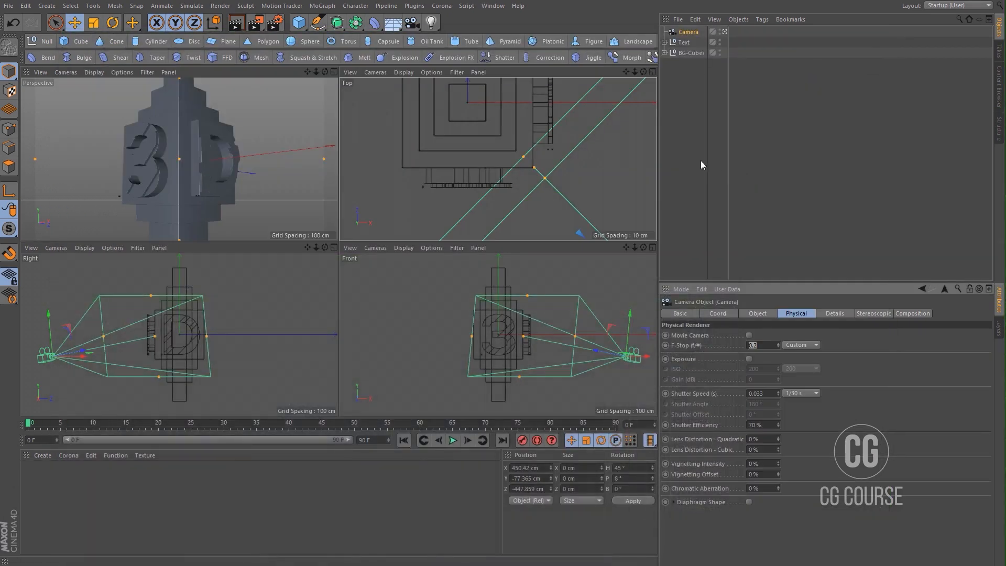
- Add a Rectangle spline in the XZ plane around the model and scale it uniformly to about 626 cm per side
middle_click(240, 156)
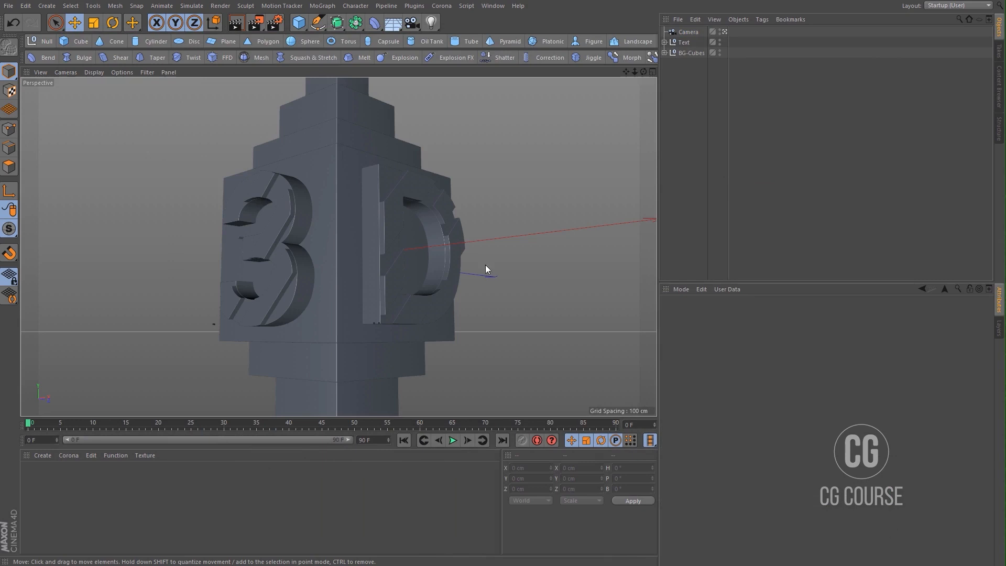
middle_click(441, 265)
scroll(494, 166, down, 6)
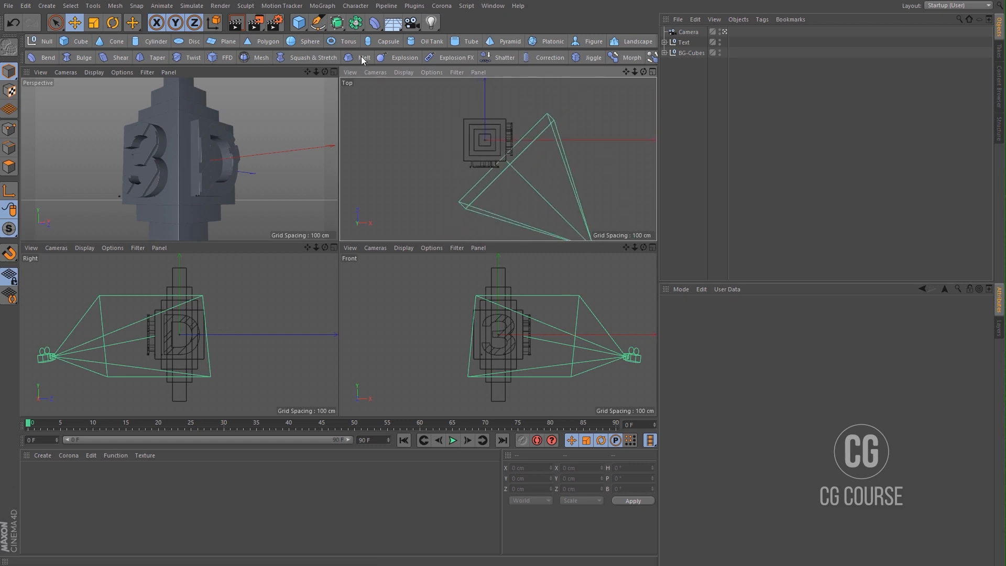
click(318, 24)
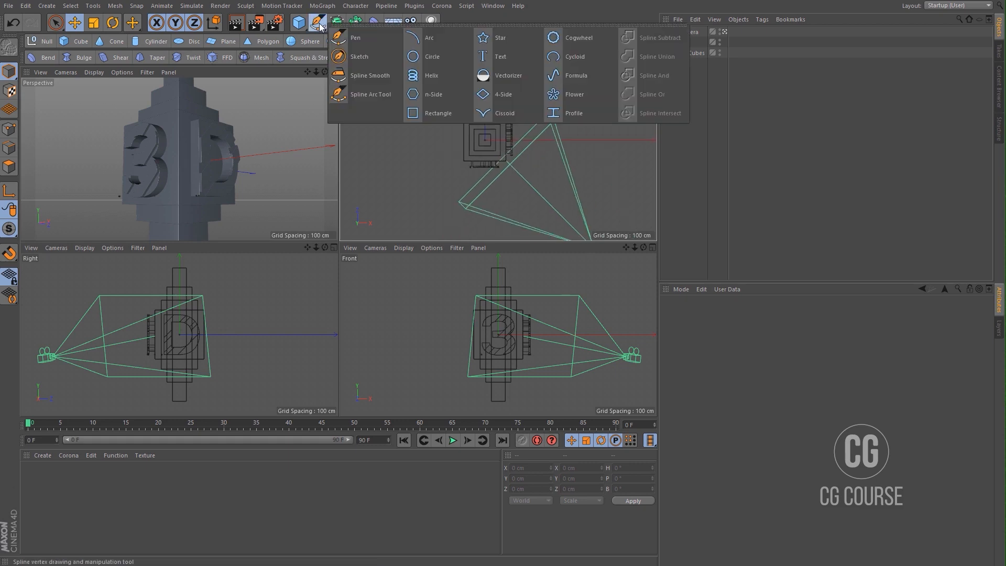
click(443, 115)
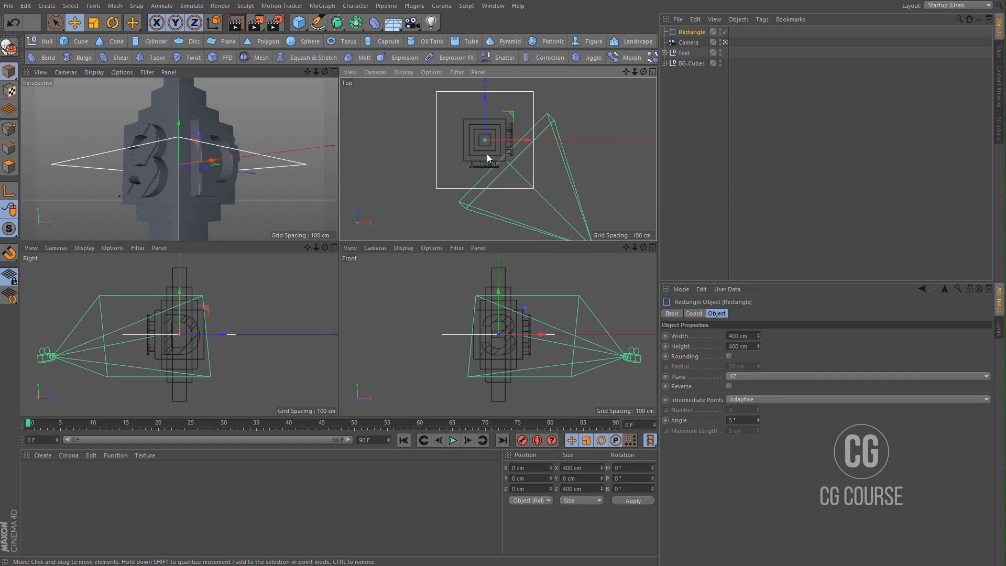
key(t)
drag(483, 155, 669, 140)
alt+middle_drag(526, 152, 520, 160)
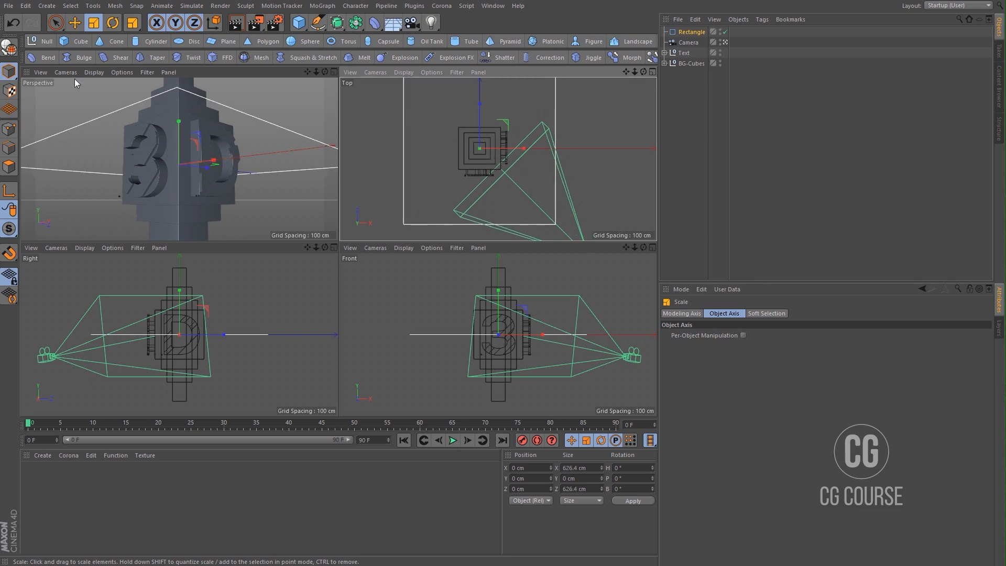
- Make the rectangle editable and disconnect its corner point nearest the camera in point mode
click(9, 48)
click(9, 129)
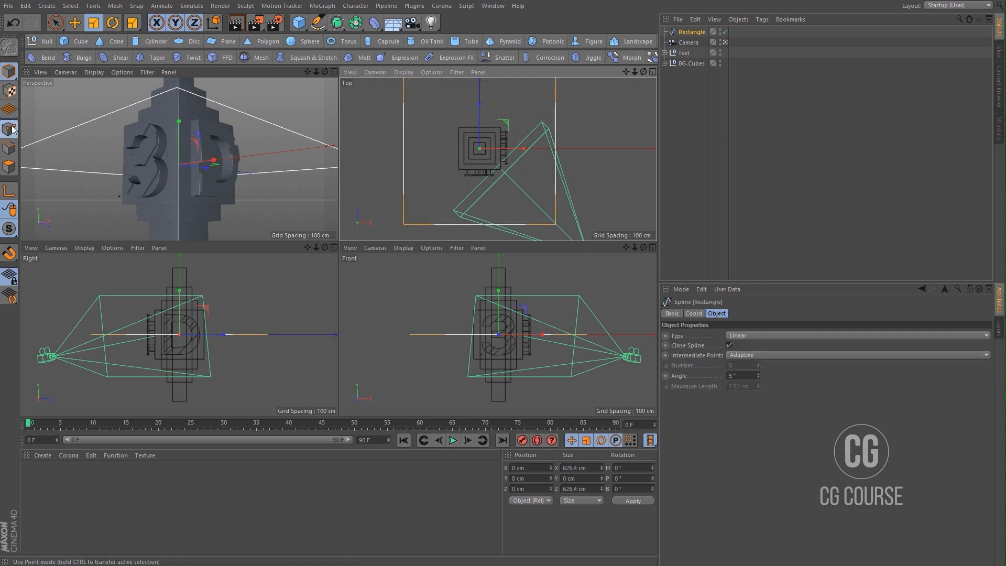
click(556, 224)
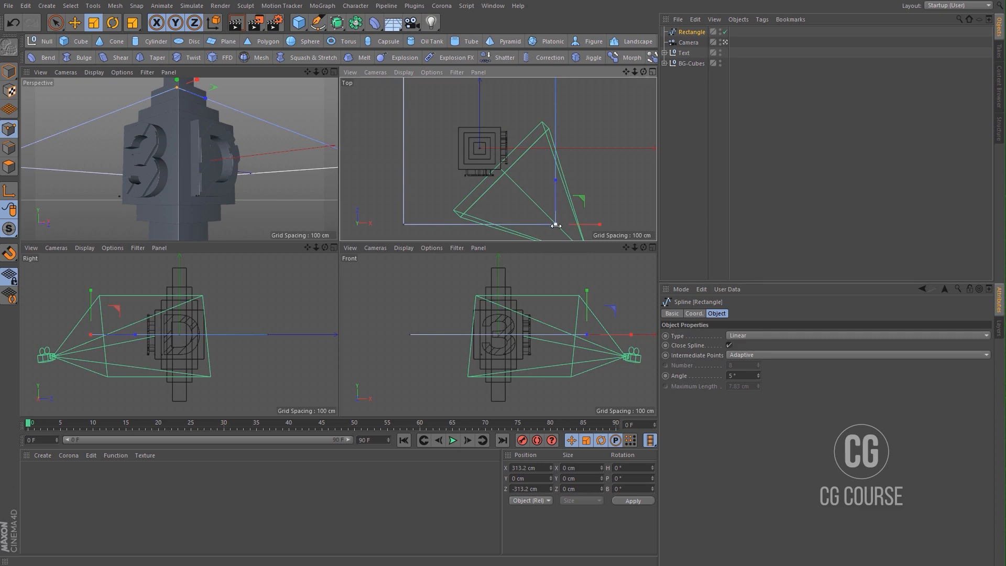
middle_click(556, 225)
alt+middle_drag(491, 272, 473, 183)
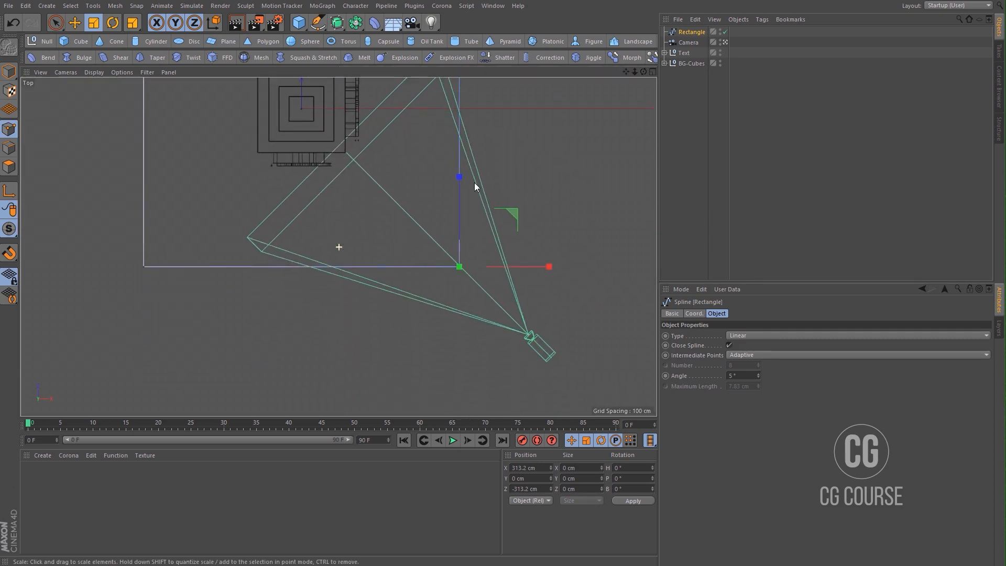
click(318, 23)
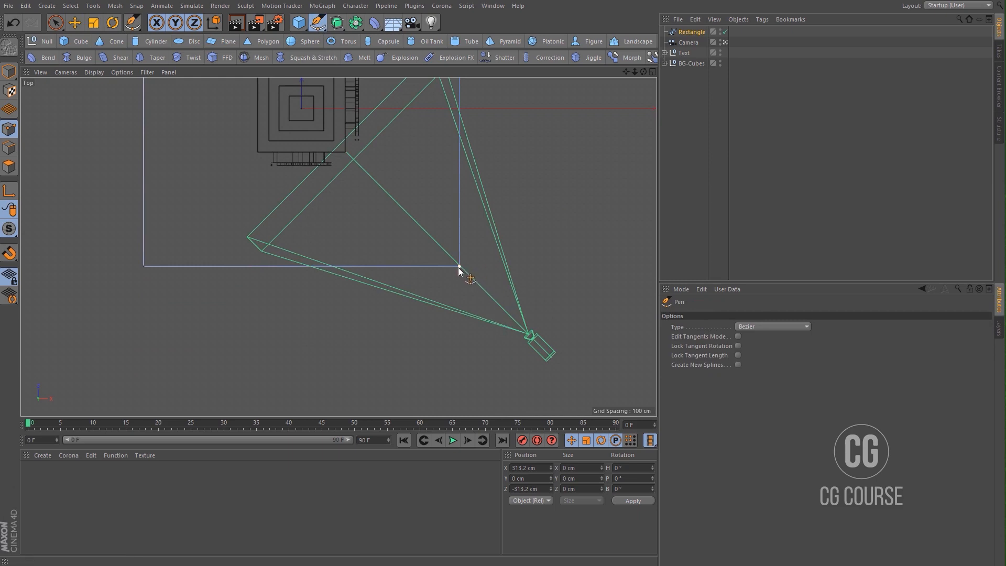
alt+middle_drag(458, 267, 516, 342)
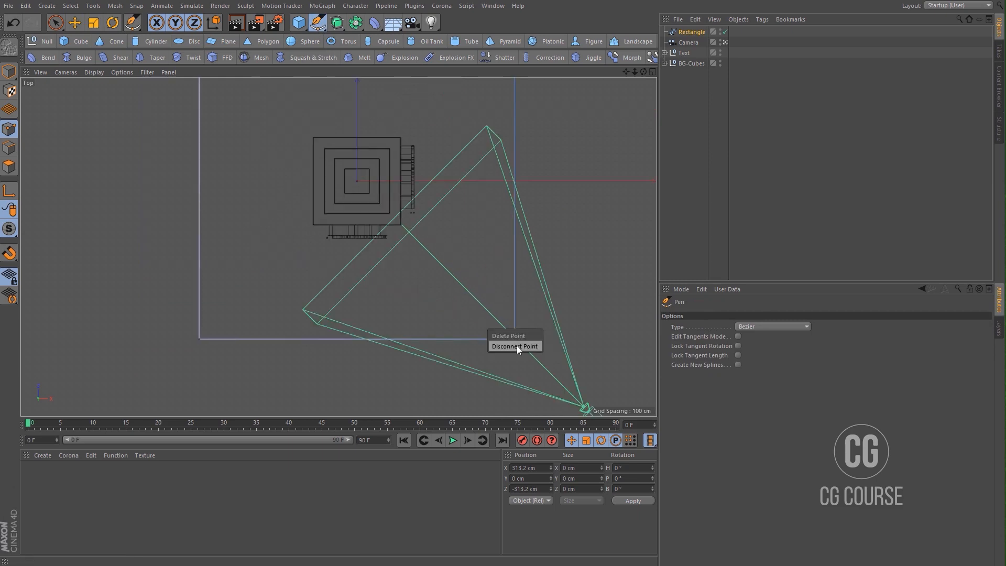
click(516, 345)
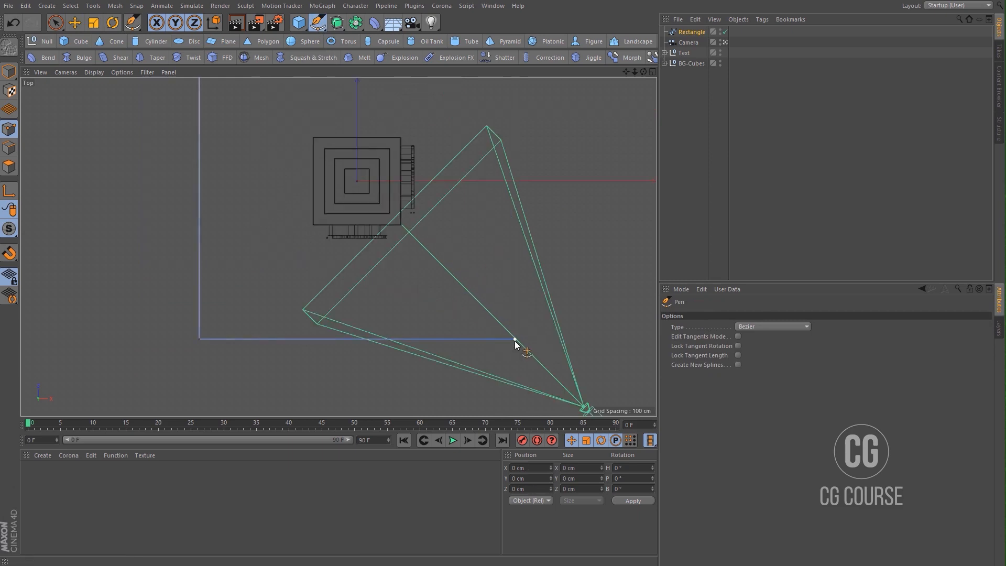
- Delete the rectangle's remaining camera-side segment, keeping only the two sides behind the model, and return to model mode
click(199, 339)
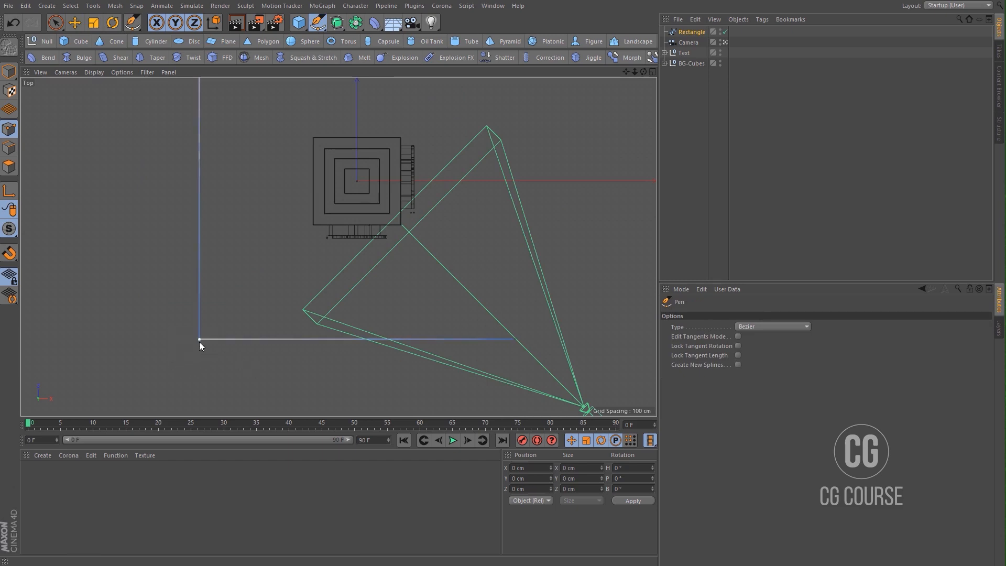
click(199, 339)
key(Delete)
middle_click(299, 345)
middle_click(436, 198)
scroll(375, 278, down, 5)
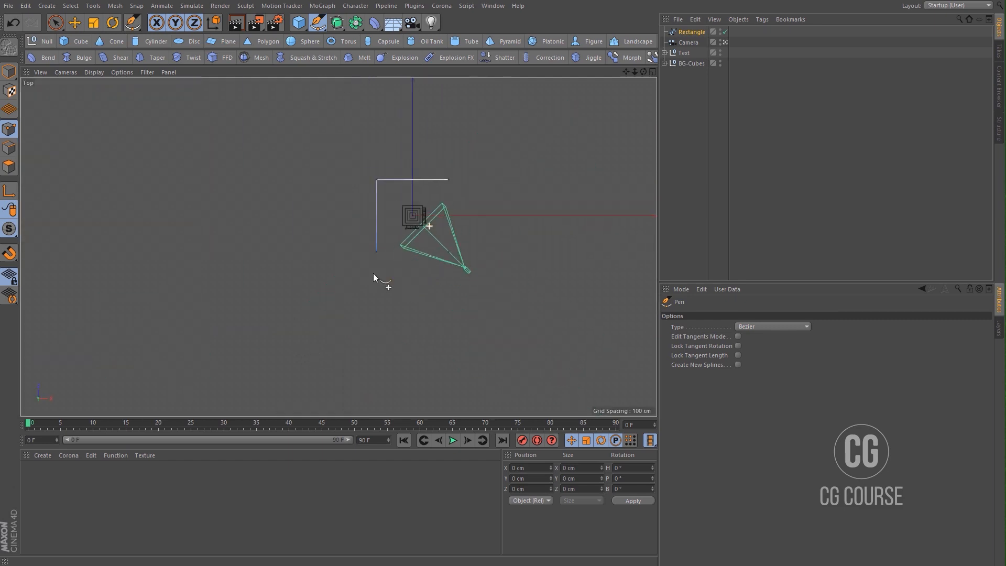
click(11, 72)
- Add a second Rectangle spline in the XZ plane at the model's center, 400 cm wide and 400 cm high
scroll(377, 200, up, 5)
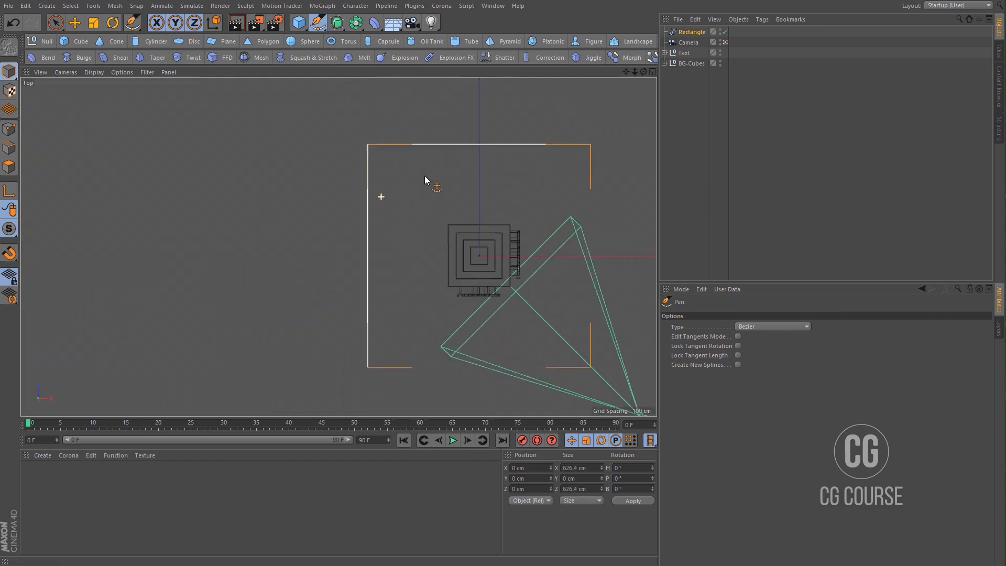
key(e)
alt+middle_drag(477, 228, 417, 215)
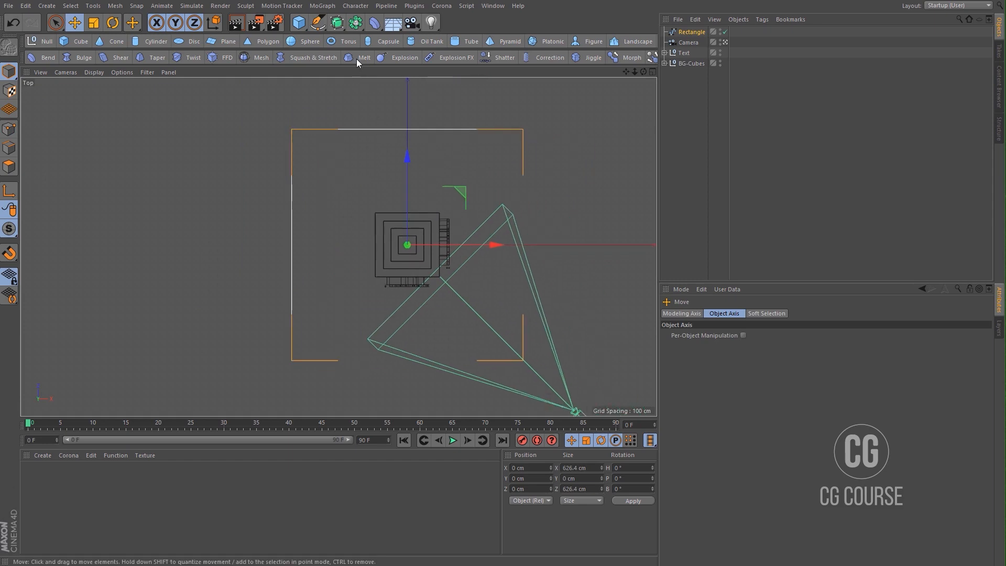
drag(320, 26, 445, 109)
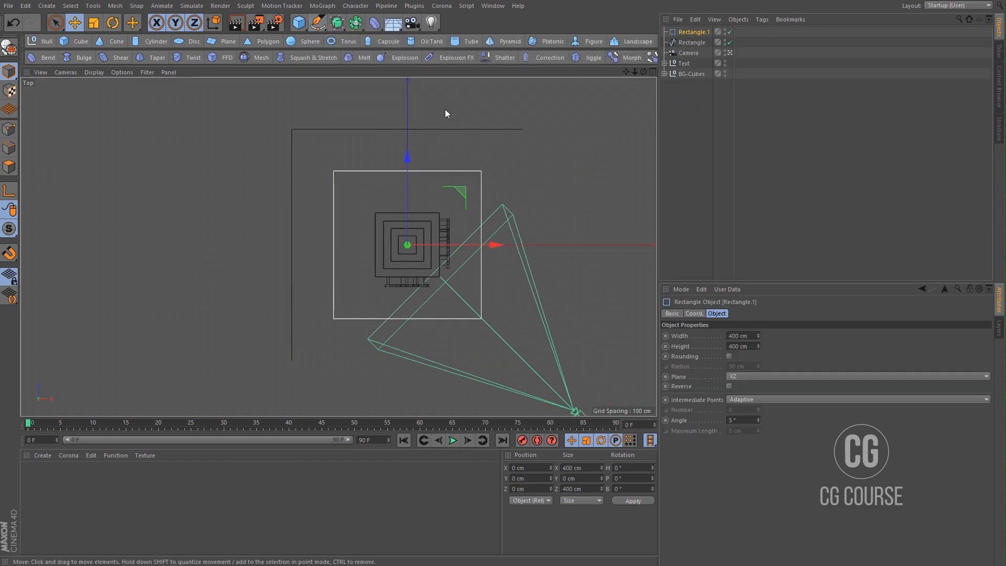
middle_click(436, 177)
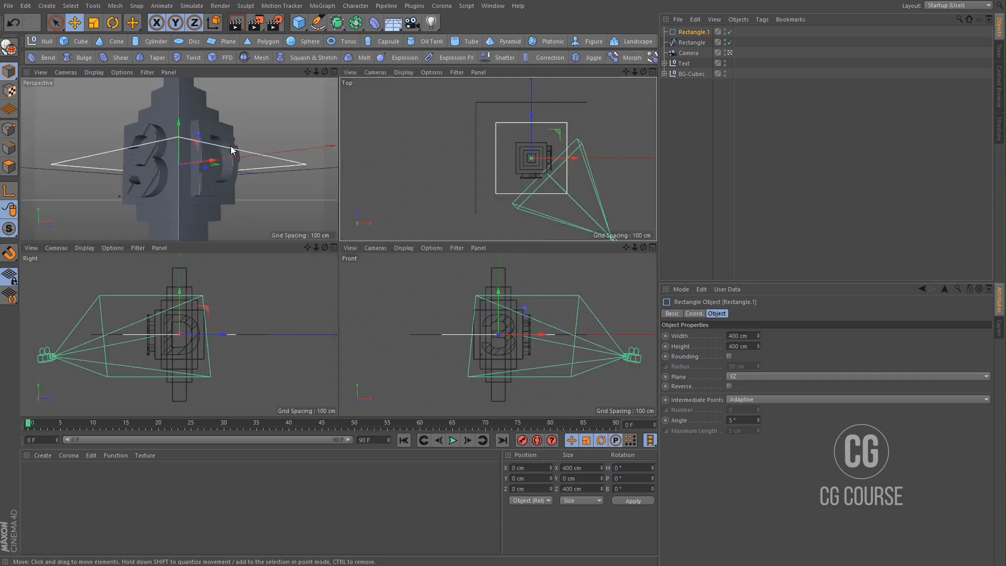
key(r)
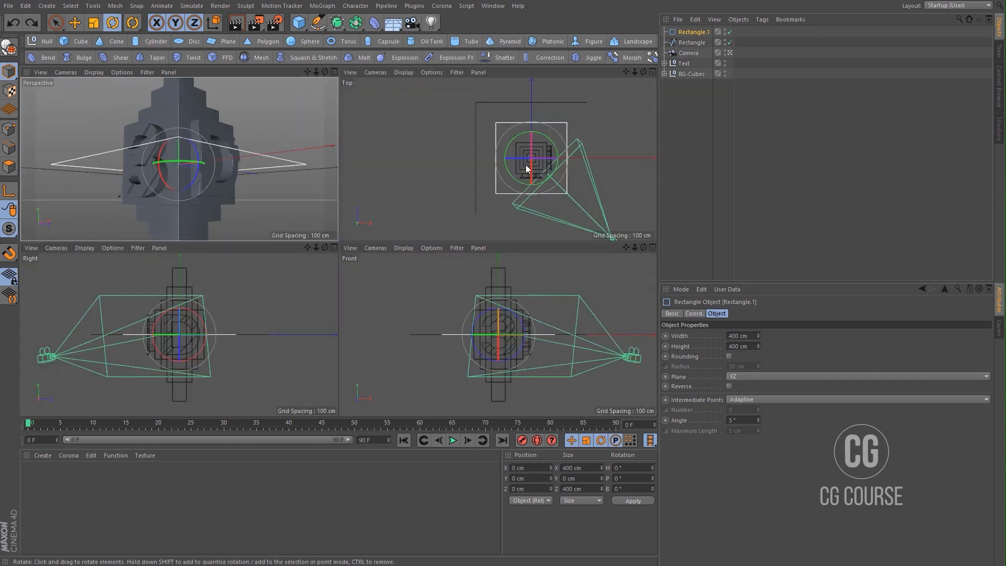
click(678, 95)
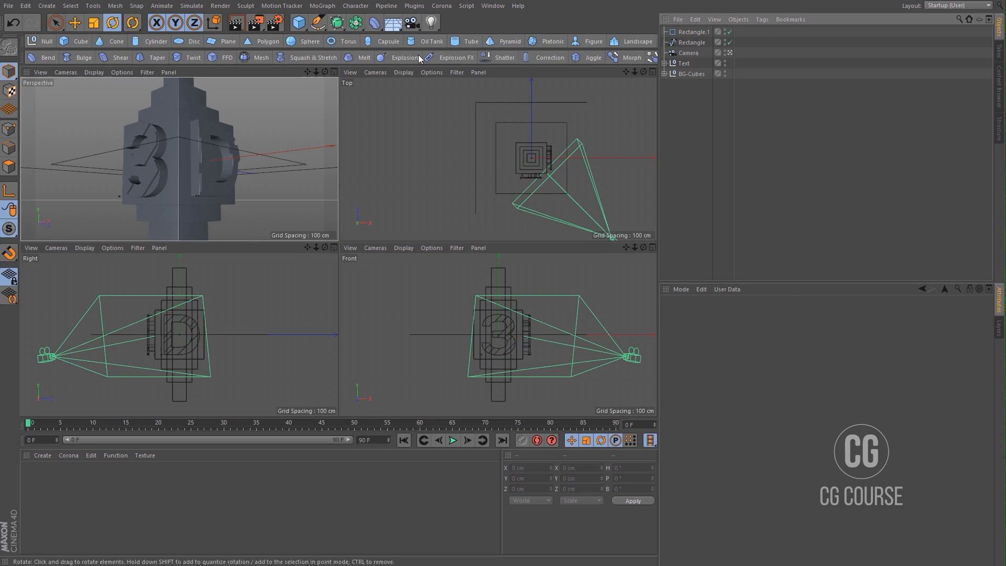
- Create a Sweep object with Rectangle.1 as the profile and the open Rectangle spline as the path
click(356, 22)
click(337, 22)
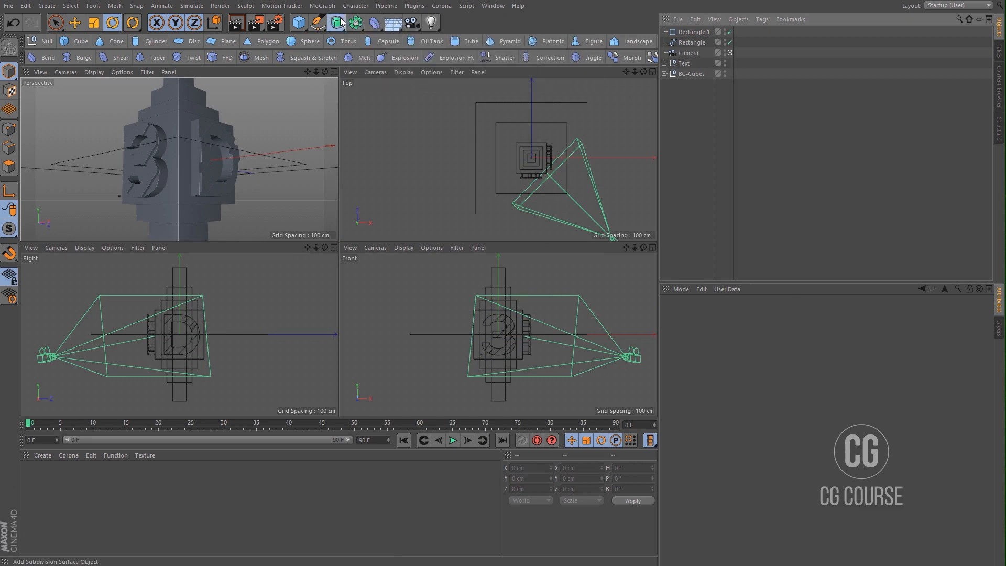
click(372, 74)
click(689, 52)
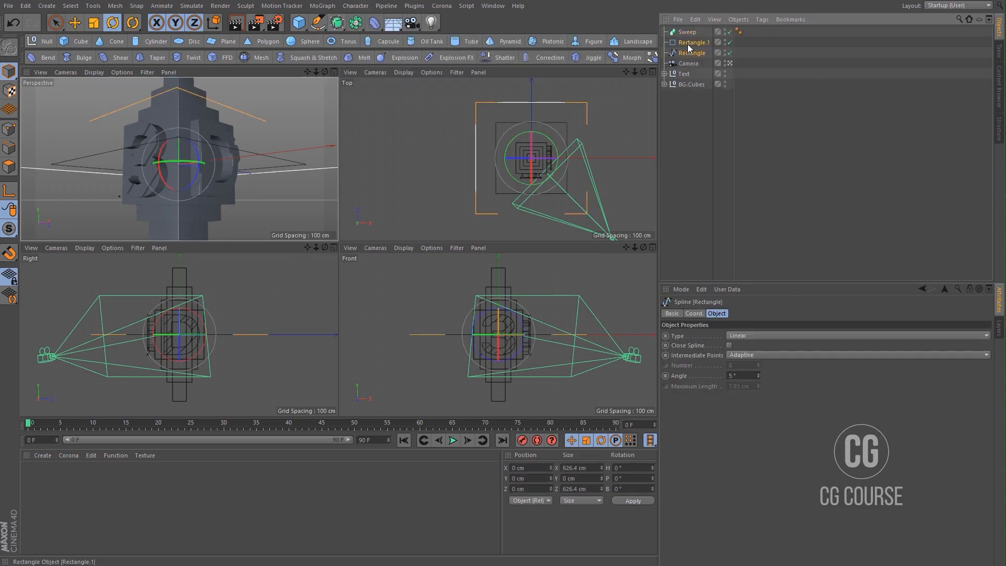
ctrl+click(687, 42)
drag(687, 42, 687, 30)
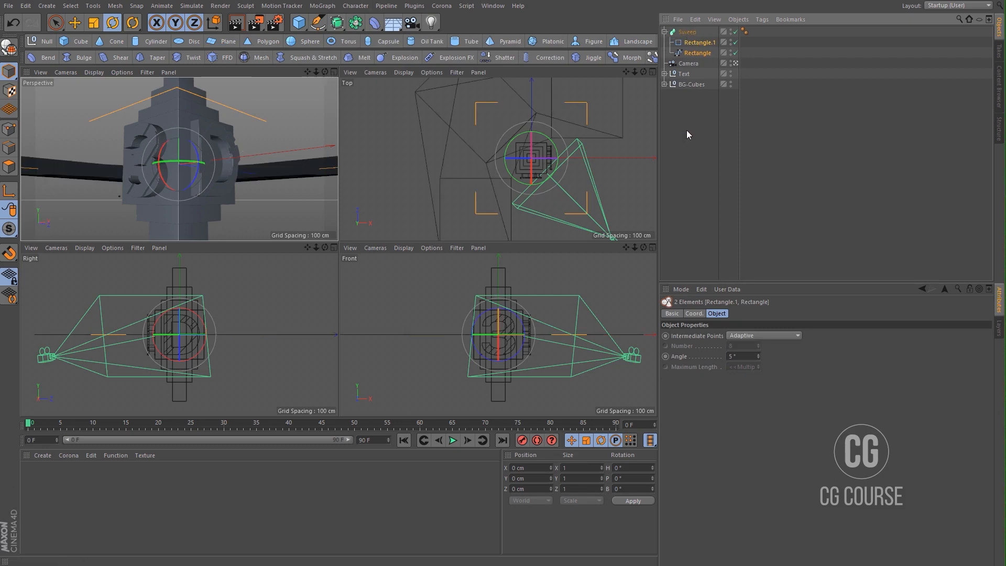
- Review the Sweep's settings and switch the plane of its Rectangle.1 profile to XY
click(692, 42)
click(687, 32)
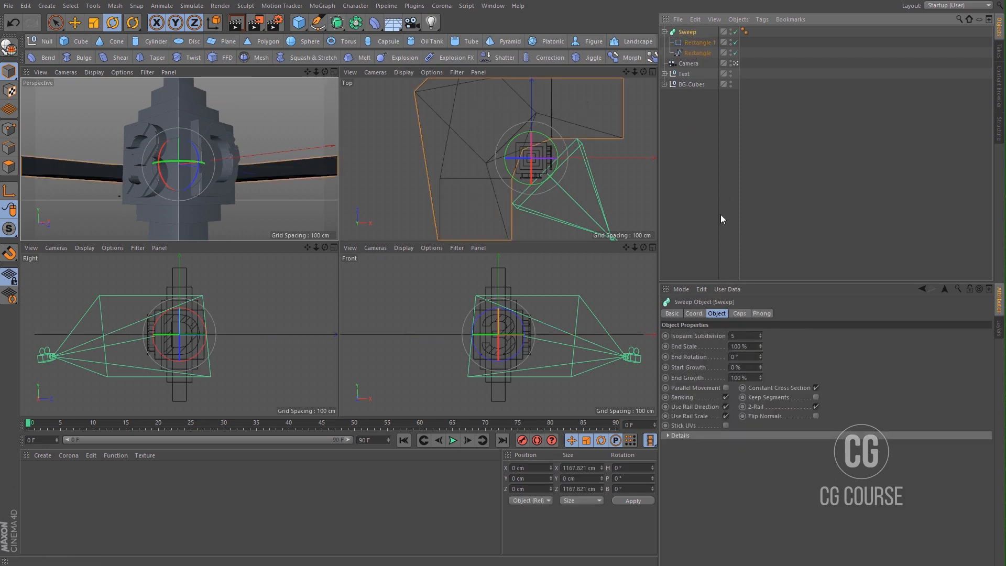
click(698, 313)
click(721, 313)
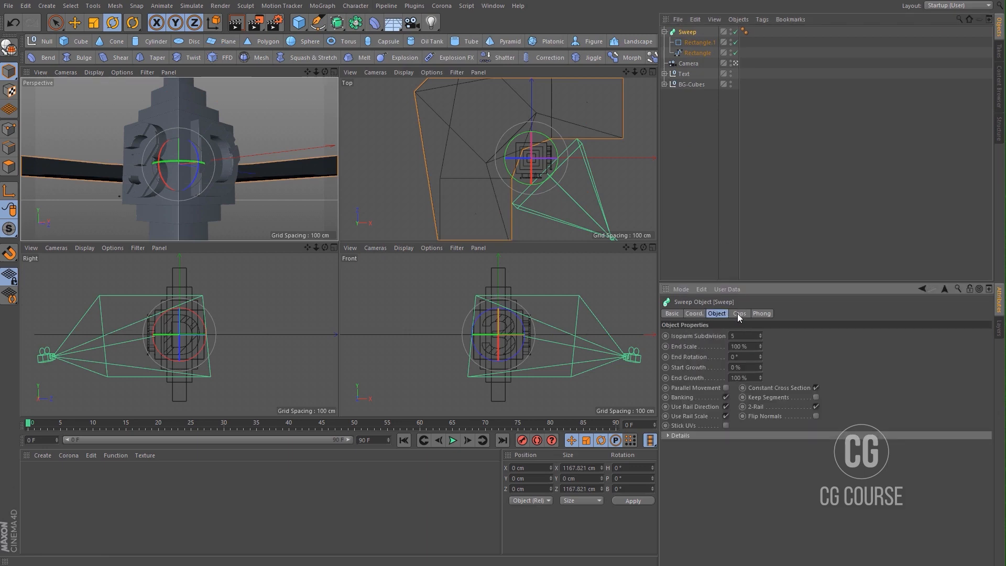
click(738, 314)
click(753, 313)
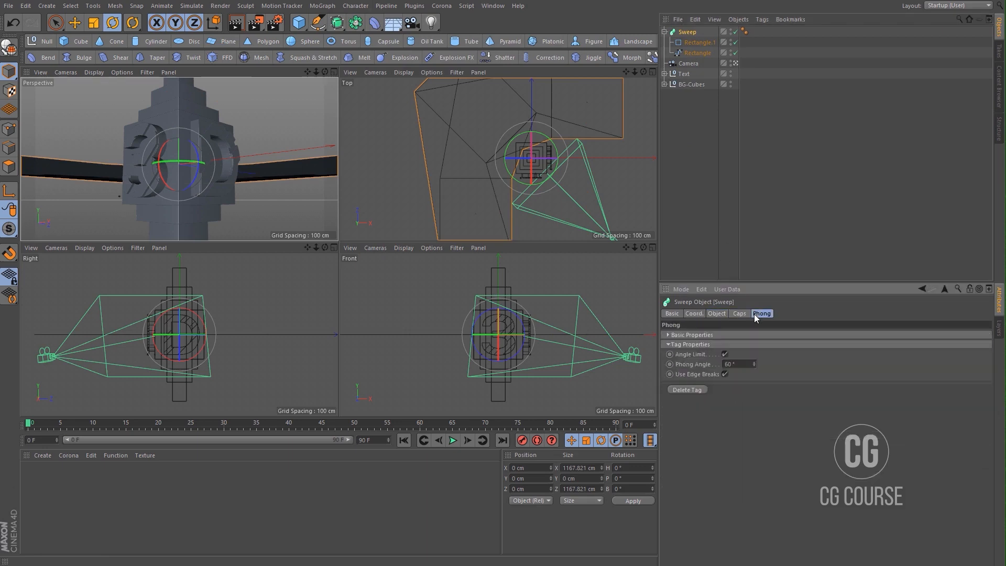
click(692, 53)
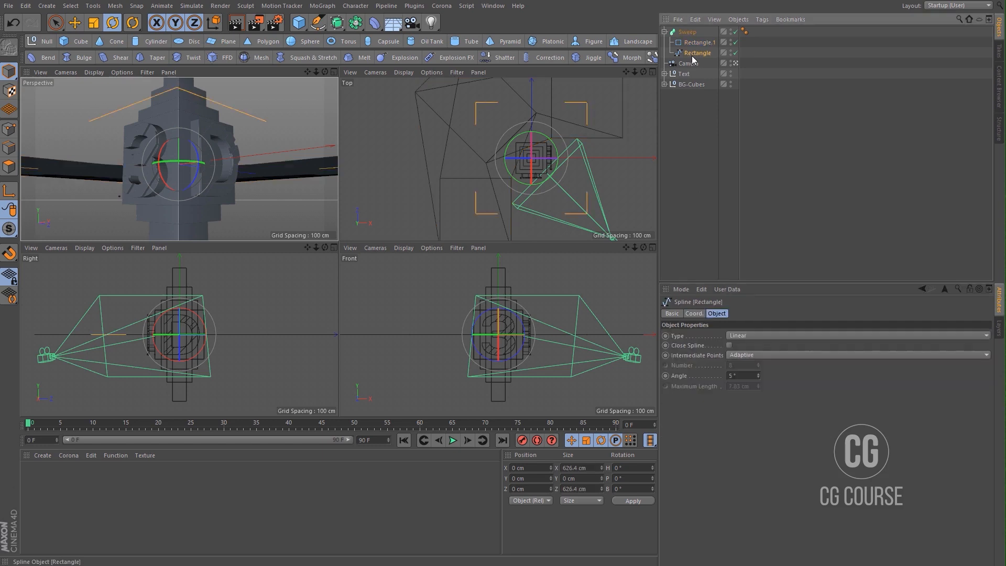
click(693, 42)
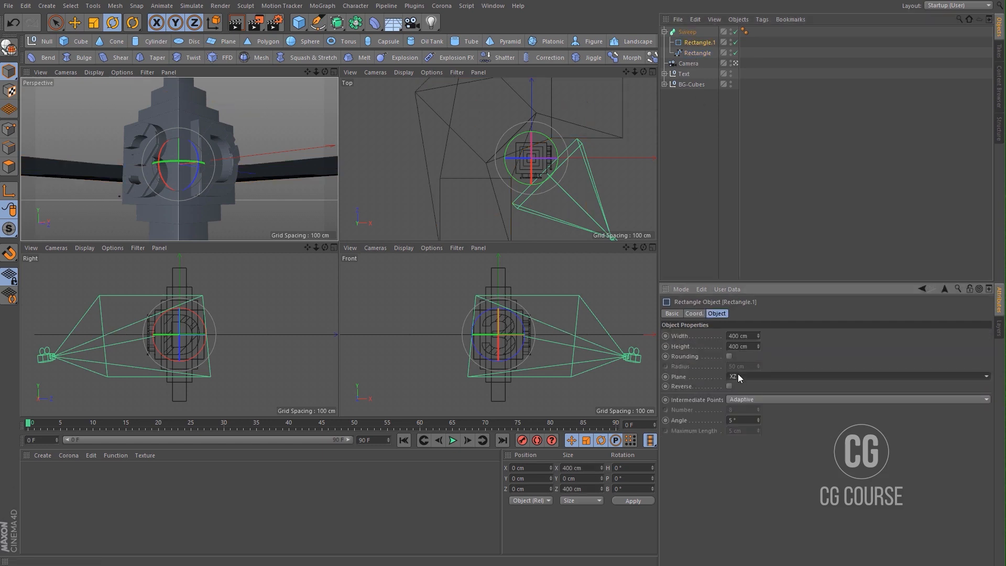
scroll(738, 375, up, 1)
scroll(739, 375, up, 1)
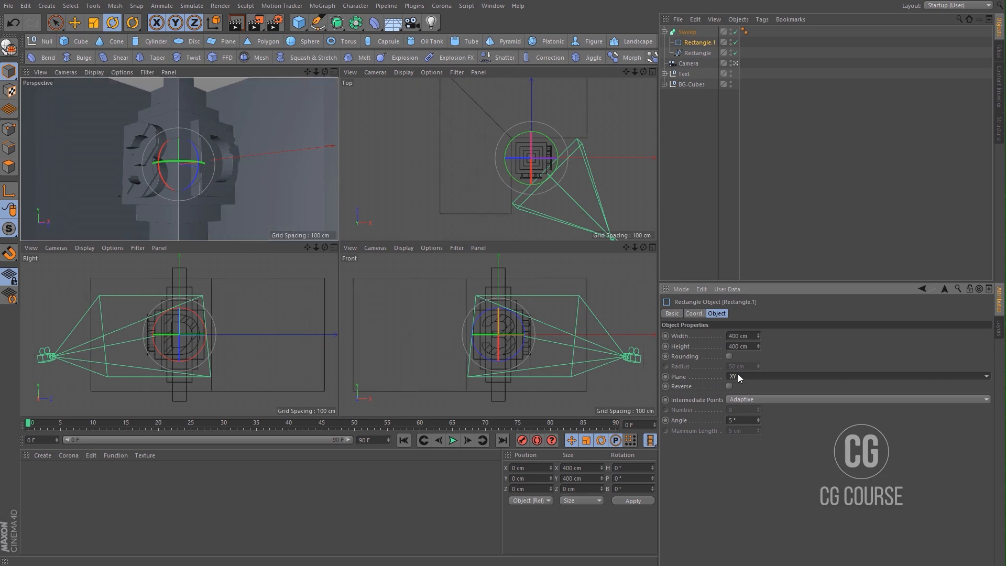
- Set the Rectangle.1 profile's width and height to 20 cm
middle_click(253, 170)
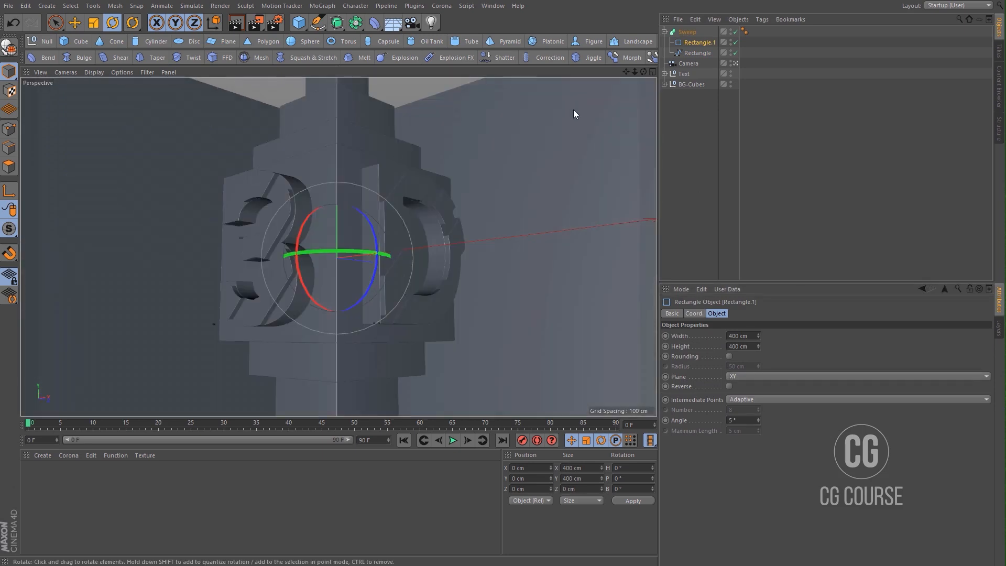
click(749, 337)
double_click(749, 337)
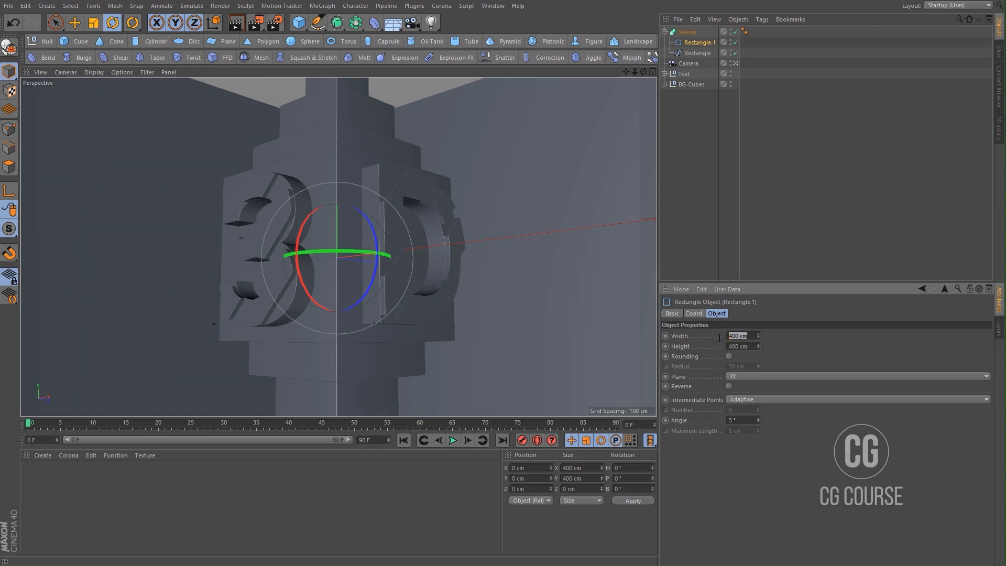
text(20)
key(Tab)
text(20)
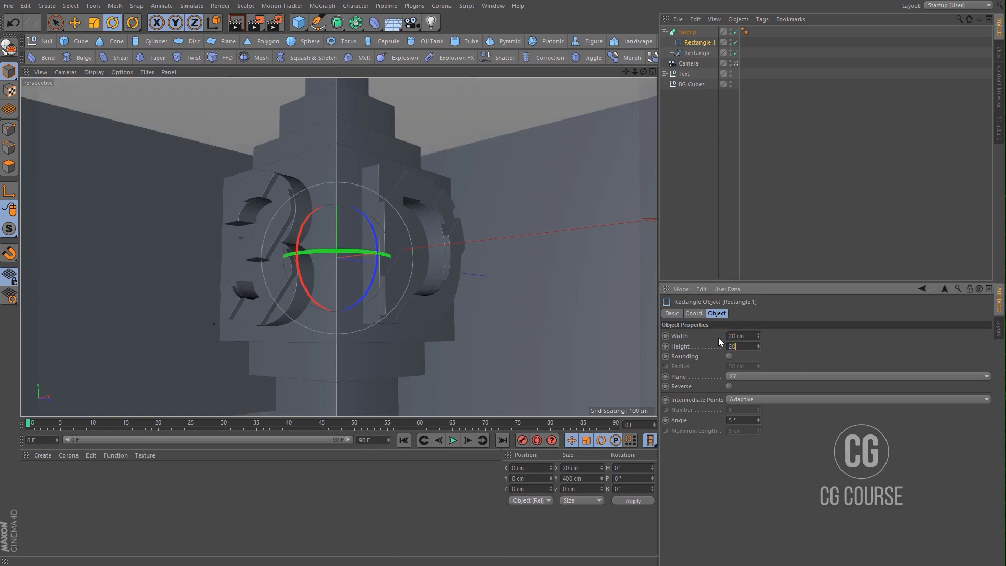
key(Return)
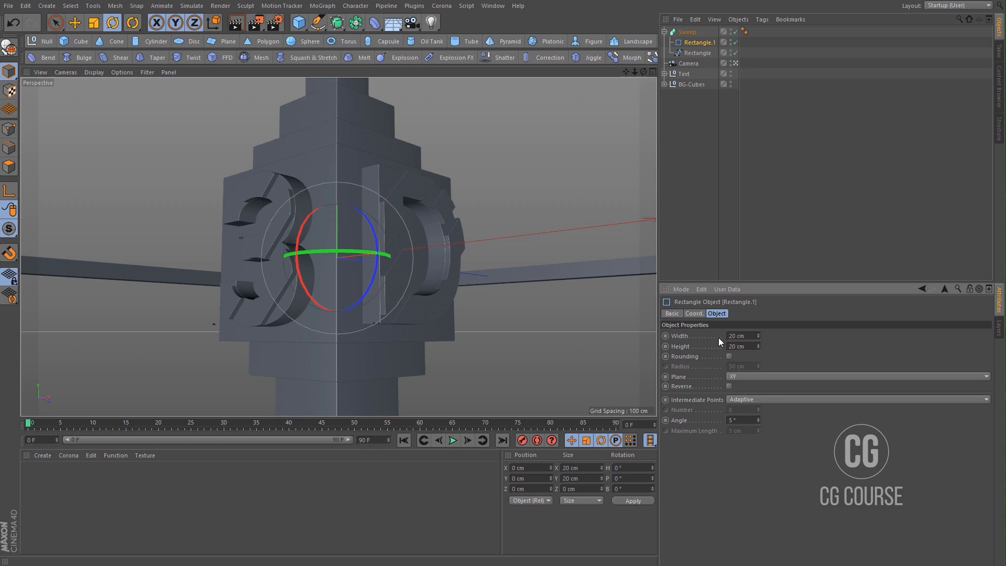
- Reduce the Rectangle.1 profile's width and height to 10 cm
double_click(734, 337)
text(10)
key(Return)
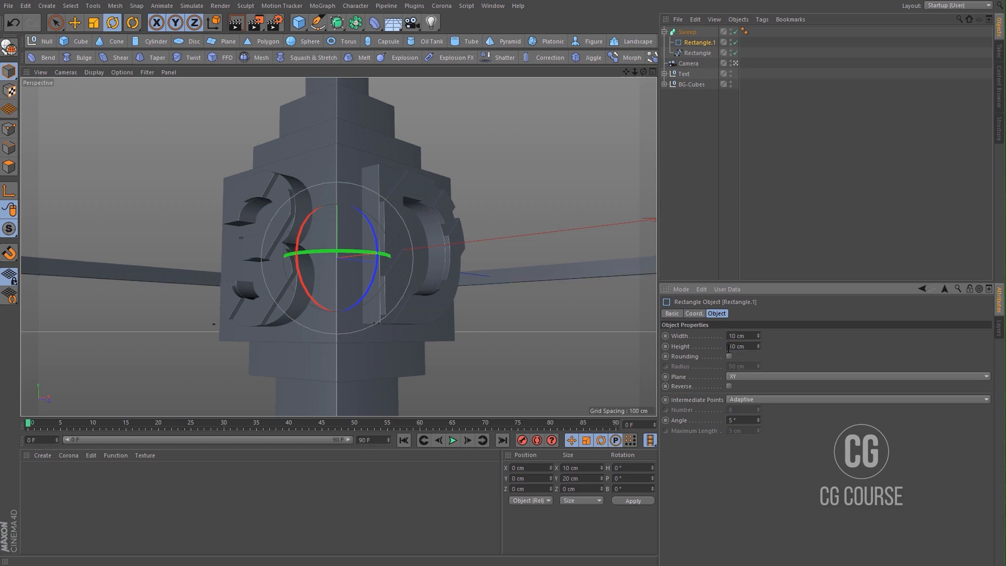
click(694, 142)
- Place the Sweep in a MoGraph Cloner and set the clones' vertical offset per step to 102 cm
click(680, 32)
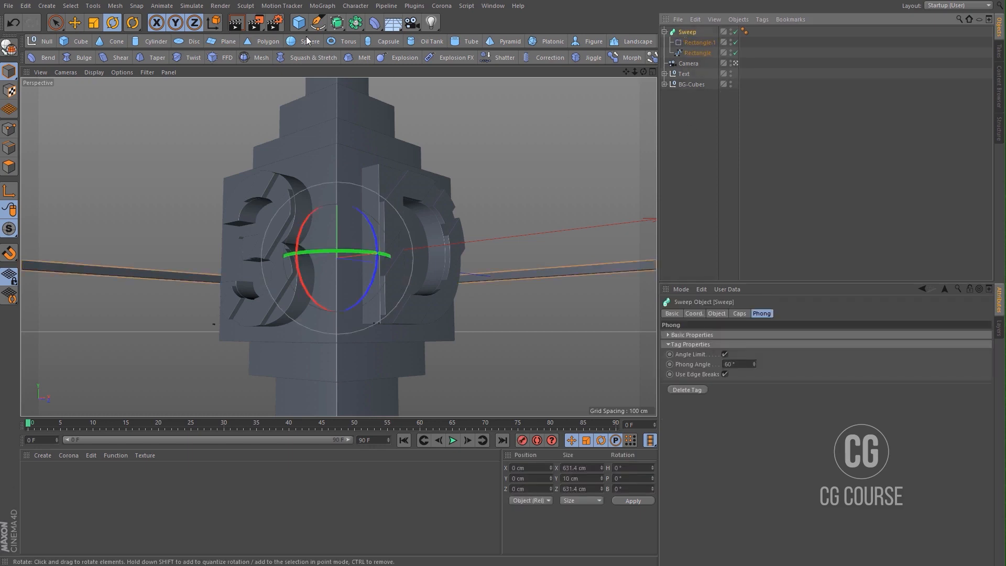
click(313, 6)
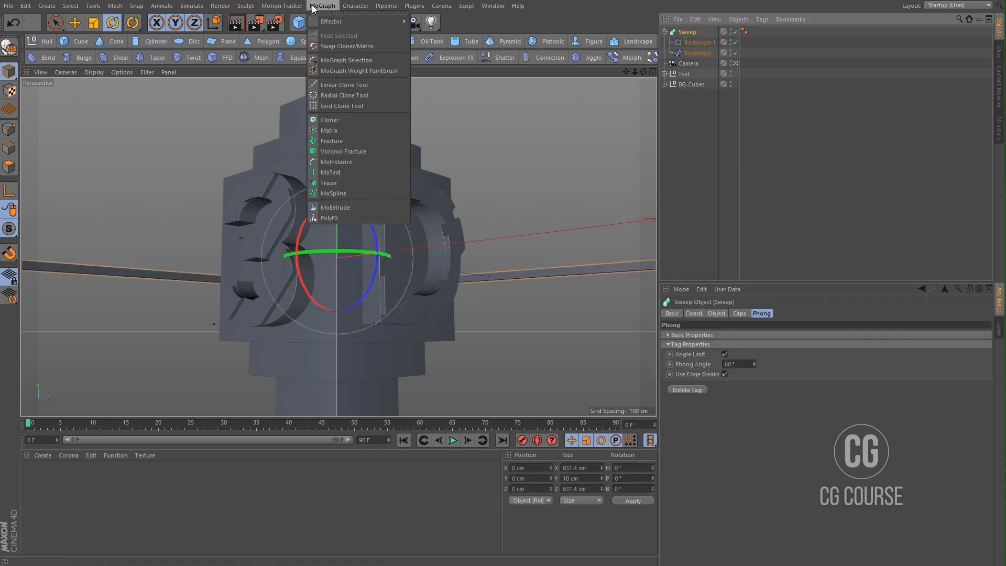
alt+click(344, 116)
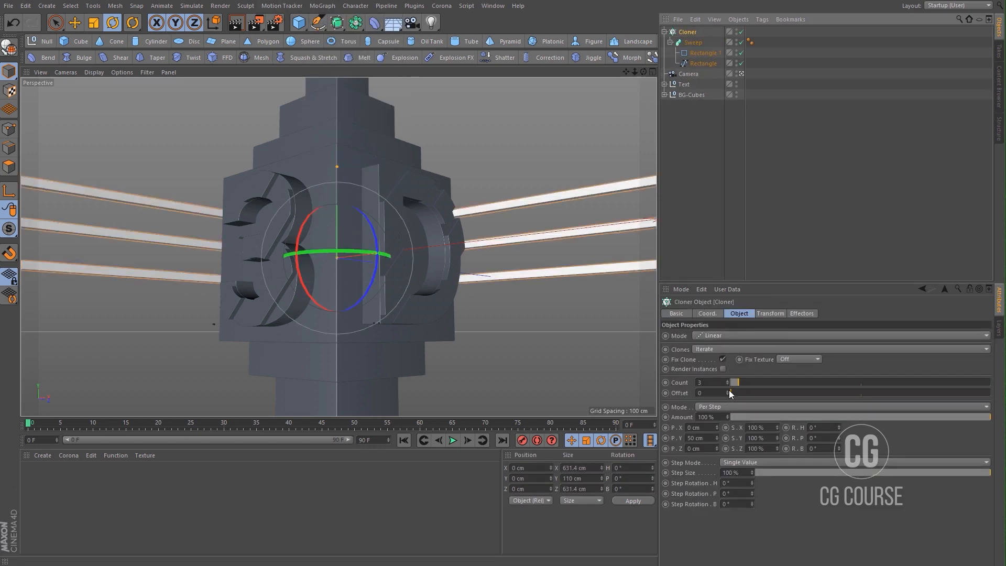
drag(716, 436, 716, 415)
- Lower the Cloner to about -132 cm in Y and raise its clone count to 5
key(e)
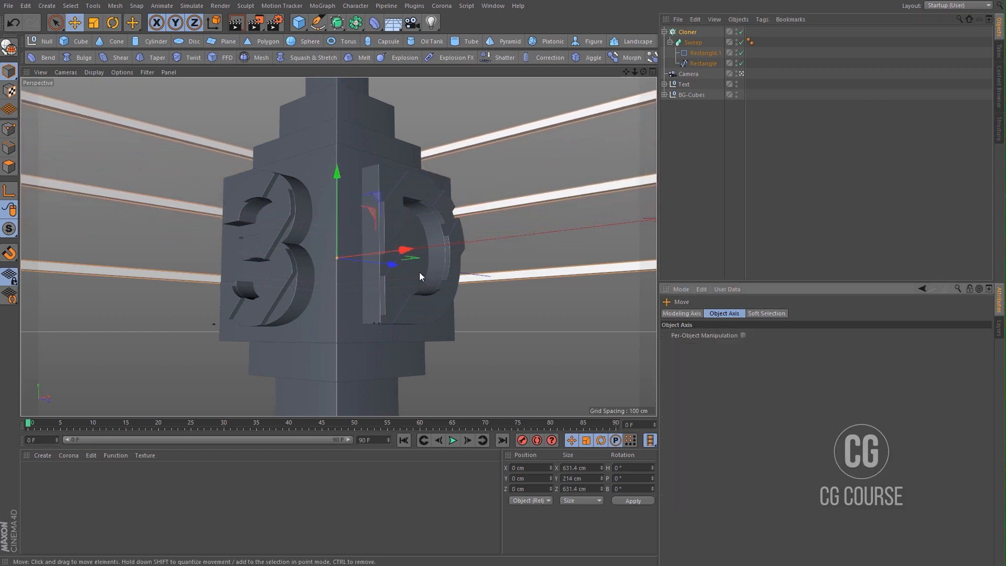
drag(340, 177, 354, 300)
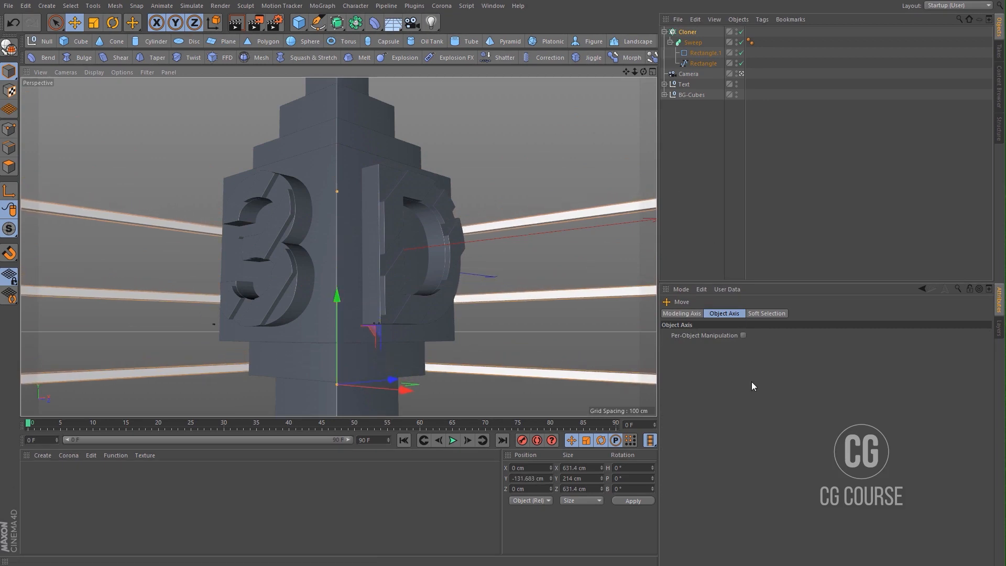
click(688, 32)
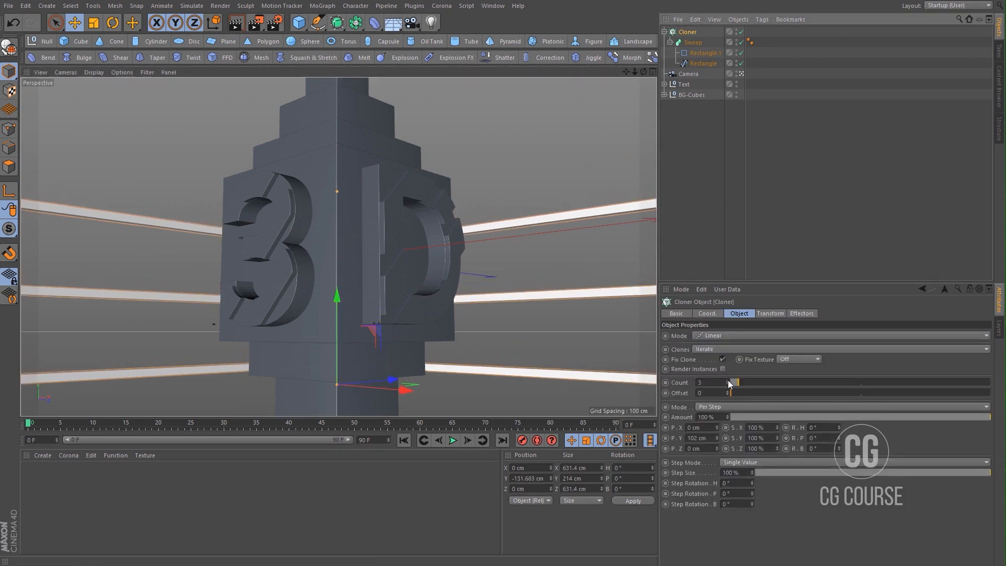
click(728, 379)
click(728, 380)
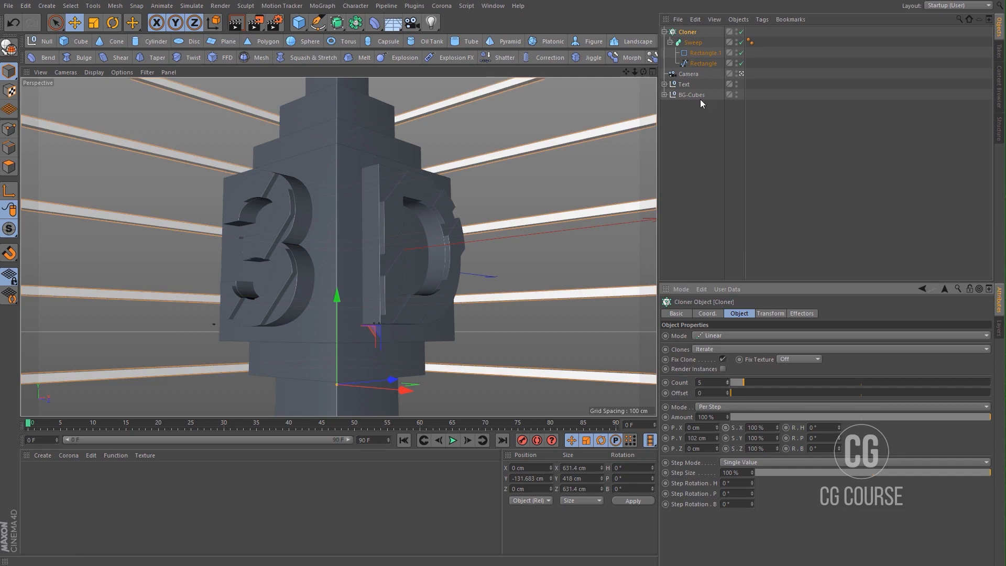
- Set the Rectangle.1 profile's width and height to 5 cm and render the scene in the Picture Viewer
click(702, 54)
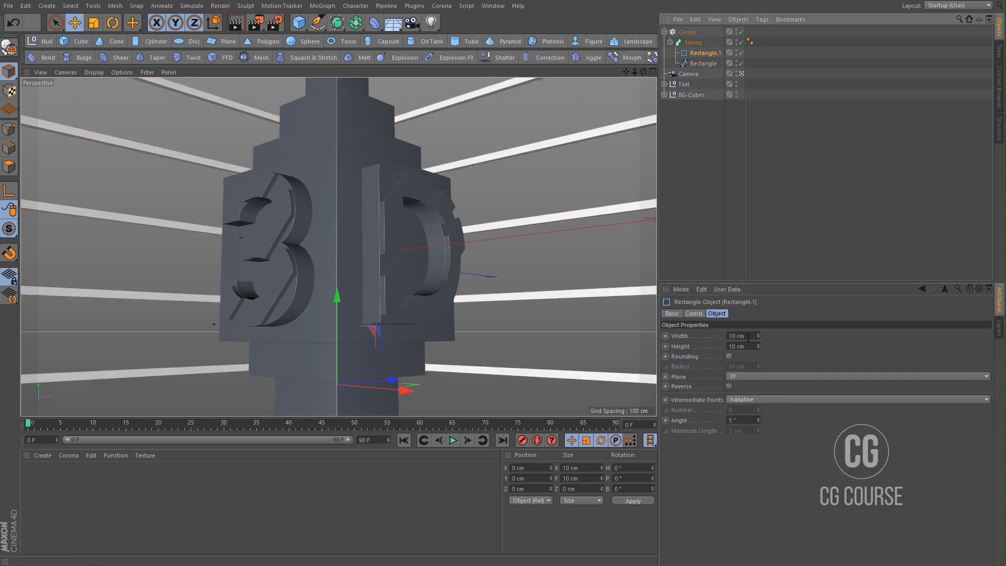
double_click(749, 336)
text(5)
key(Tab)
text(5)
key(Return)
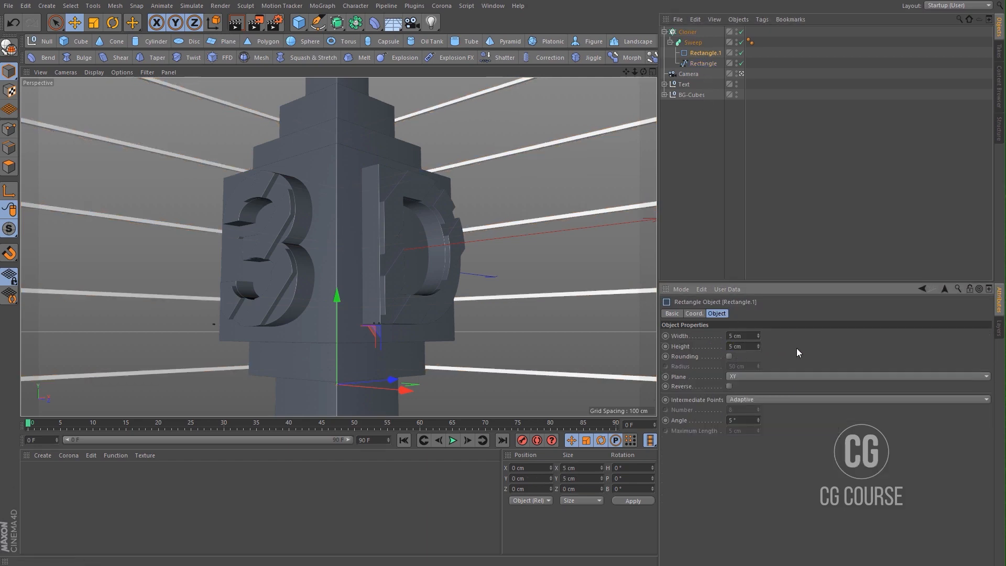
key(shift+r)
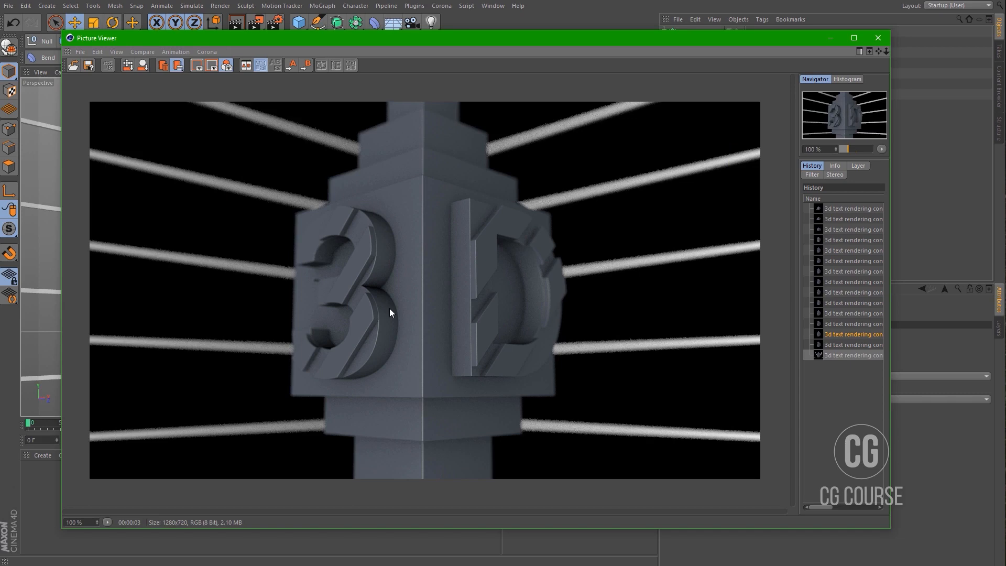
click(830, 40)
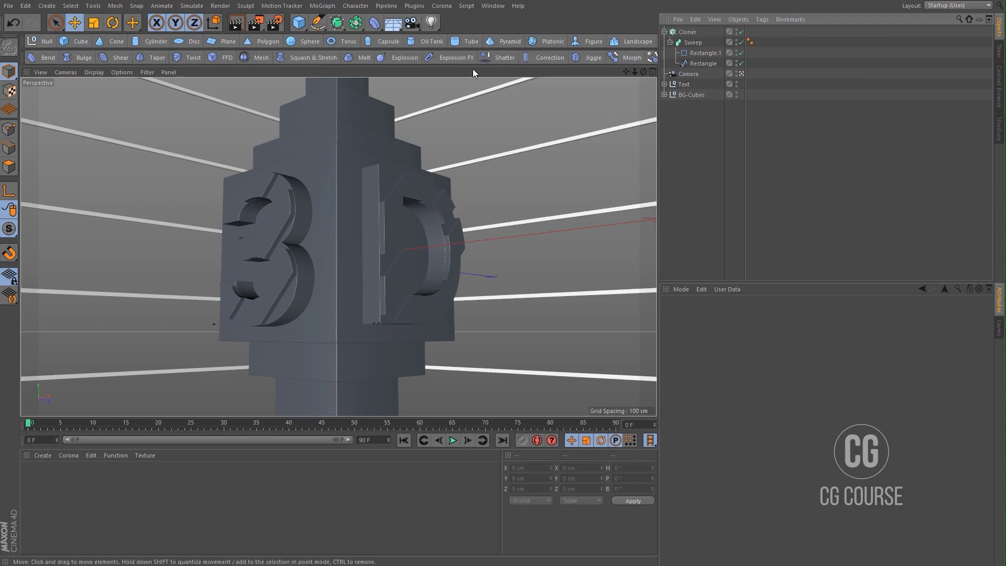
- Add an omni Light to the scene and set its falloff to Inverse Square (Physically Accurate)
click(432, 22)
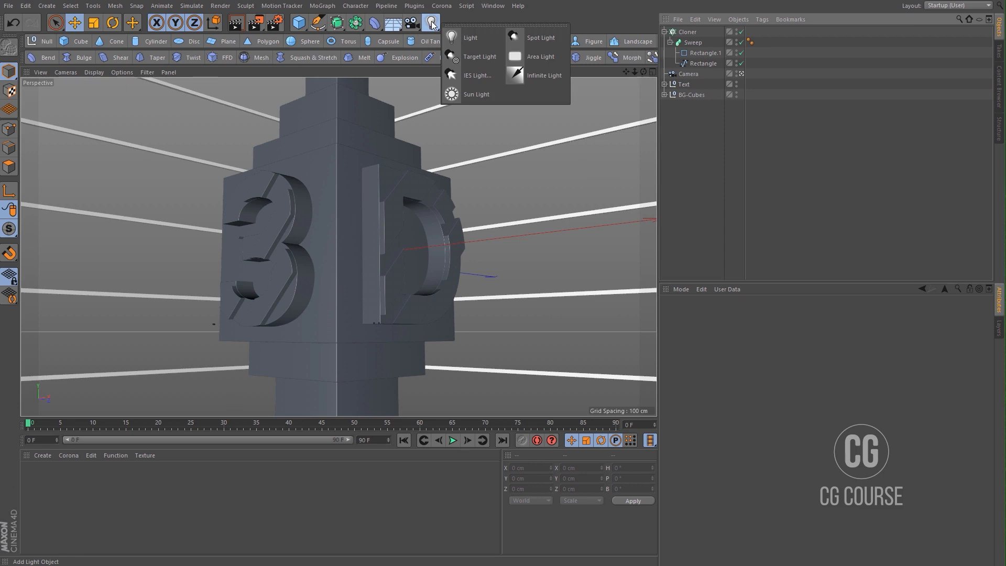
click(465, 37)
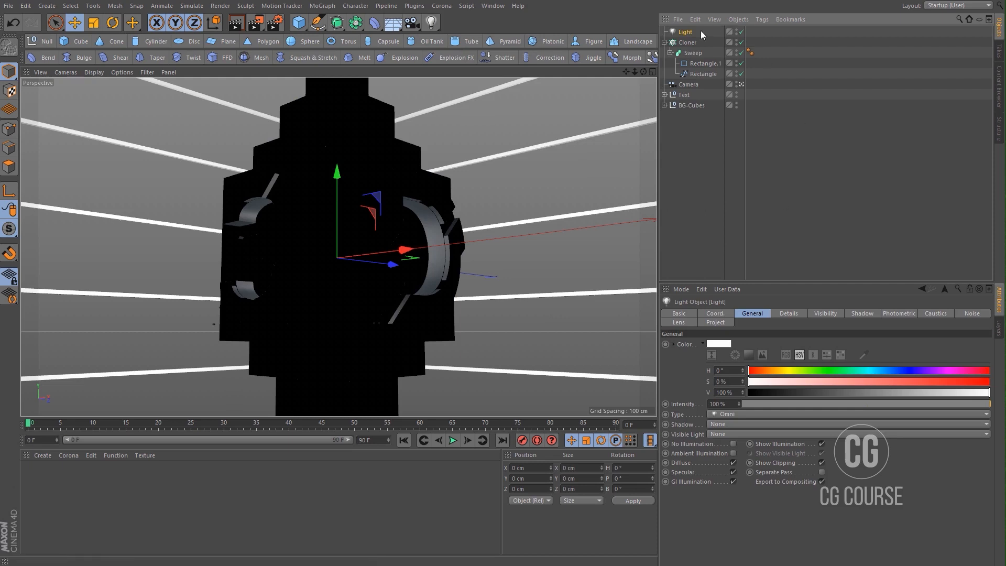
click(664, 42)
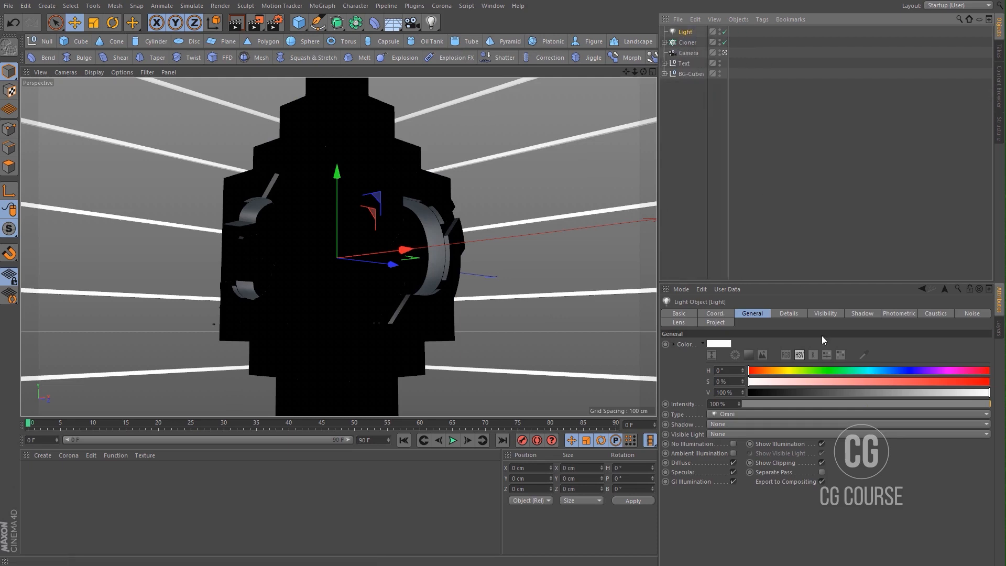
click(787, 315)
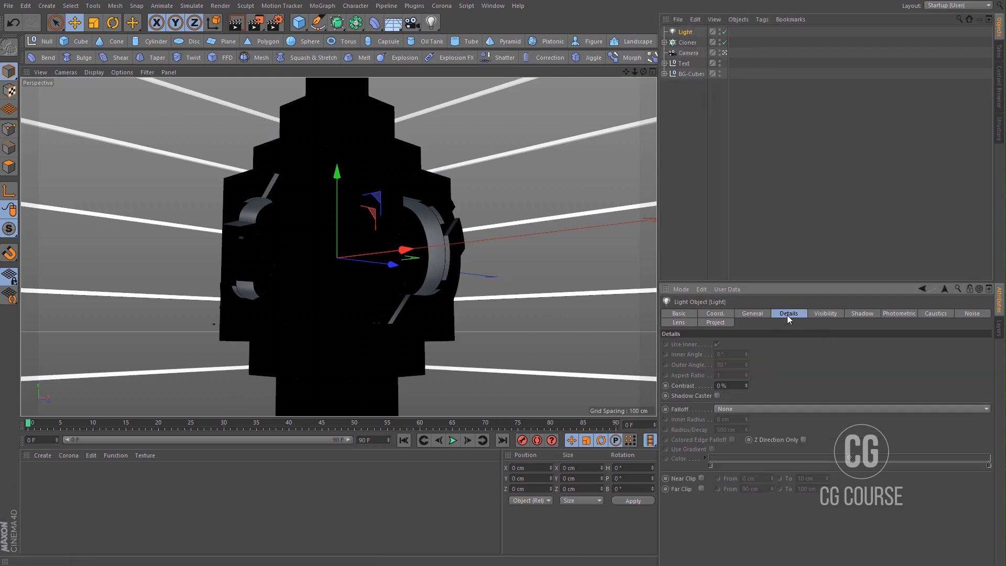
click(744, 410)
click(747, 430)
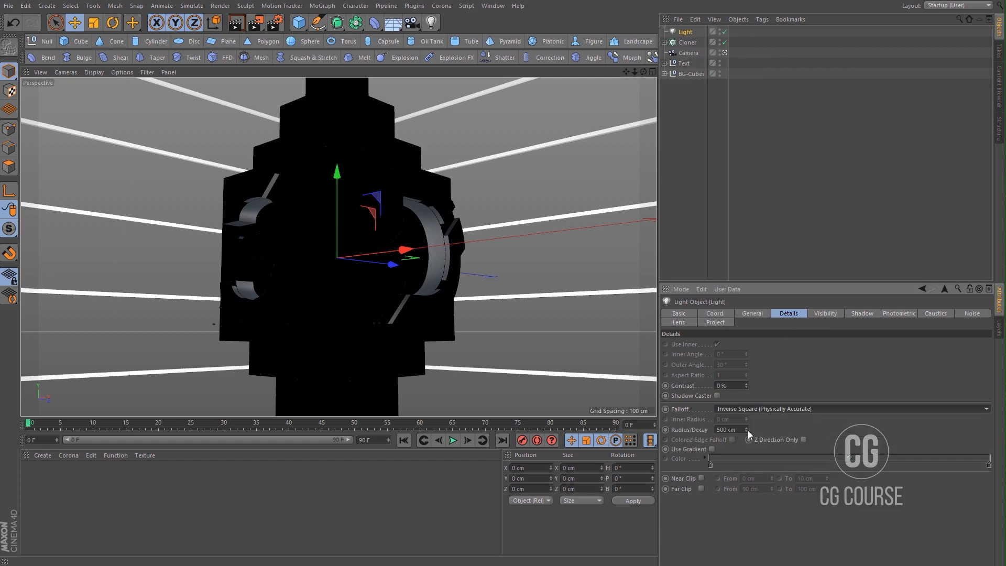
- Shrink the light's falloff radius to about 54 cm and move it in front of the D, near X 171 cm, Z -76 cm
drag(538, 294, 394, 289)
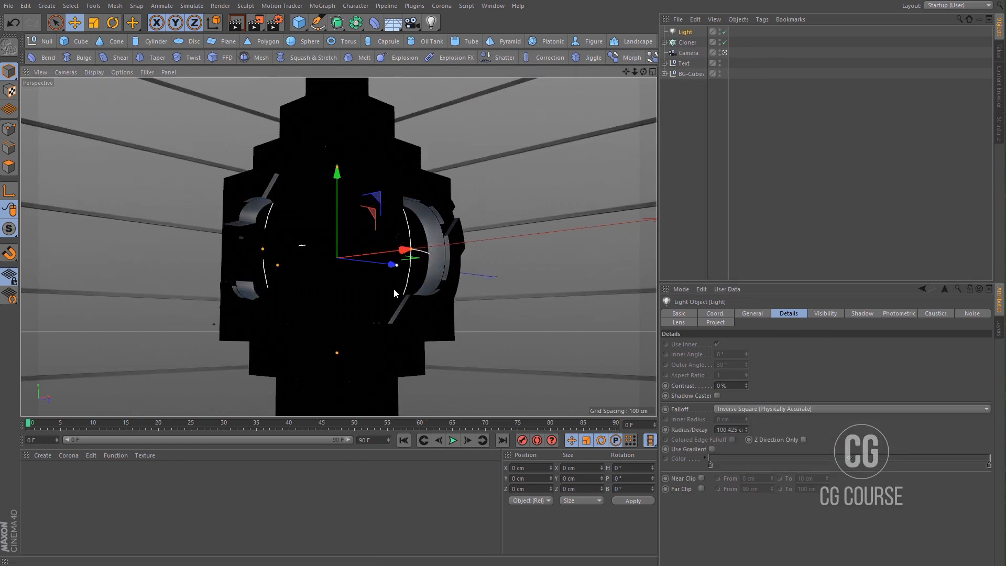
middle_click(410, 279)
scroll(556, 141, up, 3)
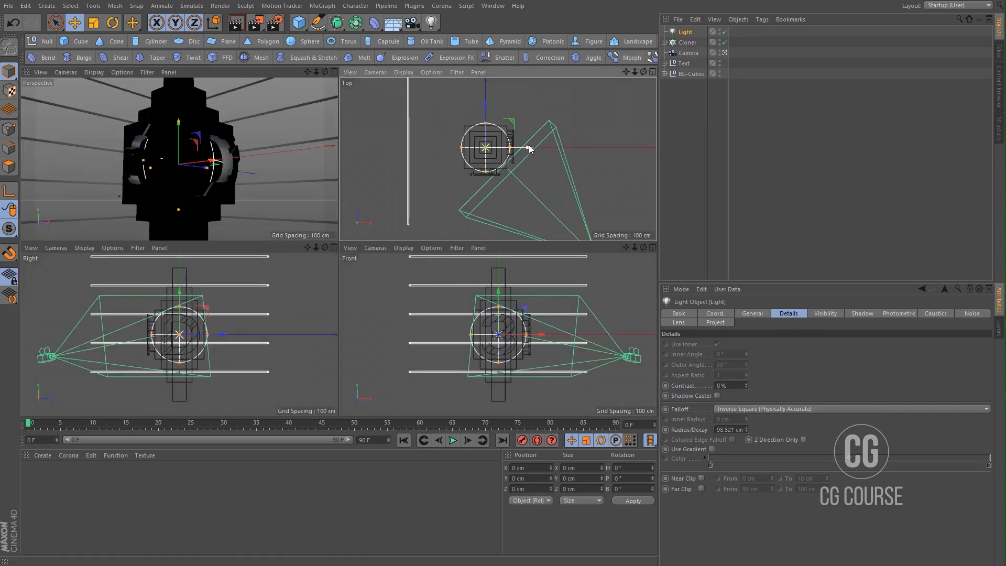
drag(530, 147, 556, 172)
scroll(543, 148, up, 2)
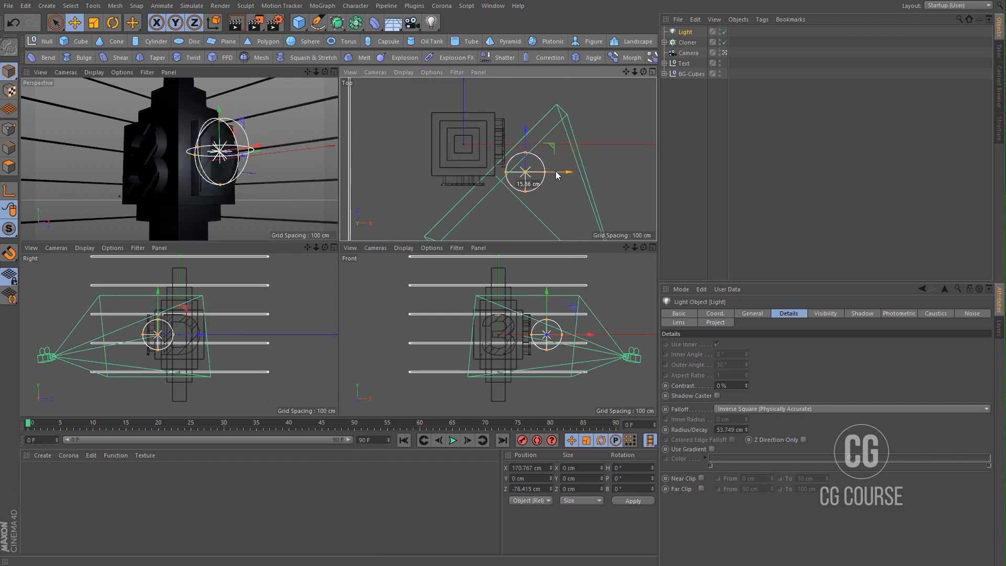
- Duplicate the light and move the copy in front of the 3, to about X 80 cm and Z -163 cm
click(685, 33)
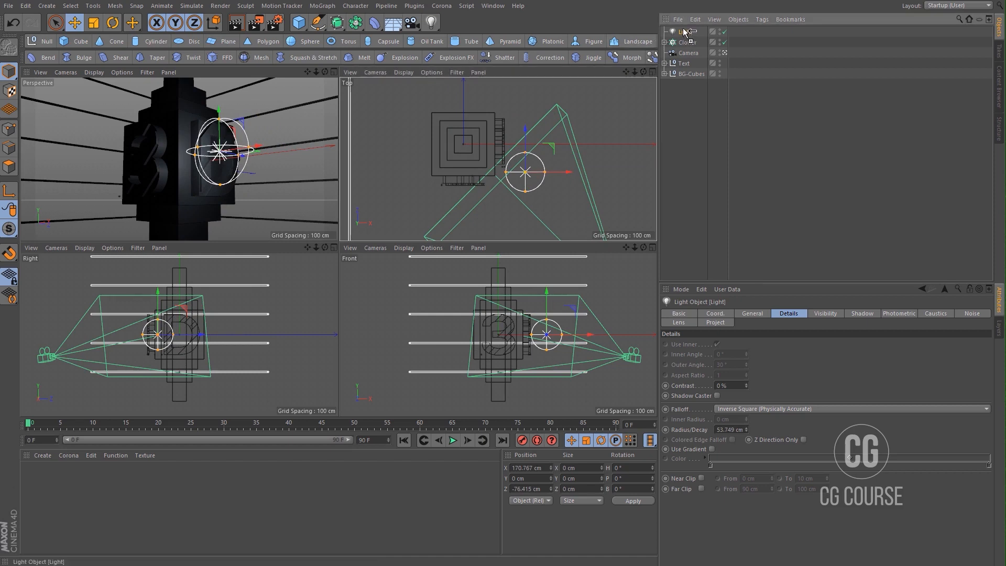
key(ctrl+c)
key(ctrl+v)
drag(554, 144, 522, 180)
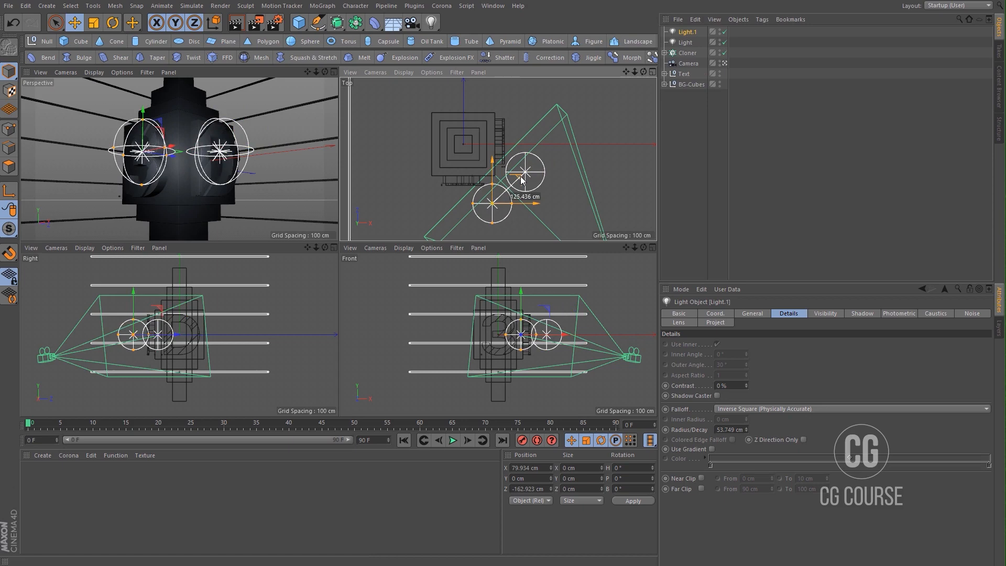
- Render the camera view with both lights in the Picture Viewer, then close the viewer
middle_click(314, 186)
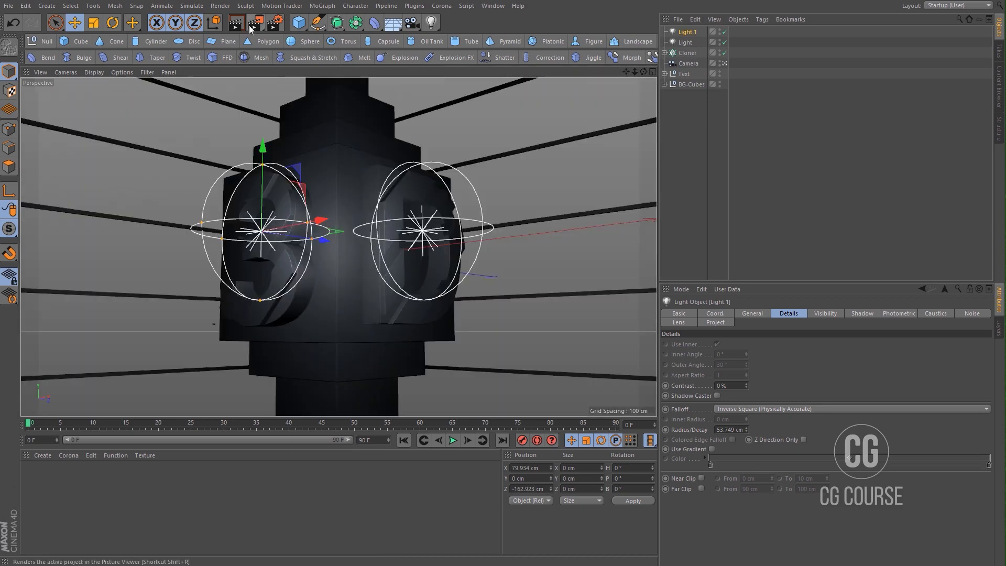
click(250, 24)
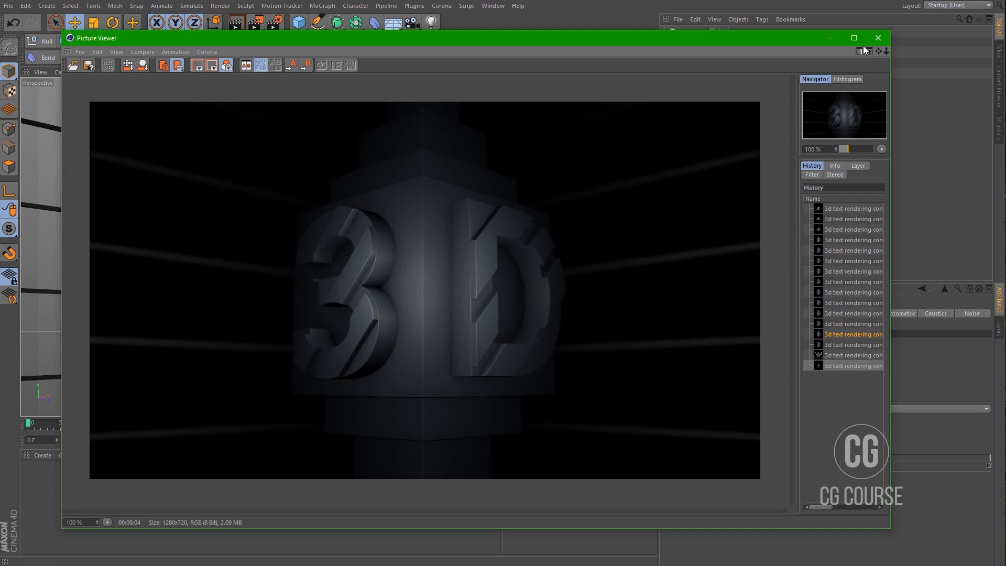
click(876, 38)
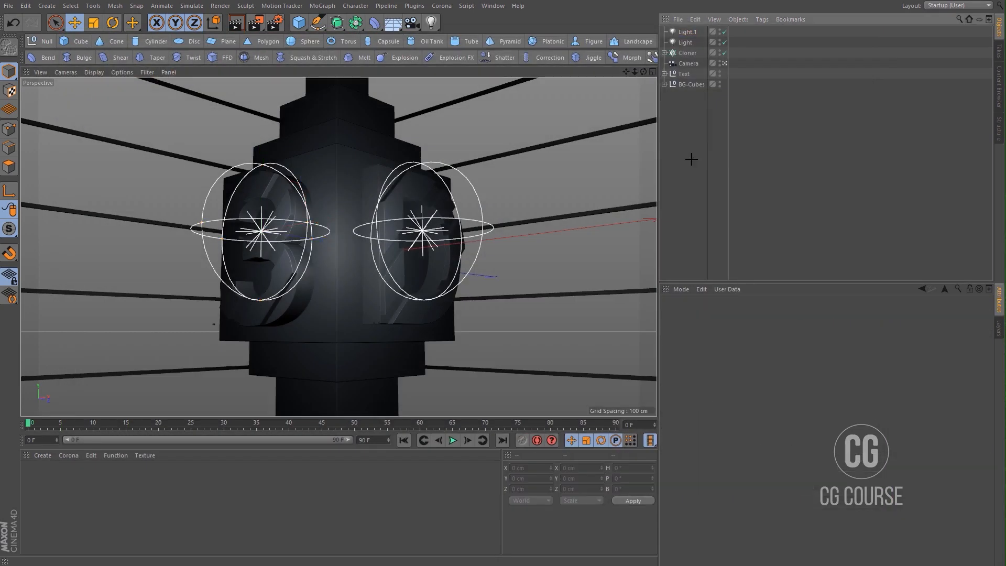
- Search the Content Browser presets for "gold" and load the Gold Flat material into the scene
click(493, 6)
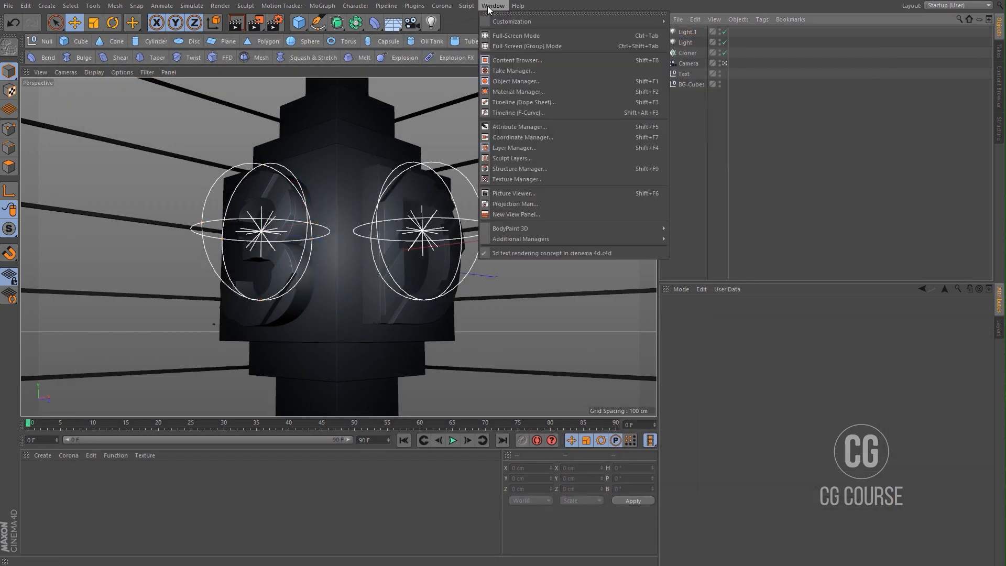
mouse_move(510, 23)
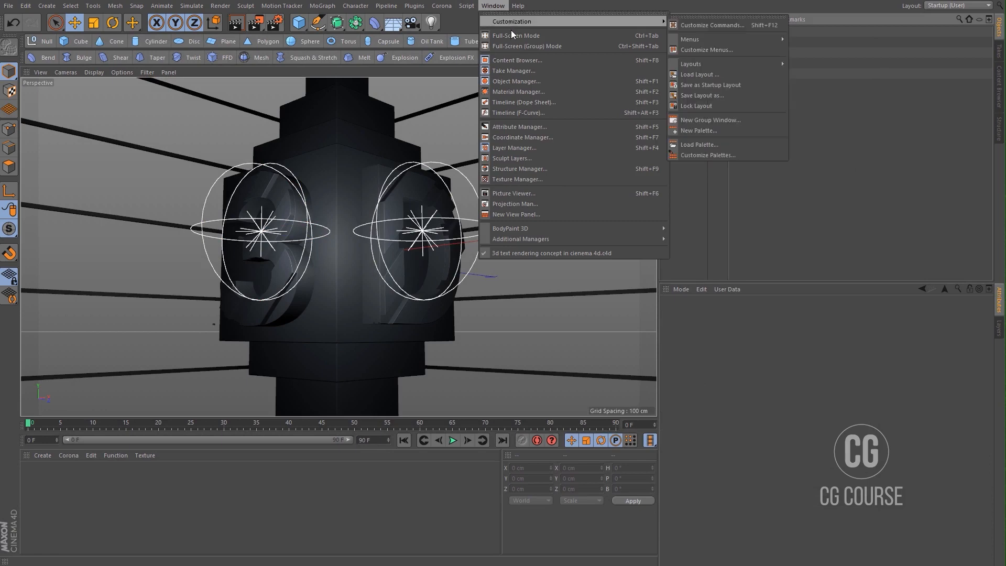
click(508, 58)
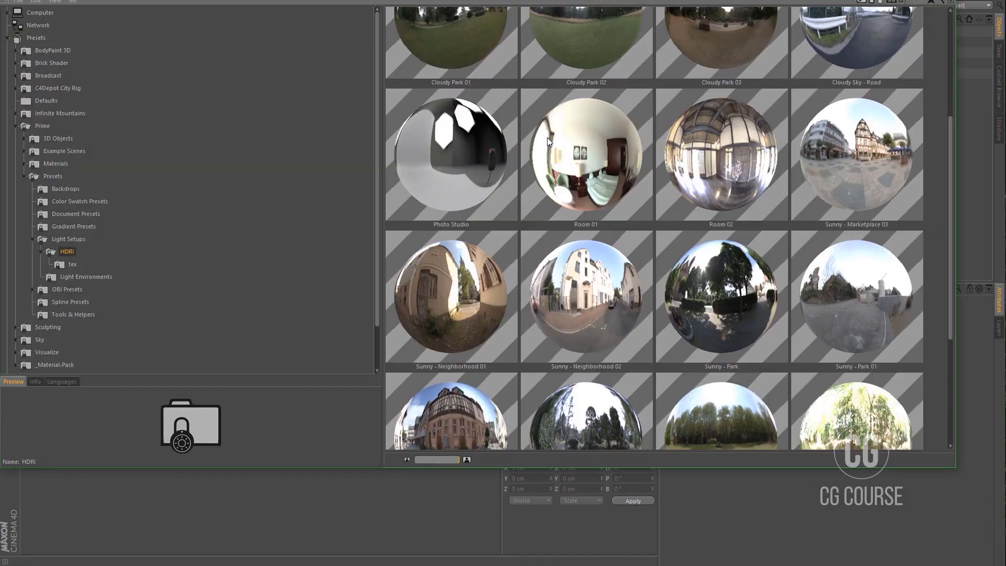
scroll(552, 136, up, 4)
click(942, 2)
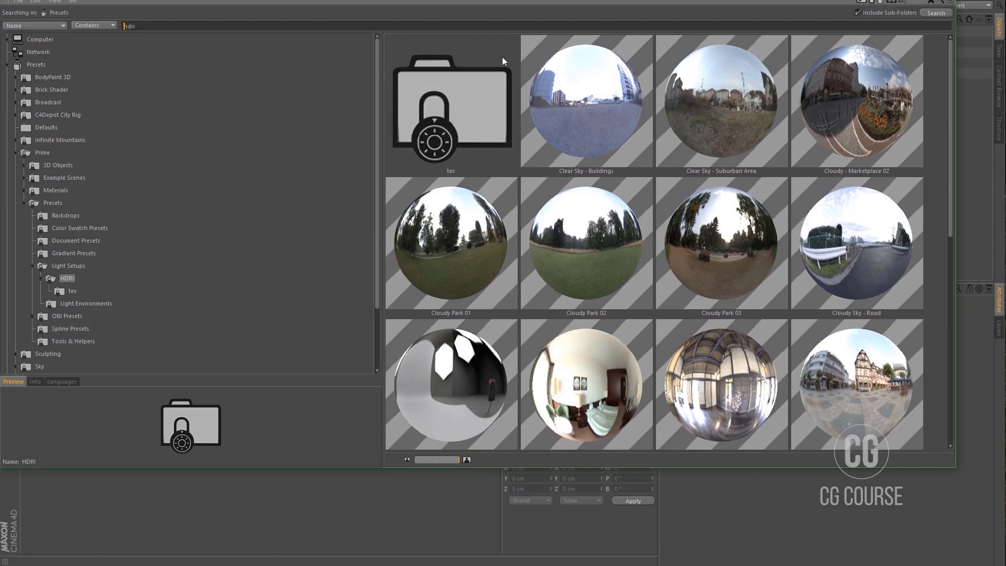
drag(158, 28, 105, 31)
text(gold)
key(Return)
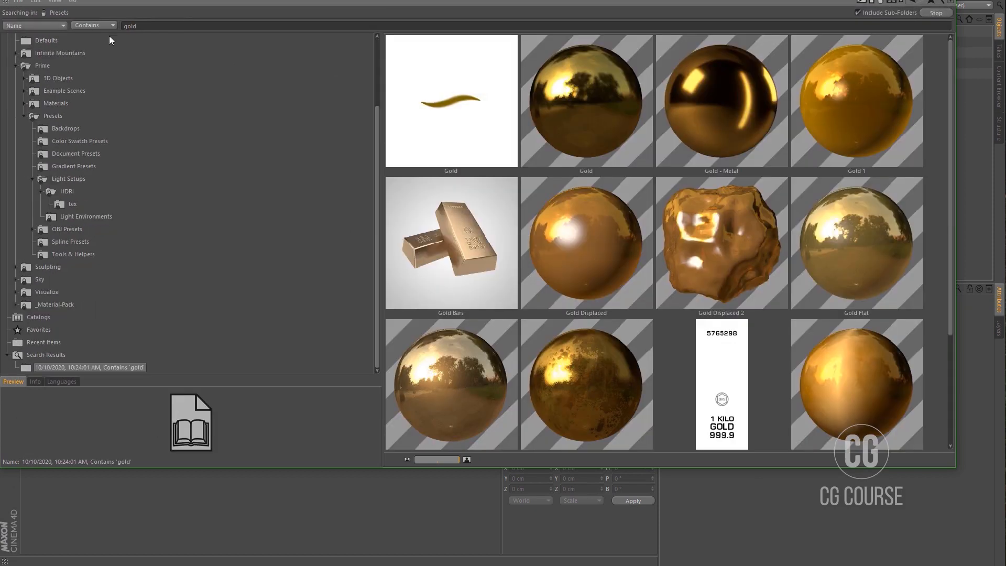
scroll(640, 209, down, 2)
scroll(640, 208, up, 2)
double_click(898, 238)
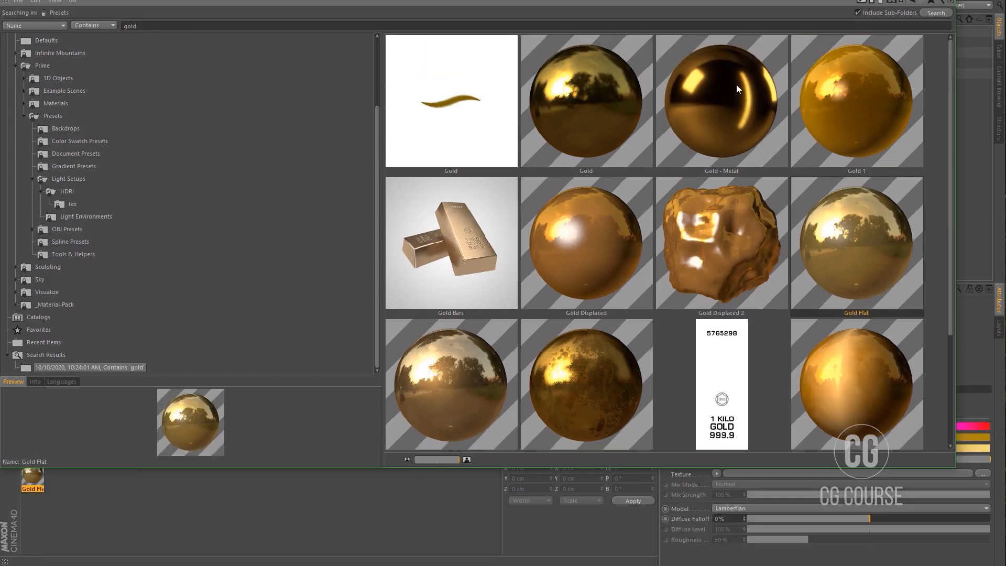
- Search the presets for "iron" and look through the iron materials
drag(141, 26, 109, 33)
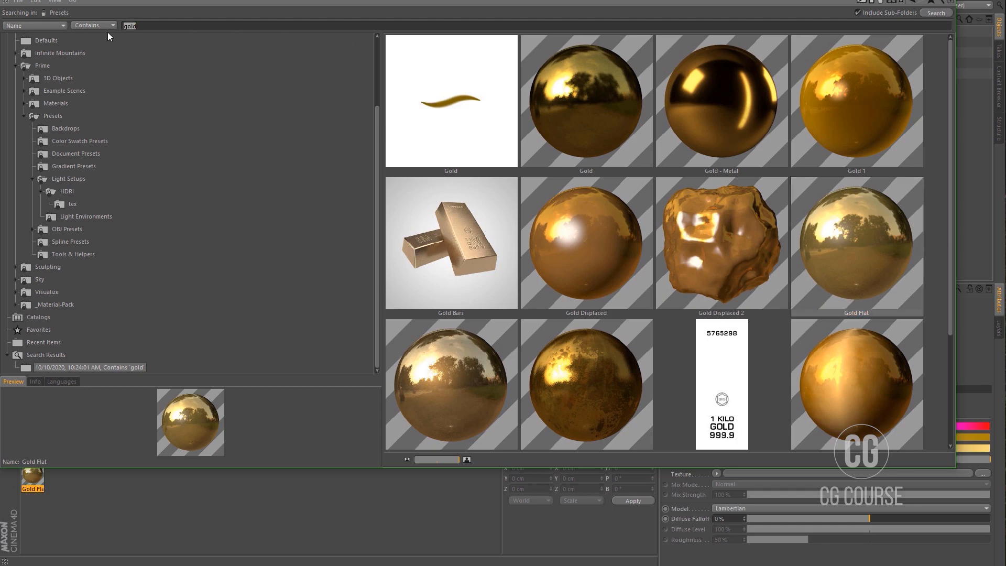
text(iron)
key(Return)
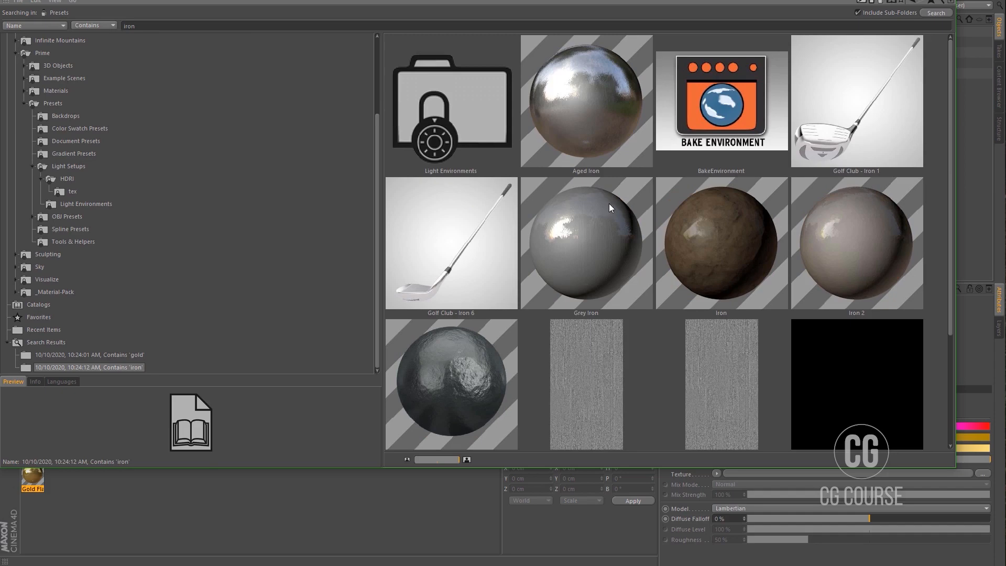
scroll(608, 202, down, 3)
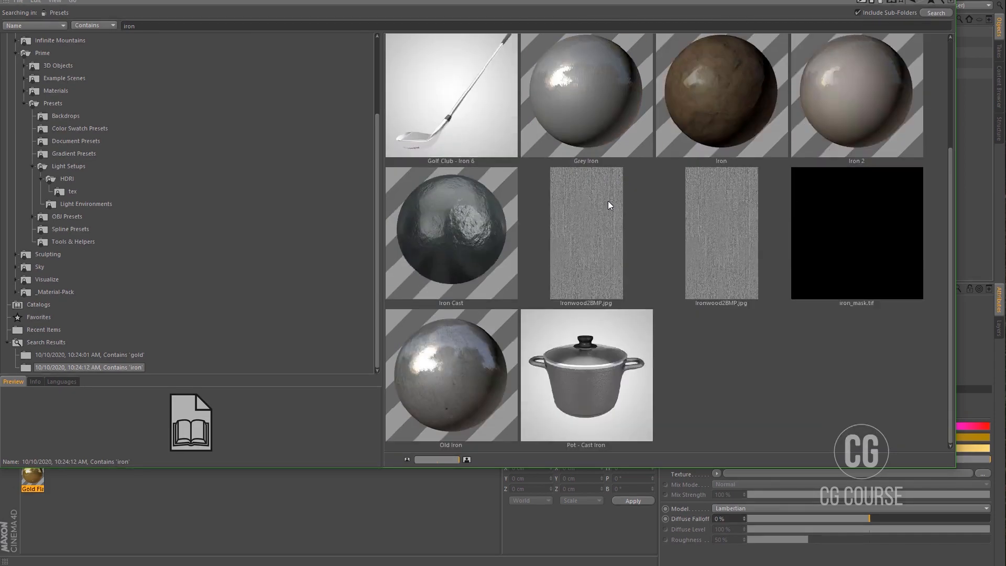
scroll(608, 202, up, 3)
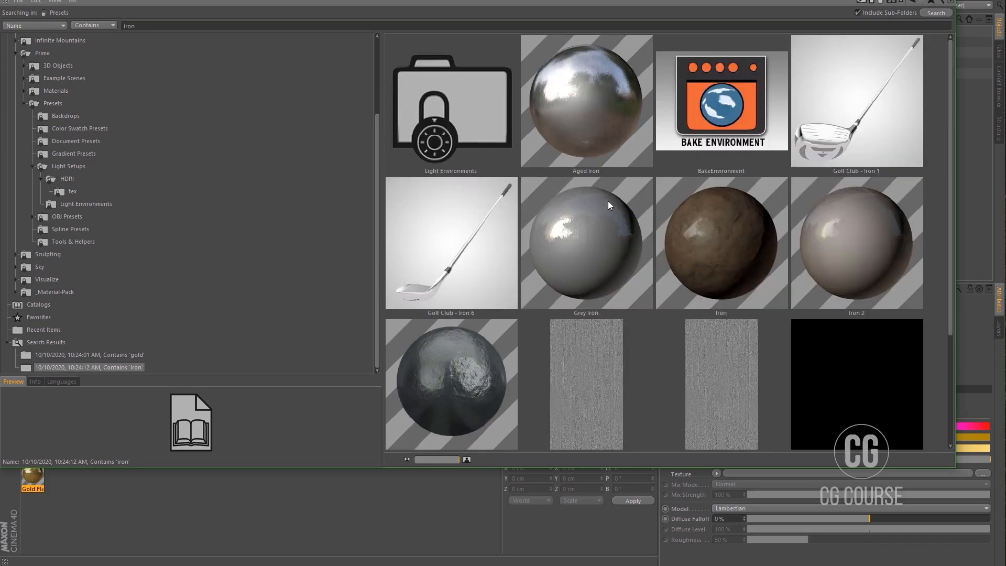
- Search the Content Browser presets for "metal" and load the Blurred Metal and Blurry Metal 3 materials into the scene
drag(142, 26, 102, 26)
text(metal)
key(Return)
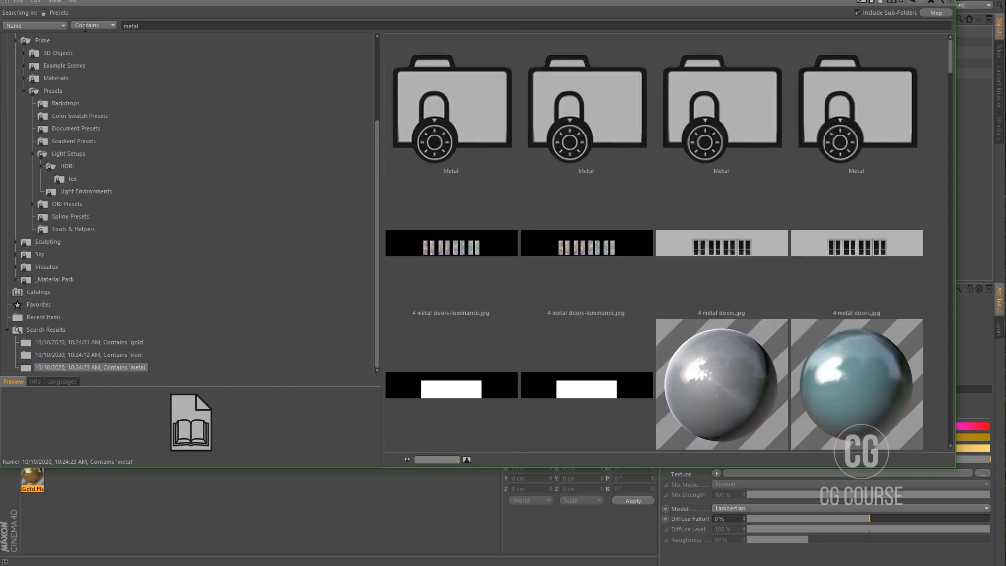
scroll(716, 216, down, 5)
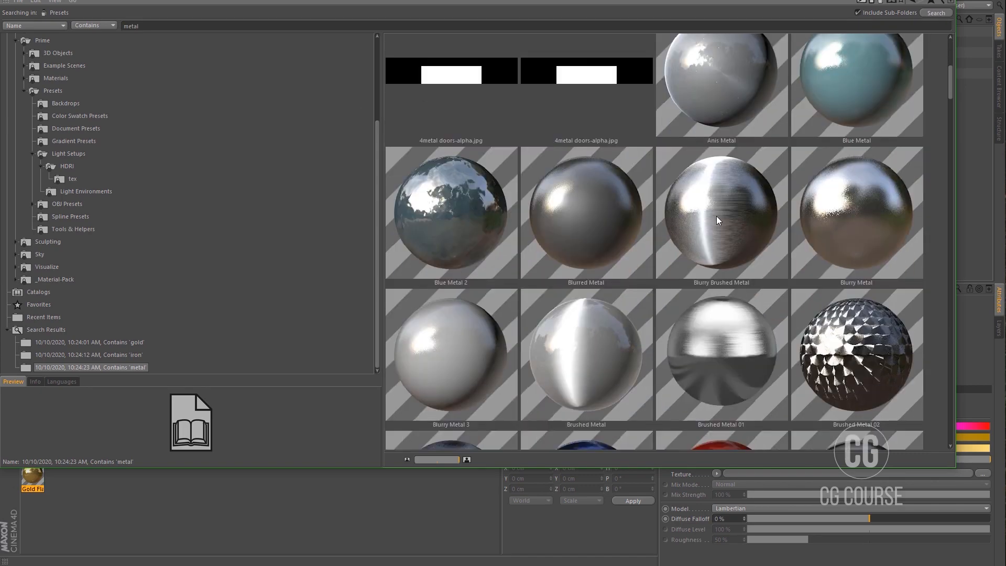
scroll(718, 221, down, 1)
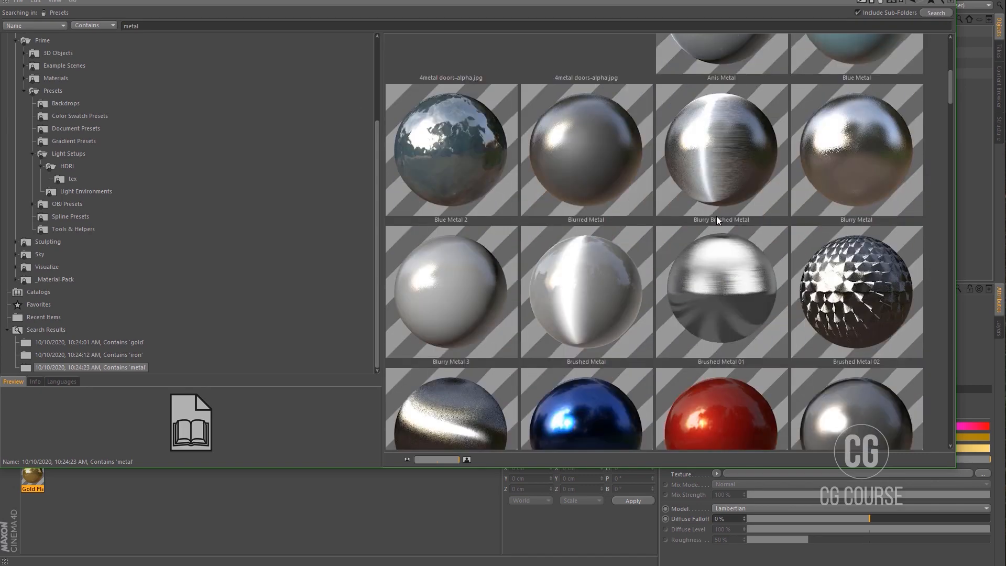
scroll(717, 216, down, 1)
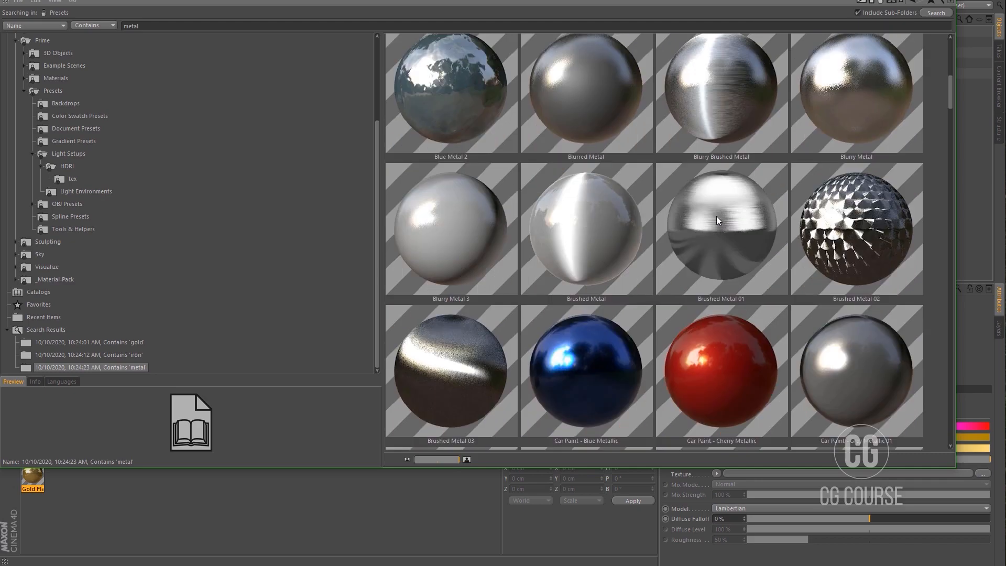
scroll(716, 216, down, 4)
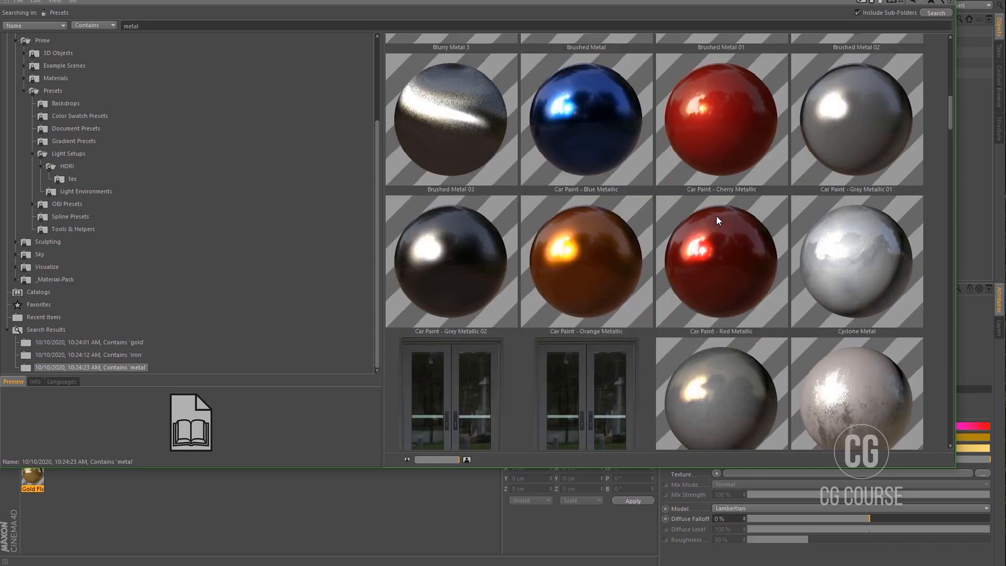
scroll(715, 216, down, 8)
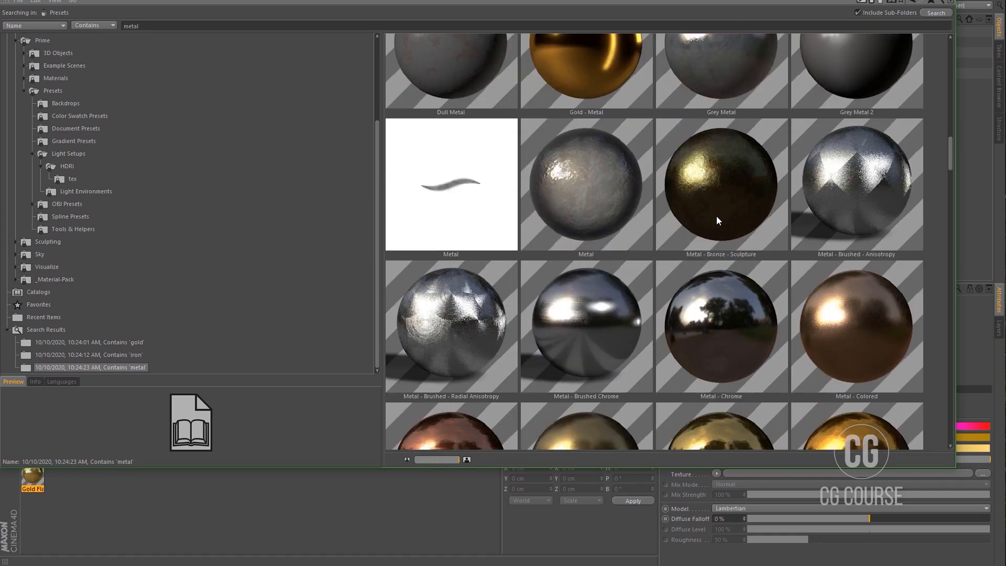
scroll(716, 216, down, 4)
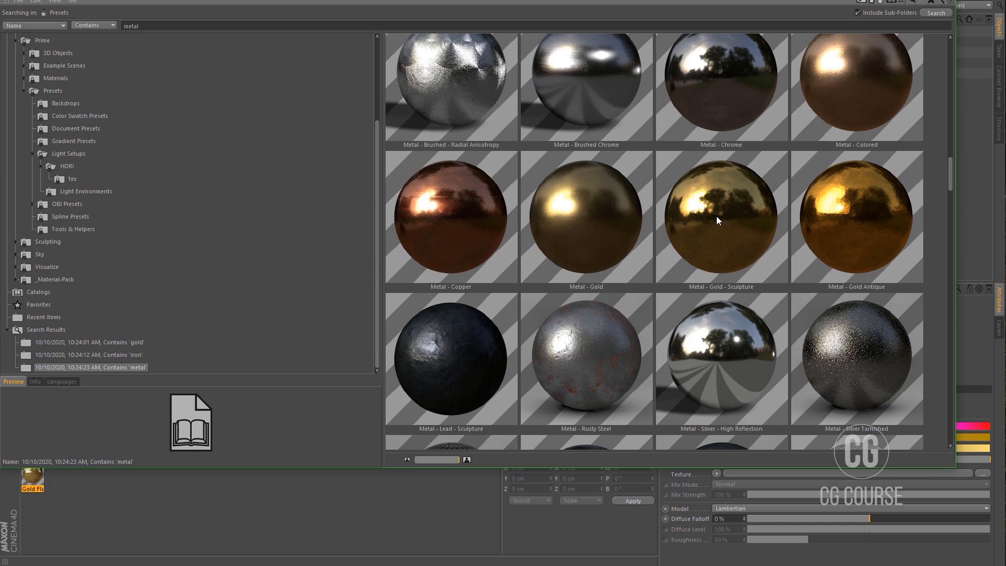
scroll(716, 216, down, 5)
scroll(716, 216, up, 15)
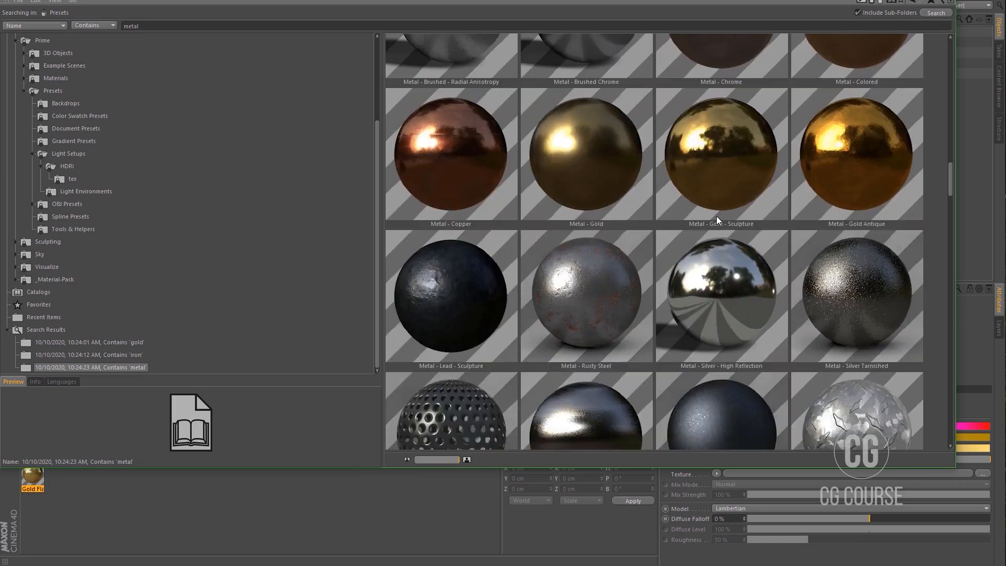
scroll(715, 216, up, 3)
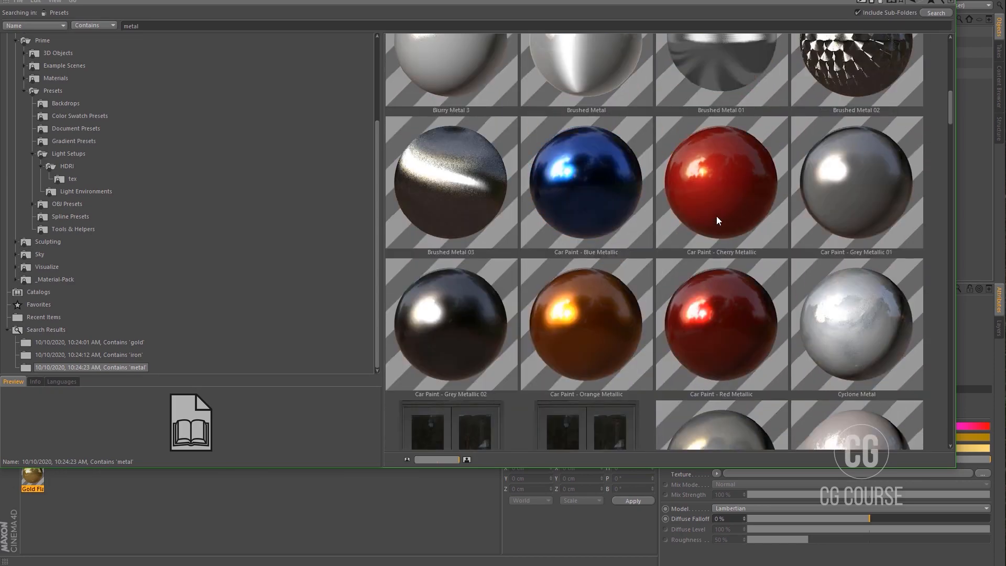
scroll(716, 215, up, 3)
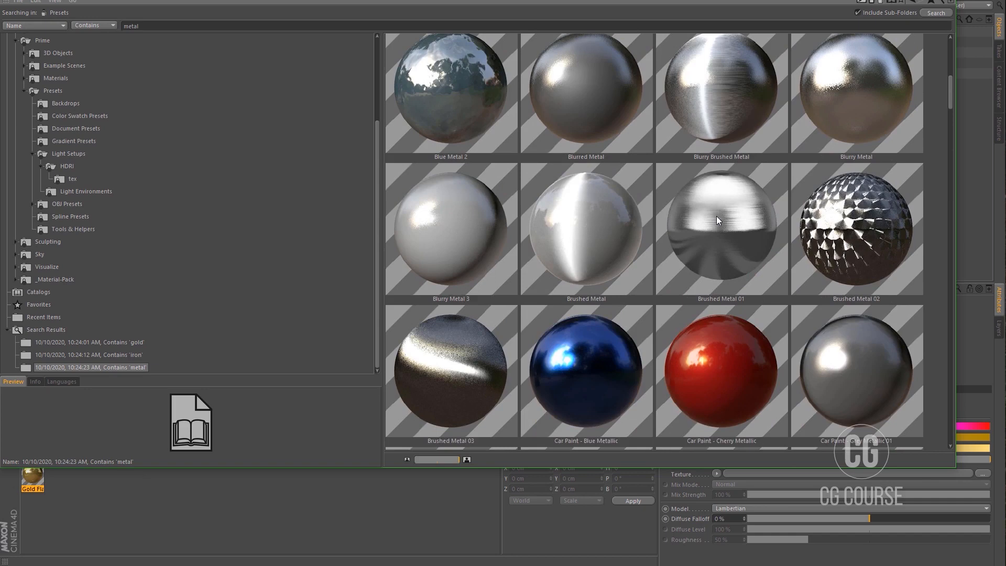
double_click(594, 94)
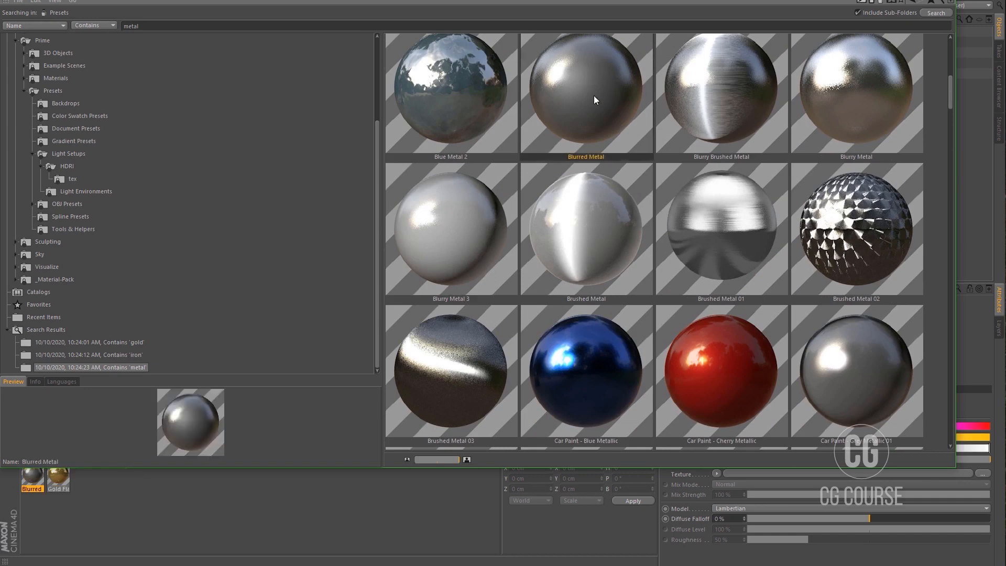
double_click(475, 224)
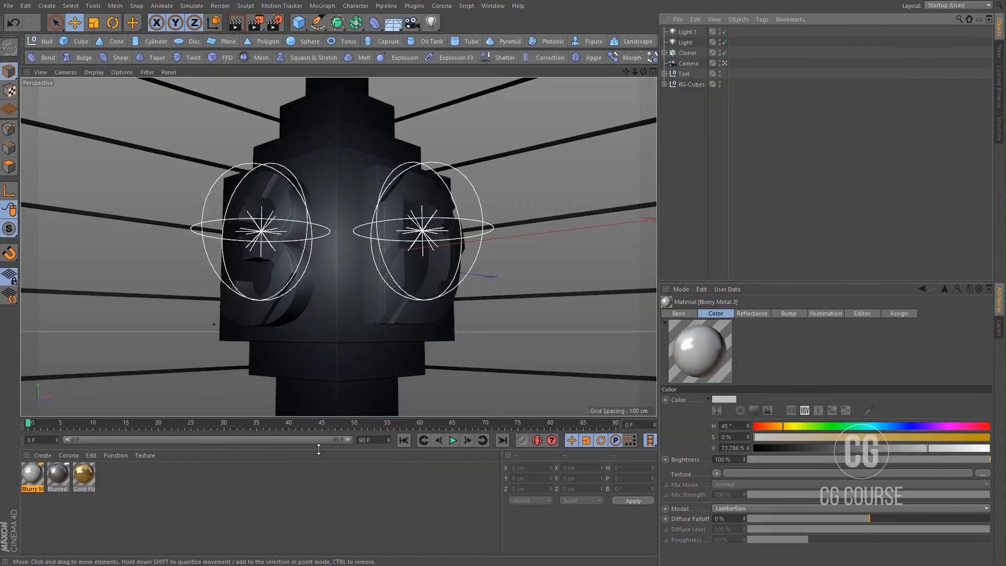
- Expand the Text group down to the D's extrudes and apply the Blurred Metal material to D-BG
click(672, 74)
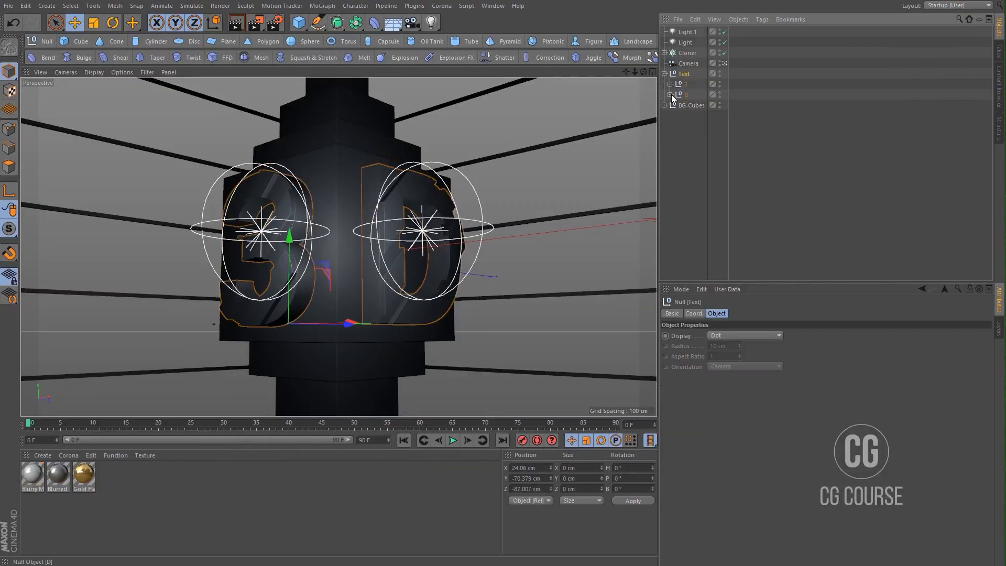
click(670, 95)
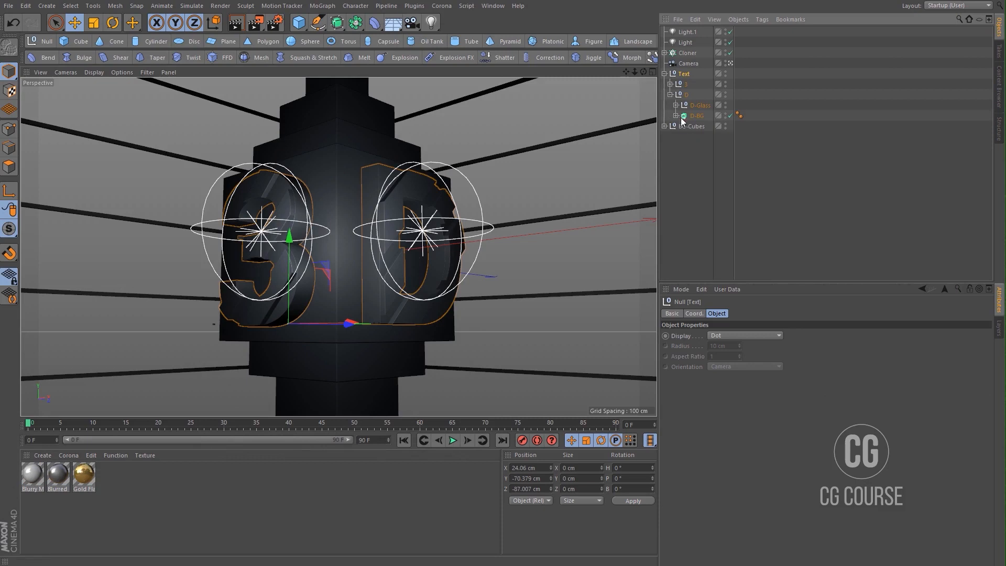
click(676, 115)
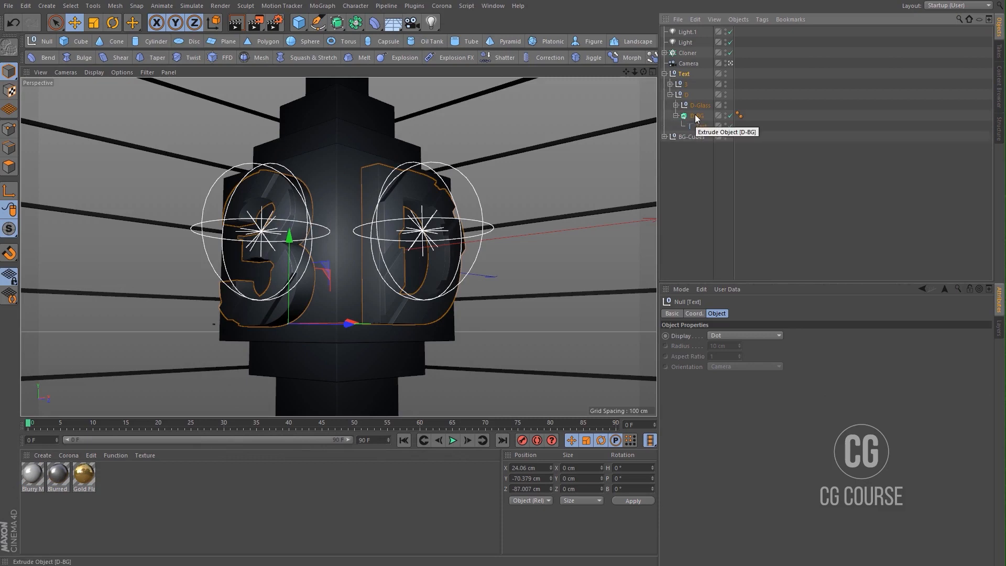
click(698, 116)
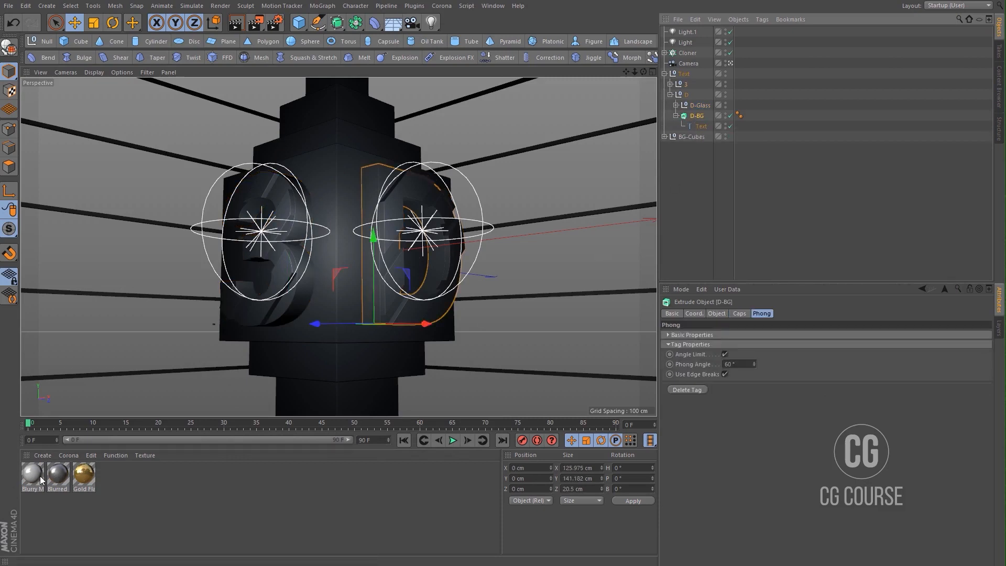
drag(52, 478, 700, 115)
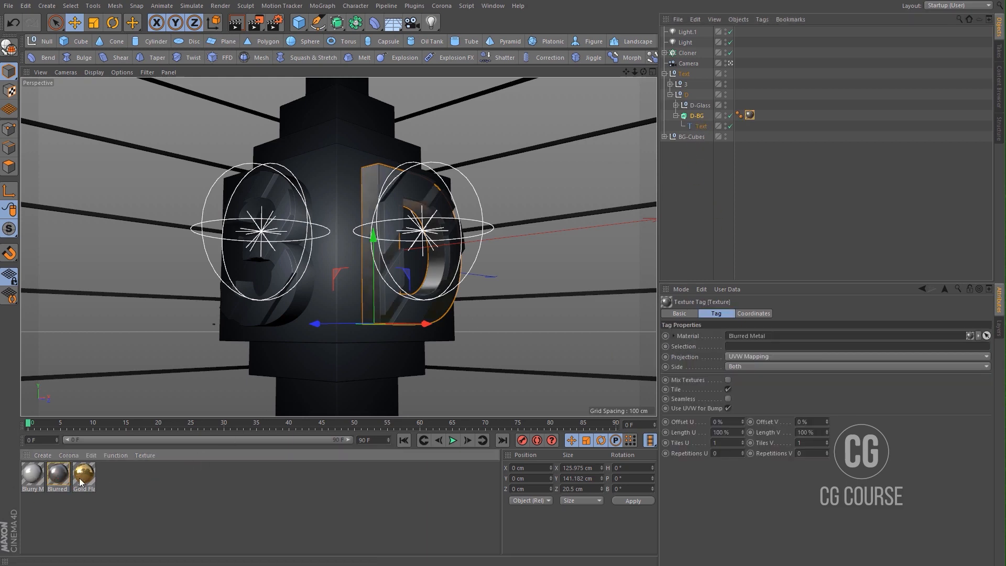
- Add the Gold Flat material to D-BG and restrict it to the R1 selection
drag(80, 477, 761, 118)
click(739, 347)
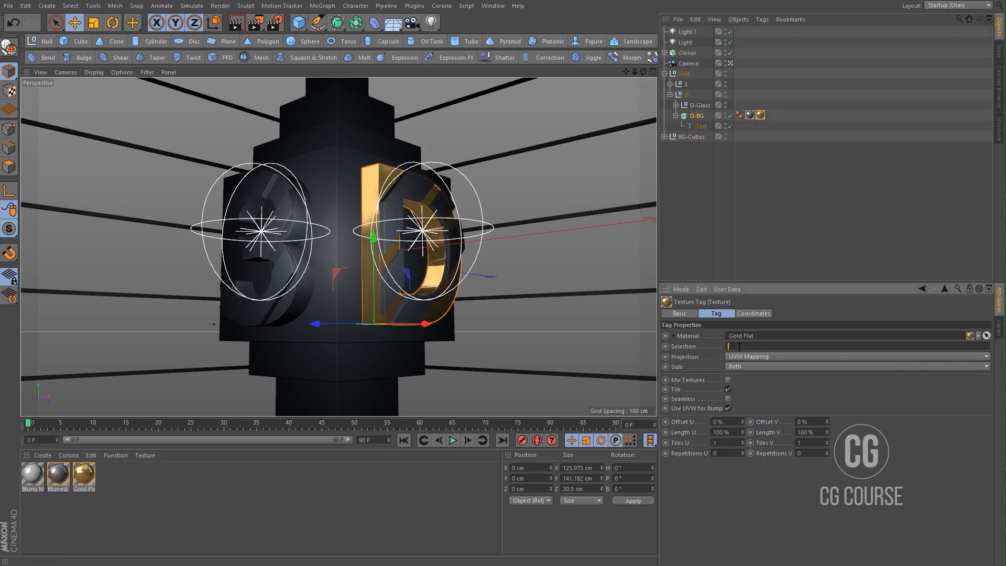
text(R1)
key(Return)
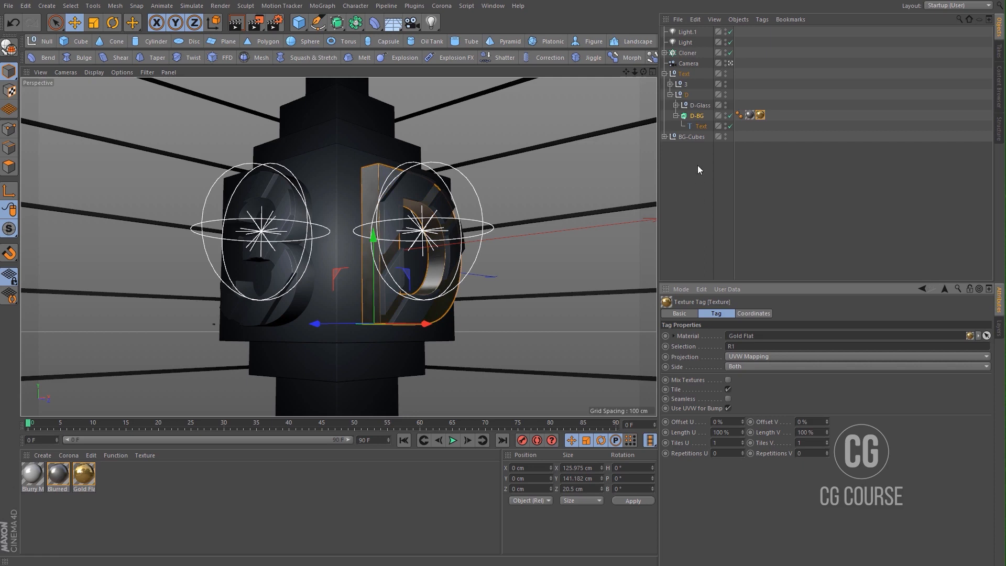
- Copy the Blurred Metal and Gold Flat texture tags from D-BG onto D.1, D.2 and D.3 in the D-Glass group
click(676, 105)
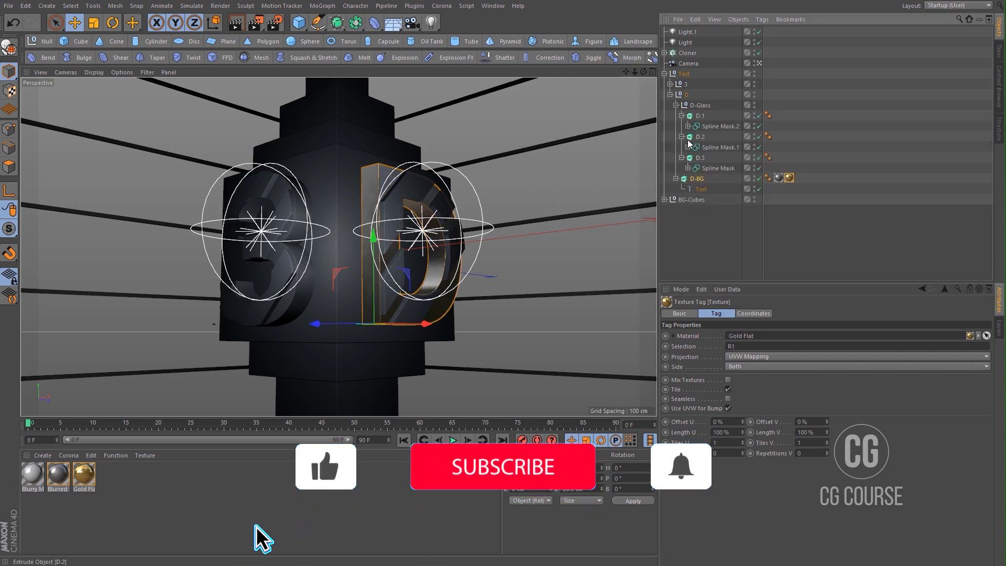
click(682, 116)
click(682, 127)
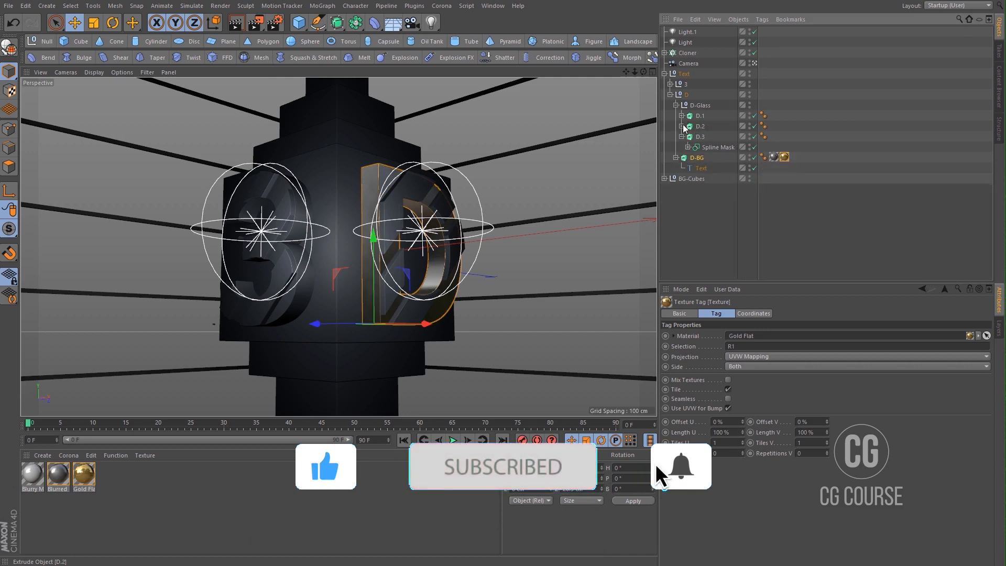
click(682, 136)
mouse_move(760, 147)
mouse_down()
mouse_move(752, 138)
mouse_move(748, 149)
mouse_move(748, 138)
mouse_up()
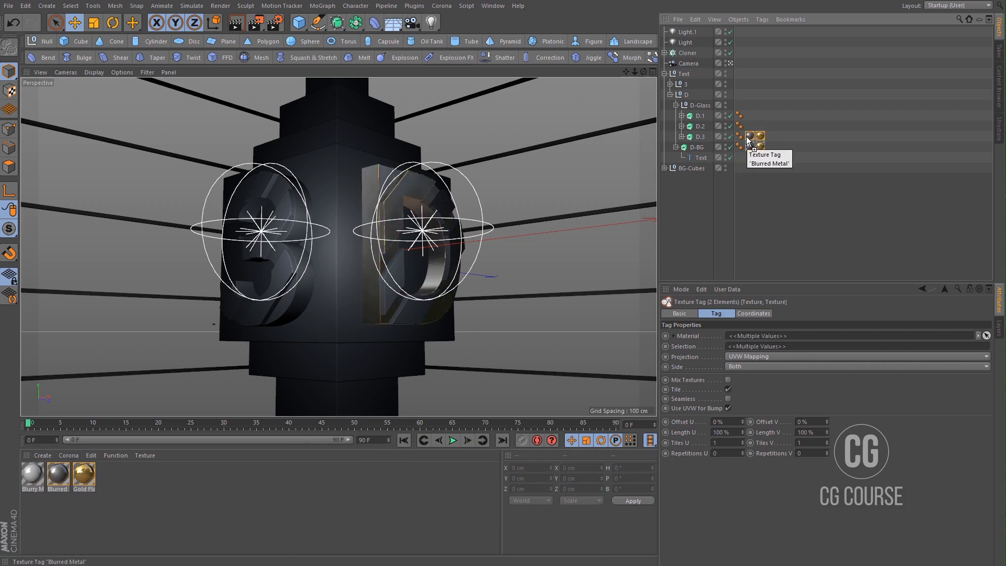
ctrl+drag(748, 136, 748, 117)
- Render the camera view in the Picture Viewer to check the textured D, then put the viewer away
click(694, 203)
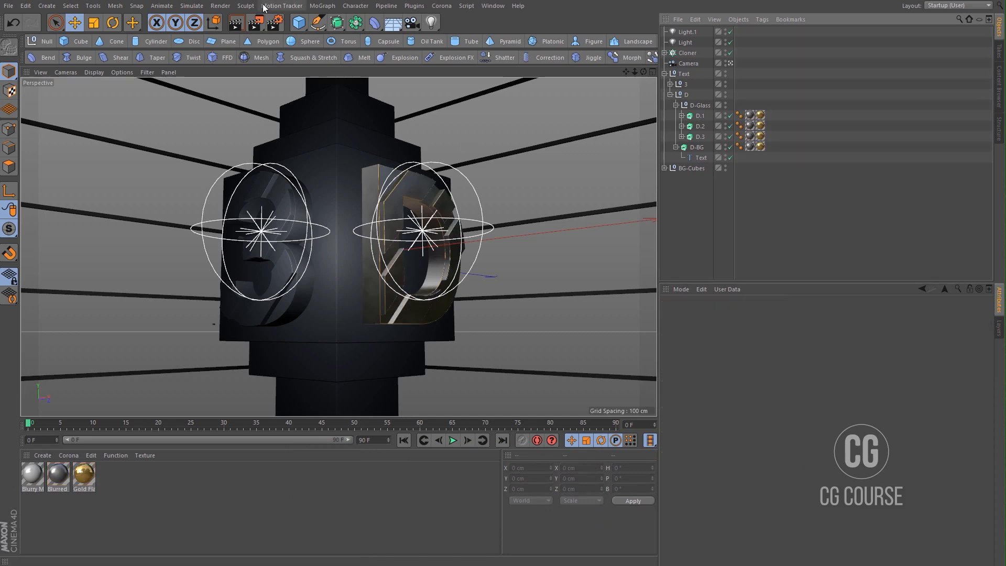
click(252, 24)
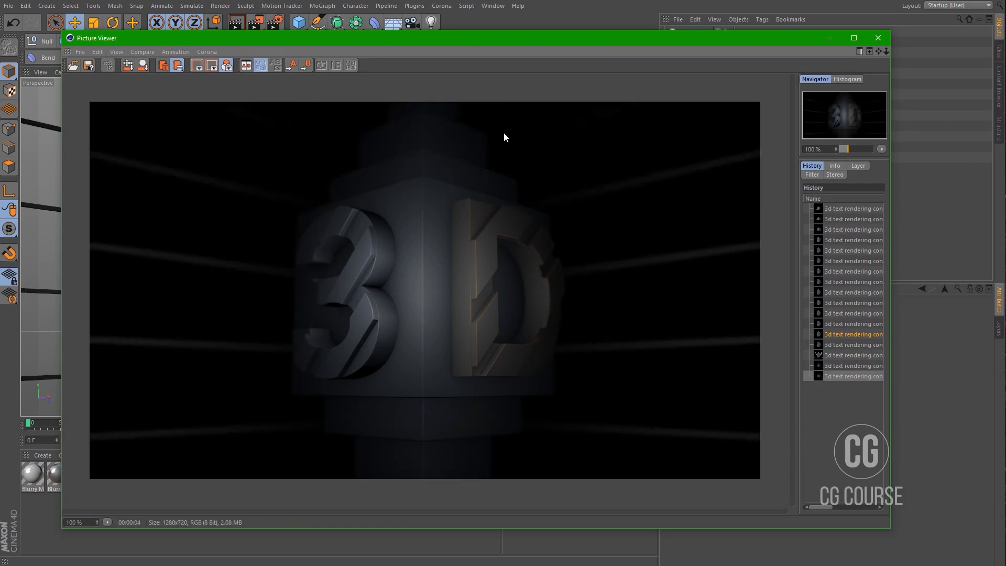
click(829, 40)
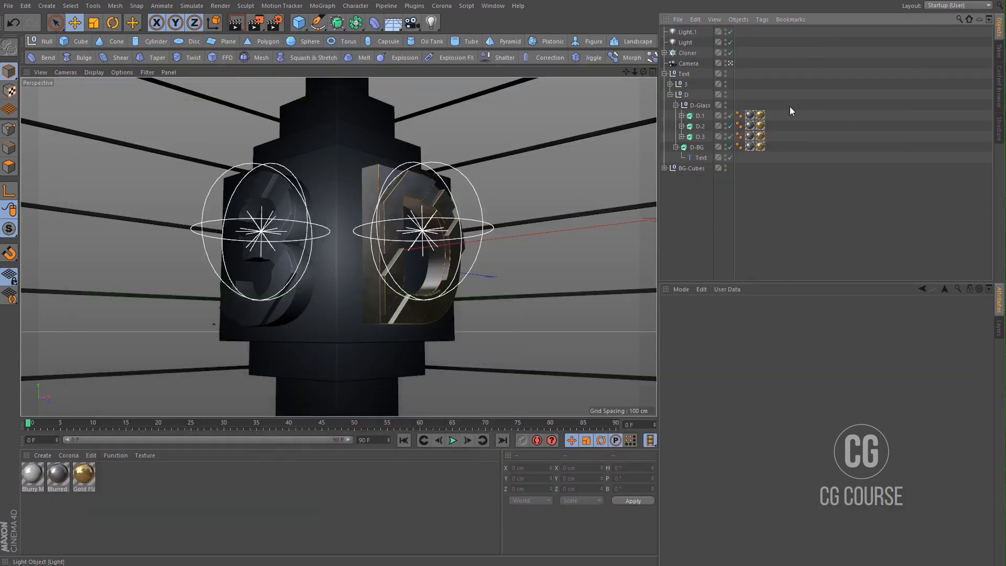
- Expand the 3 group and copy both texture tags from the D's glass piece onto 3-BG
click(670, 85)
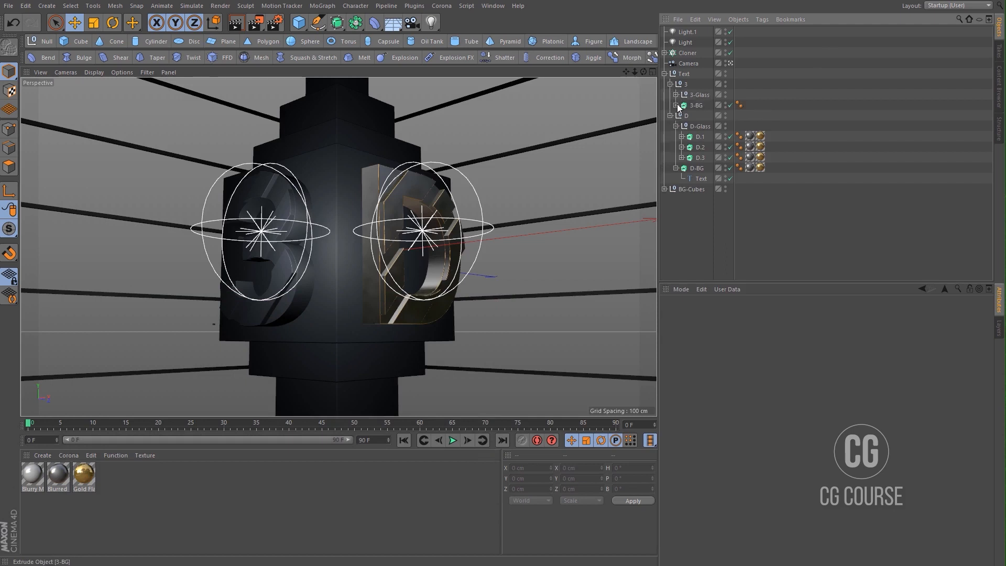
click(751, 136)
ctrl+drag(751, 137, 747, 105)
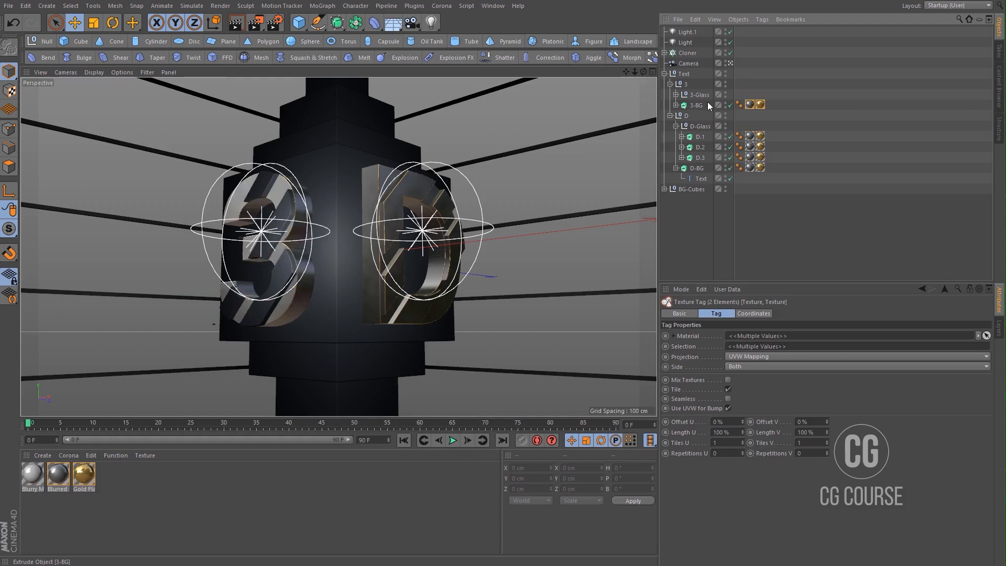
- Copy both material tags from 3-BG onto Extrude.1, Extrude.2 and Extrude.3 in the 3-Glass group and test-render the scene
click(676, 95)
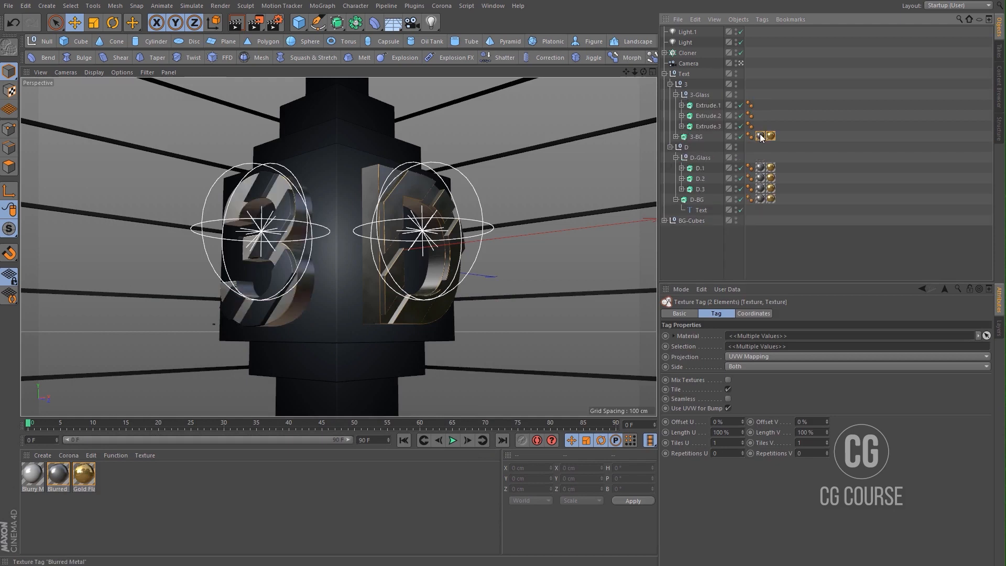
ctrl+drag(761, 135, 759, 115)
ctrl+drag(759, 115, 759, 106)
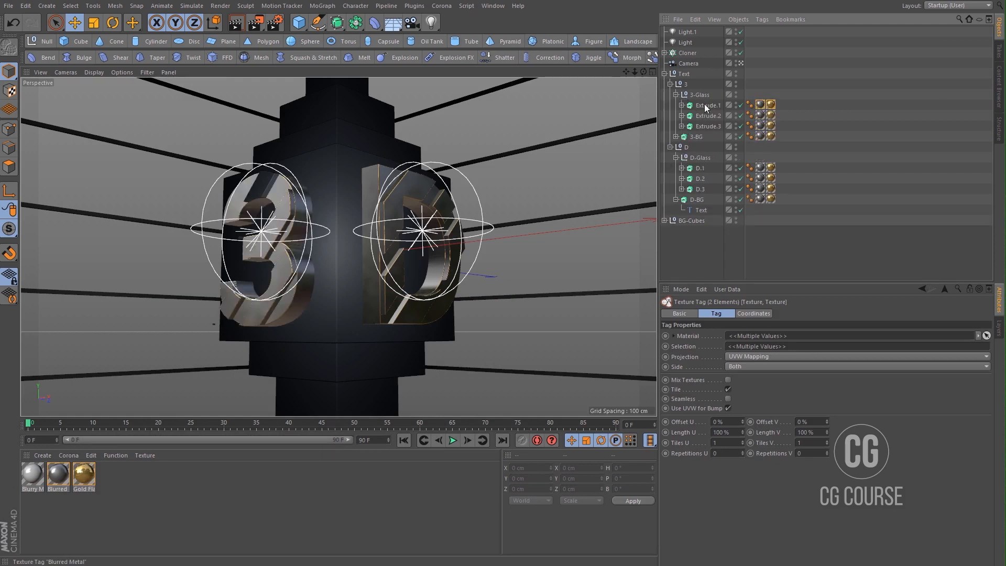
click(696, 256)
click(260, 27)
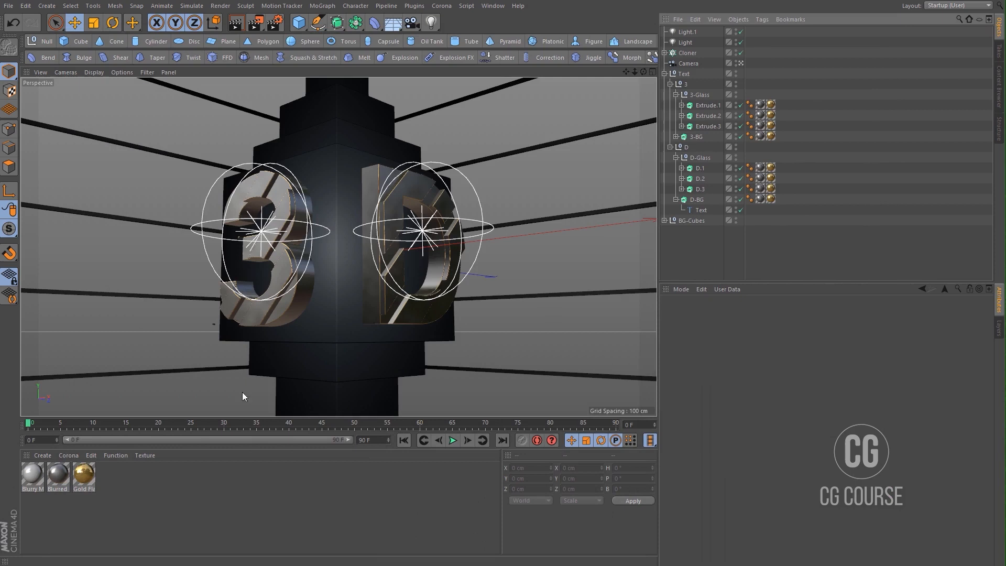
- Apply the Blurry Metal 3 material to Cube in the BG-Cubes group and check it in a test render
click(665, 220)
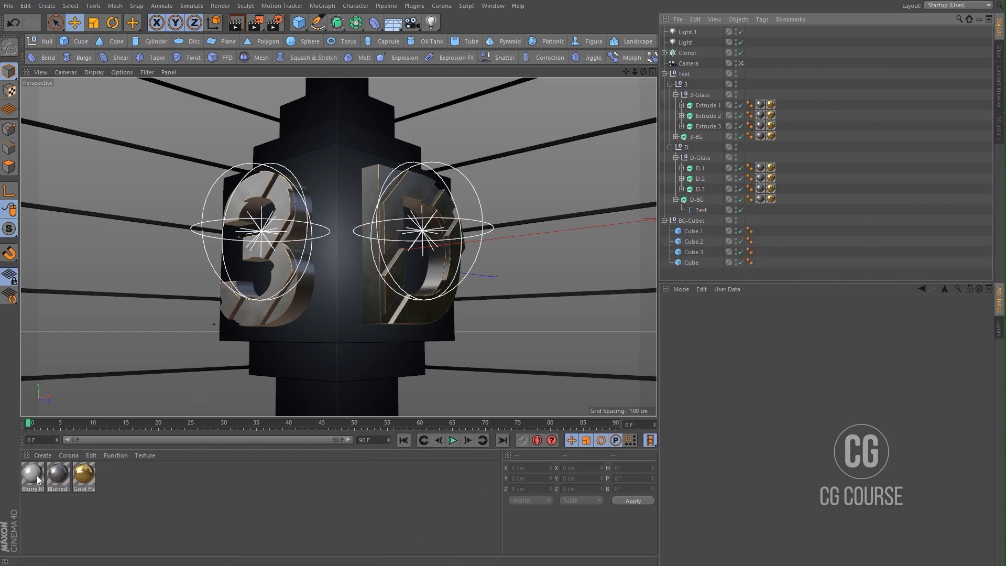
drag(37, 480, 608, 326)
drag(682, 264, 689, 262)
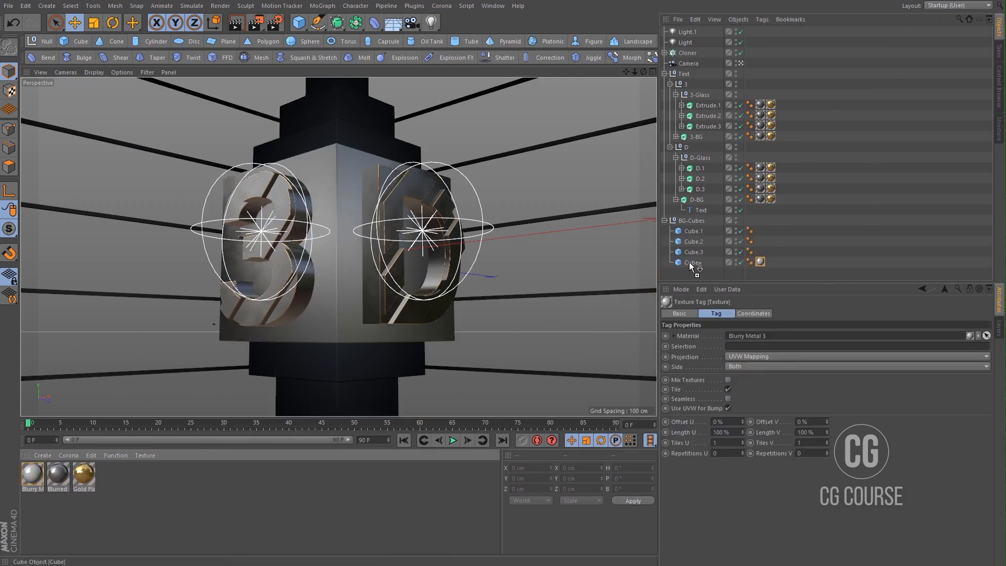
click(255, 22)
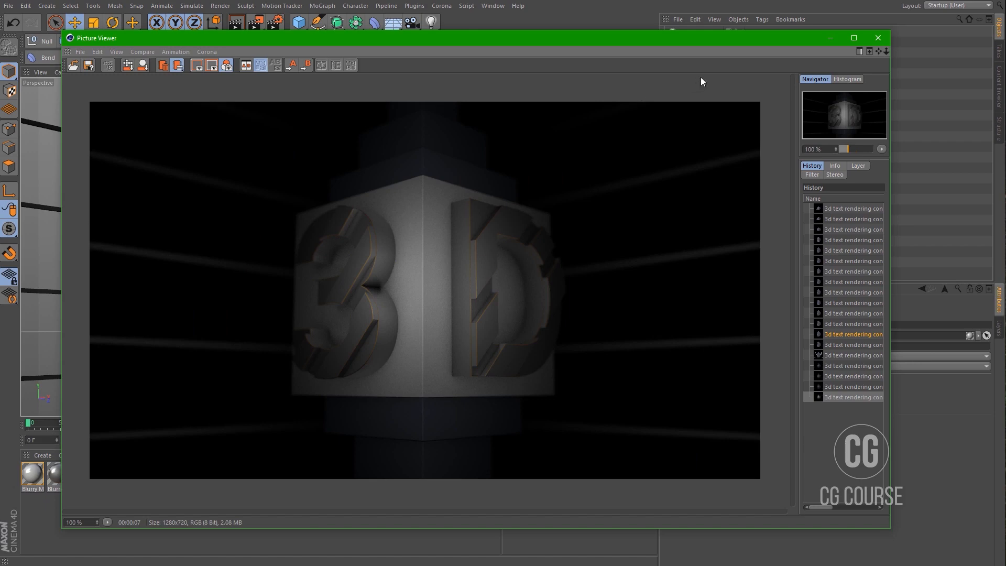
click(824, 35)
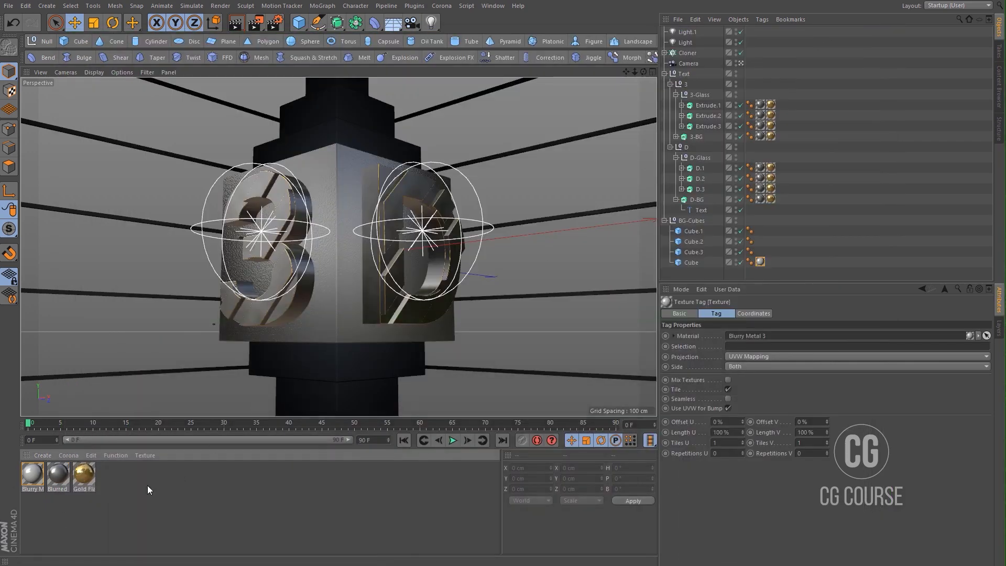
- Apply Gold Flat to Cube.3 and Cube.1 and Blurry Metal 3 to Cube.2, and check them in a test render
drag(738, 293, 697, 256)
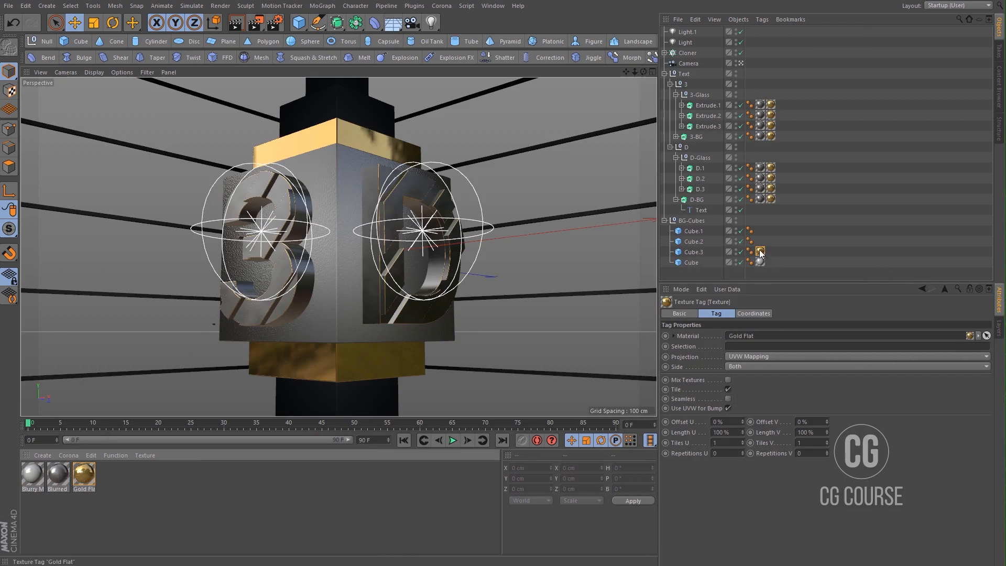
ctrl+drag(760, 252, 760, 232)
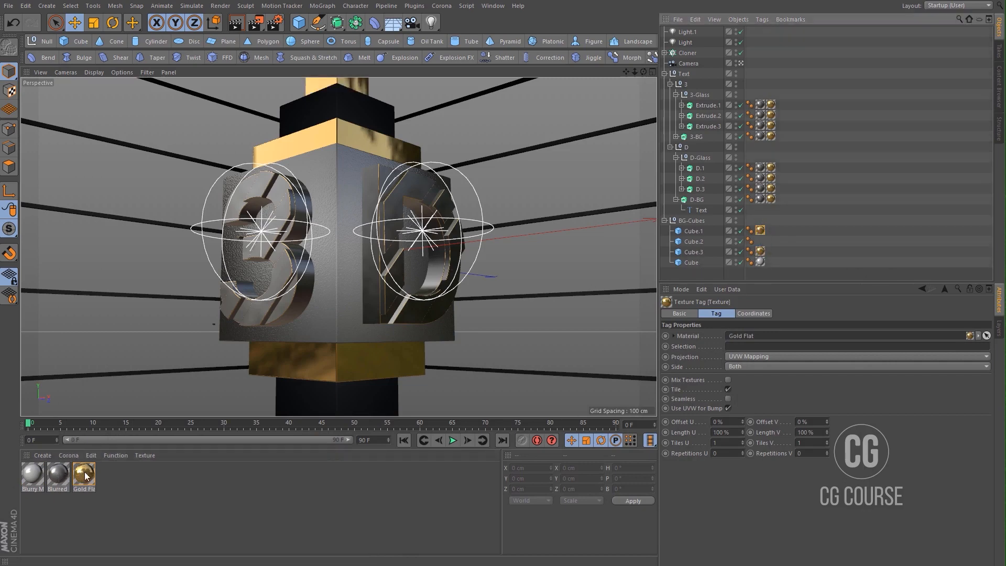
drag(36, 477, 689, 242)
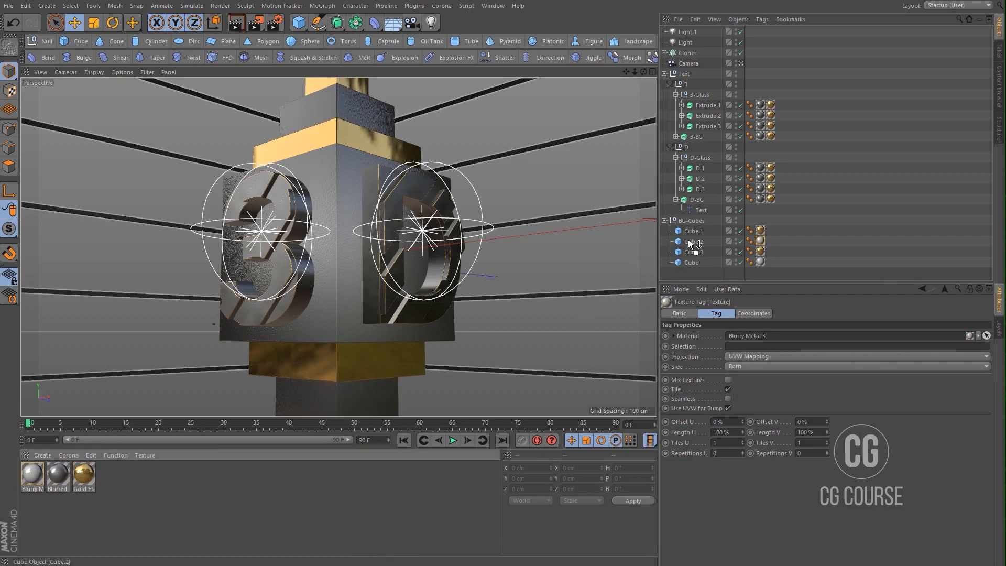
click(257, 22)
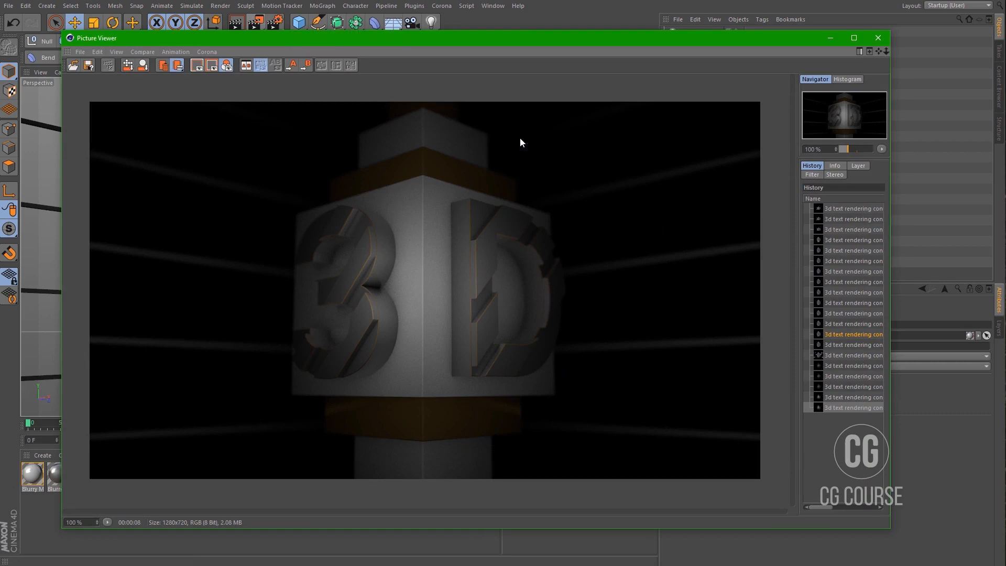
click(878, 38)
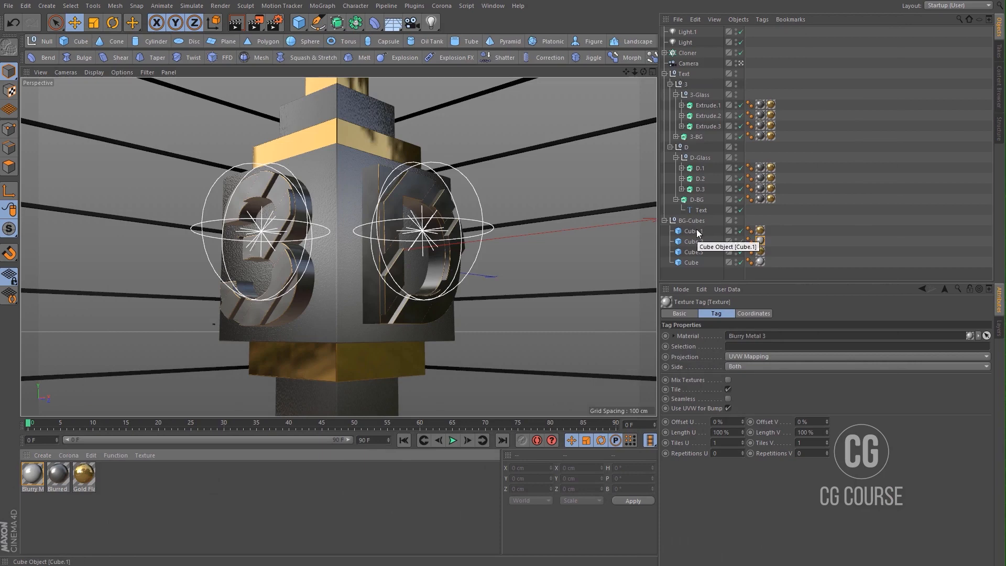
- Rename the Cloner object as BG-Elements
click(691, 54)
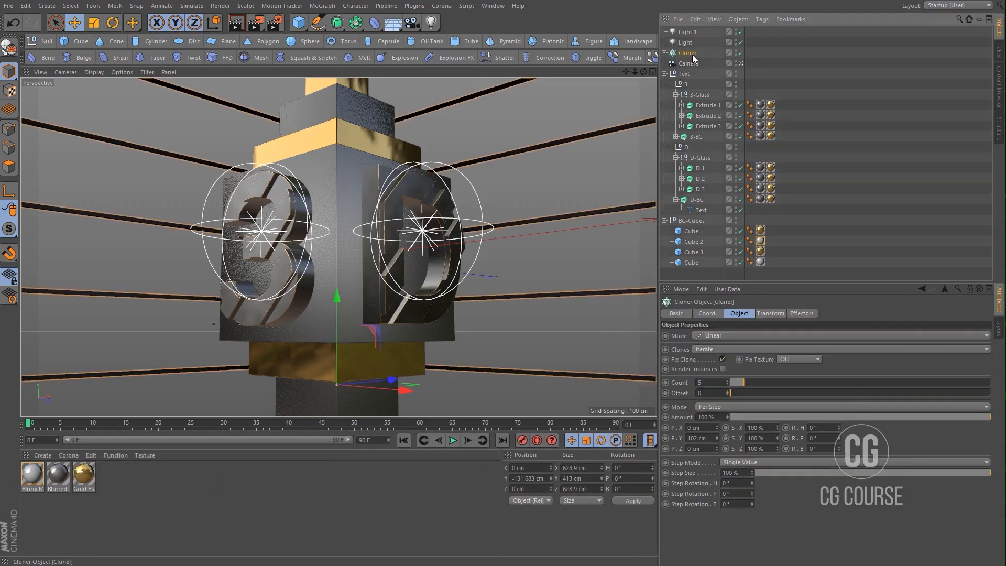
double_click(693, 55)
text(E)
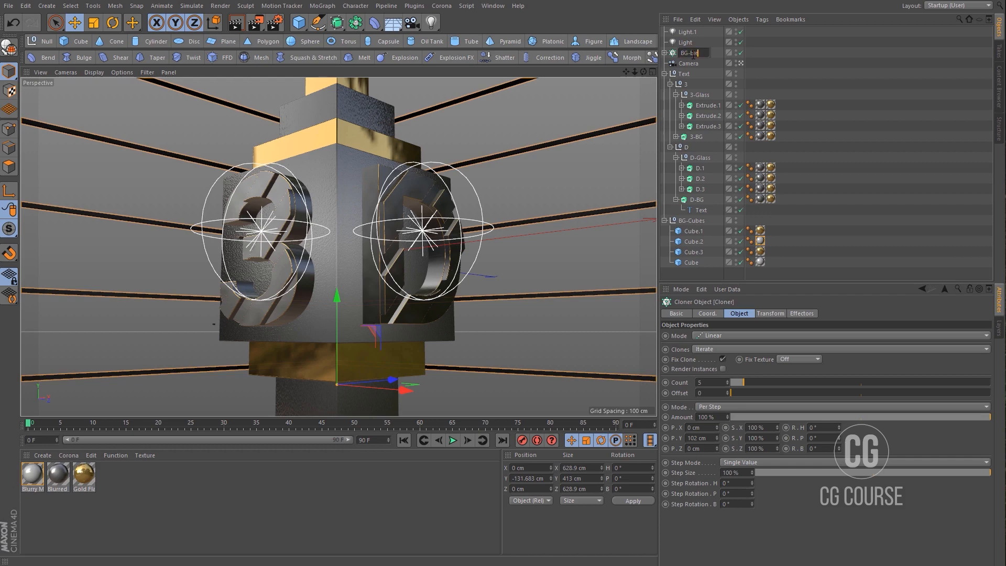
text(lements)
key(Return)
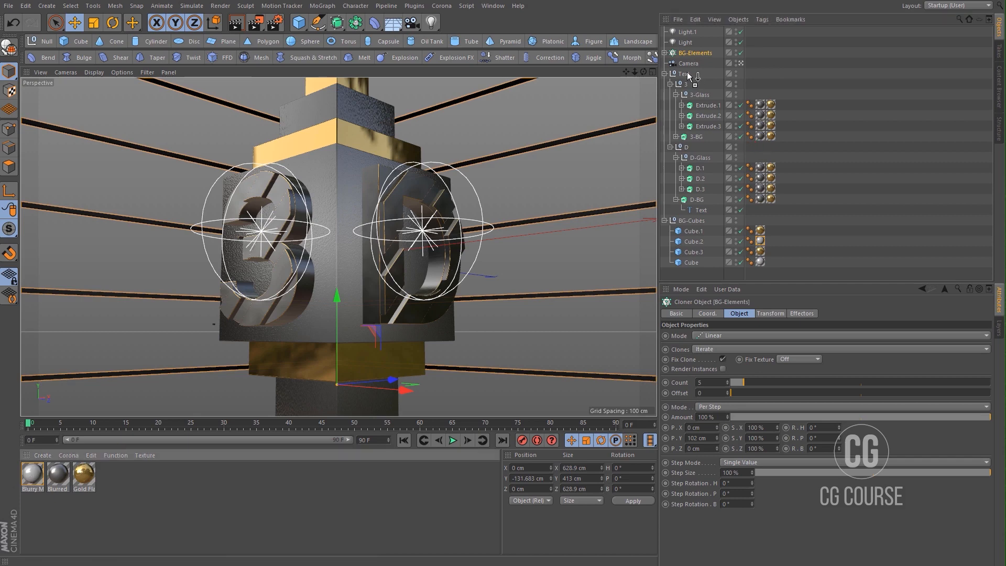
- Apply the Blurred Metal material to BG-Elements and collapse the Text and BG-Cubes groups in the object hierarchy
drag(690, 52, 690, 52)
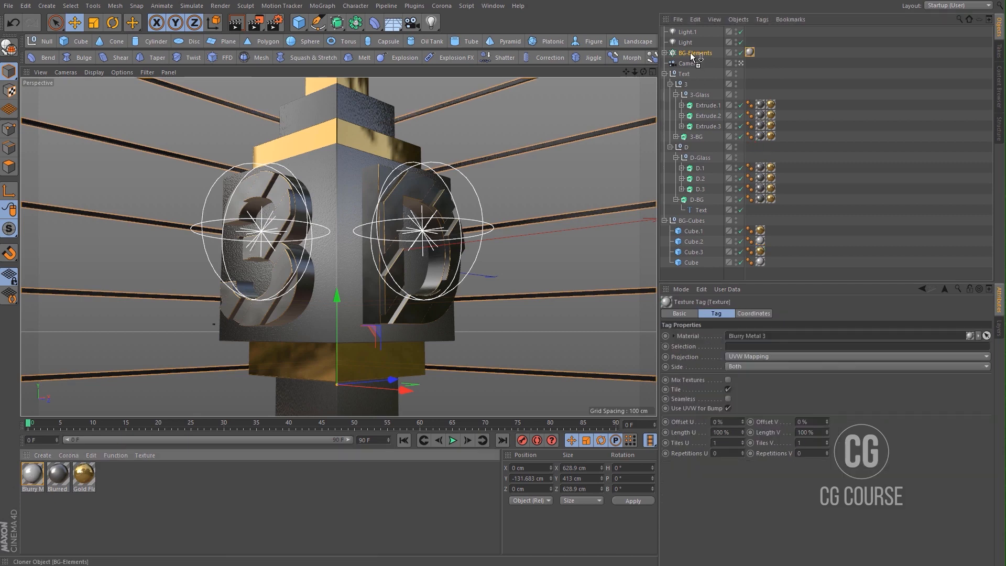
drag(63, 467, 704, 53)
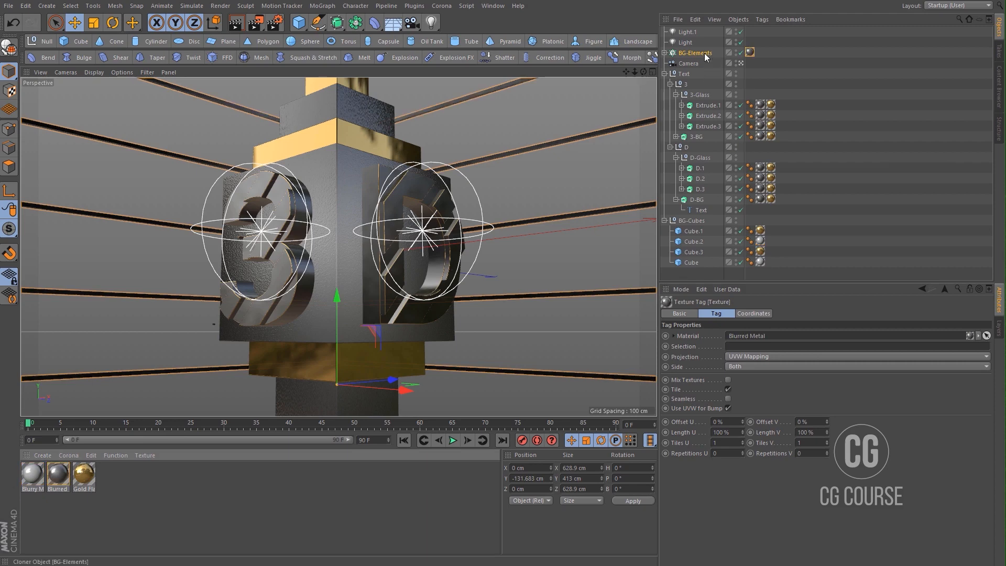
click(828, 89)
click(665, 74)
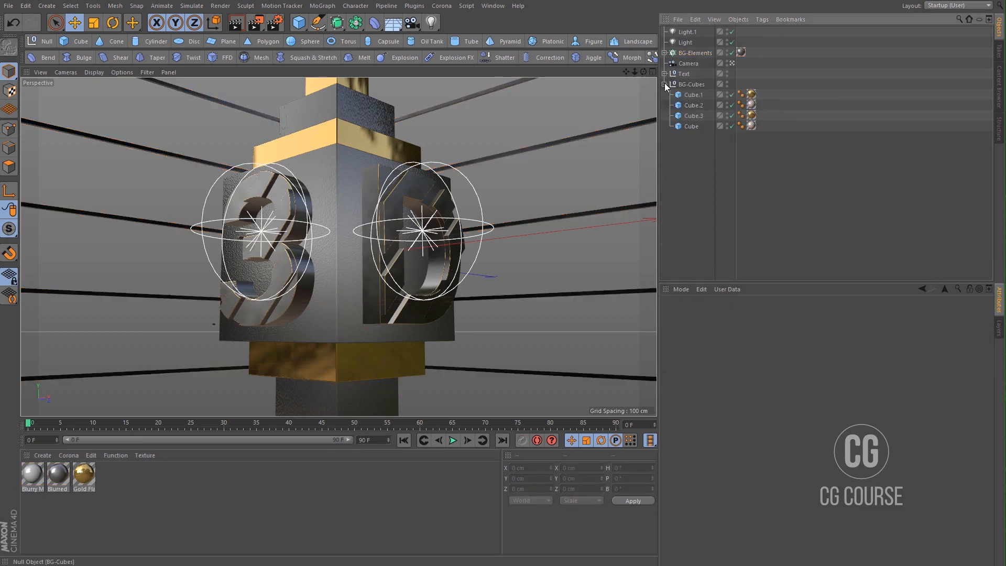
click(665, 84)
- Add a Sky object to the scene and search the Content Browser presets for "hdri"
click(396, 24)
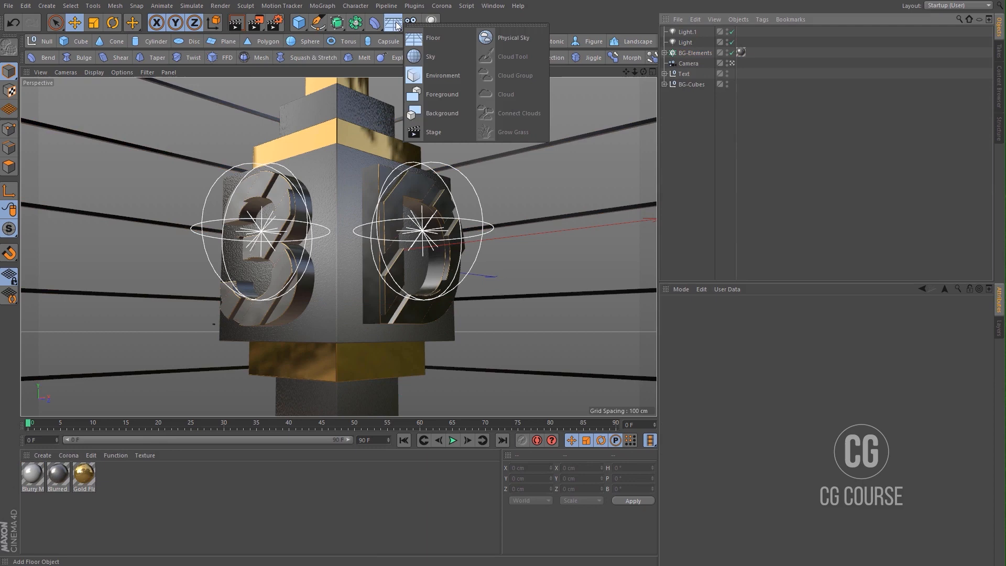
click(439, 53)
click(492, 7)
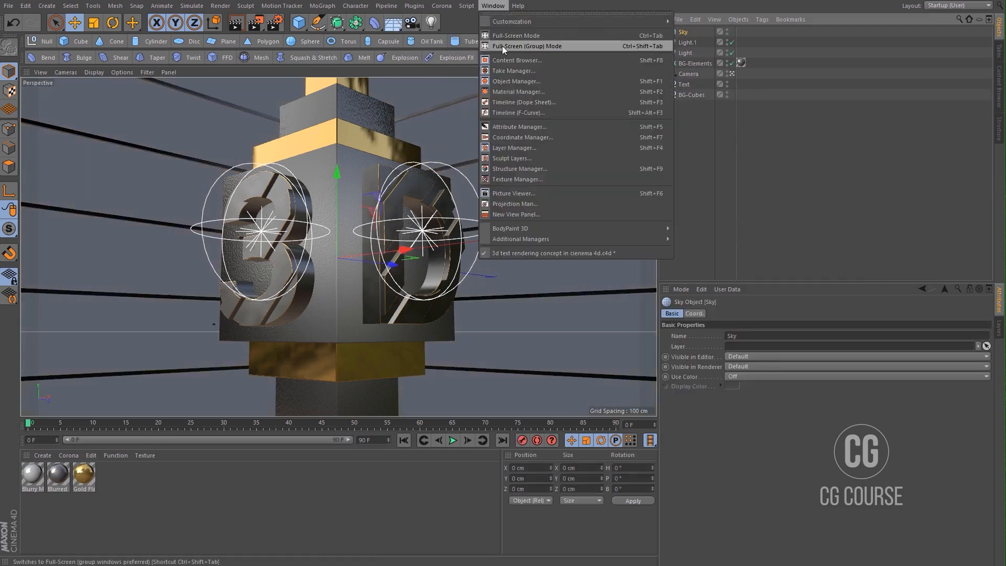
click(502, 58)
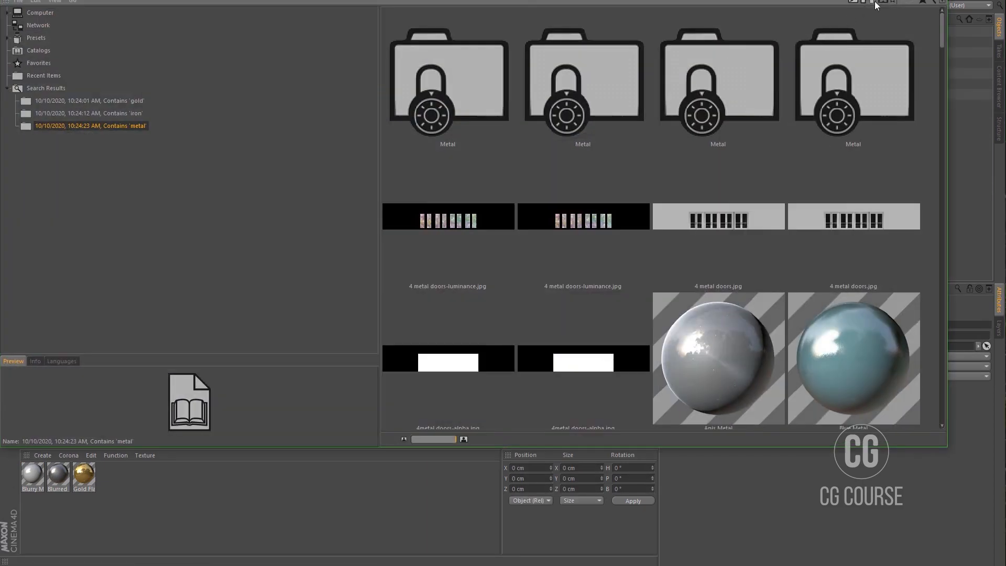
click(934, 2)
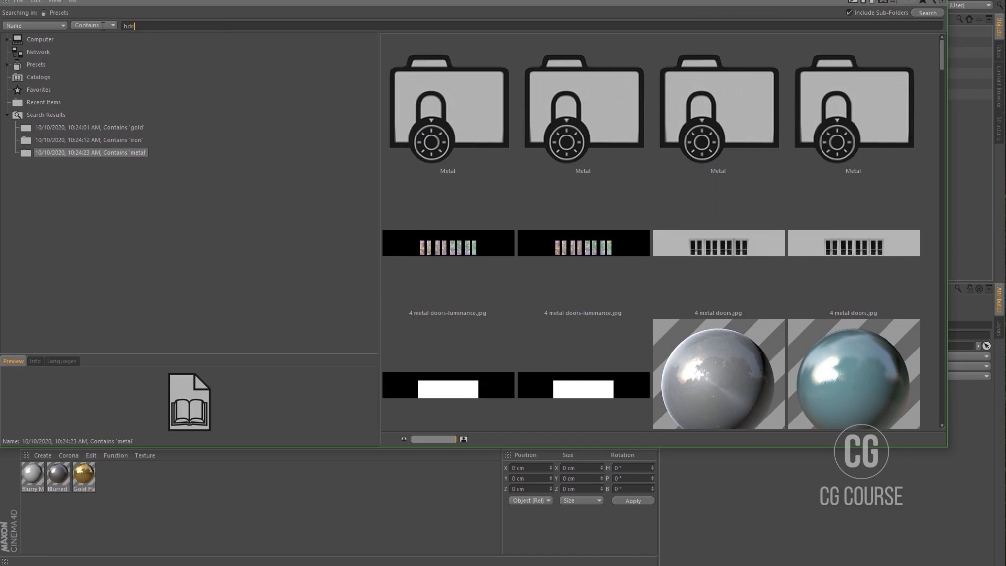
text(i)
key(Return)
- Load the Sunny Marketplace 01 material from the Prime light setups' HDRI folder and close the Content Browser
double_click(552, 76)
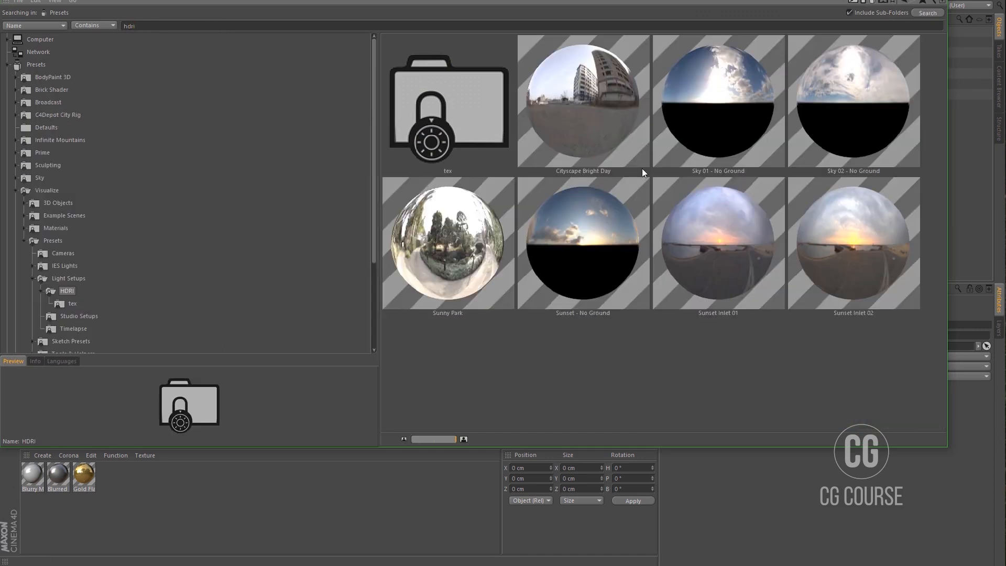
click(905, 3)
double_click(478, 123)
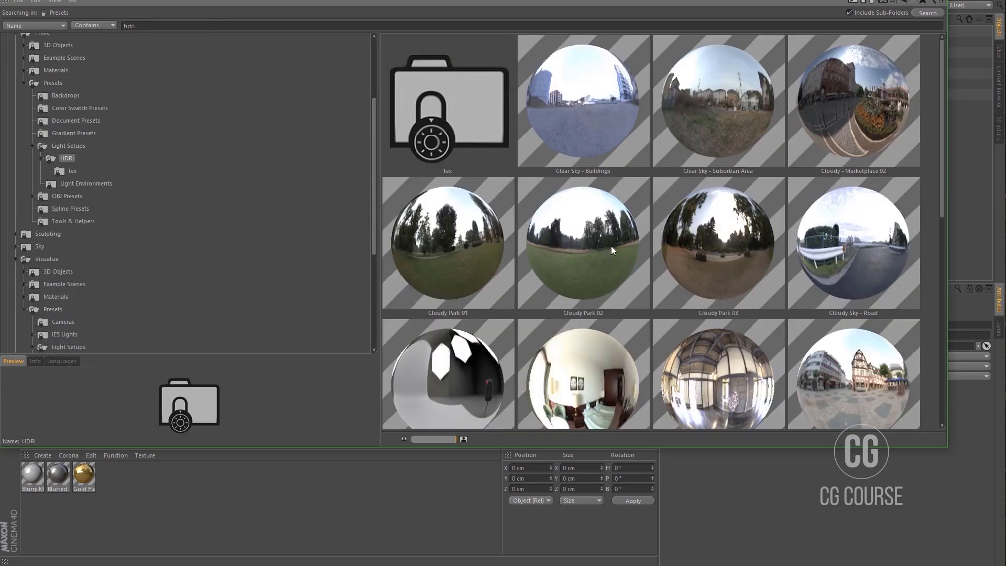
scroll(611, 247, down, 3)
scroll(611, 246, down, 6)
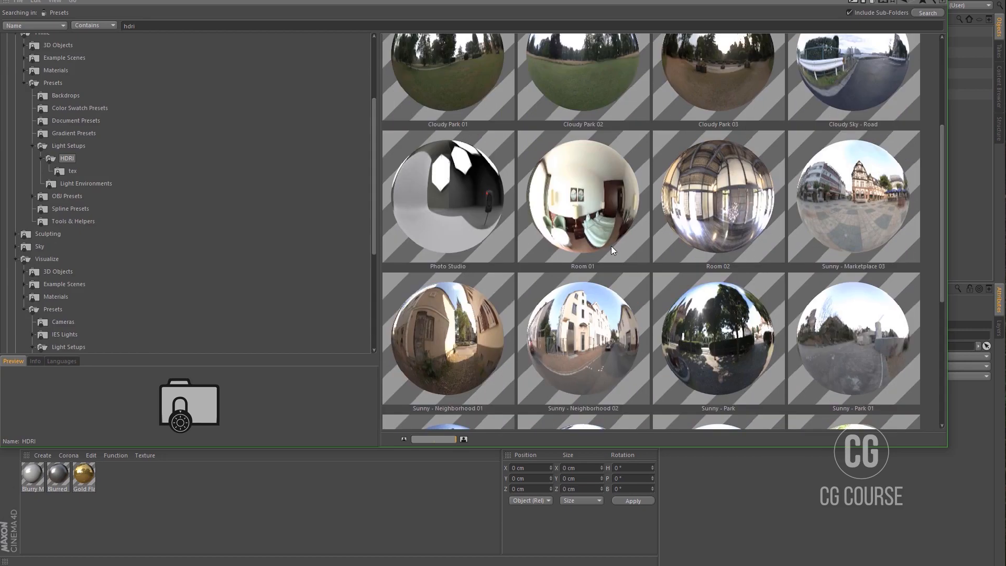
scroll(611, 249, down, 2)
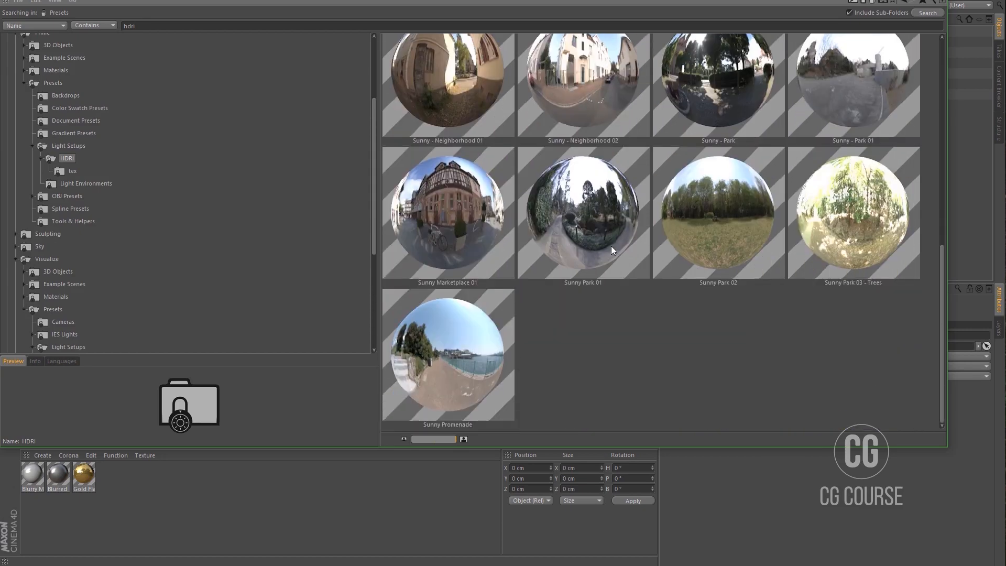
double_click(460, 231)
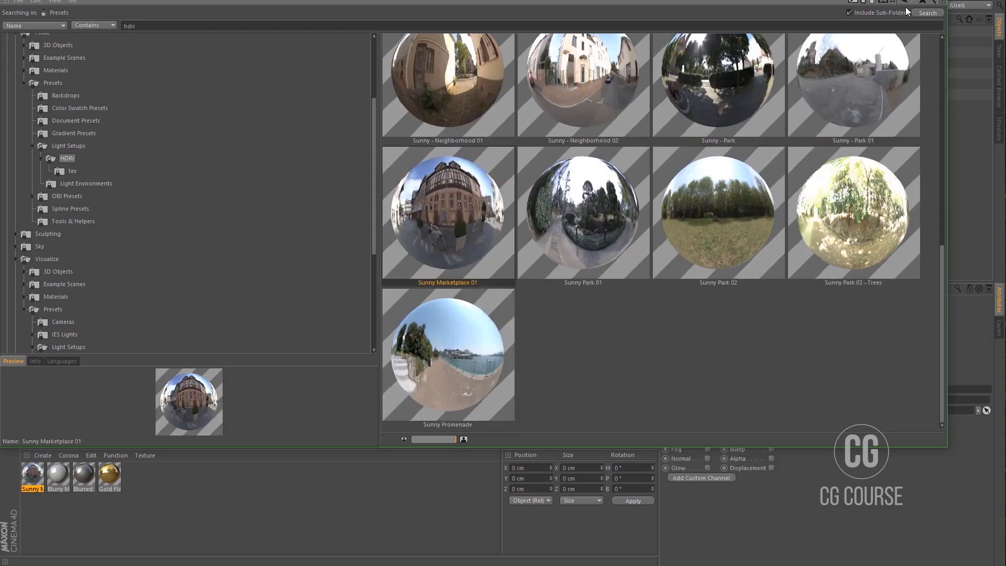
click(937, 0)
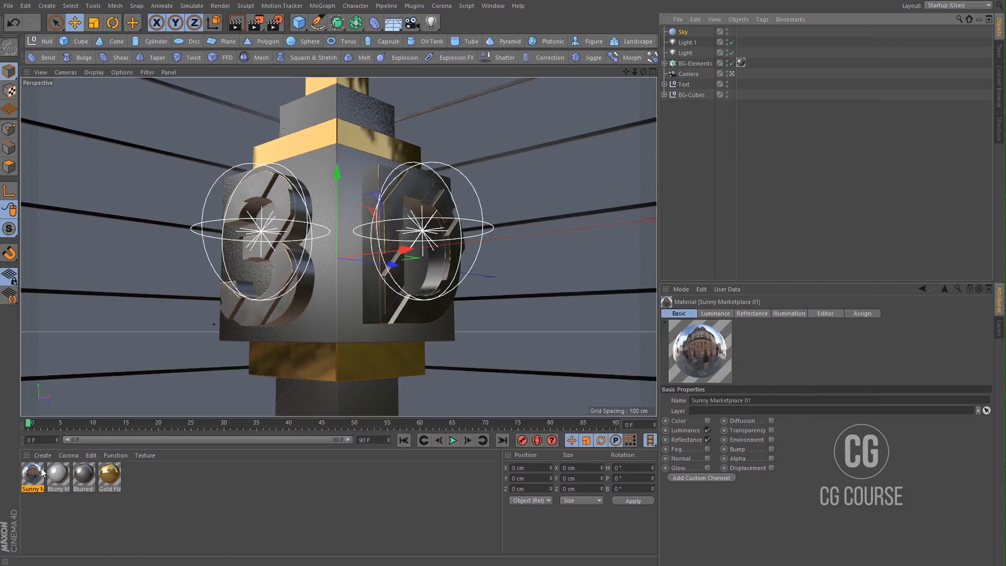
- Apply Sunny Marketplace 01 to the Sky object and give the Sky a Compositing tag with Seen by Camera disabled
drag(41, 468, 684, 35)
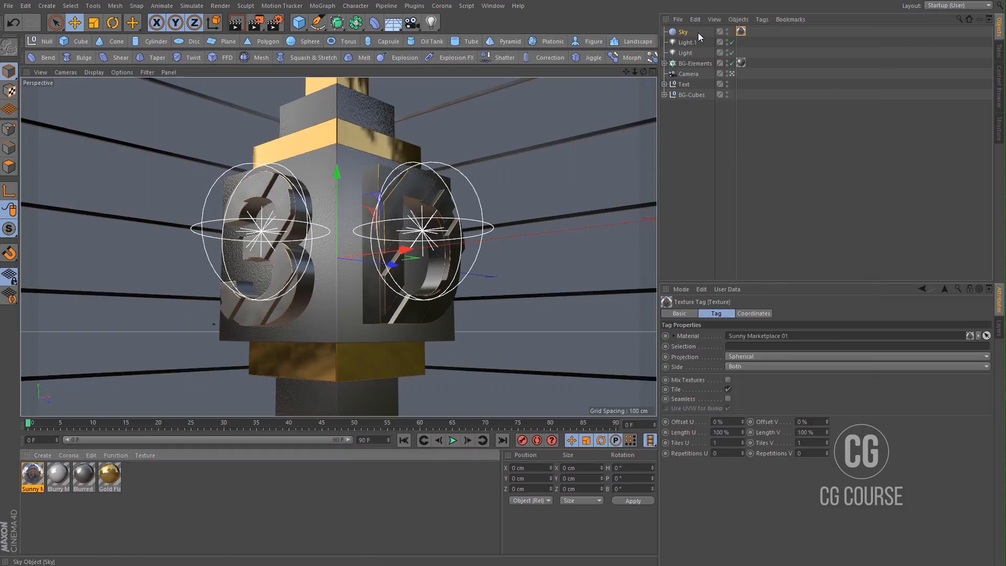
right_click(697, 33)
mouse_move(738, 39)
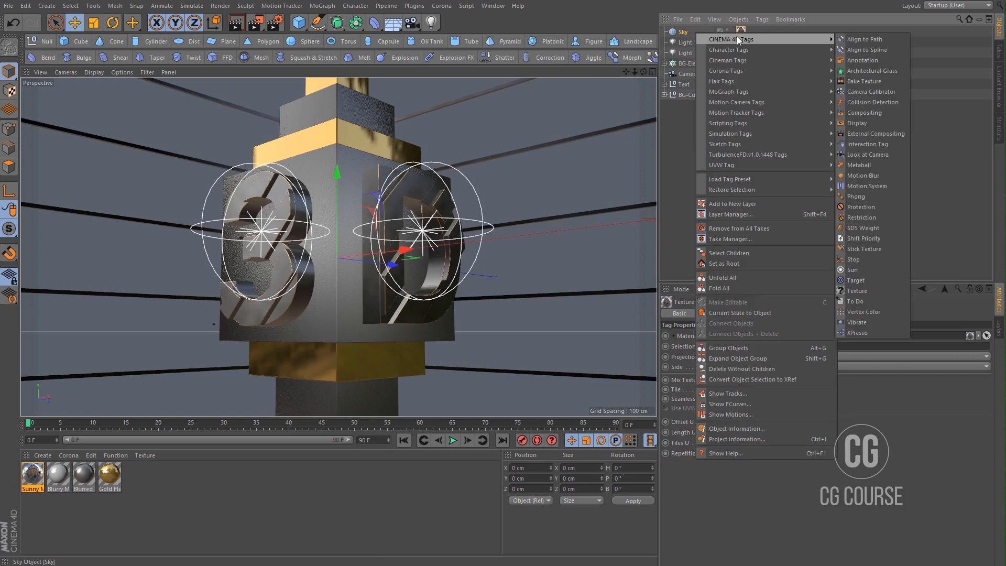
click(864, 113)
click(724, 367)
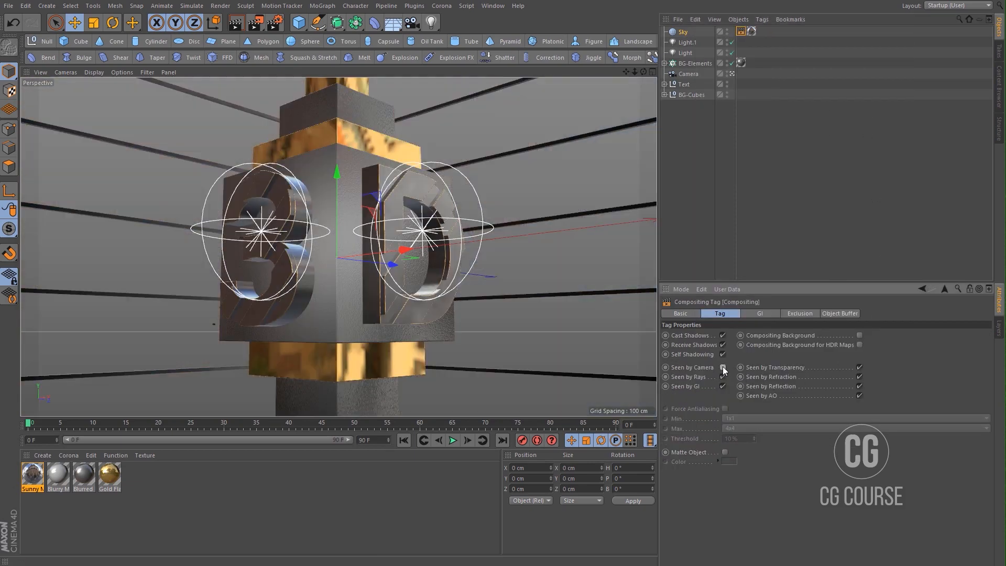
- Save the scene file and render the scene to the Picture Viewer
click(703, 234)
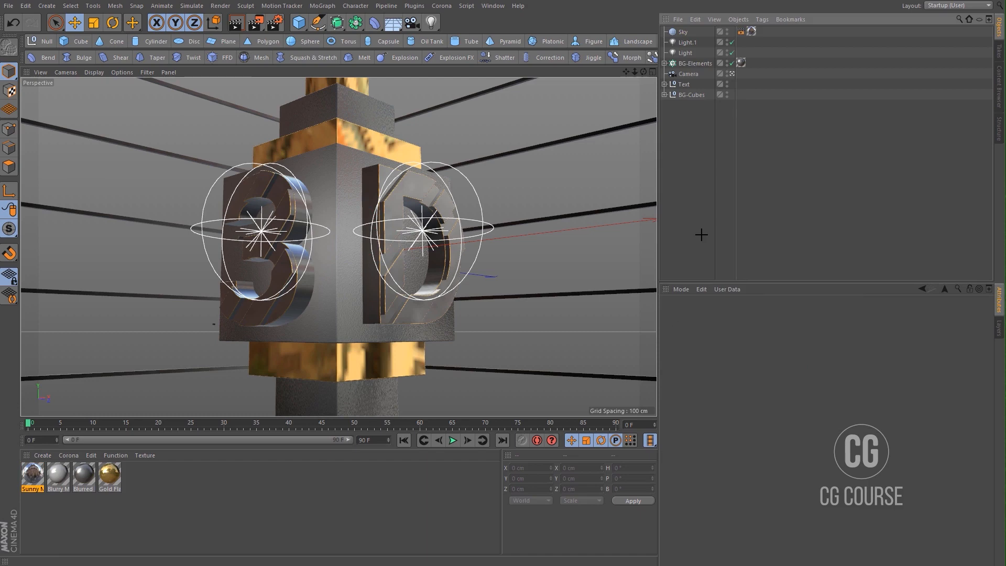
key(ctrl+s)
key(shift+r)
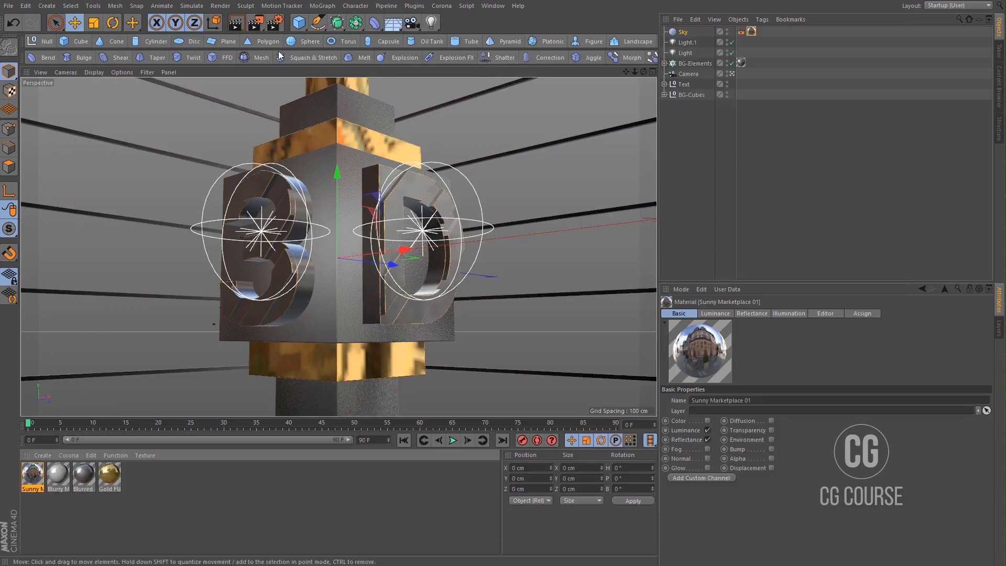
- Open the Content Browser and search its presets for "glass"
click(494, 6)
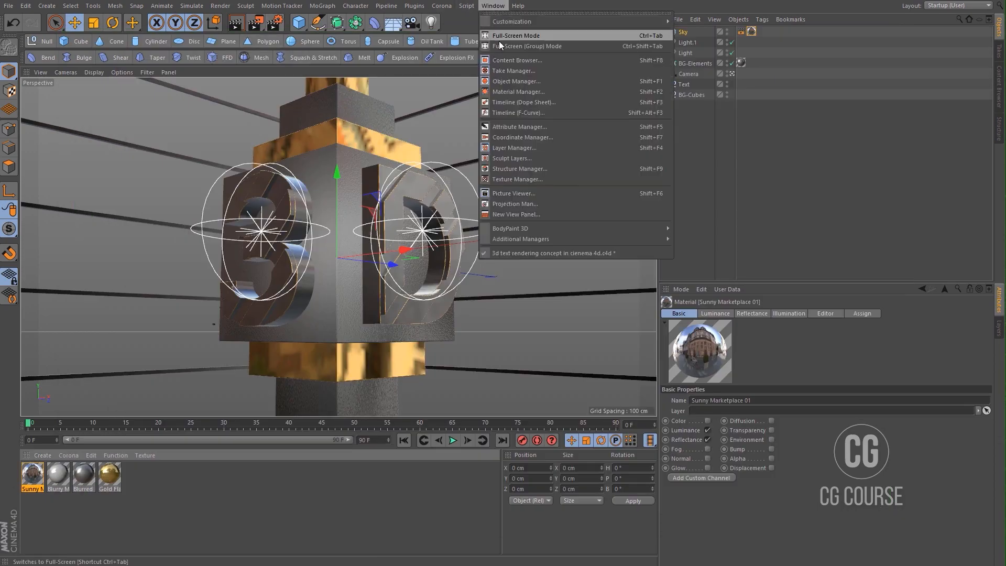
click(499, 60)
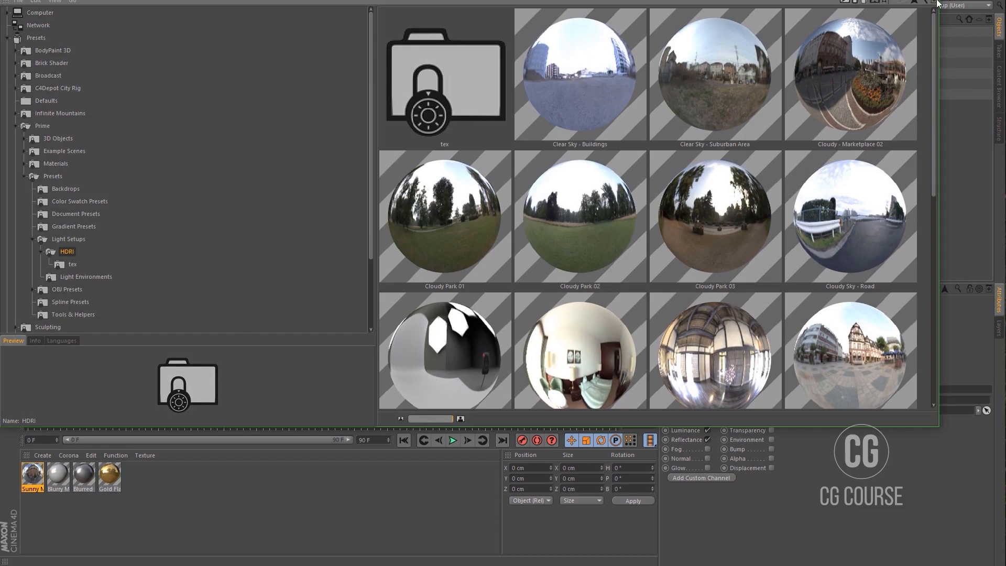
click(925, 2)
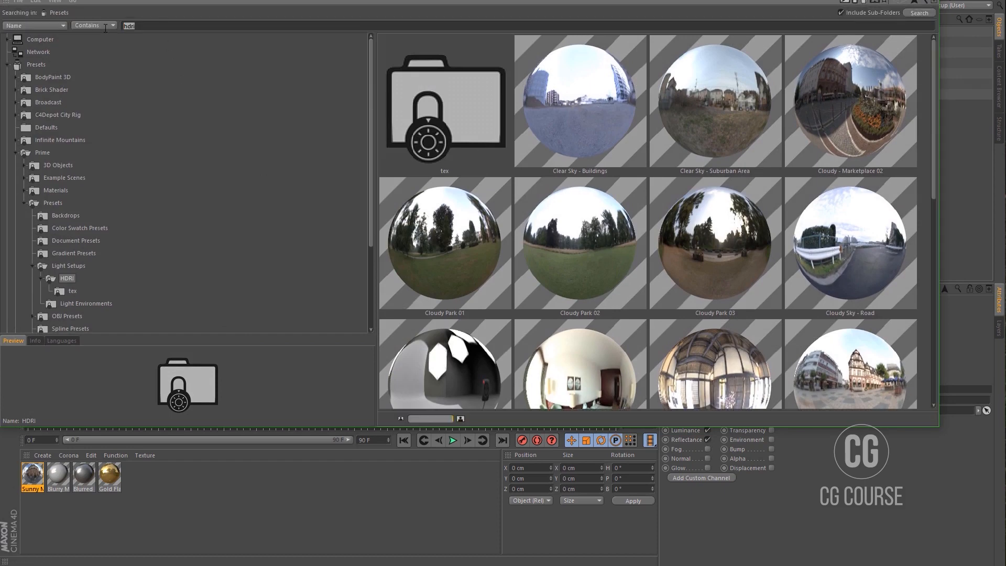
key(Return)
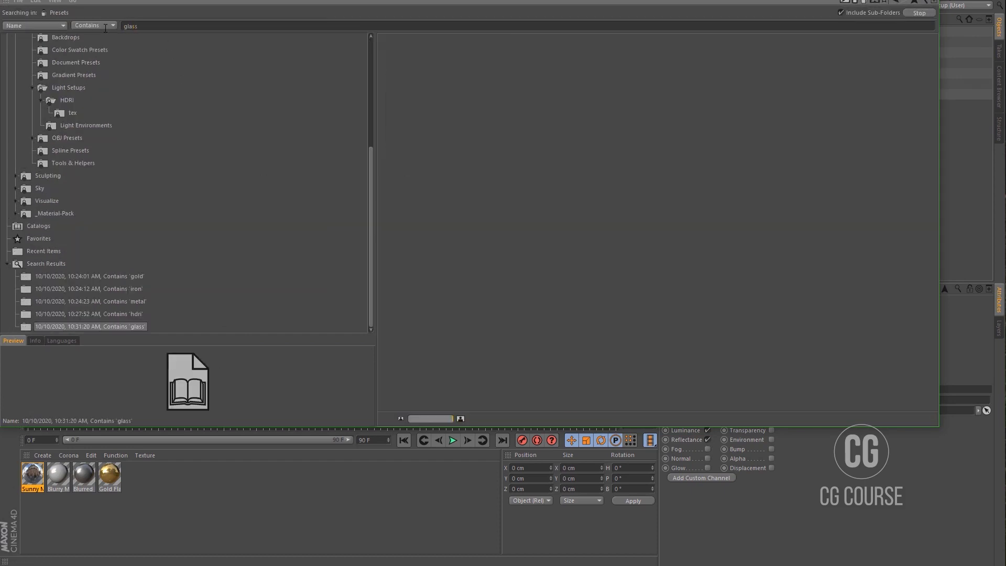
- Load the Glass - Red material from the search results and close the Content Browser
scroll(721, 231, down, 6)
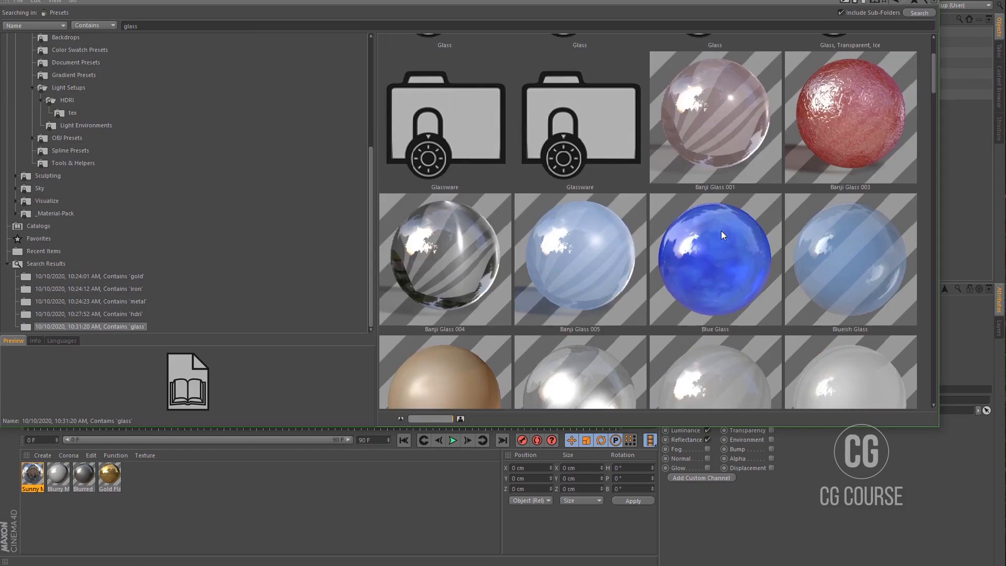
scroll(721, 231, down, 4)
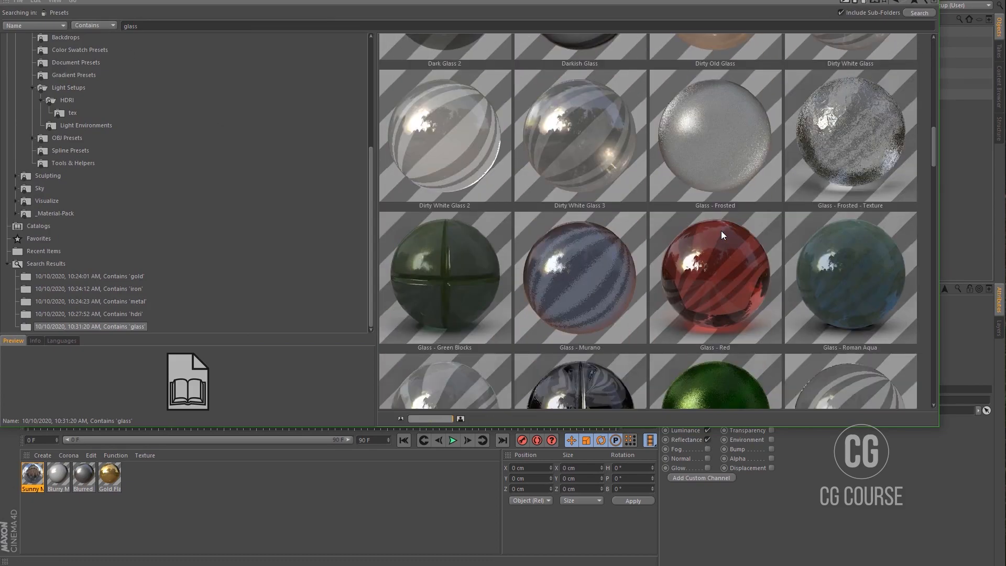
scroll(723, 264, down, 3)
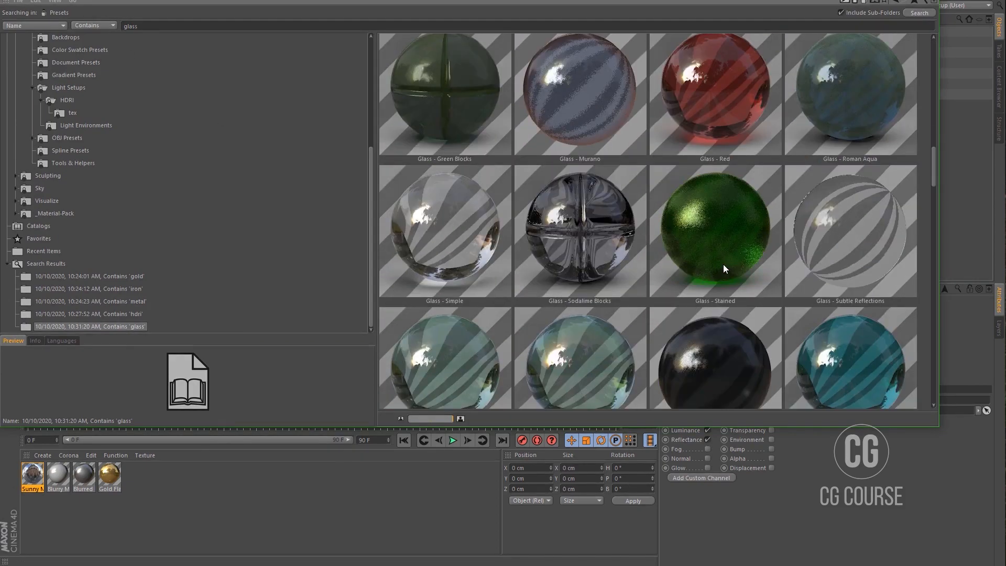
scroll(715, 180, up, 1)
double_click(716, 180)
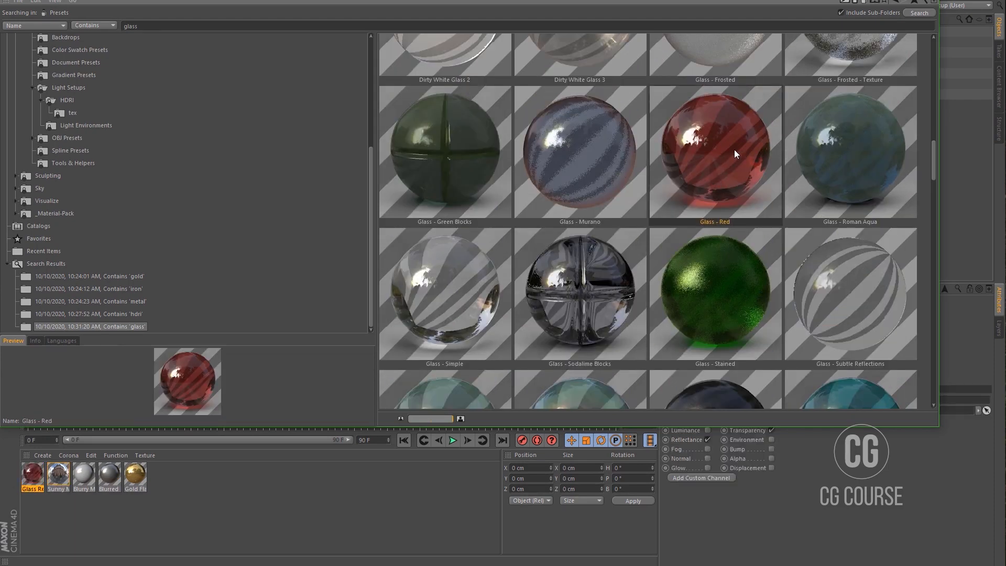
click(880, 0)
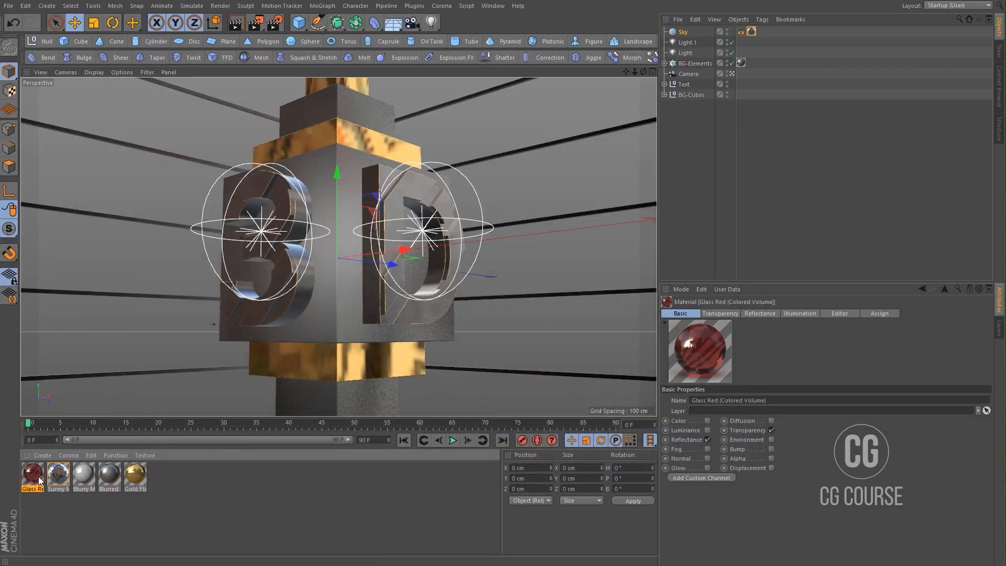
- Change the red glass material's transparency Absorption Color to light blue with a hue of 189°
double_click(39, 477)
click(193, 189)
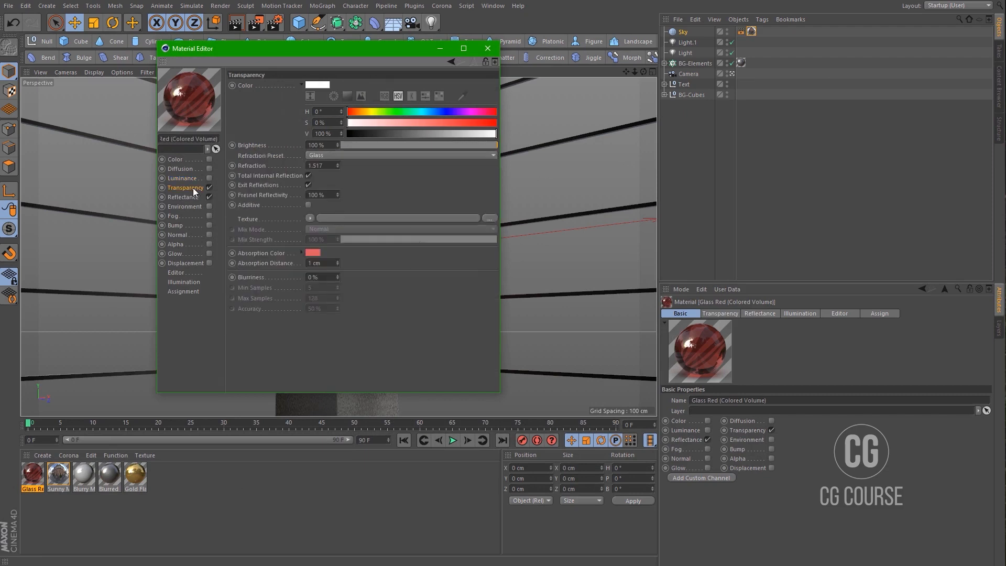
click(313, 253)
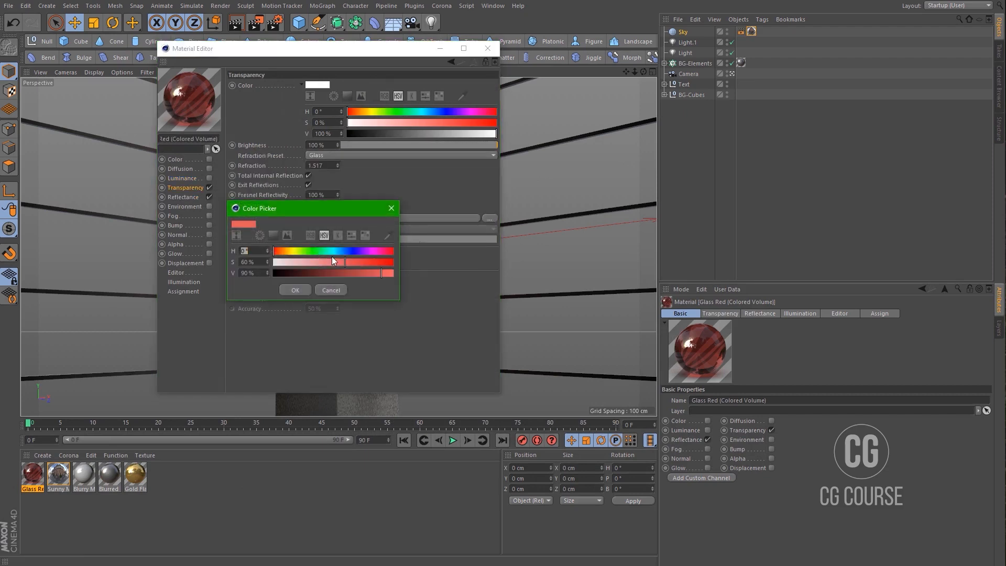
click(337, 252)
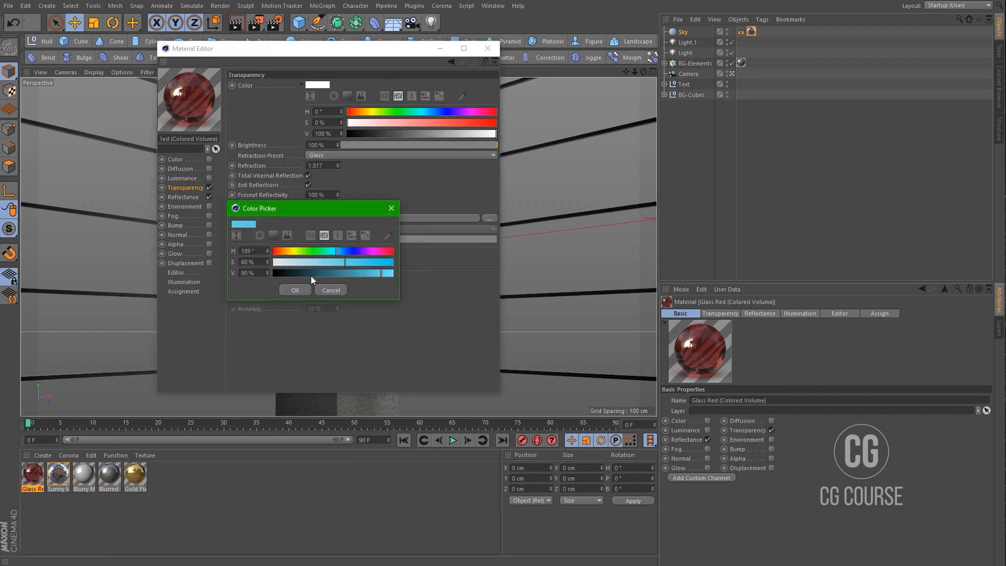
click(294, 289)
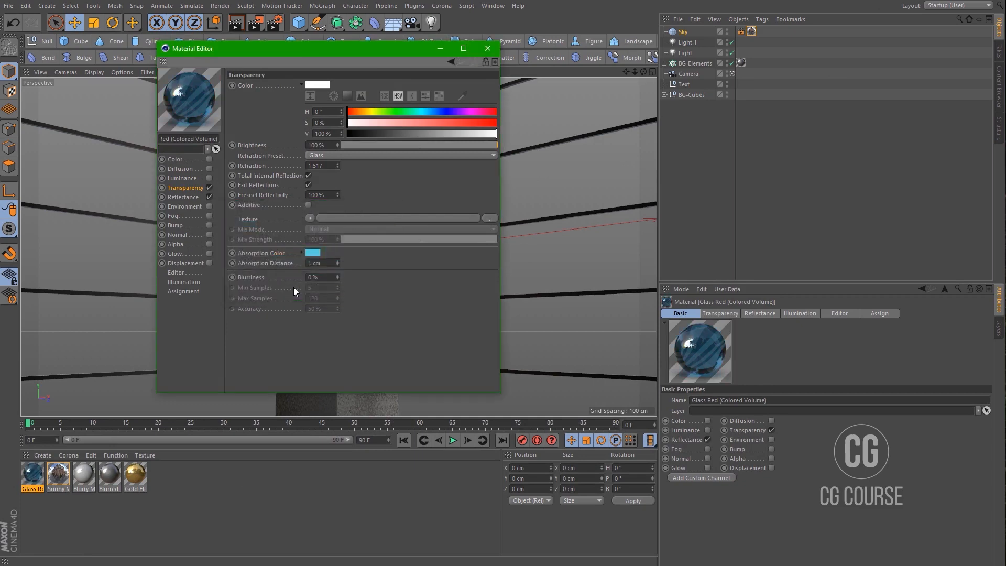
click(495, 49)
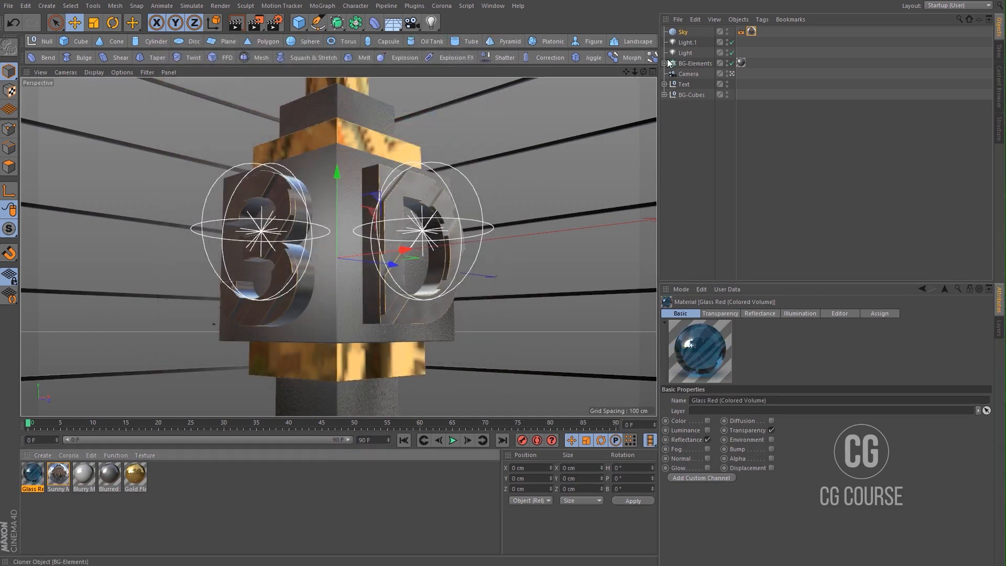
- Replace the materials on the 3-Glass and D-Glass extrusions with the blue glass material and test-render the scene to the Picture Viewer
click(664, 84)
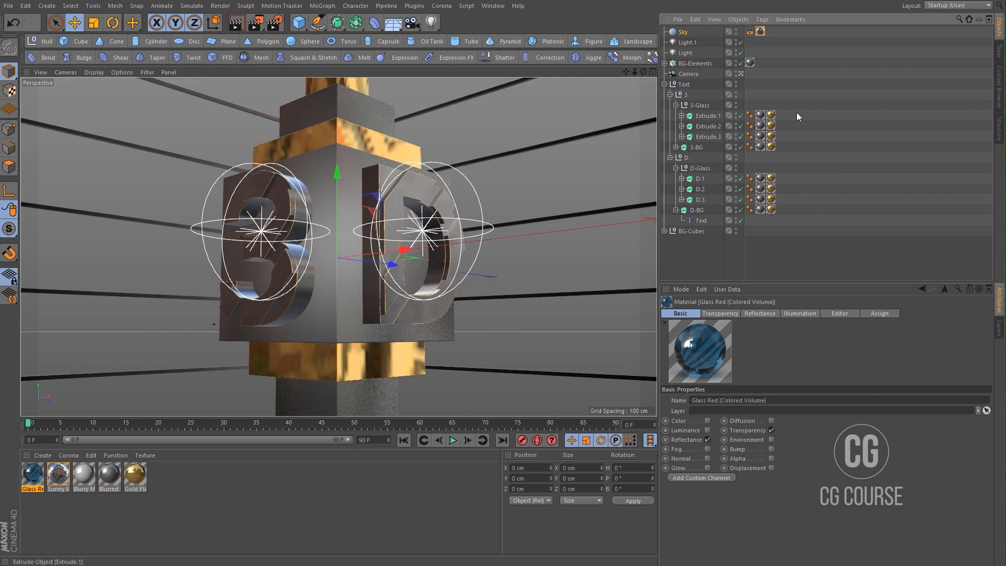
drag(809, 96, 760, 134)
key(Delete)
drag(787, 172, 759, 198)
key(Delete)
drag(36, 483, 760, 200)
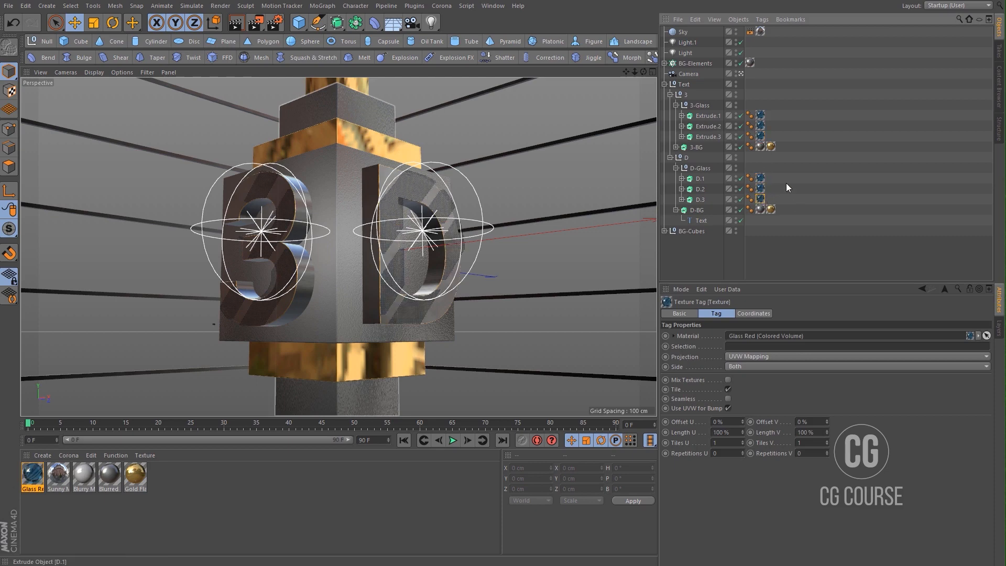
click(260, 22)
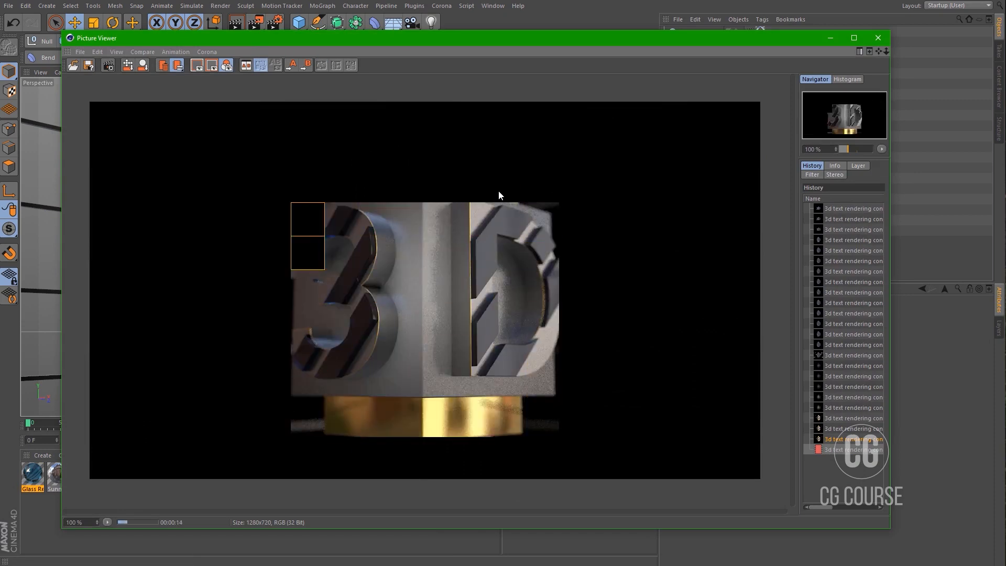
click(828, 38)
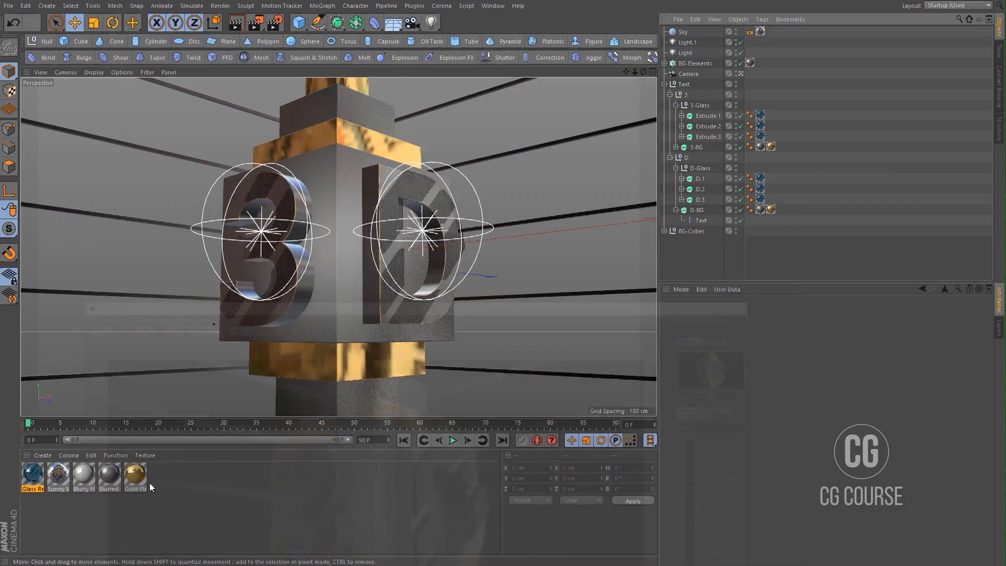
- Set the glass material's Absorption Distance to 20 cm and render the scene again to the Picture Viewer
double_click(33, 474)
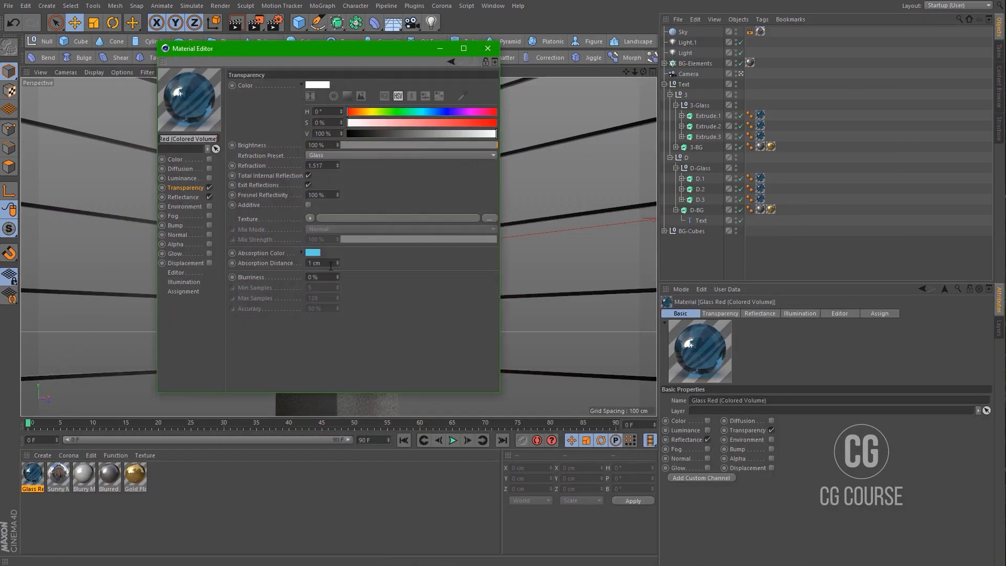
click(331, 264)
text(20)
key(Return)
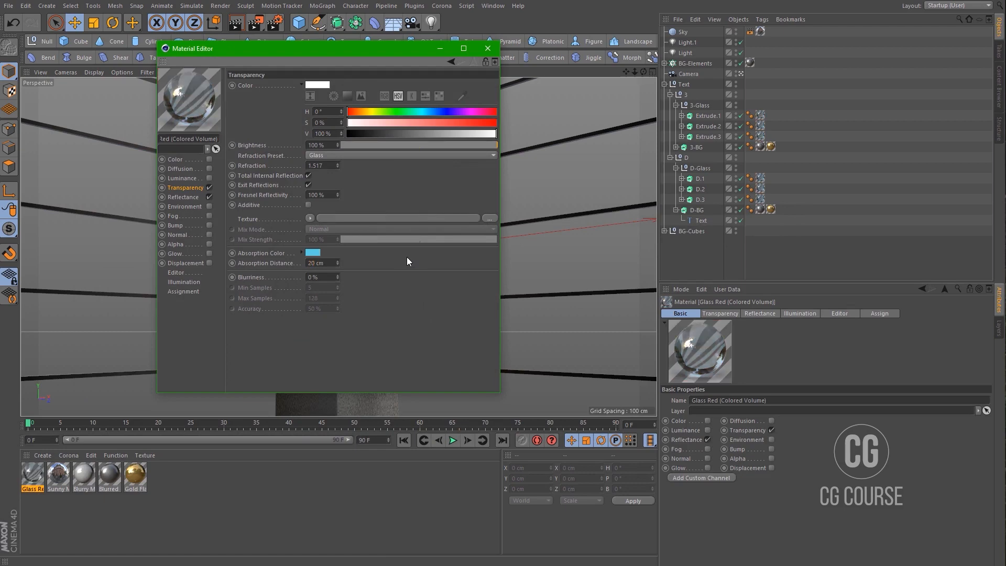
click(256, 23)
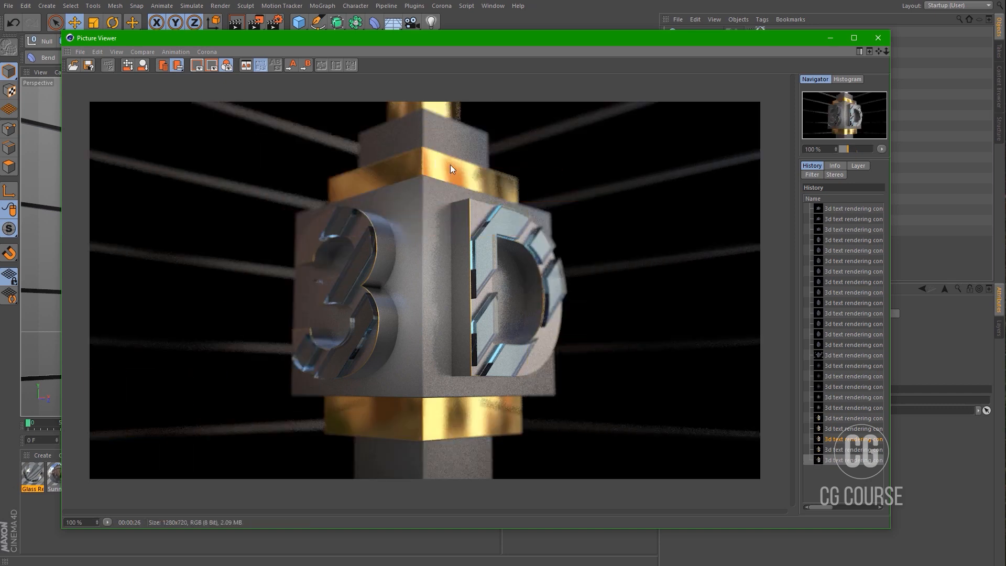
click(878, 38)
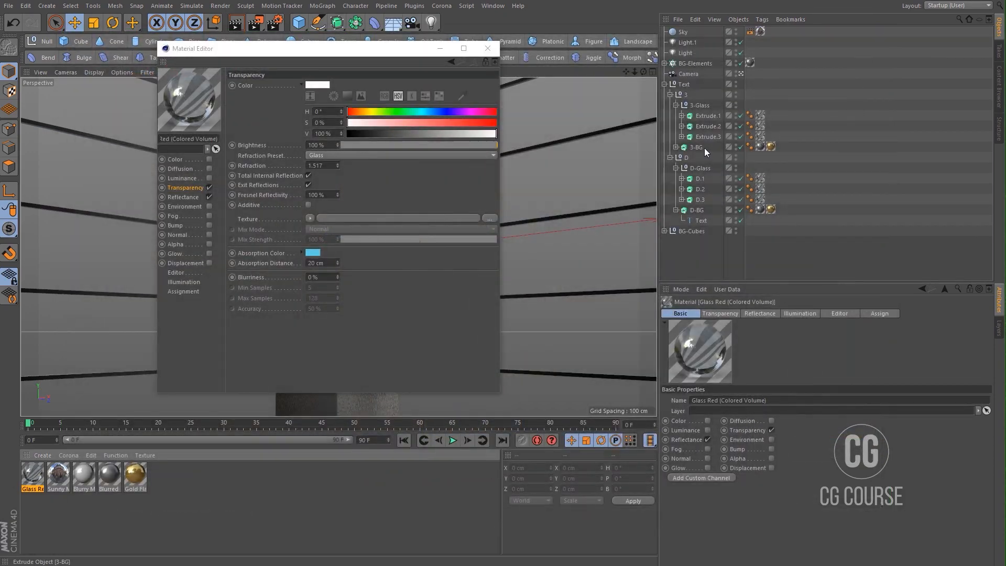
click(485, 52)
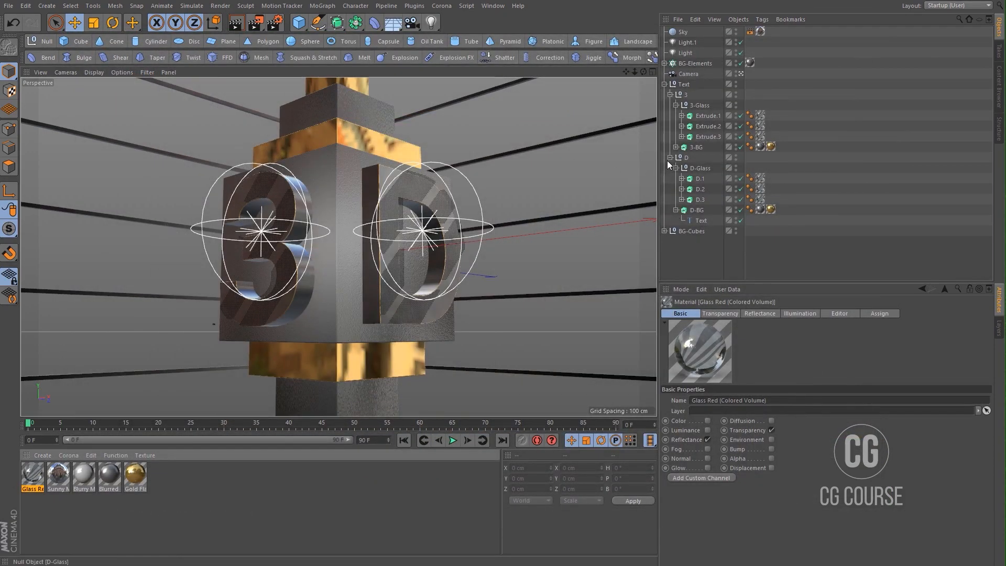
- Add a Compositing tag with Object Buffer 1 enabled to Cube in the BG-Cubes group and copy it to Cube.2
click(664, 231)
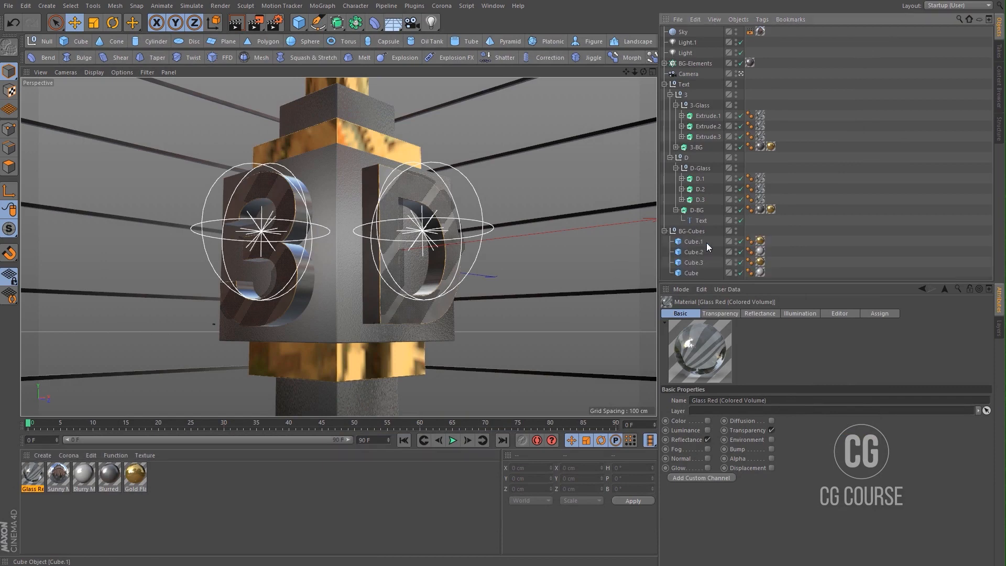
right_click(691, 273)
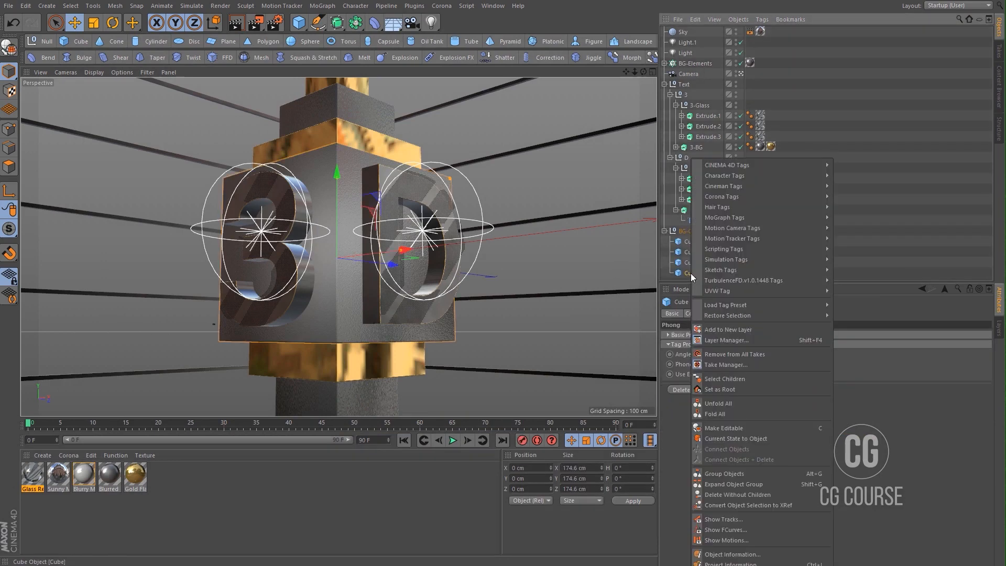
mouse_move(777, 166)
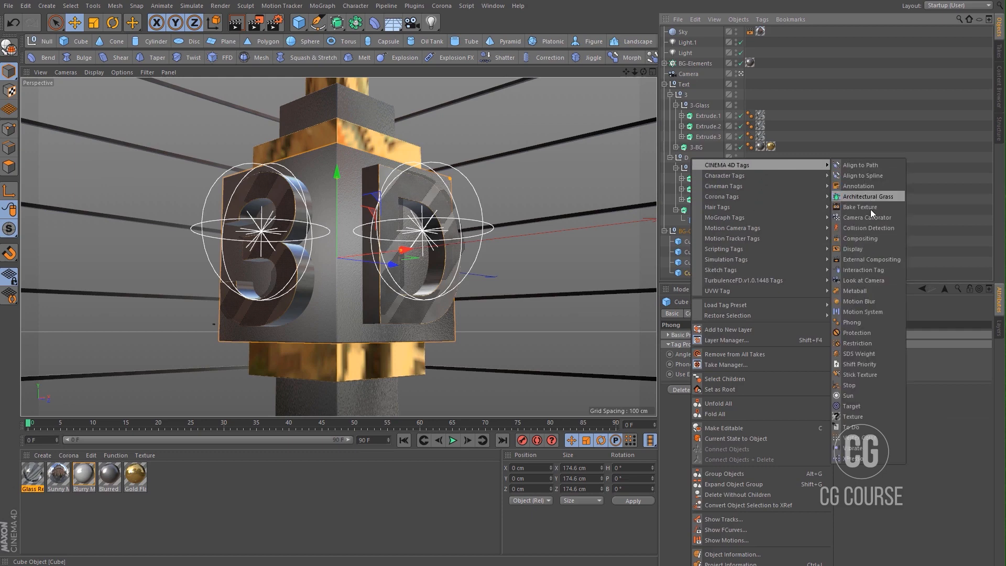
click(867, 235)
click(840, 313)
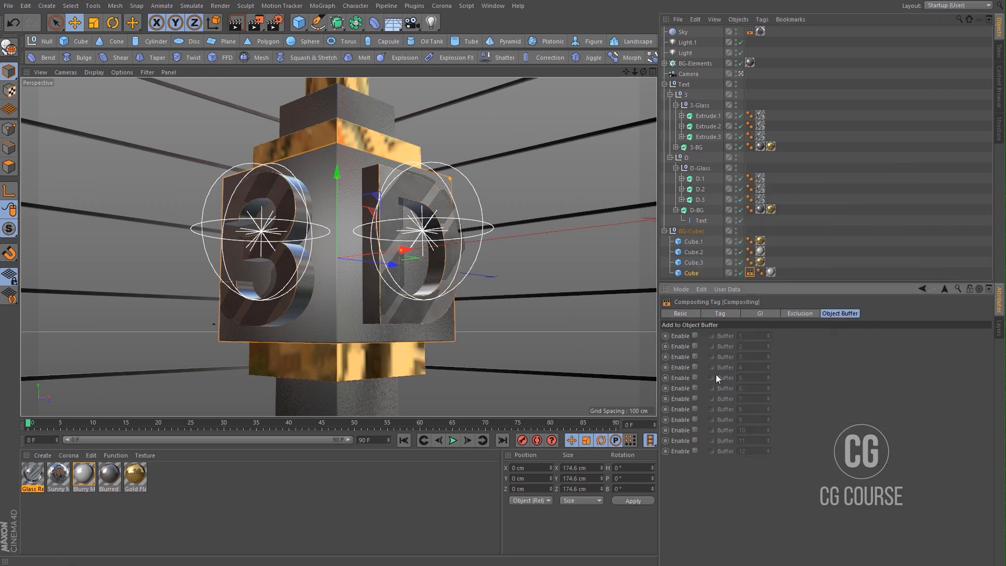
click(695, 336)
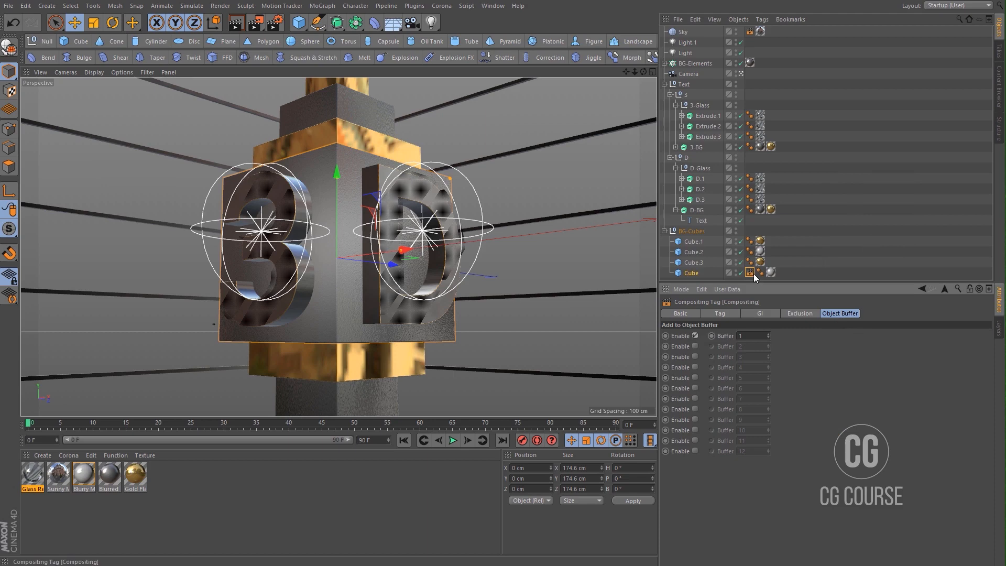
ctrl+drag(750, 273, 770, 258)
- Add a Compositing tag with Object Buffer 2 enabled to Cube.3, copy it to Cube.1 and collapse the BG-Cubes group
click(699, 264)
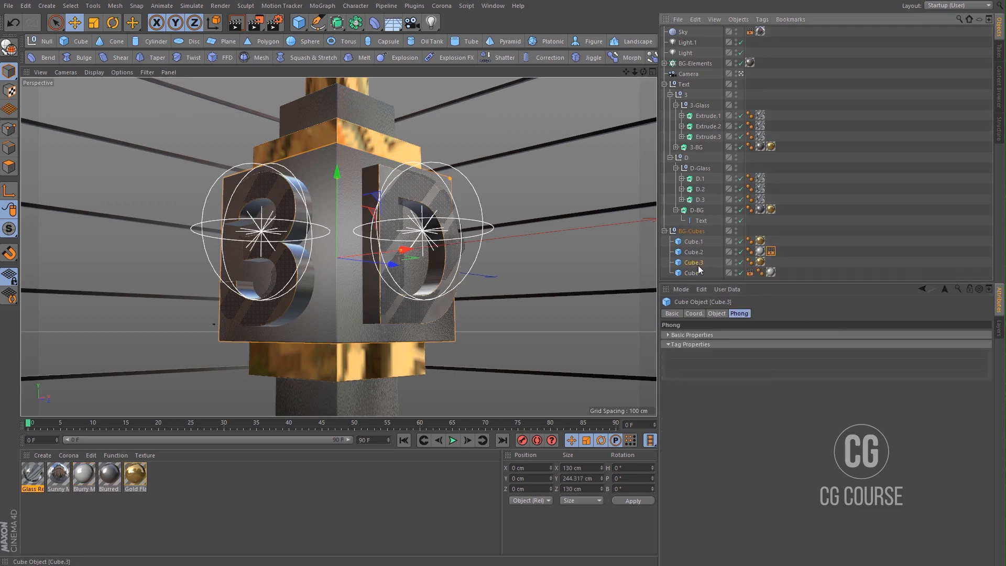
right_click(698, 265)
mouse_move(799, 167)
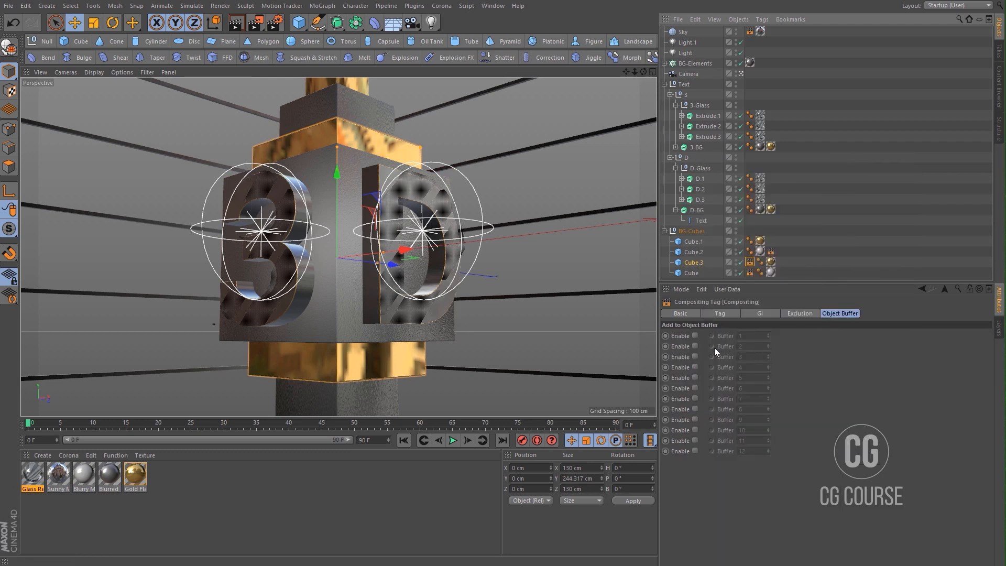
click(696, 346)
ctrl+drag(750, 262, 770, 243)
click(664, 231)
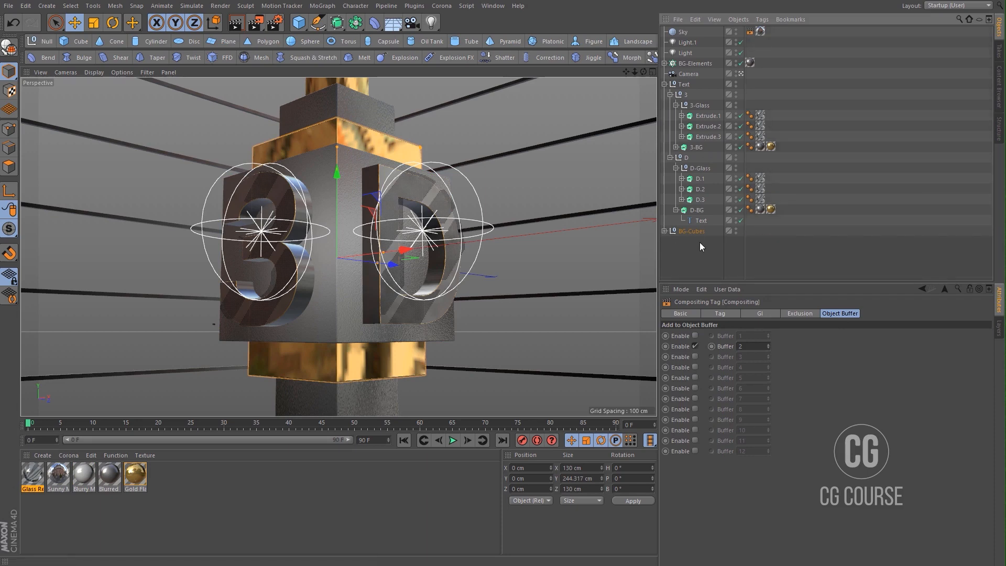
- Add a Compositing tag to the D-BG extrusion and enable Object Buffer 3
click(696, 210)
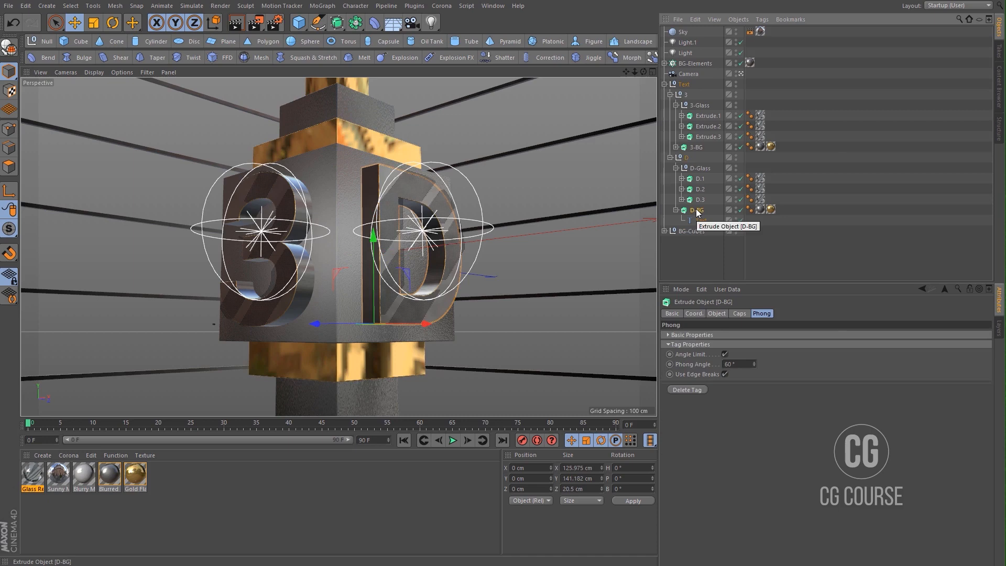
right_click(697, 211)
mouse_move(762, 167)
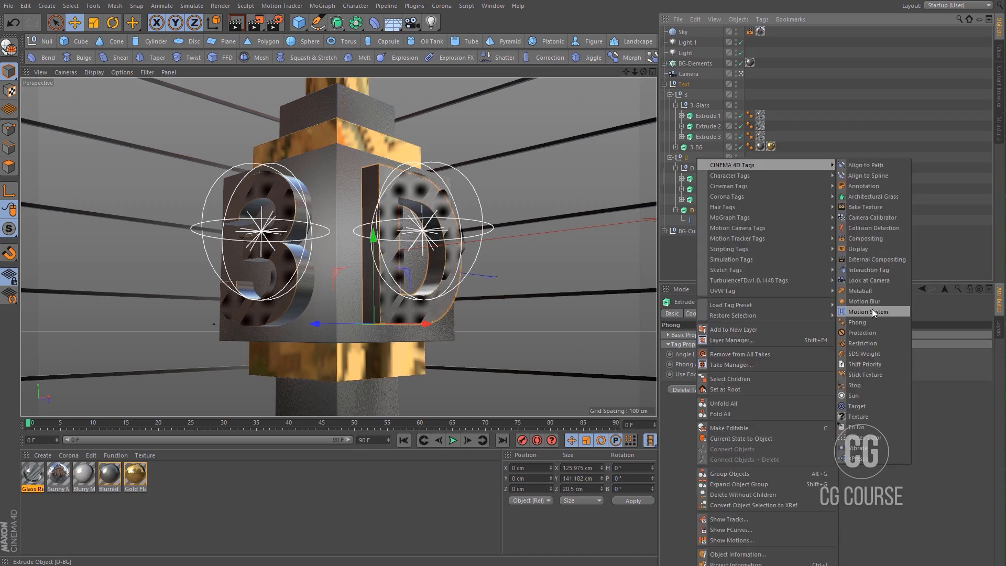
click(870, 239)
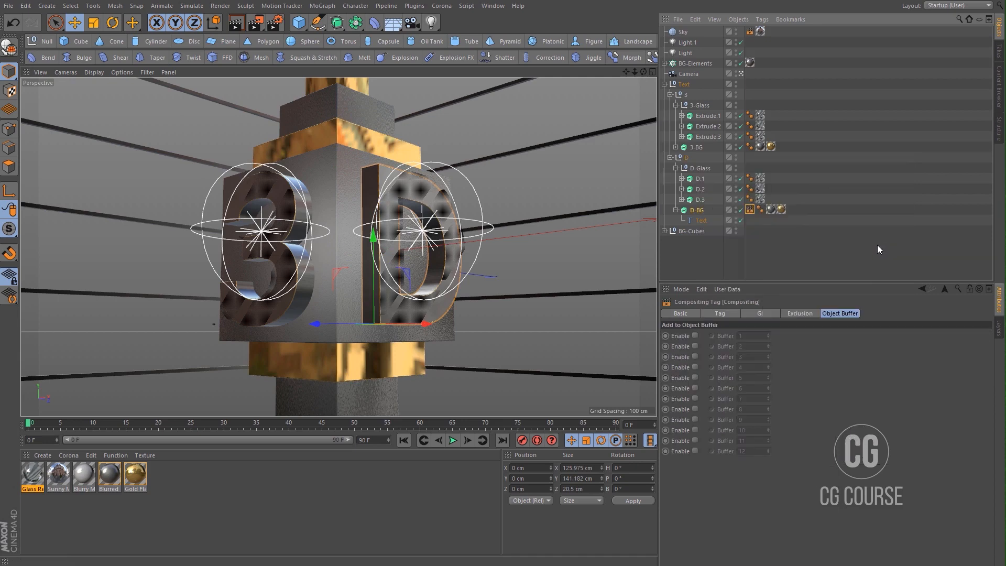
click(696, 356)
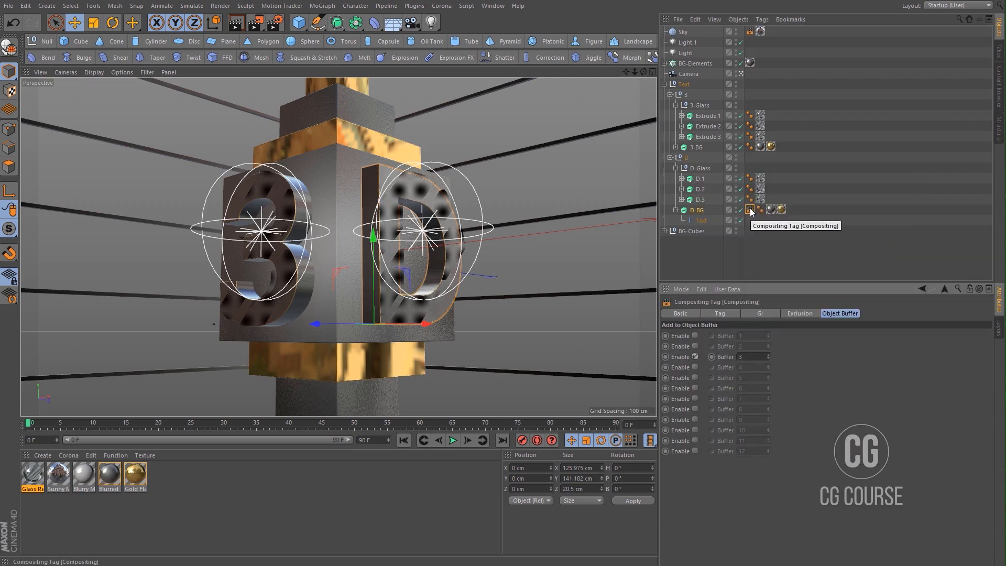
- Copy D-BG's Compositing tag to 3-BG and give every D and 3 glass extrusion a Compositing tag with Object Buffer 4 enabled
ctrl+drag(750, 210, 779, 148)
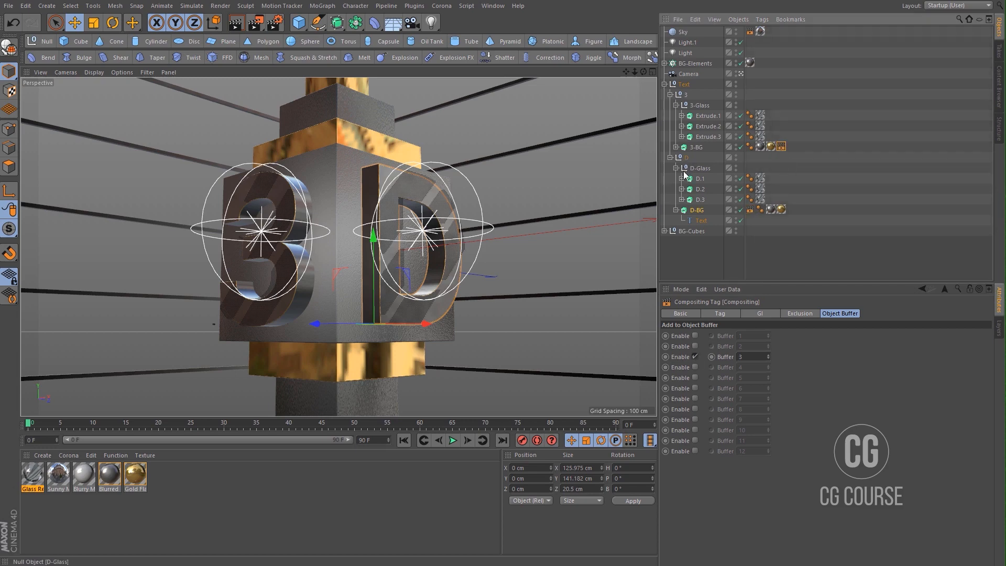
right_click(700, 181)
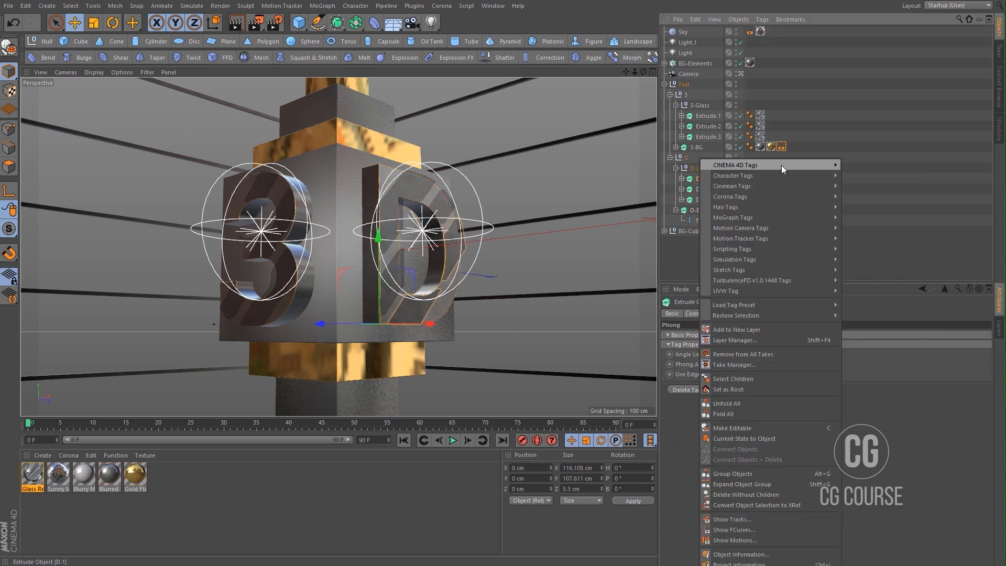
mouse_move(782, 165)
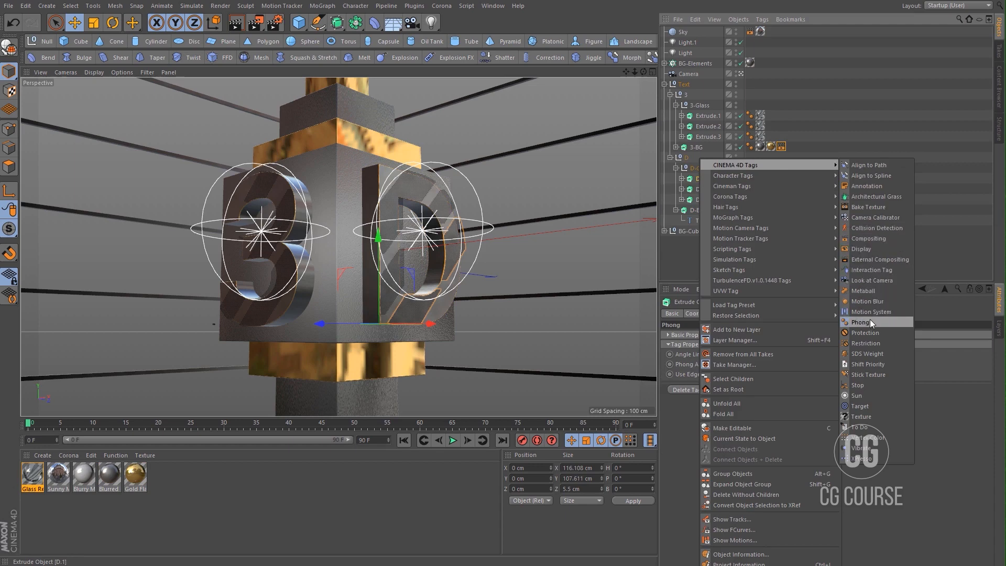
click(870, 239)
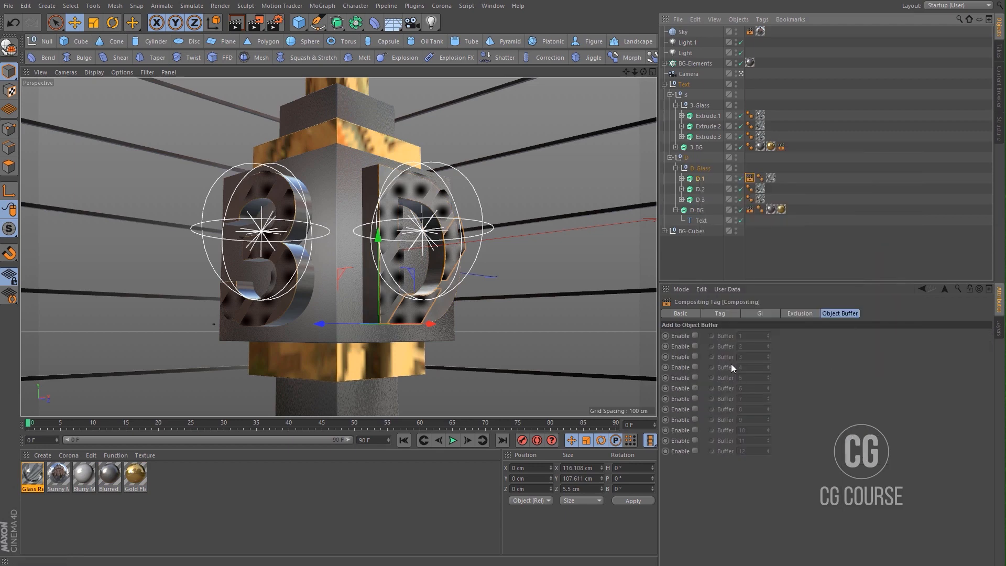
click(695, 367)
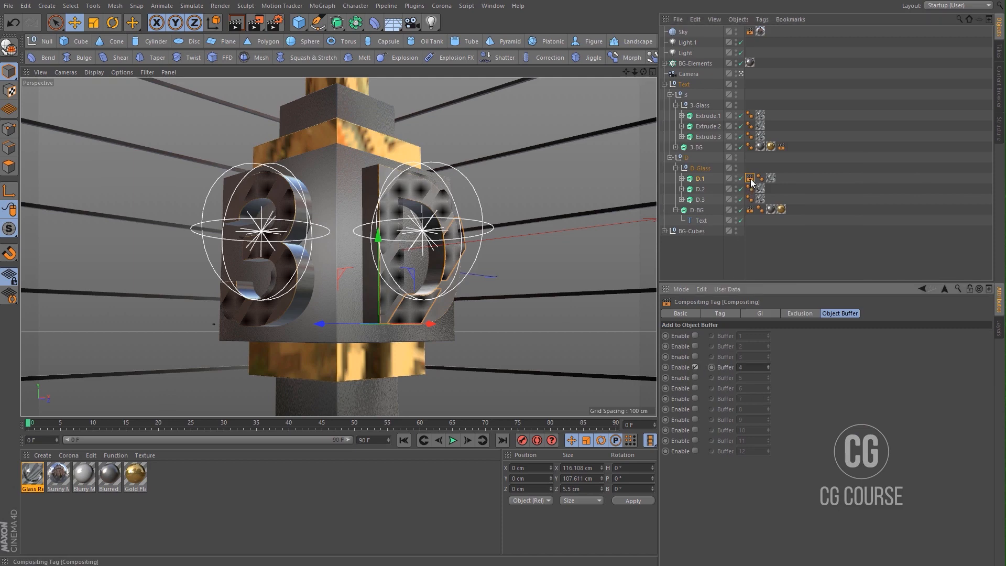
ctrl+drag(750, 178, 771, 116)
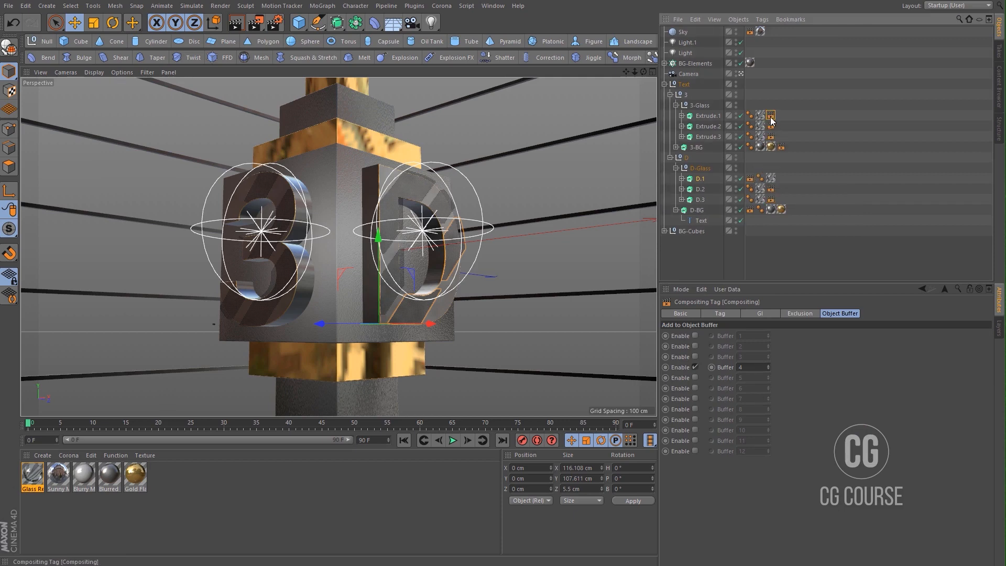
click(663, 84)
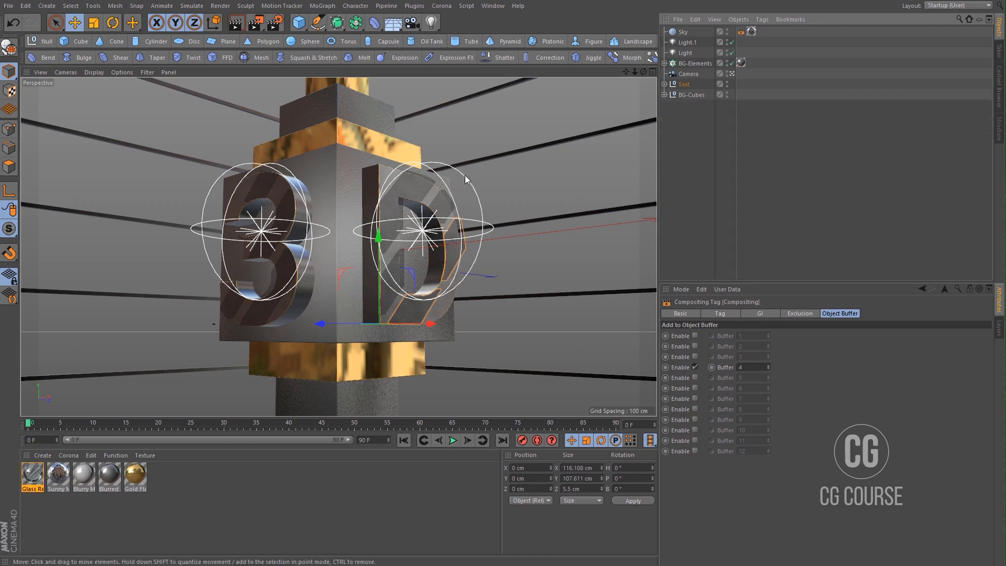
- Review the current render of the scene in the Picture Viewer
key(shift+r)
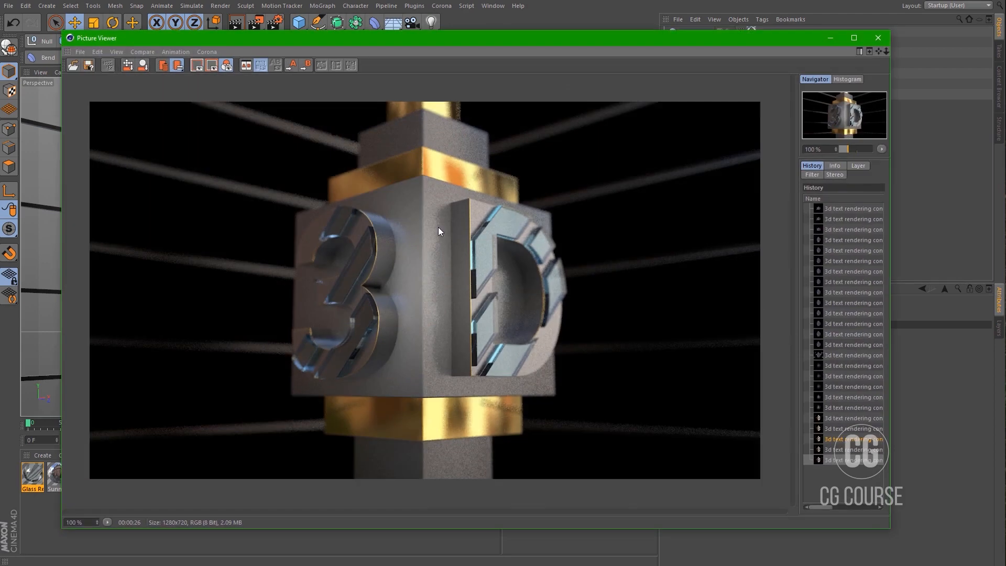
click(876, 43)
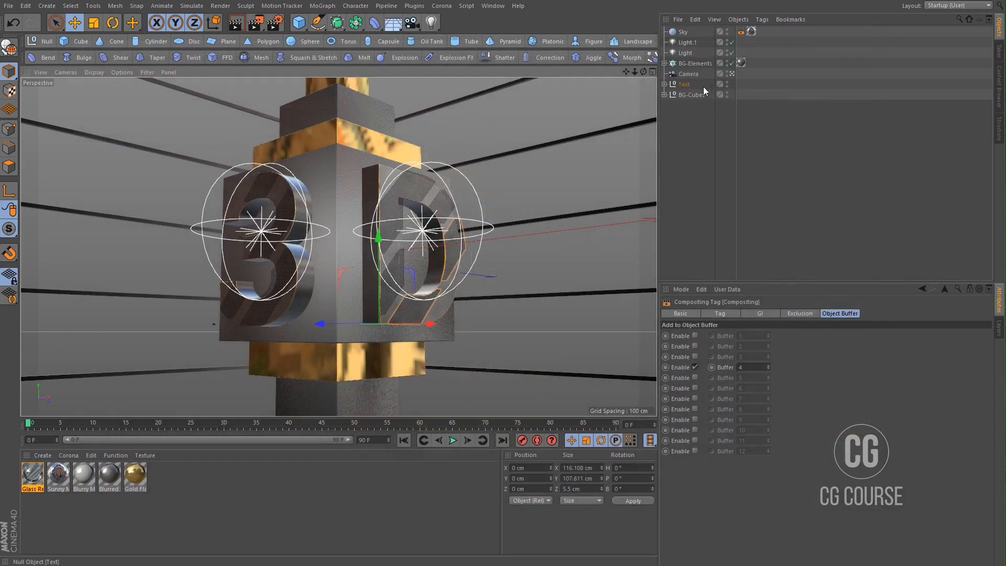
- Add a Compositing tag to the BG-Elements cloner and deselect everything
click(689, 64)
right_click(689, 64)
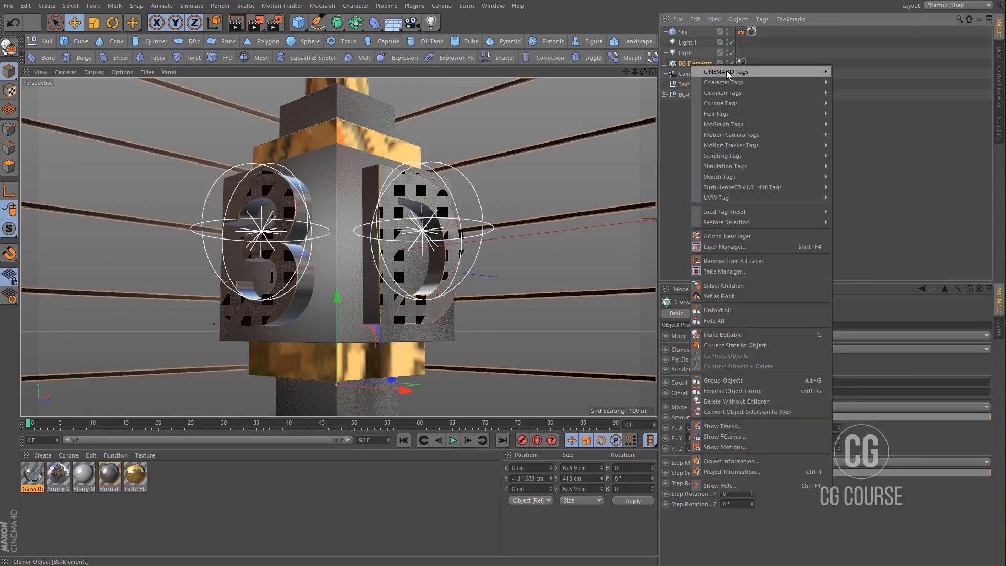
mouse_move(727, 70)
click(866, 144)
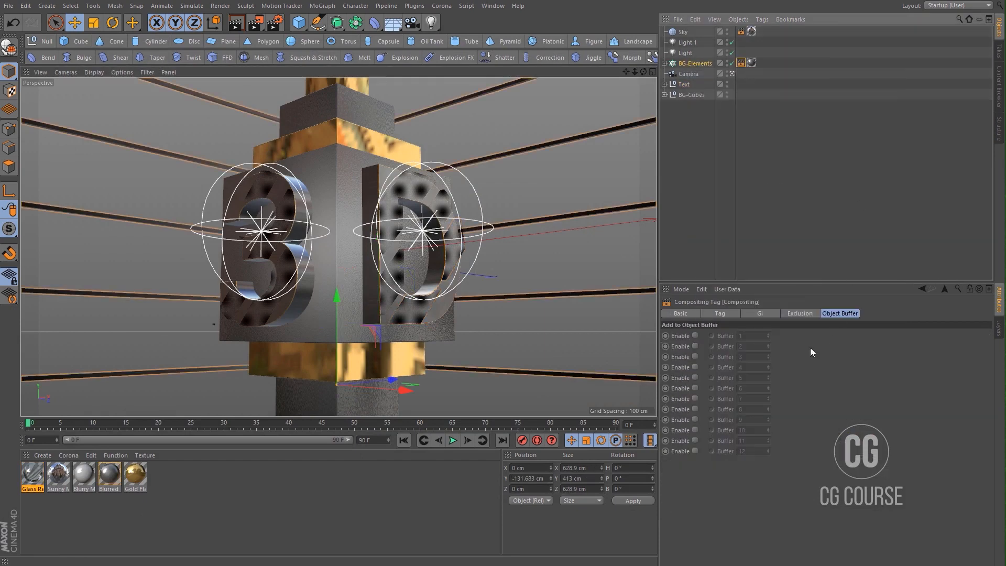
click(691, 243)
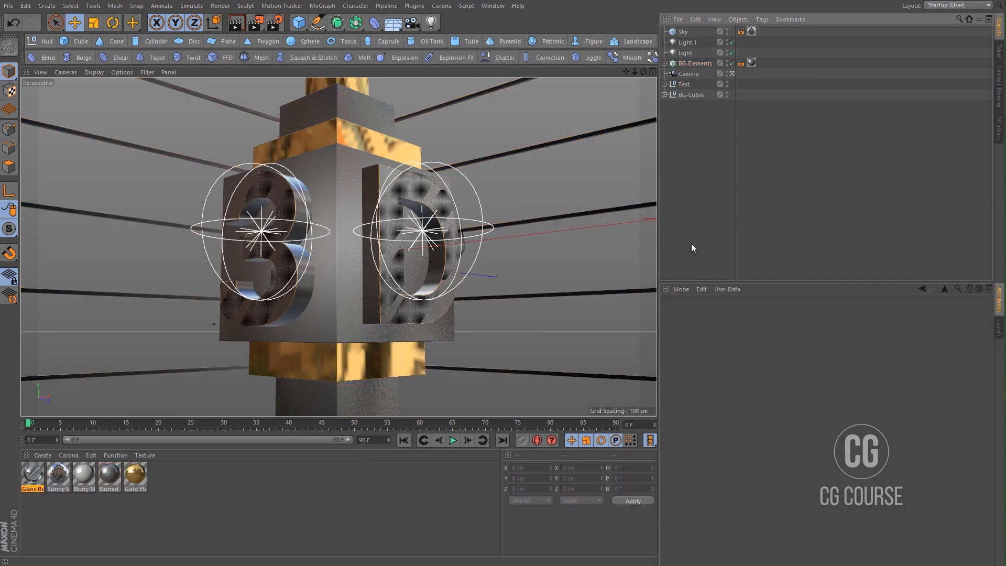
- Add five Object Buffer passes to the multi-pass output in the render settings
click(276, 25)
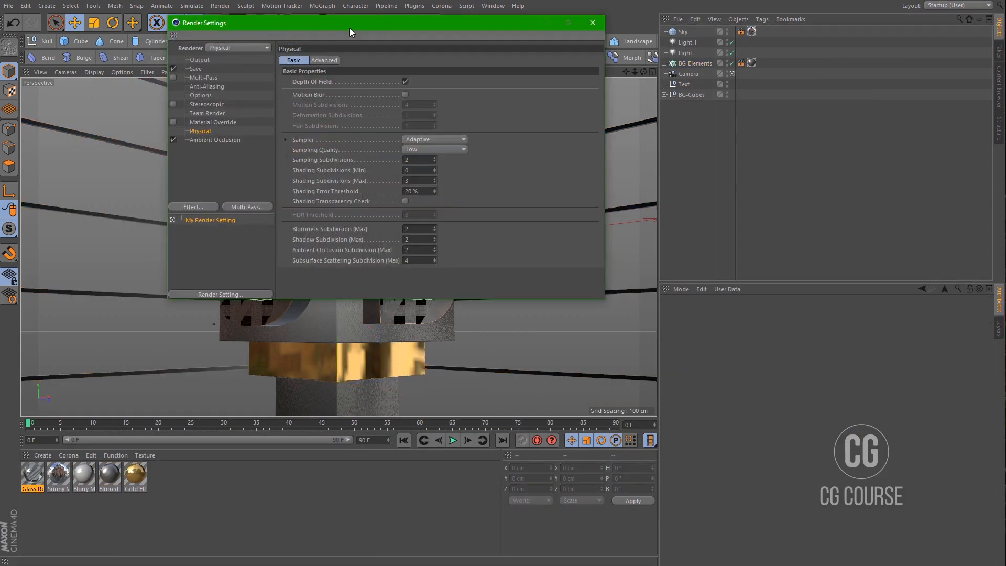
drag(350, 27, 448, 45)
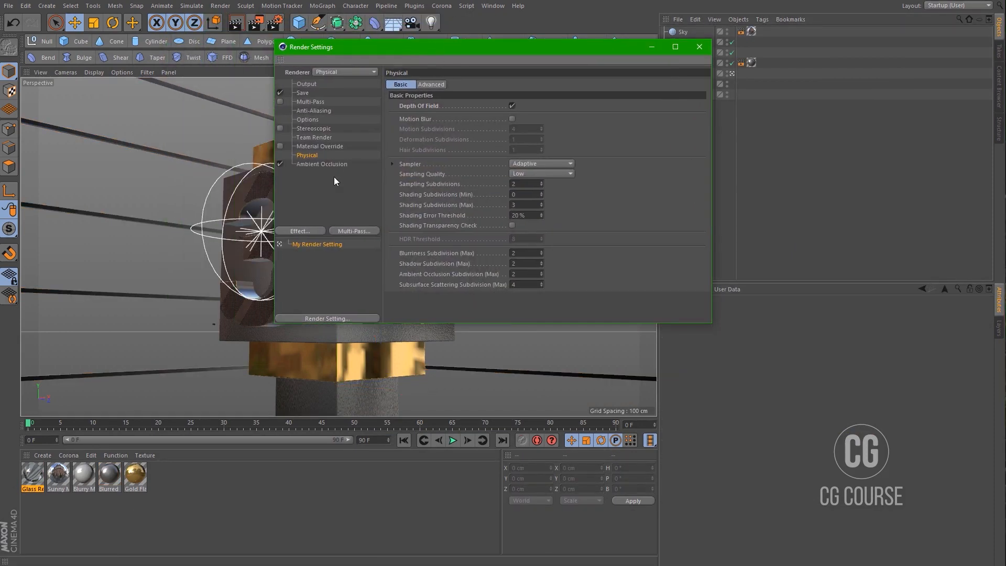
click(351, 231)
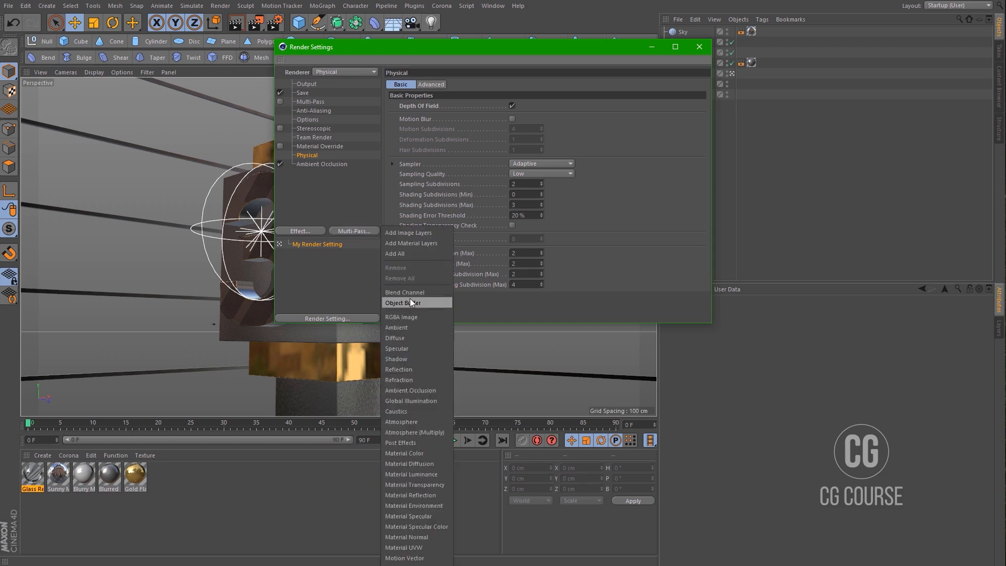
click(410, 298)
click(365, 232)
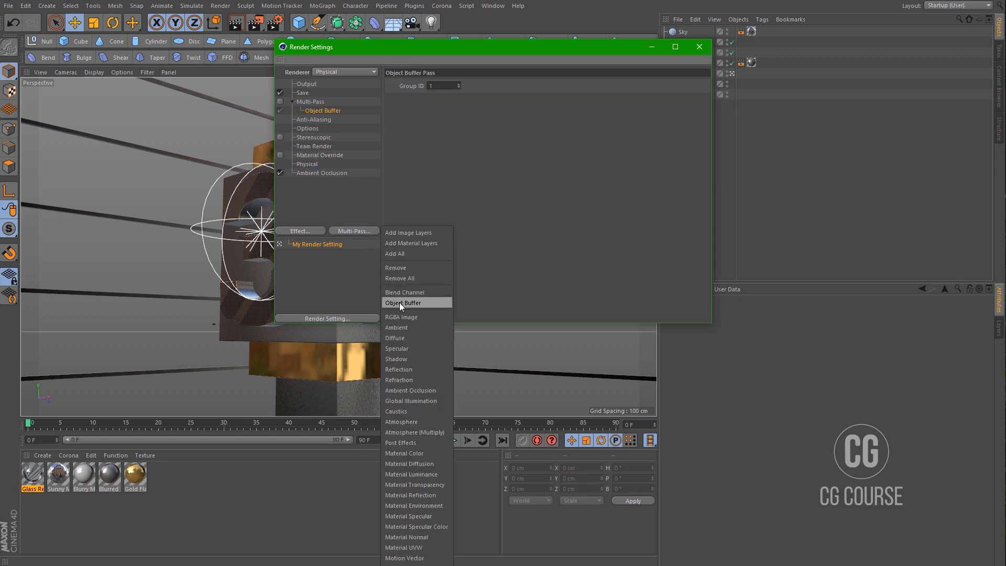
click(400, 300)
click(371, 233)
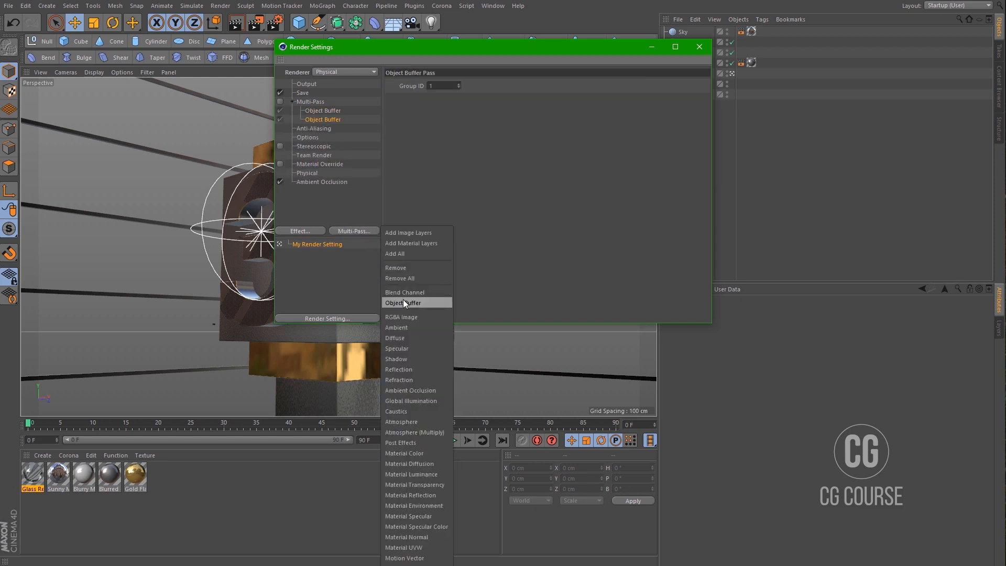
click(403, 300)
click(370, 231)
click(401, 301)
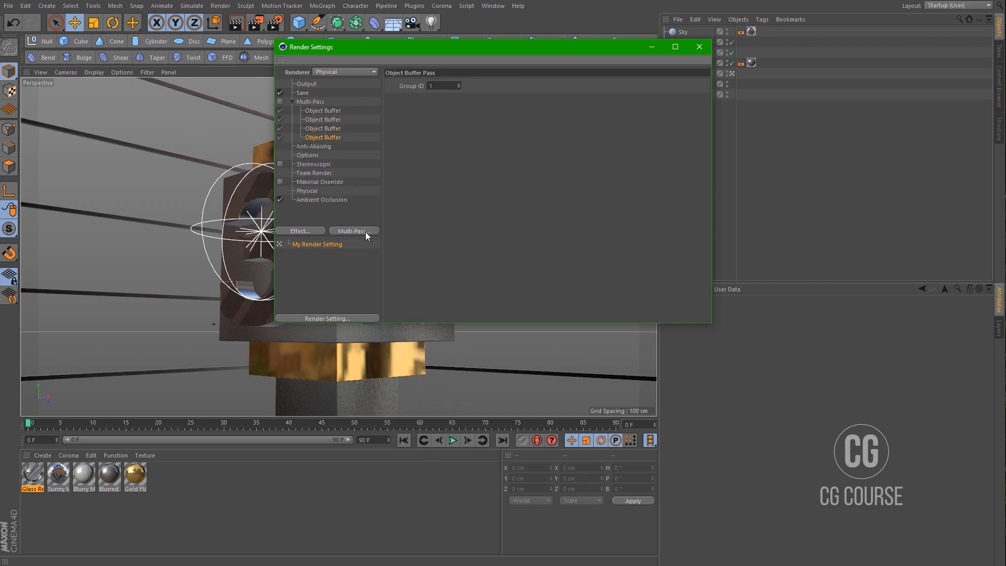
click(366, 231)
click(400, 302)
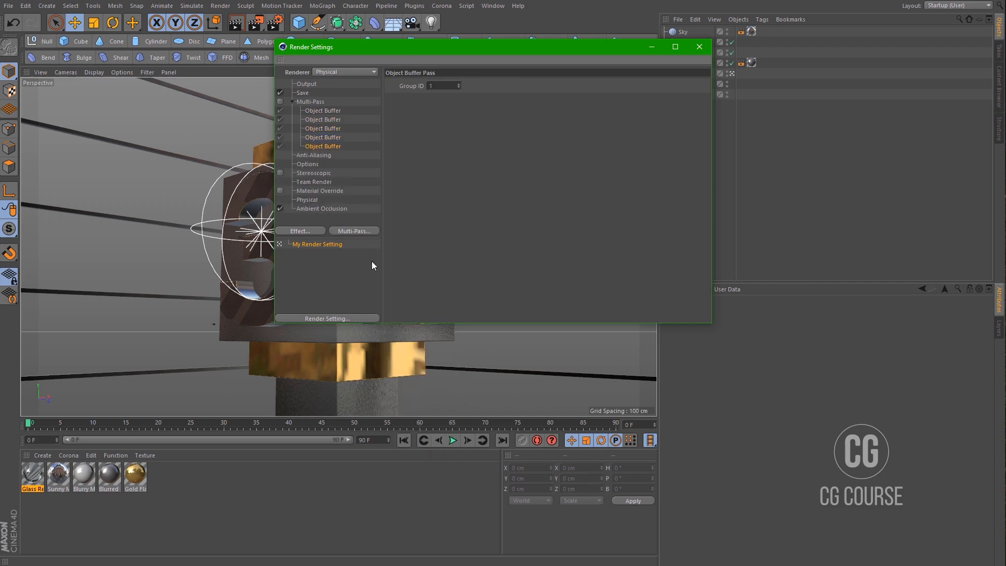
- Add Global Illumination, Ambient Occlusion, Refraction and Reflection passes to the multi-pass output
click(354, 231)
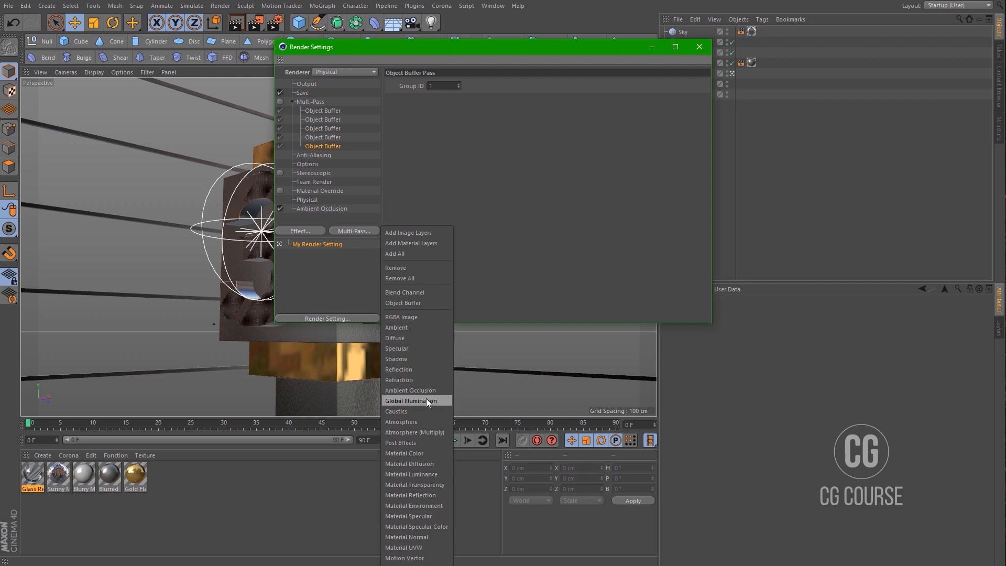
click(426, 401)
click(369, 231)
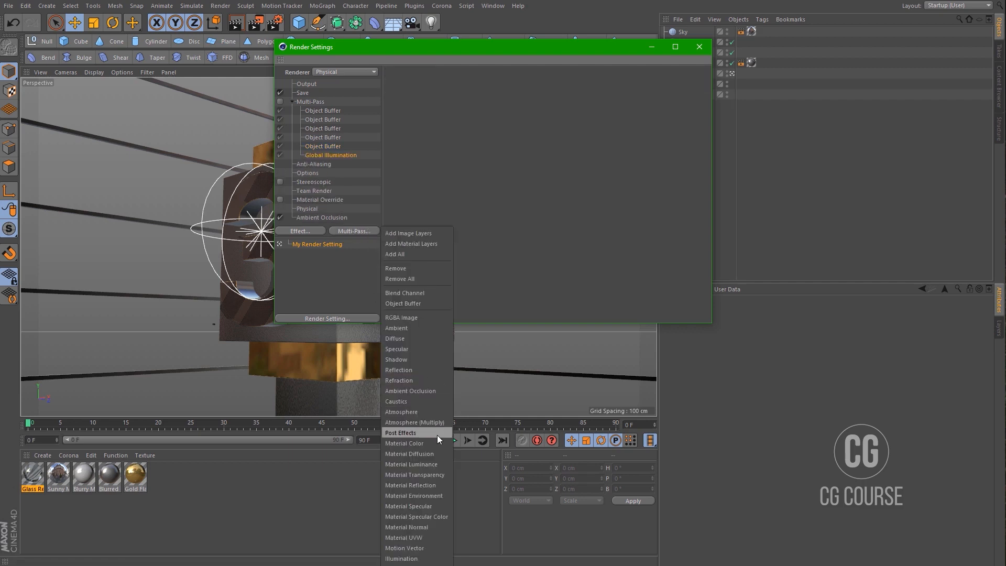
click(411, 392)
click(367, 231)
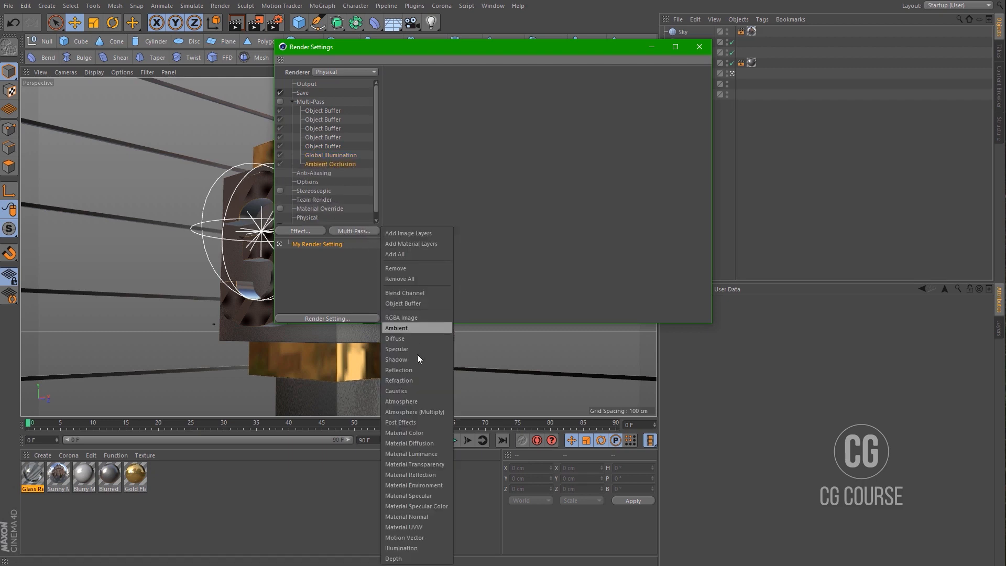
click(420, 378)
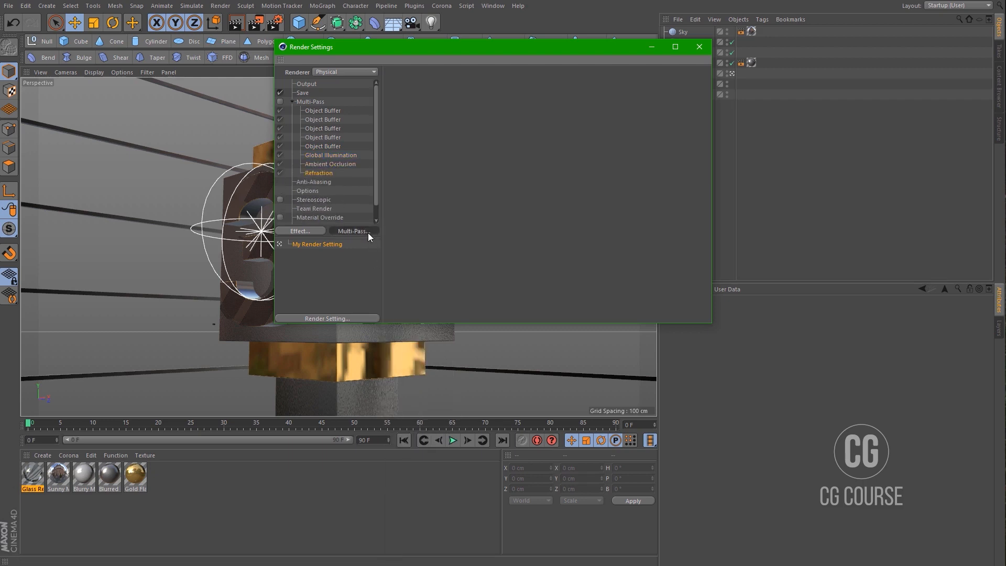
click(368, 233)
click(411, 366)
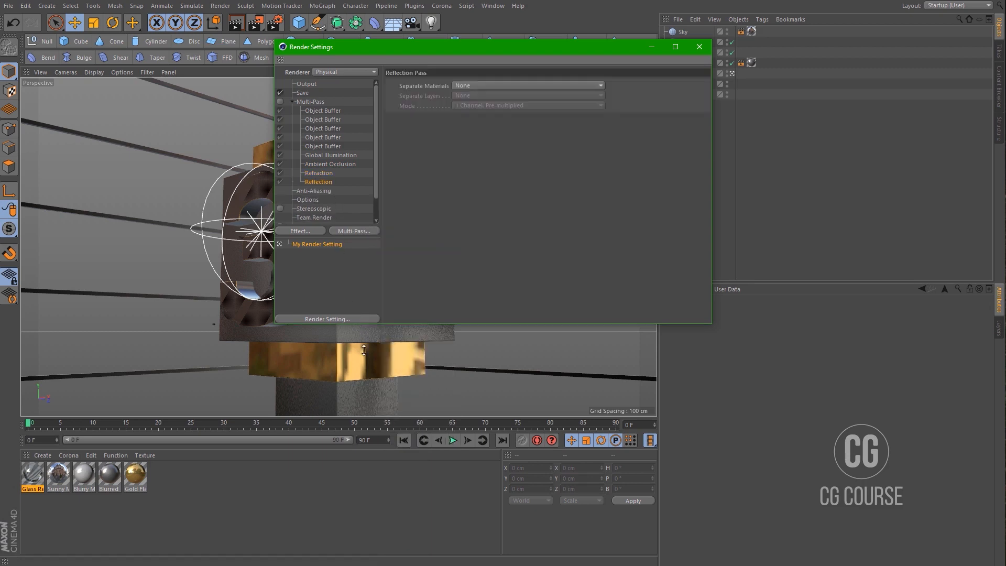
- Add the Global Illumination render effect and set its Secondary Method to Irradiance Cache
drag(363, 323, 349, 418)
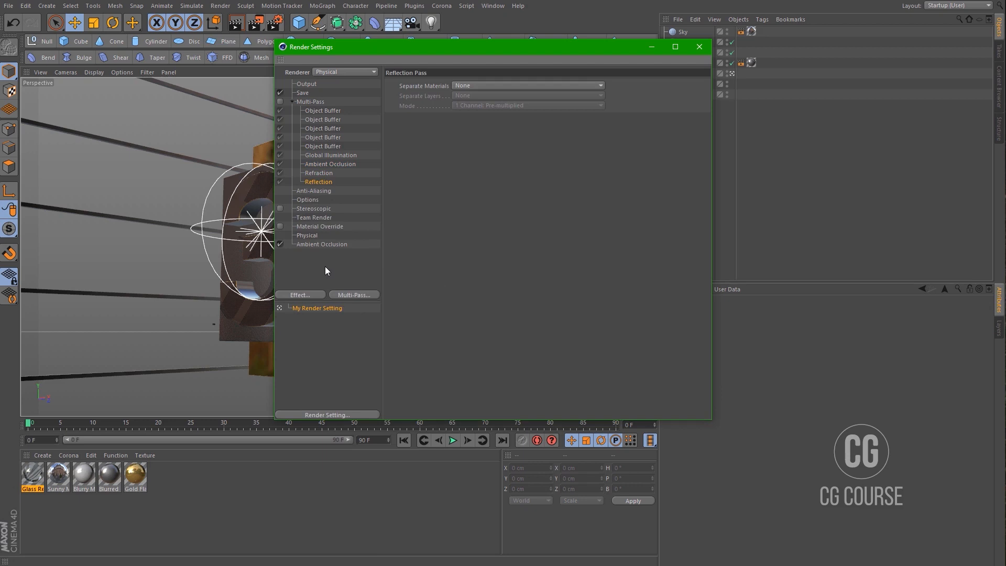
click(313, 293)
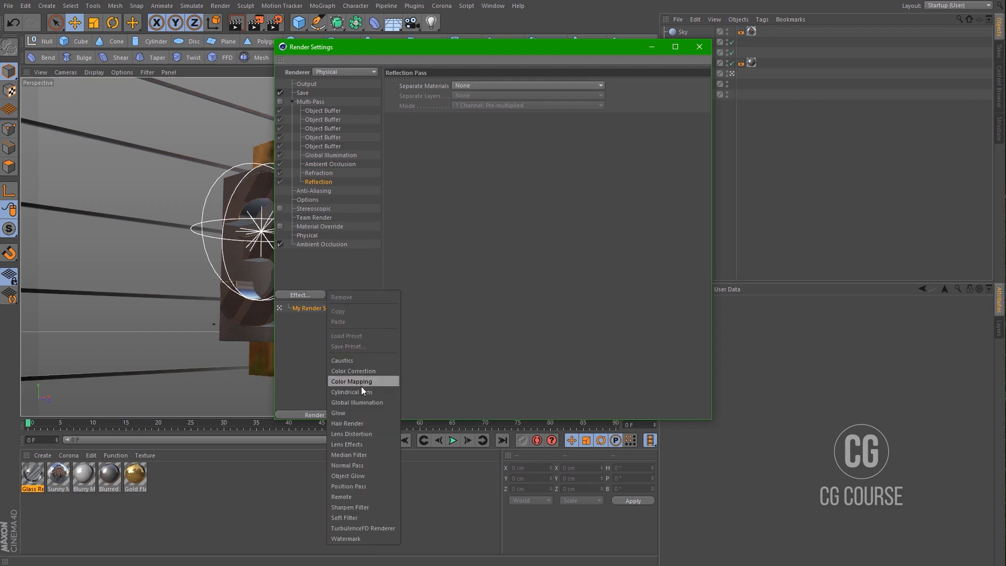
click(362, 405)
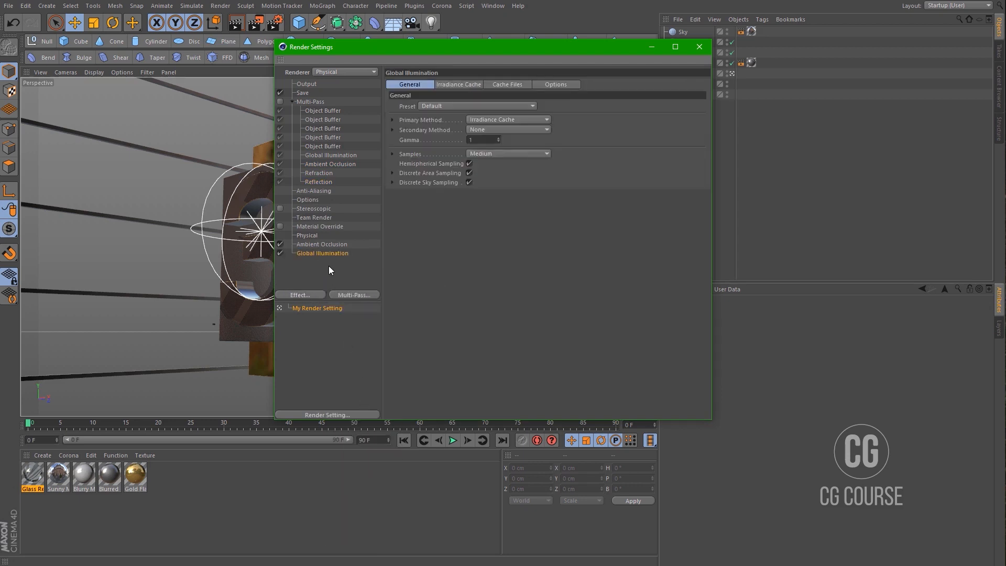
click(492, 128)
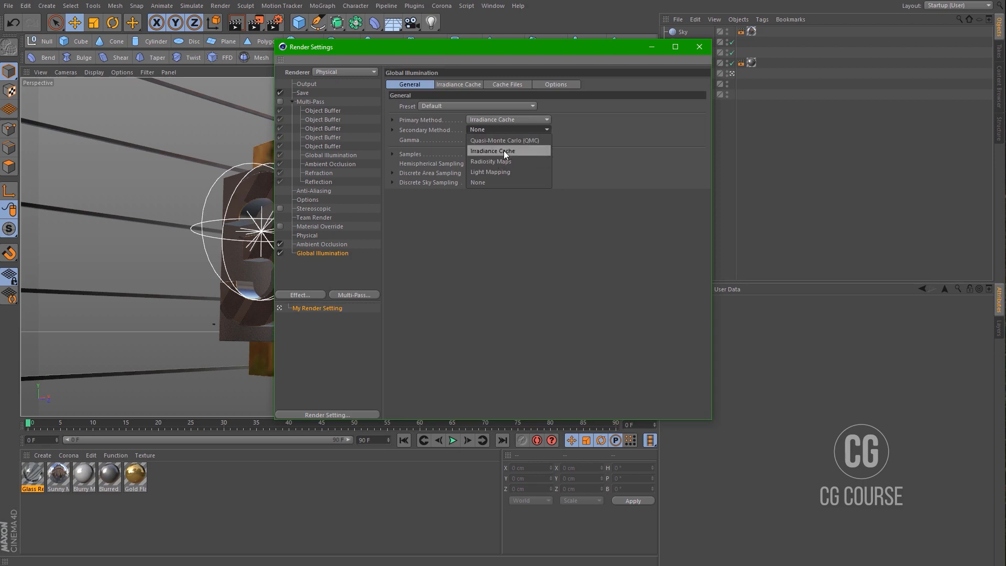
click(504, 151)
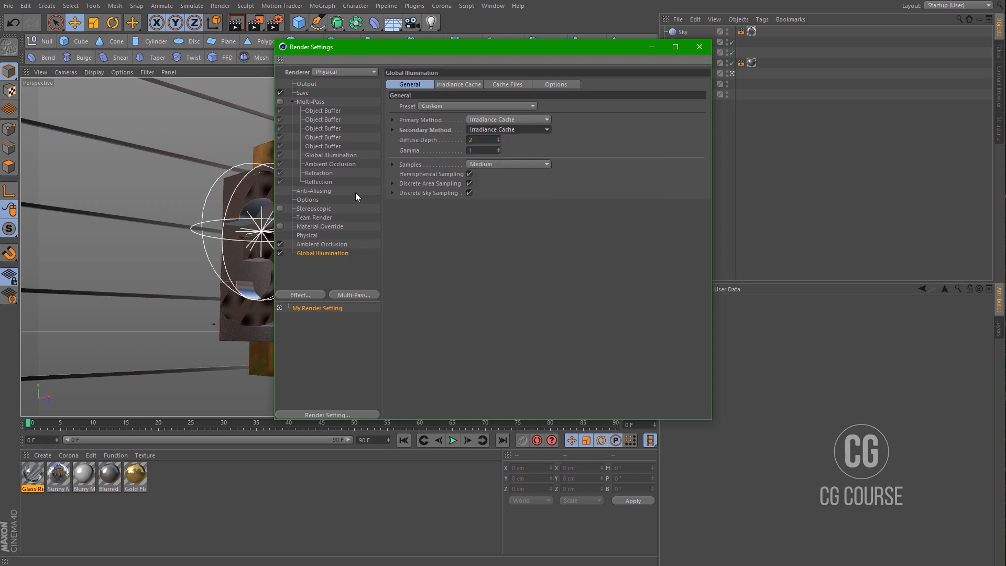
- Enable multi-pass rendering and set the multi-pass image depth to 8 Bit/Channel in the save settings
click(281, 102)
click(297, 92)
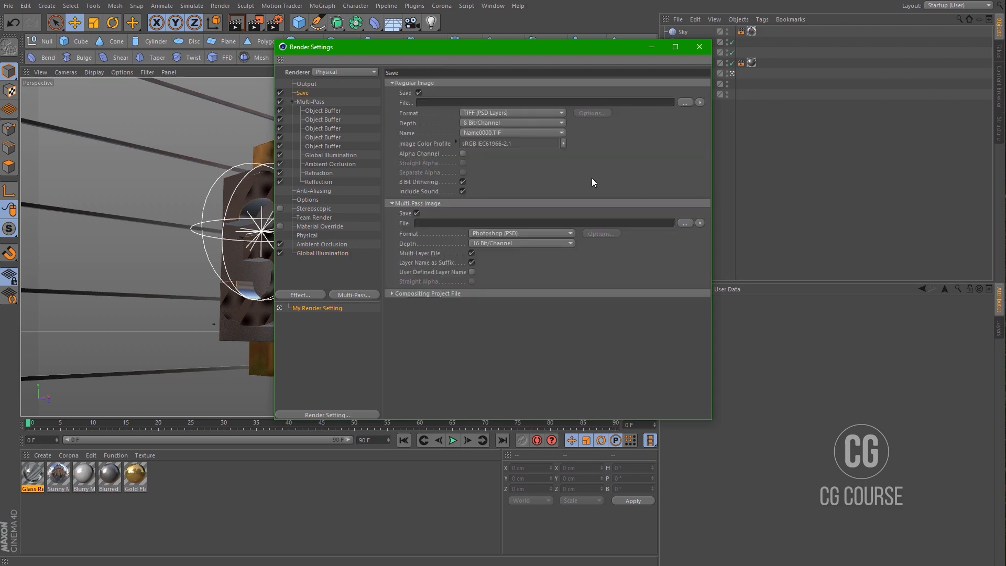
click(507, 245)
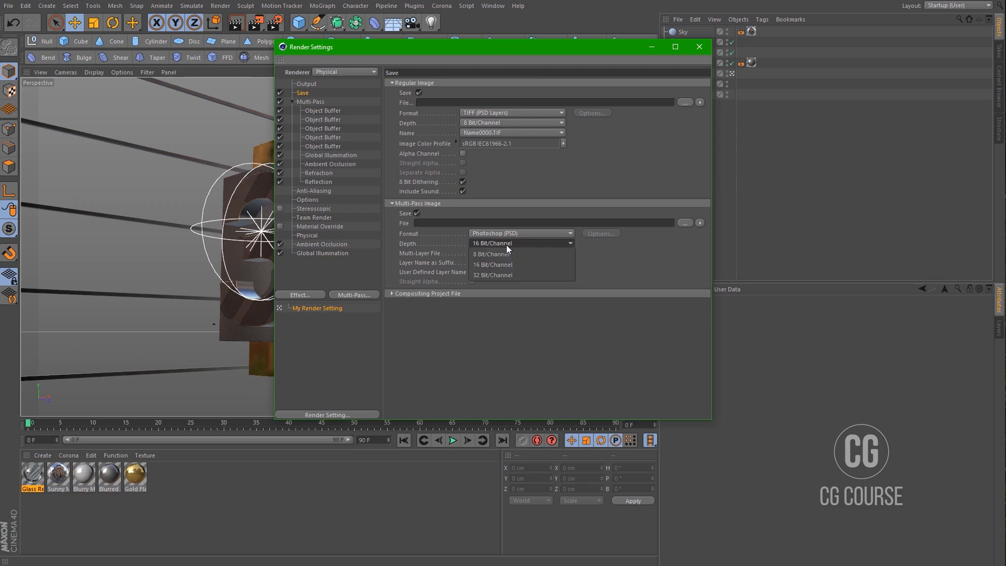
click(505, 257)
- Enable saving an After Effects compositing project with Relative, Include Timeline Marker and Include 3D Data, and set the multi-pass format to TIFF (PSD Layers)
click(405, 296)
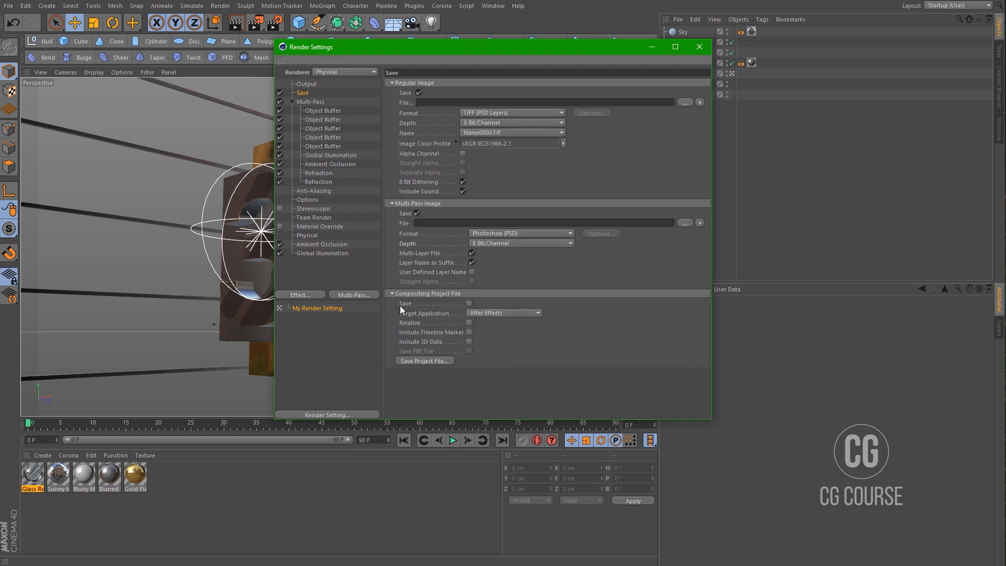
click(470, 302)
click(470, 323)
click(470, 332)
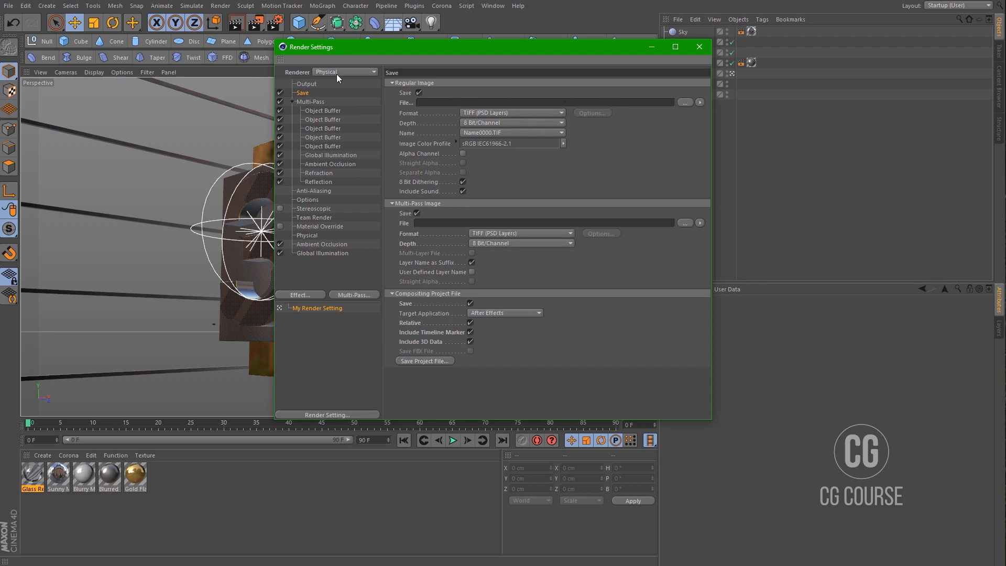
- Set the Physical renderer's Sampling Quality to High and its maximum Blurriness Subdivision to 3
click(308, 235)
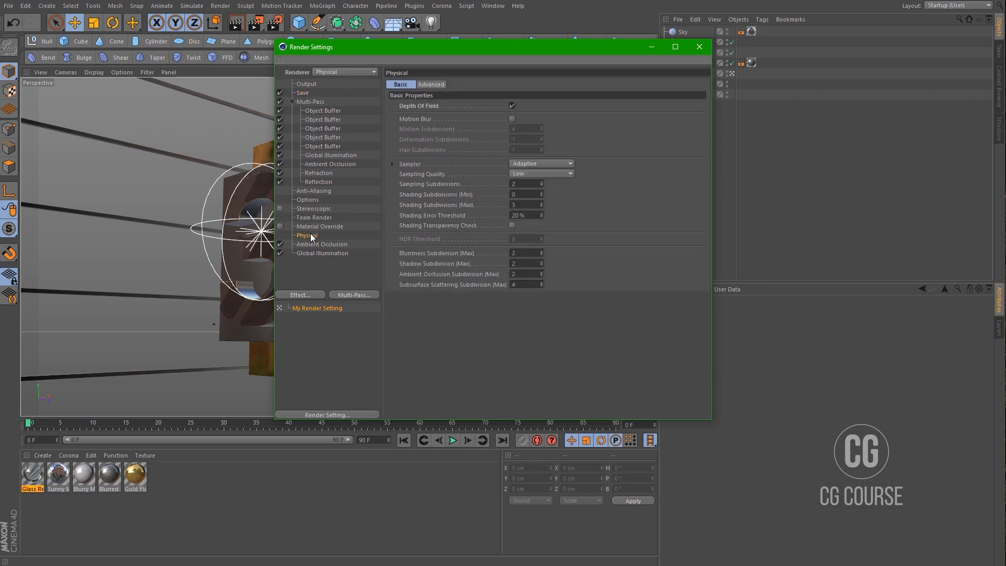
click(529, 174)
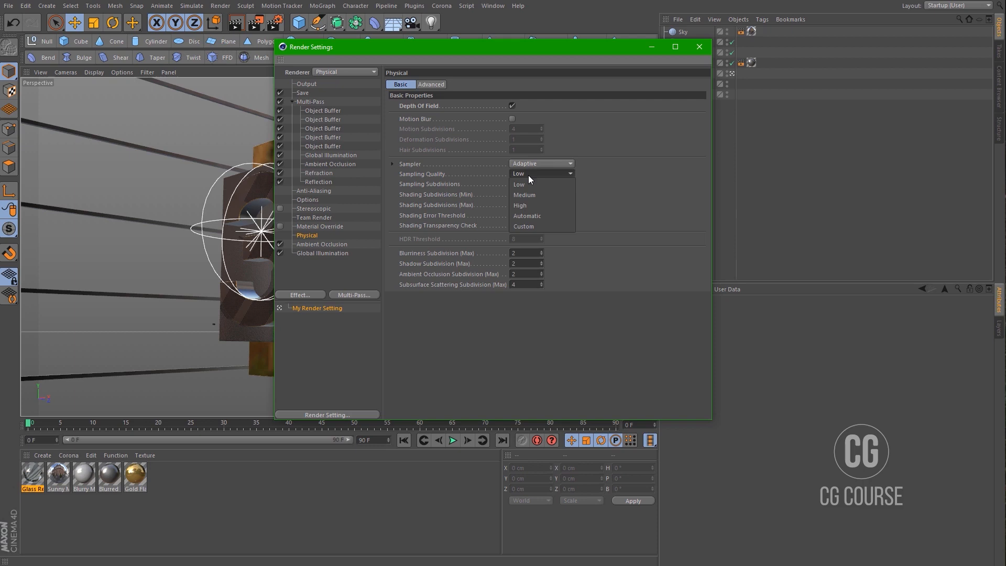
click(533, 205)
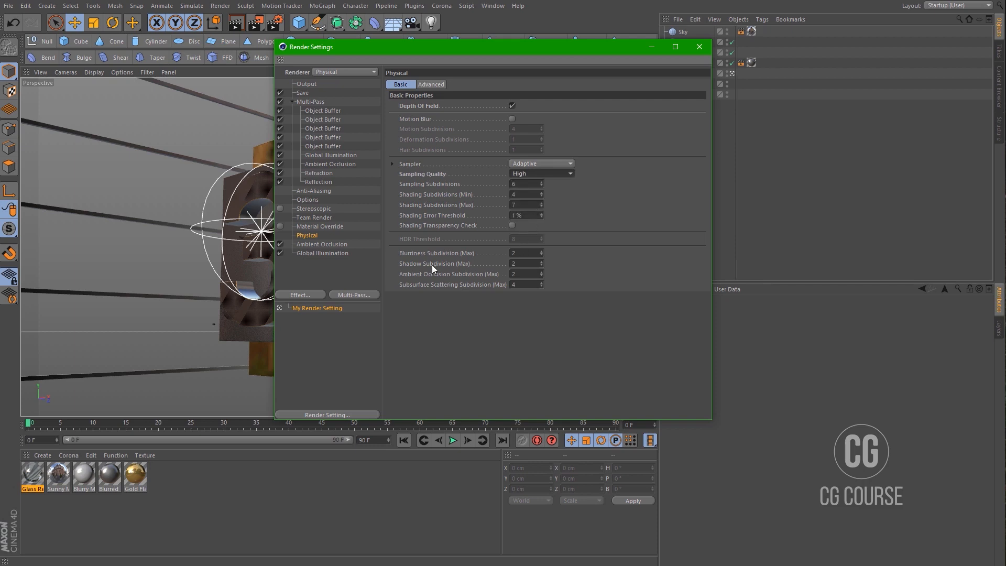
click(527, 253)
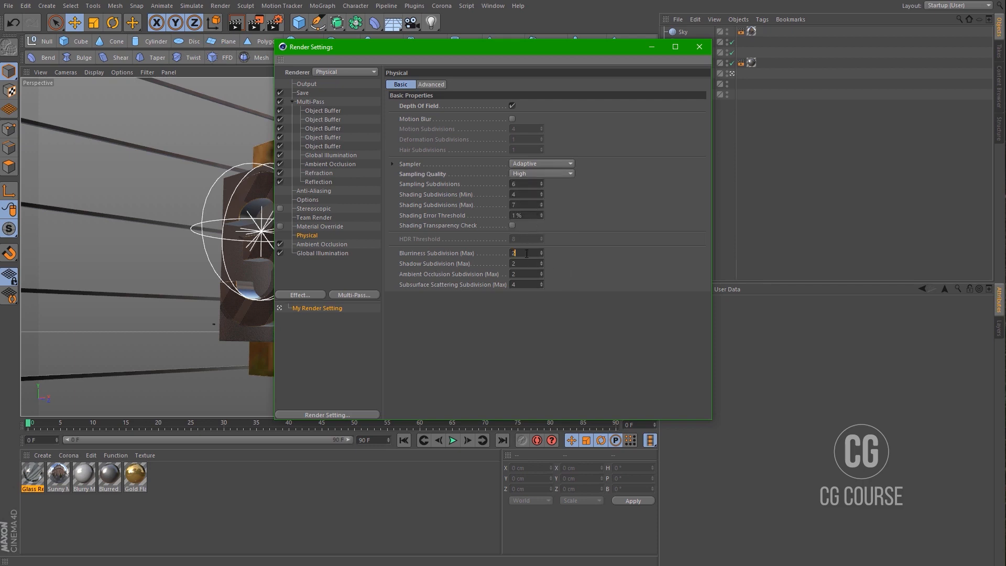
text(3)
key(Return)
- Lock the output aspect ratio and set the render width to 1920 pixels
click(292, 101)
click(305, 84)
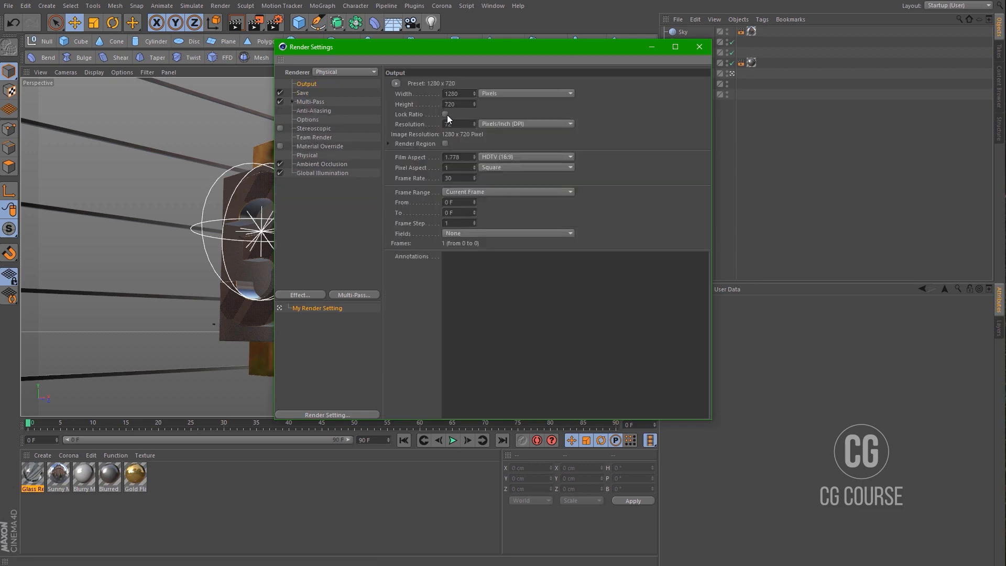
click(446, 114)
click(451, 94)
text(1920)
key(Return)
- Enable Alpha Channel and Straight Alpha for the regular image, and Straight Alpha for the multi-pass image
click(302, 93)
click(463, 154)
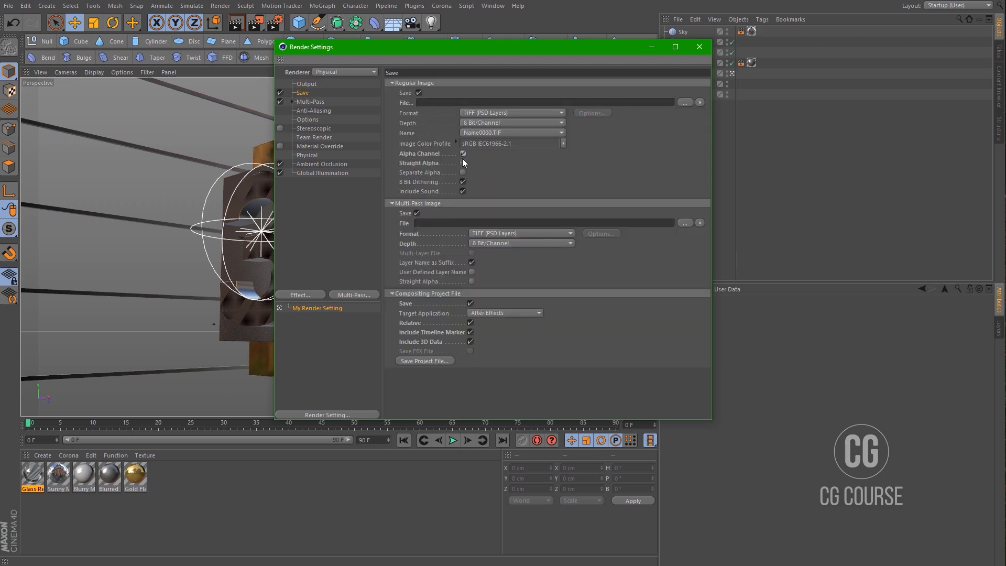
click(463, 163)
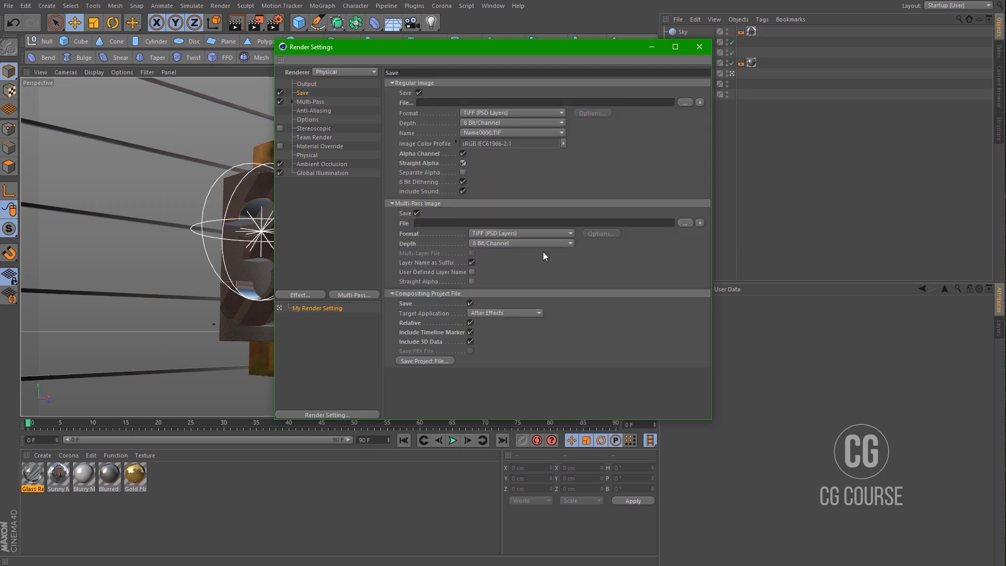
click(472, 282)
- Number the Group IDs of the five Object Buffer passes 1 to 5 and return to the save settings
click(293, 102)
click(312, 112)
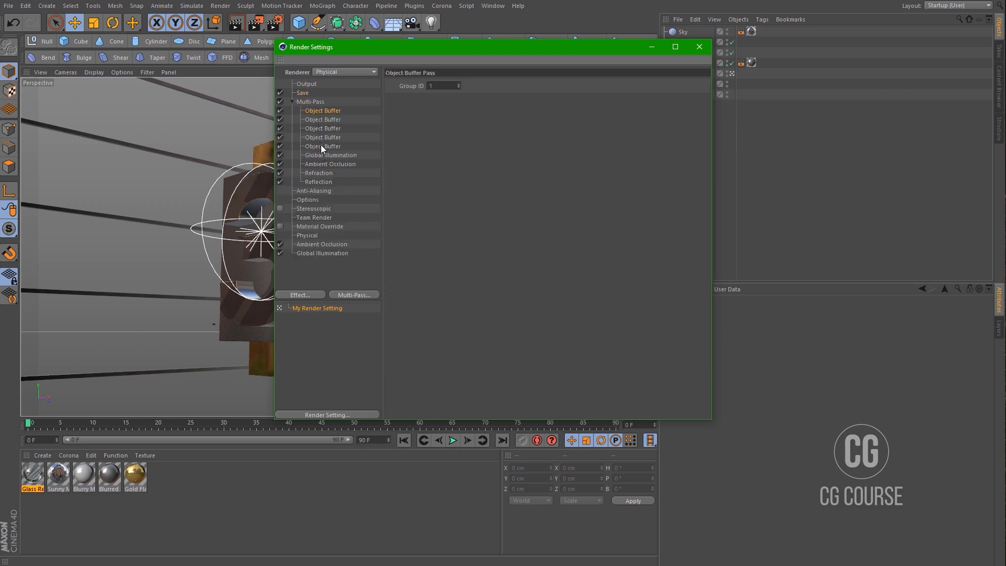
shift+click(322, 146)
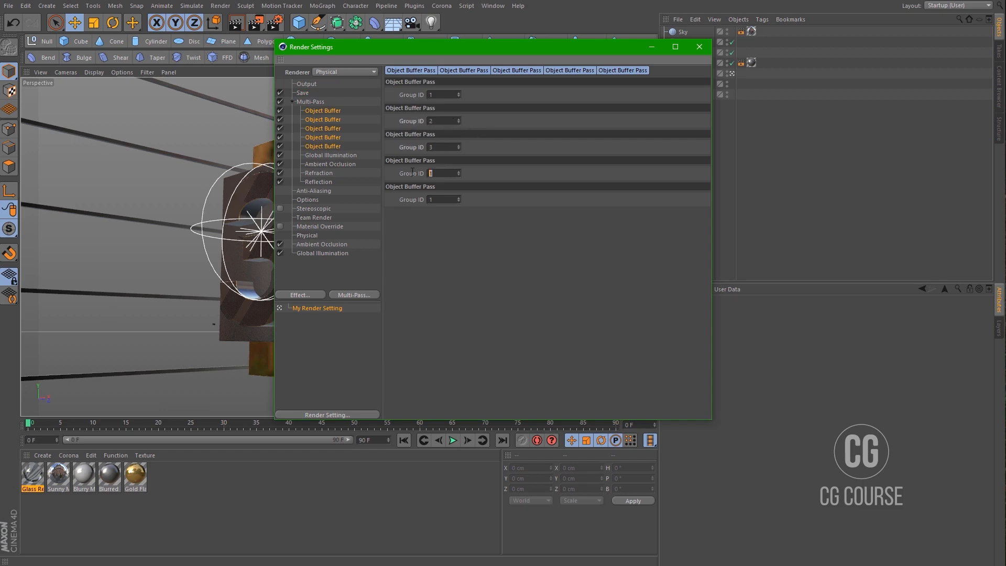
text(4)
key(Return)
click(294, 102)
click(302, 93)
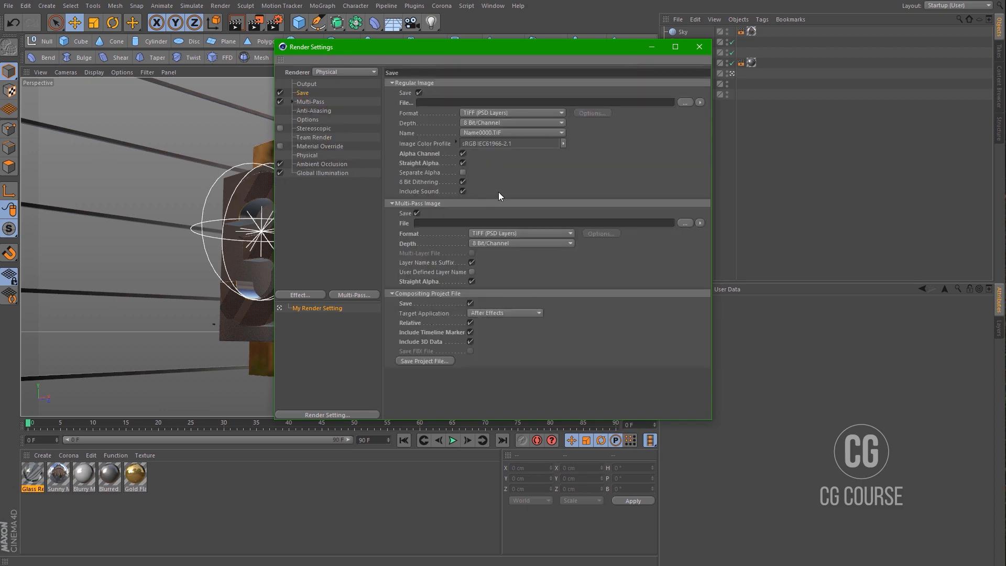
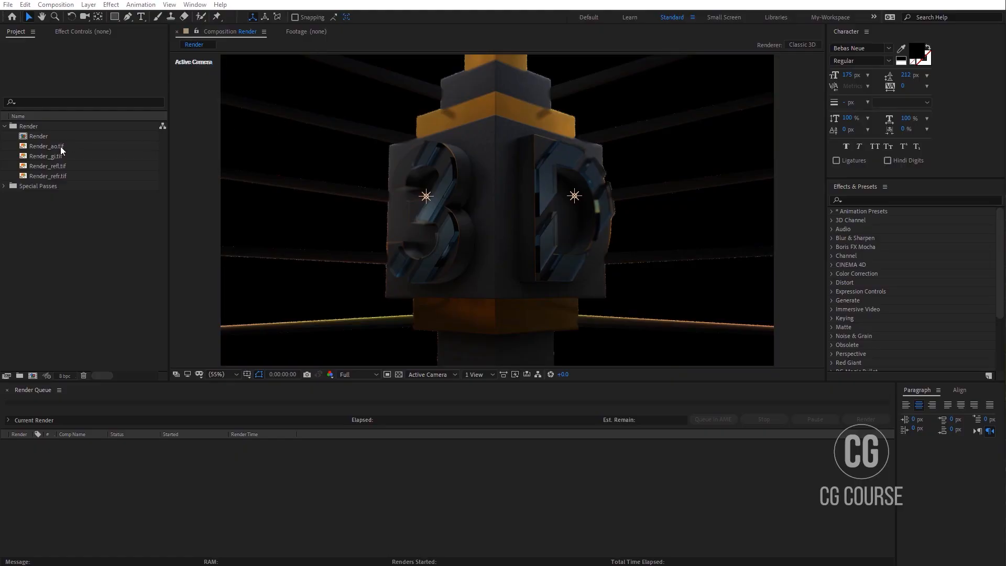
- In After Effects, expand the Special Passes folder and add Render.tif beneath all layers of the Render composition
drag(61, 146, 584, 223)
drag(466, 228, 8, 156)
click(4, 126)
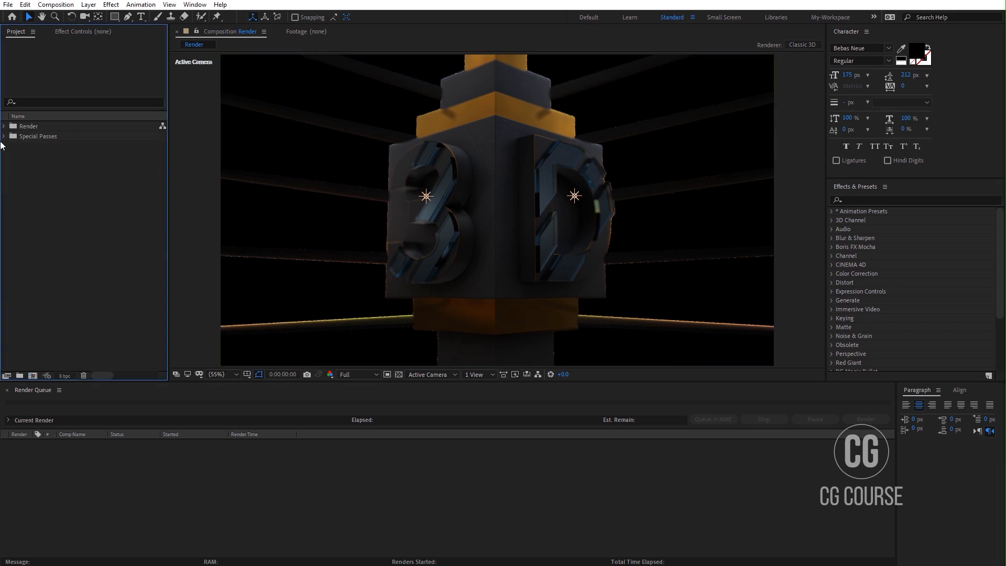
click(5, 126)
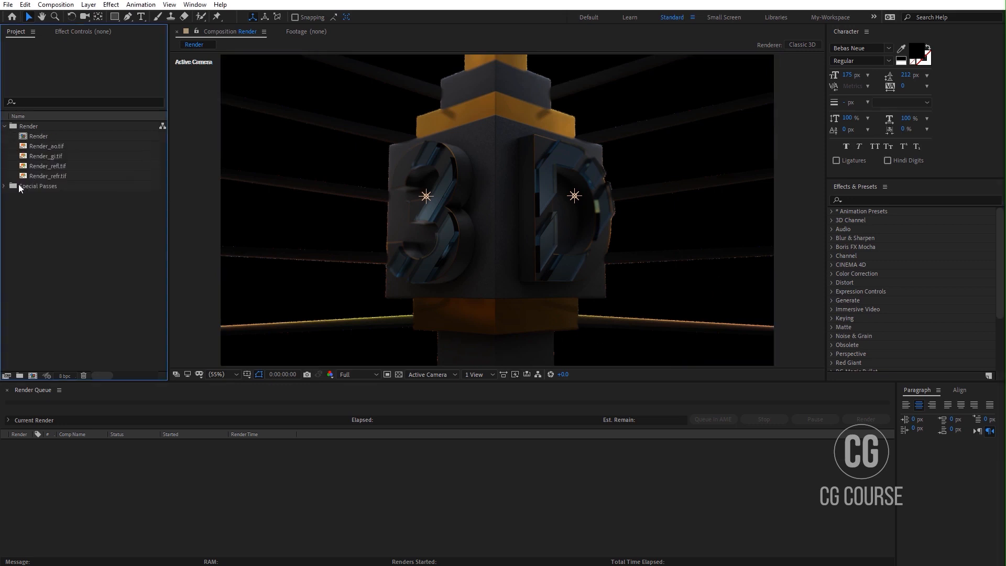
click(4, 186)
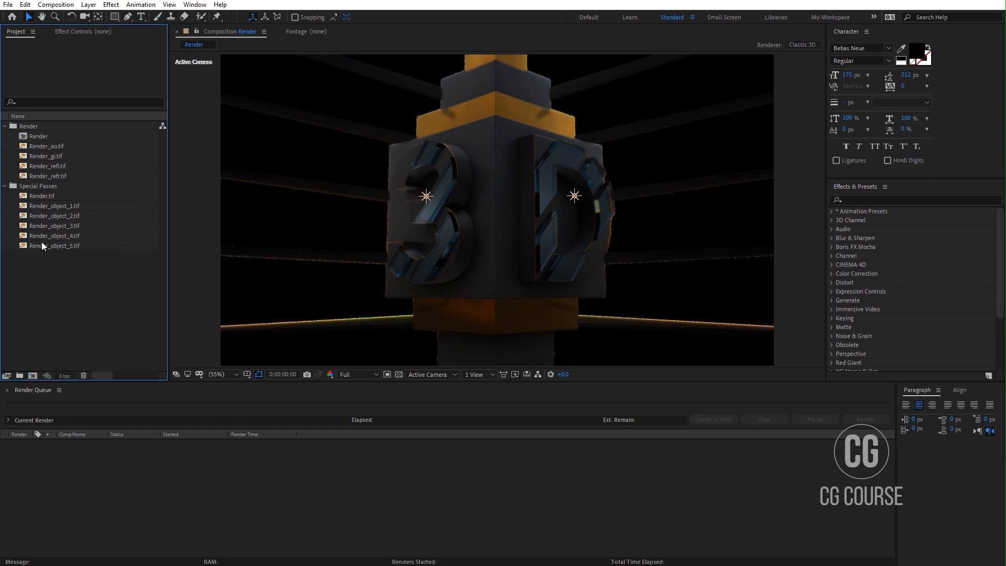
double_click(39, 137)
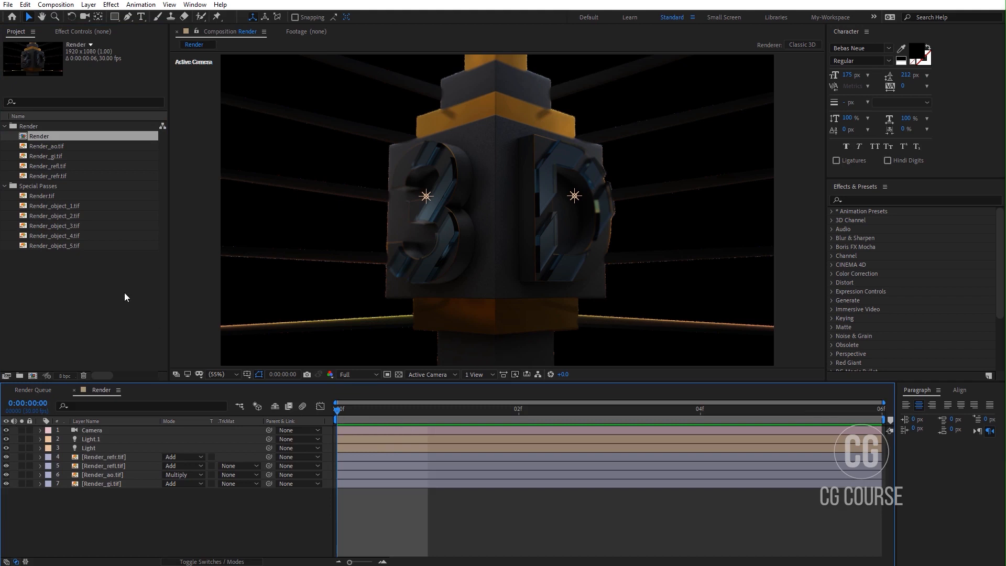
drag(45, 197, 83, 493)
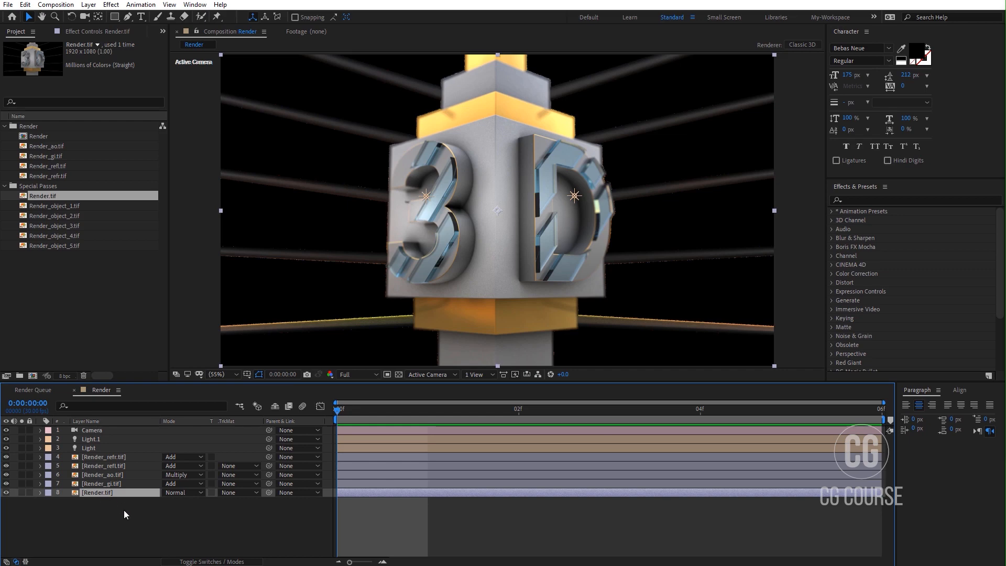
- Create a 1920 x 1080 px solid named BG beneath the Render.tif layer
click(124, 510)
right_click(124, 510)
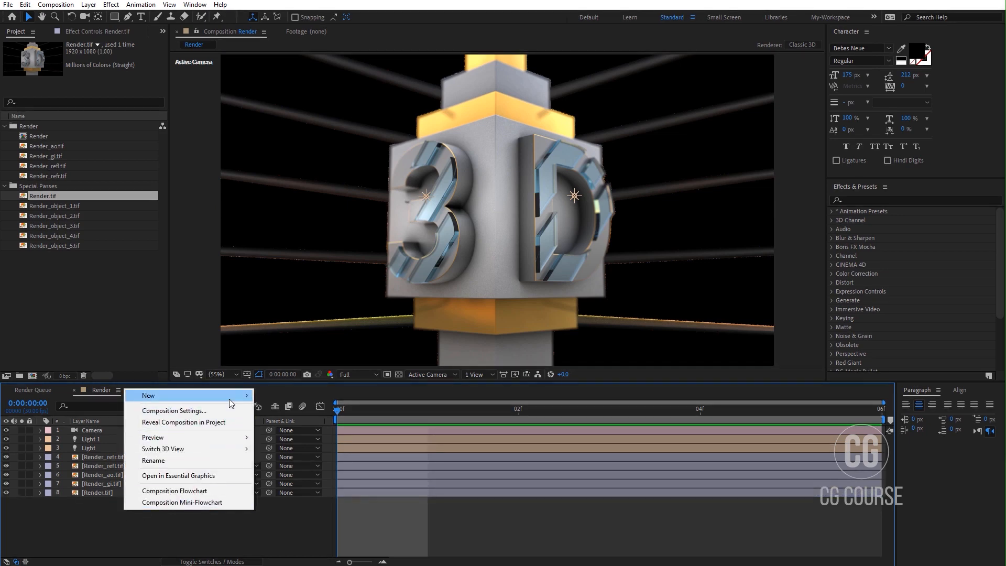
mouse_move(229, 398)
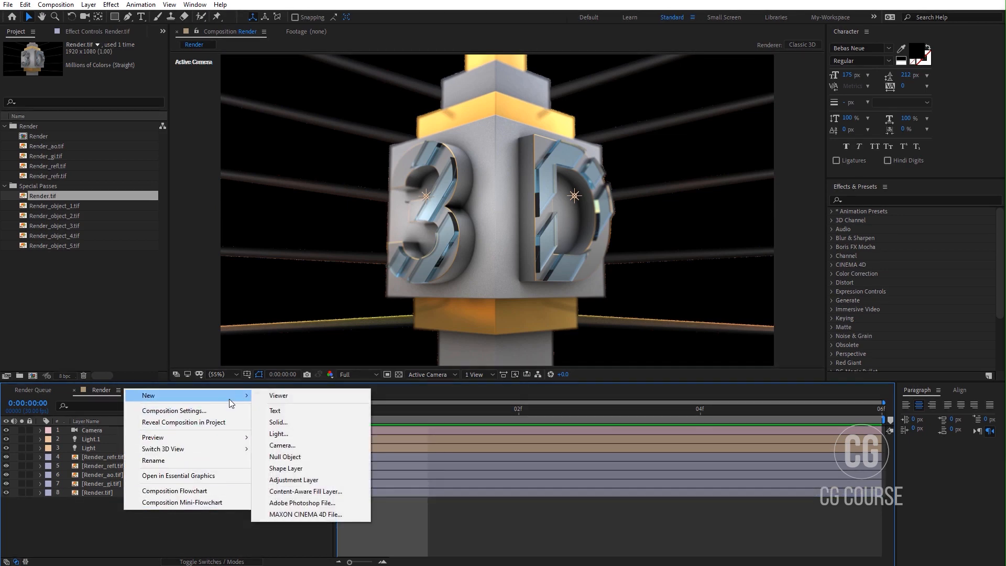
click(319, 425)
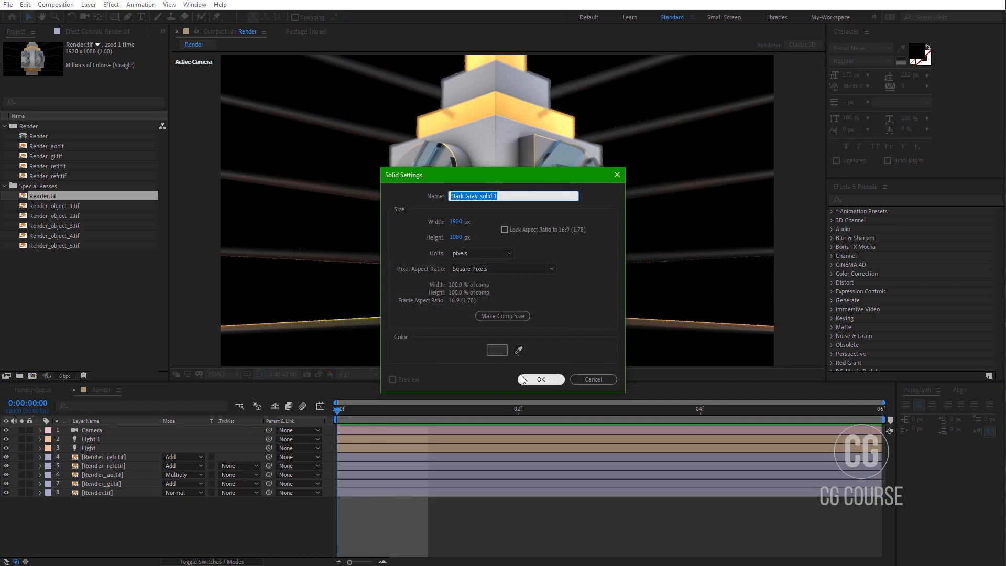
text(BG)
click(546, 382)
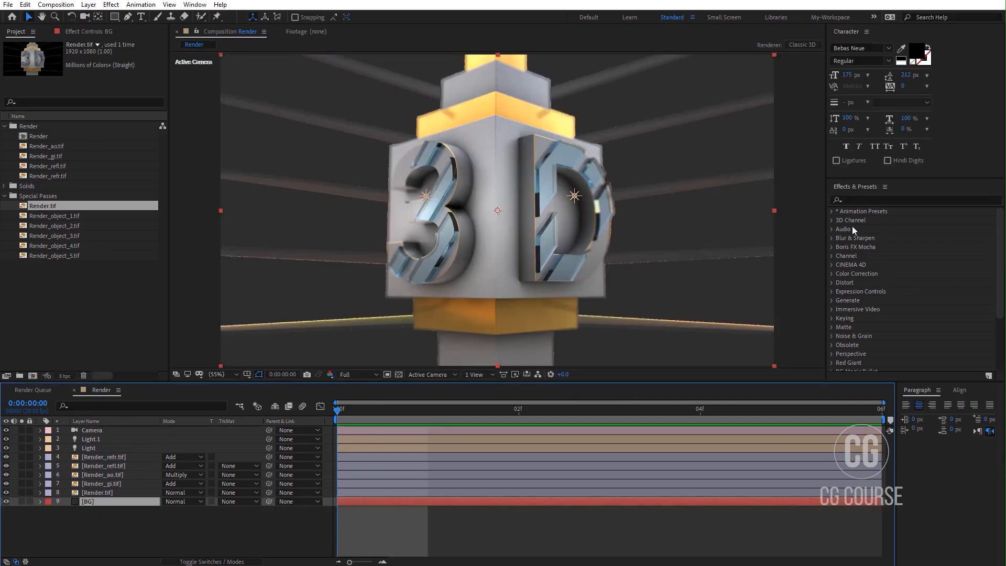
- Apply the Gradient Ramp effect to the BG layer and set its Ramp Shape to Radial Ramp
click(854, 201)
text(ramp)
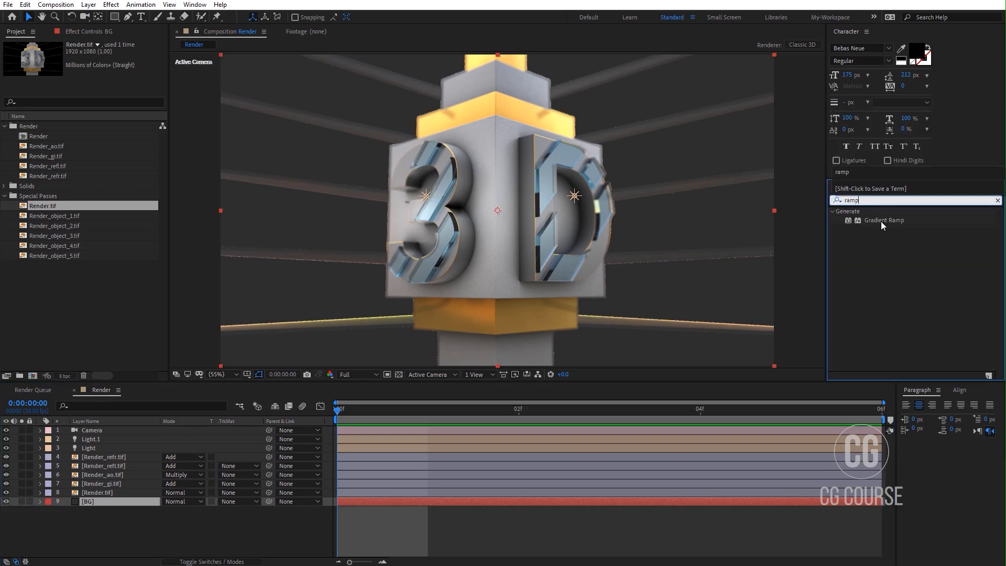
drag(882, 221, 120, 505)
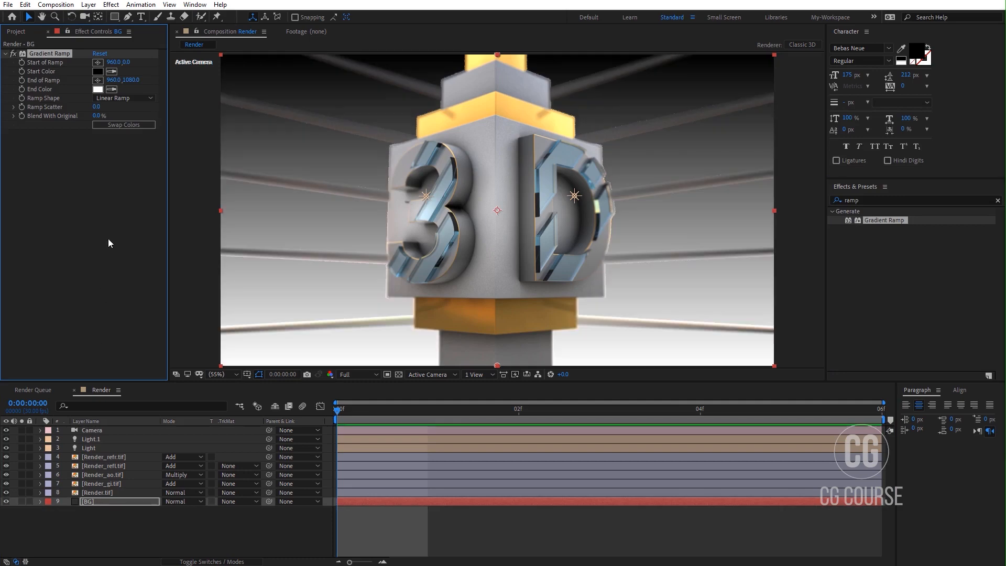
click(118, 98)
click(119, 120)
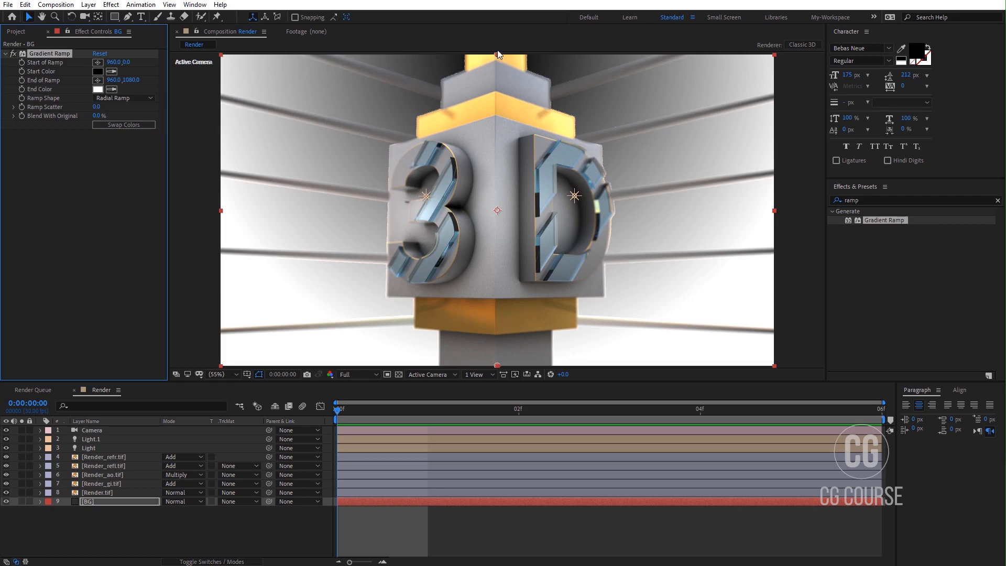
drag(497, 55, 490, 111)
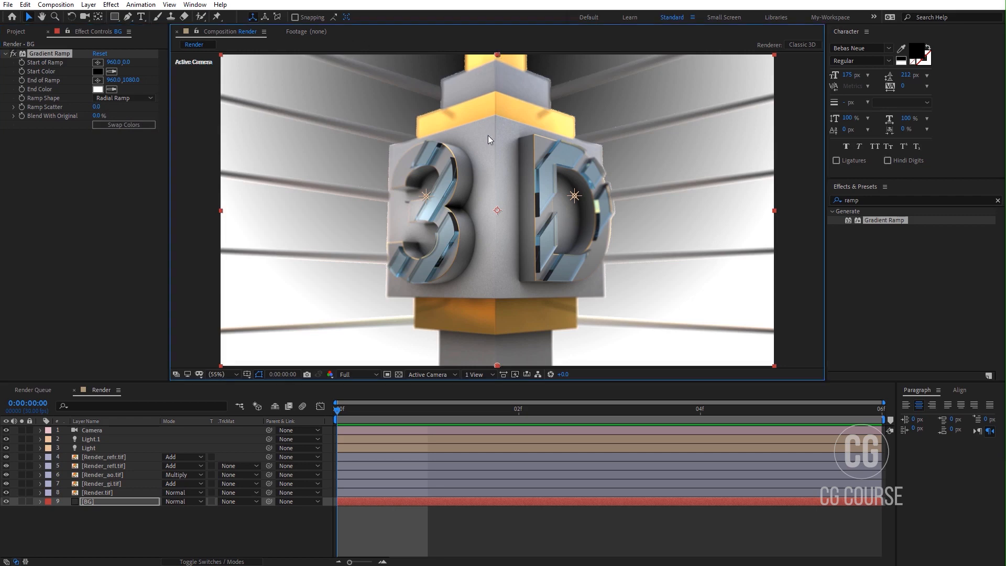
- Set the Gradient Ramp's Start Color to dark blue 001864 and its End Color to black 000000
click(98, 71)
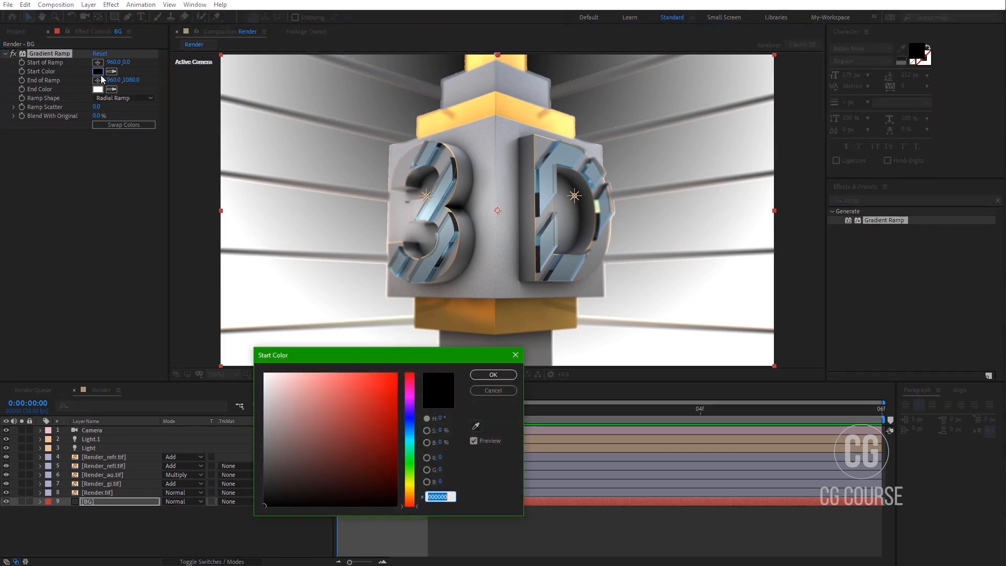
click(411, 422)
click(398, 432)
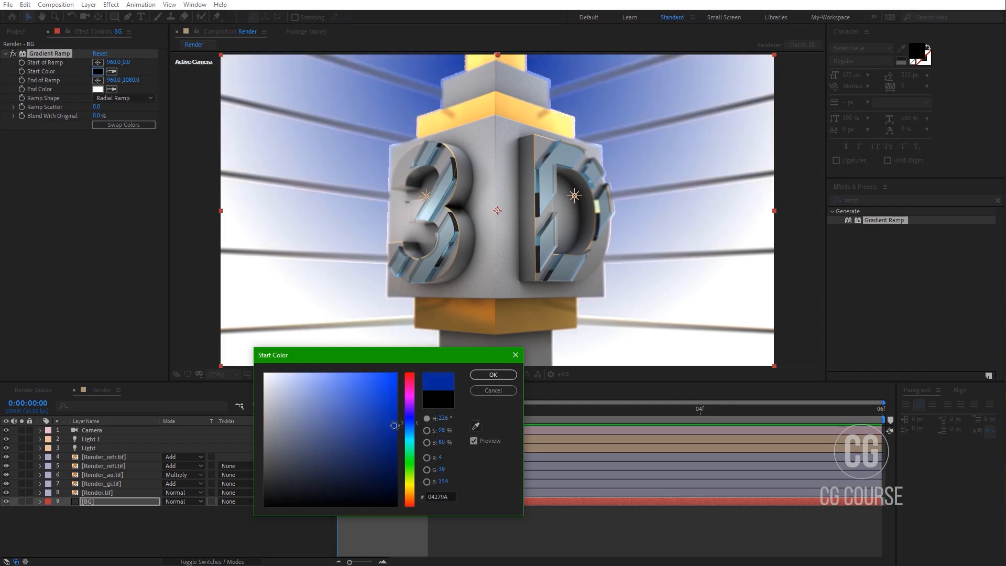
drag(398, 433, 427, 454)
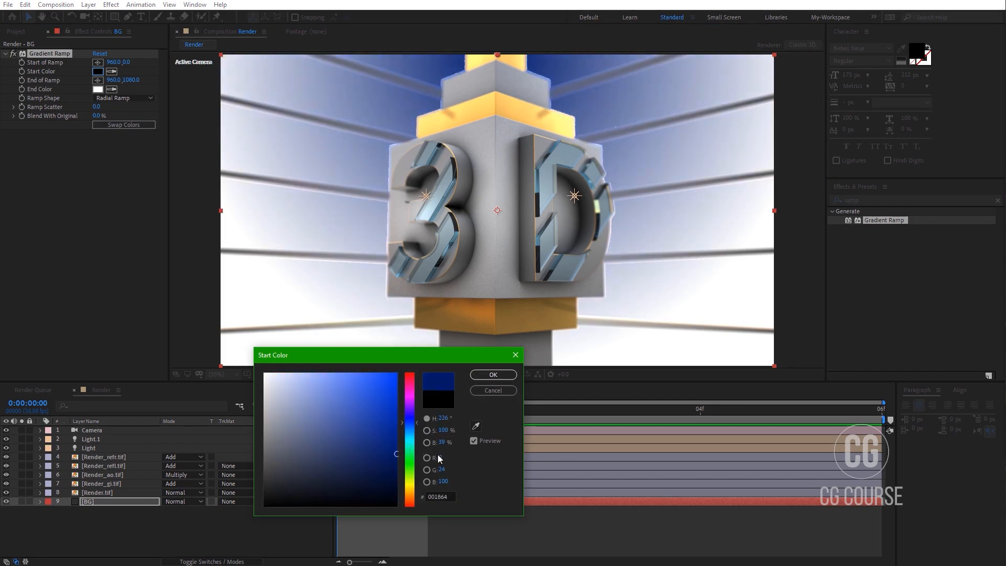
click(492, 375)
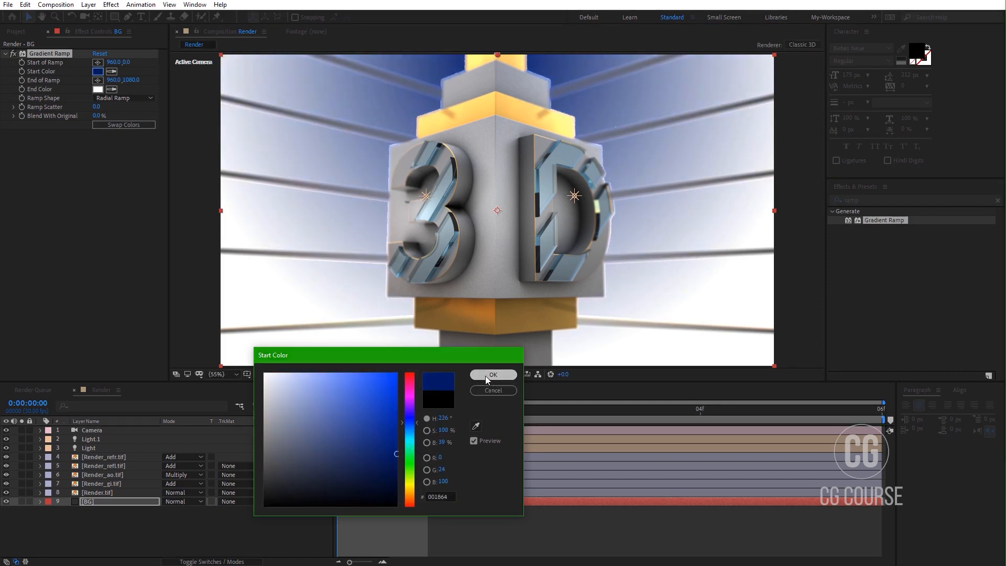
click(97, 89)
drag(328, 480, 397, 506)
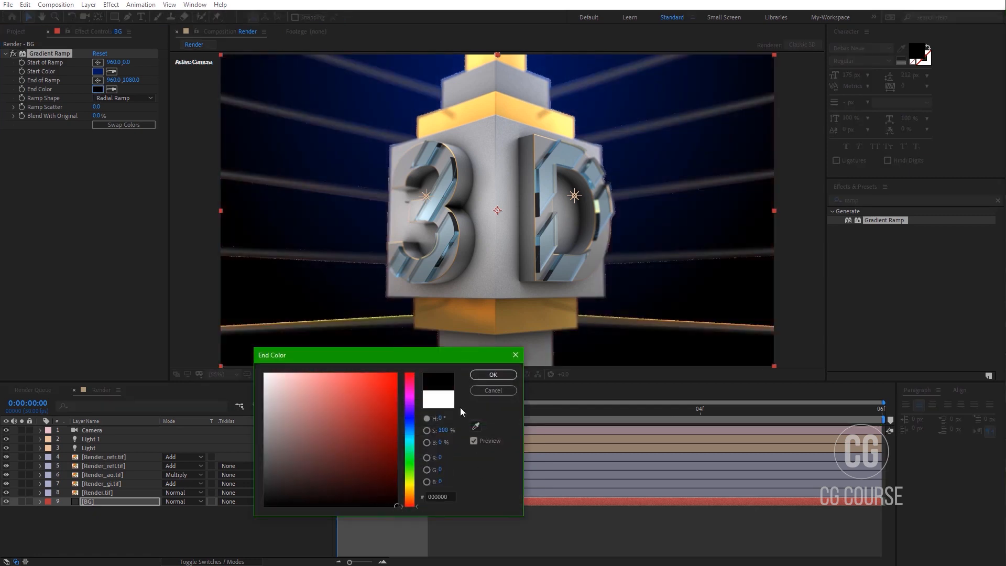
click(482, 376)
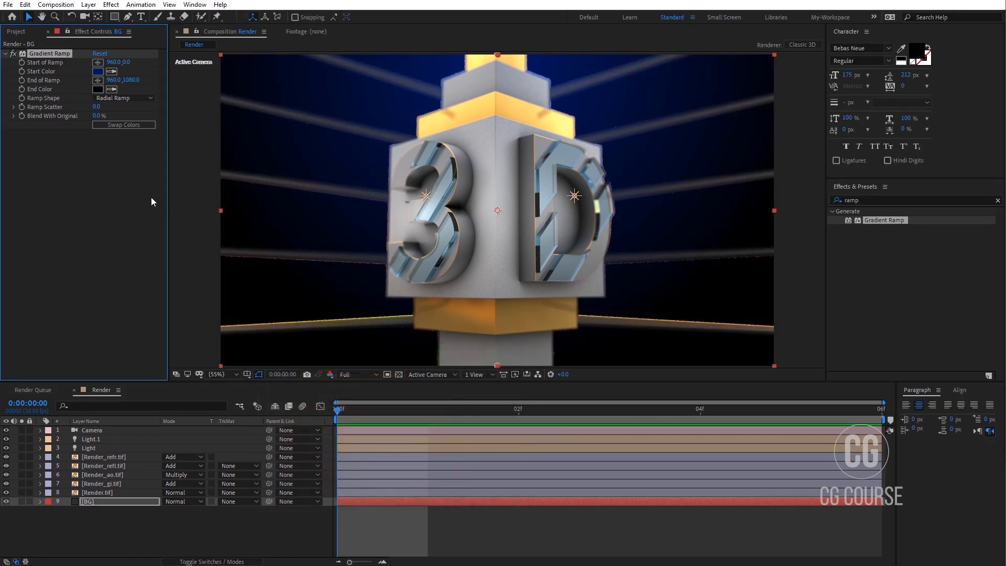
- Darken the Gradient Ramp's Start Color to navy 02144F
click(97, 71)
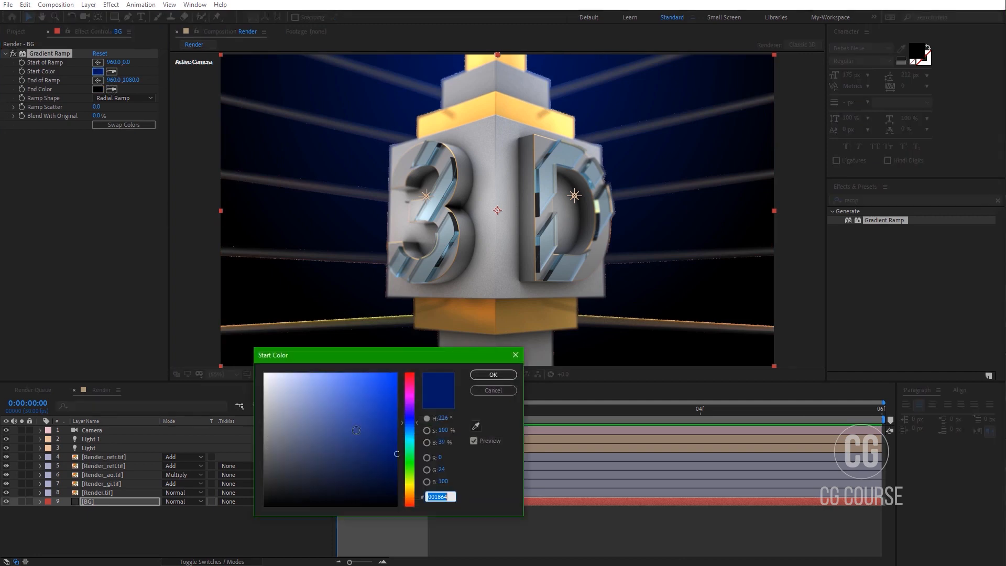
drag(397, 460, 394, 465)
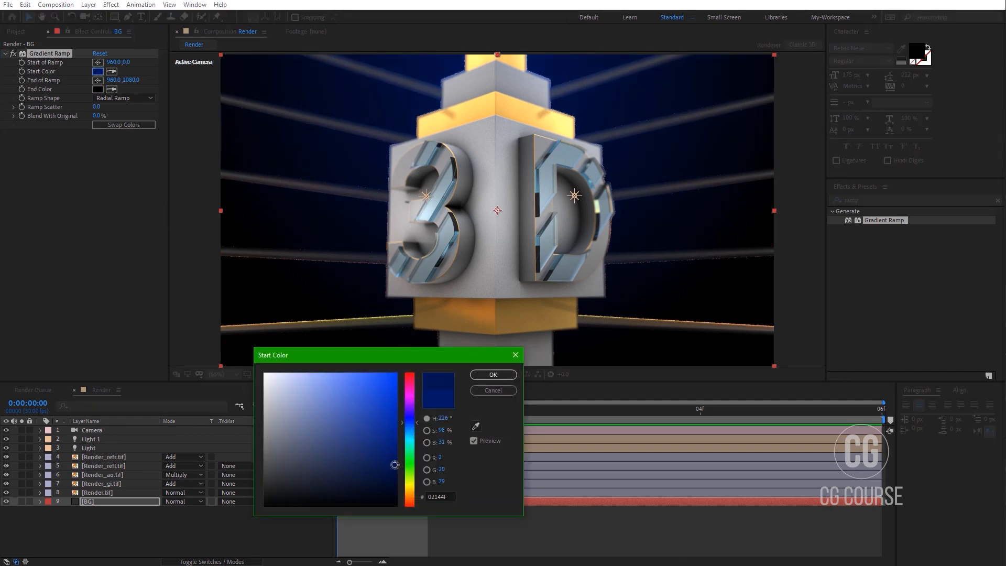
click(496, 374)
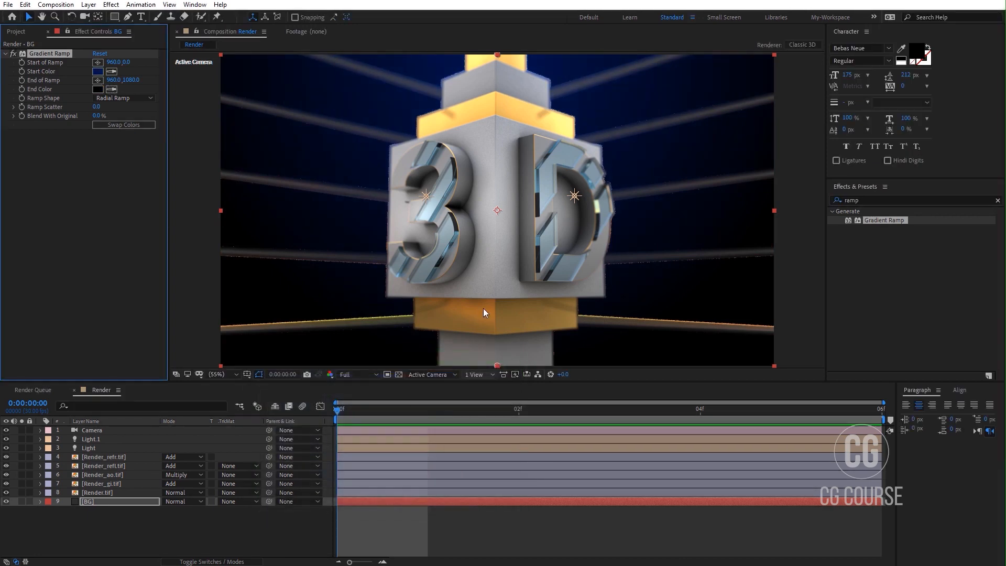
- Move the Gradient Ramp's end point below the frame to 960.0, 1394.5
scroll(494, 321, down, 3)
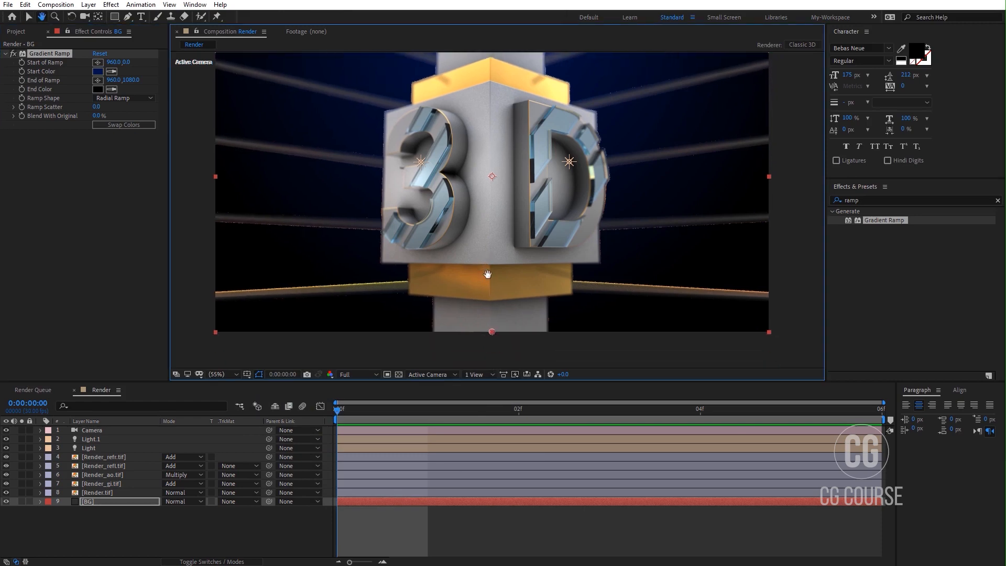
drag(490, 349, 486, 417)
middle_drag(440, 271, 443, 330)
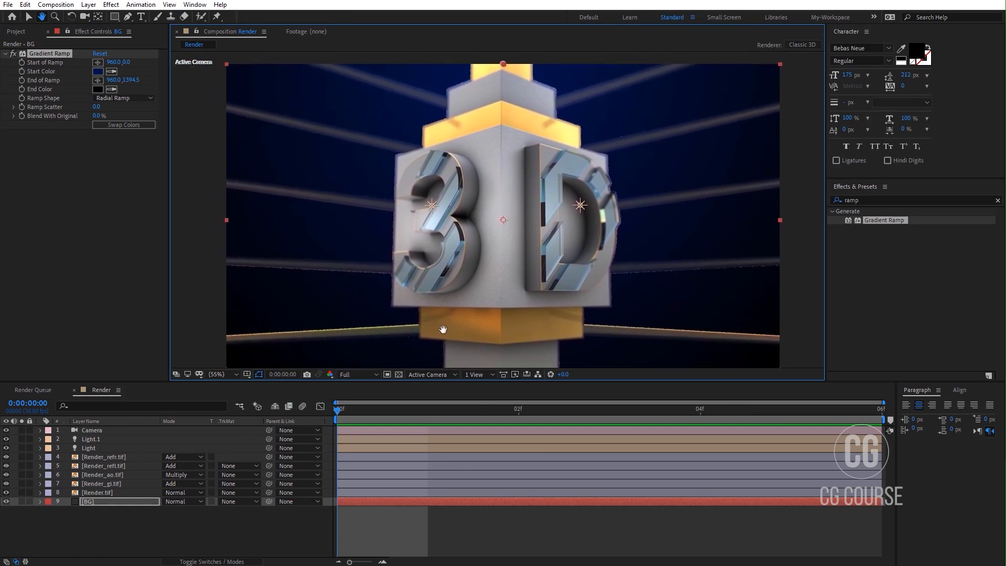
- Deselect the BG layer, save the project and bring the project's footage list back into view
click(133, 521)
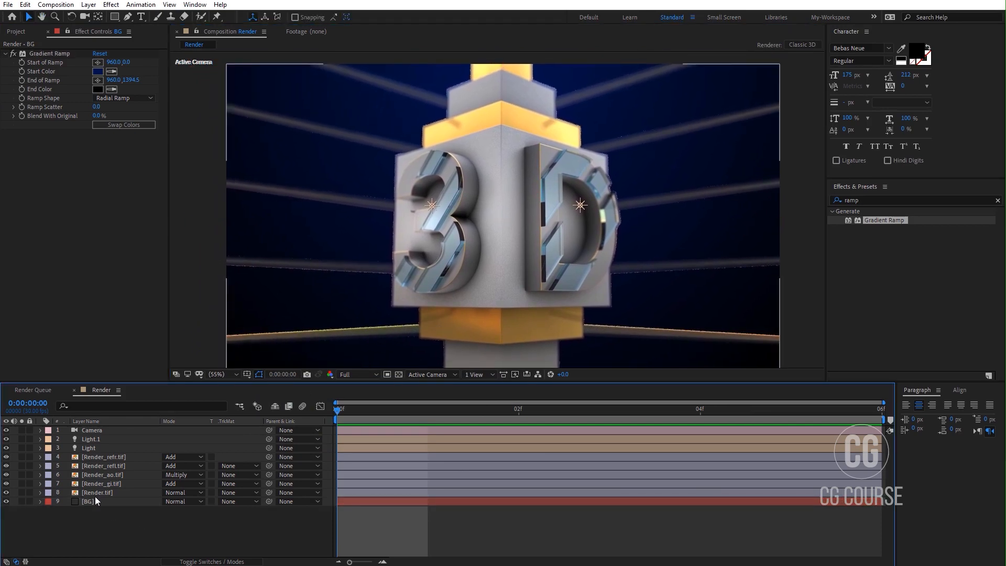
key(ctrl+s)
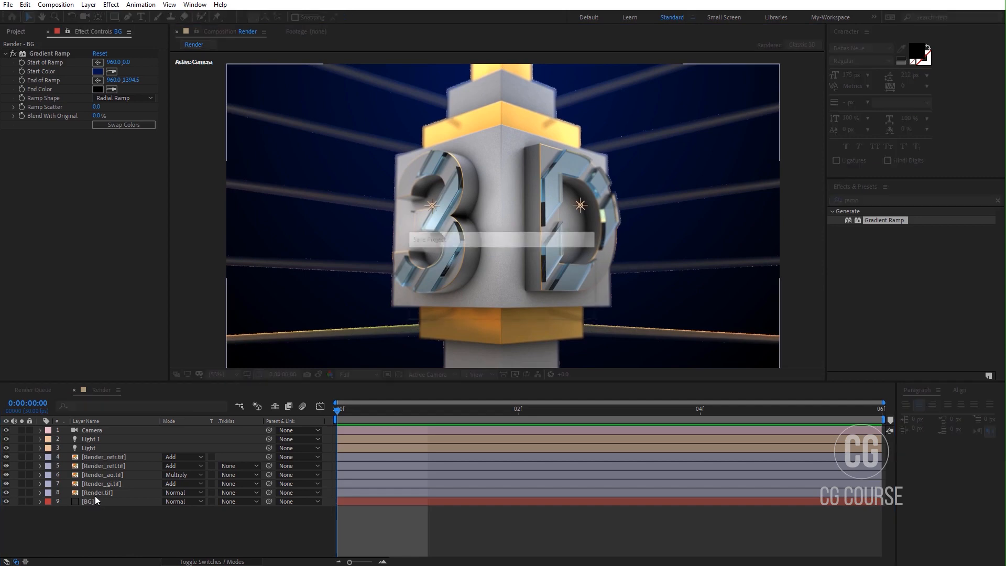
click(17, 32)
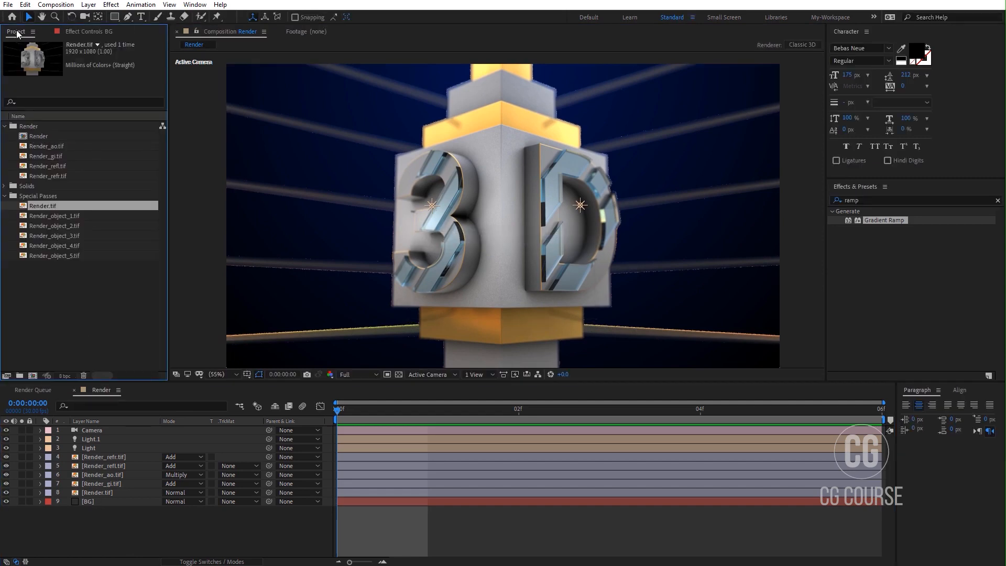
- Set the Render_ao.tif layer's opacity to 50%
click(116, 476)
key(t)
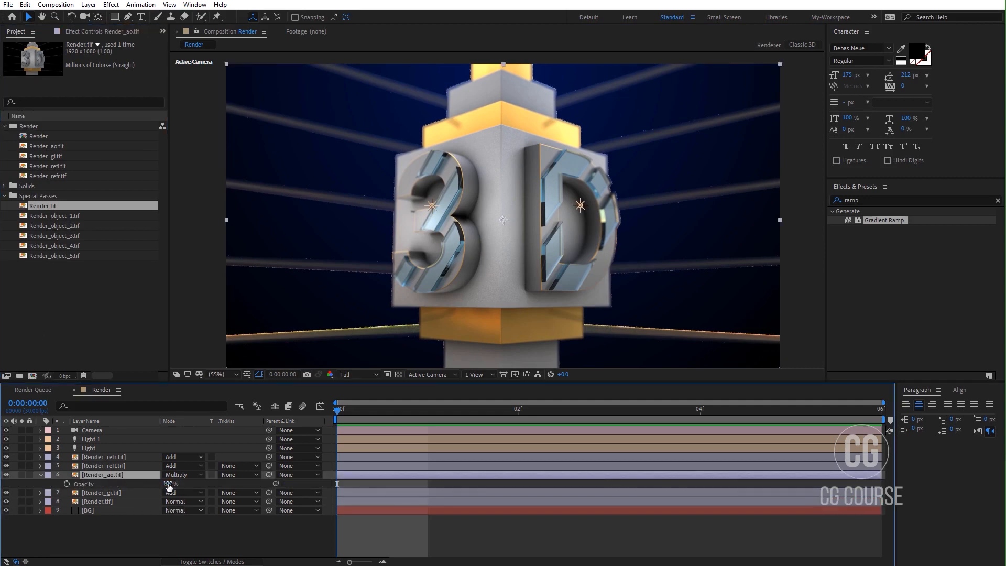
drag(168, 486, 138, 487)
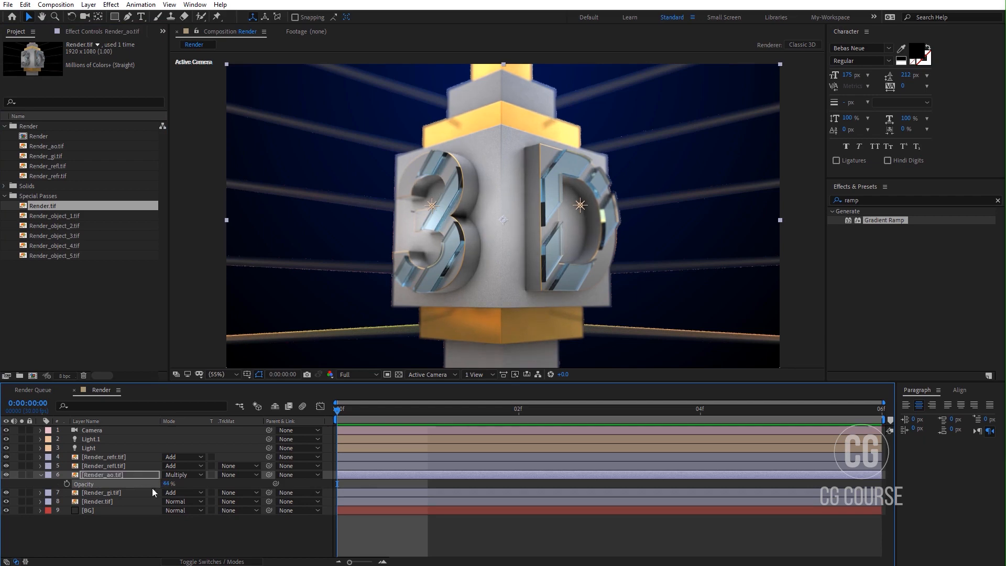
click(166, 484)
text(50)
key(Return)
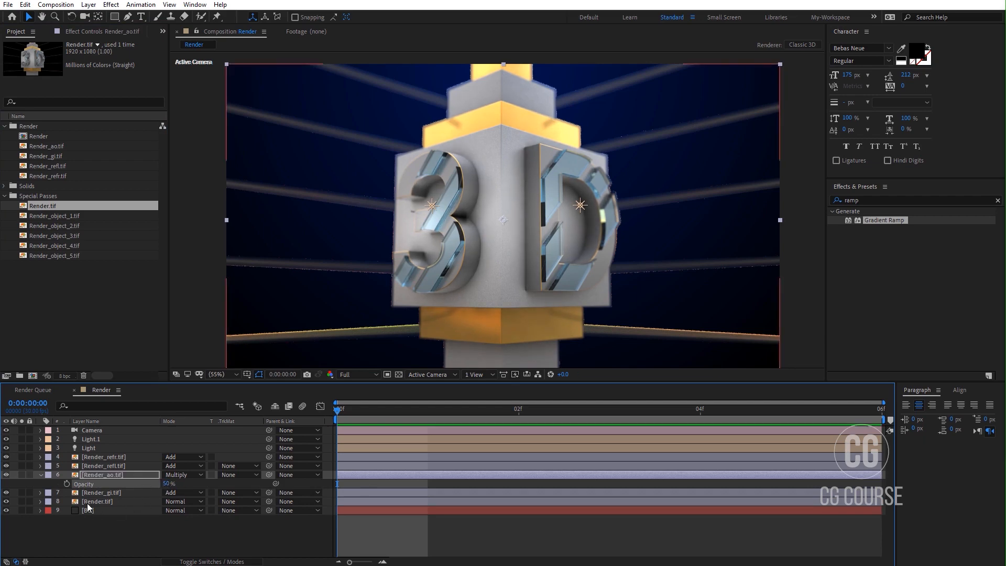
click(40, 475)
click(67, 522)
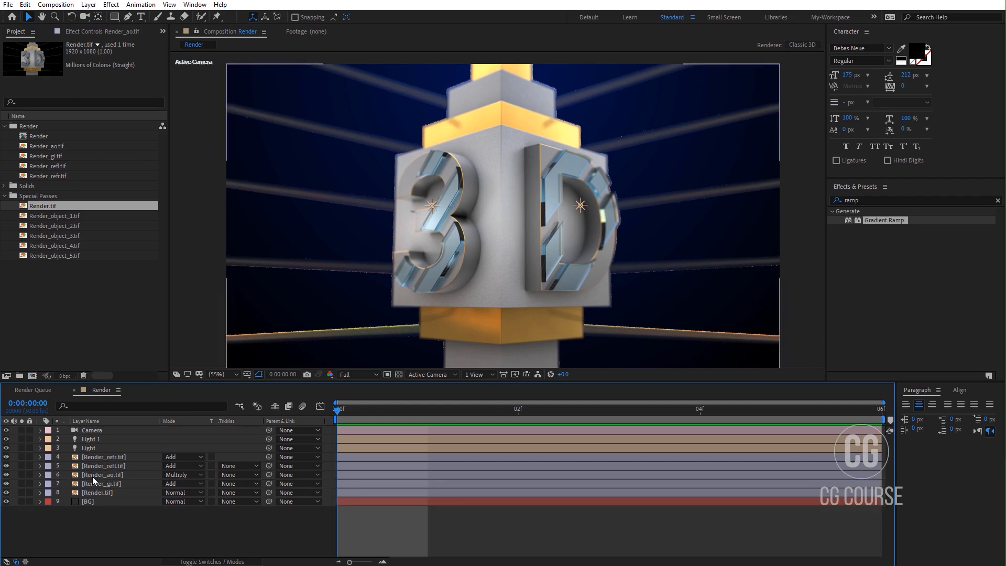
- Switch the Render_refr.tif and Render_refl.tif layers off and back on to examine what each pass contributes
click(97, 459)
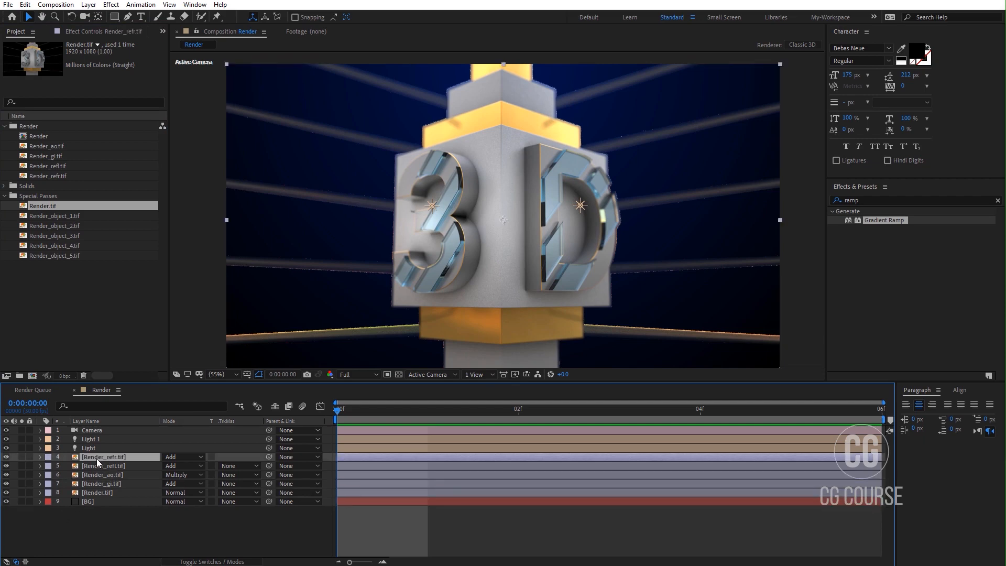
click(7, 458)
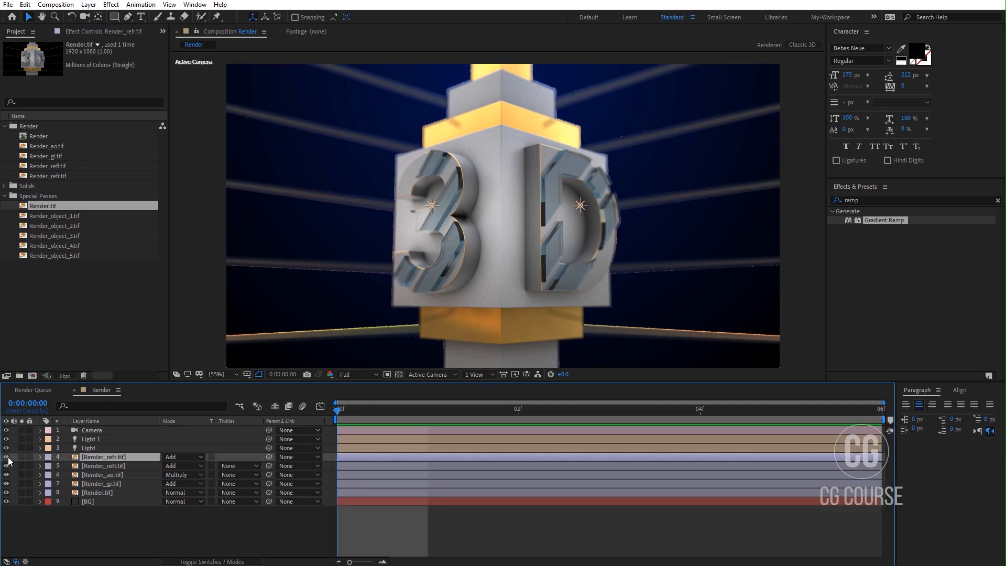
click(7, 457)
click(103, 466)
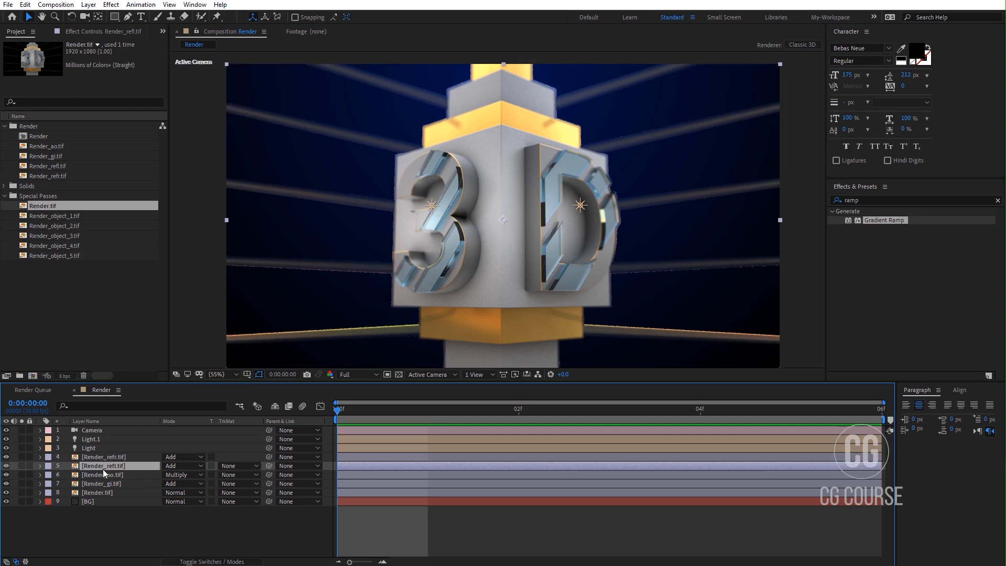
click(7, 466)
click(7, 466)
- Apply the Fast Box Blur effect to the Render_refl.tif layer with a Blur Radius of 15
click(839, 200)
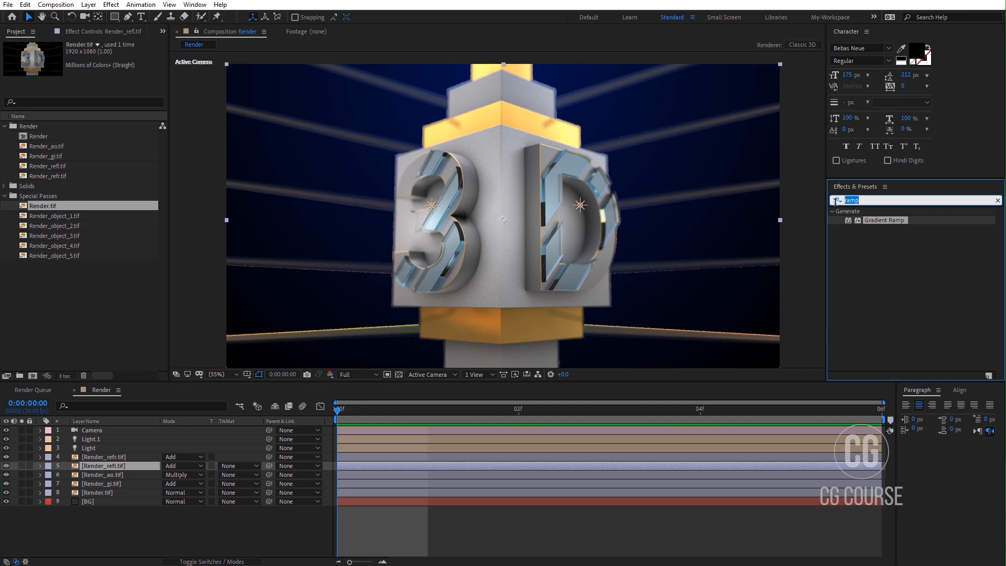
text(fast)
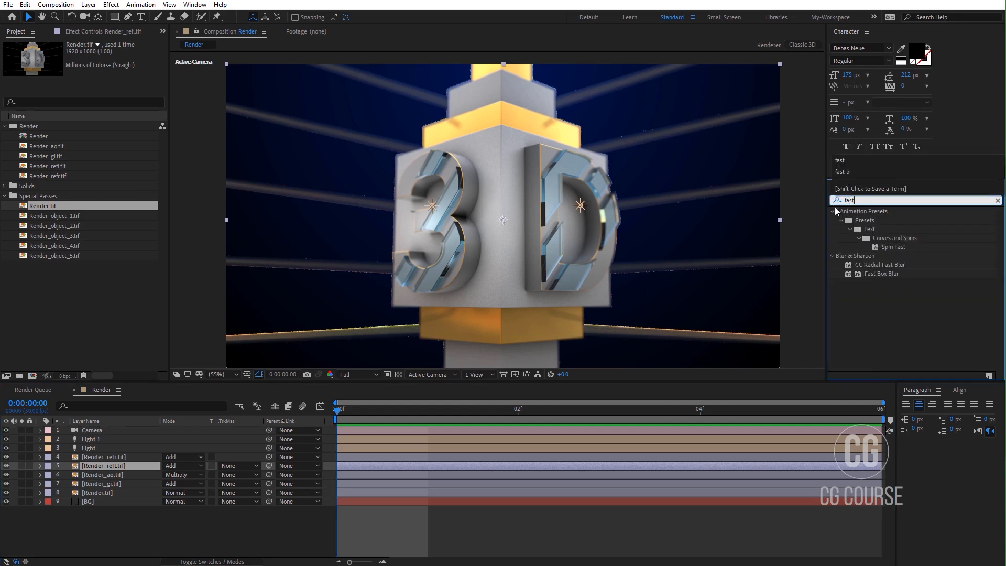
drag(886, 275, 115, 467)
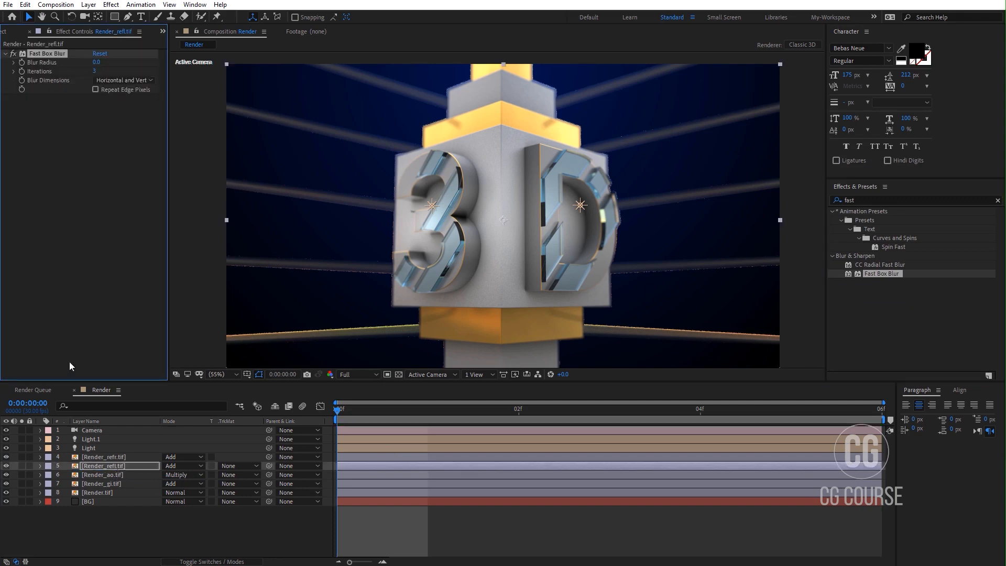
click(97, 62)
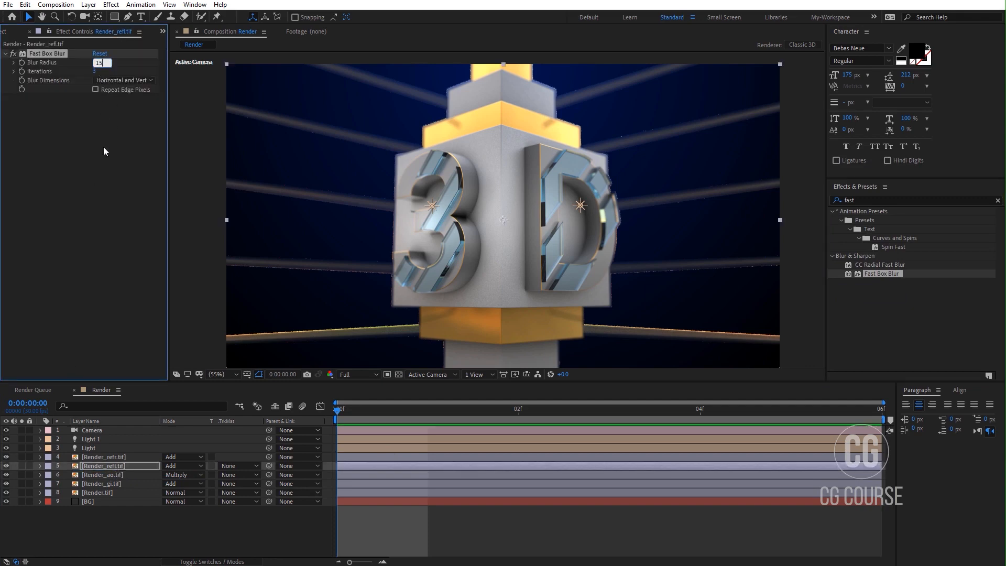
text(15)
key(Return)
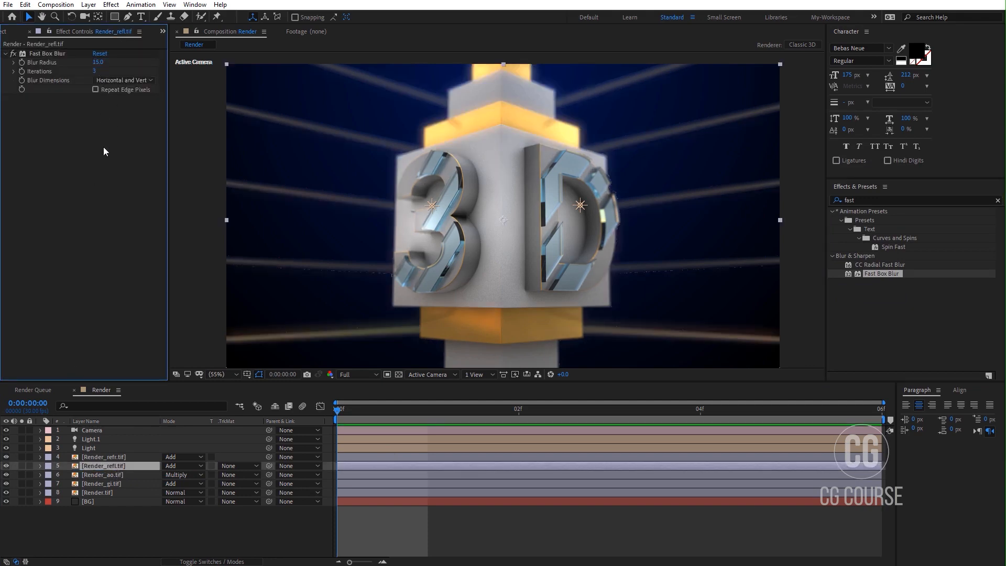
- Set the Render_refl.tif layer's Blur Radius to 10 and enable Repeat Edge Pixels
click(98, 63)
key(Return)
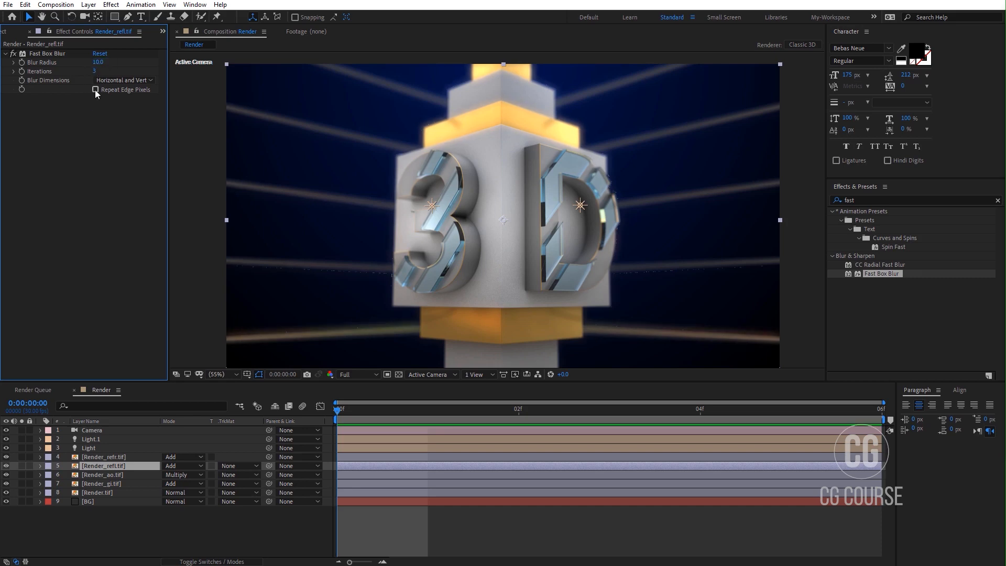
click(95, 90)
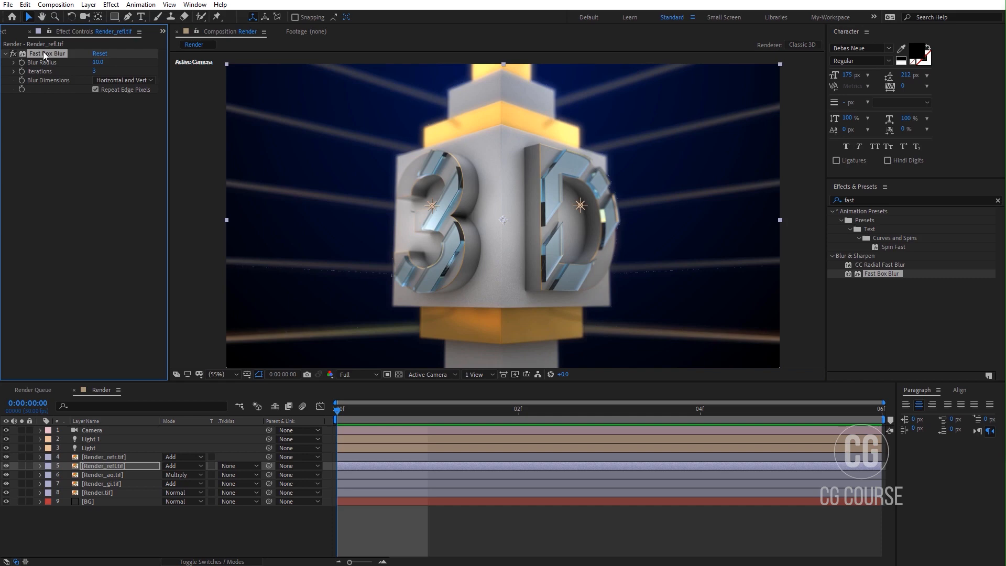
- Paste a copy of the Fast Box Blur effect onto the Render_gi.tif layer and deselect the layer
click(109, 483)
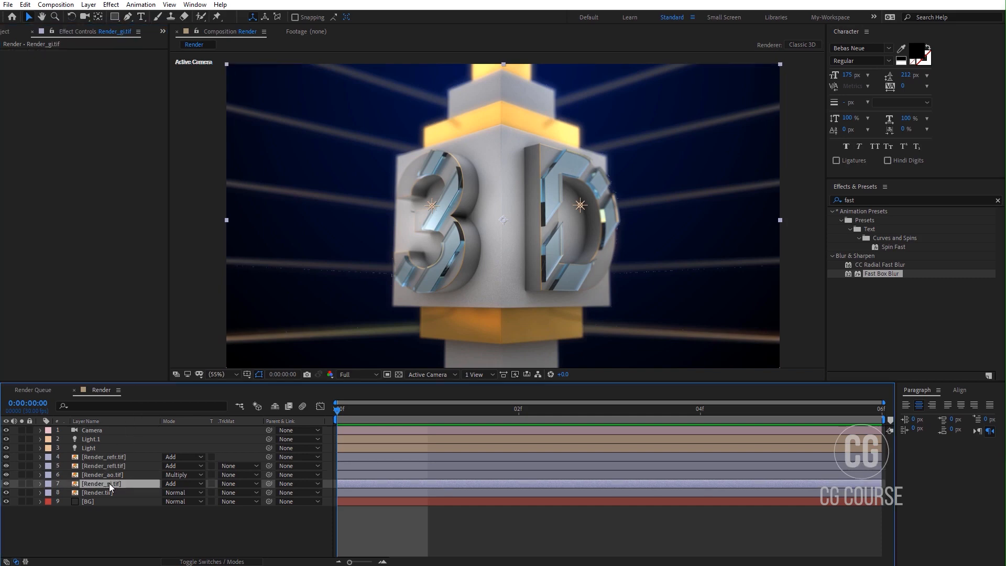
key(ctrl+v)
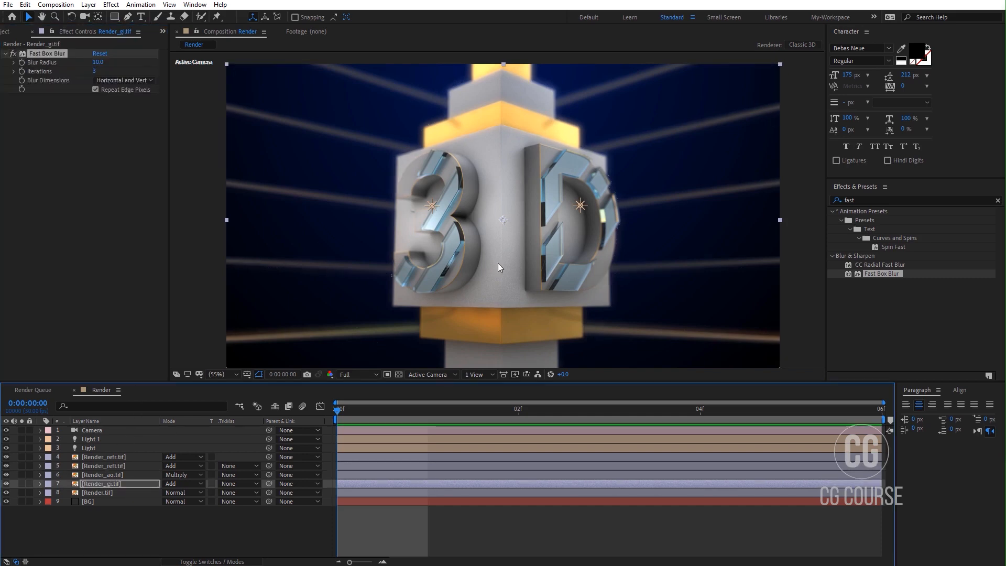
click(246, 526)
click(246, 526)
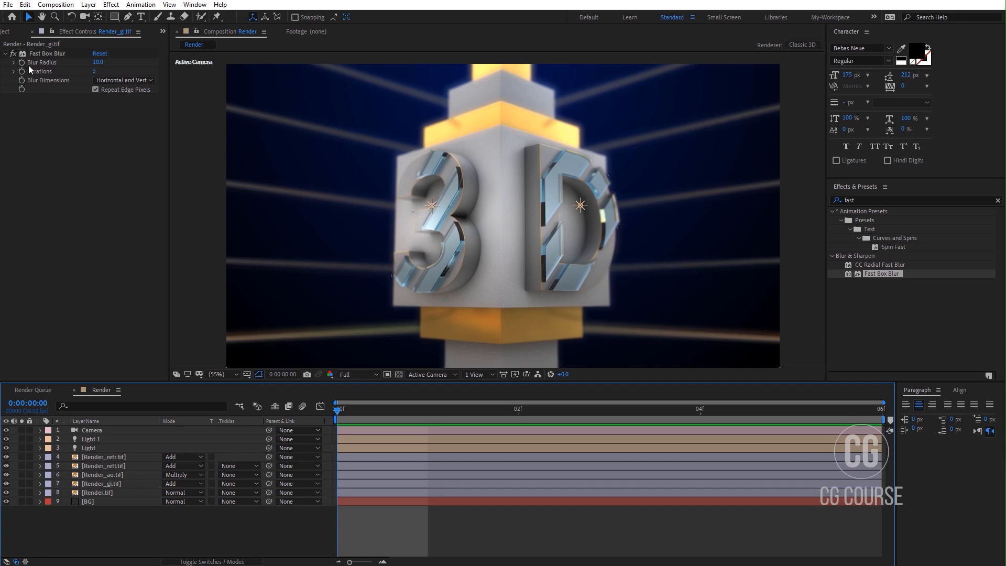
- Add the Render_object_1.tif matte pass to the composition directly above the Render_refr.tif layer
click(11, 32)
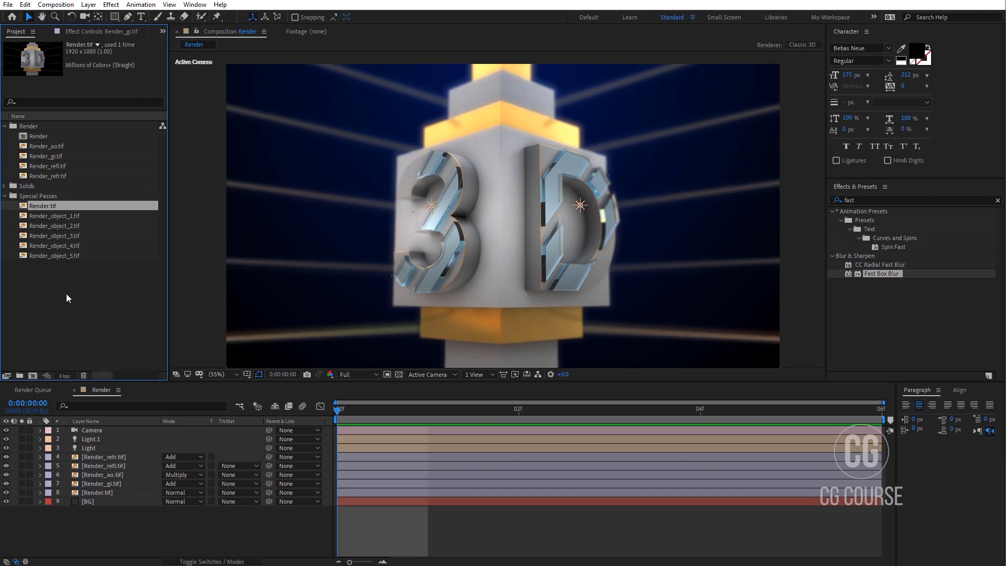
click(67, 218)
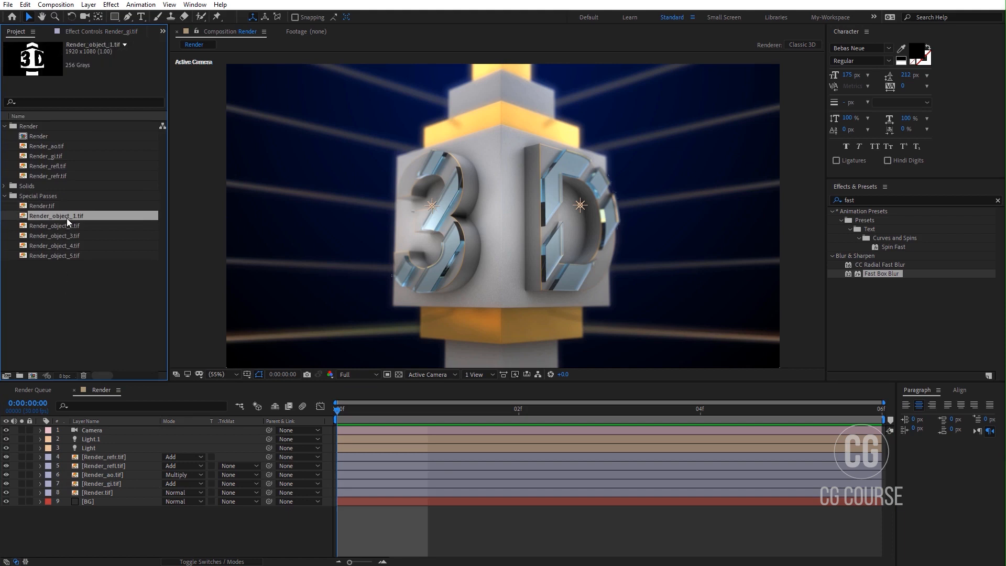
drag(68, 217, 110, 455)
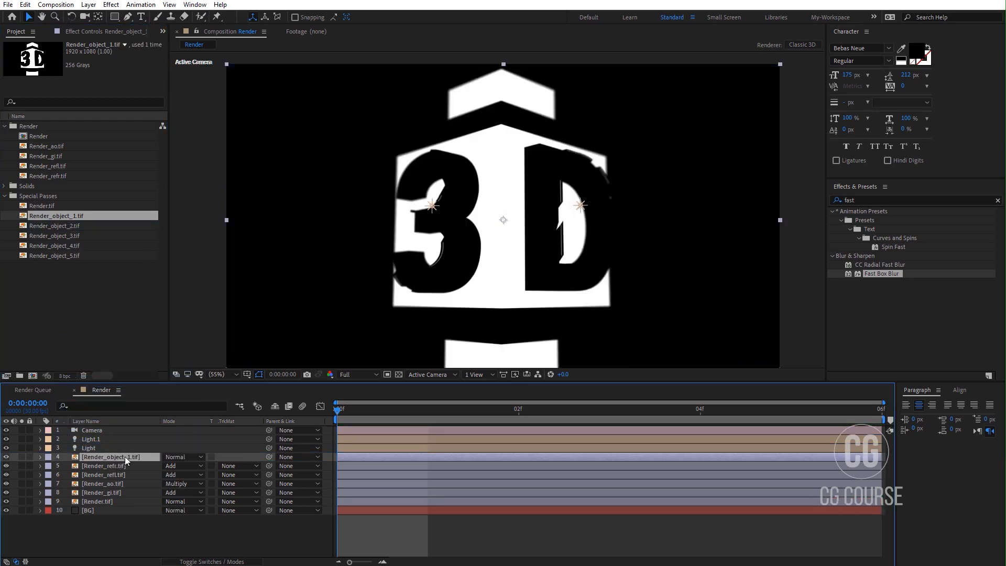
- Create an adjustment layer directly below Render_object_1.tif and name it BG-Cubes
right_click(112, 527)
mouse_move(202, 414)
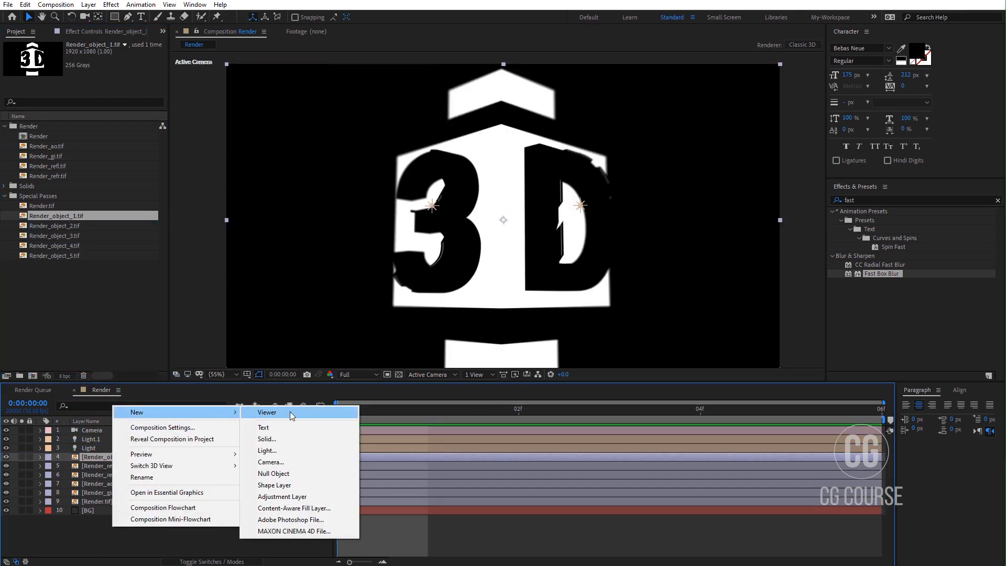
click(293, 496)
drag(126, 456, 120, 467)
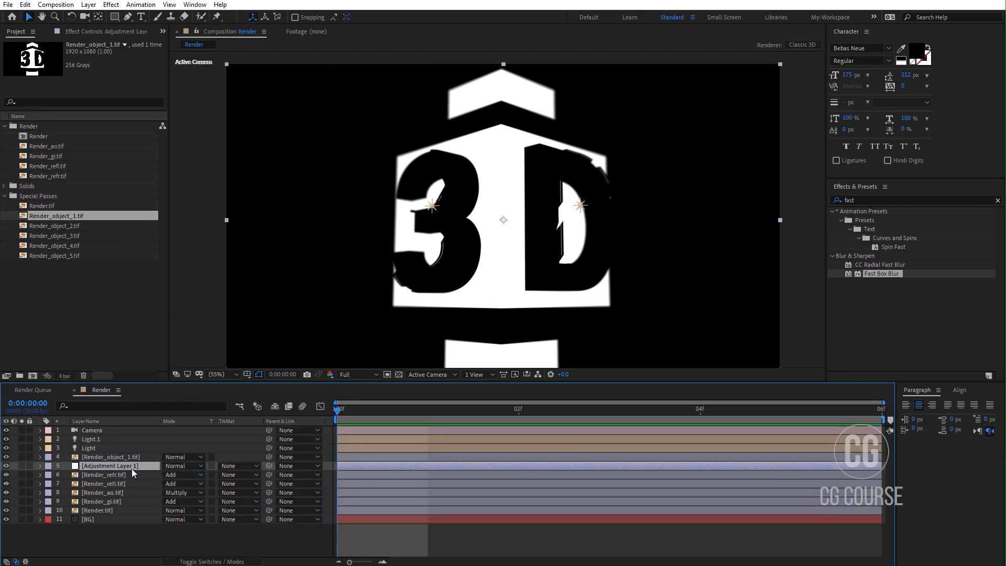
key(Return)
text(BG-Cubes)
key(Return)
- Give the BG-Cubes layer a Luma Matte from Render_object_1.tif and apply the Curves effect to it
click(228, 466)
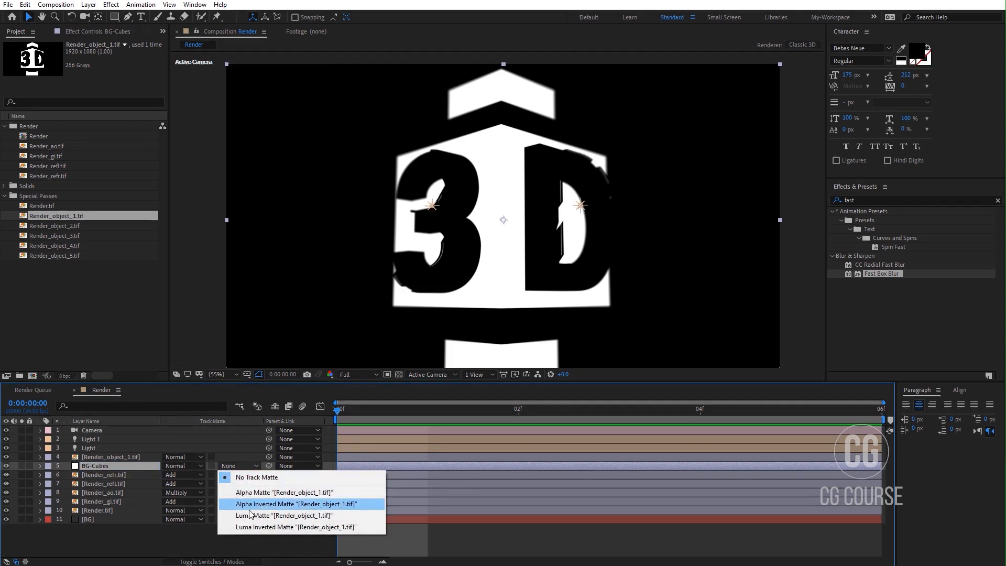
click(226, 515)
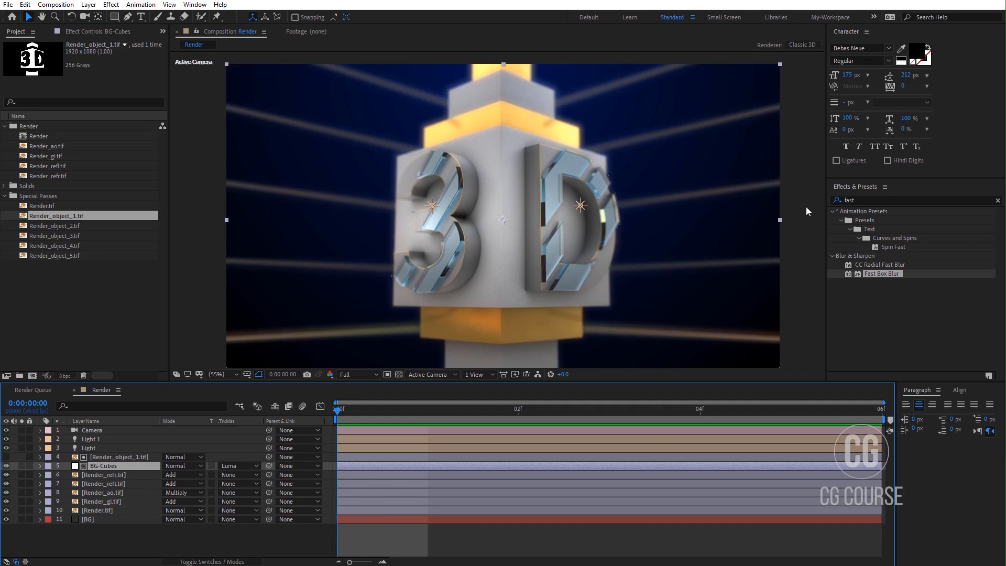
click(849, 201)
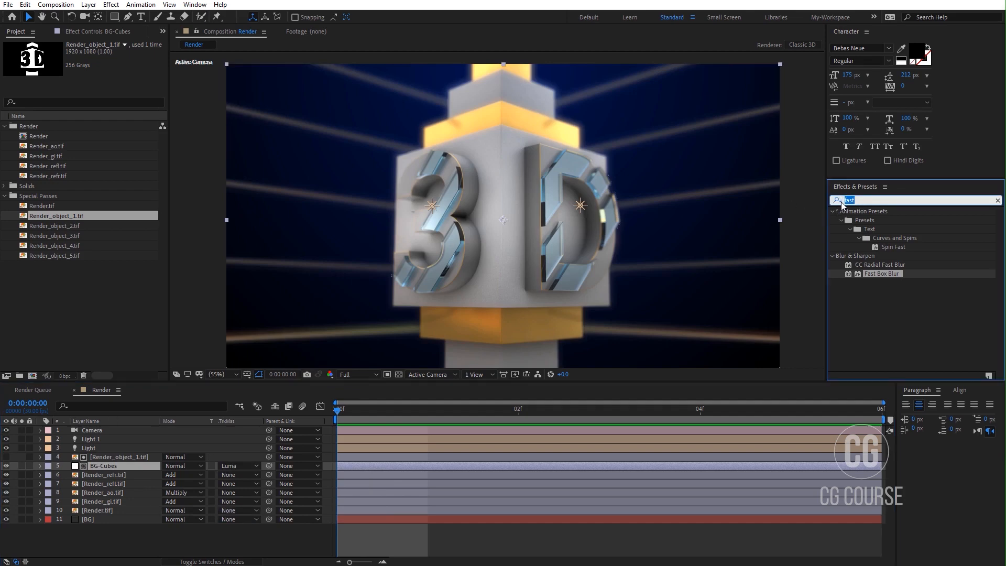
text(curve)
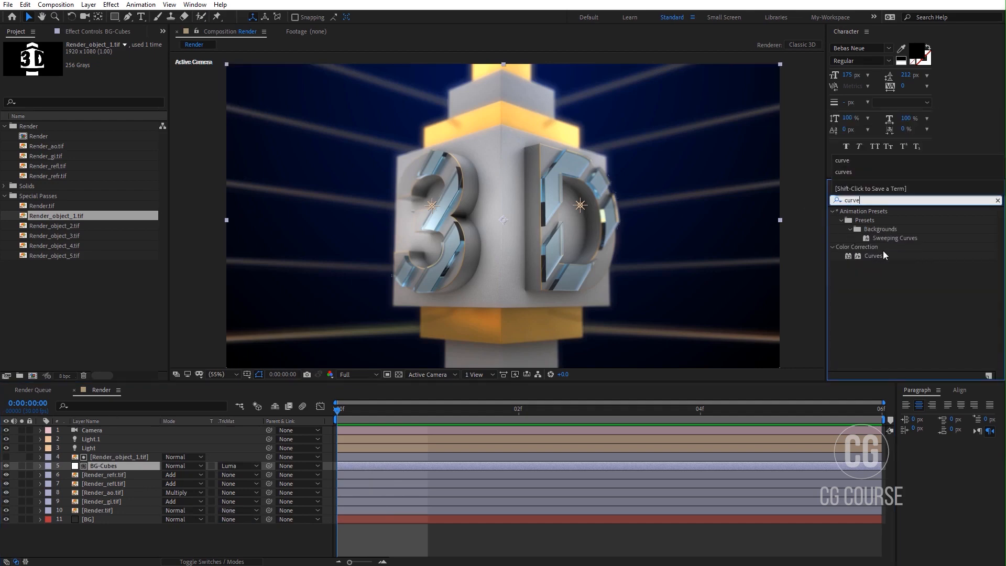
drag(874, 256, 128, 464)
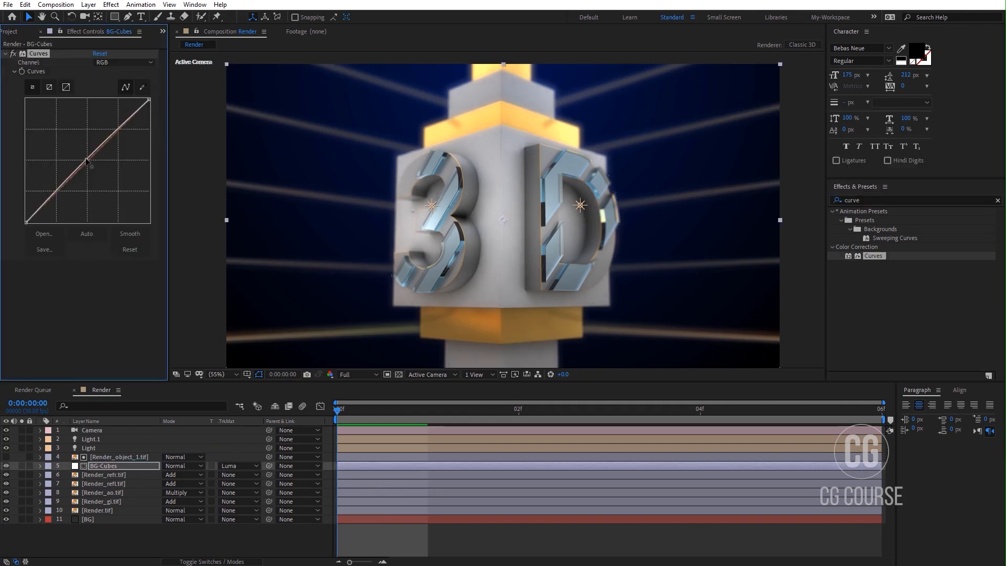
- Raise the midpoint of the BG-Cubes RGB curve slightly, and lift the midpoint of its Blue curve slightly
drag(86, 161, 89, 155)
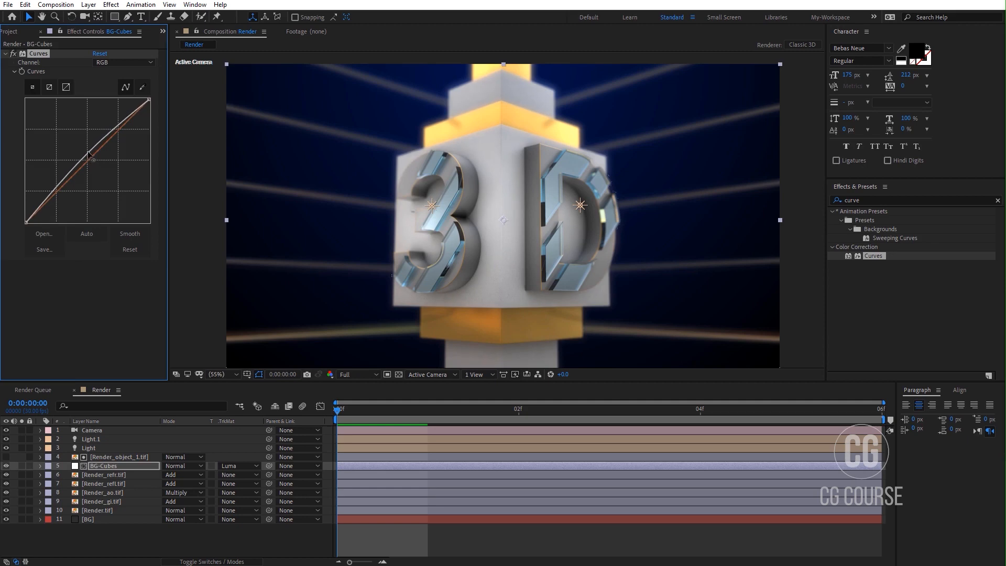
click(120, 63)
click(123, 108)
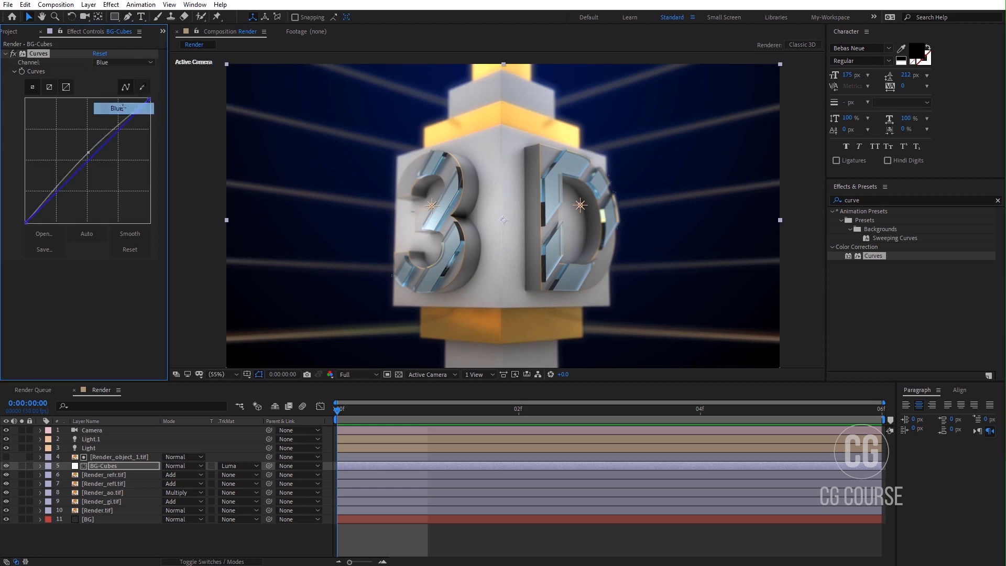
mouse_move(88, 159)
mouse_down()
mouse_move(91, 172)
mouse_move(86, 164)
mouse_up()
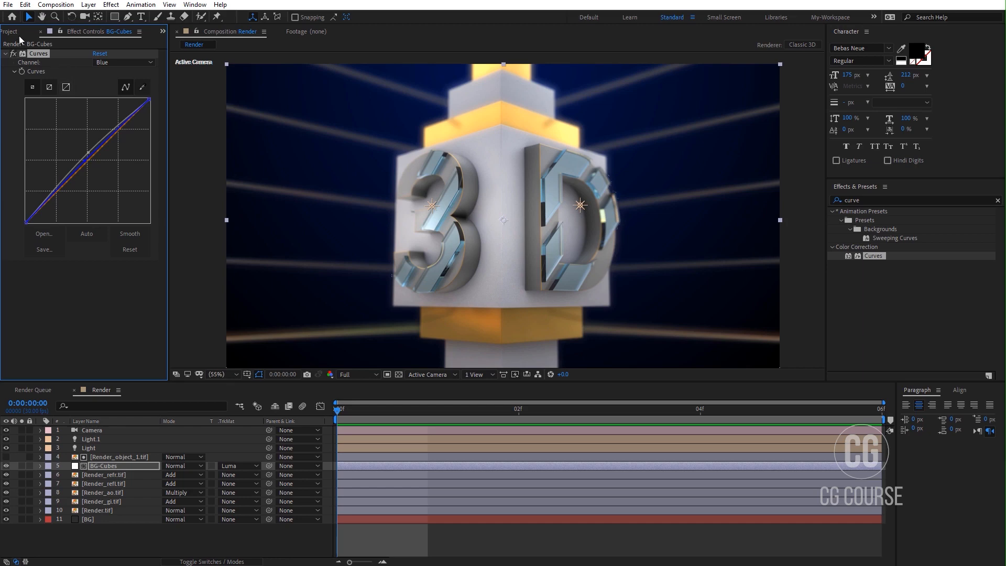
- Add the Render_object_3.tif matte pass to the composition directly above the Render_object_1.tif layer
click(14, 32)
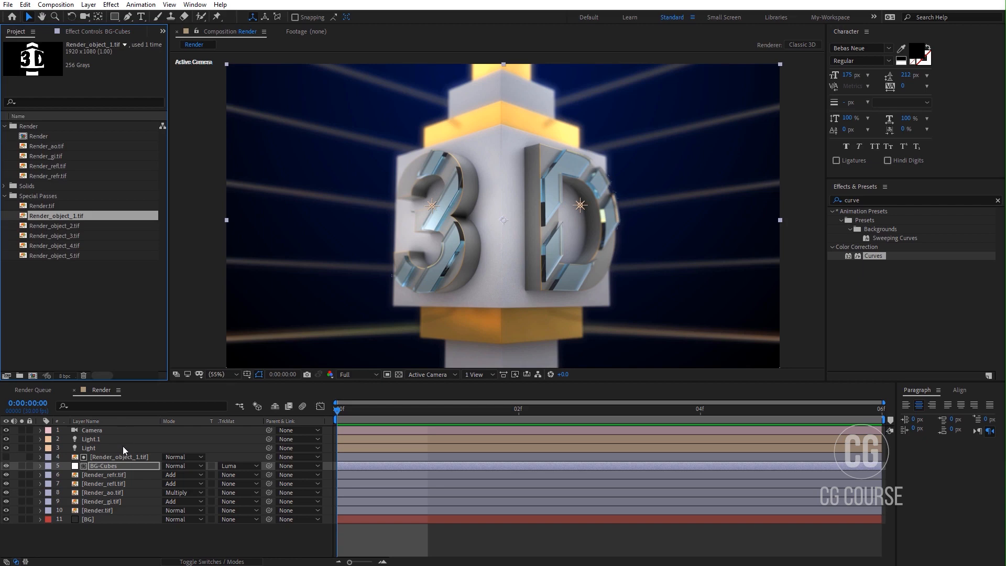
click(68, 227)
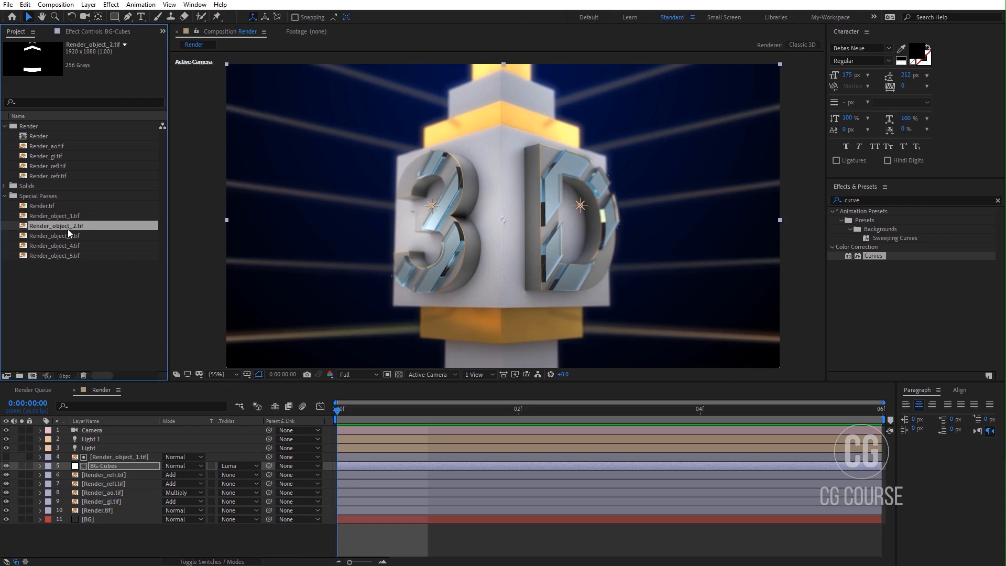
click(67, 237)
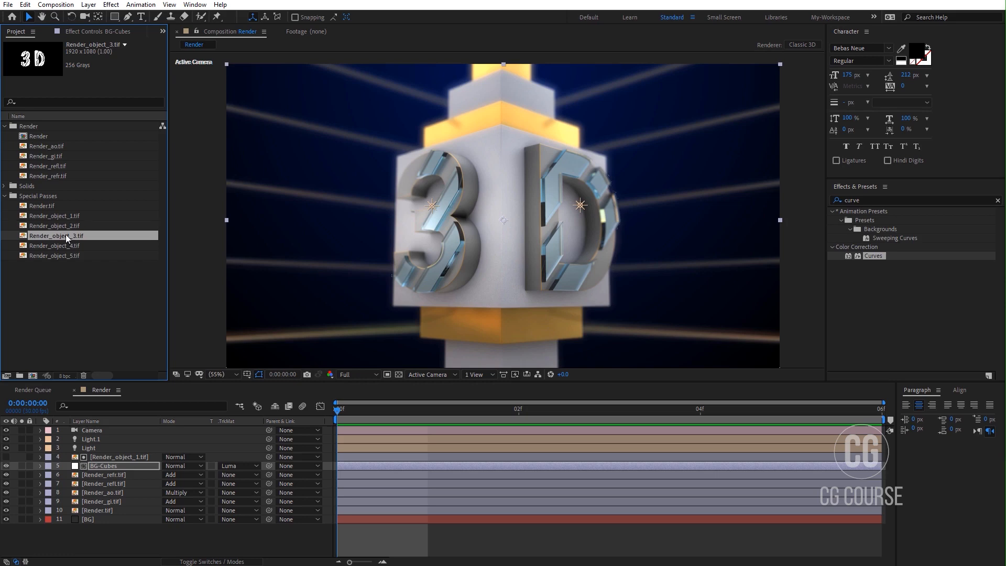
drag(68, 233, 117, 450)
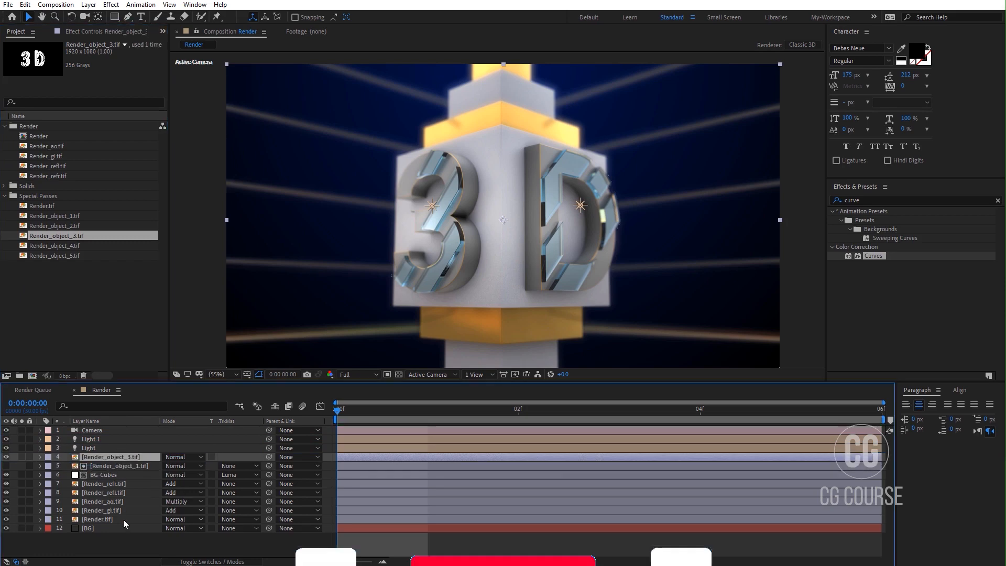
- Create an adjustment layer directly below Render_object_3.tif and name it Text
right_click(126, 540)
mouse_move(199, 428)
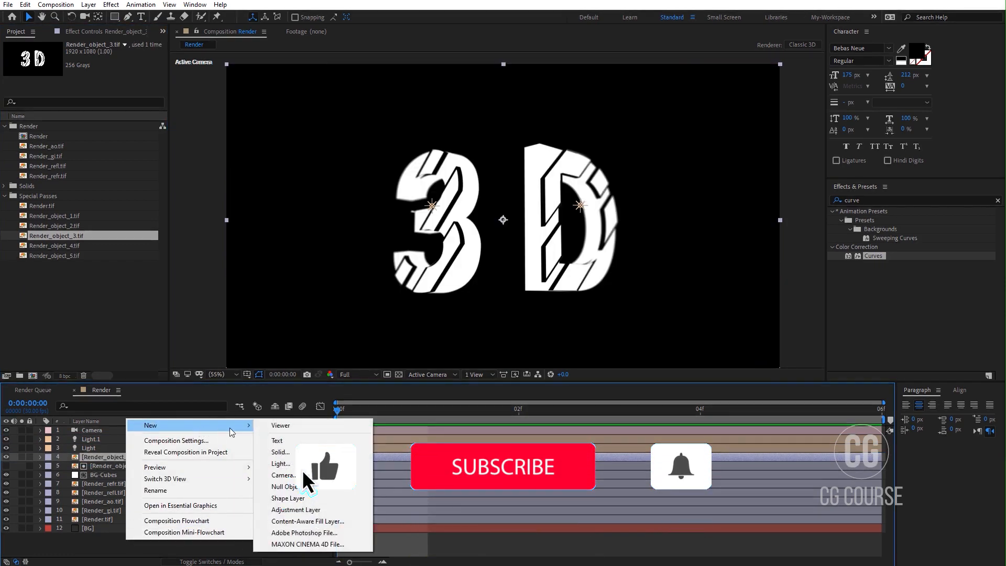
click(319, 510)
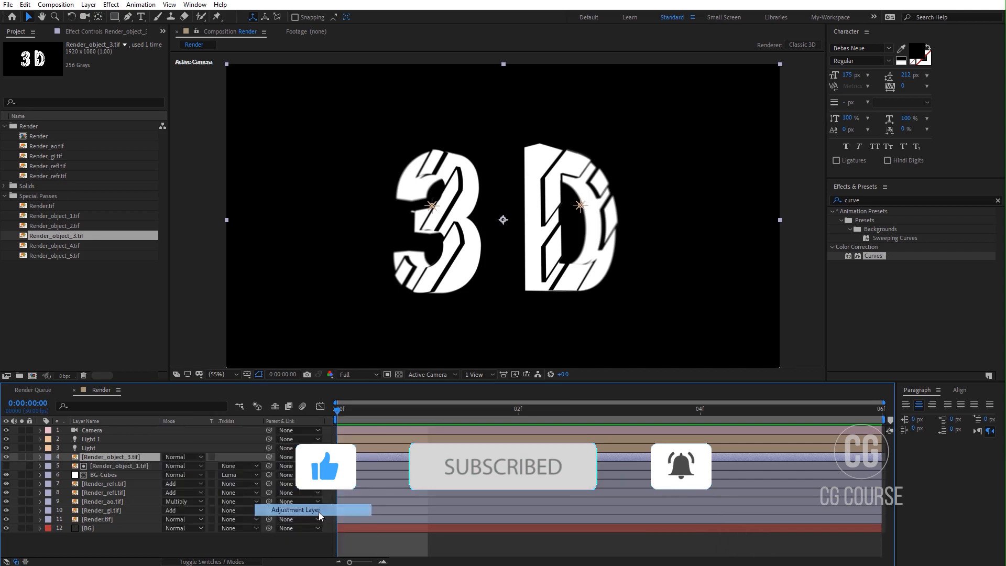
drag(104, 457, 115, 468)
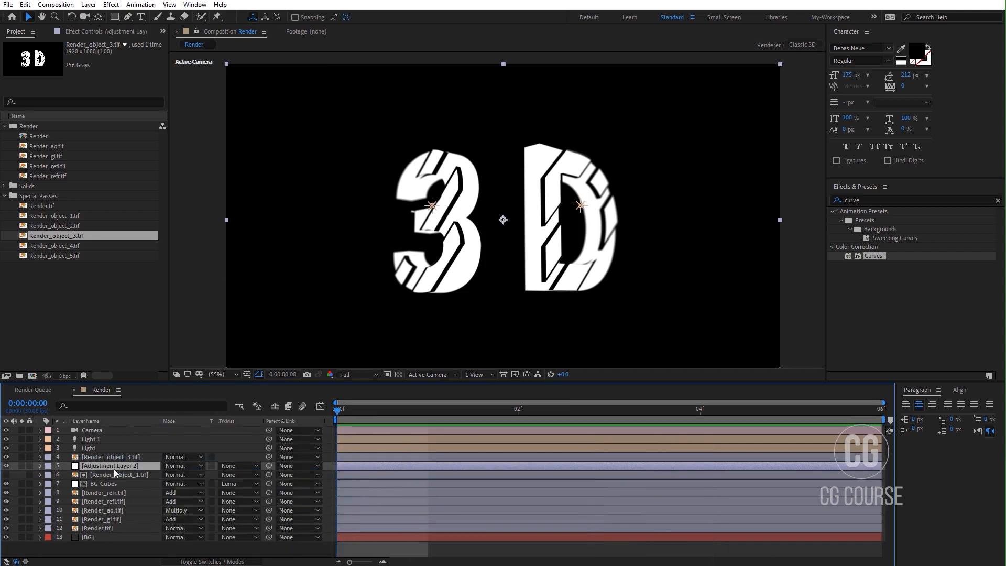
key(Return)
text(T)
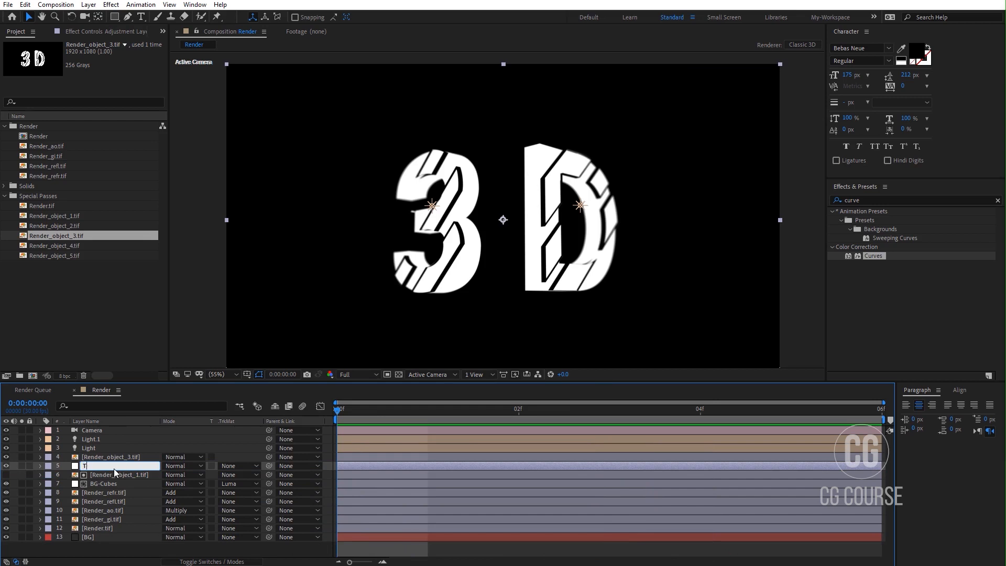
text(ext)
key(Return)
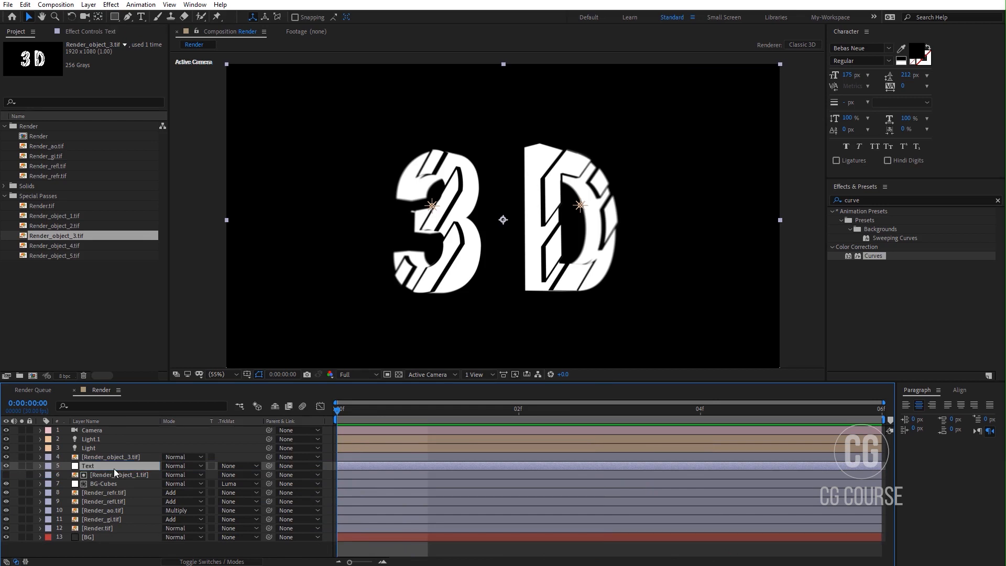
- Give the Text layer a Luma Matte from Render_object_3.tif and brighten it with a Curves effect whose RGB midpoint is raised slightly
click(239, 466)
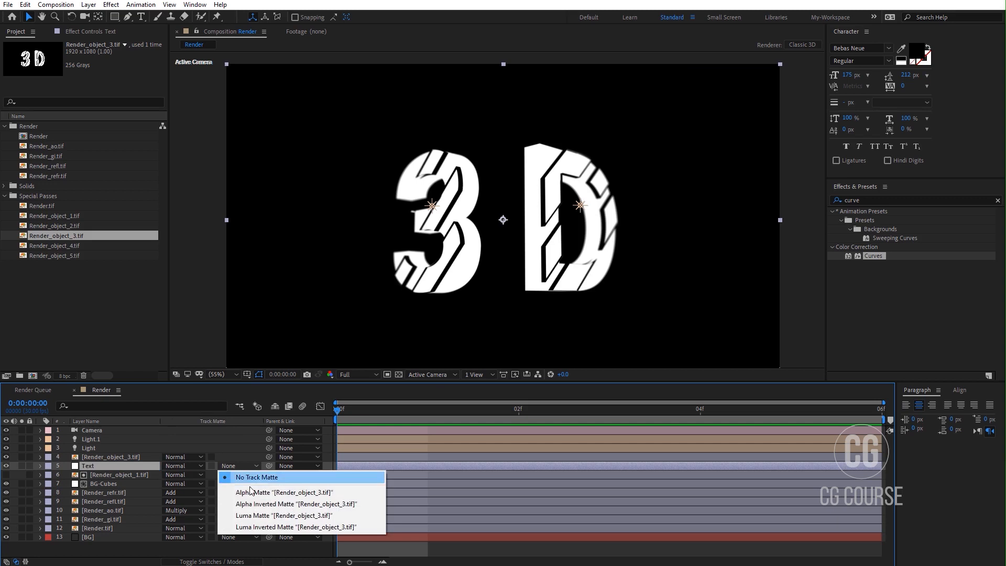
click(256, 516)
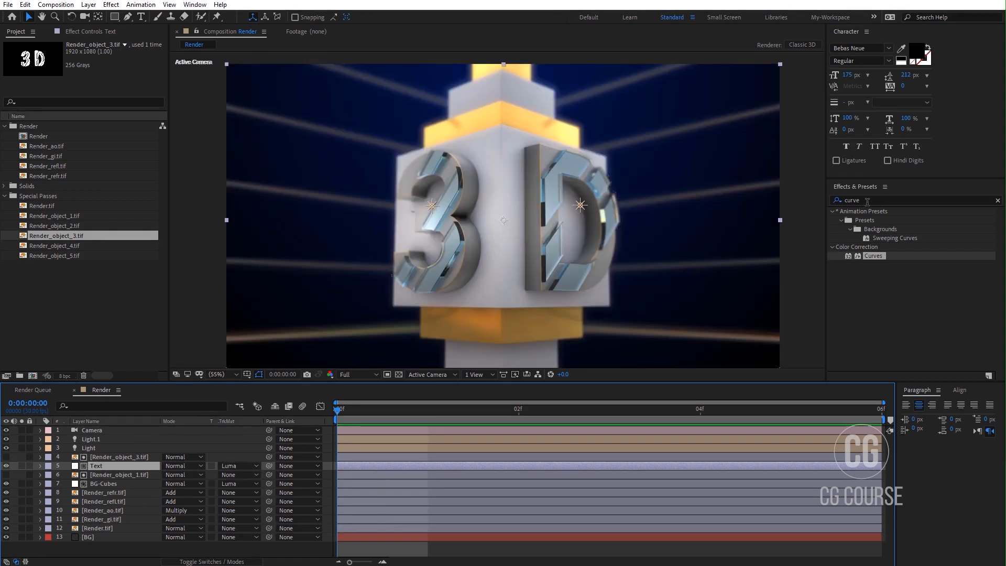
drag(873, 256, 124, 467)
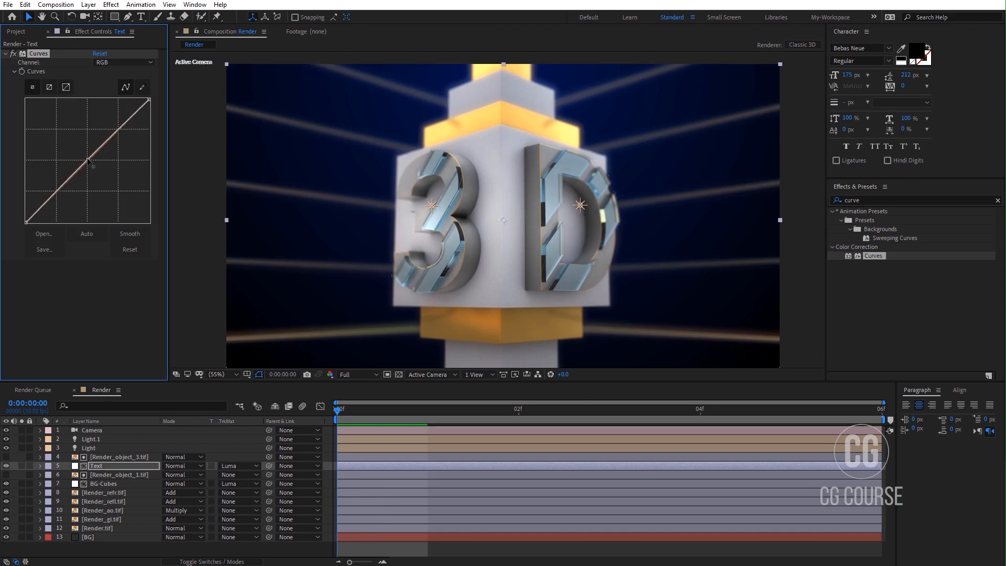
drag(88, 160, 89, 151)
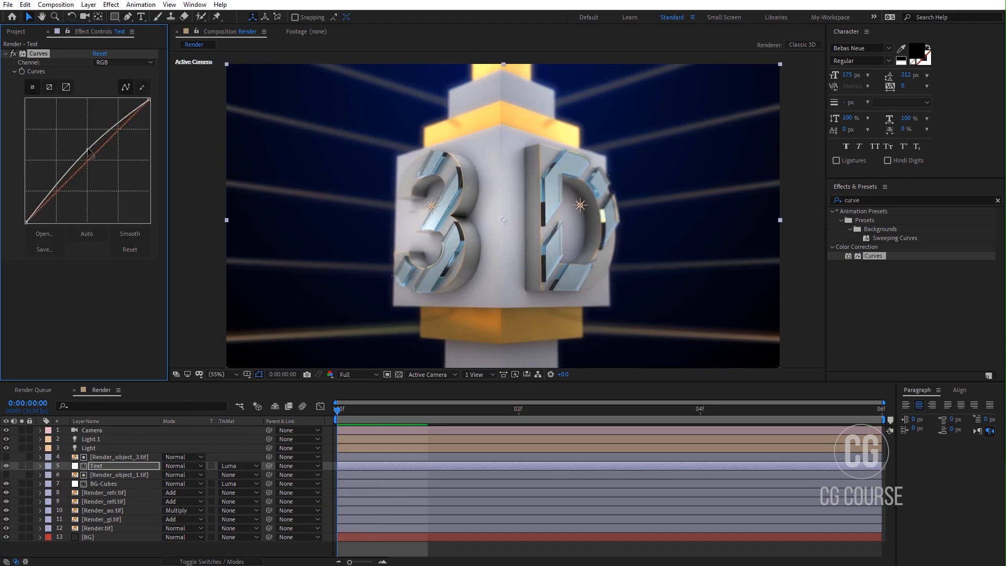
- Try shifting the Master Hue of the Text layer with a Hue/Saturation effect, and delete that effect
click(868, 202)
double_click(861, 201)
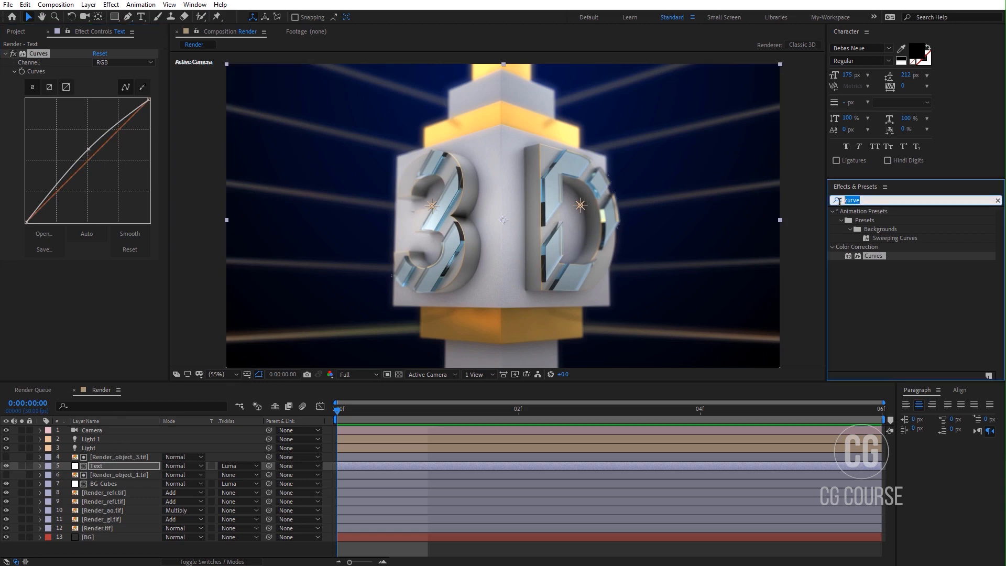
text(hue)
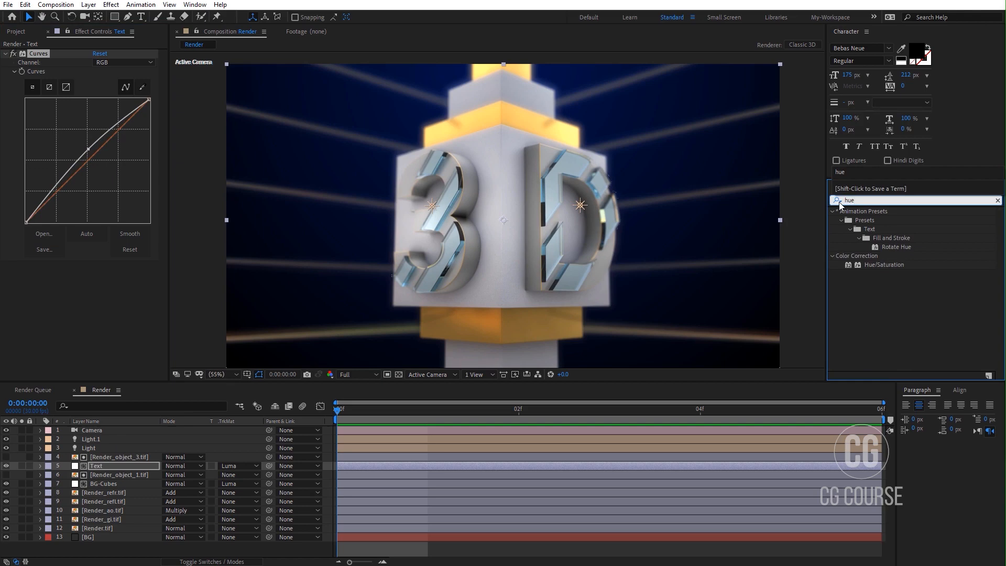
drag(885, 265, 143, 464)
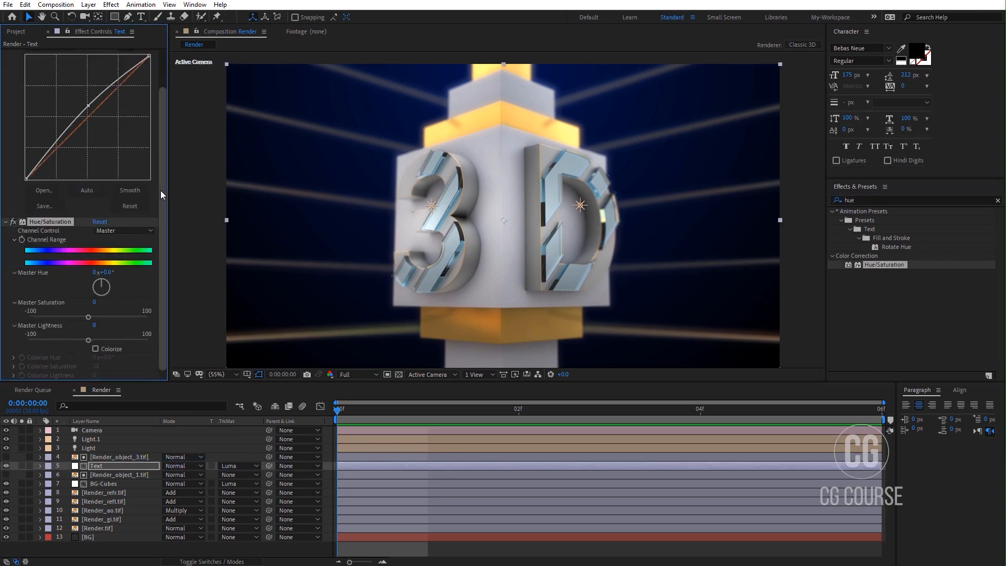
drag(105, 273, 120, 272)
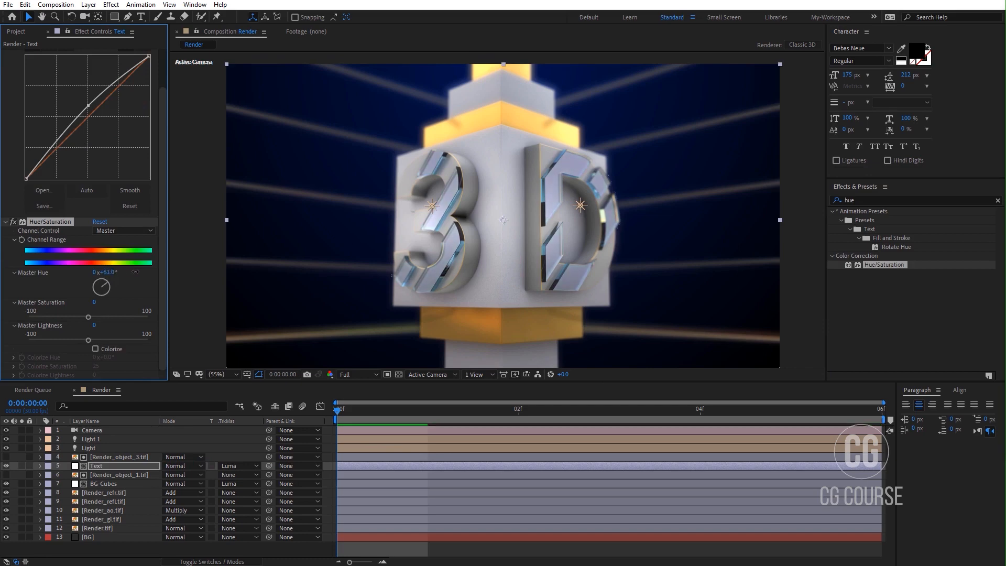
drag(136, 271, 271, 267)
click(50, 222)
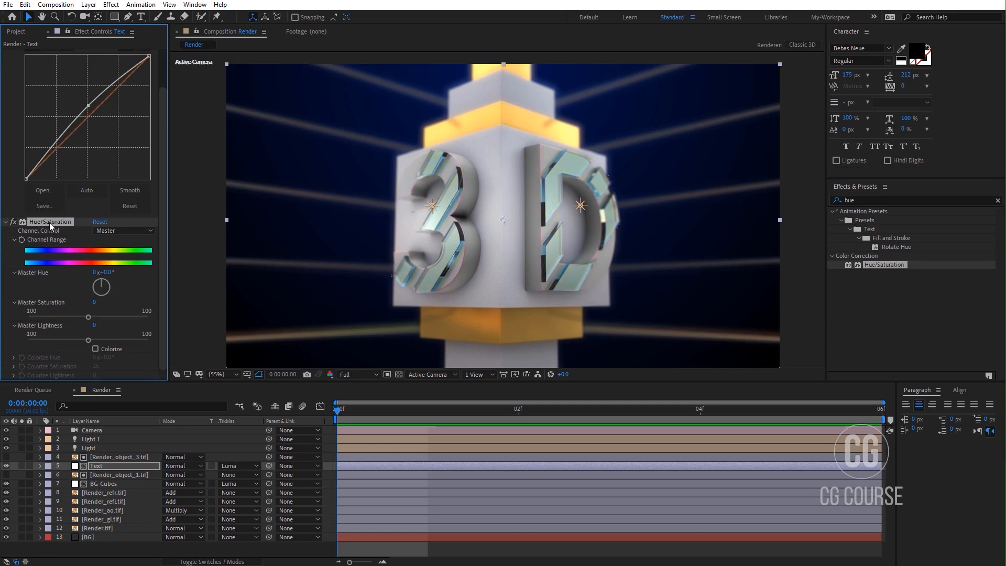
key(Delete)
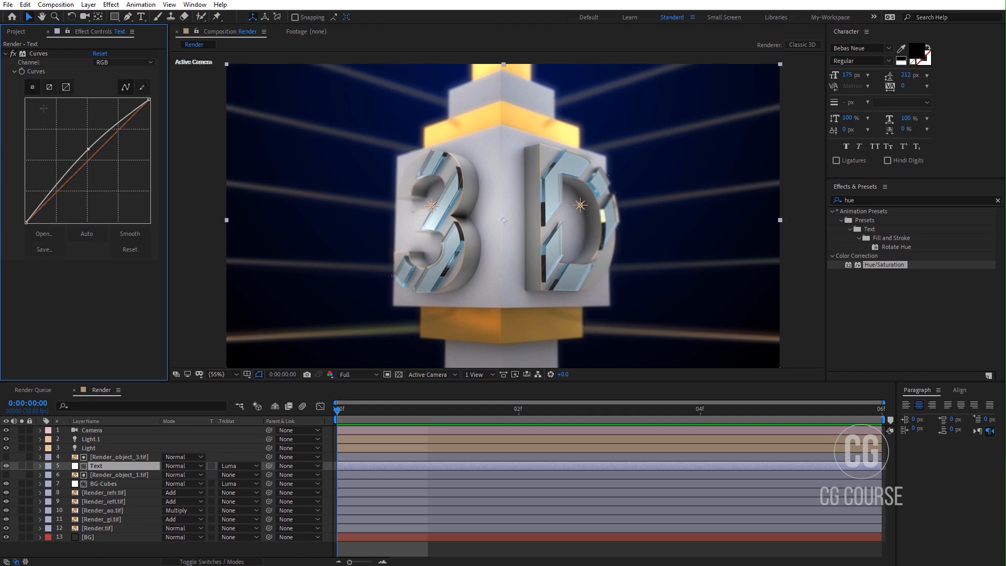
- Examine the Render_object_4.tif and Render_object_5.tif matte passes in the project
click(17, 32)
click(62, 244)
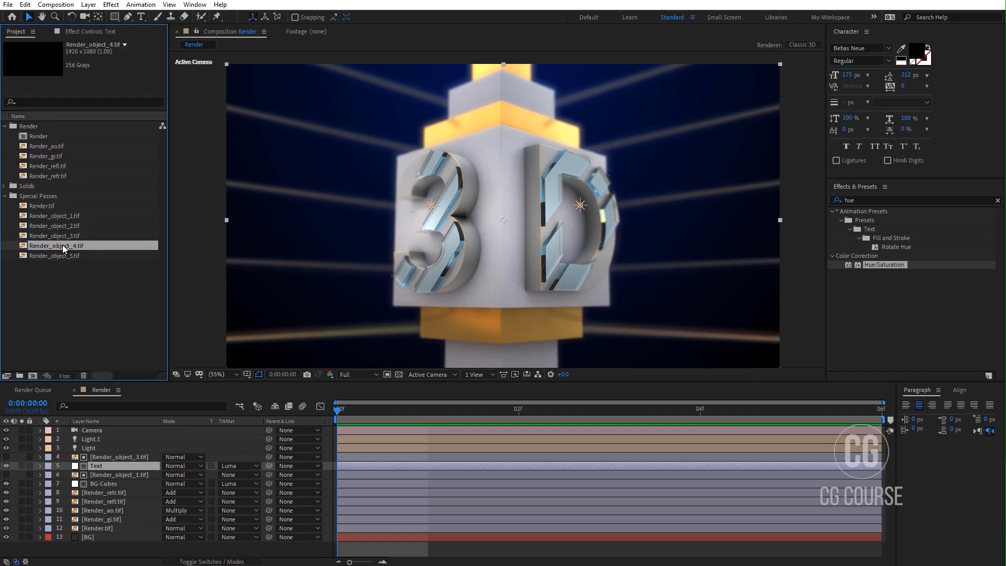
click(61, 252)
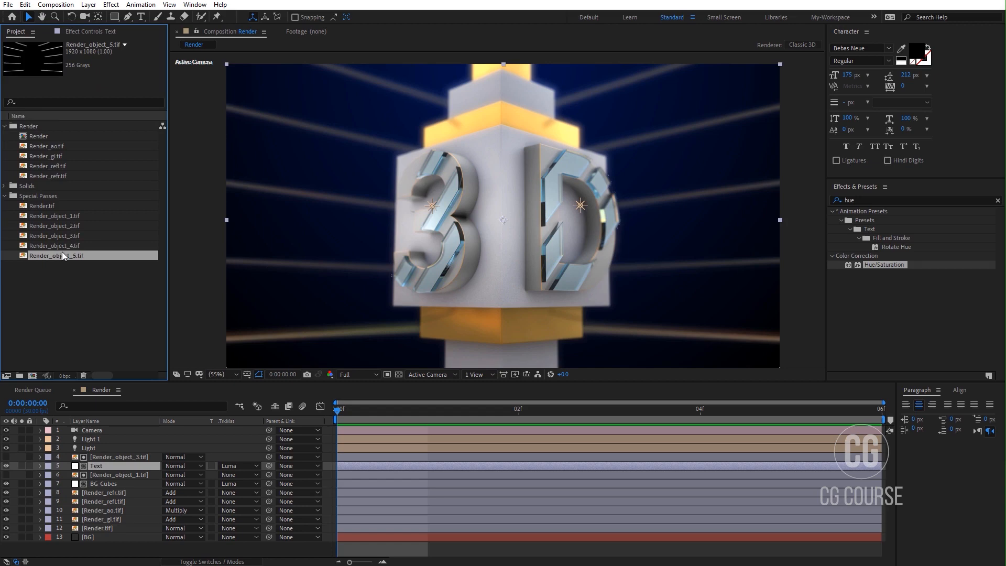
click(75, 301)
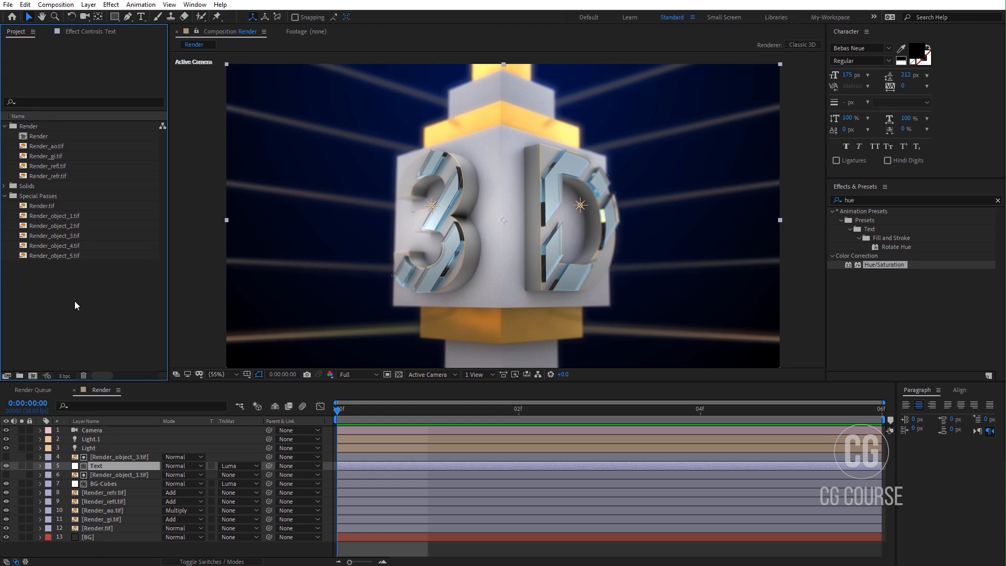
- Create an adjustment layer at the top of the layer stack and name it Optic
click(111, 550)
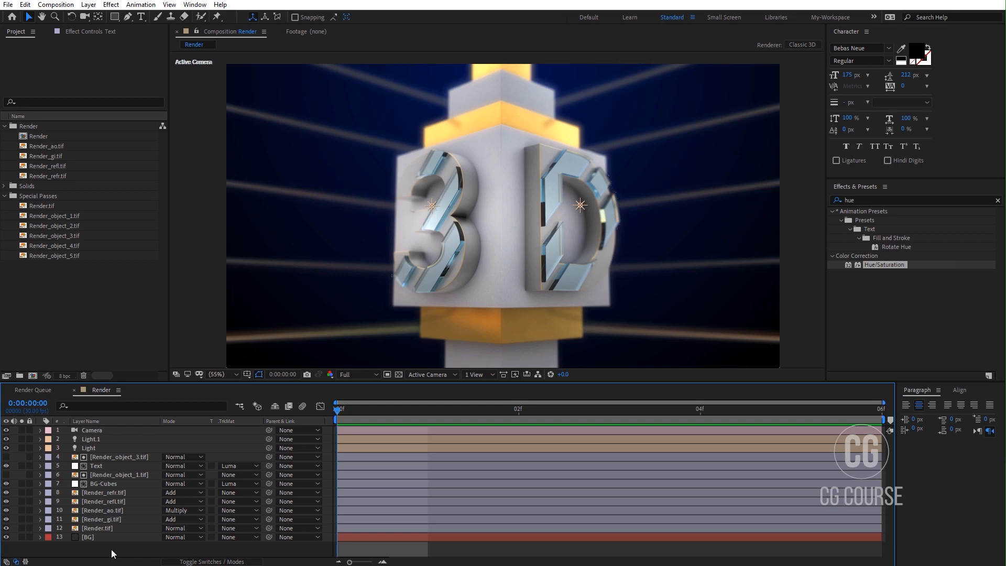
right_click(111, 550)
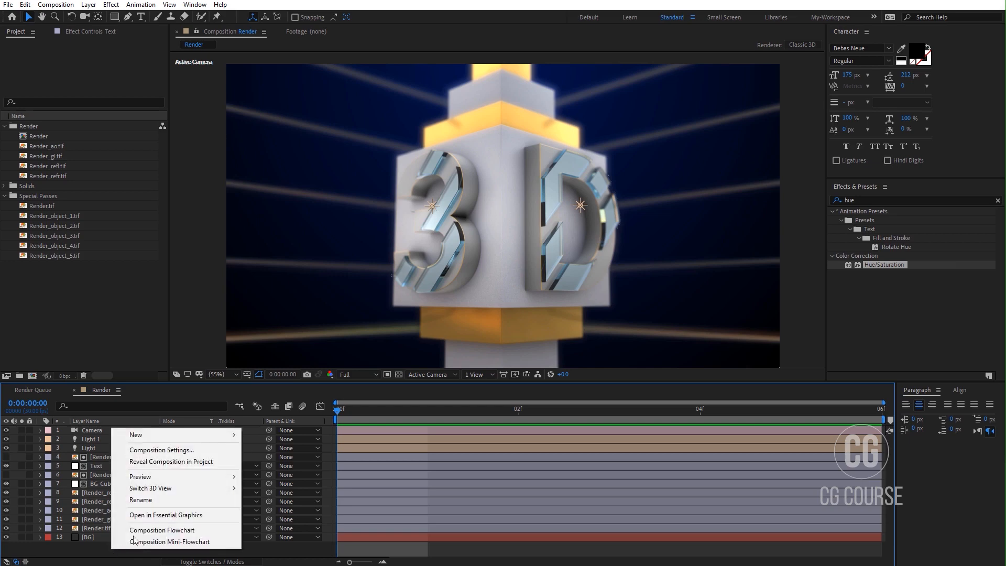
mouse_move(222, 439)
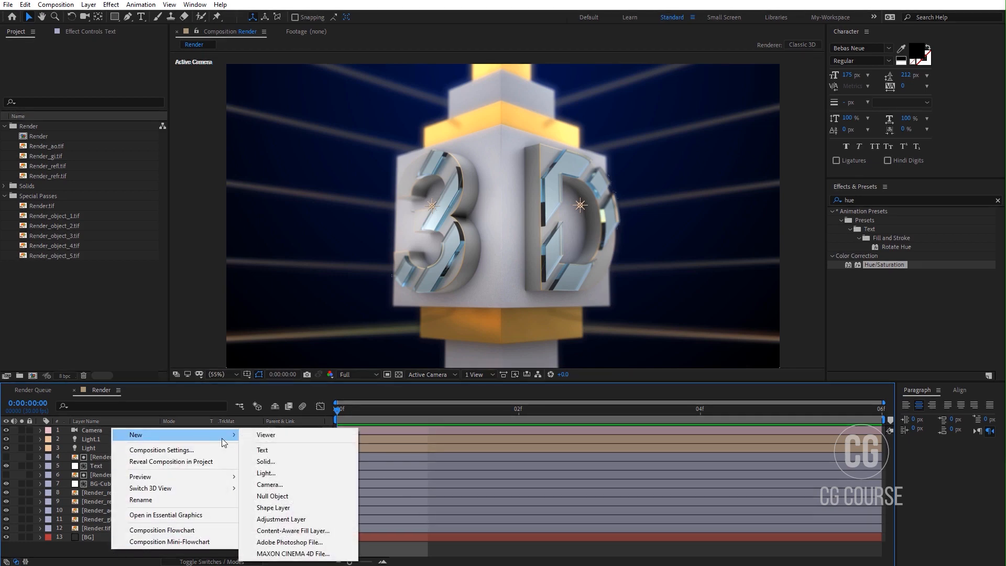
click(298, 519)
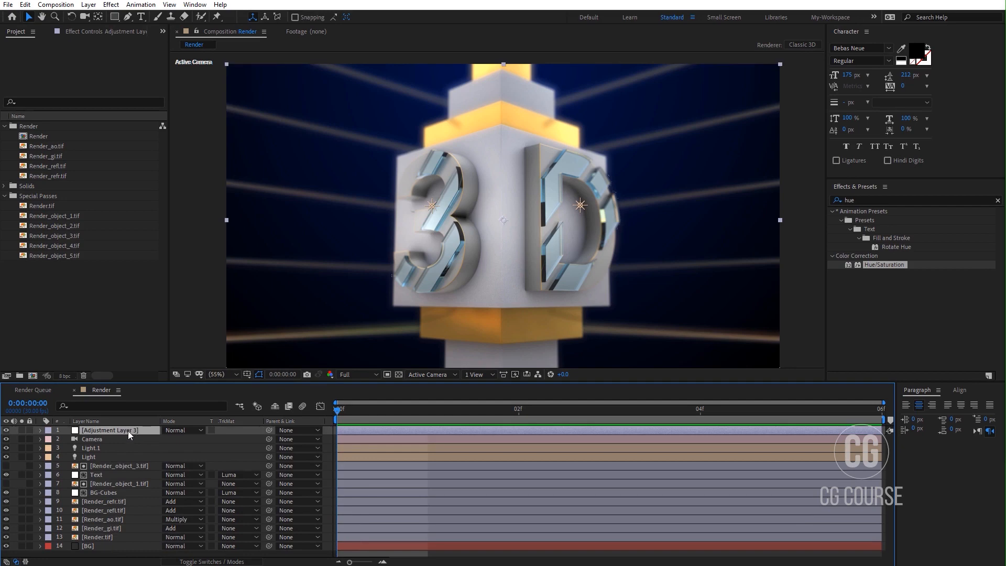
key(Return)
text(Optic)
key(Return)
- Apply the Optical Flares effect to the Optic layer and set its Render Mode to Over Original
click(112, 4)
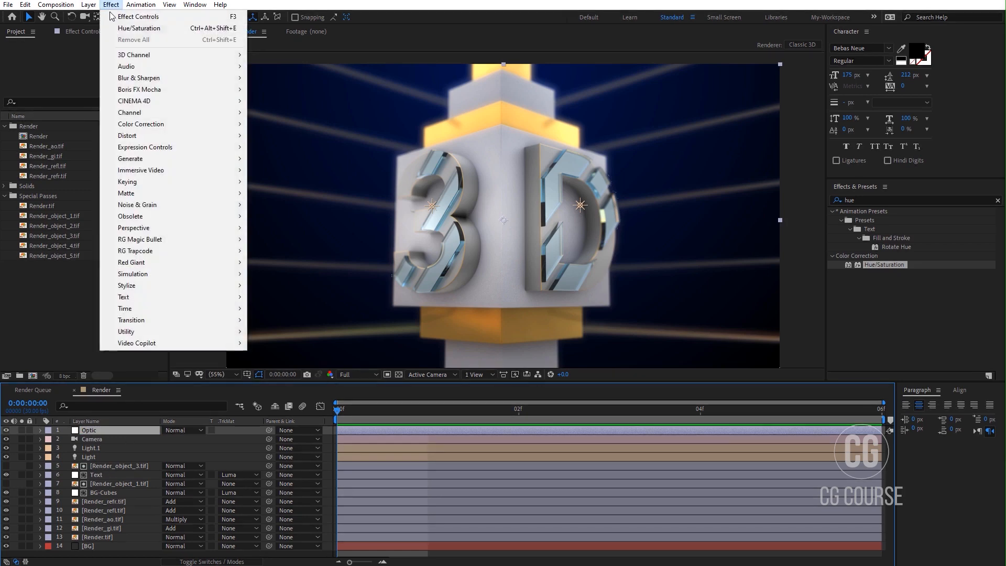
click(254, 344)
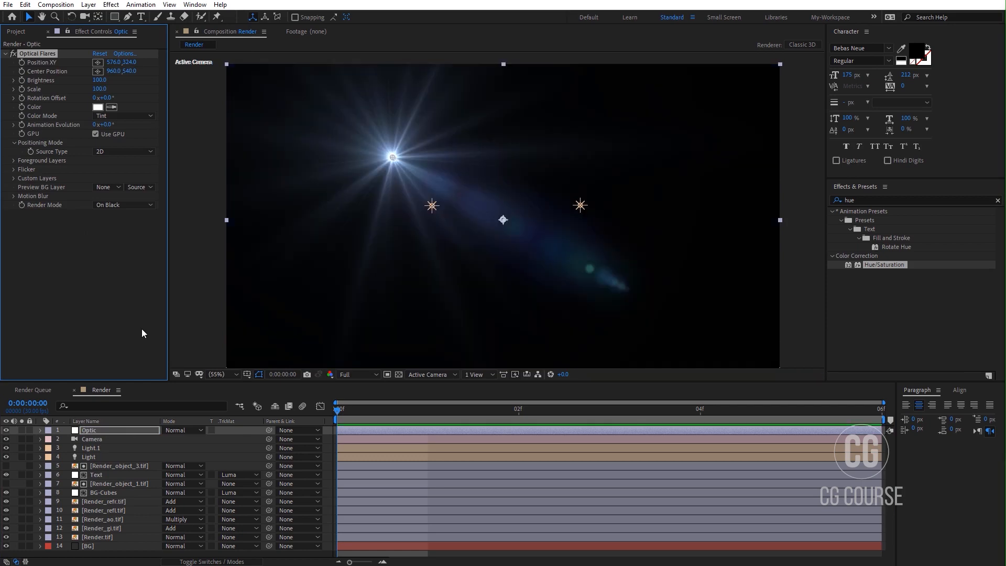
click(139, 205)
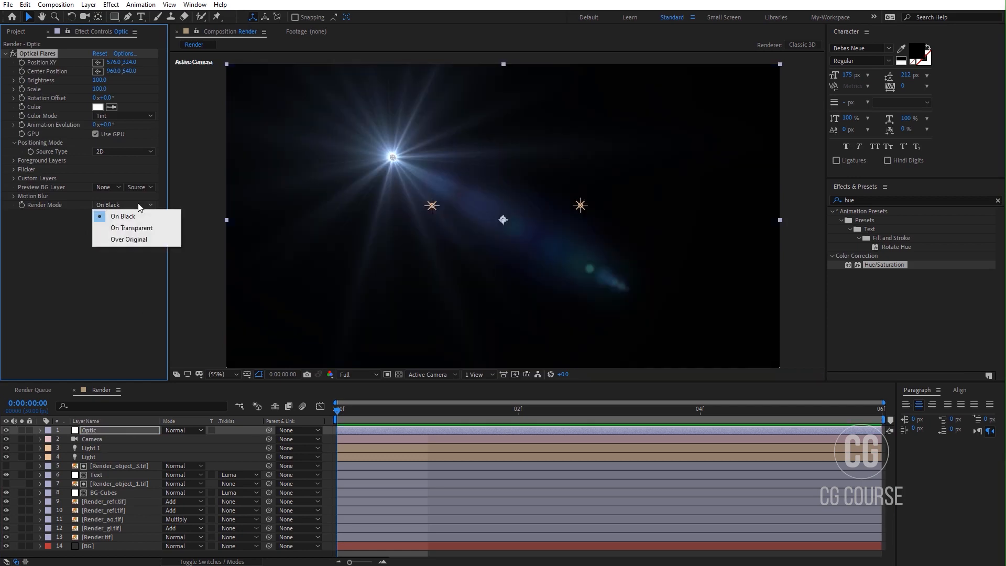
click(132, 237)
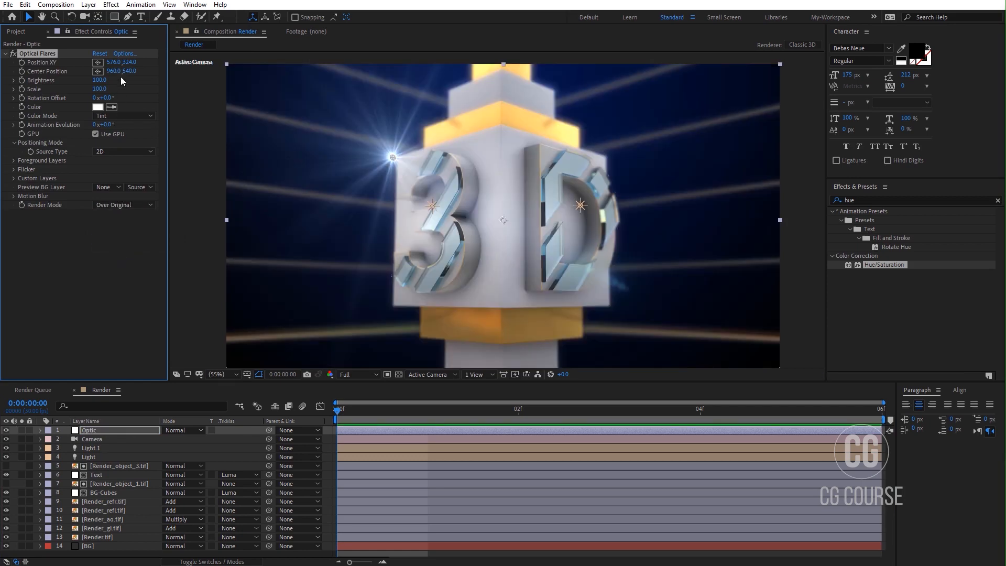
- Open the Optical Flares options and try the Artifractal, Damaged and Haze Anamorphic presets from Pro Presets 2
click(124, 54)
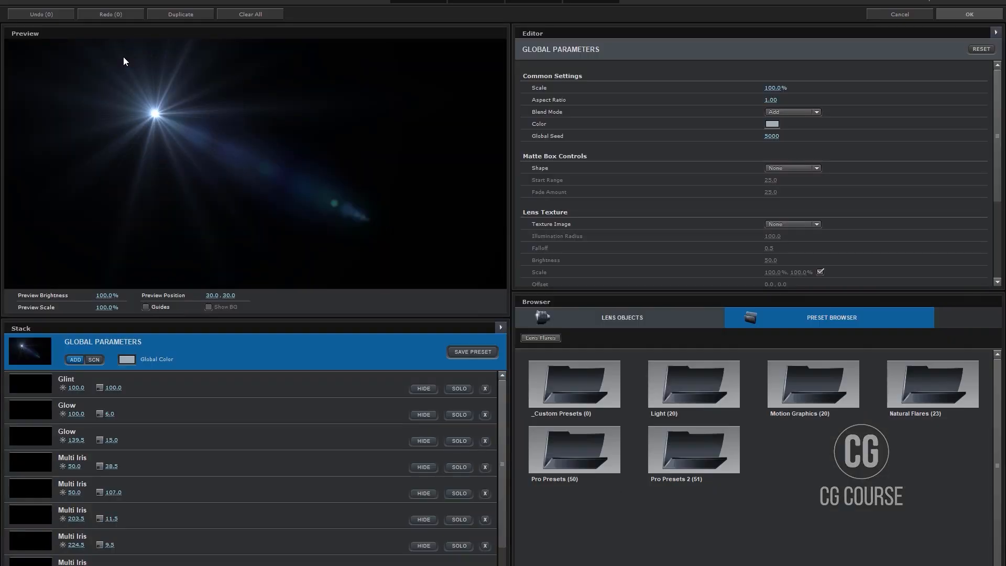
click(718, 447)
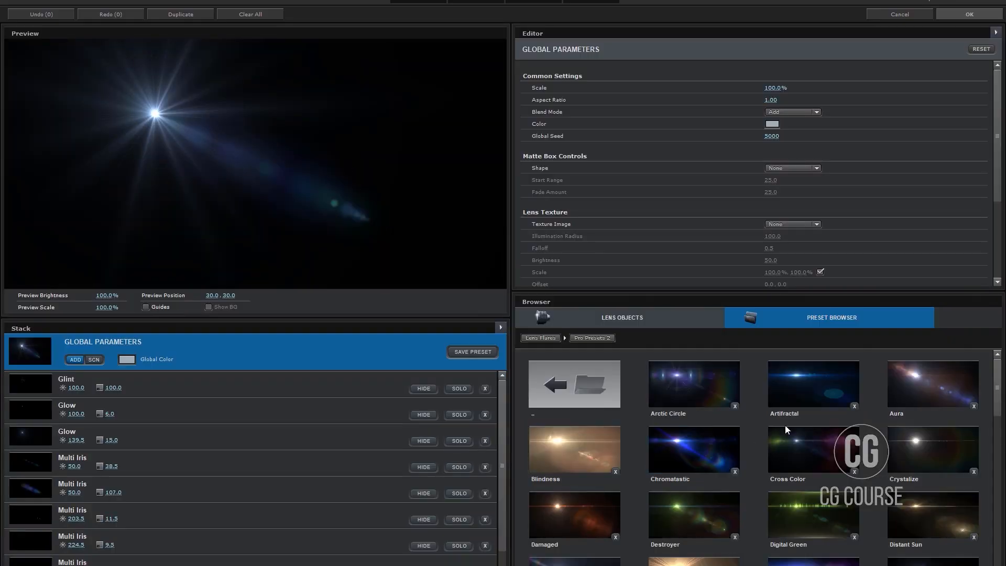
click(795, 391)
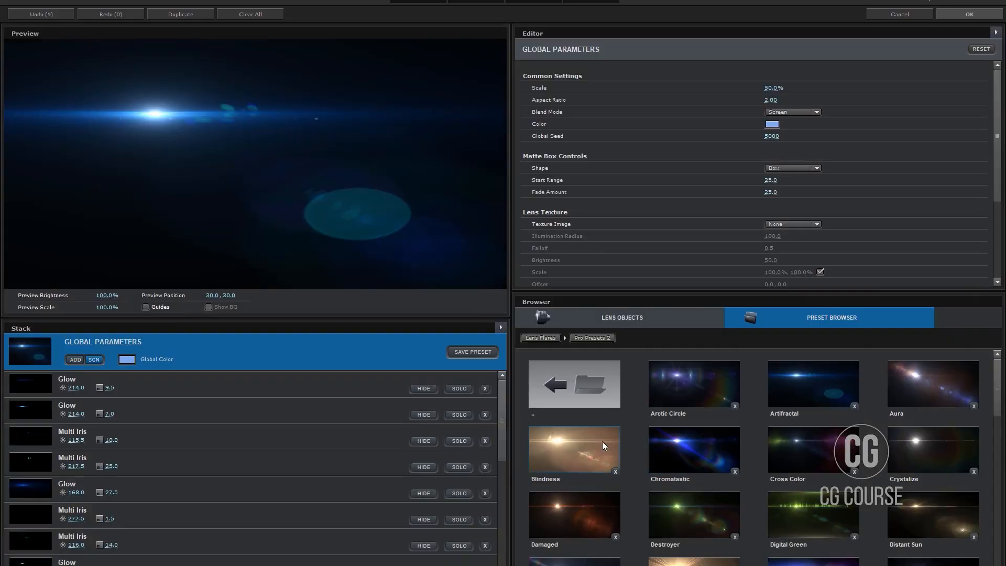
scroll(690, 448, down, 3)
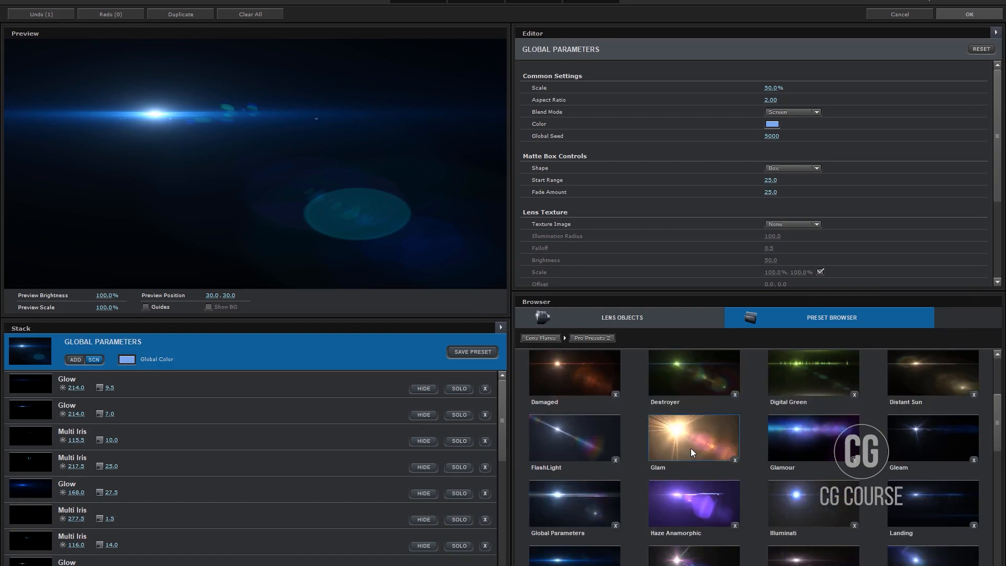
click(597, 390)
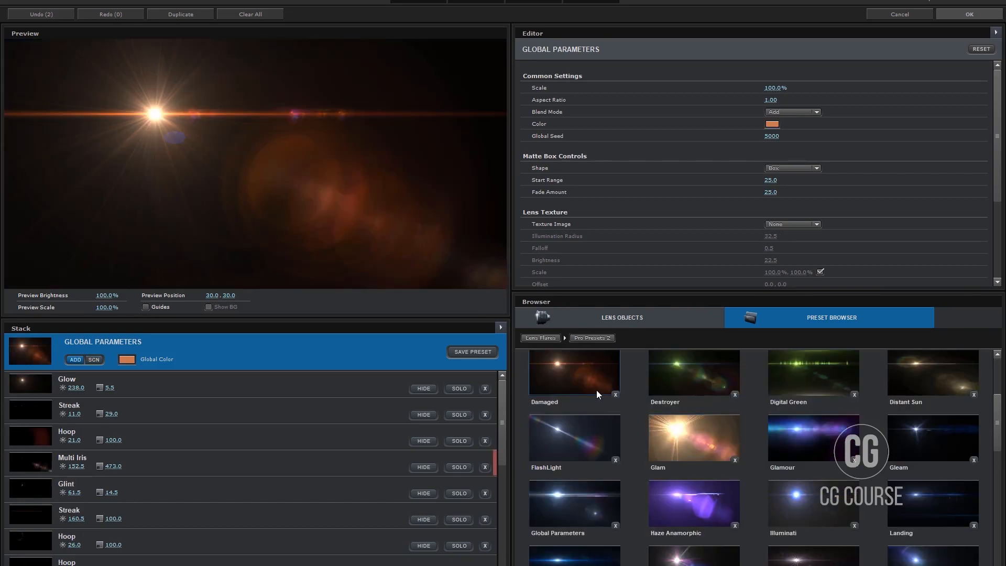
click(680, 489)
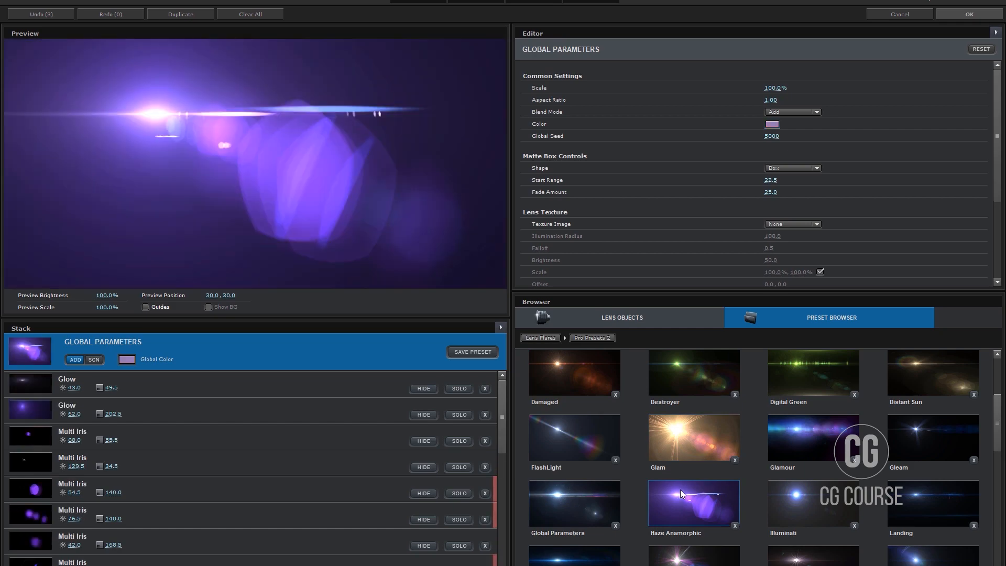
- Try the Trance preset from Pro Presets 2, and load the Vertical Limit preset instead
scroll(681, 489, down, 3)
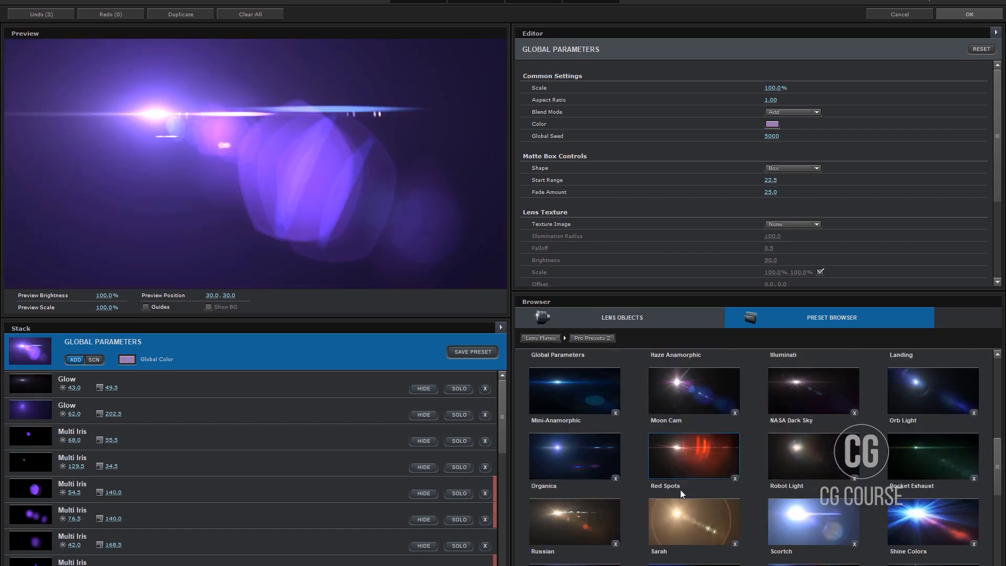
scroll(680, 490, down, 4)
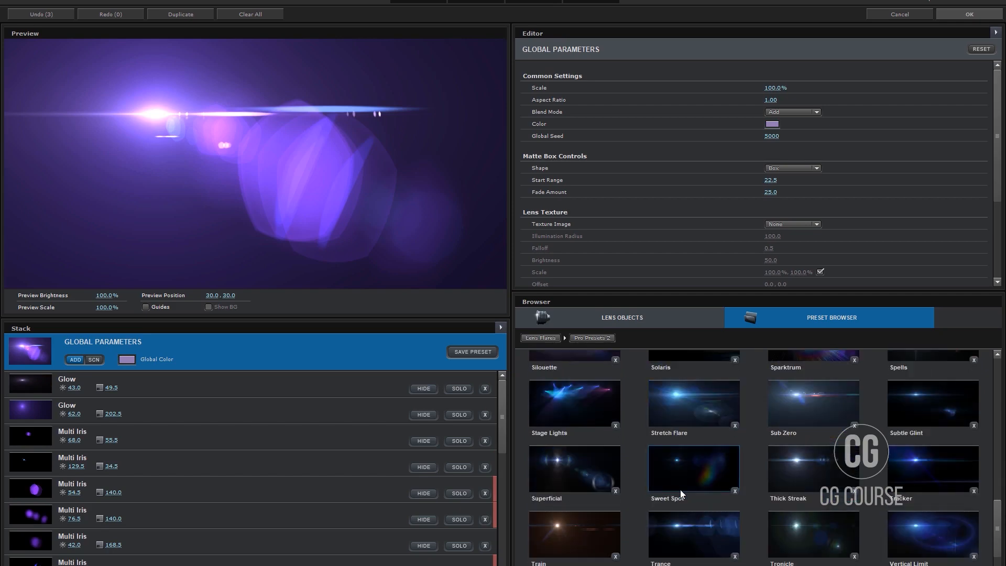
scroll(680, 490, down, 1)
click(684, 483)
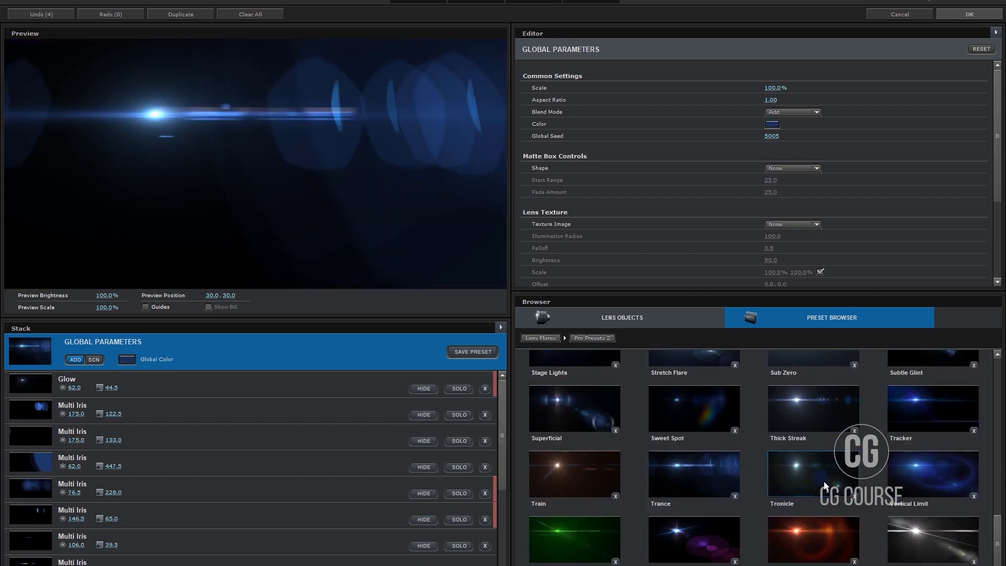
click(898, 468)
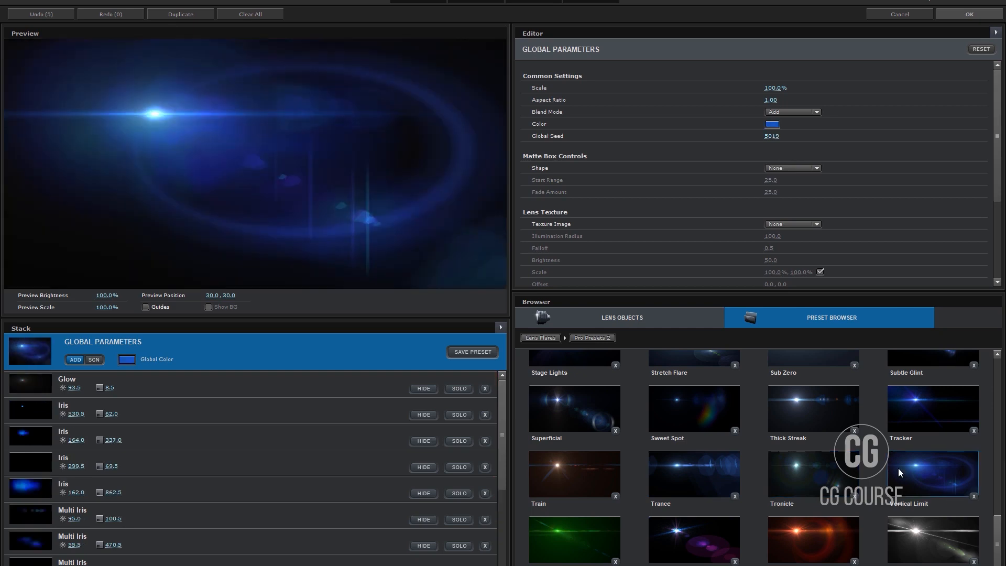
- Toggle the Iris element with scale 862.5 to check its contribution, and delete it from the flare stack
drag(502, 413, 501, 422)
click(424, 474)
click(424, 474)
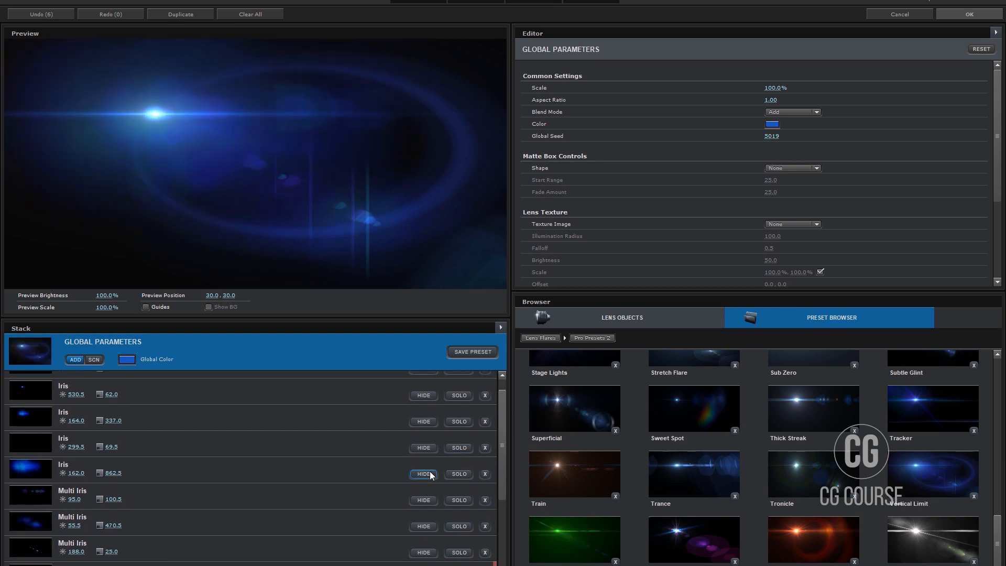
click(485, 474)
- Delete the Multi Iris element with scale 247.0 and the two Hoop elements with brightness 50.5 from the stack
scroll(329, 464, down, 1)
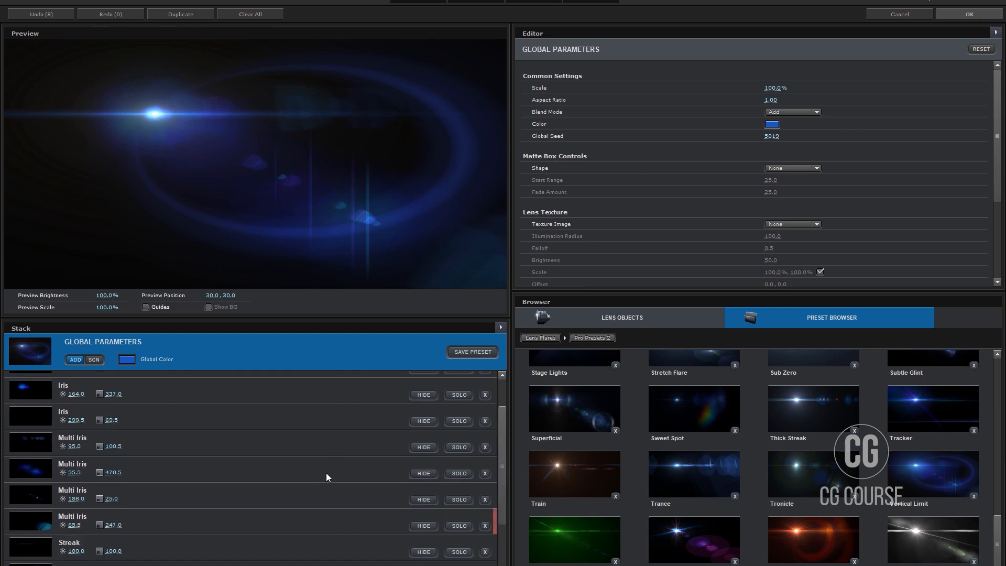
click(310, 517)
click(424, 525)
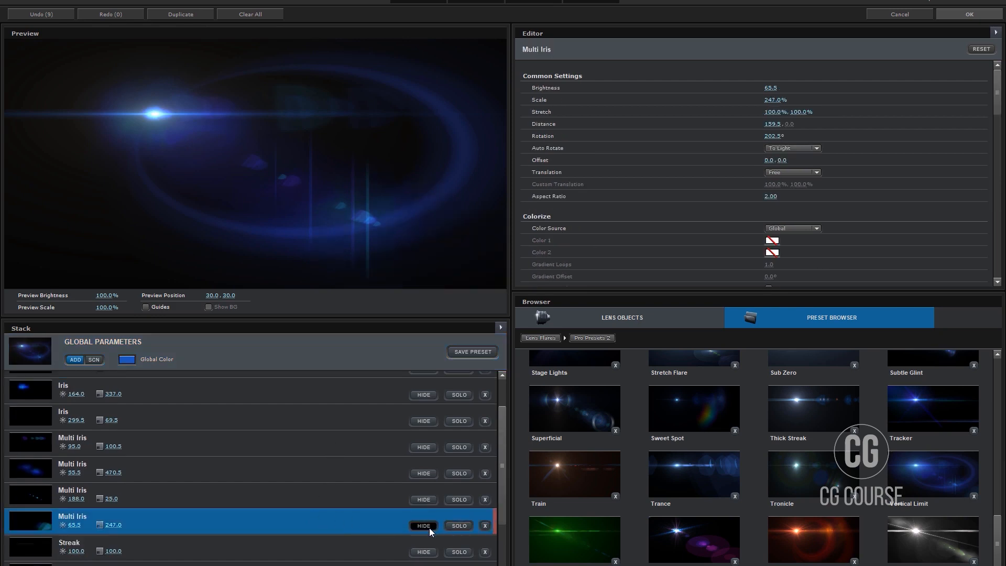
click(429, 526)
click(484, 526)
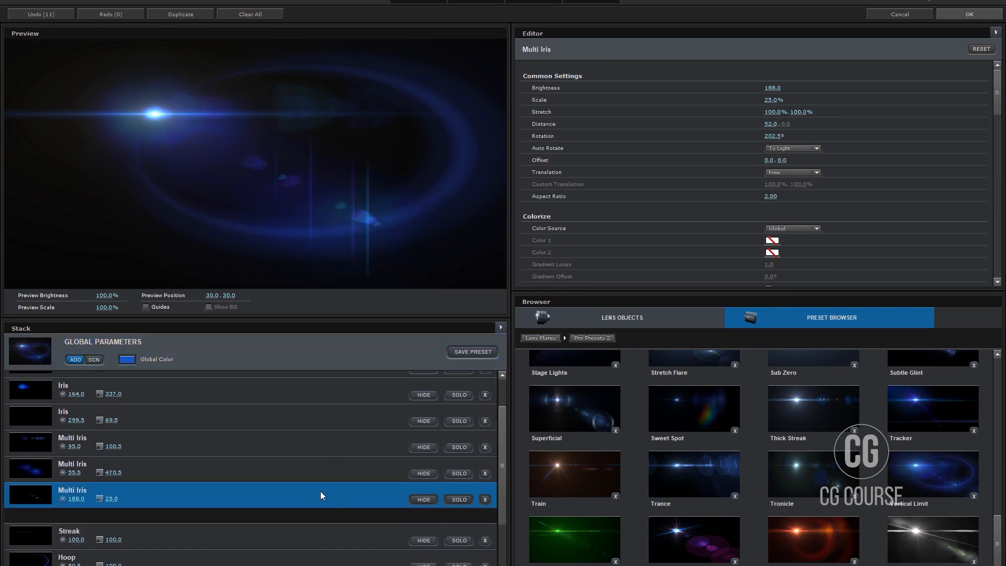
scroll(320, 491, down, 2)
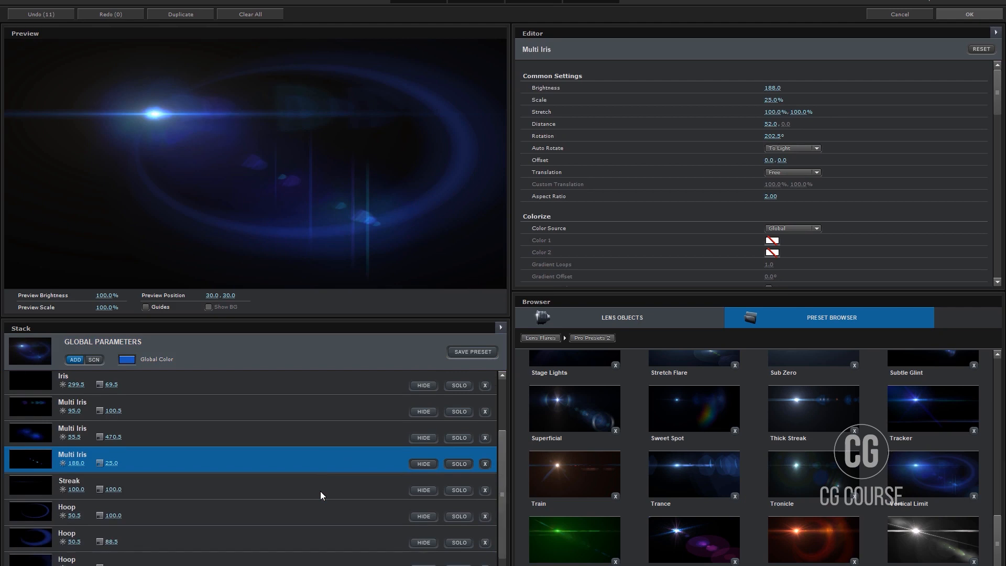
click(485, 520)
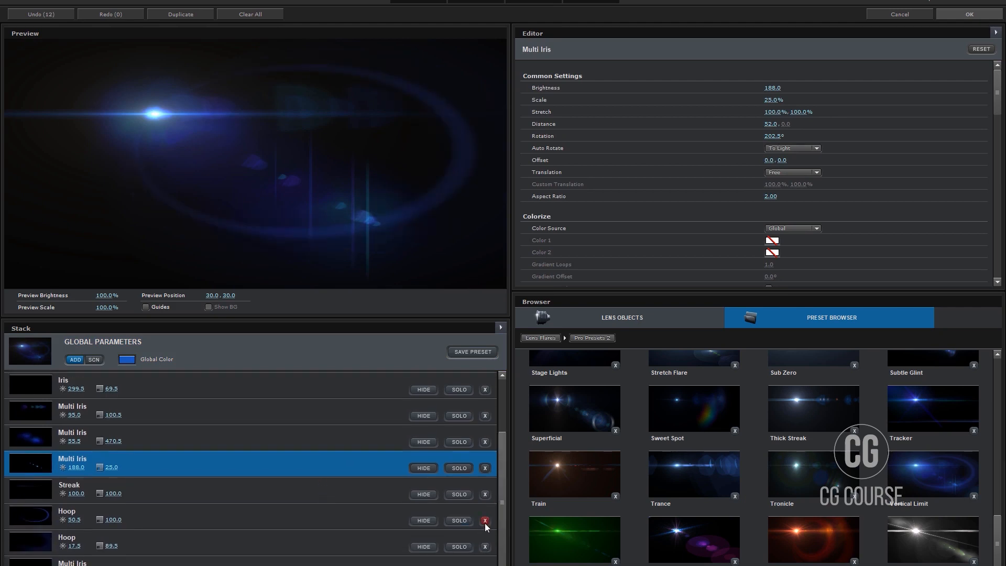
click(485, 522)
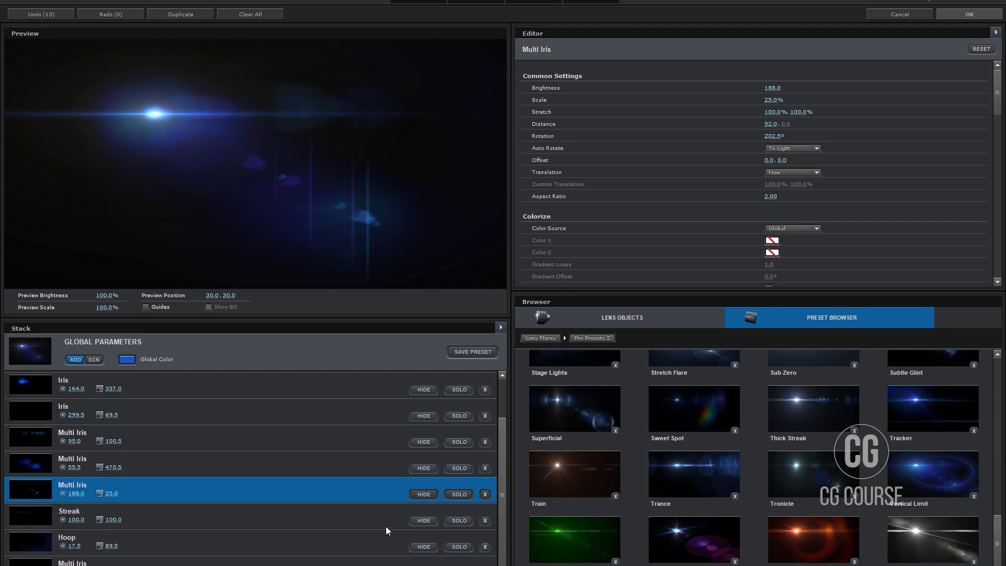
- Delete the Glow element and the two Multi Iris elements with scales 100.5 and 470.5 from the flare stack
scroll(386, 526, up, 2)
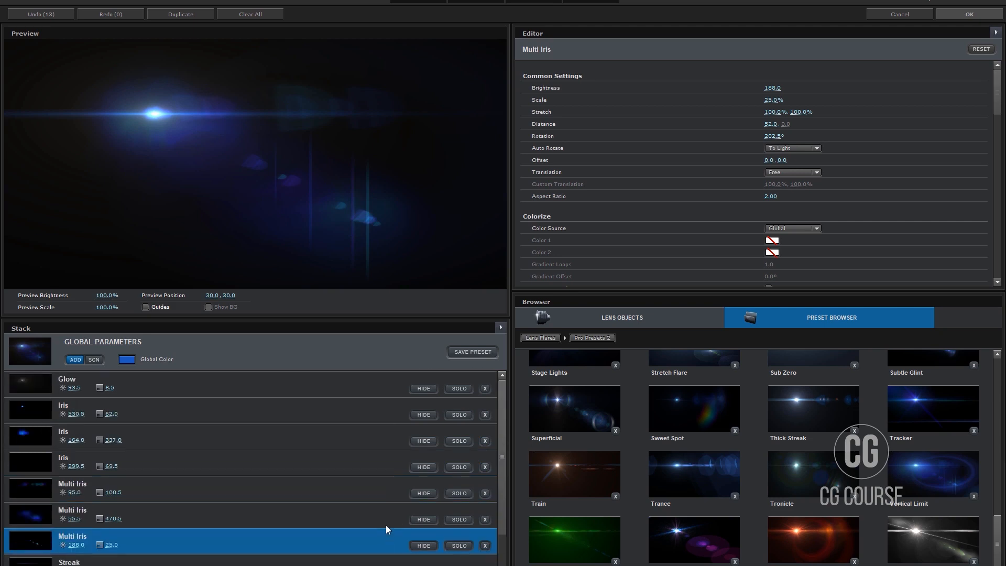
click(424, 391)
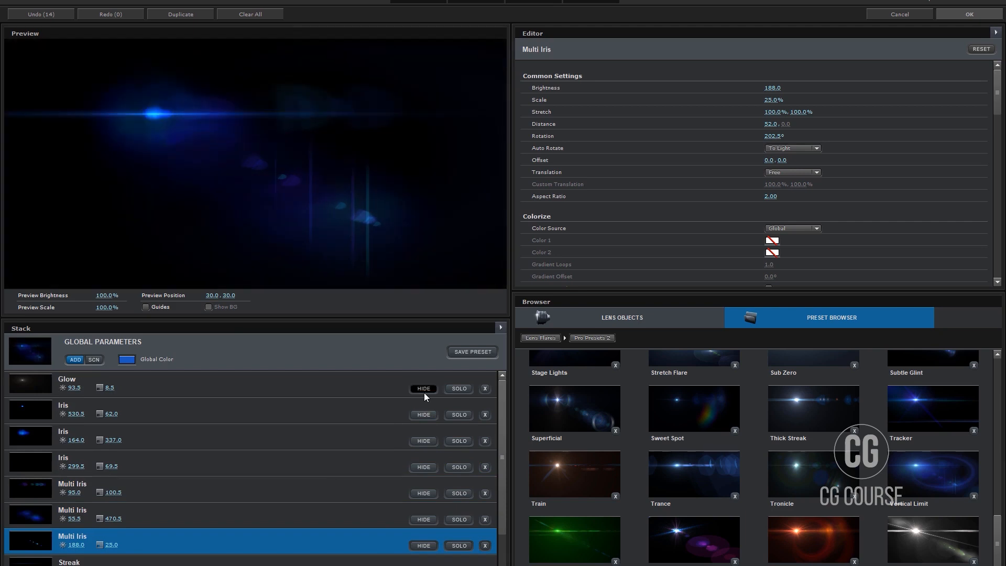
click(486, 389)
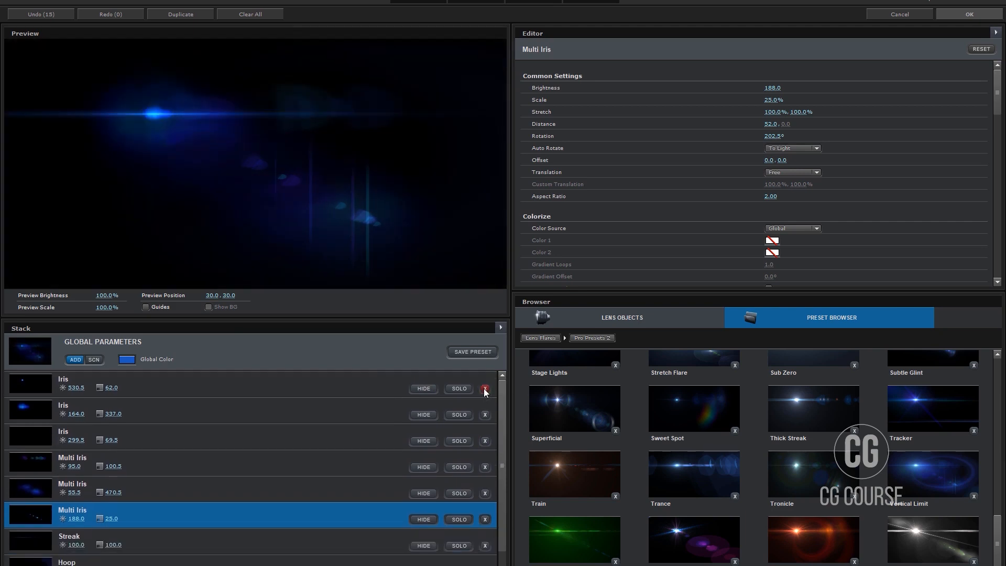
click(485, 467)
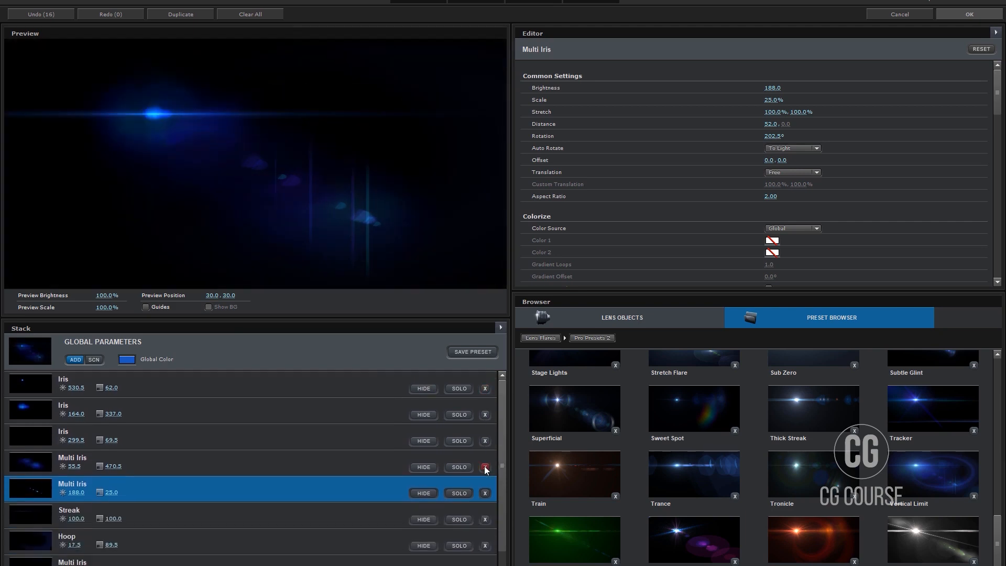
click(223, 471)
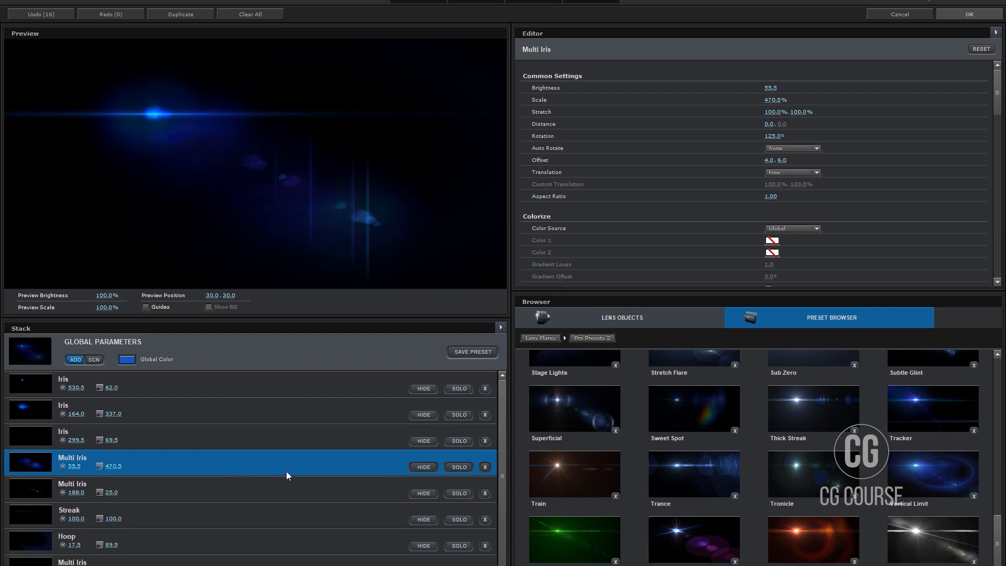
click(486, 467)
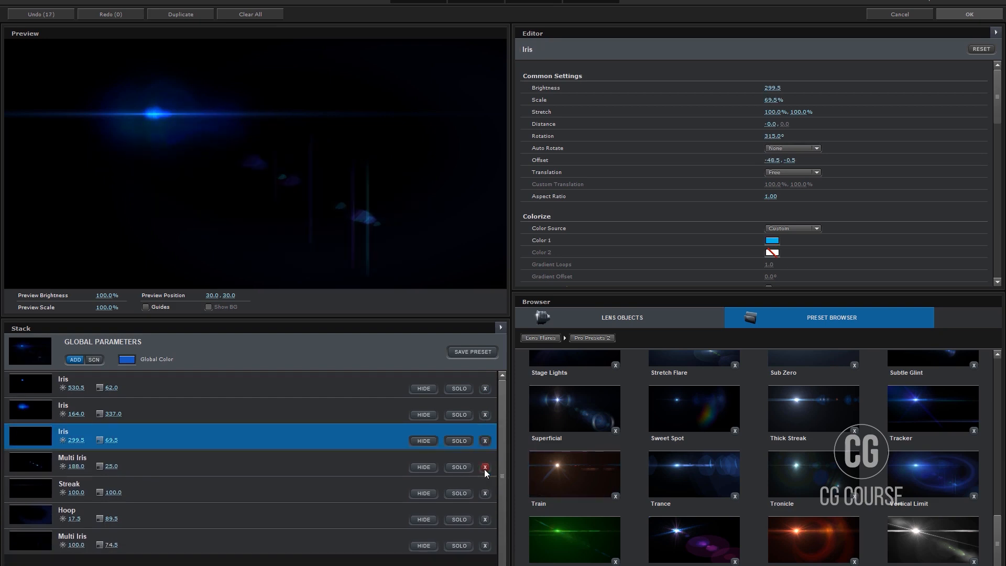
- Delete the Iris with scale 337.0 and the Multi Iris with scale 25.0, and accept the customized flare
click(424, 415)
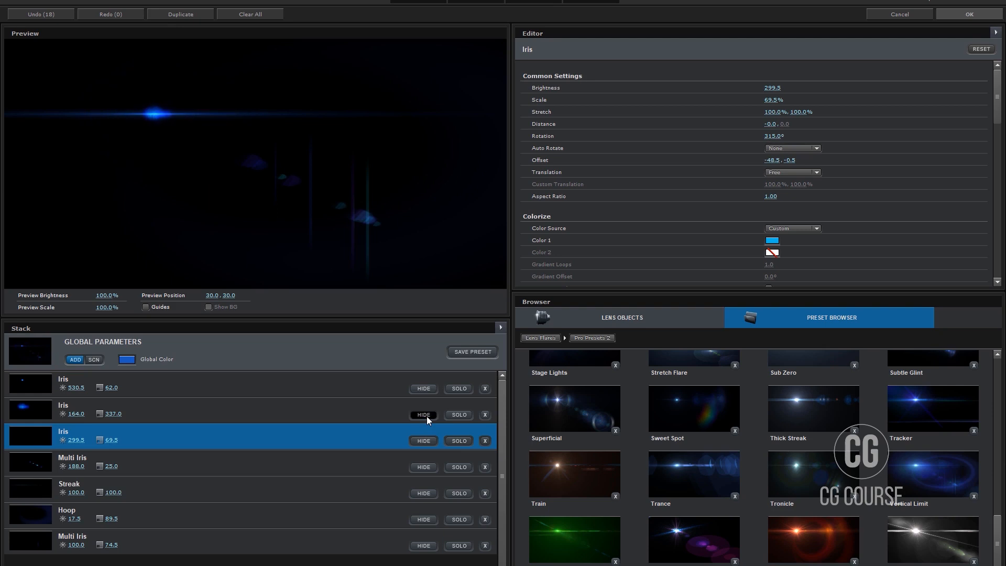
click(424, 415)
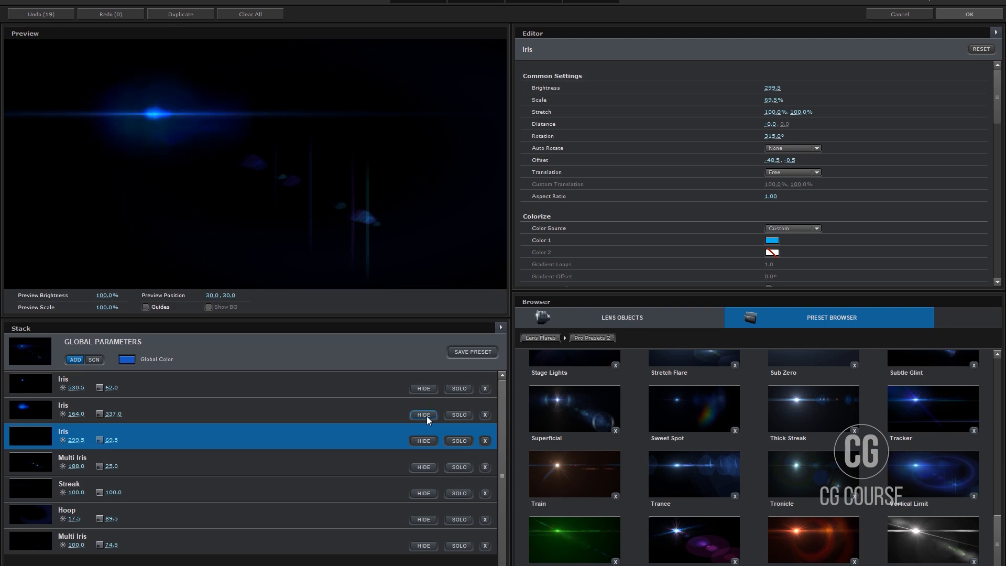
click(485, 414)
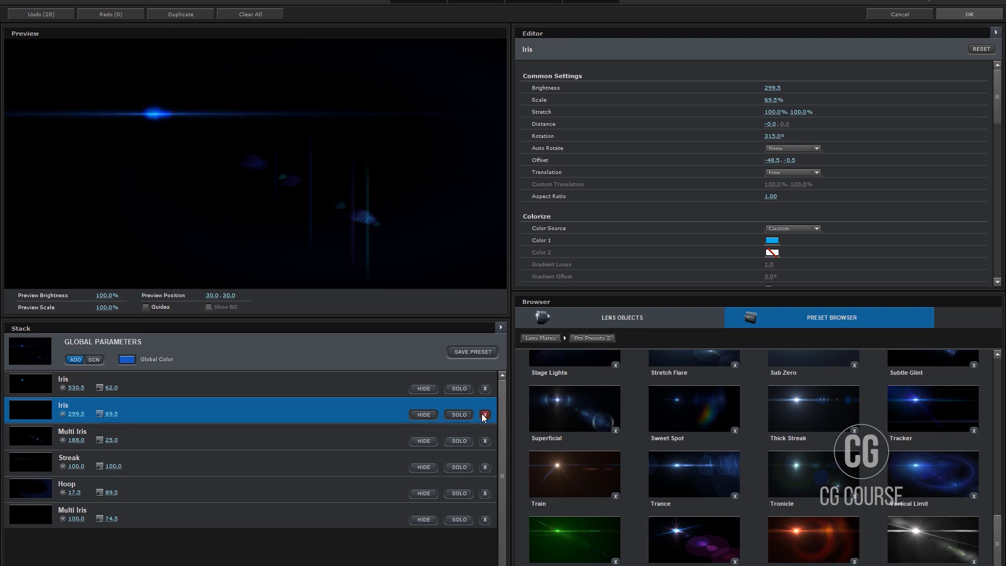
click(336, 439)
click(424, 441)
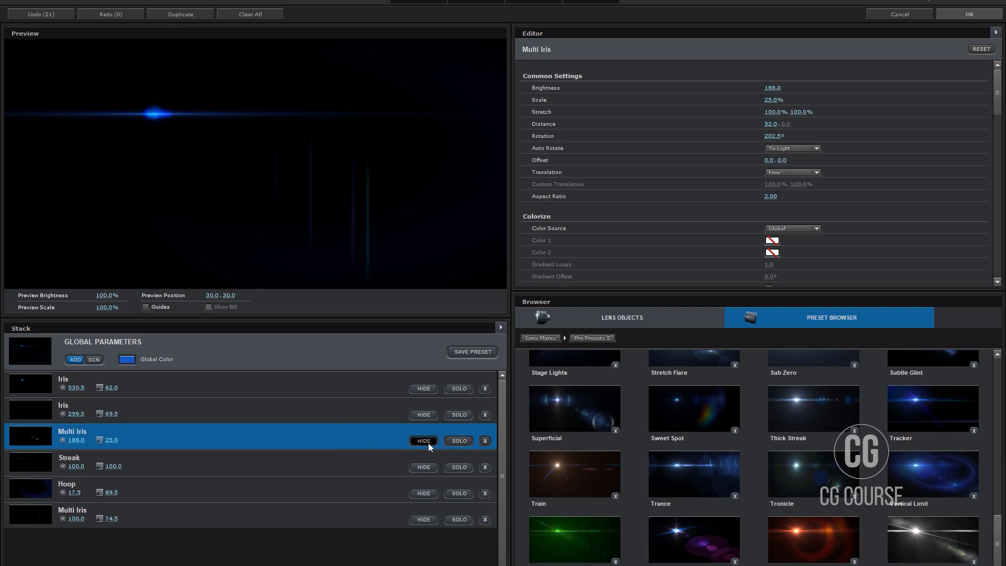
click(424, 441)
click(485, 441)
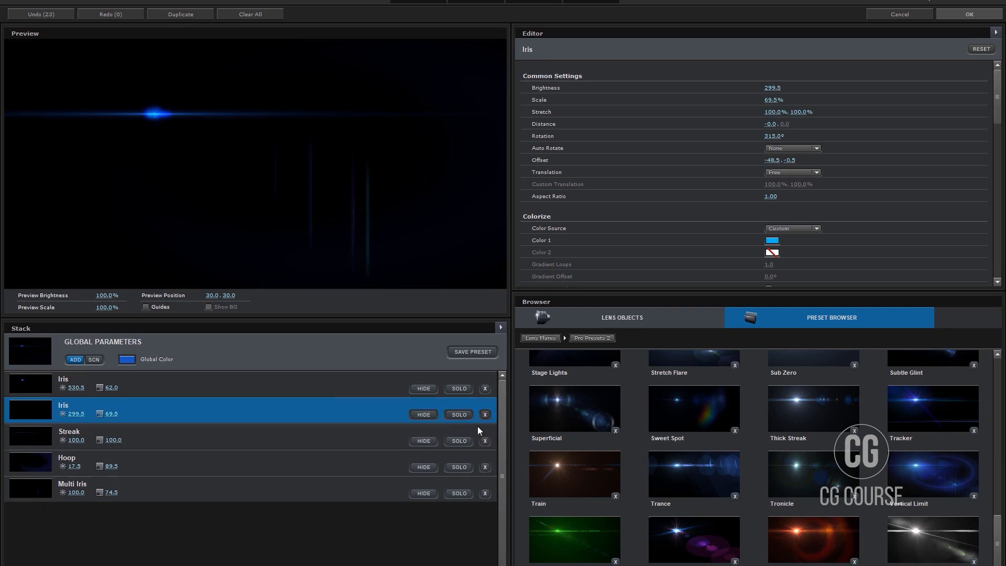
click(961, 16)
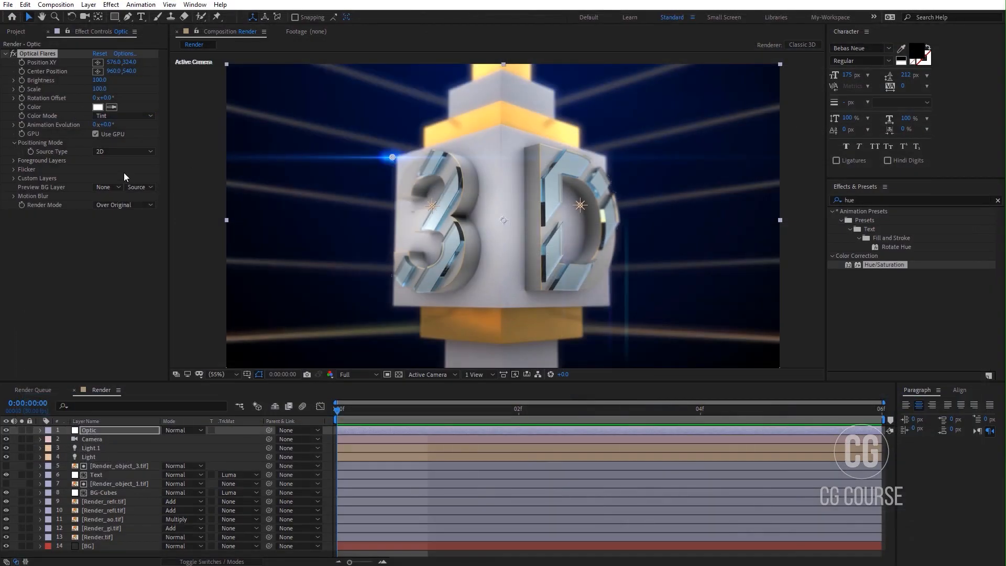
- Set the flare's positioning Source Type to Track Lights and collapse the Optic layer's properties
click(118, 153)
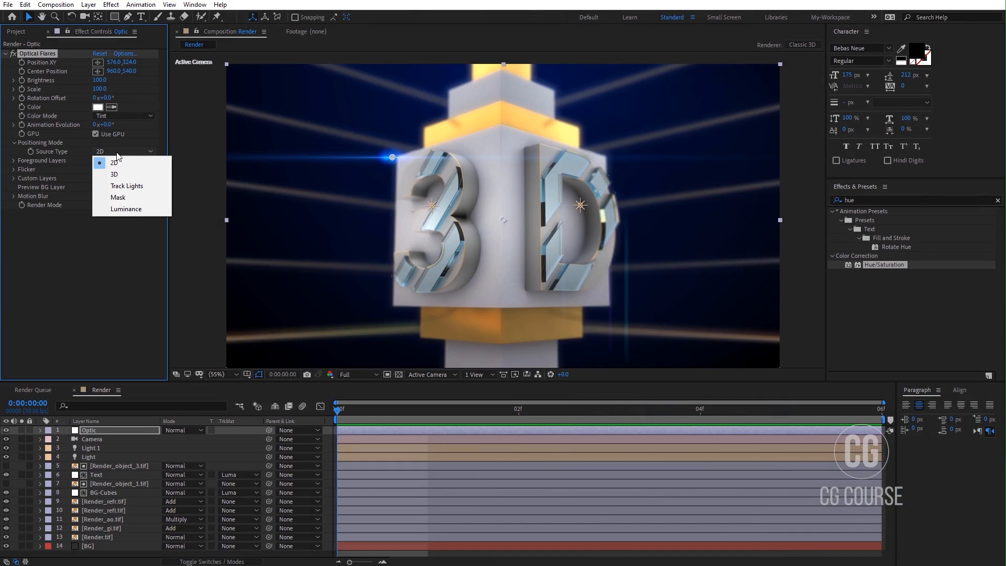
click(125, 185)
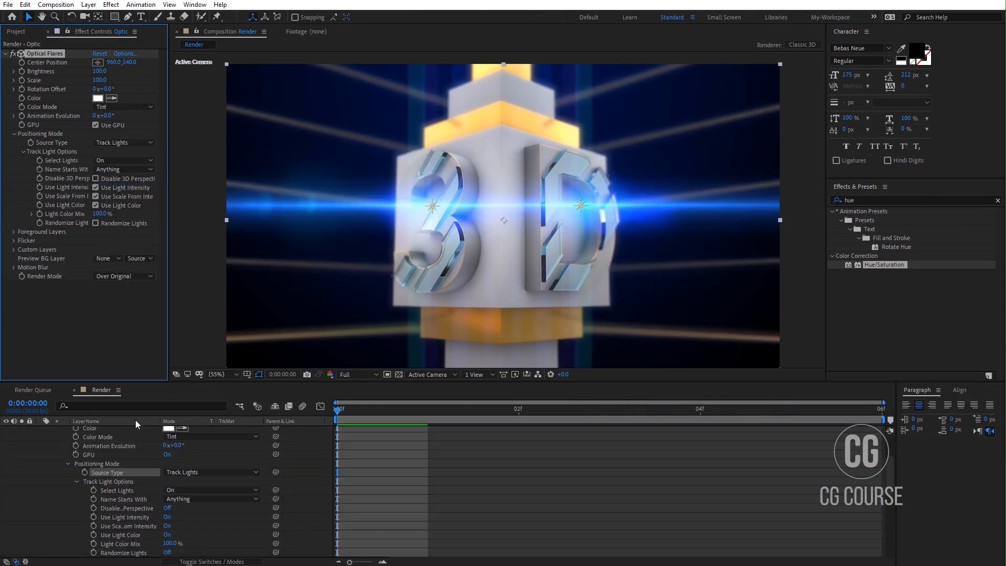
scroll(85, 436, up, 3)
click(40, 432)
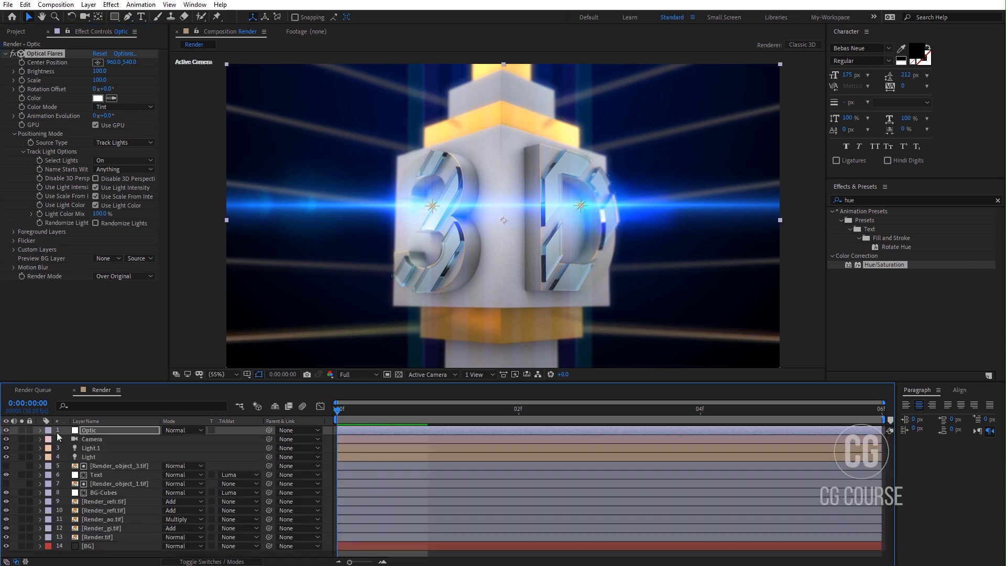
- Move the Light.1 layer straight up to the upper edge of the digit 3
click(98, 448)
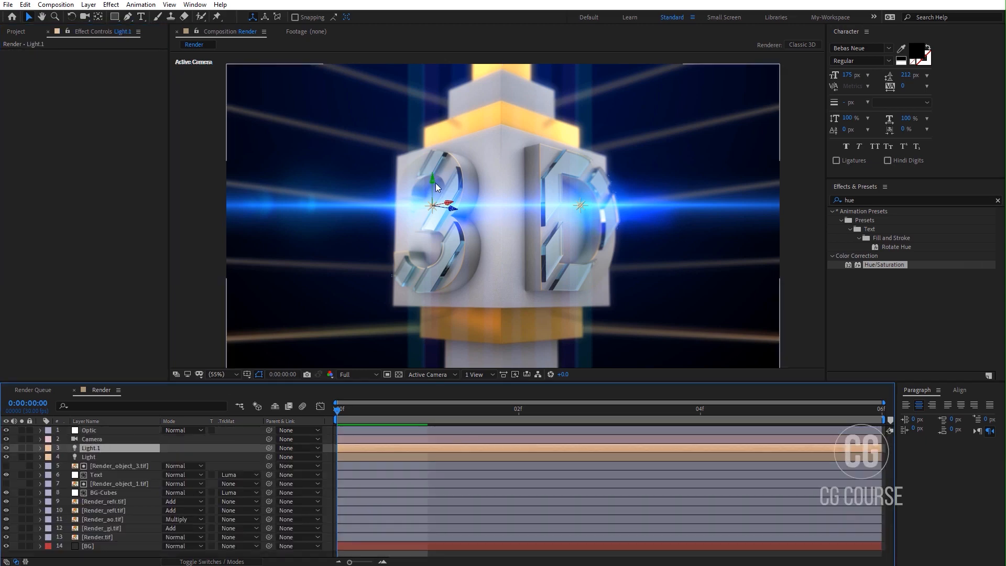
drag(433, 178, 432, 163)
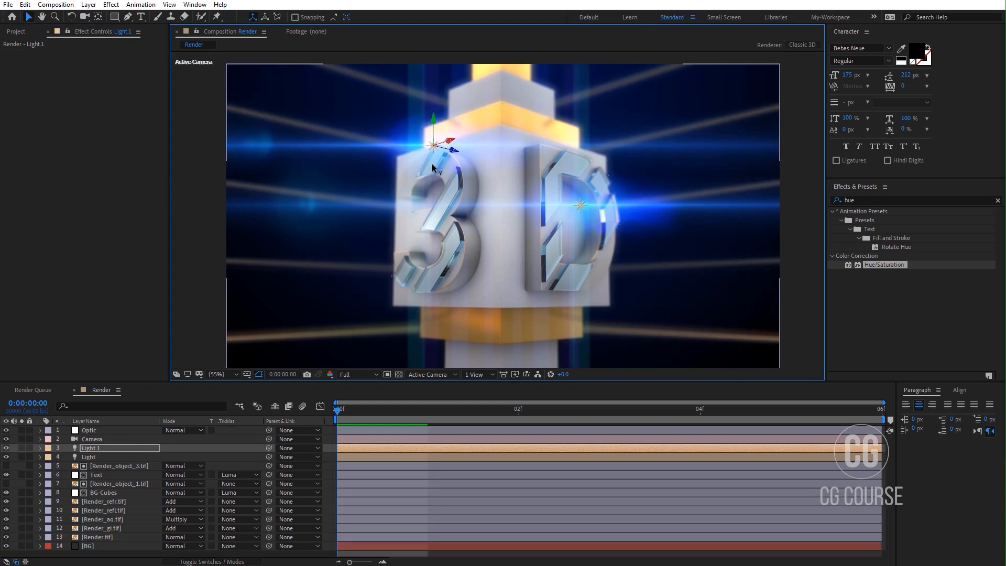
- Move the Light layer down to the letter D's lower edge and right toward the cube's lower-right corner
click(130, 458)
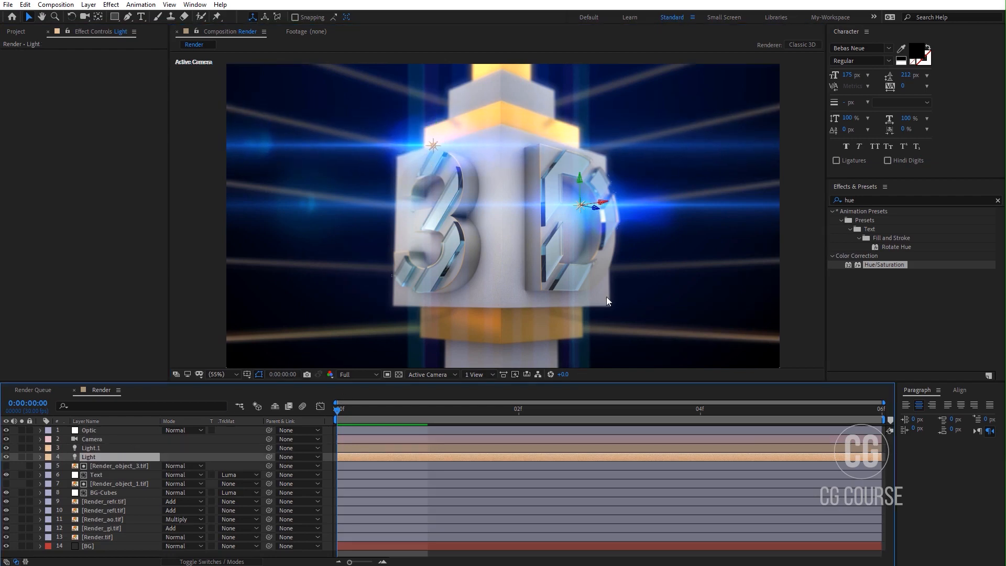
drag(579, 180, 583, 202)
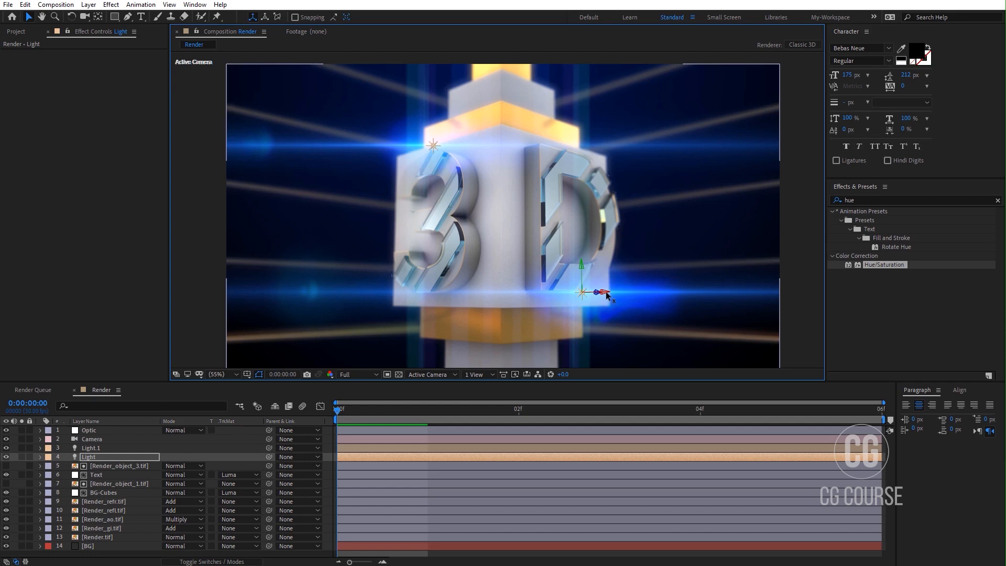
drag(606, 298, 621, 295)
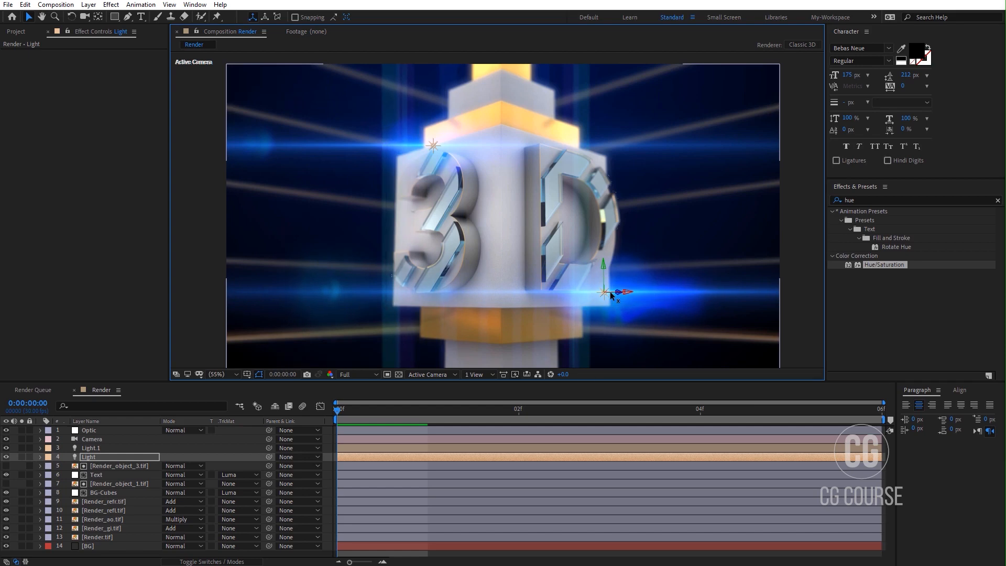
- Reposition the Light.1 layer slightly left, at the upper edge of the digit 3
click(93, 448)
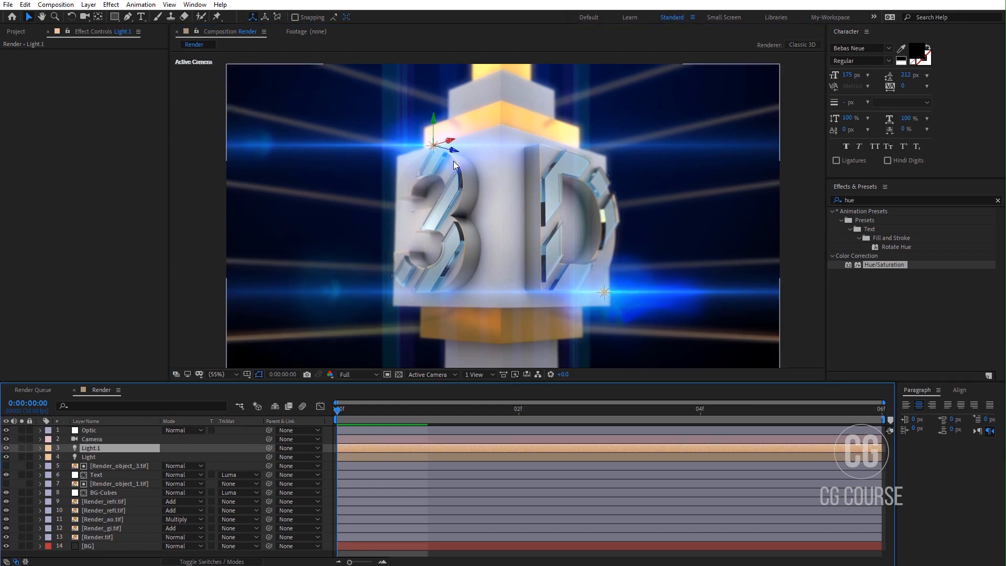
drag(453, 150, 448, 150)
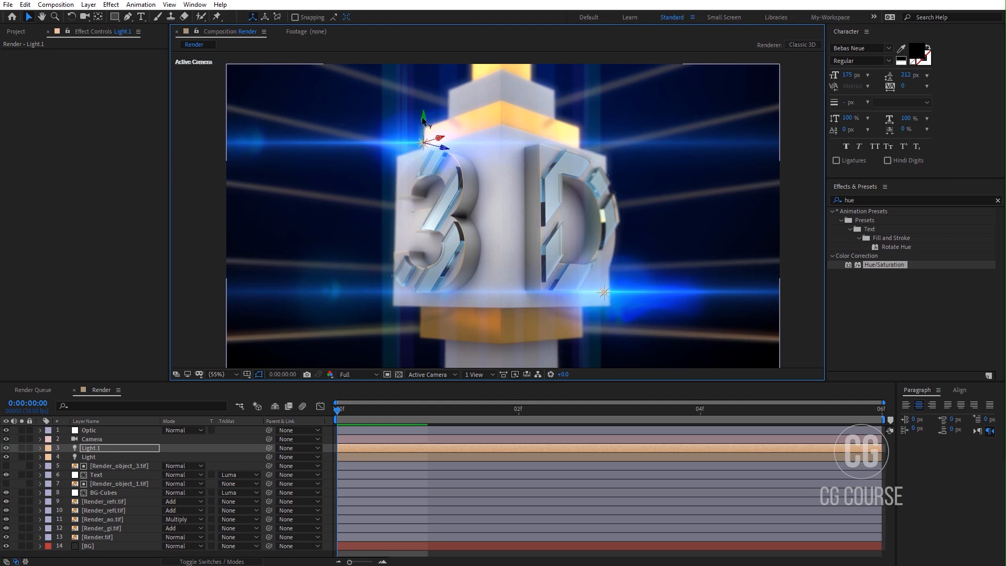
drag(423, 112, 422, 118)
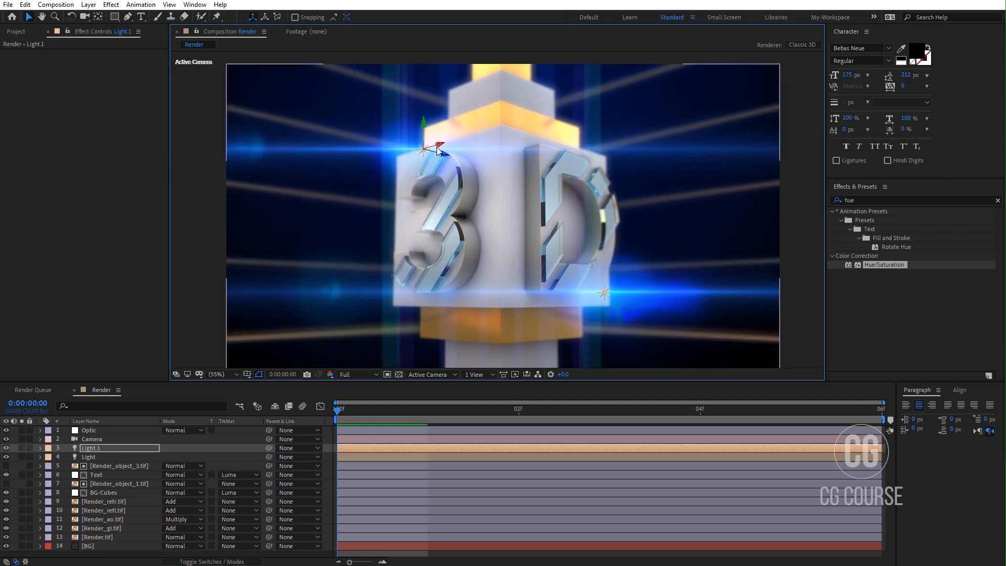
drag(437, 146, 445, 150)
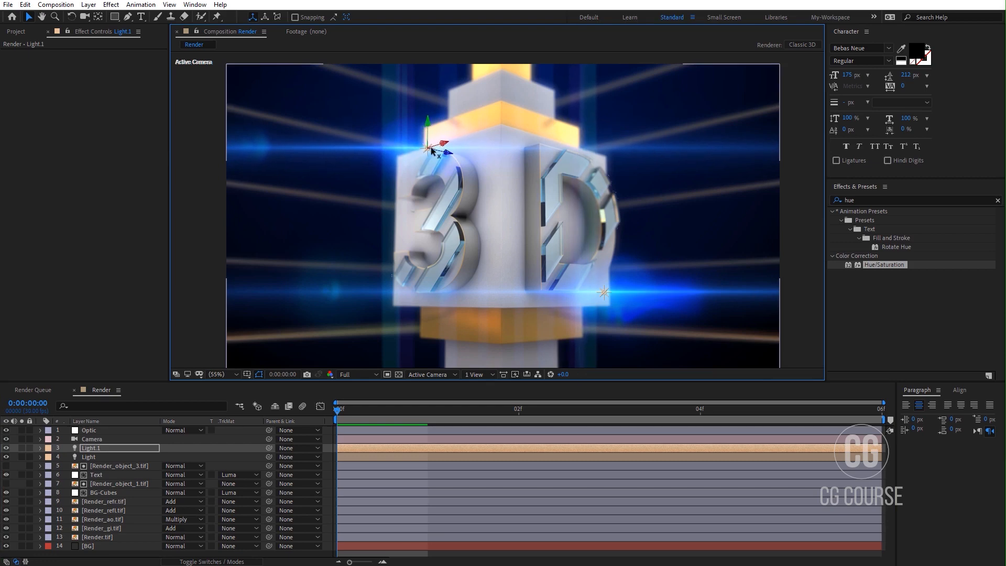
- Shift the Light layer slightly left along the lower edge of the letter D
click(105, 456)
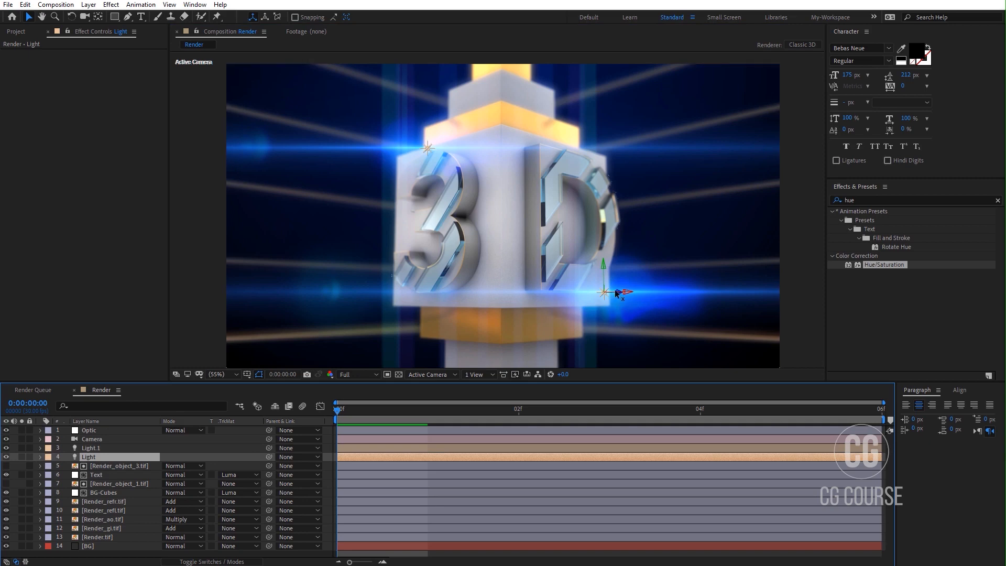
drag(620, 293, 615, 291)
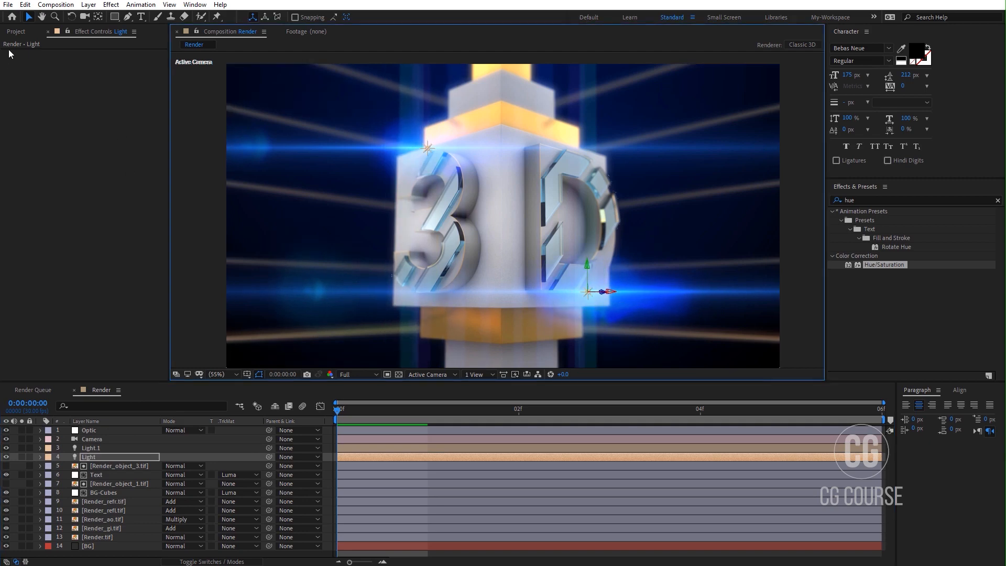
- Create a new adjustment layer above all other layers and rename it CC
click(17, 33)
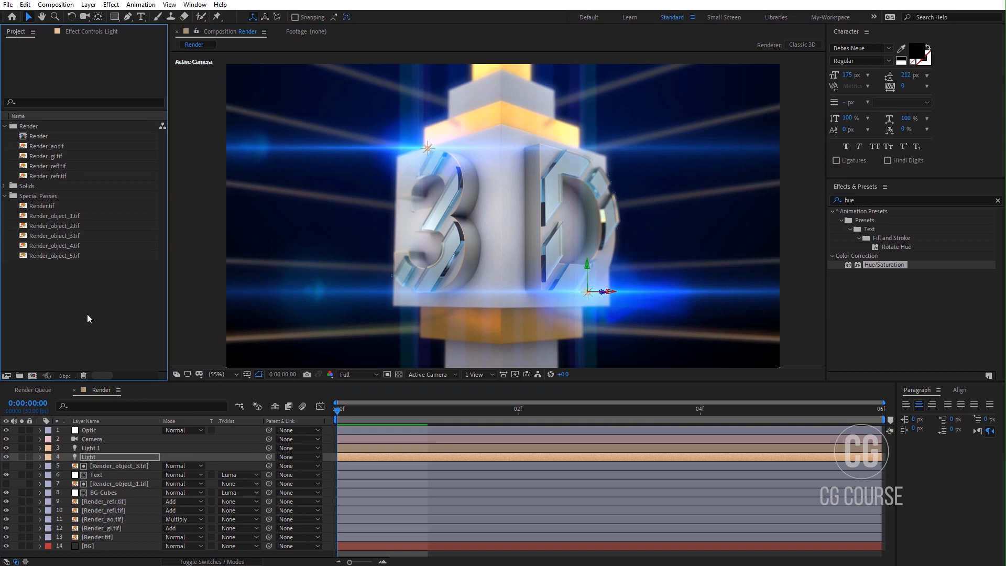
click(117, 552)
right_click(117, 554)
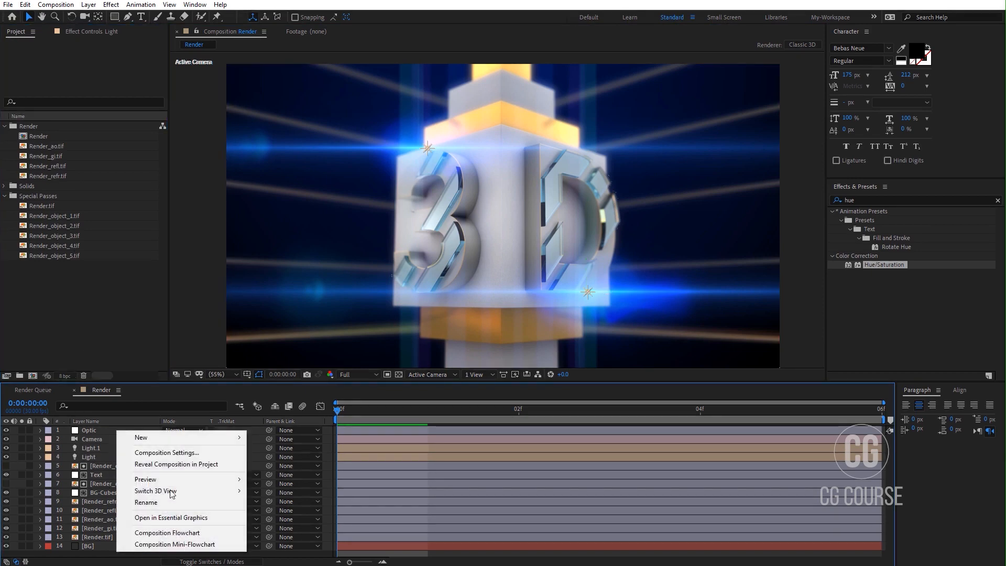
mouse_move(199, 439)
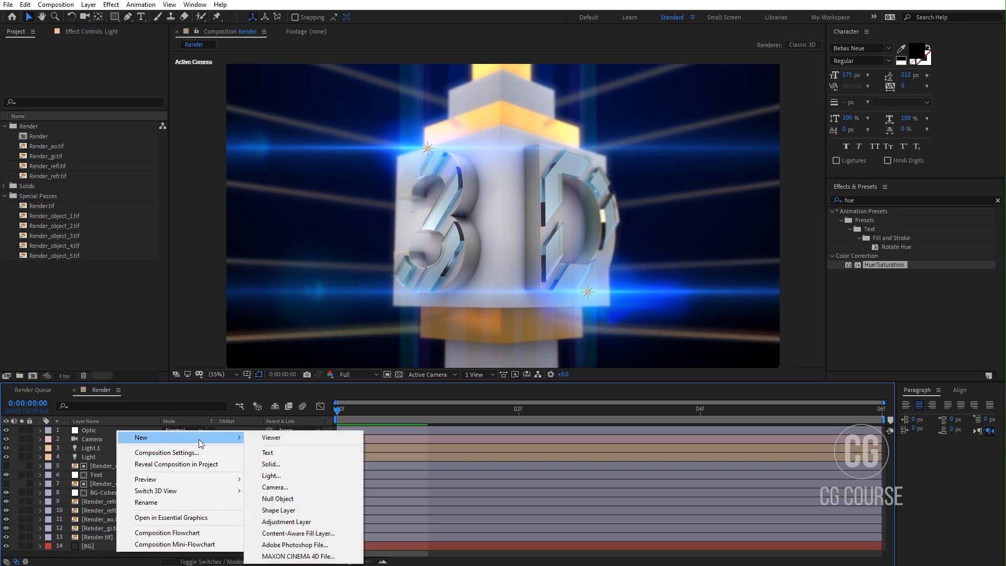
click(286, 522)
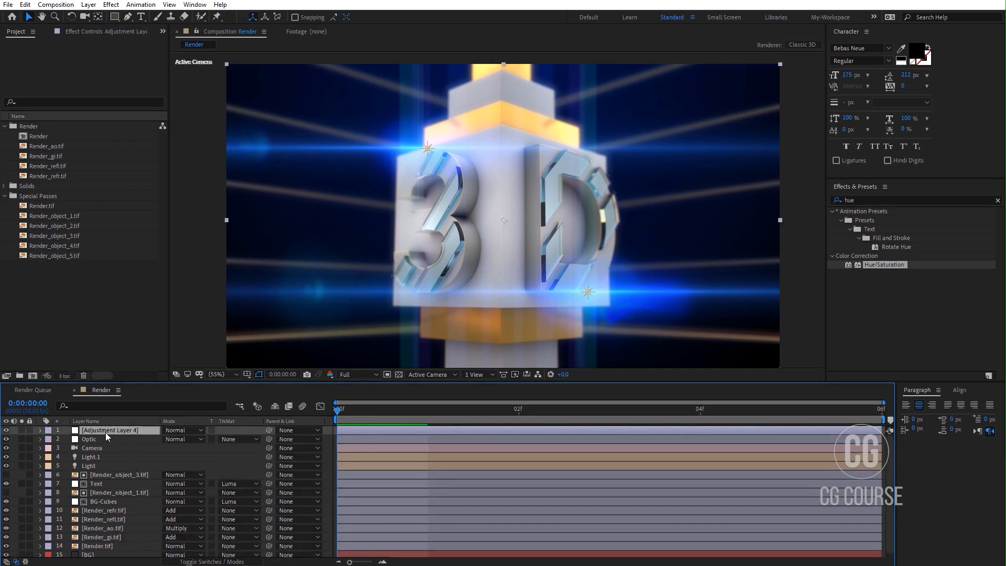
key(Return)
key(Return)
- Apply the RG Magic Bullet Looks effect to the CC adjustment layer
click(110, 6)
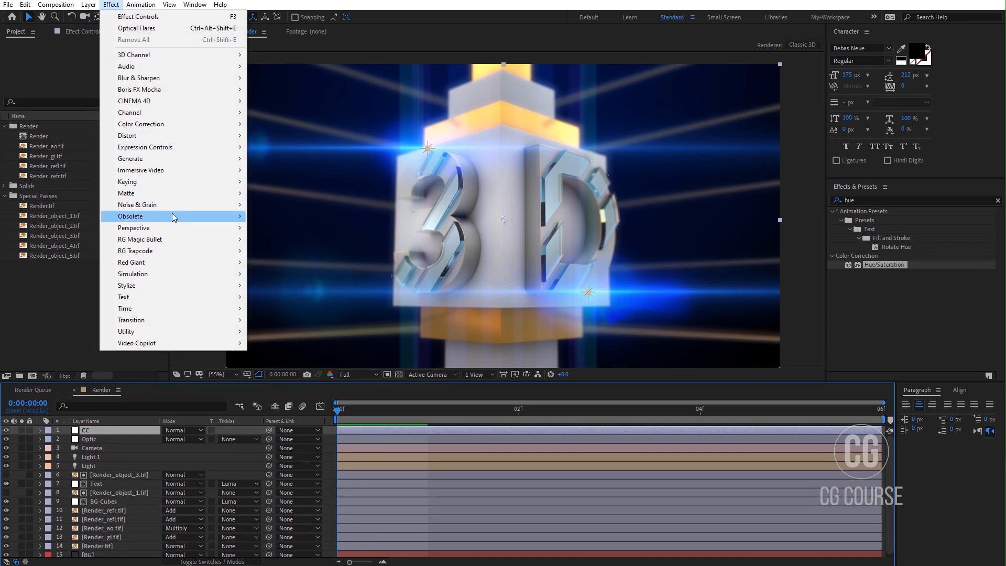
mouse_move(176, 241)
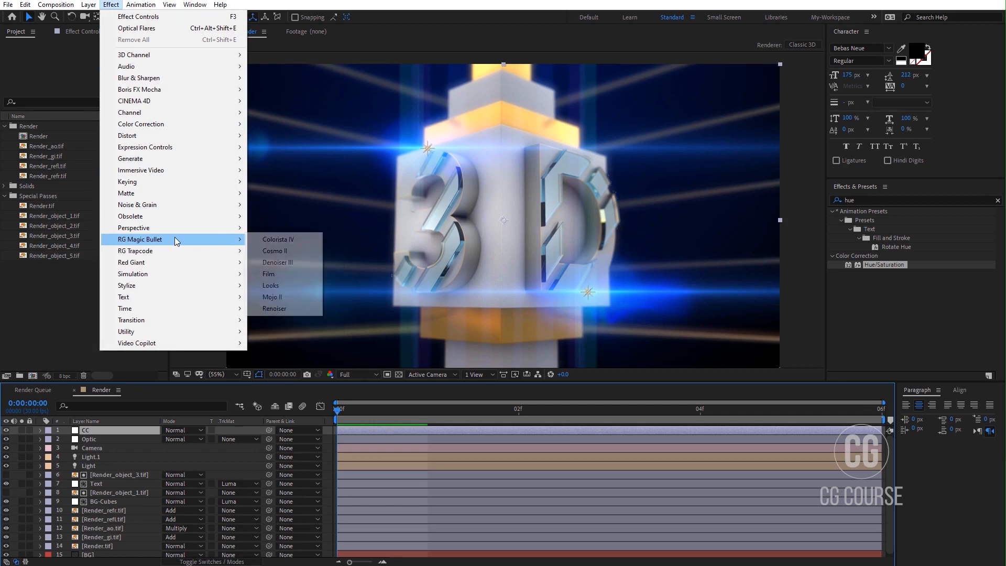
click(277, 287)
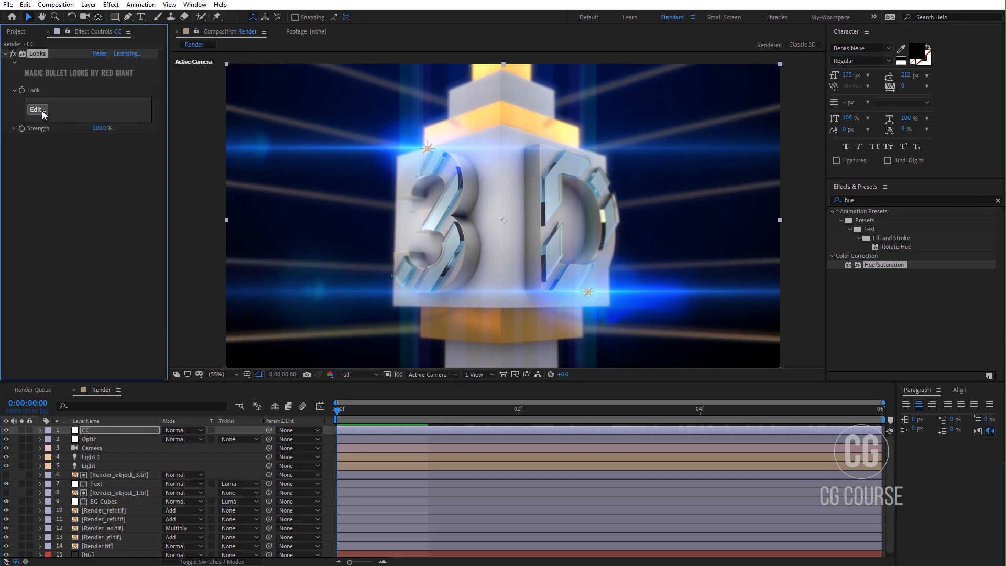
- Try the Simple Video Grading and 4 Way Video Grading looks, and accept the Colorista Grading look for the CC layer
click(37, 110)
click(36, 110)
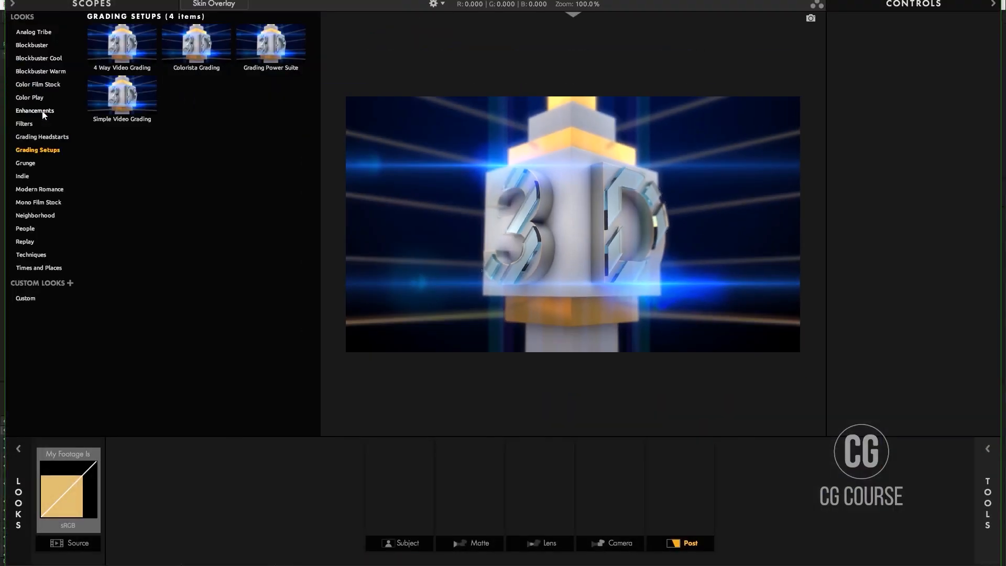
click(124, 96)
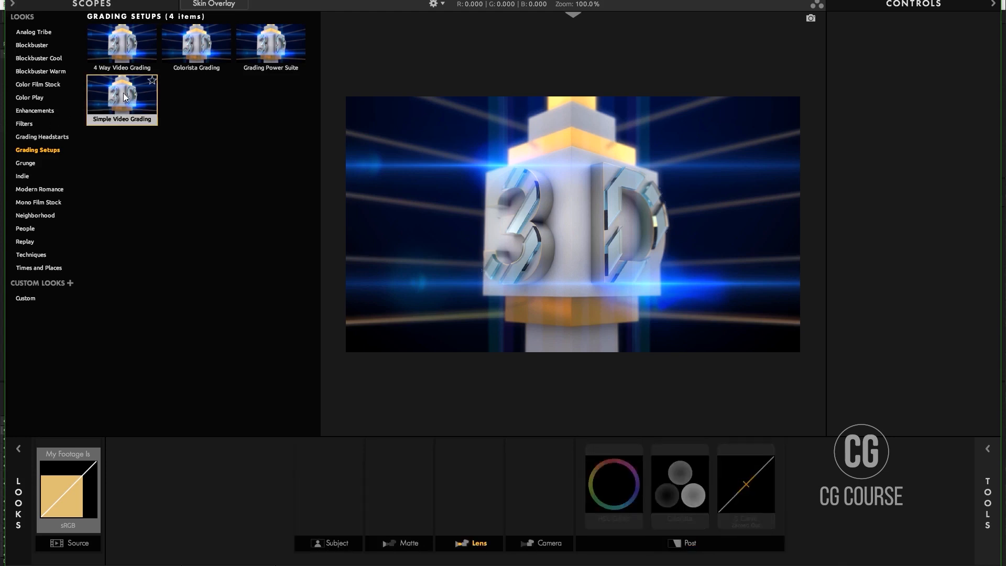
click(134, 50)
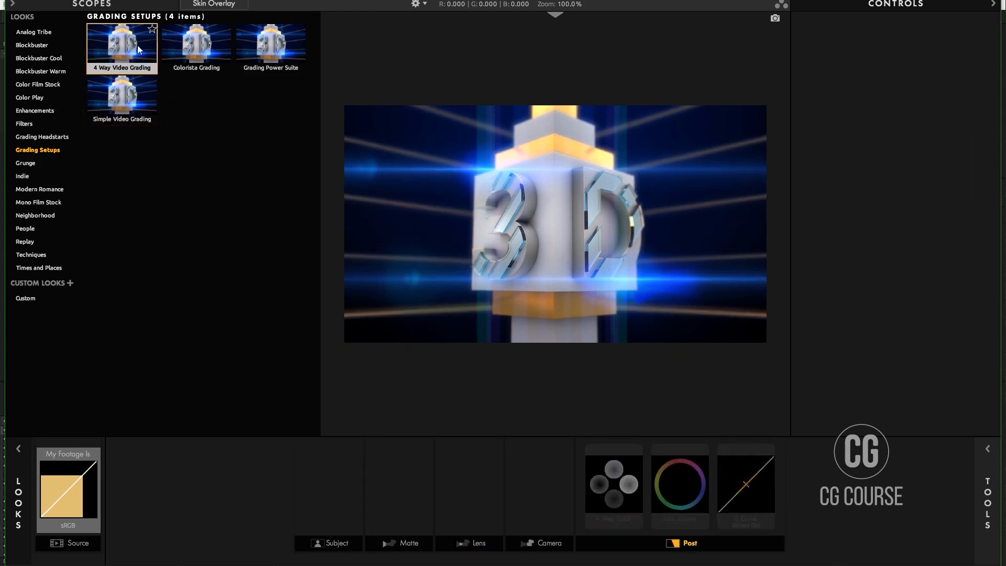
click(209, 43)
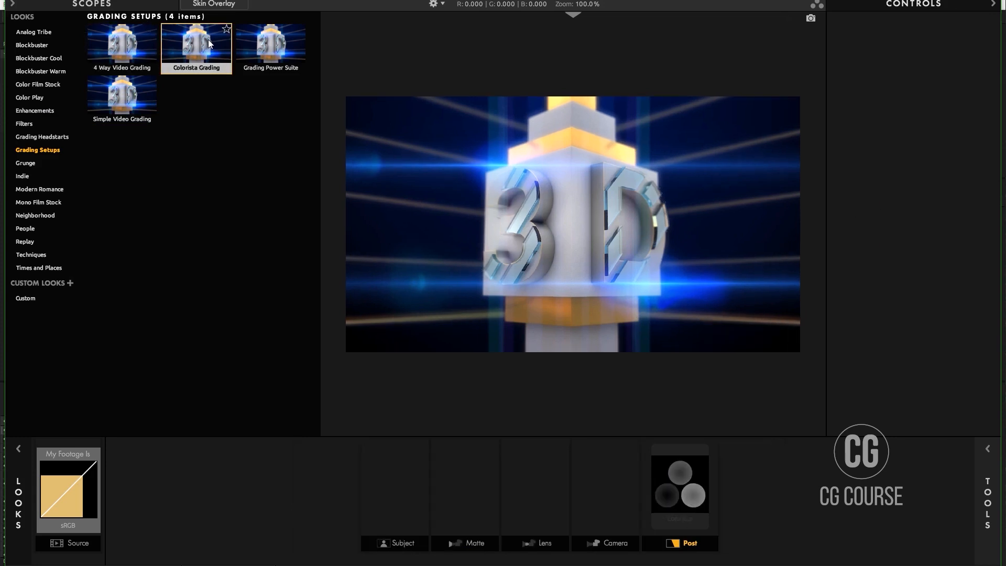
click(905, 564)
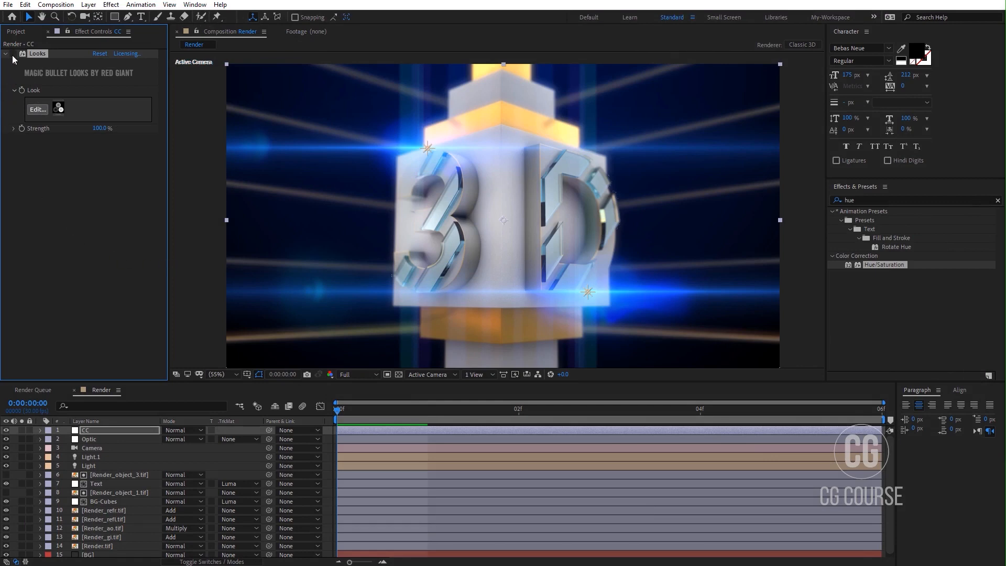
- Browse the look categories and apply the Fountain of Youth look from Enhancements to the CC layer
click(43, 109)
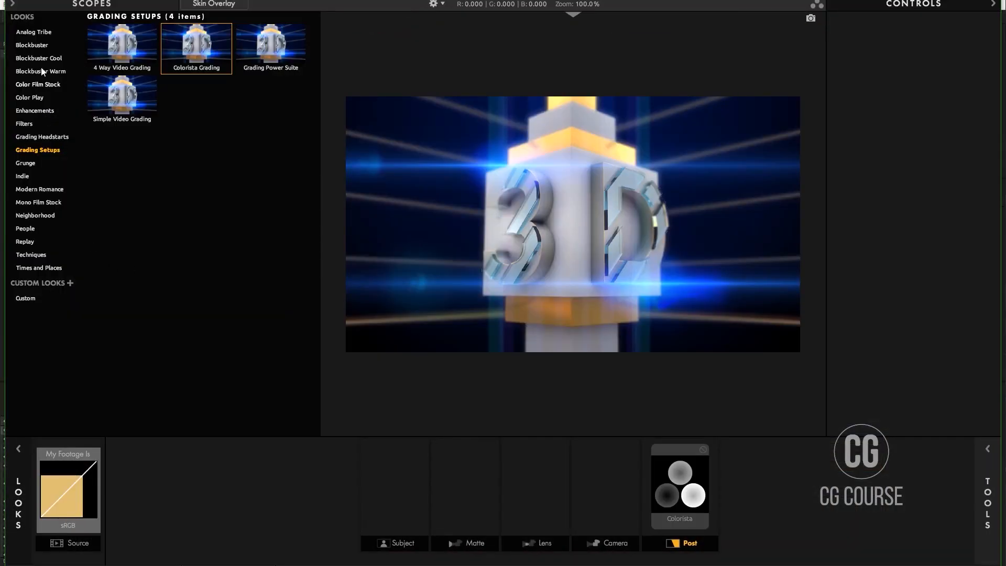
click(34, 32)
click(40, 46)
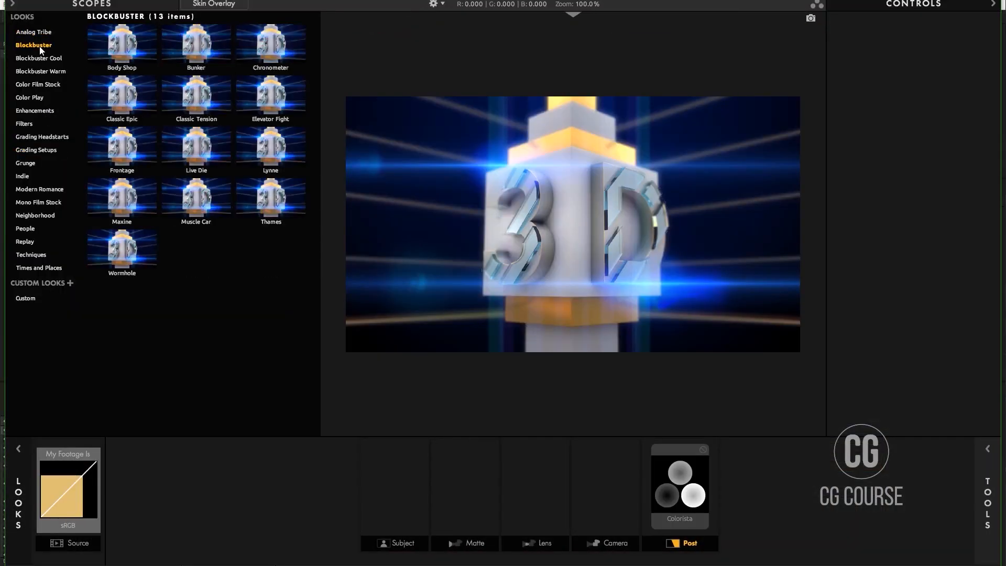
click(37, 60)
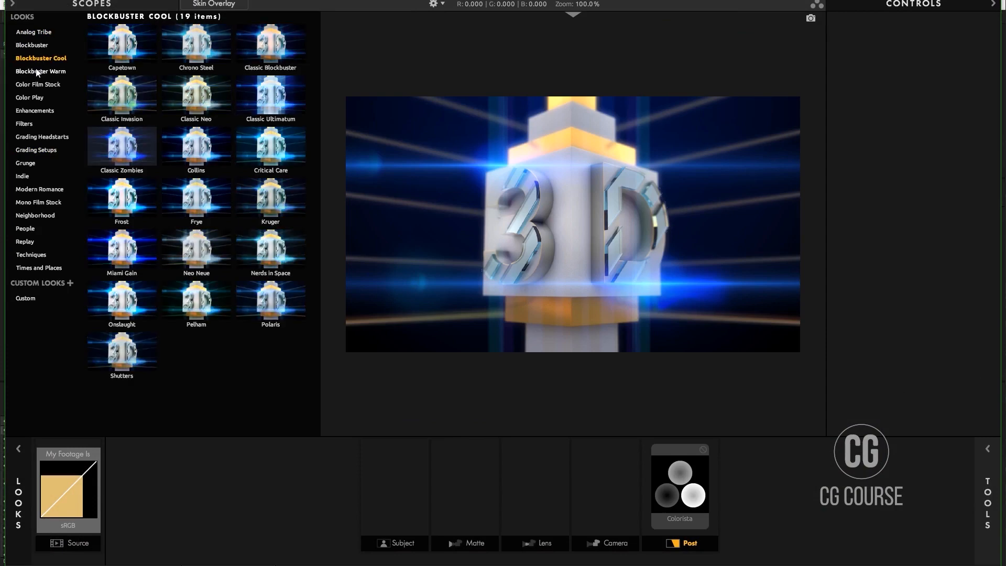
click(36, 71)
click(37, 85)
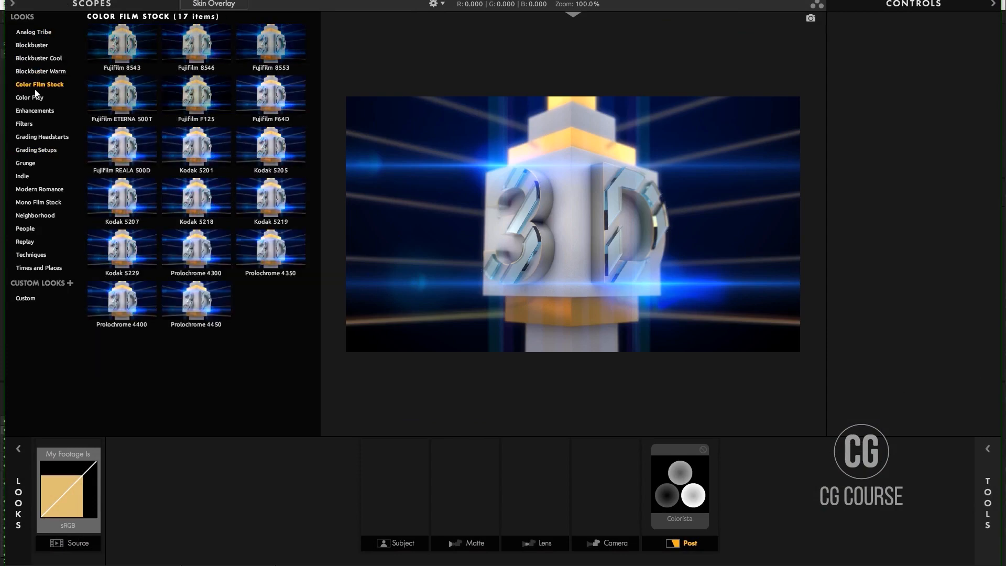
click(35, 100)
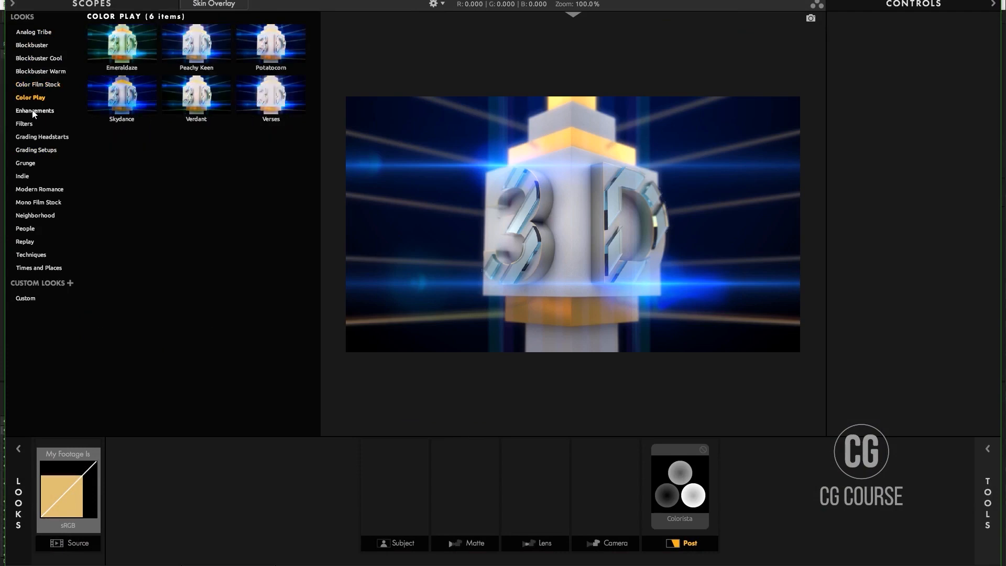
click(33, 111)
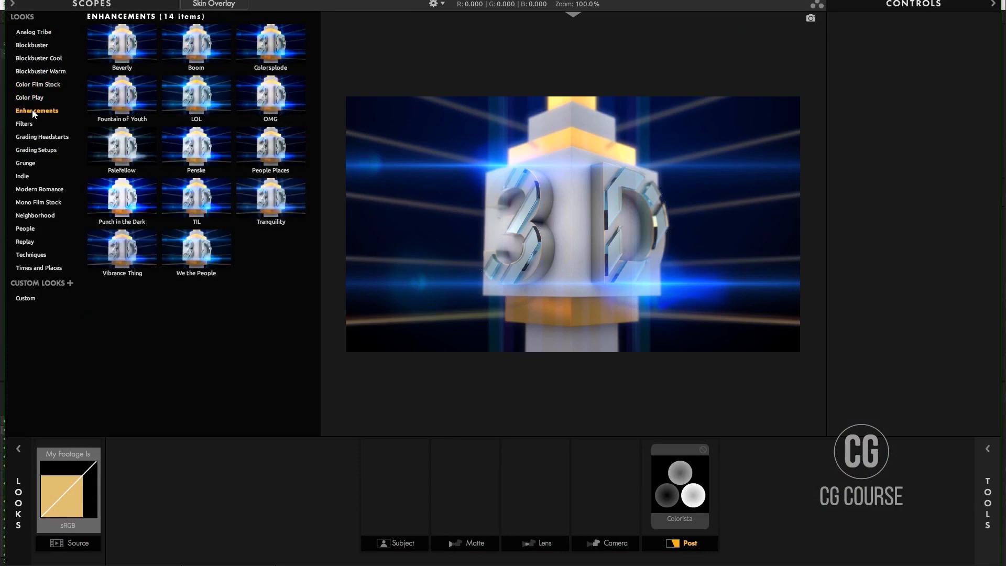
click(110, 94)
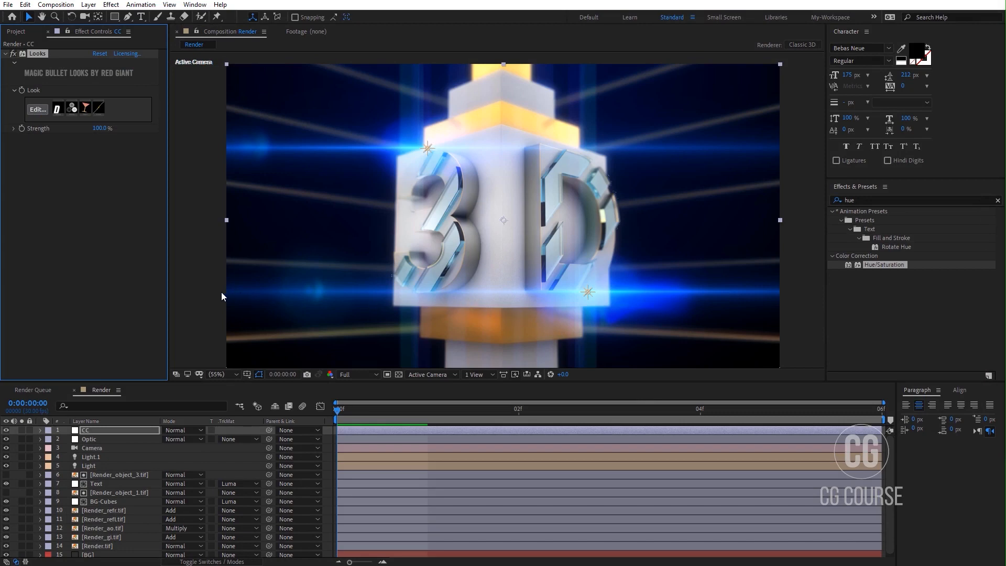
- Set the Optic layer's Optical Flares Brightness to 50 and Scale to 70
click(94, 440)
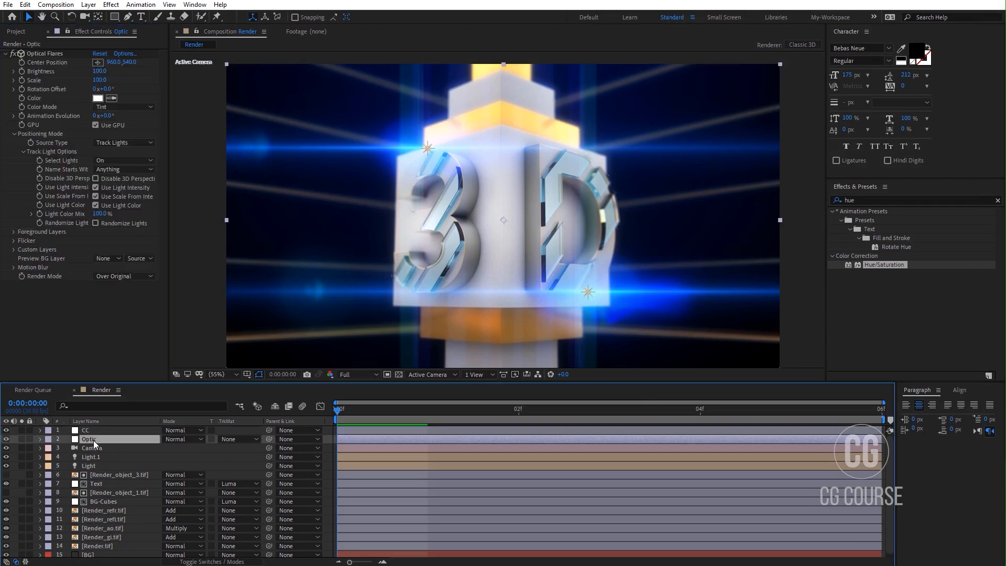
click(99, 72)
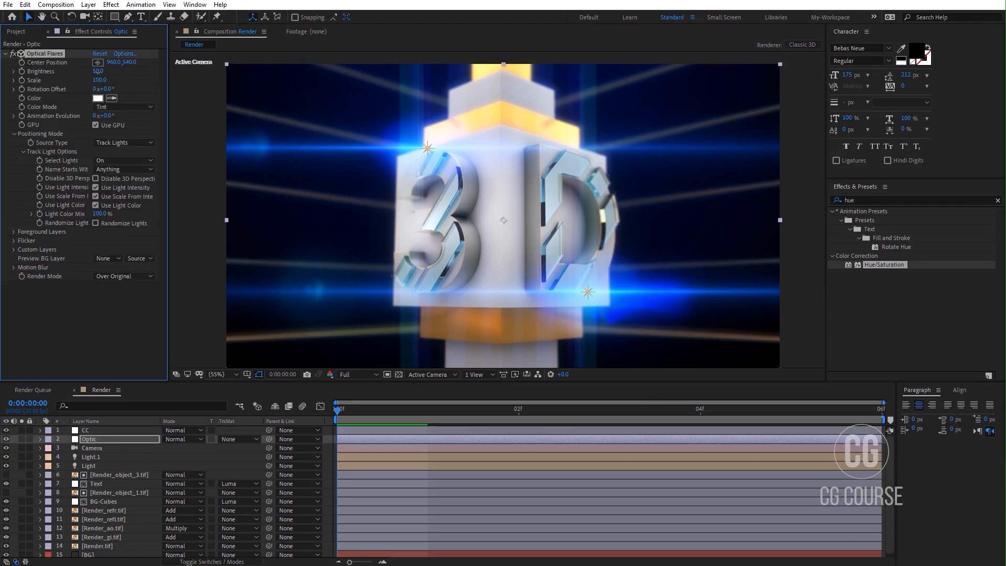
text(50)
key(Return)
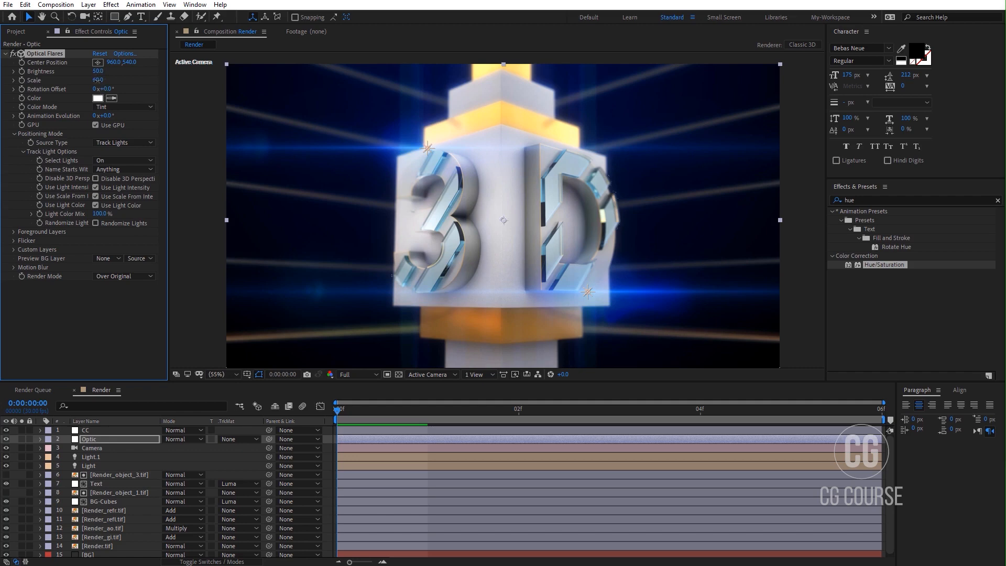
shift+drag(98, 80, 99, 81)
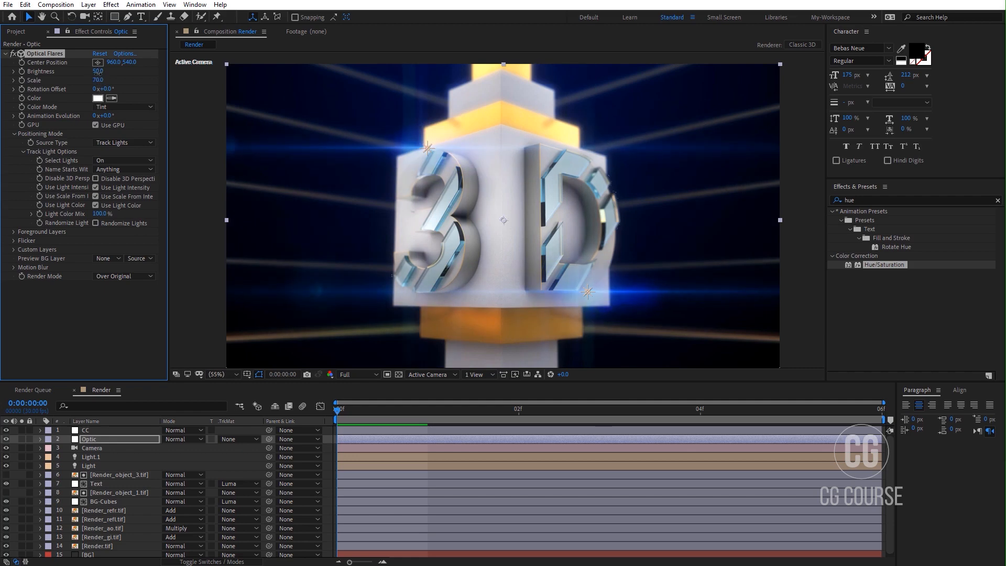
- Set the Optical Flares Brightness to 90 and collapse the effect's properties
shift+drag(98, 71, 100, 71)
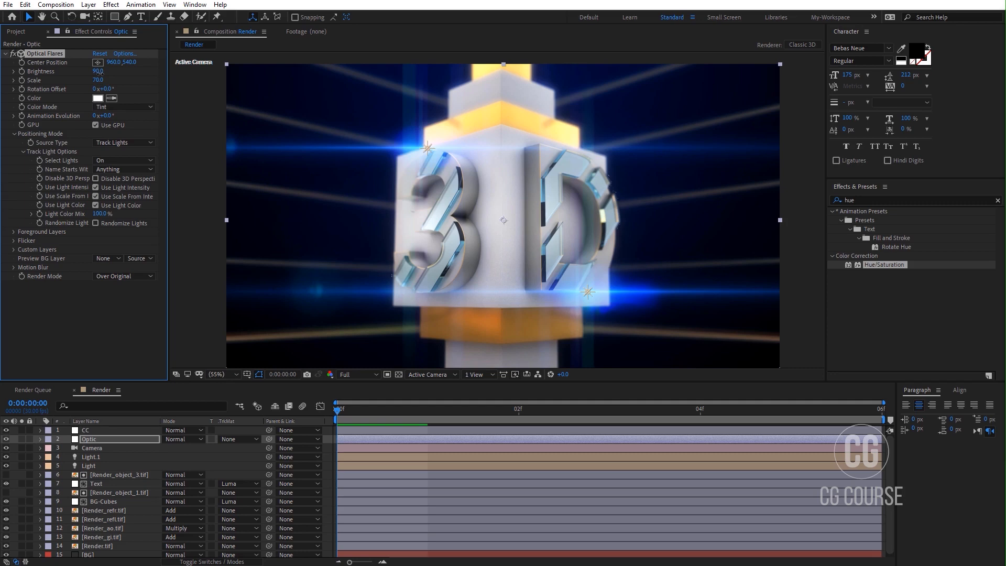
click(141, 355)
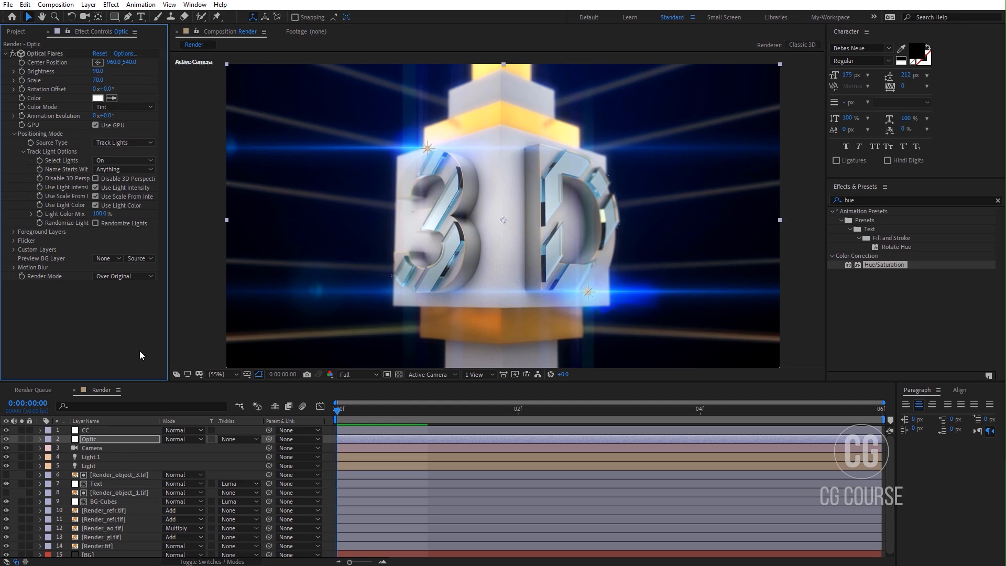
click(5, 54)
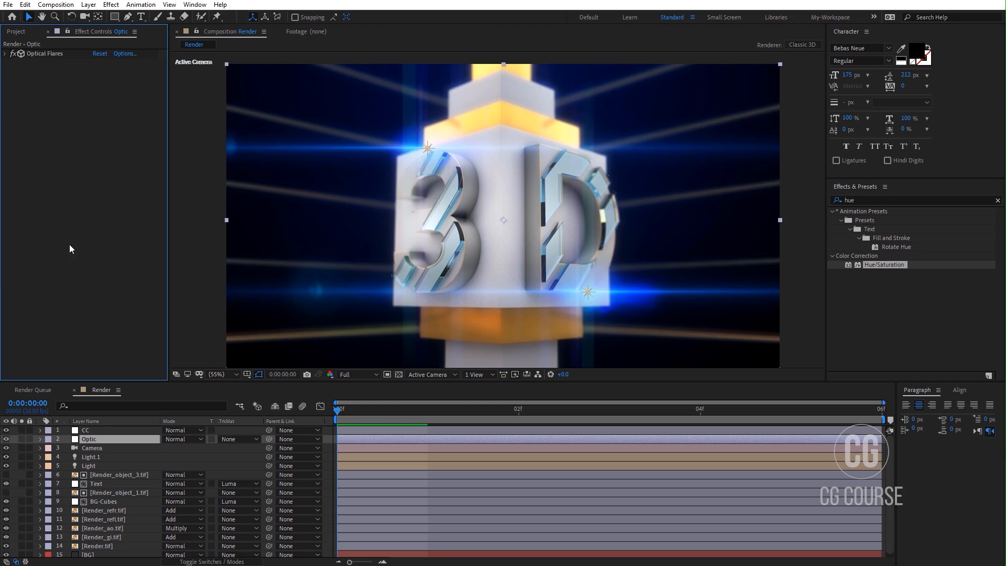
- Duplicate the Render.tif layer and set the upper copy's Scale to 105%
scroll(115, 490, down, 1)
click(105, 544)
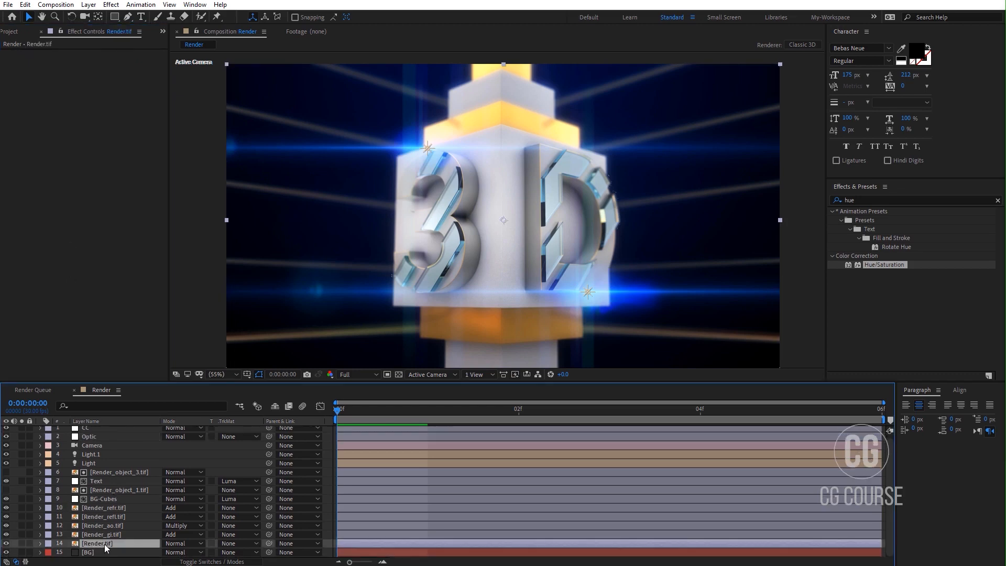
key(ctrl+d)
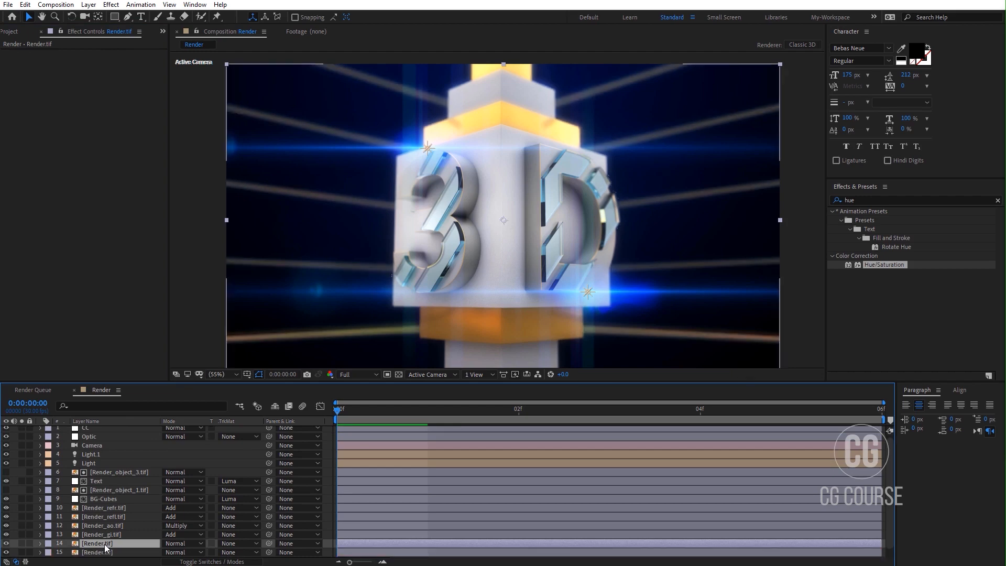
key(s)
click(178, 543)
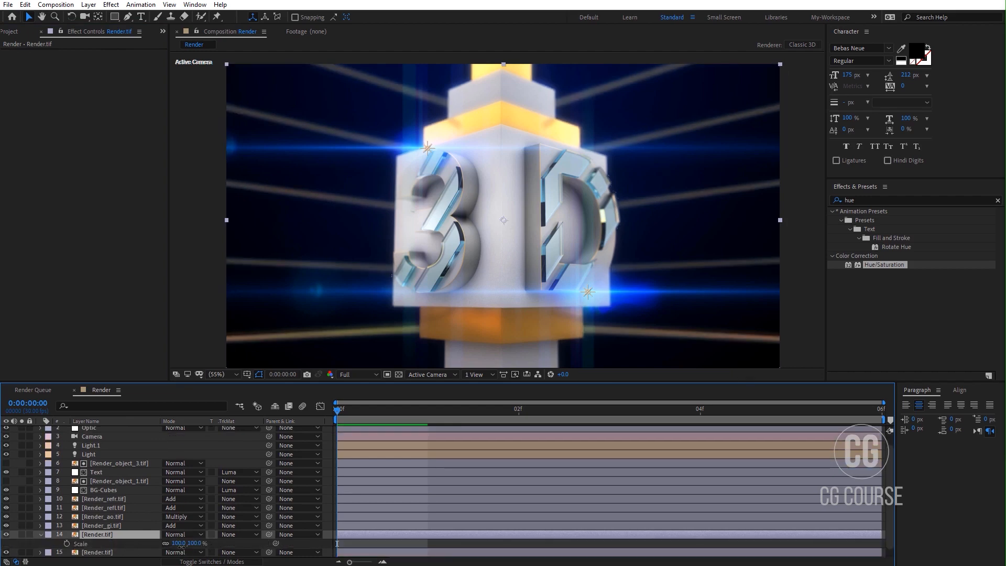
text(105)
key(Return)
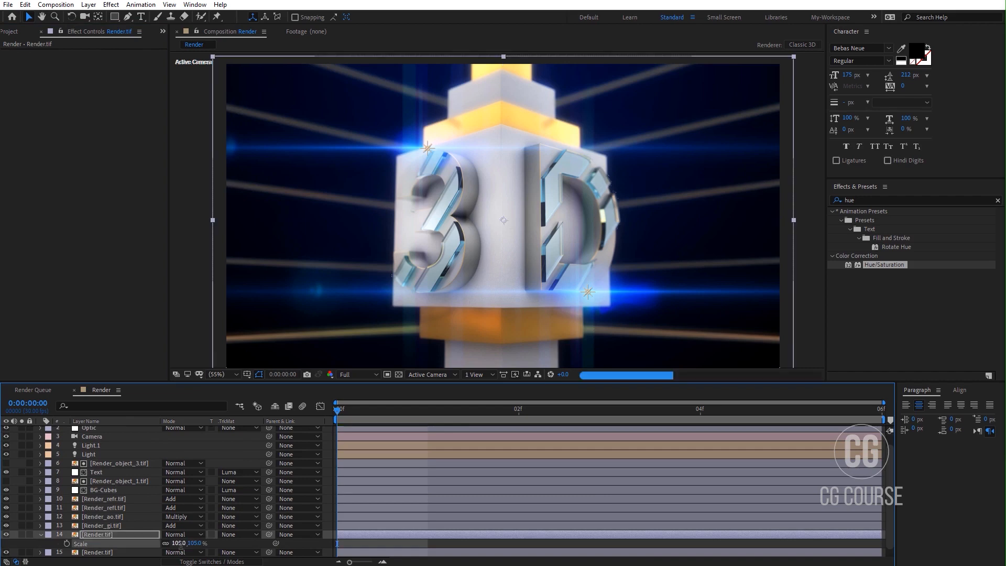
scroll(173, 540, down, 1)
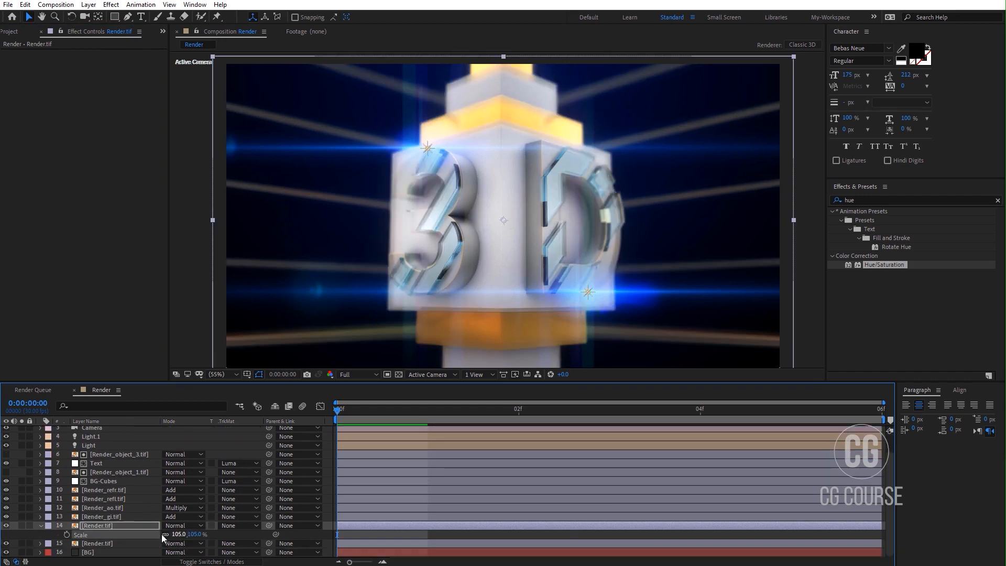
- Set the Opacity of the enlarged Render.tif copy to 10%
key(t)
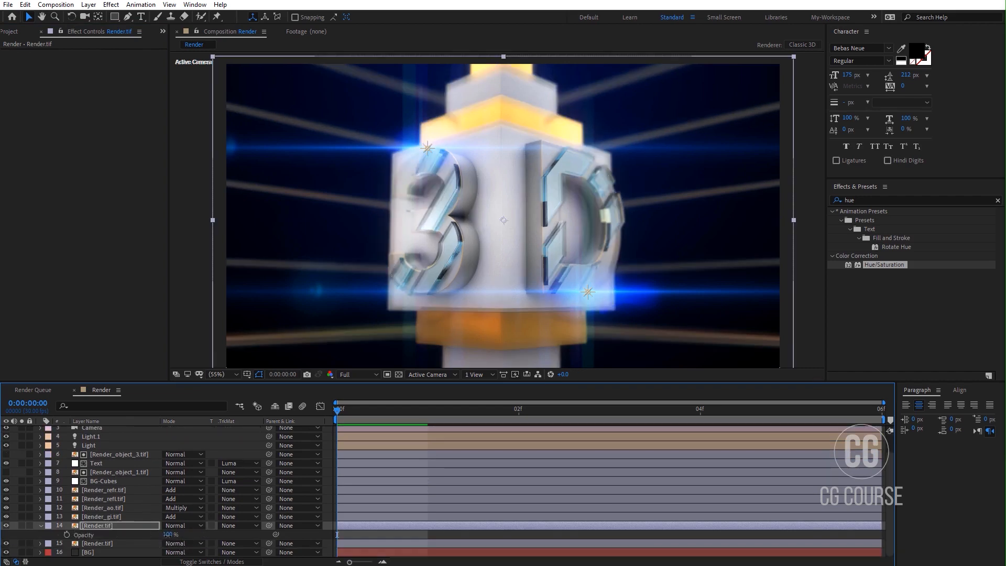
drag(164, 535, 147, 539)
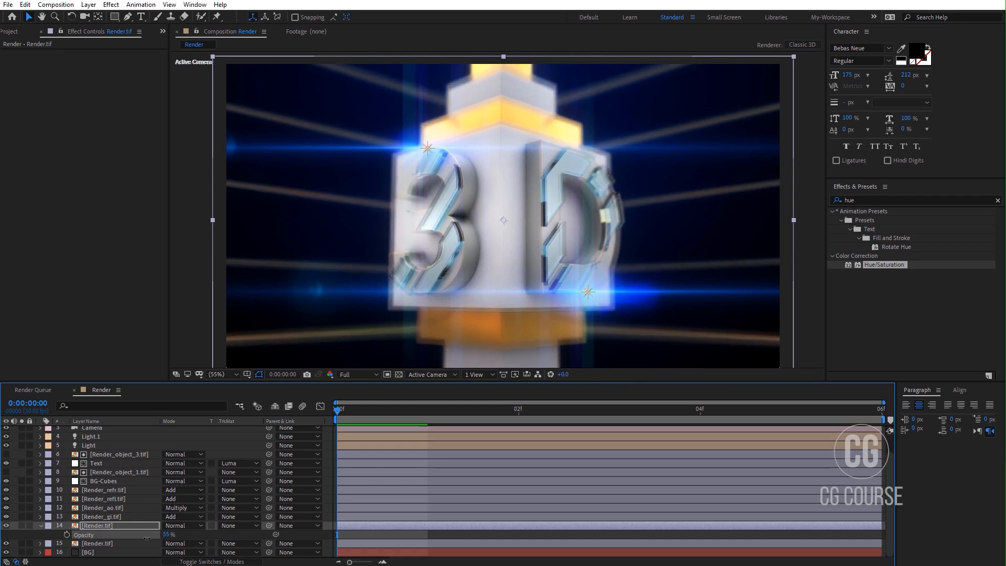
click(166, 535)
text(10)
key(Return)
key(grave)
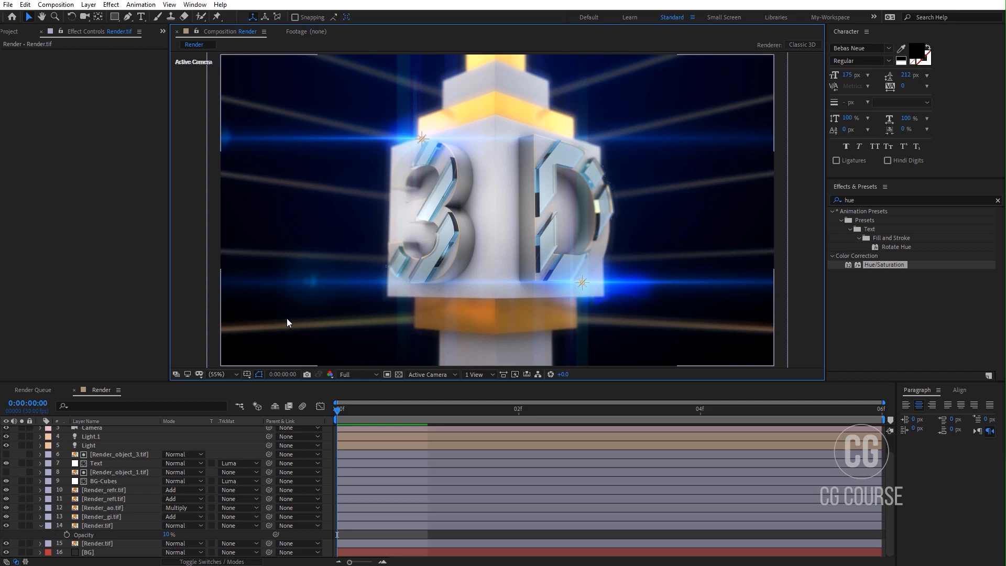
- Duplicate the Render composition in the project and open the copy
click(15, 31)
click(36, 134)
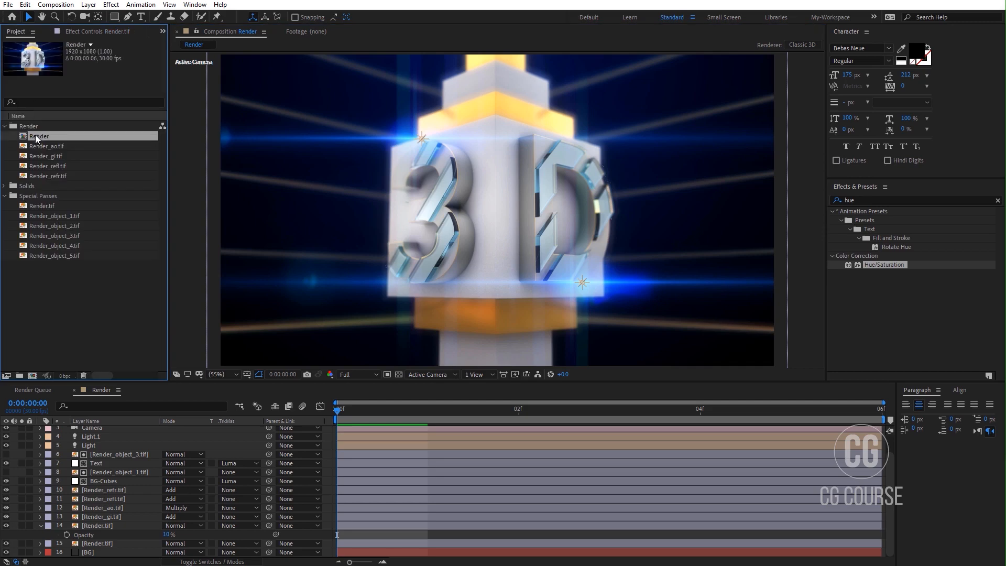
key(ctrl+d)
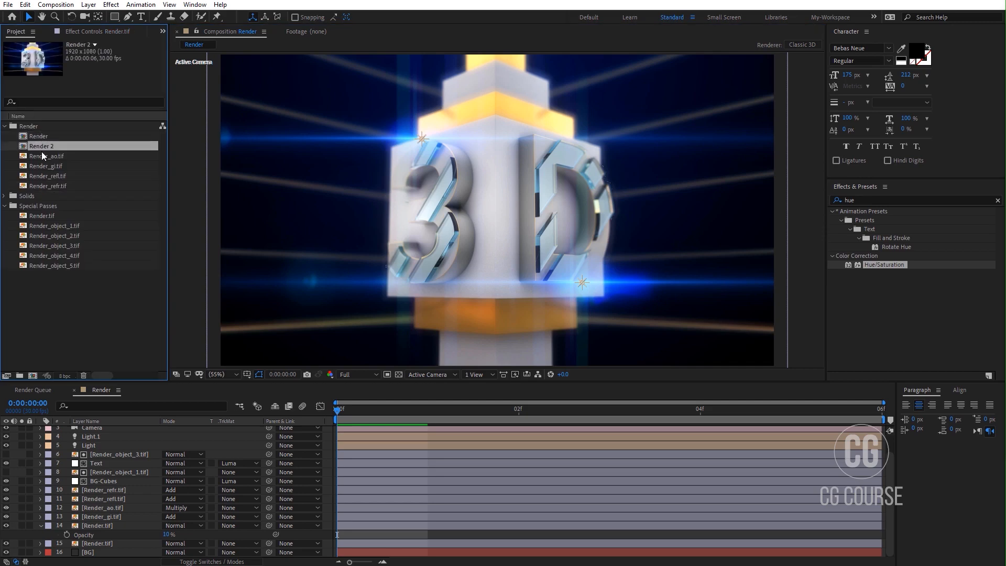
double_click(42, 148)
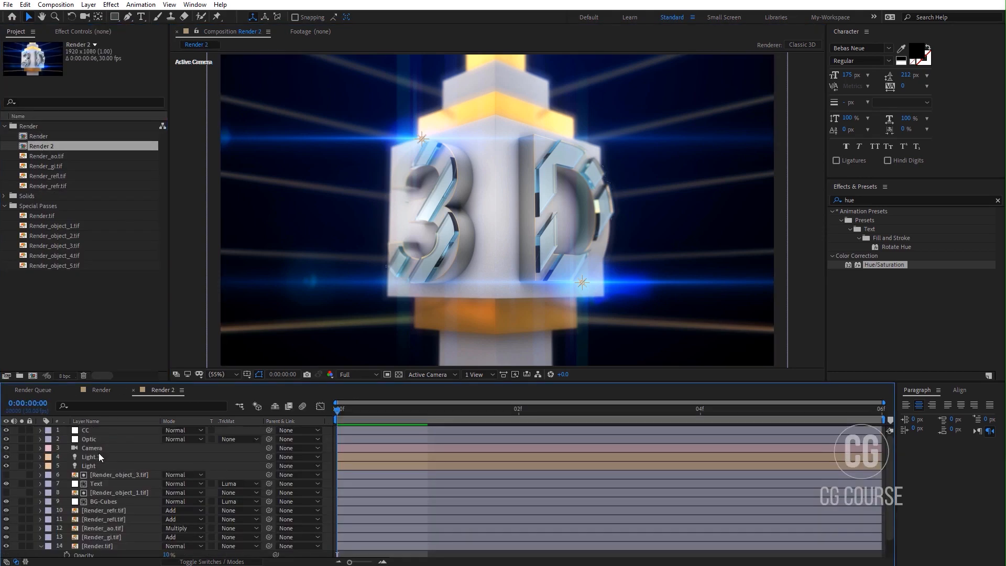
- Change the Optical Flares positioning Source Type on the Optic layer to 2D
click(94, 440)
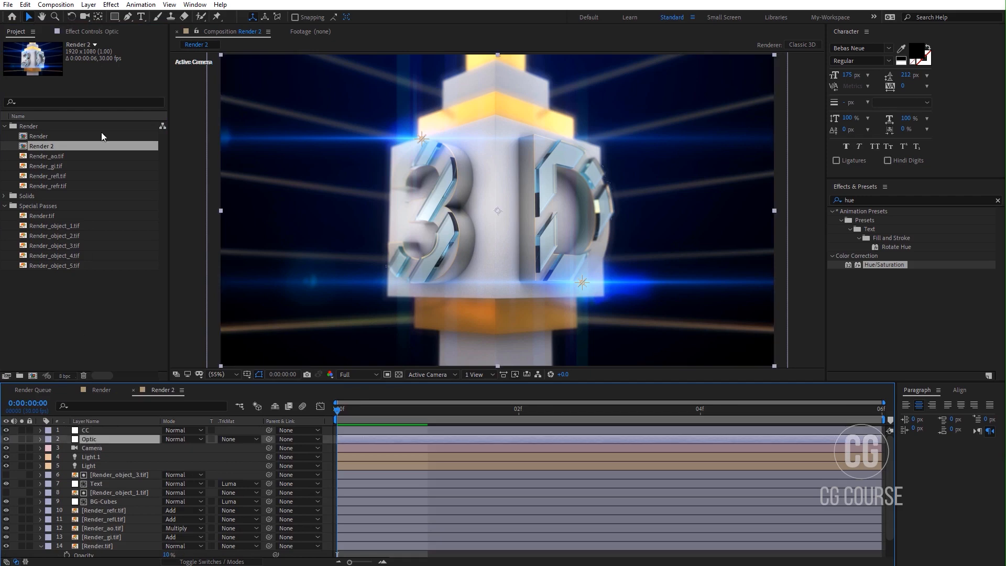
click(95, 31)
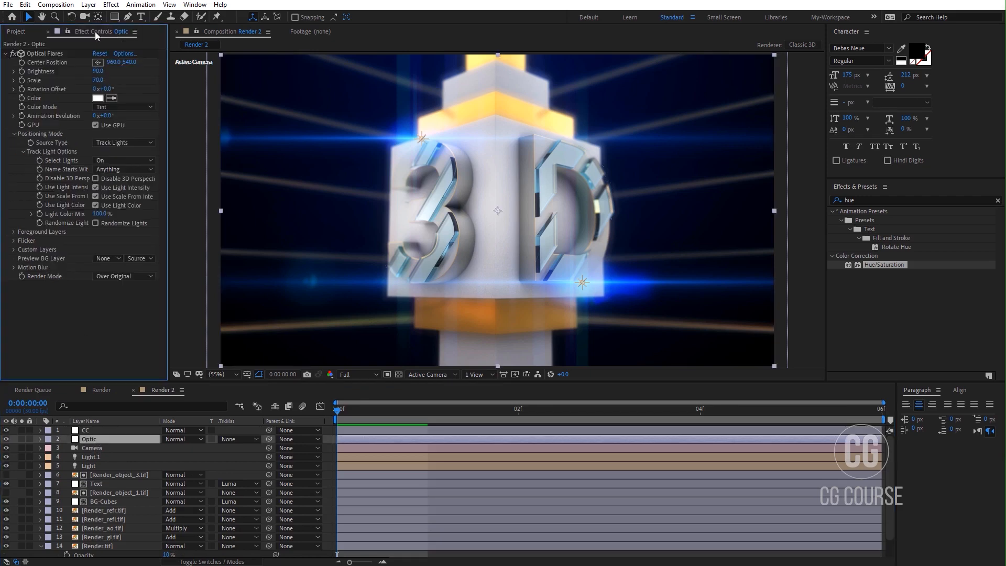
click(112, 161)
click(121, 143)
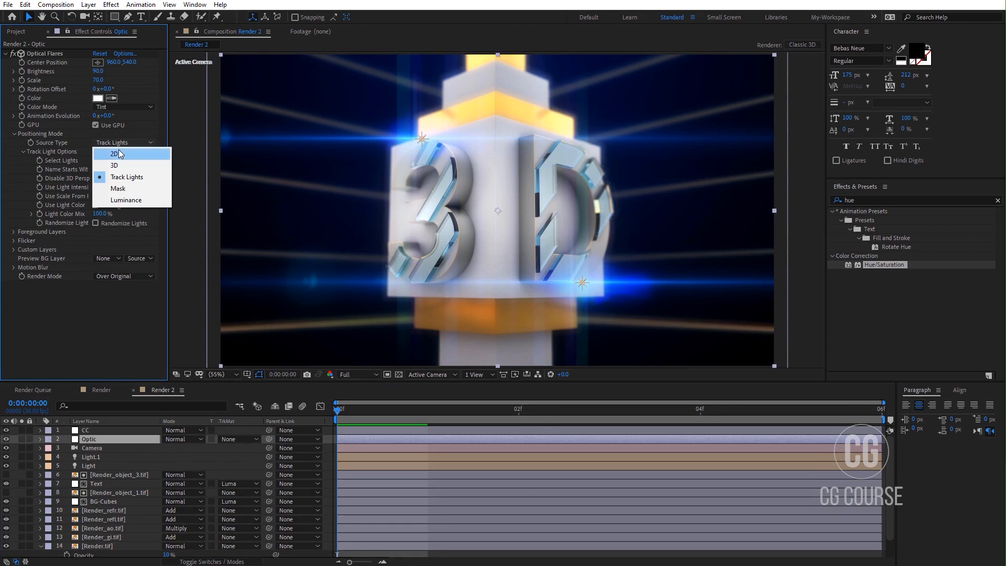
click(119, 150)
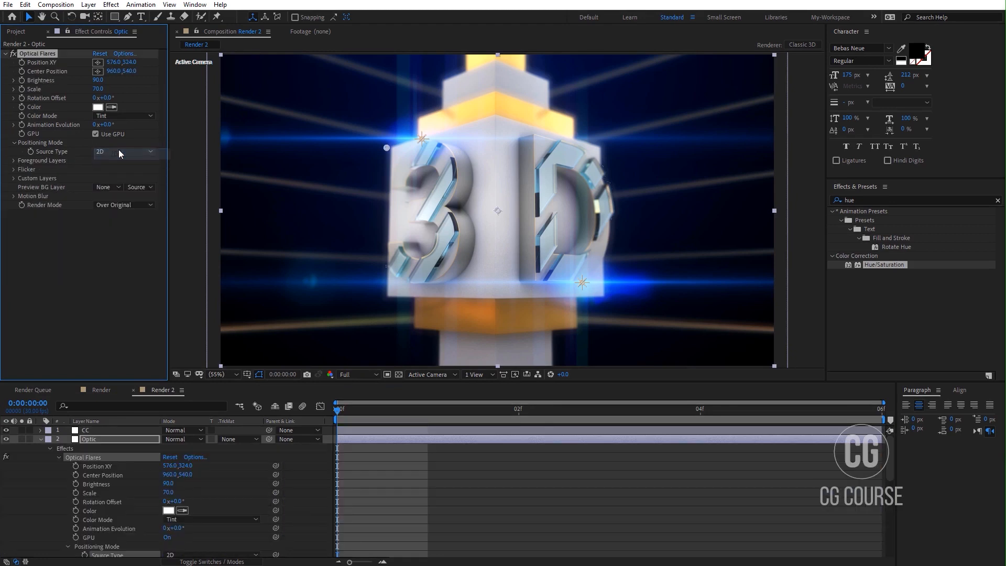
- Browse the flare presets in the Optical Flares options and load Artifractal from Pro Presets 2
click(121, 53)
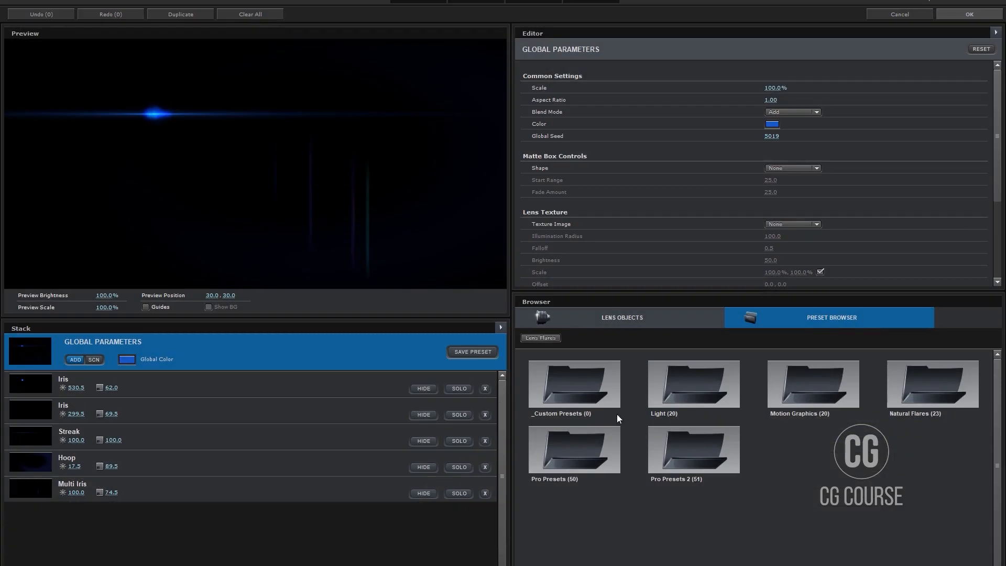
click(681, 391)
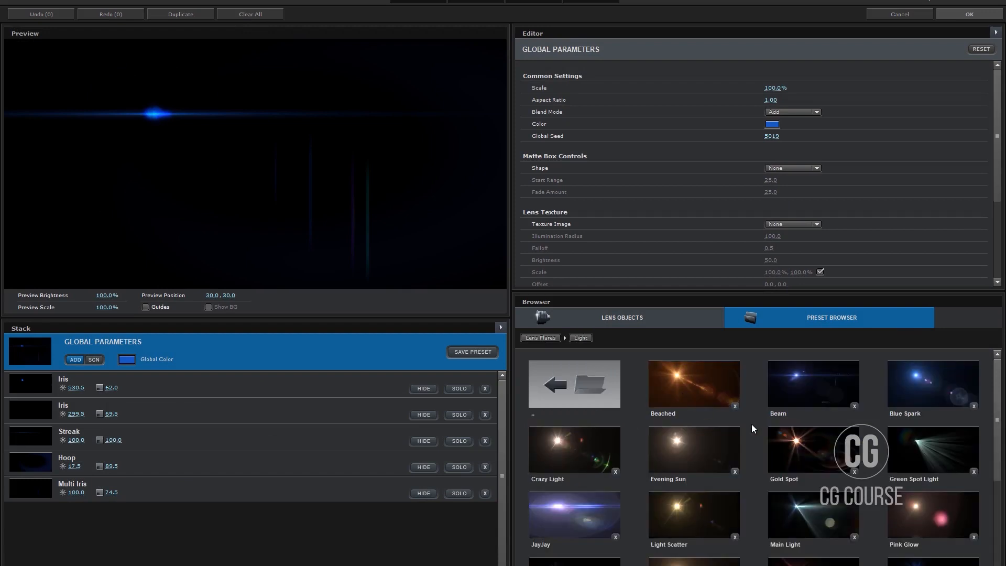
scroll(751, 424, down, 2)
scroll(751, 423, up, 2)
click(601, 395)
click(715, 460)
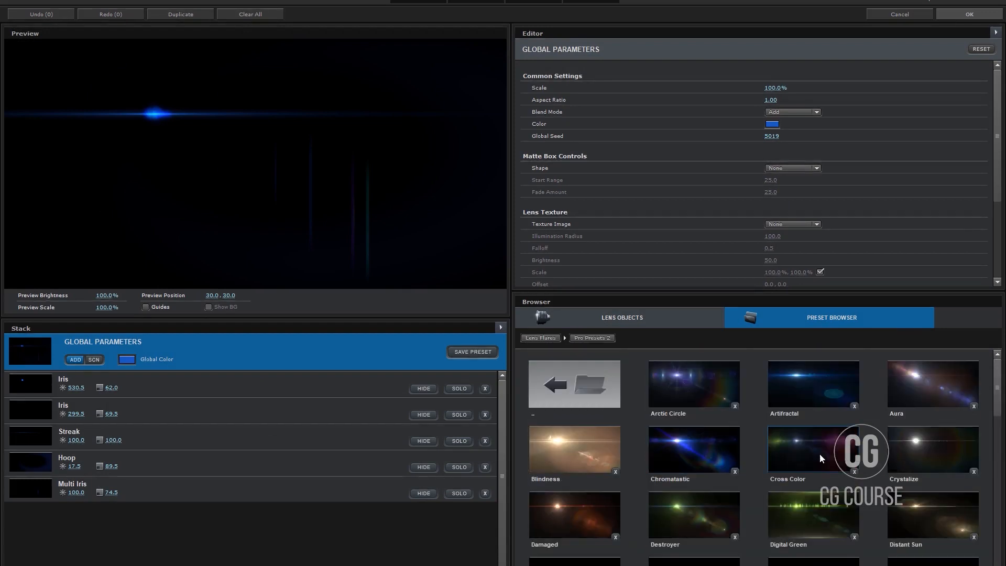
click(785, 393)
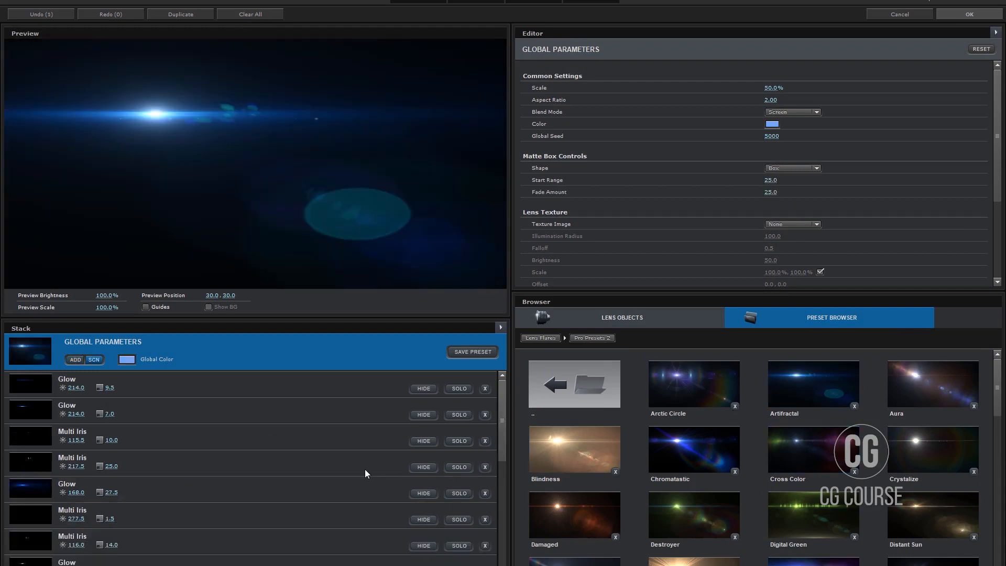
- Delete the 351.5-scale Multi Iris, the element below the 170.0 Glow, and both 125.0-brightness Glows from the flare stack
scroll(364, 470, down, 10)
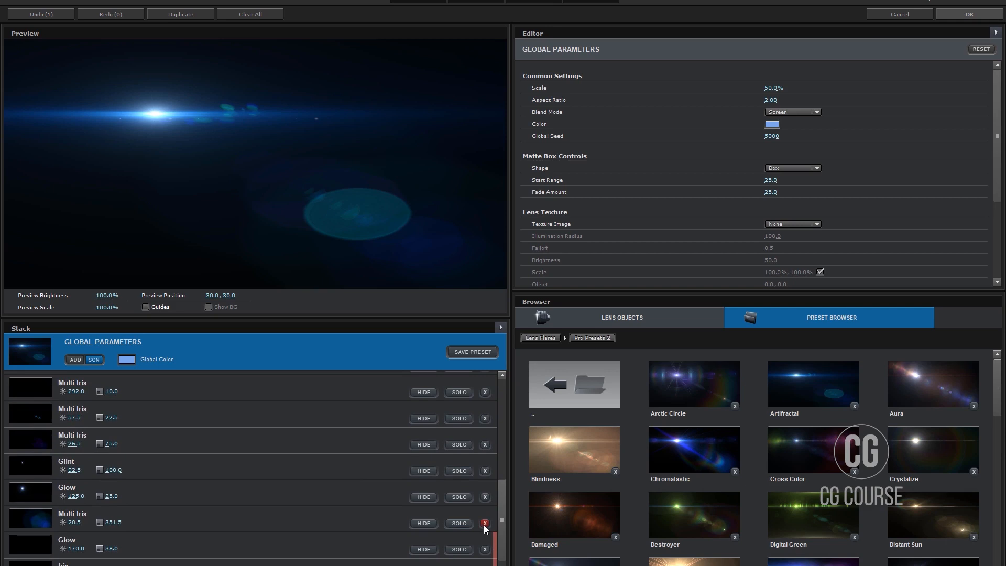
click(484, 525)
click(485, 550)
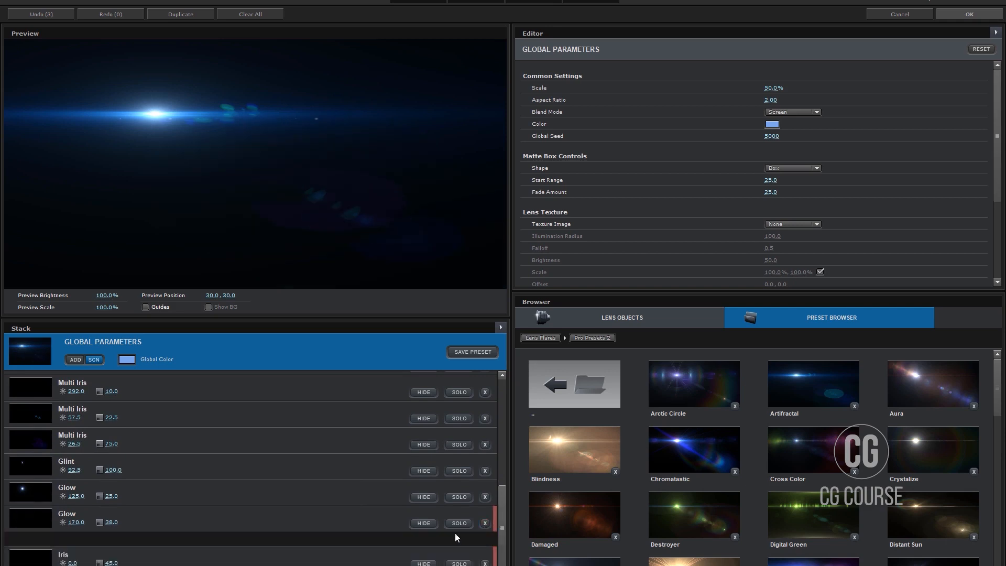
click(484, 520)
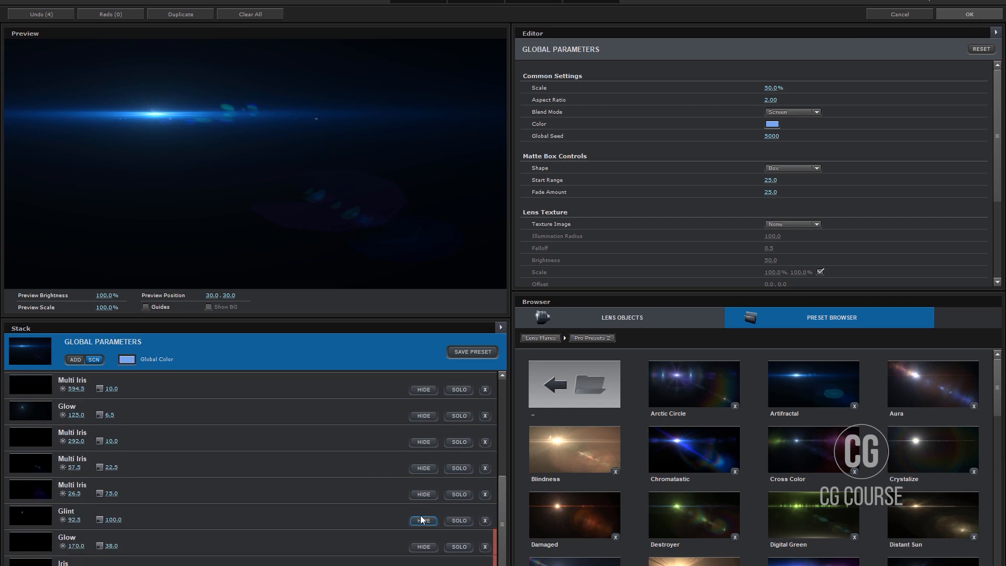
click(423, 419)
click(423, 419)
click(485, 416)
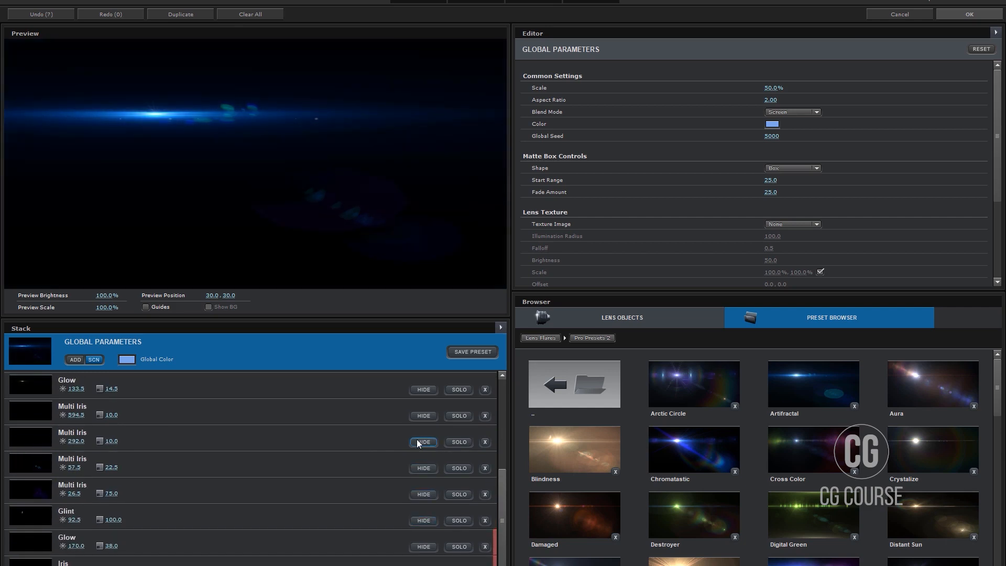
- Delete the Multi Iris elements with brightness 217.5 and 115.5 from the flare stack
scroll(418, 443, up, 6)
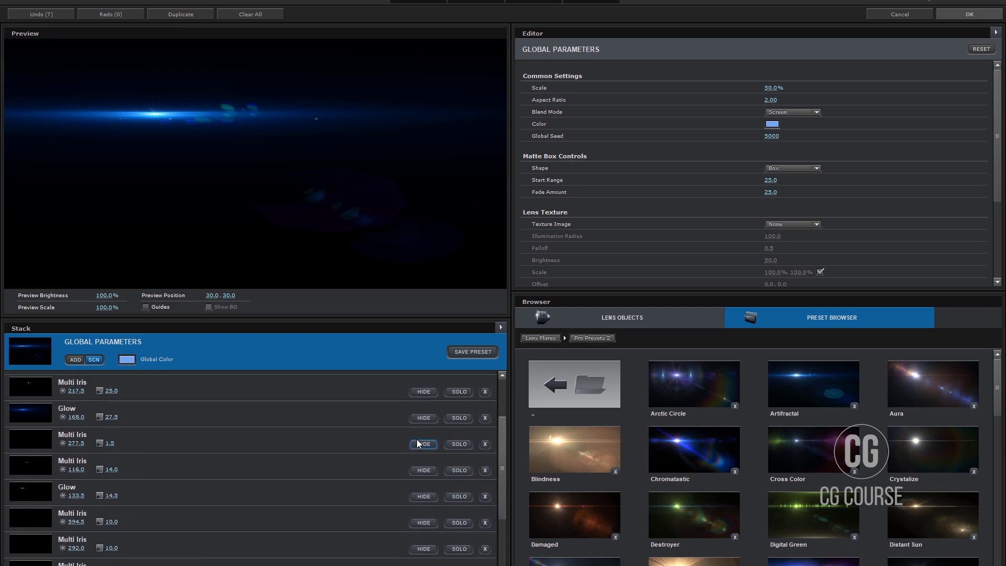
click(299, 435)
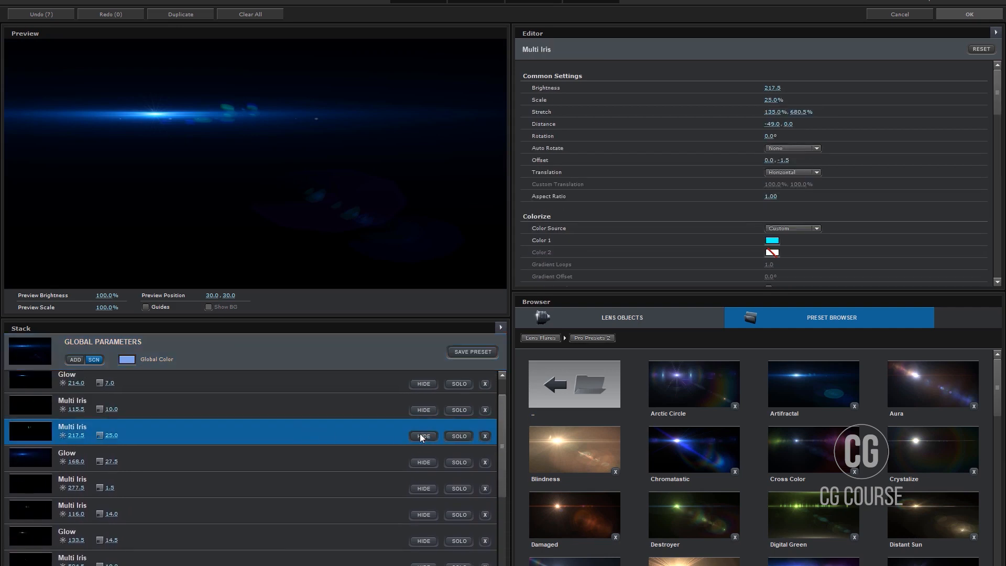
click(433, 437)
click(483, 436)
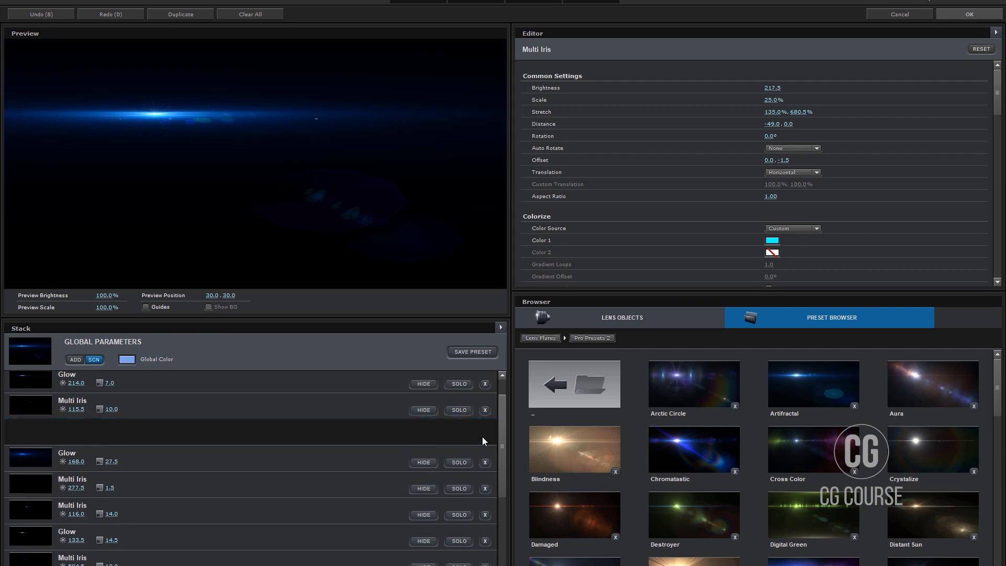
click(485, 410)
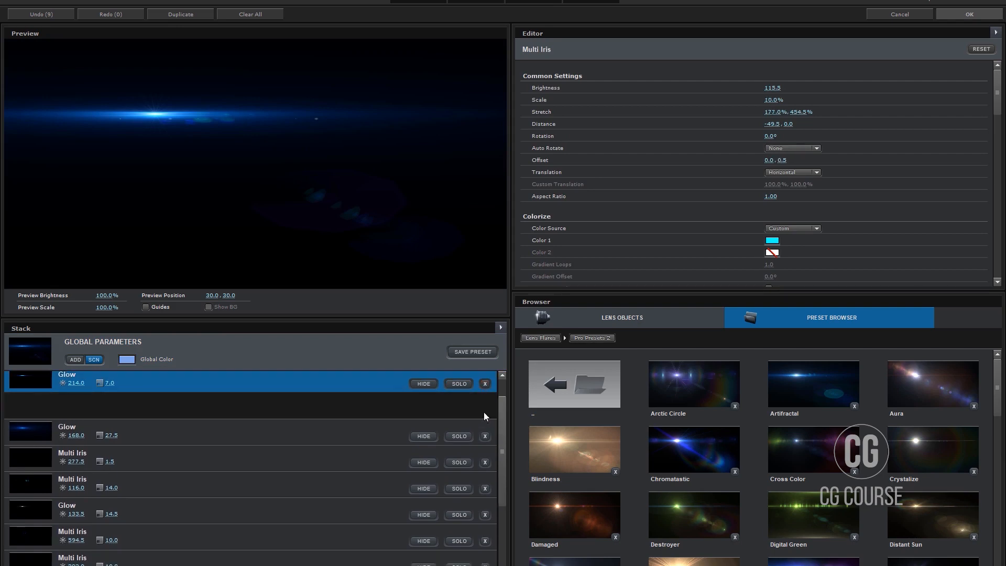
- Delete the Multi Iris elements with brightness 57.5 and 26.5 from the flare stack
scroll(419, 441, down, 4)
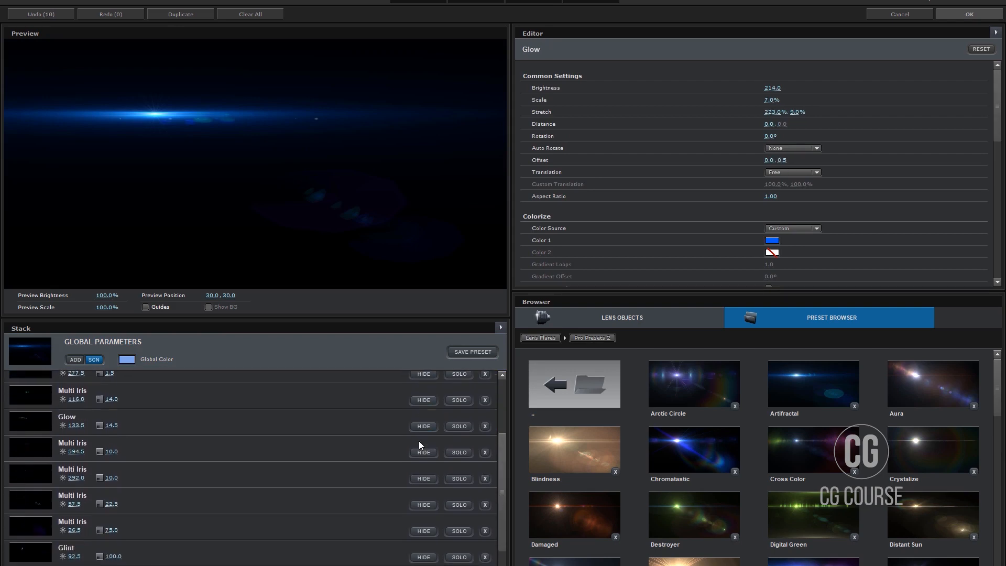
click(329, 467)
click(486, 469)
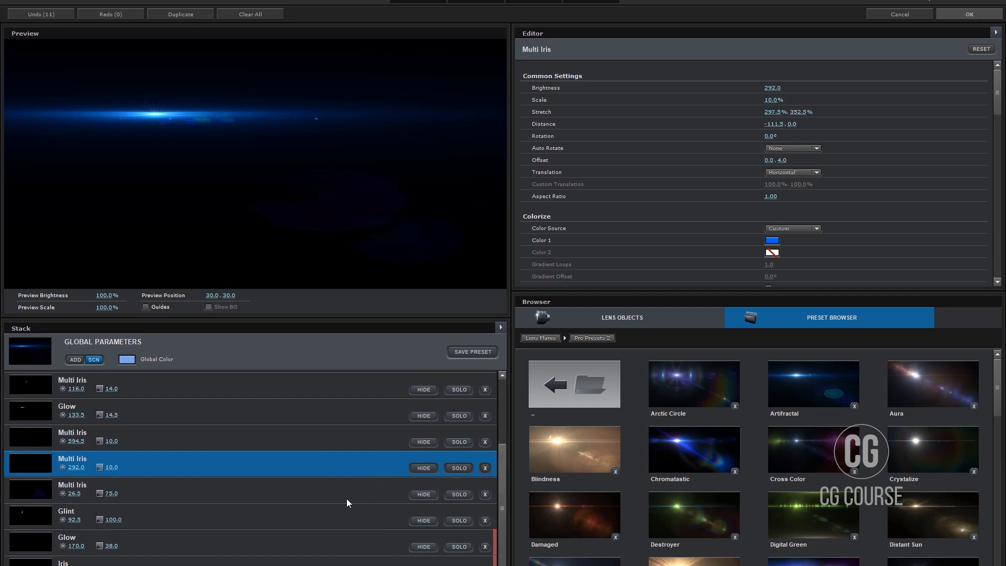
click(342, 502)
click(484, 495)
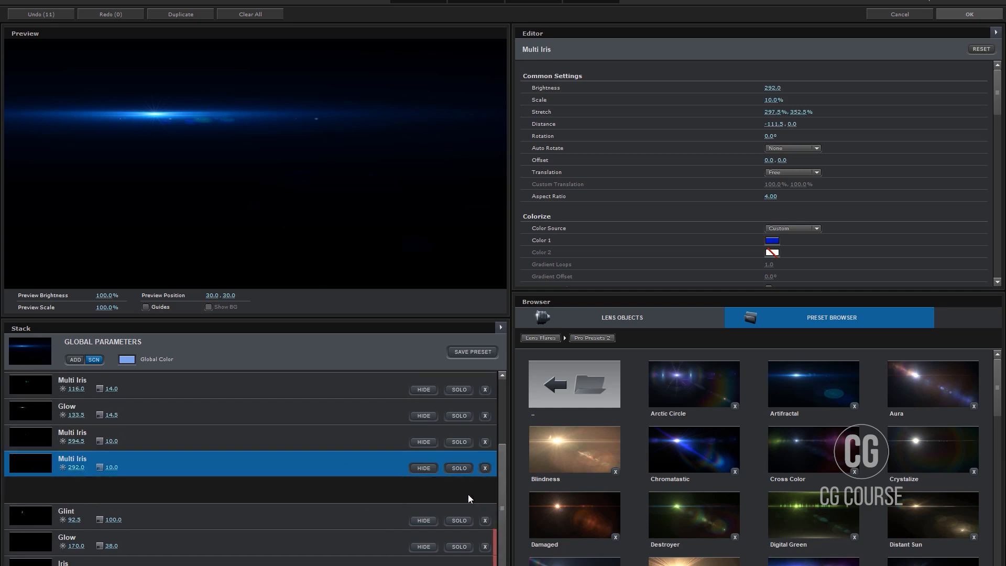
- Delete the topmost Glow, scale 9.5, from the flare stack and accept the customized flare
scroll(426, 495, up, 3)
scroll(426, 494, up, 1)
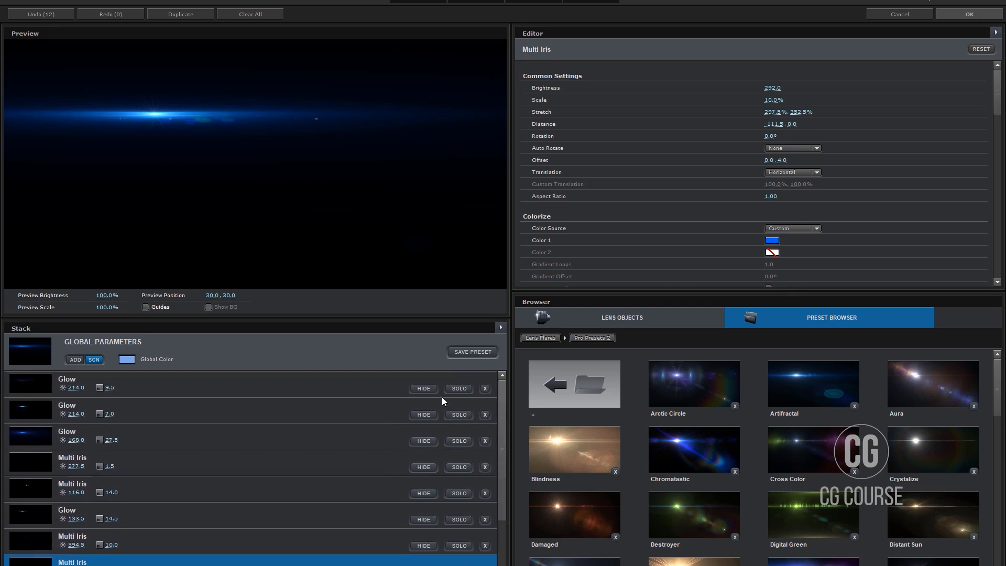
click(424, 389)
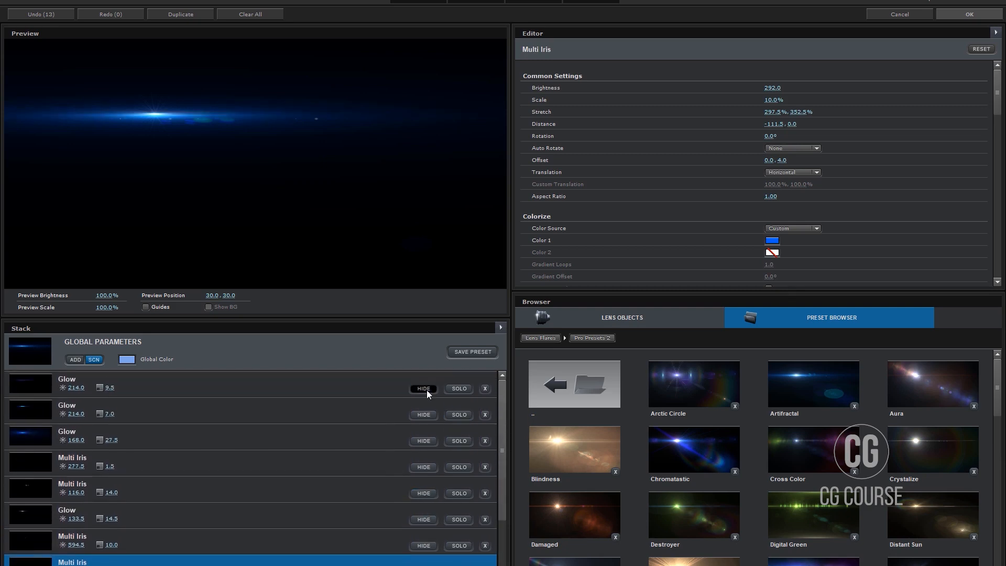
click(485, 388)
scroll(395, 423, down, 1)
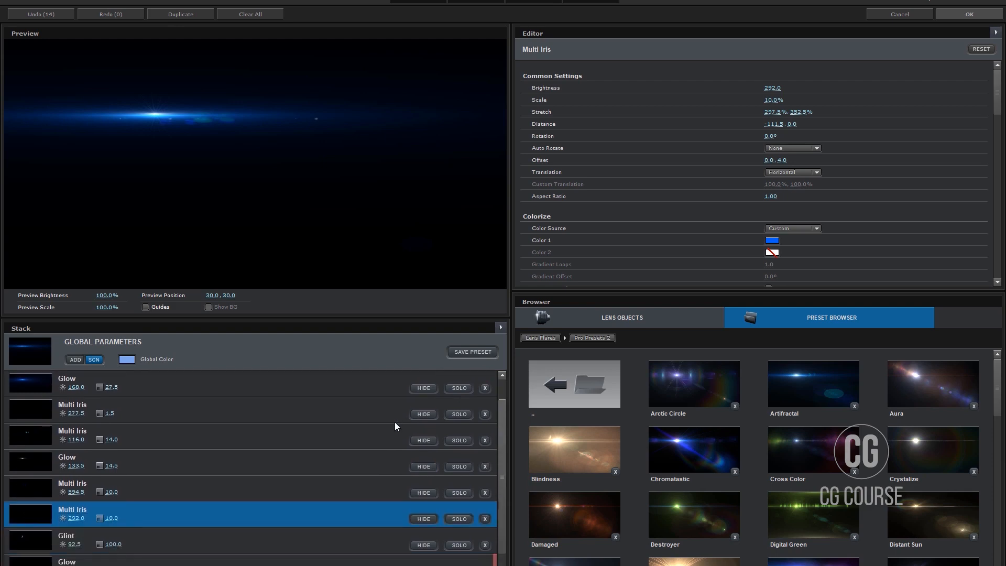
scroll(394, 422, down, 1)
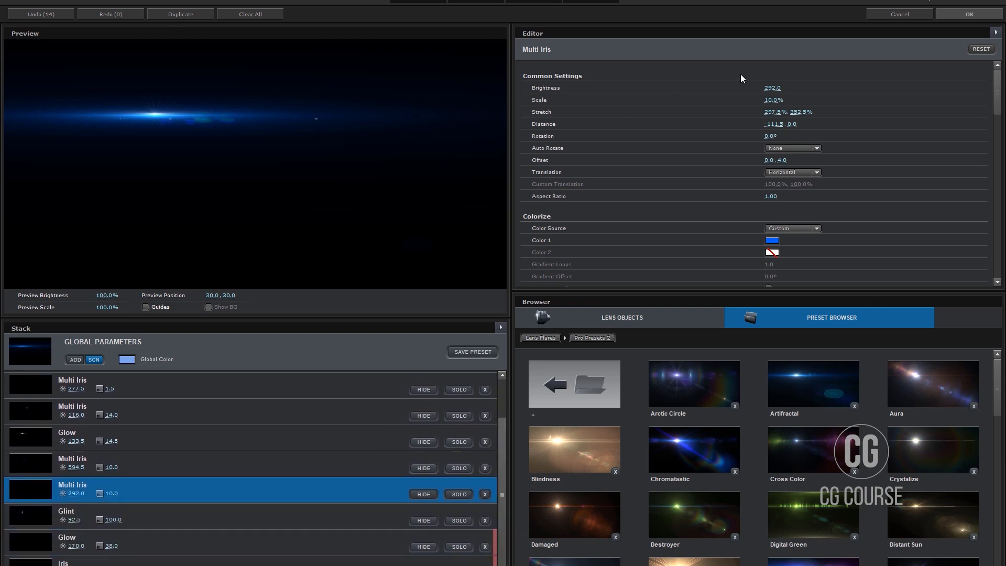
click(951, 12)
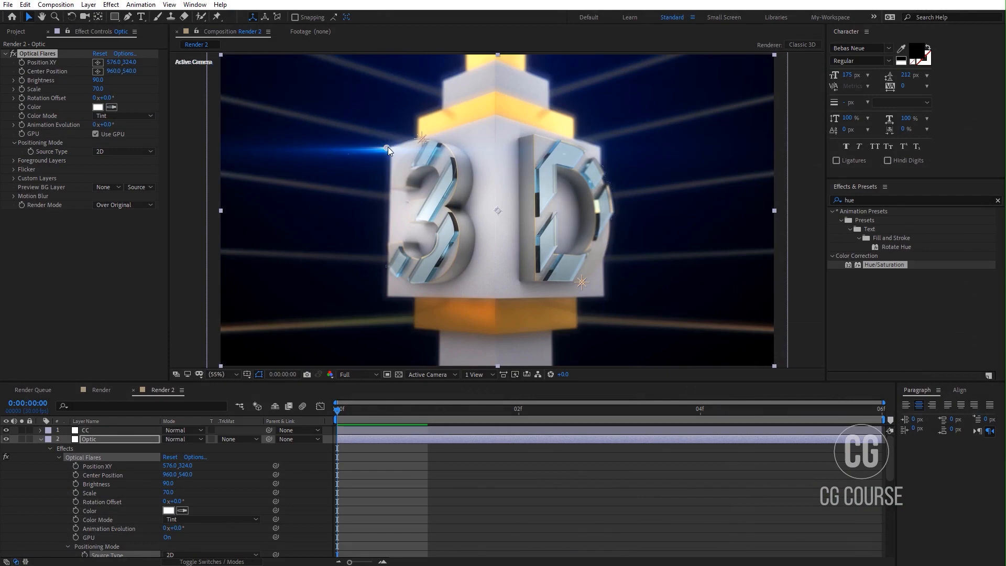
- Move the flare onto the digit 3 at about 765, 490 and set its rotation offset to 45°
drag(388, 148, 440, 196)
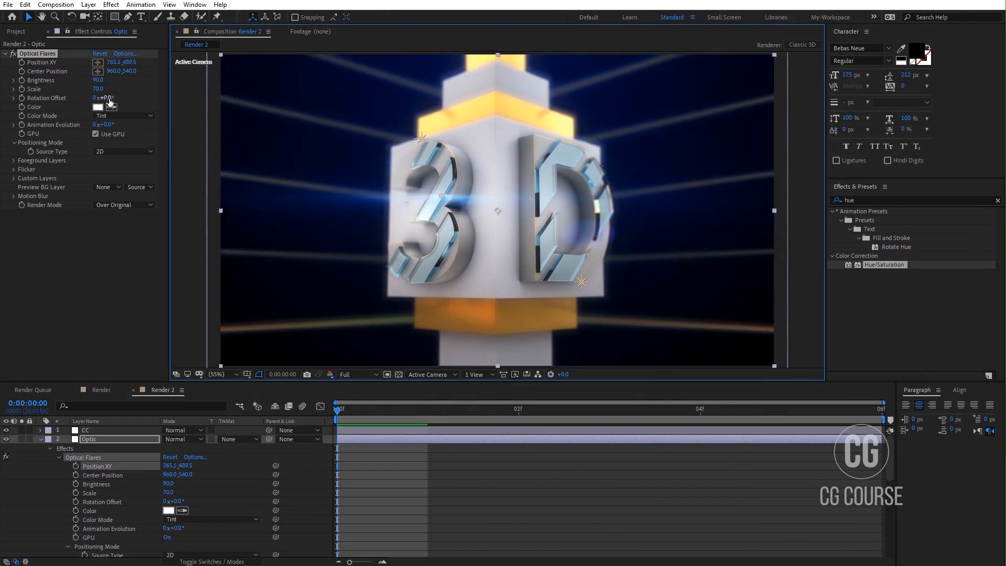
drag(109, 100, 170, 99)
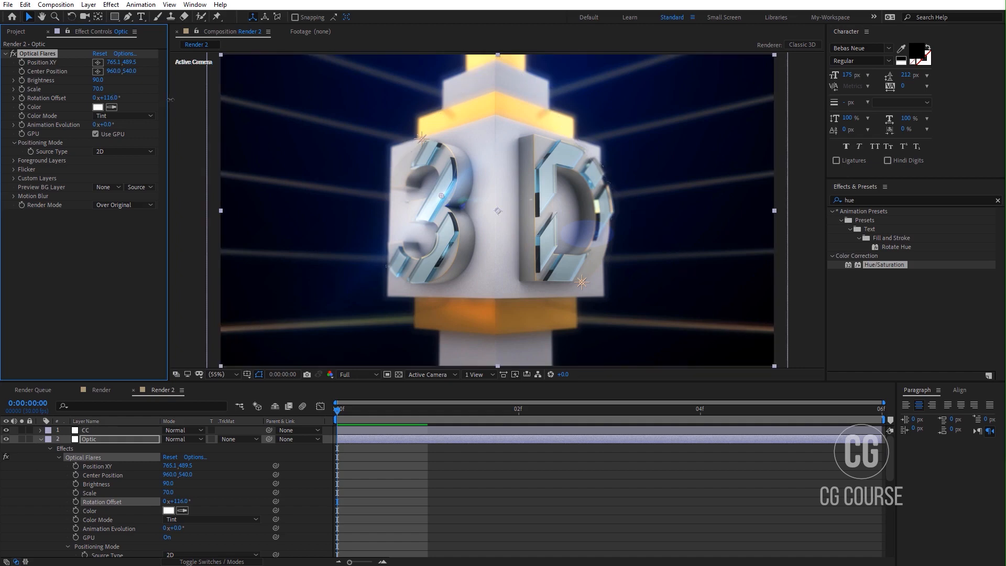
click(112, 98)
text(45)
key(Return)
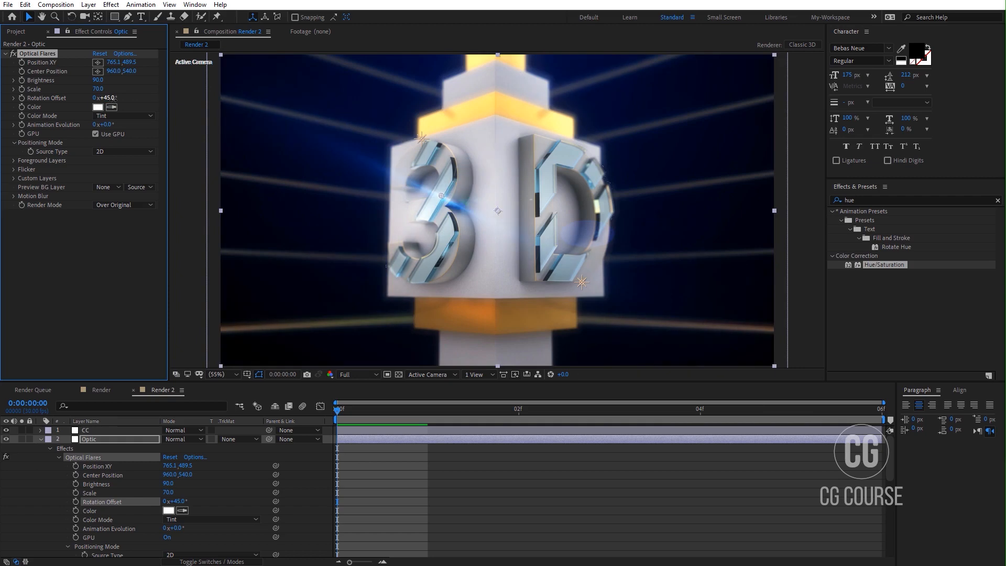
- Set the flare's rotation offset to 107°, its brightness to 100 and its scale to 130
click(112, 99)
key(Return)
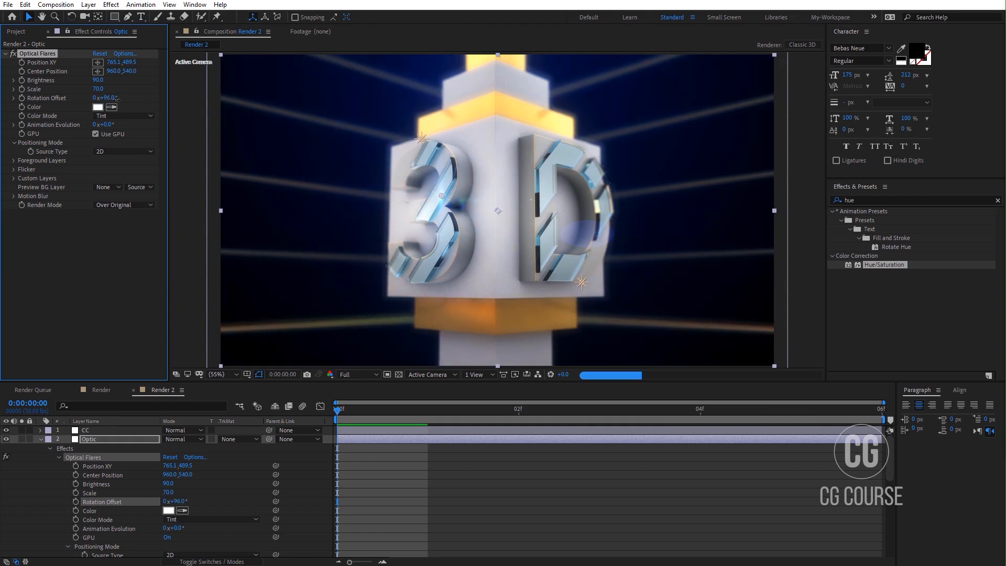
drag(113, 100, 122, 99)
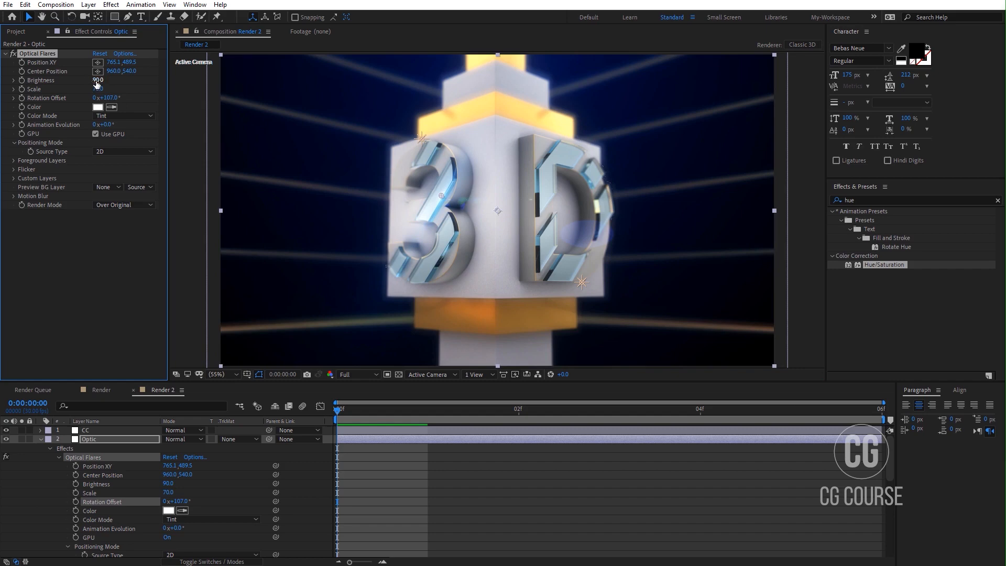
mouse_move(97, 82)
mouse_down()
mouse_move(114, 93)
mouse_move(104, 90)
mouse_up()
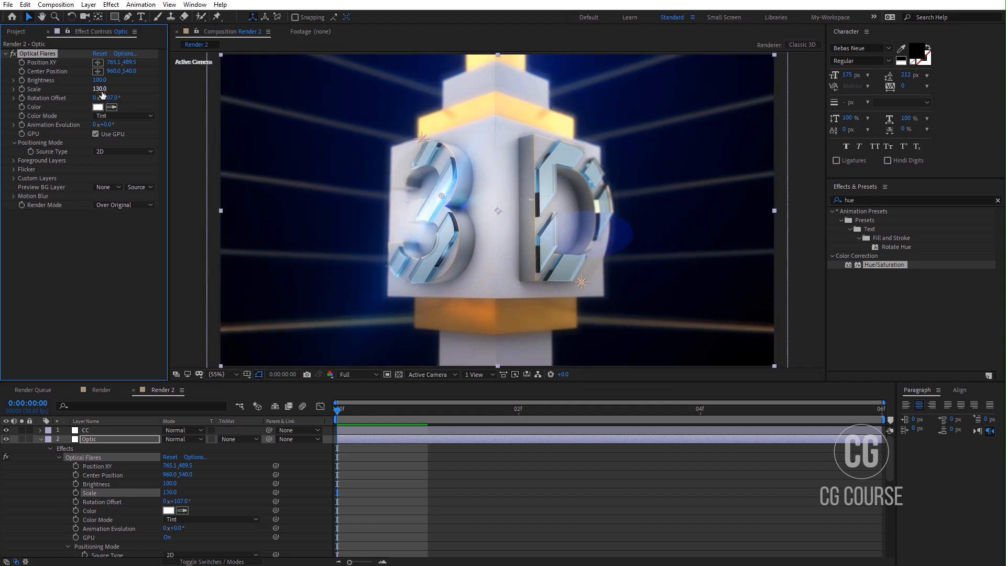
- Open the flare's options and toggle the 214.0 and 133.5 Glows off and on to check what each contributes
click(129, 55)
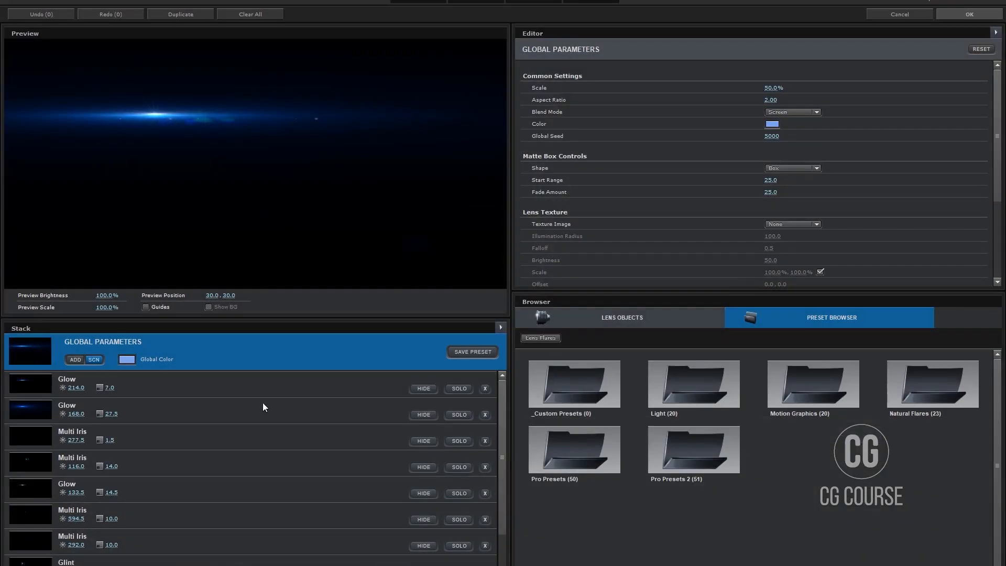
click(424, 389)
click(423, 389)
scroll(369, 437, down, 2)
scroll(369, 437, down, 1)
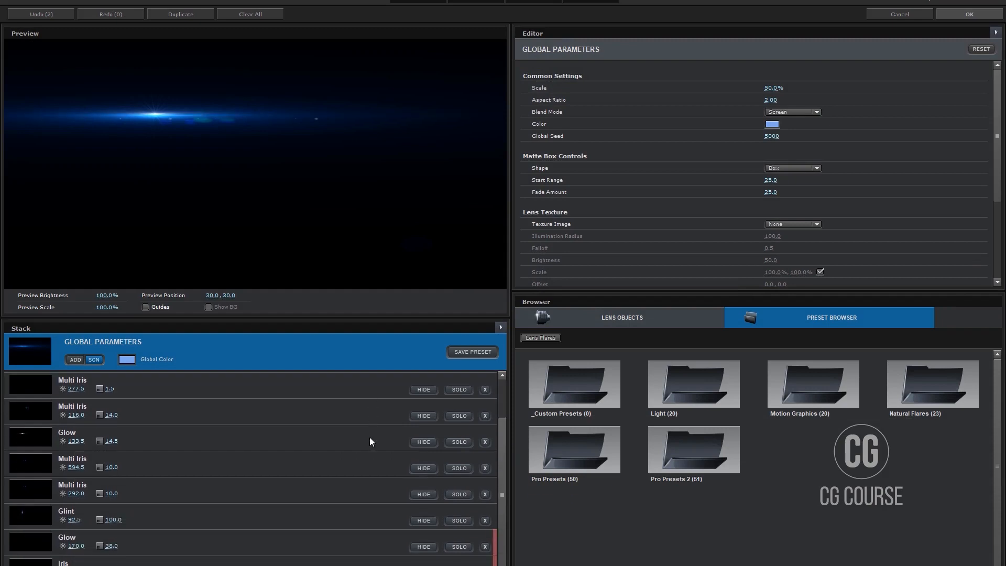
click(420, 444)
click(420, 444)
scroll(313, 491, up, 3)
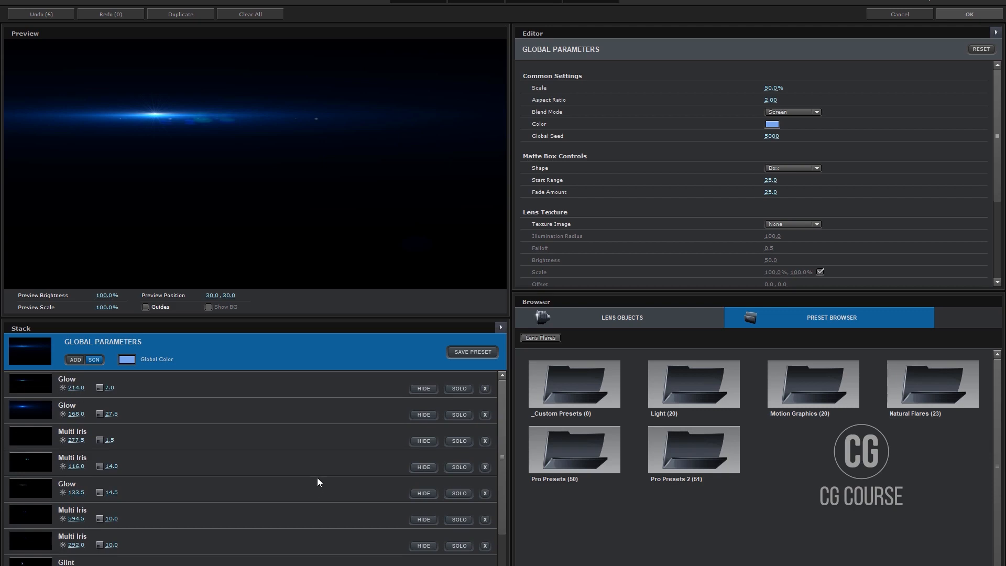
- Delete the Multi Iris elements with brightness 116.0 and 594.5 from the flare stack and accept the edited flare
click(322, 472)
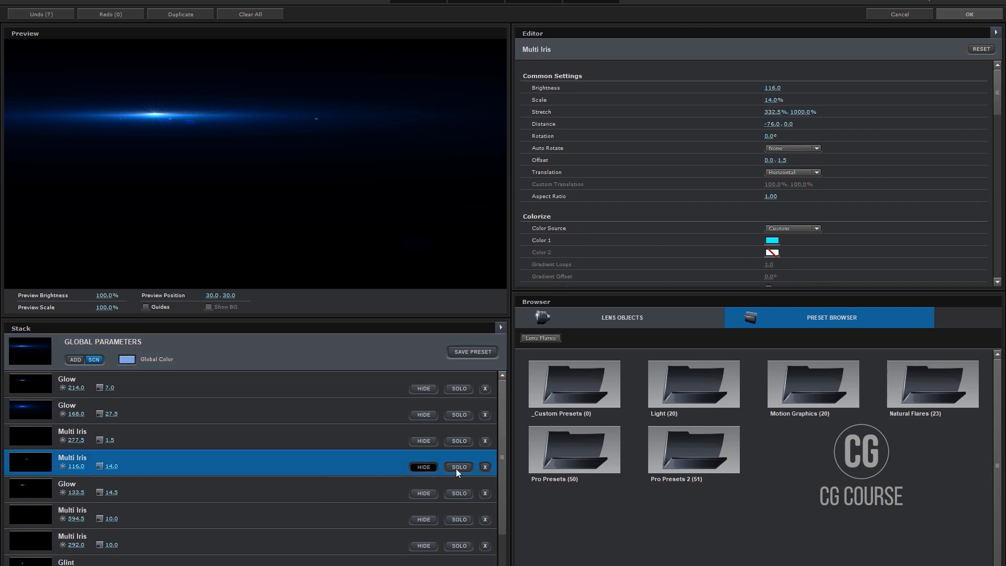
click(483, 466)
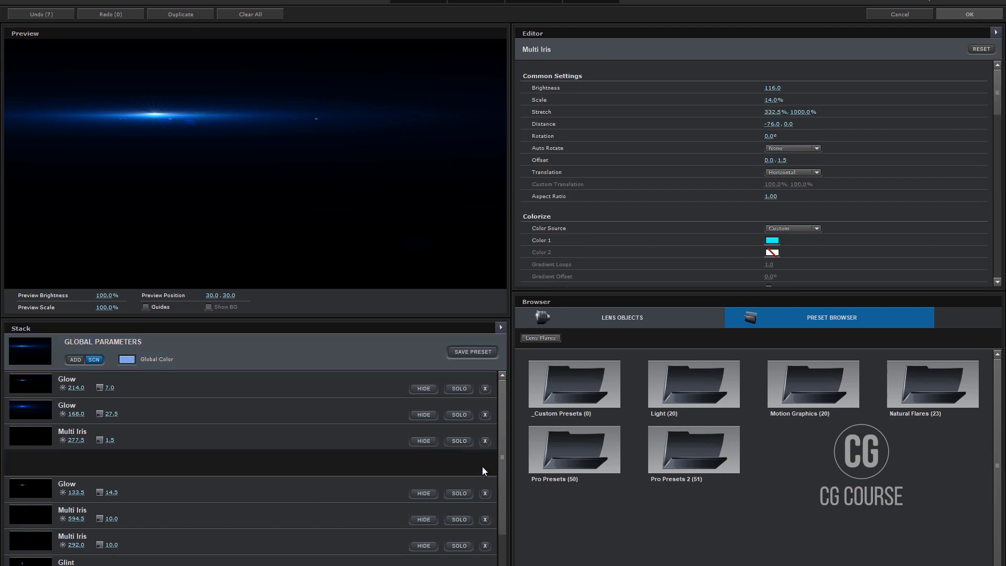
click(270, 470)
click(266, 485)
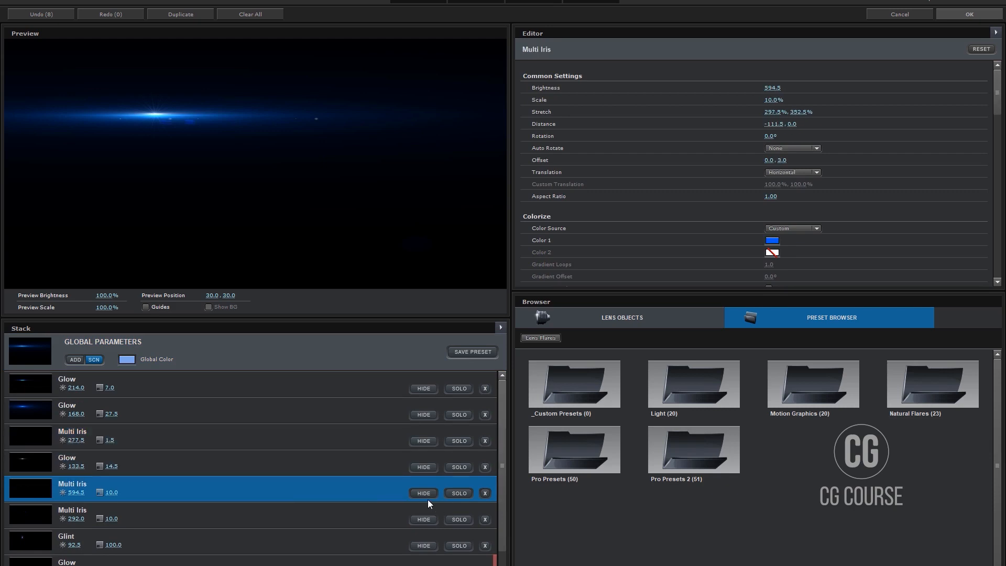
click(485, 494)
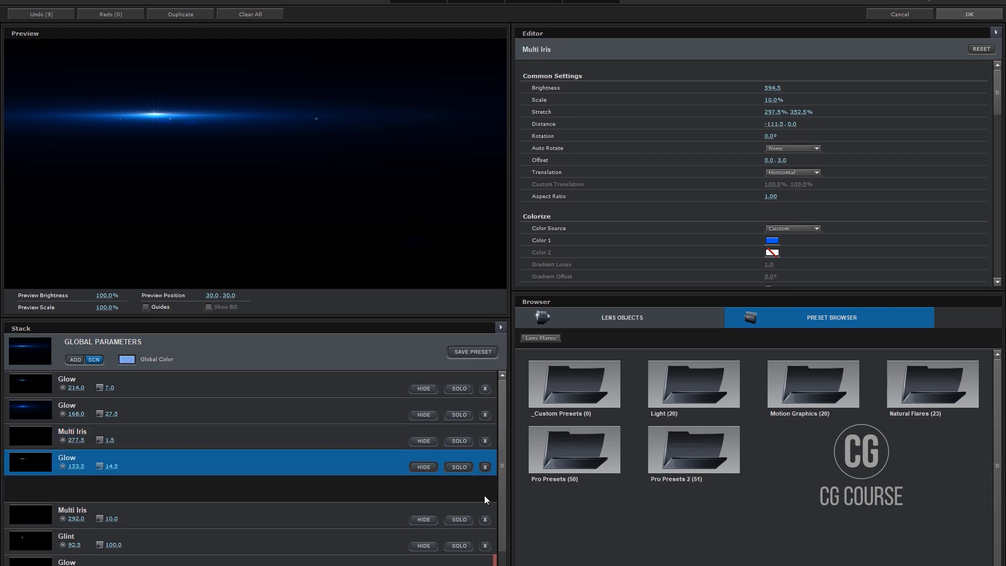
click(344, 524)
click(351, 563)
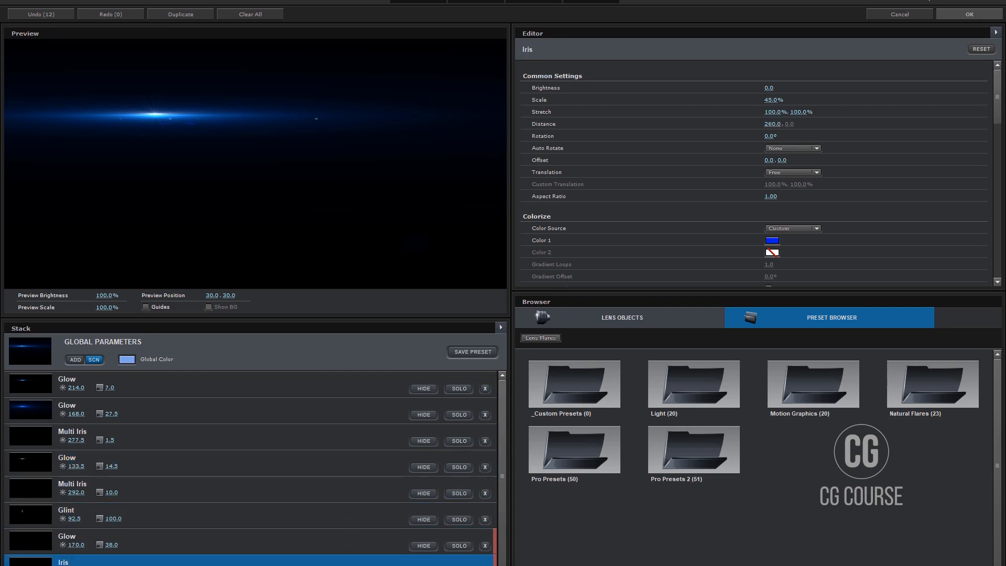
click(969, 14)
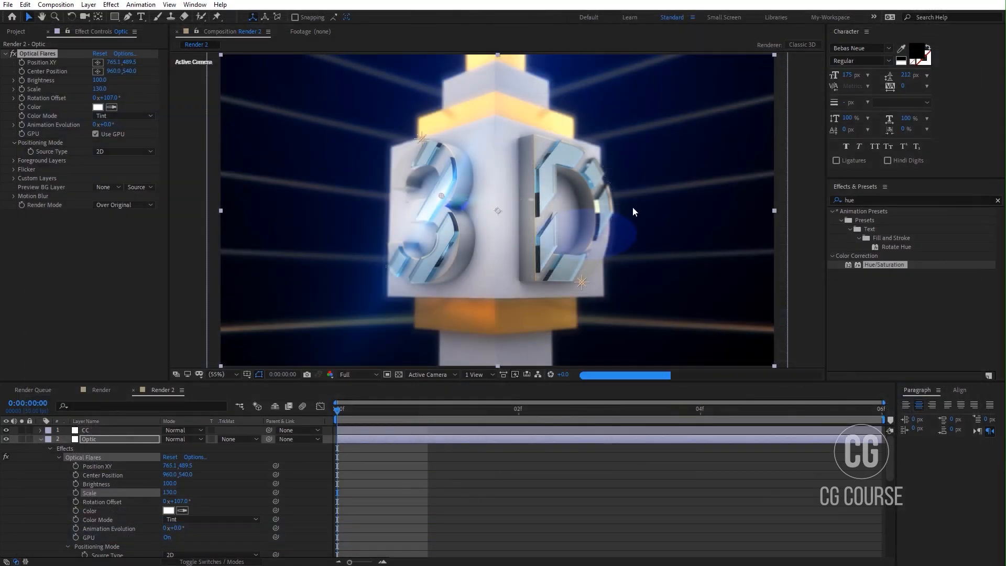
- Try orange and blue tints for the flare, settle on the light red FF3939, and deselect the layer
click(98, 107)
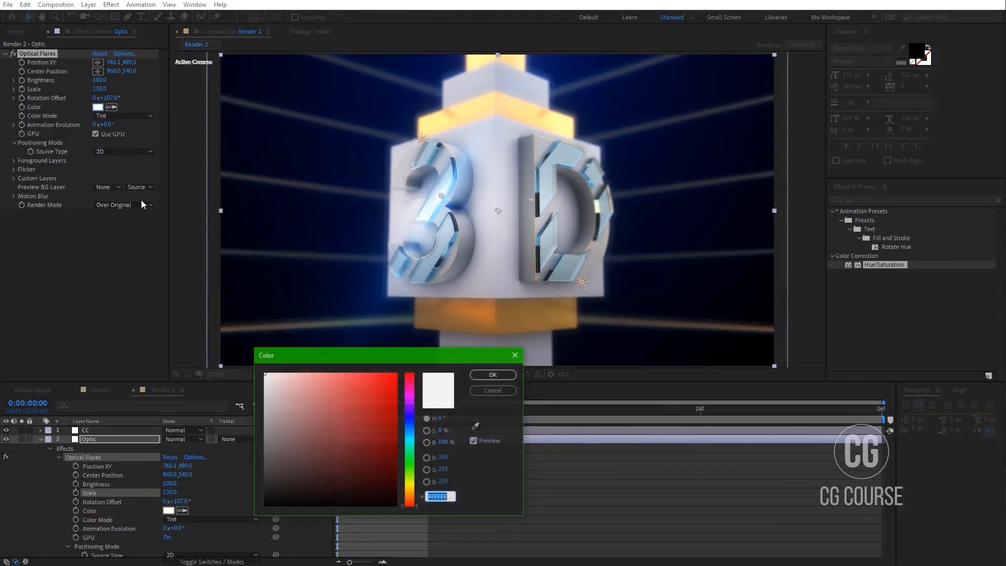
click(409, 492)
click(370, 418)
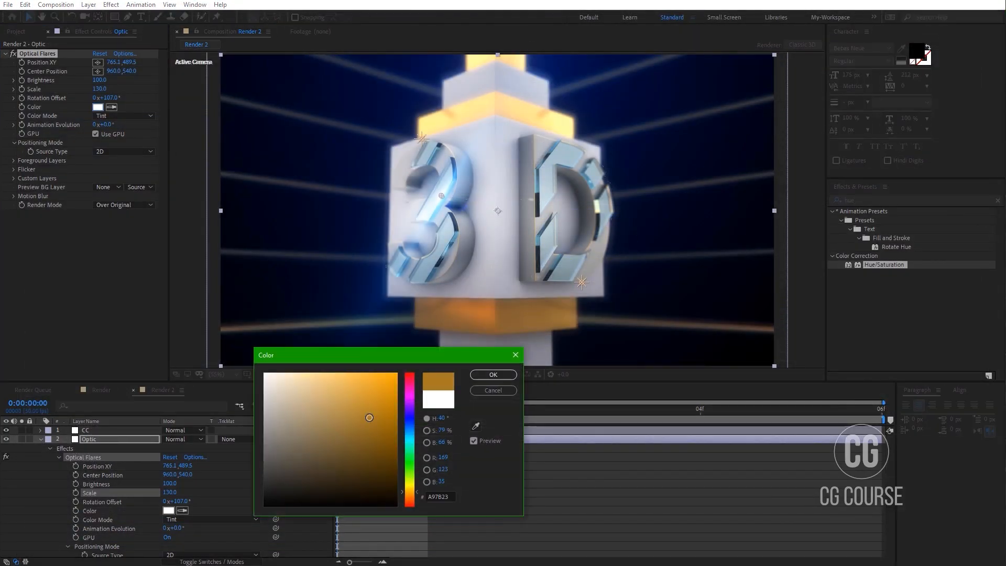
mouse_move(369, 417)
mouse_down()
mouse_move(381, 373)
mouse_move(390, 412)
mouse_move(409, 403)
mouse_move(410, 426)
mouse_up()
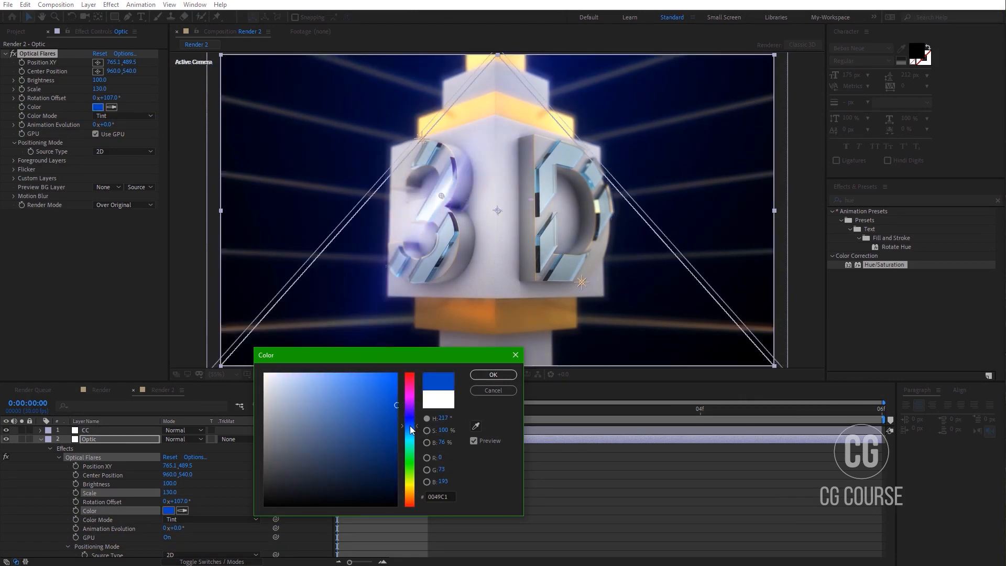
click(399, 434)
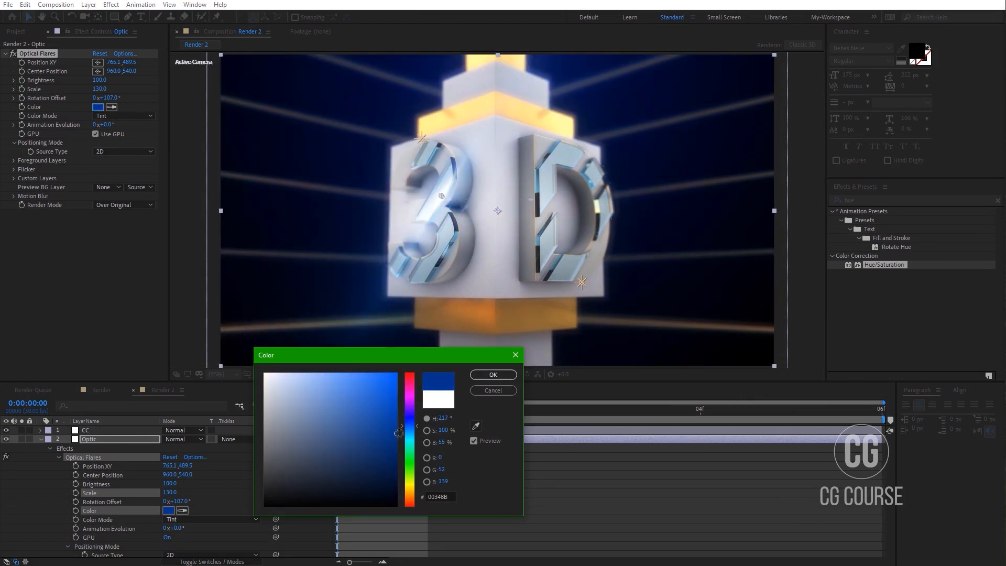
mouse_move(411, 404)
mouse_down()
mouse_move(410, 373)
mouse_move(367, 370)
mouse_up()
click(371, 373)
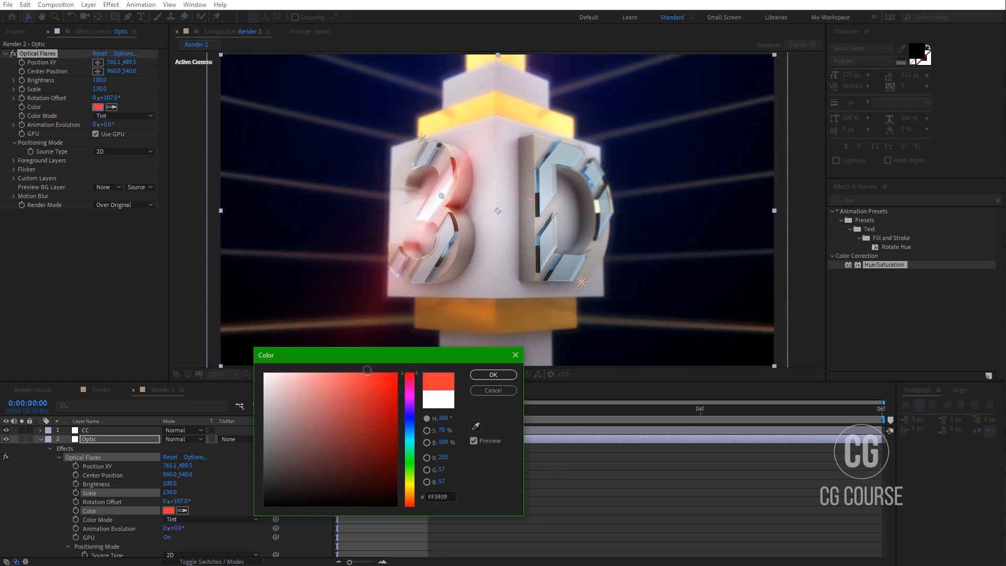
click(477, 376)
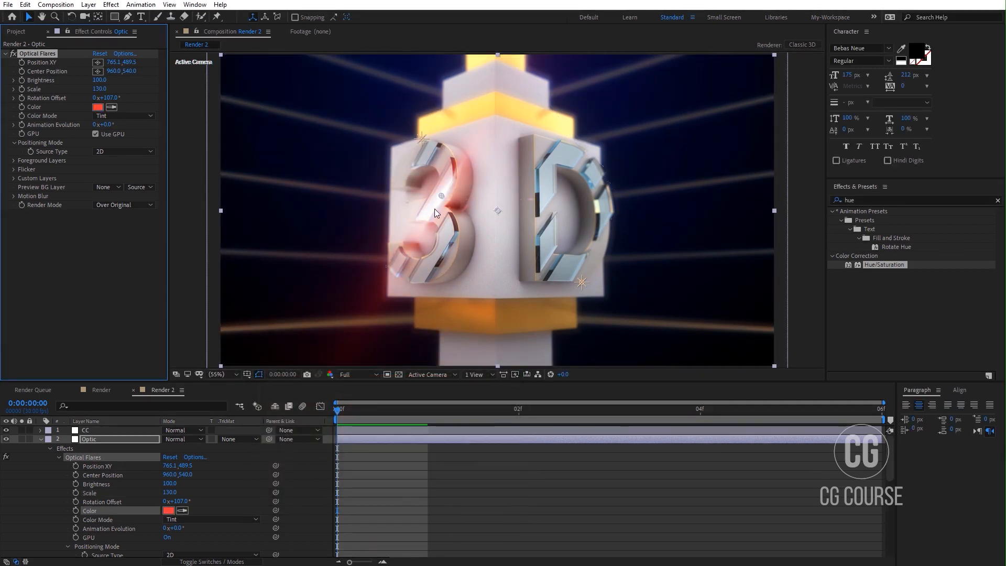
click(521, 489)
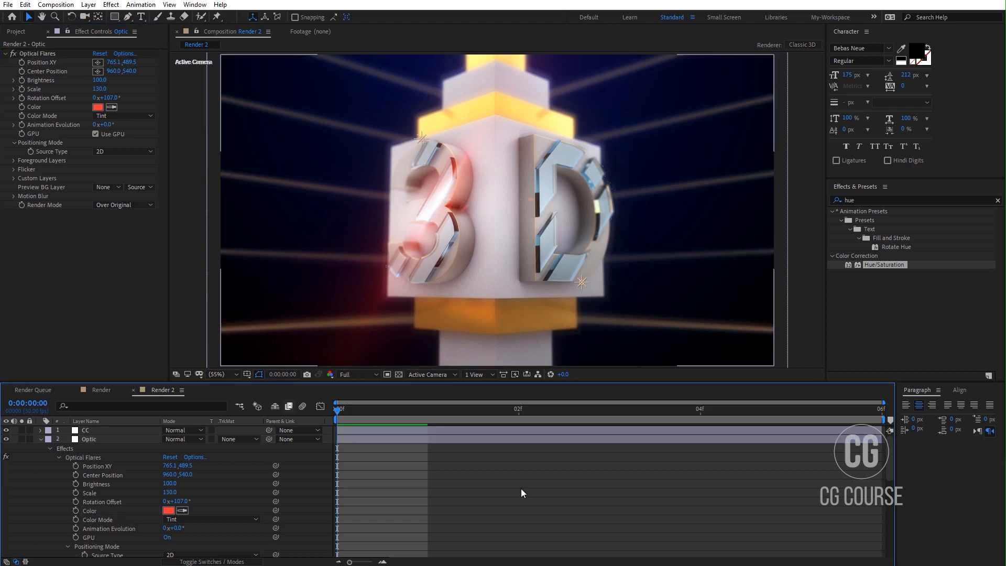
- Nudge the red flare on the digit 3 to about 768, 496 and reduce its scale to 60
click(55, 55)
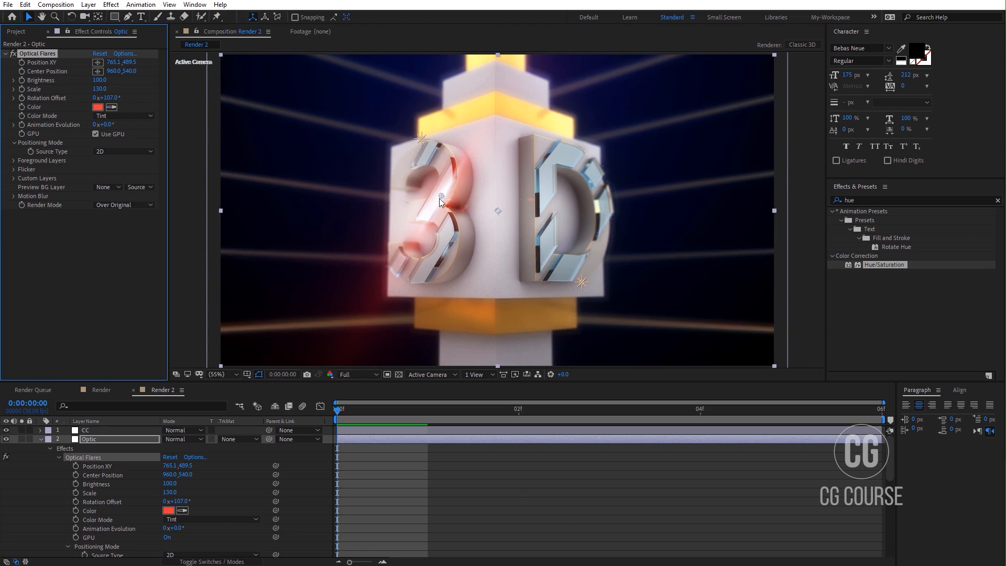
scroll(439, 198, up, 2)
drag(440, 195, 445, 195)
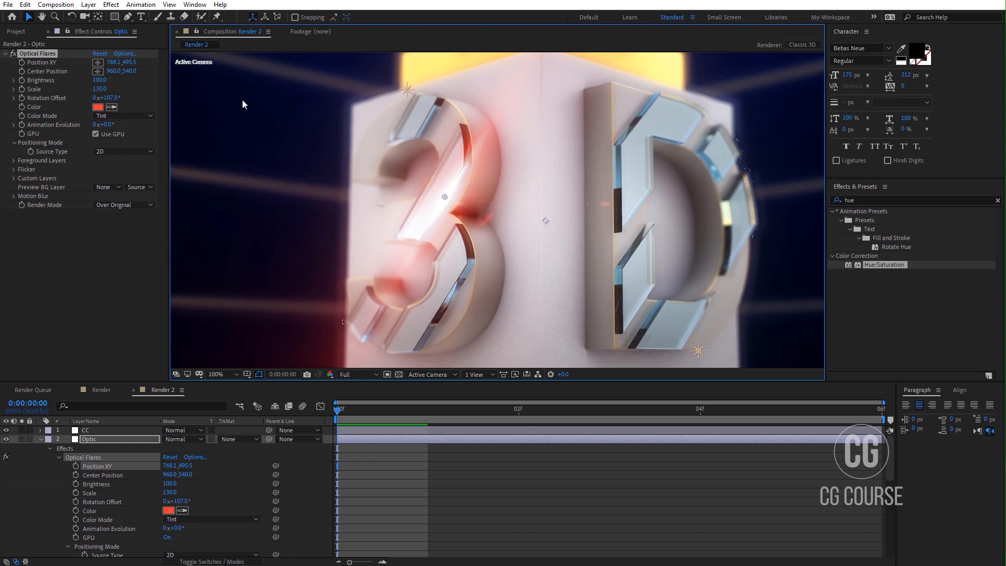
scroll(245, 119, down, 2)
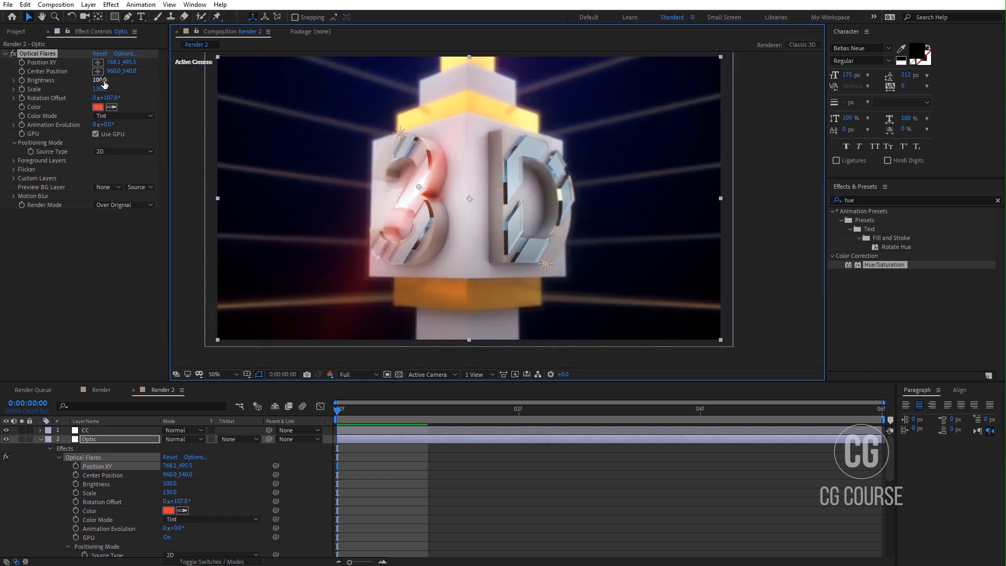
drag(104, 93, 99, 90)
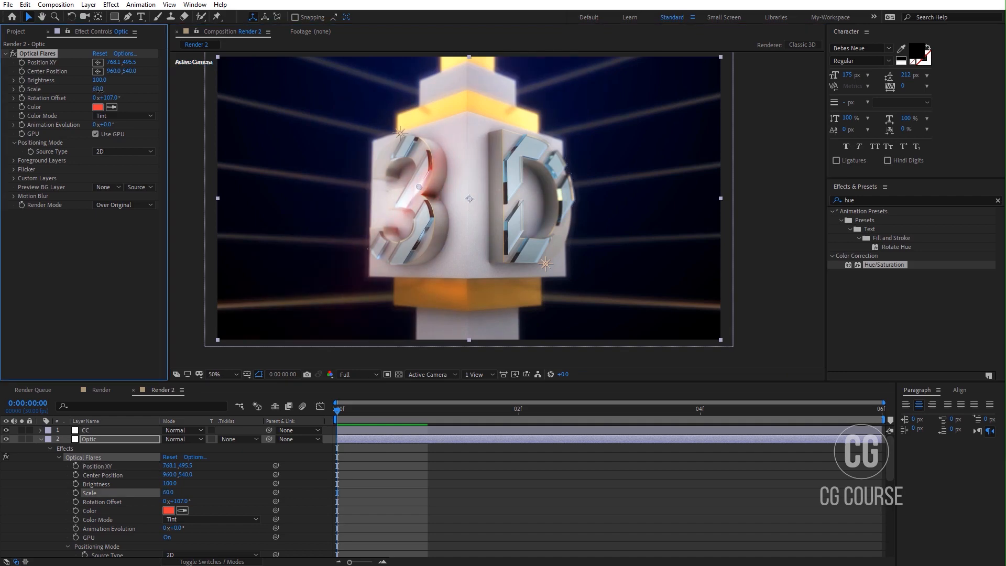
click(190, 247)
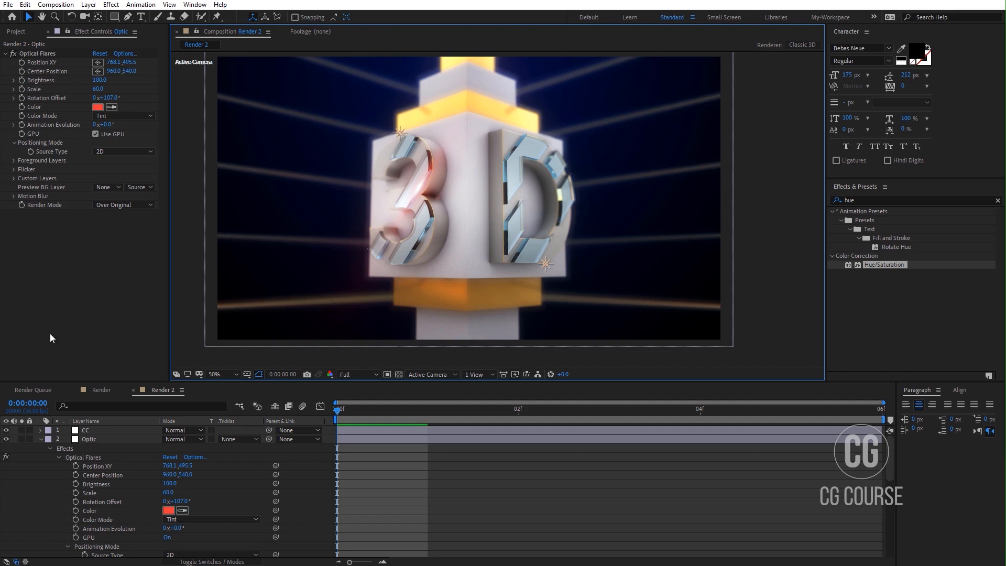
- Duplicate the Optical Flares effect and place the copy on the lower curve of the 3 at about 770, 682
click(43, 55)
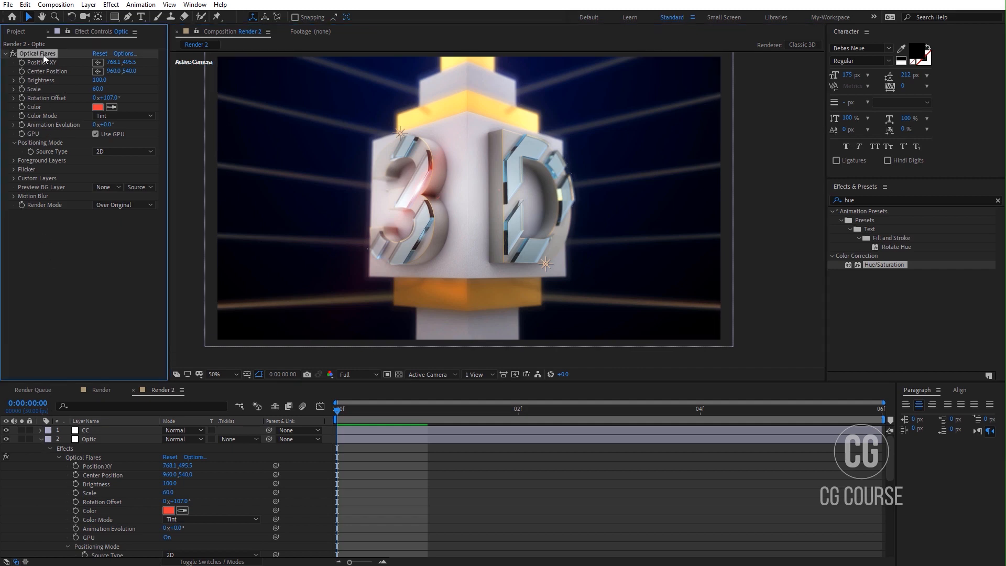
click(5, 54)
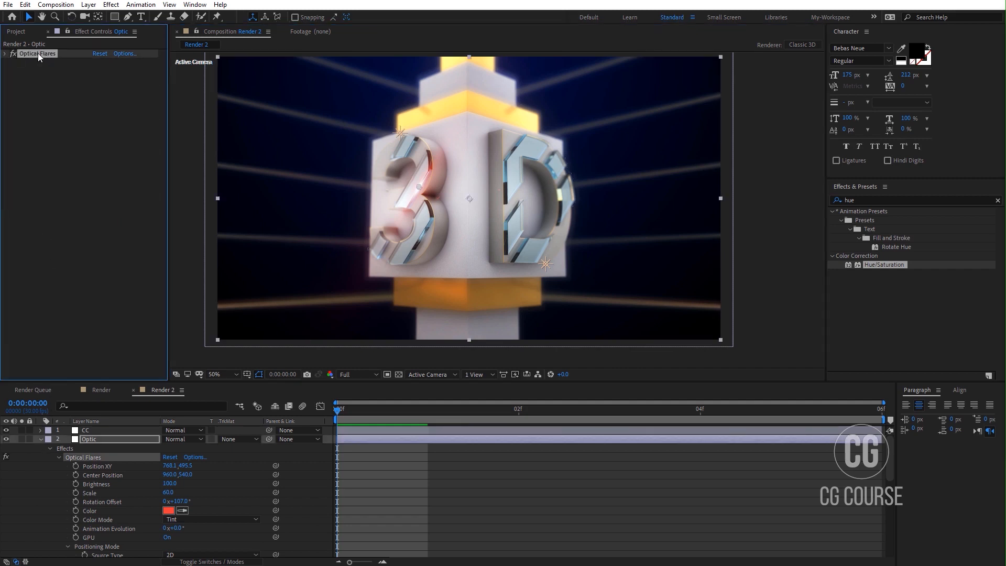
key(ctrl+d)
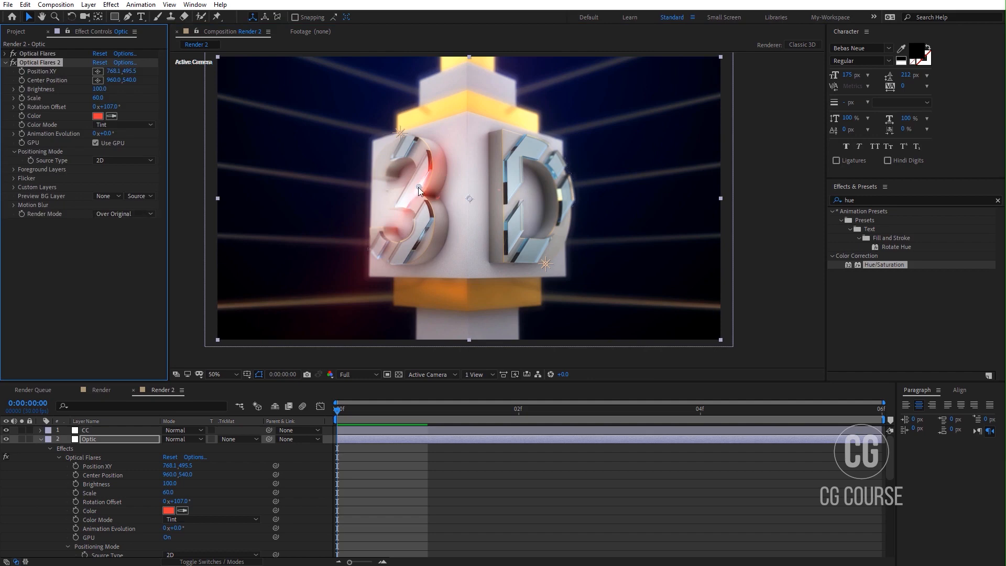
drag(418, 187, 420, 235)
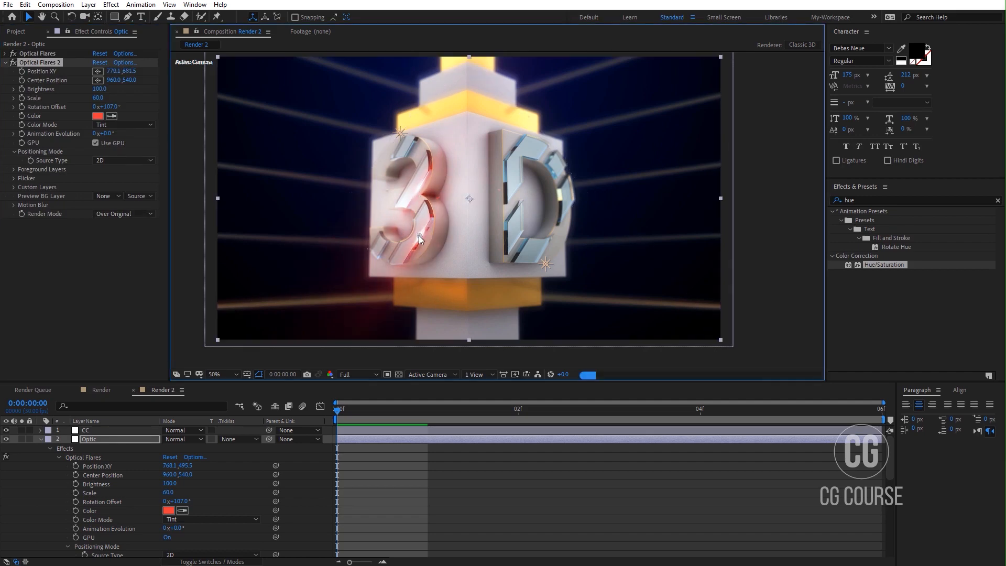
- Duplicate the second flare effect, place the copy near the top of the 3 at about 730, 352, and collapse the second flare's settings
click(49, 63)
key(ctrl+d)
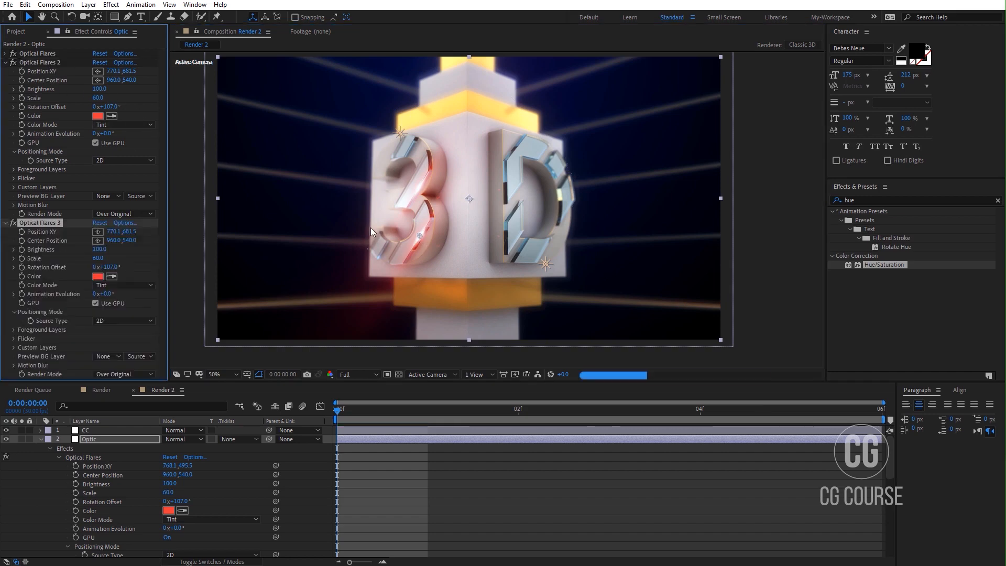
drag(419, 234, 408, 147)
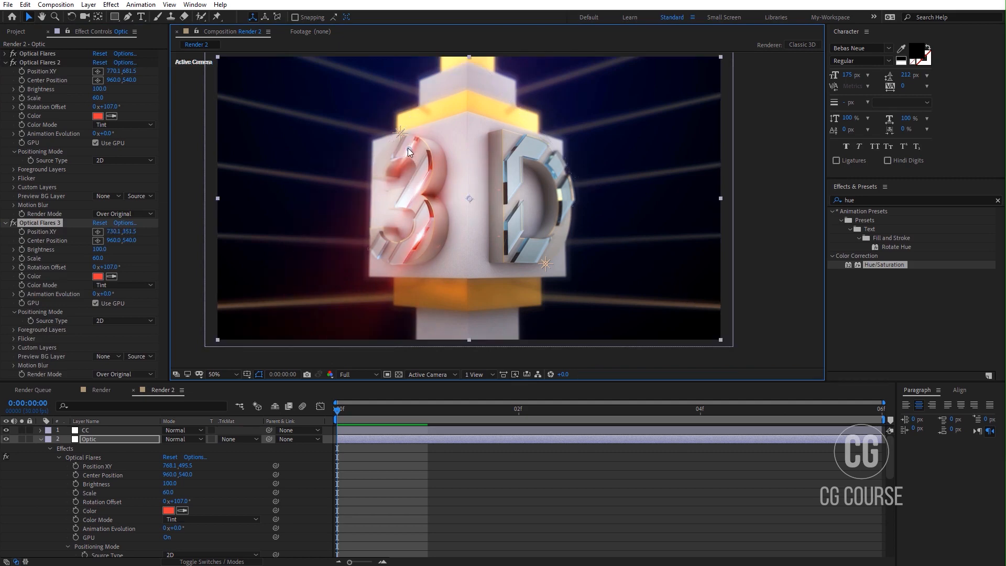
click(8, 64)
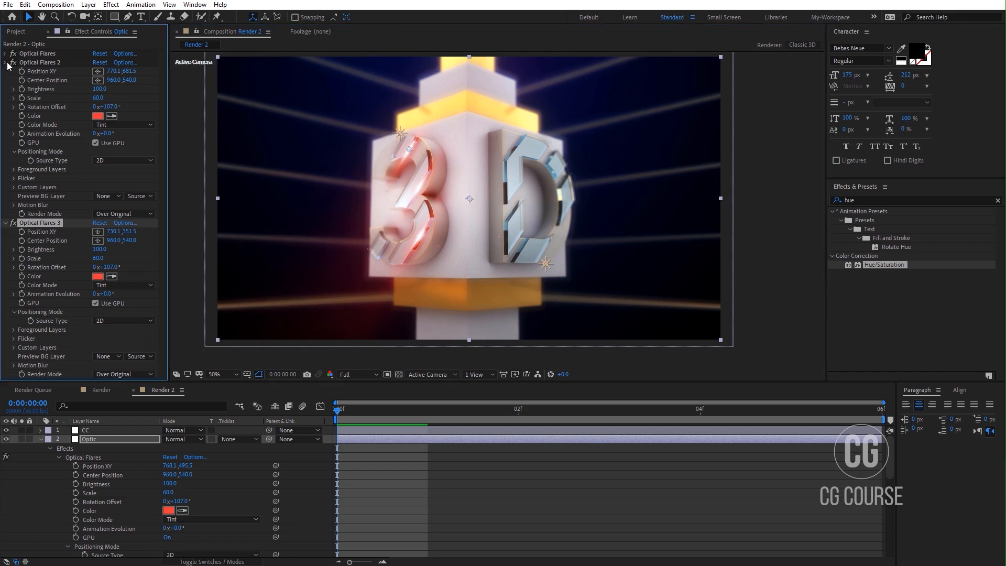
click(6, 63)
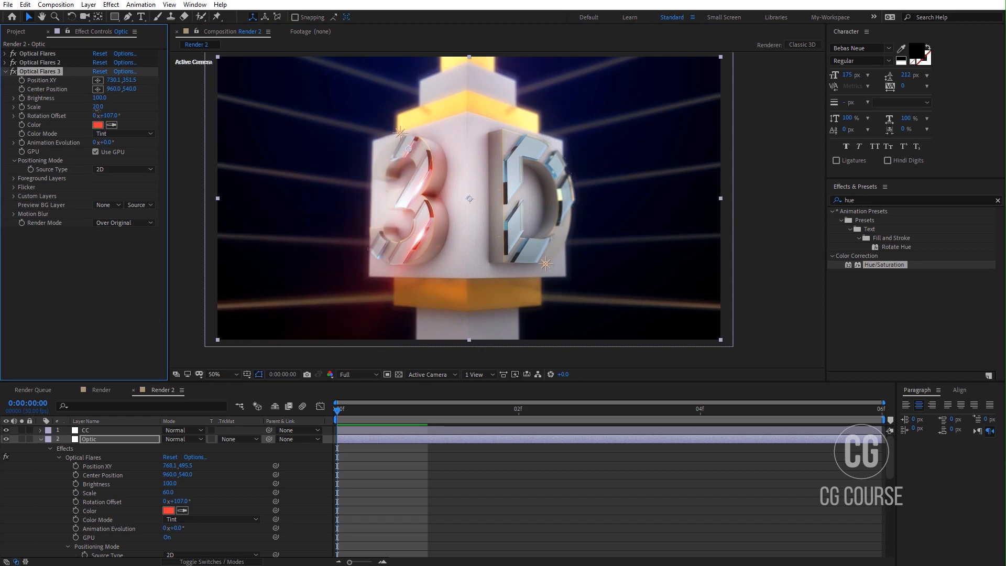
- Set the scale of the third flare near the top of the 3 to 35 and collapse its settings
click(97, 106)
text(2)
text(5)
key(Return)
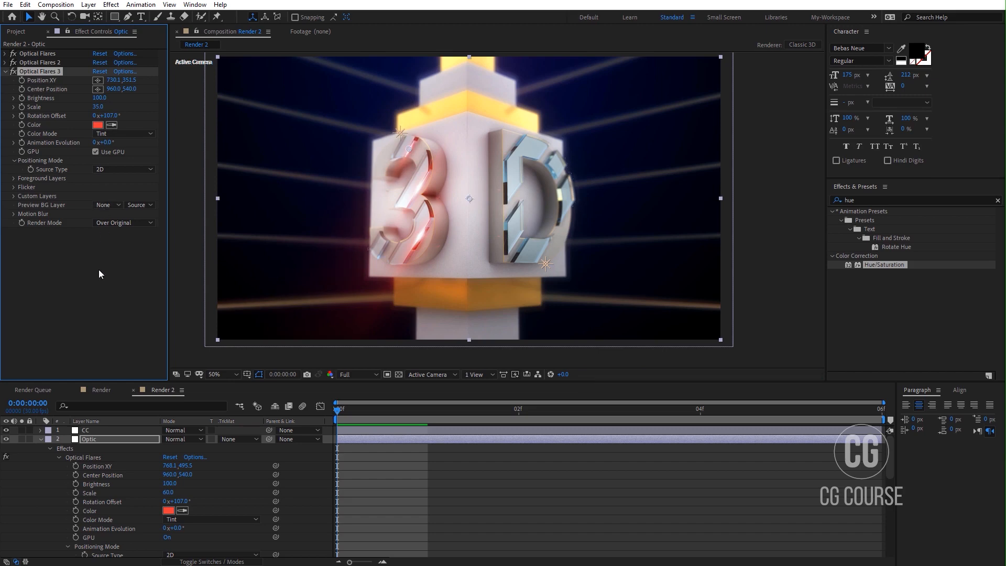
click(99, 274)
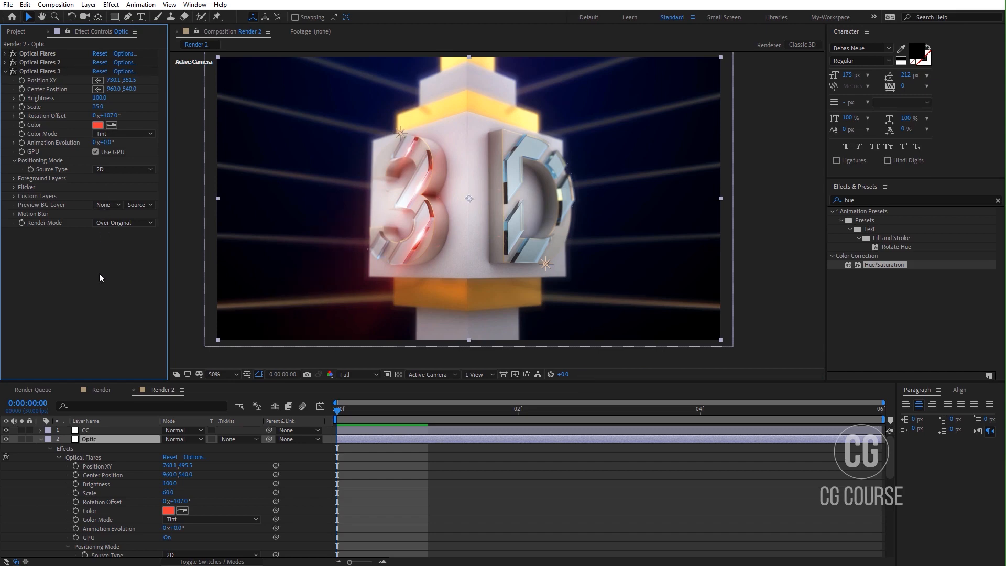
click(6, 71)
click(36, 72)
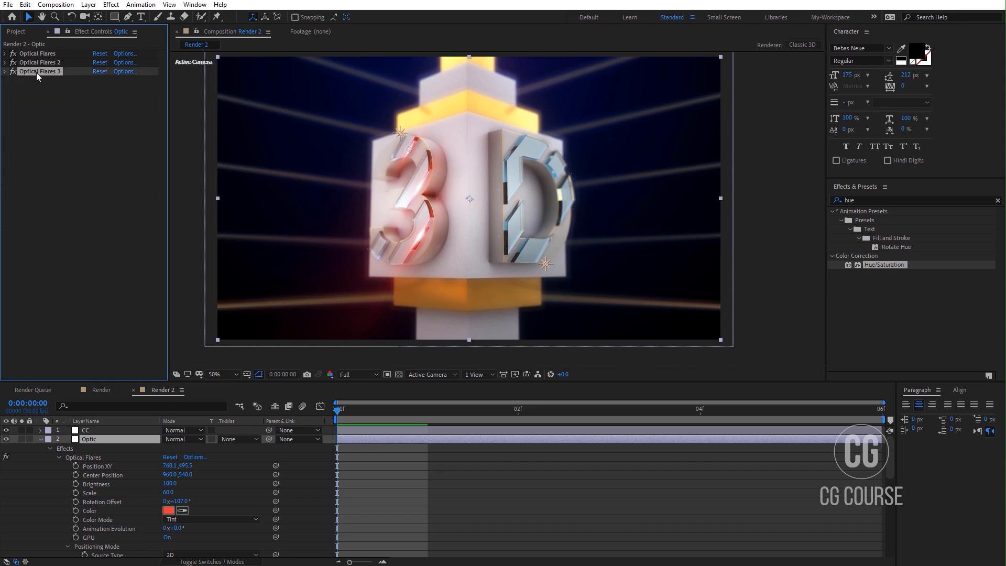
click(41, 103)
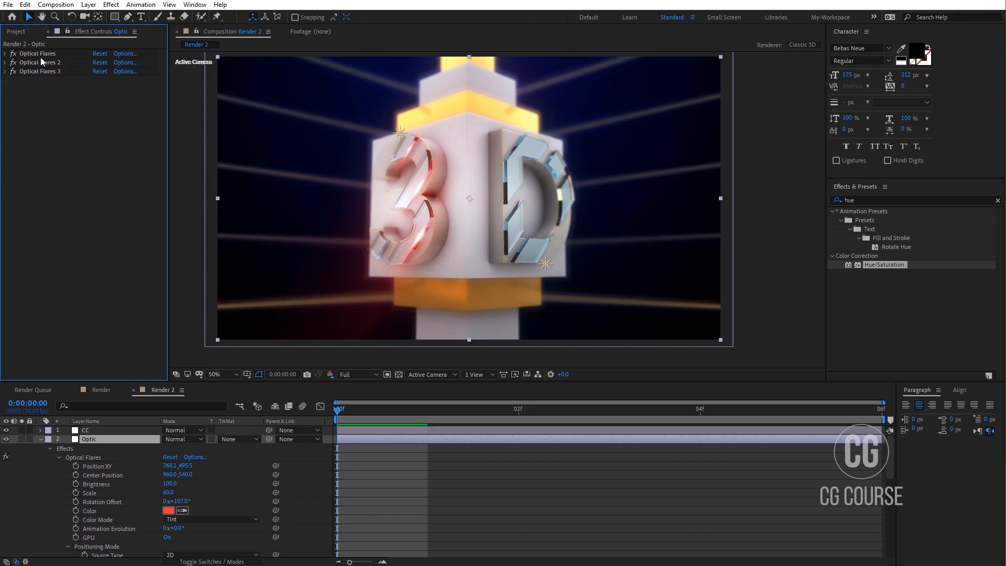
- Duplicate the first Optical Flares effect, move the copy to the end of the effect stack, and place it on the D's upper-left edge at about 1136, 354
click(43, 53)
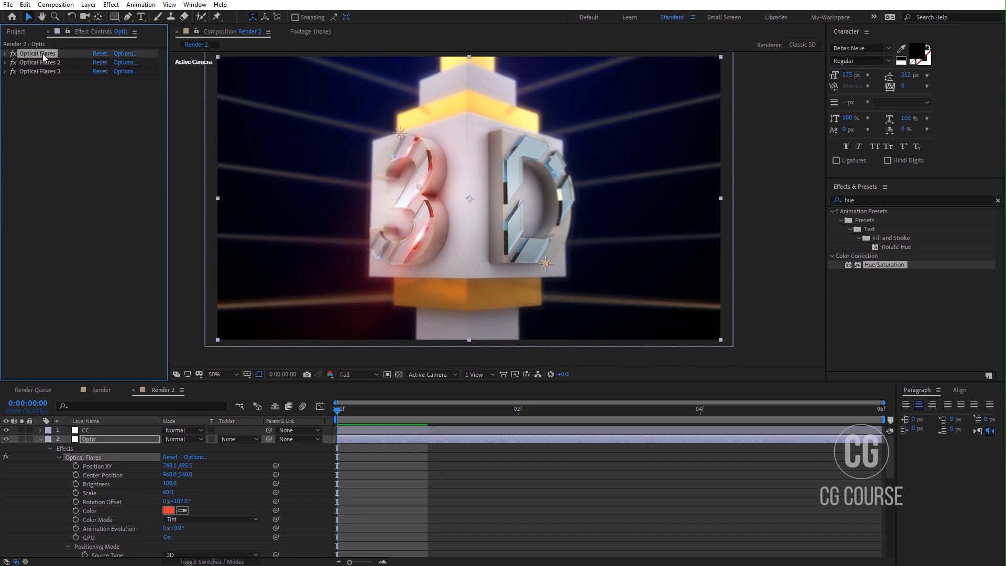
key(ctrl+d)
drag(42, 55, 46, 258)
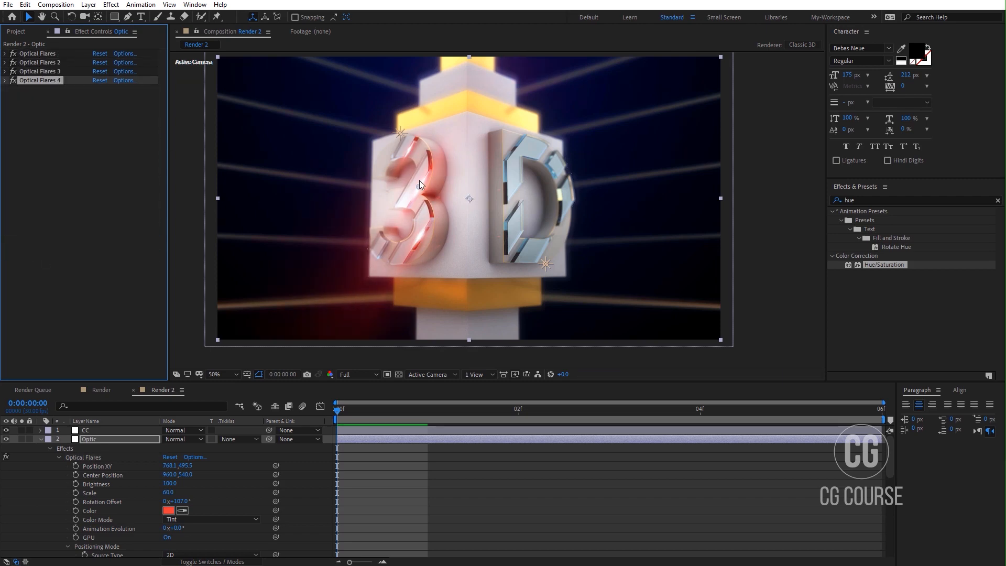
click(419, 187)
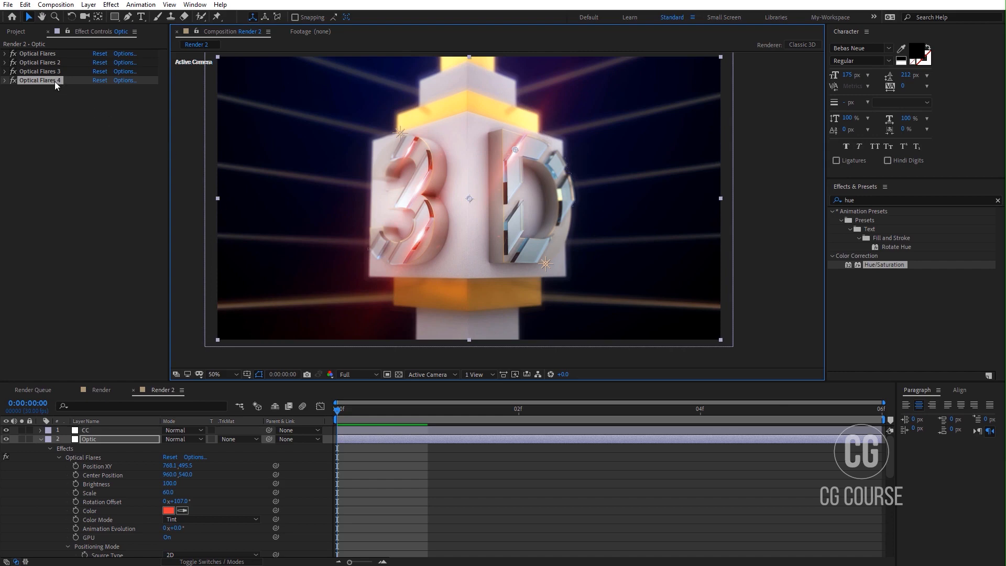
- Duplicate the fourth flare, place the copy lower on the D's stem at about 1138, 588, reduce its scale to 35, and collapse its settings
key(ctrl+d)
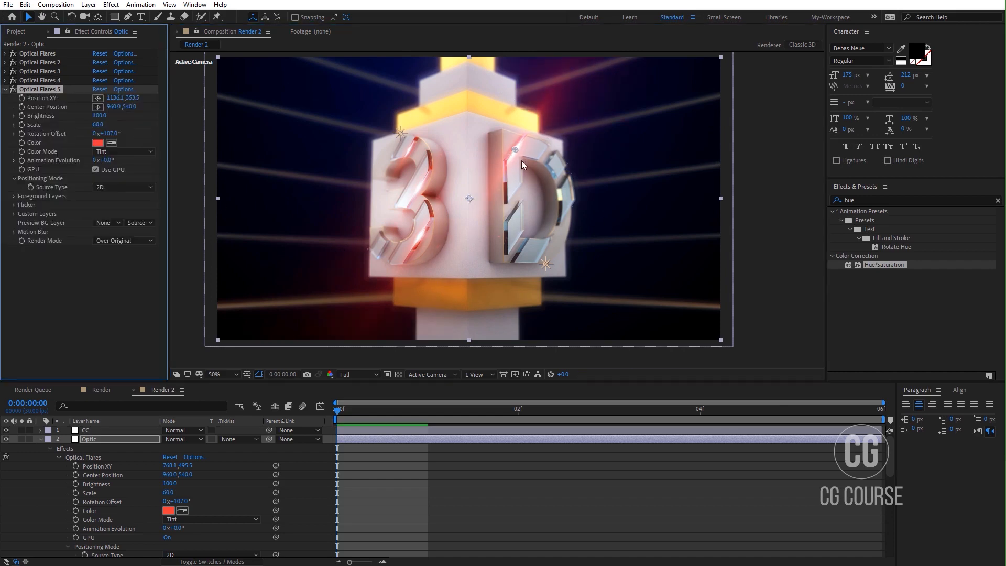
drag(516, 152, 517, 213)
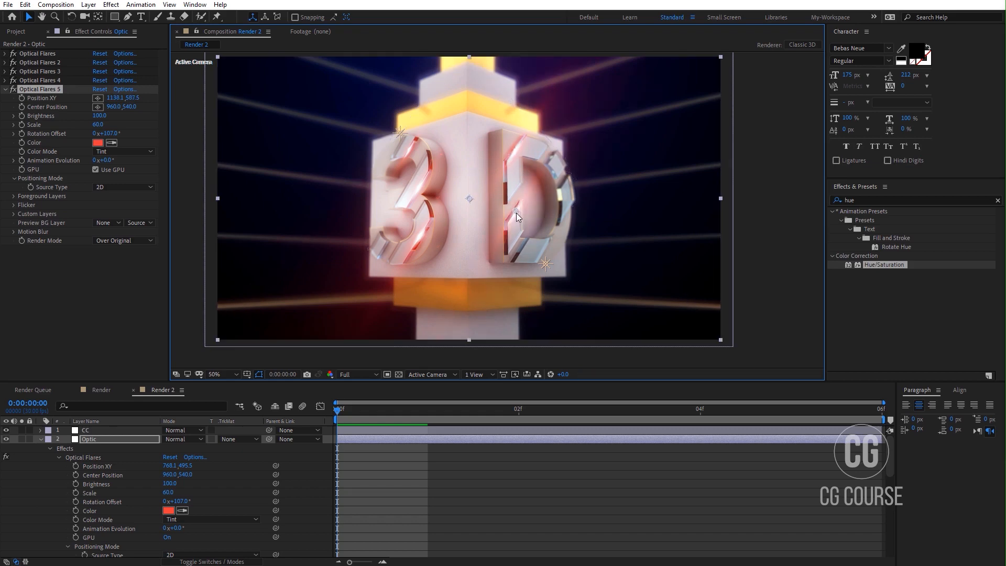
scroll(517, 213, up, 2)
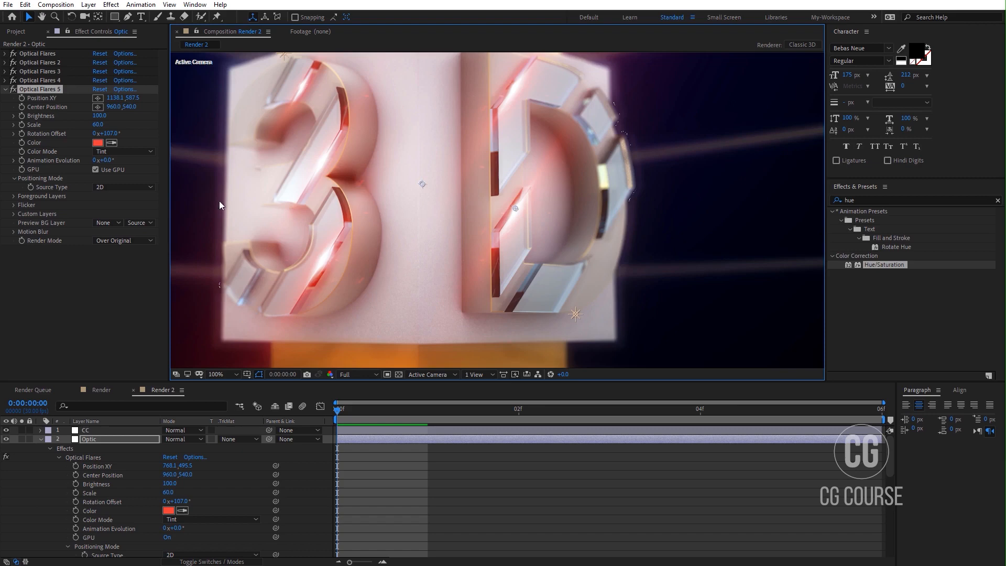
click(98, 125)
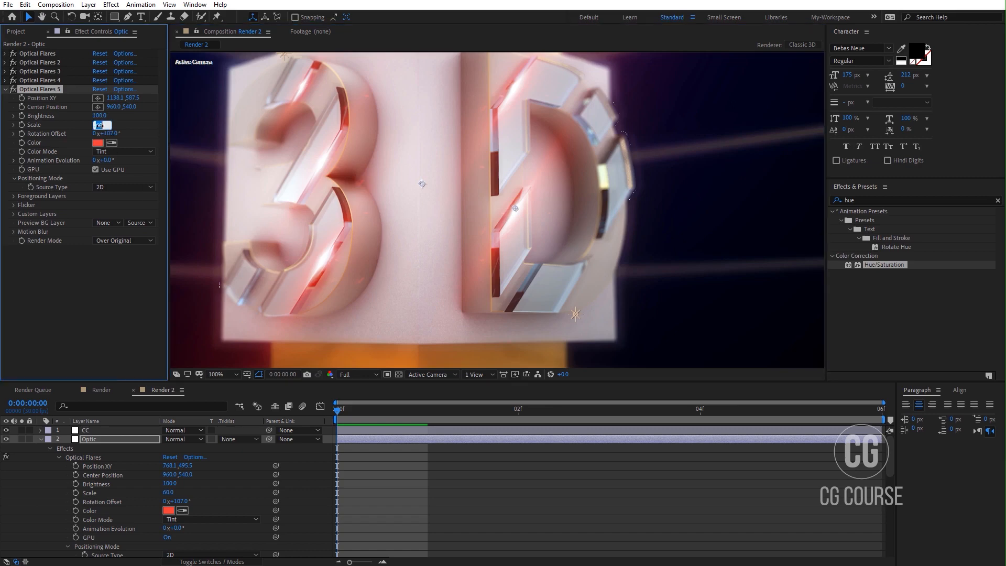
text(35.)
key(Return)
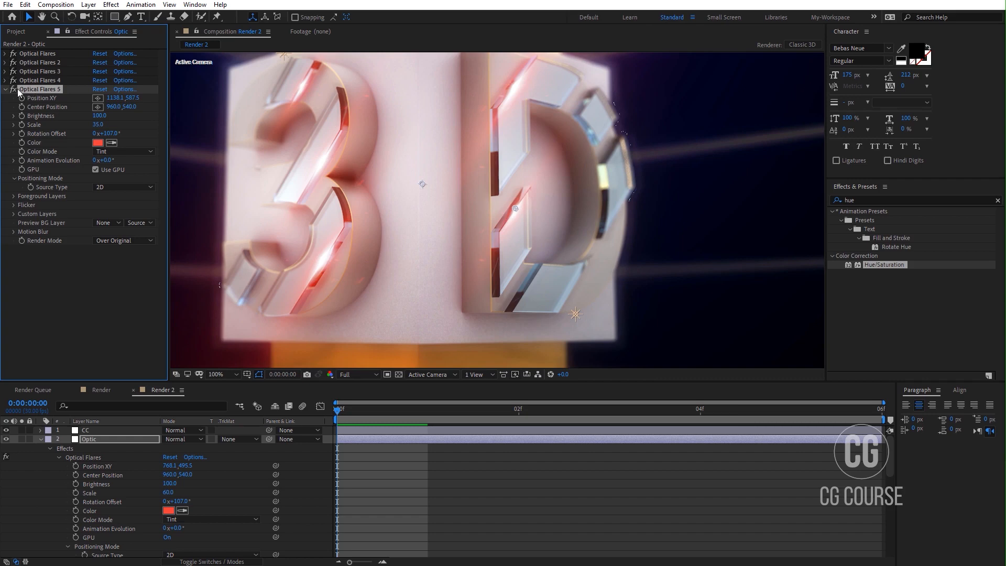
click(5, 89)
- Duplicate the fifth flare, place the copy at the bottom of the D at about 1163, 734, and collapse the flare and Optic layer settings
key(ctrl+d)
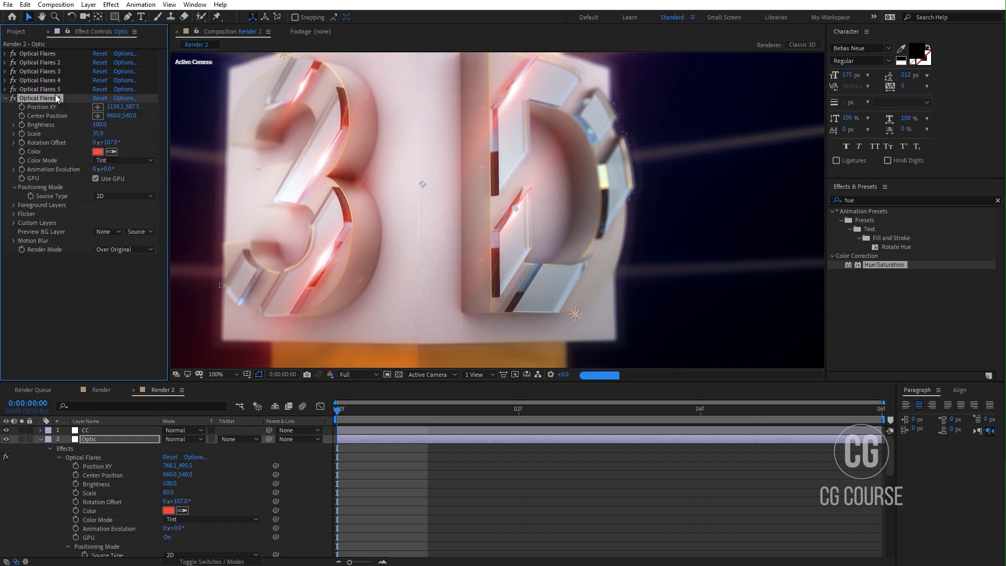
drag(514, 206, 527, 286)
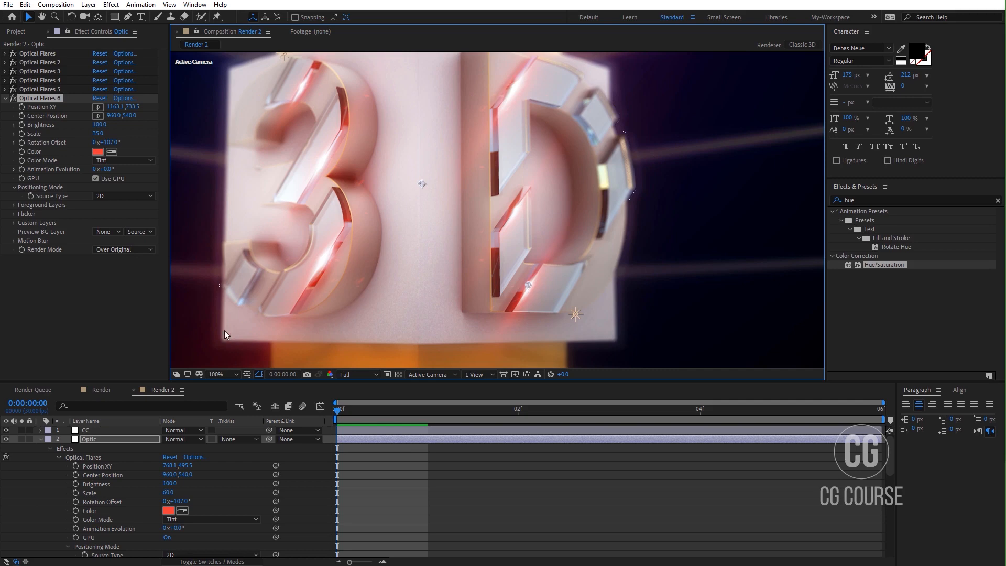
click(219, 375)
click(232, 397)
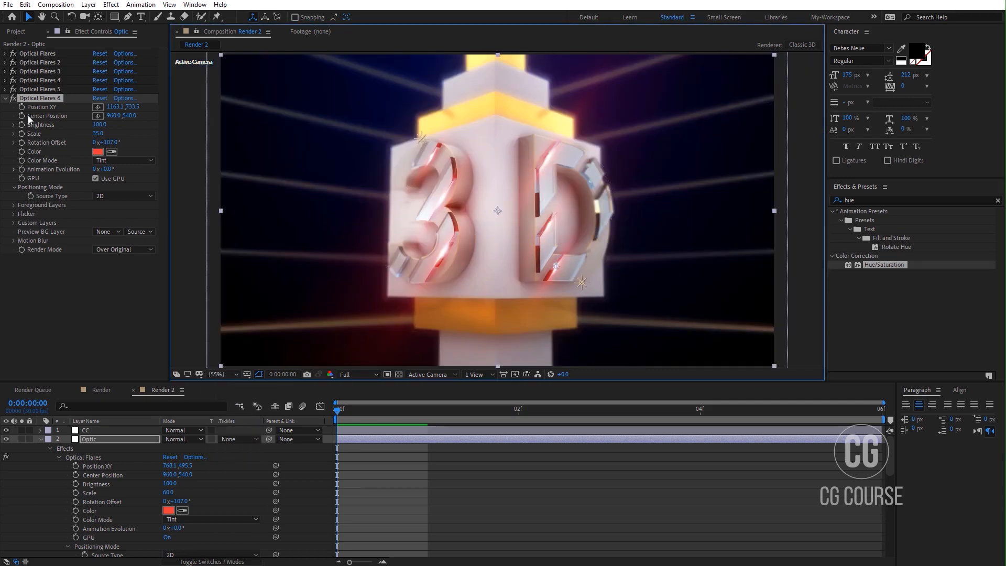
click(6, 98)
click(530, 502)
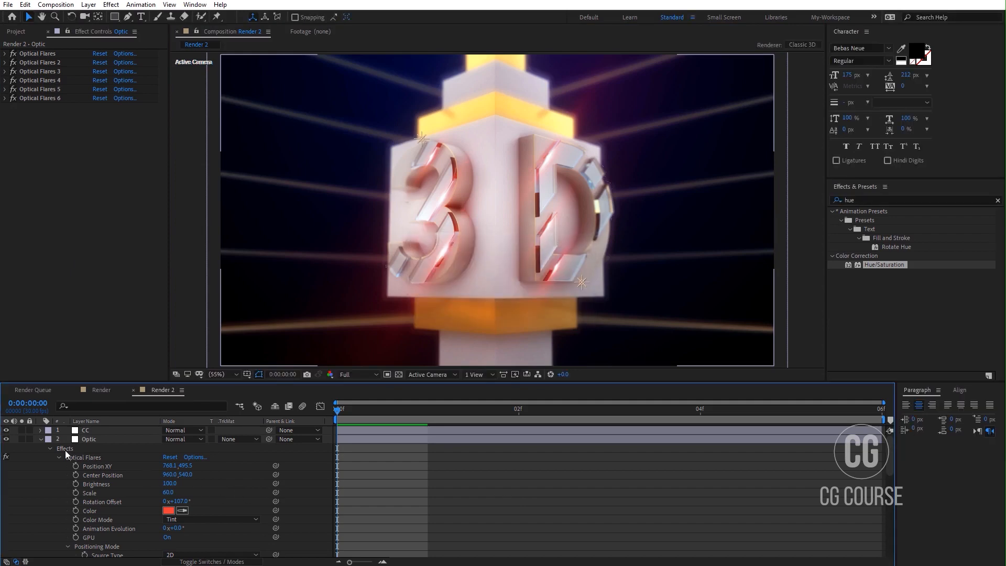
click(41, 439)
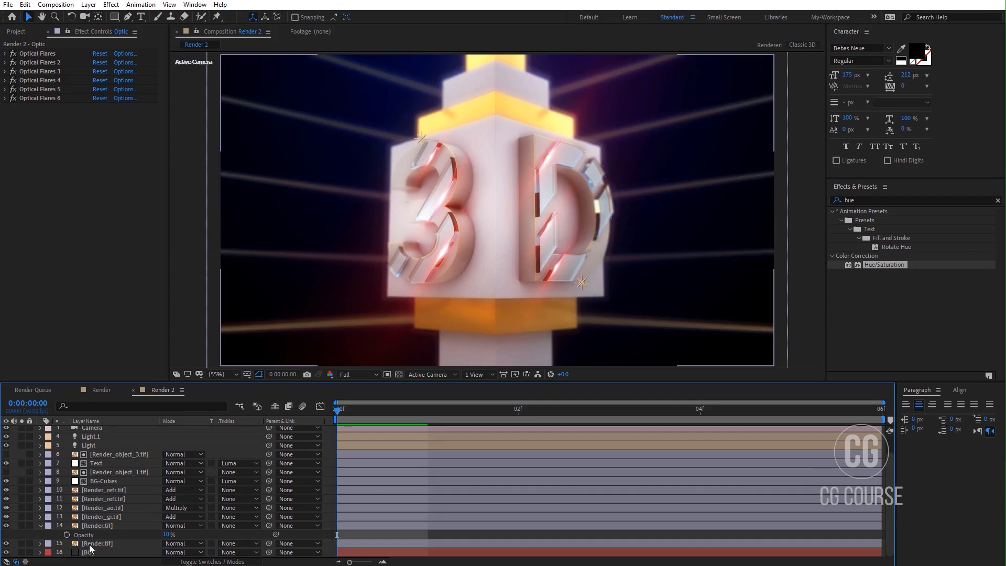
- Try dark red 4F0000 and dark blue 00064F as the Gradient Ramp start color on the BG layer
click(85, 553)
click(97, 72)
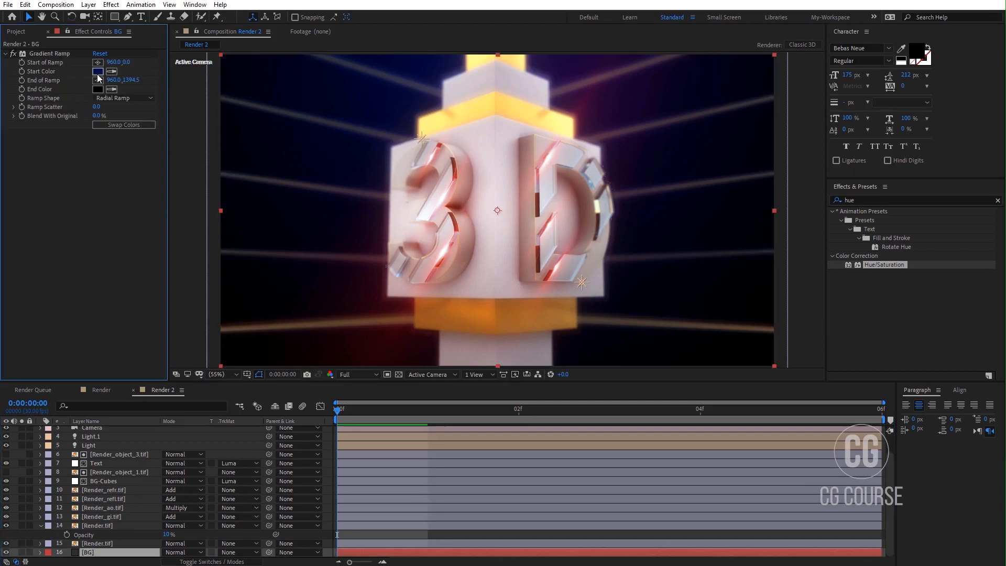
drag(407, 389, 412, 374)
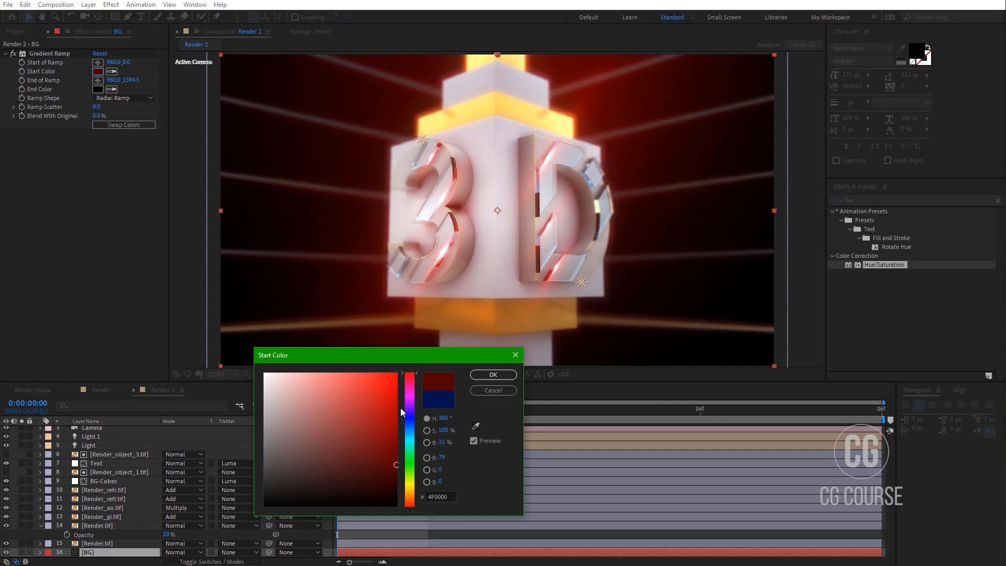
click(410, 419)
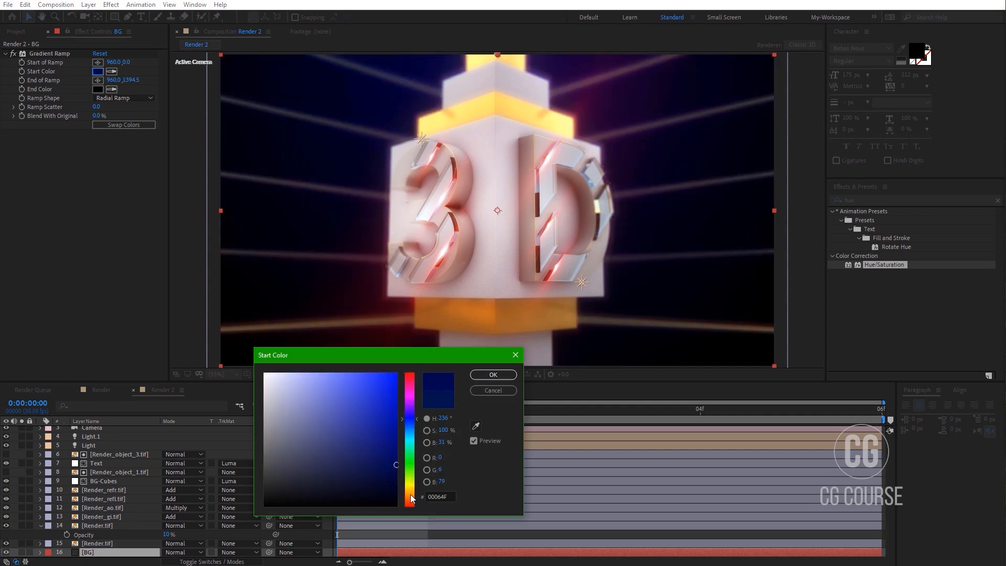
click(478, 392)
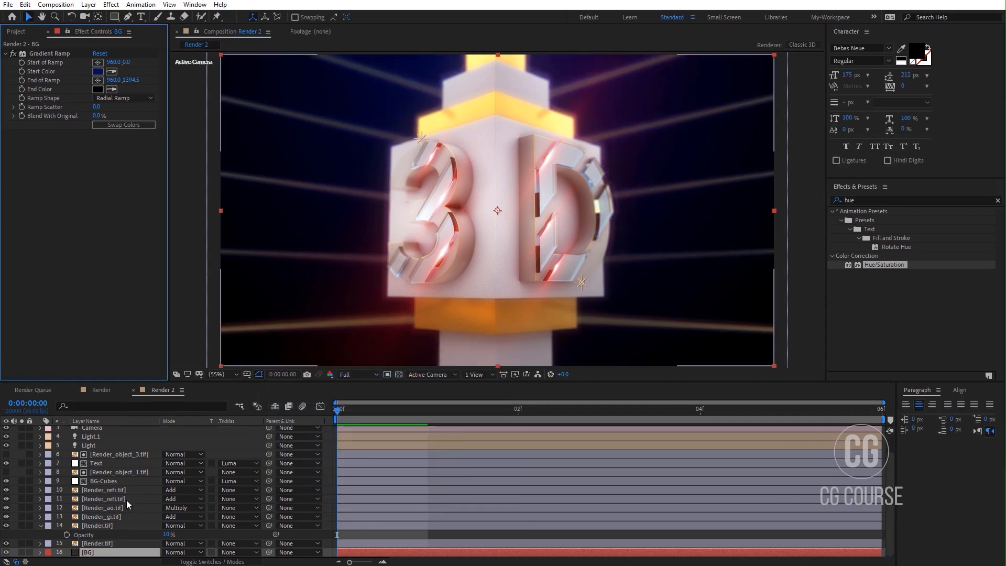
- Collapse the Render.tif layer, then compare the image with the Render_refl and Render_refr layers hidden and shown
click(41, 528)
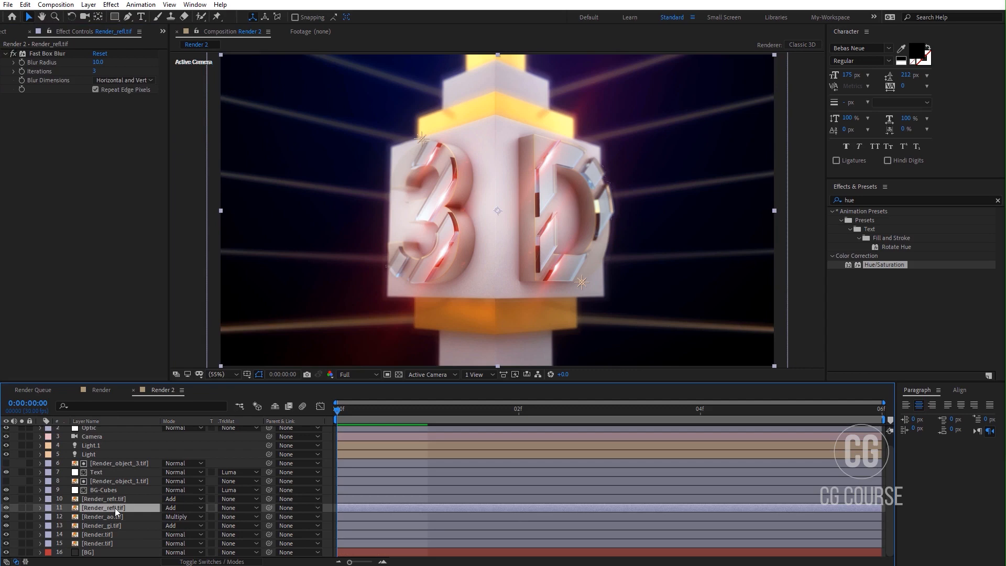
click(6, 507)
click(6, 507)
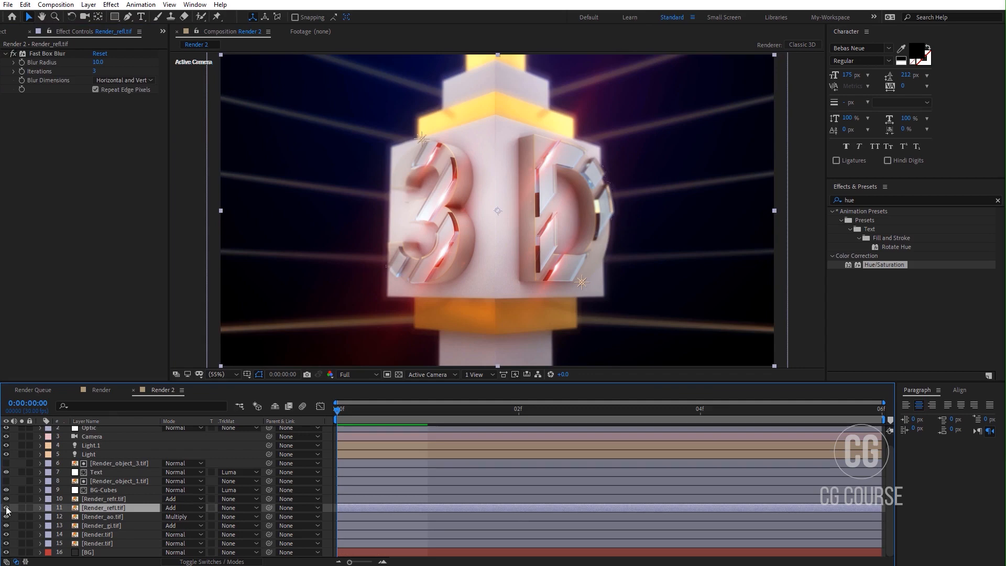
click(6, 499)
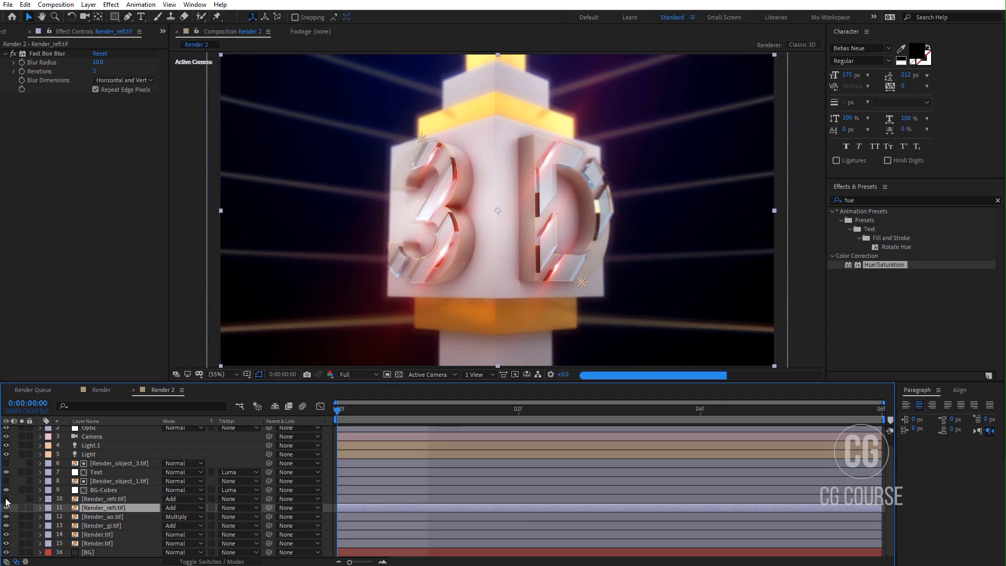
click(6, 499)
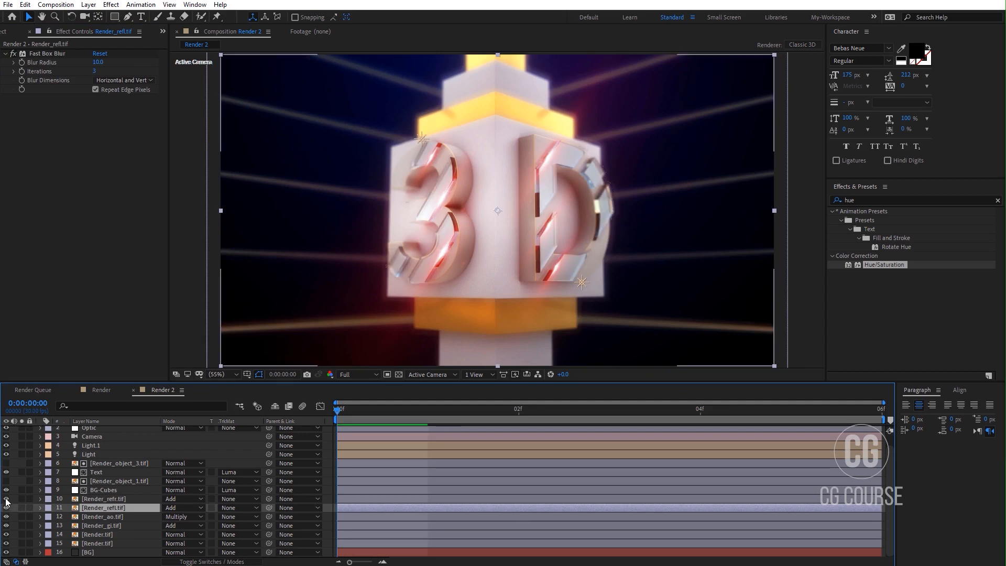
click(6, 499)
click(5, 499)
- Save the project and maximize the composition viewer to show the finished Render 2 image
key(ctrl+s)
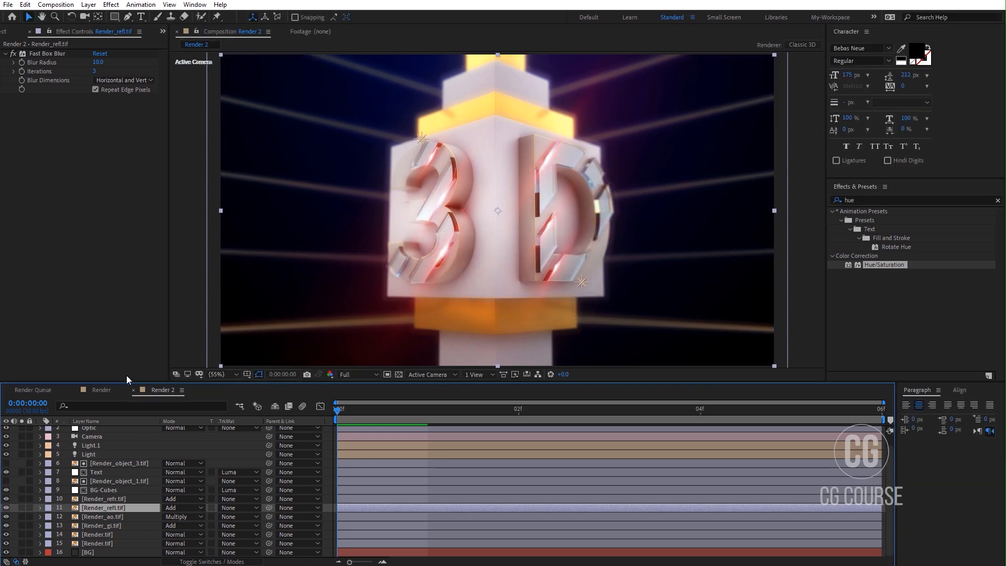
key(grave)
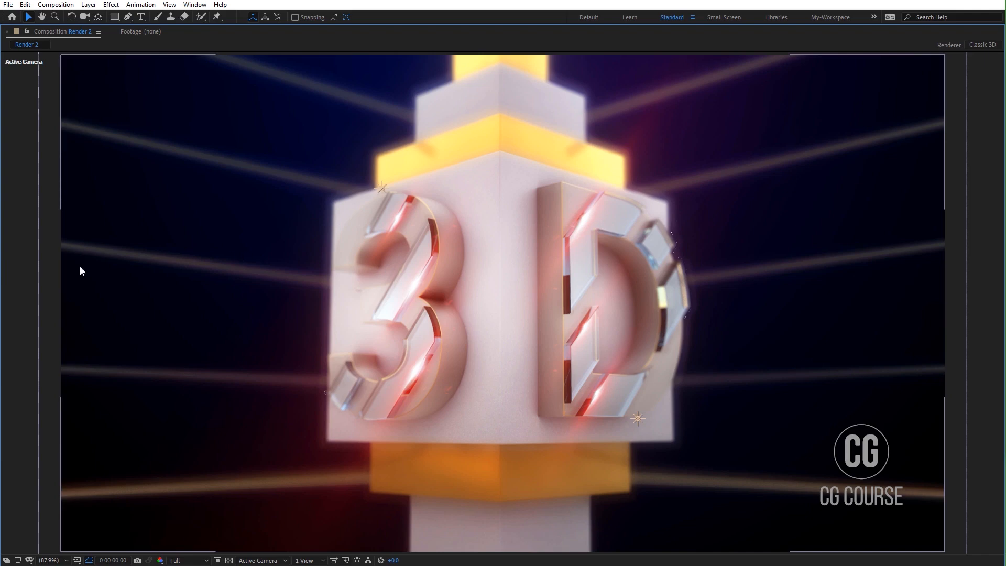